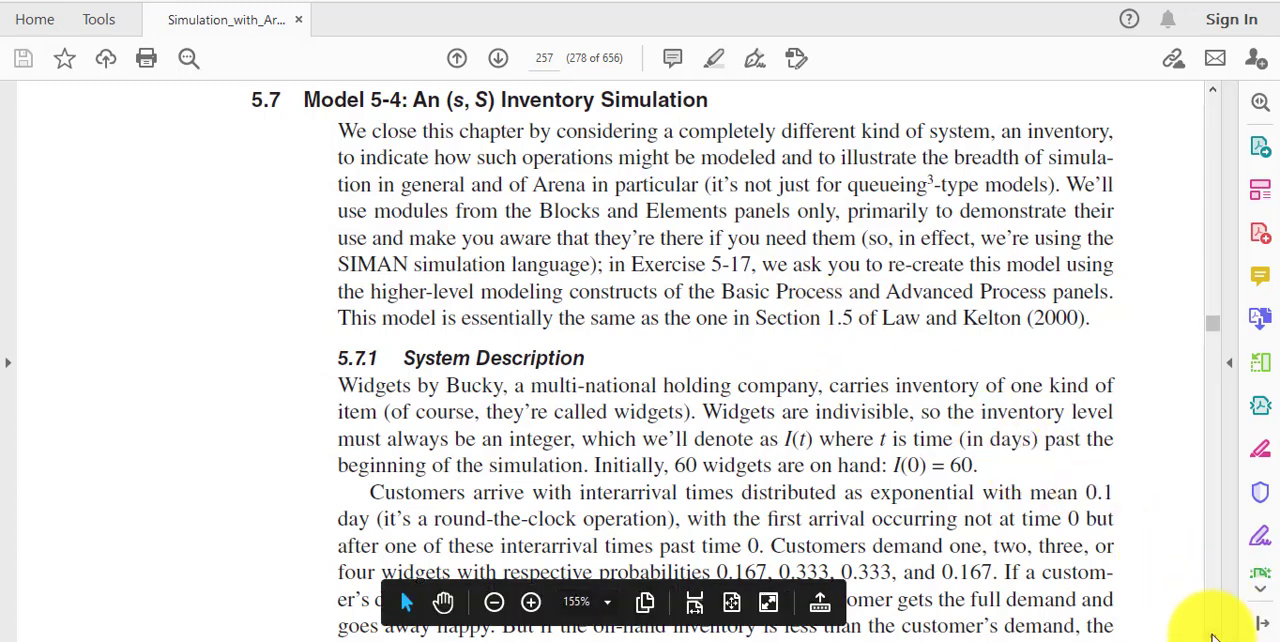
Read the system description in section 5.7.1 of the (s, S) inventory model, marking the initial inventory value I(0)
{"action": "left_click", "coordinate": [1212, 636]}
{"action": "left_click", "coordinate": [1212, 636]}
{"action": "left_click", "coordinate": [1212, 636]}
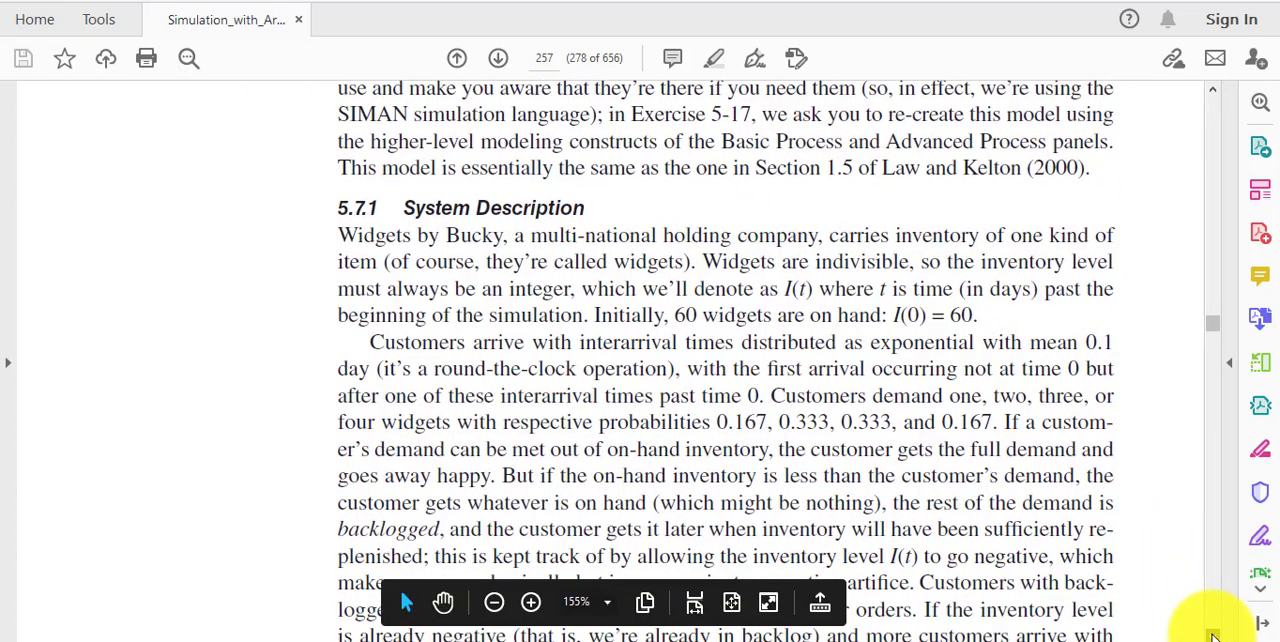
{"action": "left_click", "coordinate": [1212, 636]}
{"action": "left_click", "coordinate": [1212, 636]}
{"action": "left_click", "coordinate": [1212, 636]}
{"action": "left_click", "coordinate": [1212, 636]}
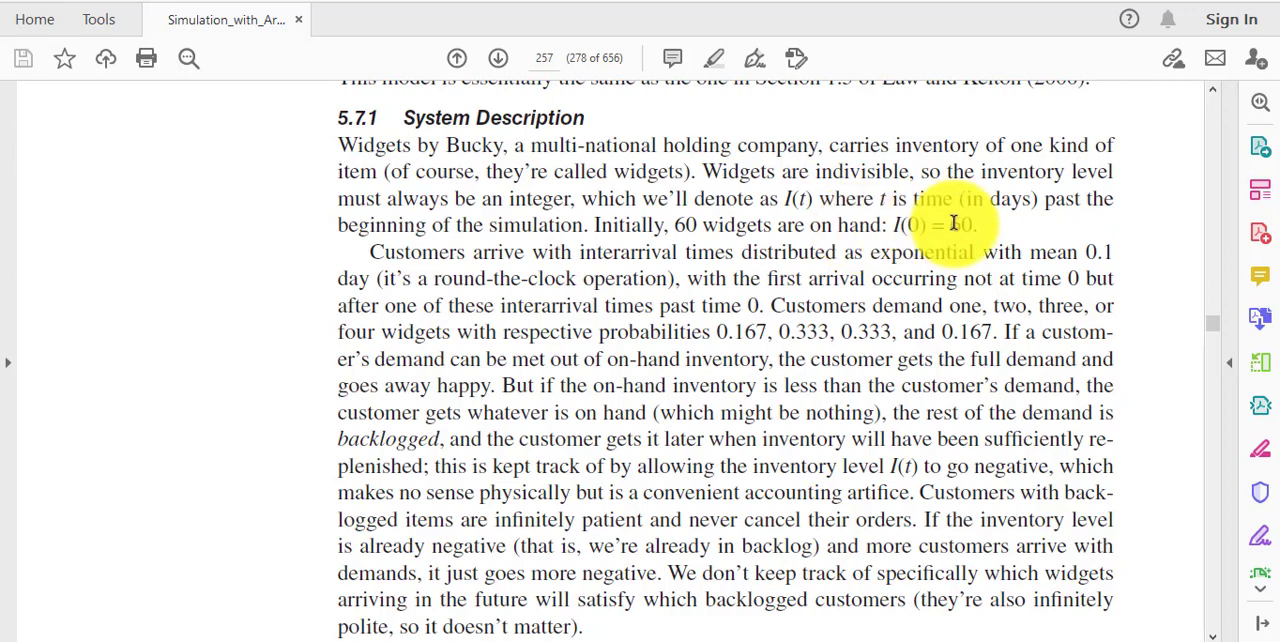
{"action": "left_click_drag", "start_coordinate": [975, 225], "coordinate": [951, 225]}
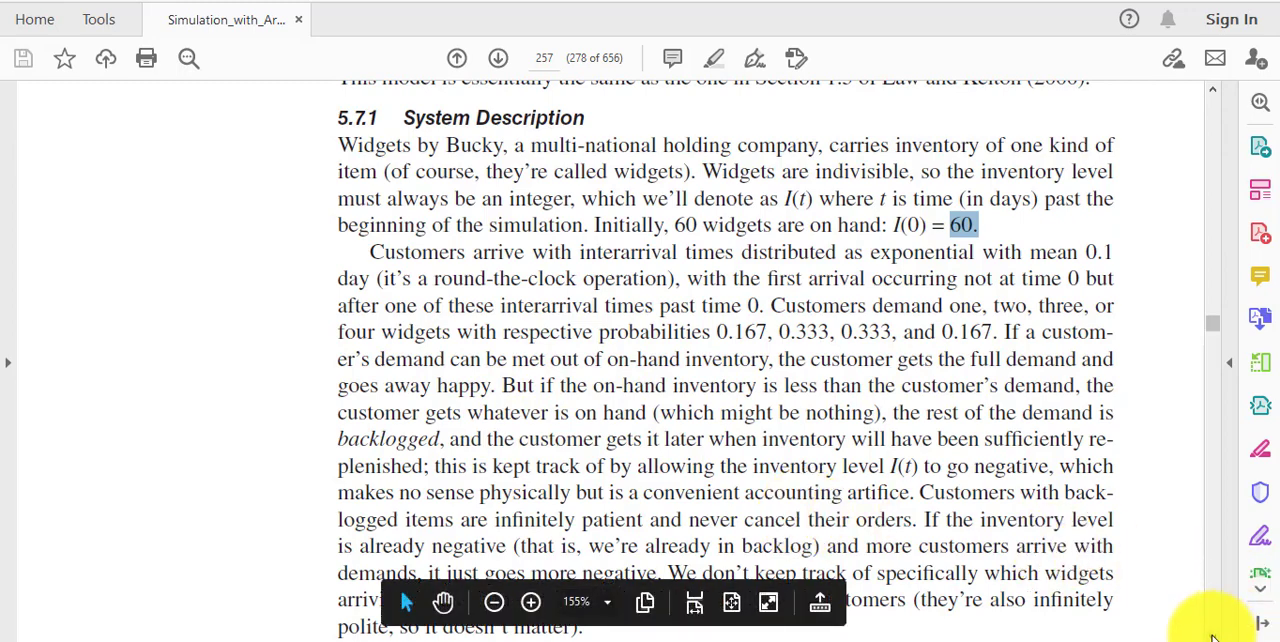
{"action": "scroll", "coordinate": [1212, 636], "scroll_direction": "down", "scroll_amount": 3}
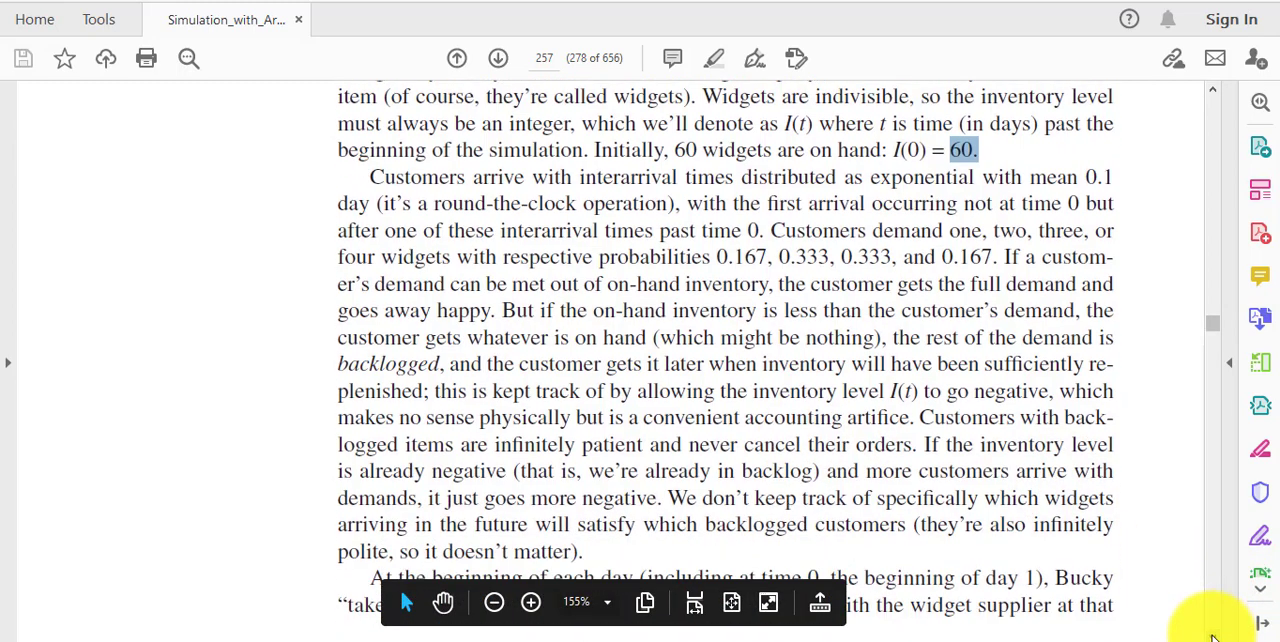
{"action": "scroll", "coordinate": [1212, 636], "scroll_direction": "down", "scroll_amount": 3}
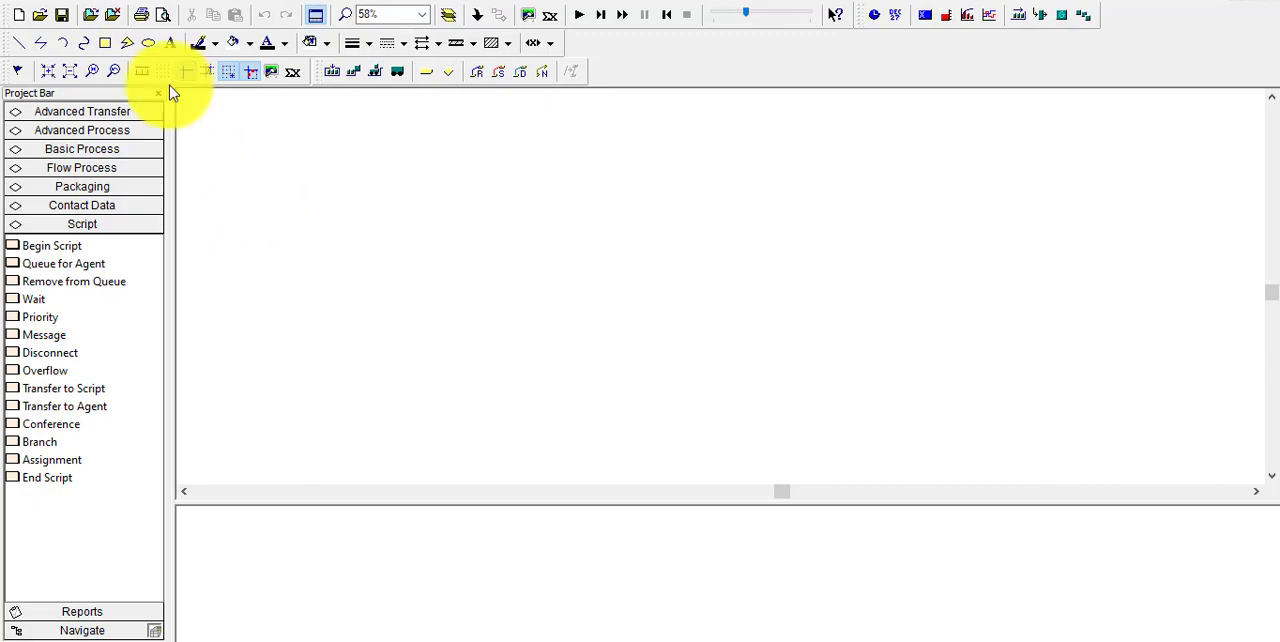
Switch to Arena and look through the modules available in the Advanced Transfer template panel
{"action": "left_click", "coordinate": [97, 113]}
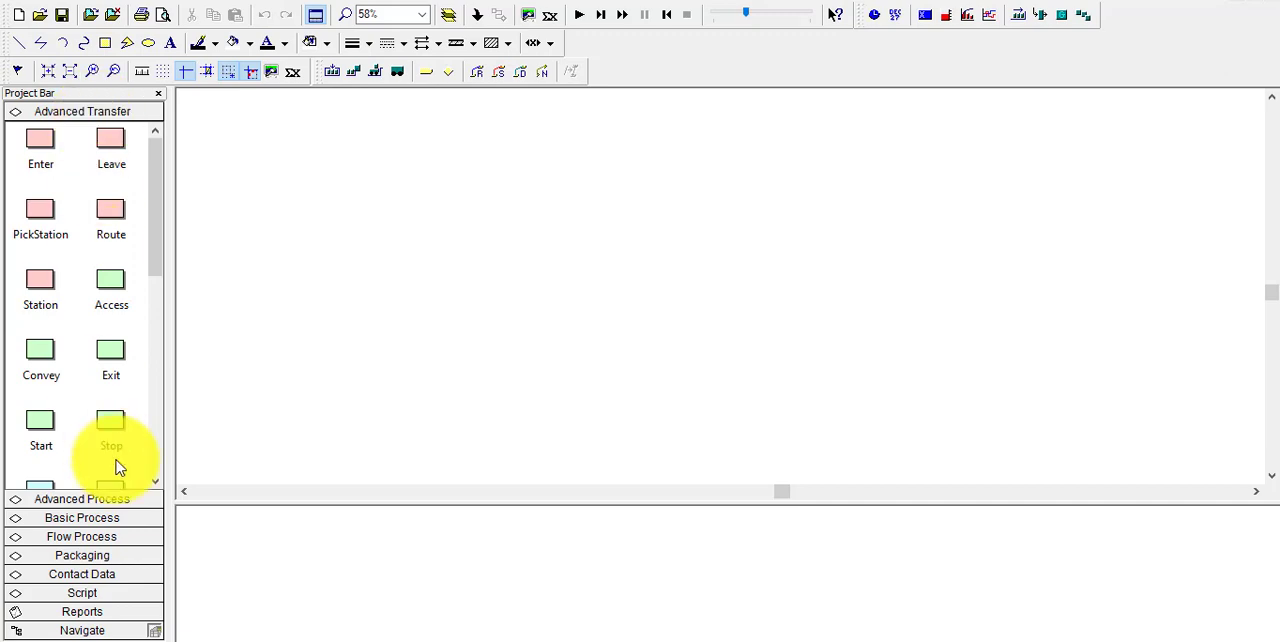
{"action": "left_click", "coordinate": [156, 482]}
{"action": "left_click", "coordinate": [156, 482]}
{"action": "left_click", "coordinate": [156, 482]}
{"action": "left_click", "coordinate": [156, 482]}
{"action": "left_click", "coordinate": [156, 482]}
{"action": "left_click", "coordinate": [156, 482]}
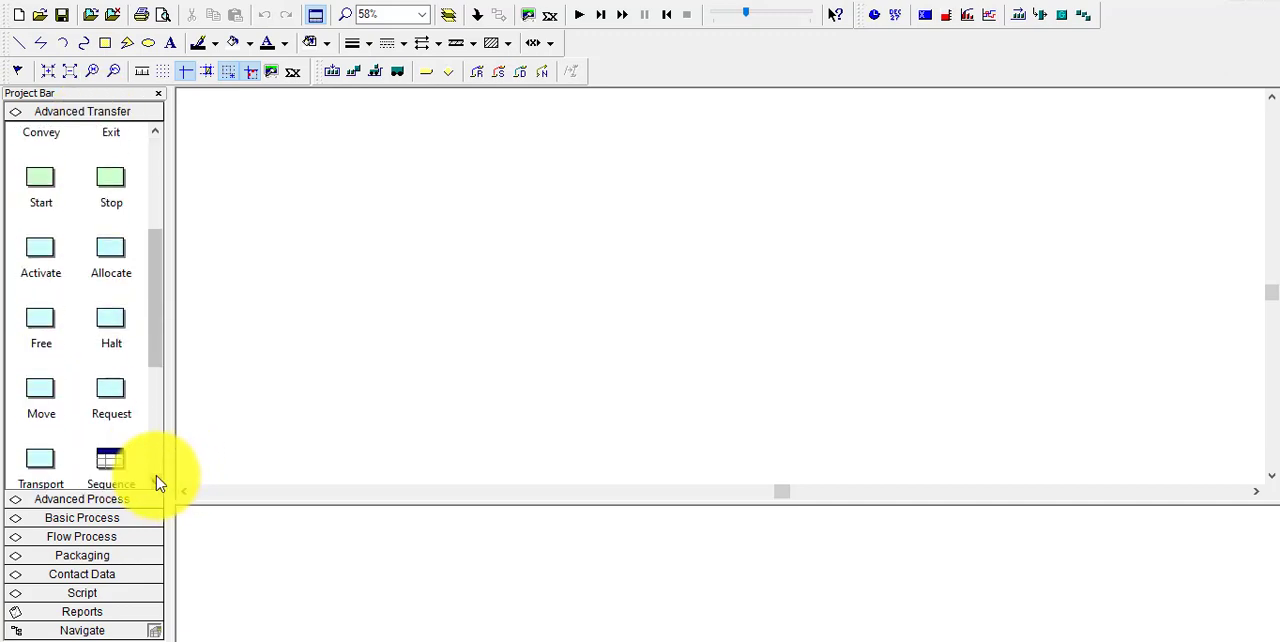
{"action": "left_click", "coordinate": [156, 482]}
{"action": "left_click", "coordinate": [156, 482]}
{"action": "left_click", "coordinate": [156, 482]}
{"action": "left_click_drag", "start_coordinate": [151, 423], "coordinate": [140, 206]}
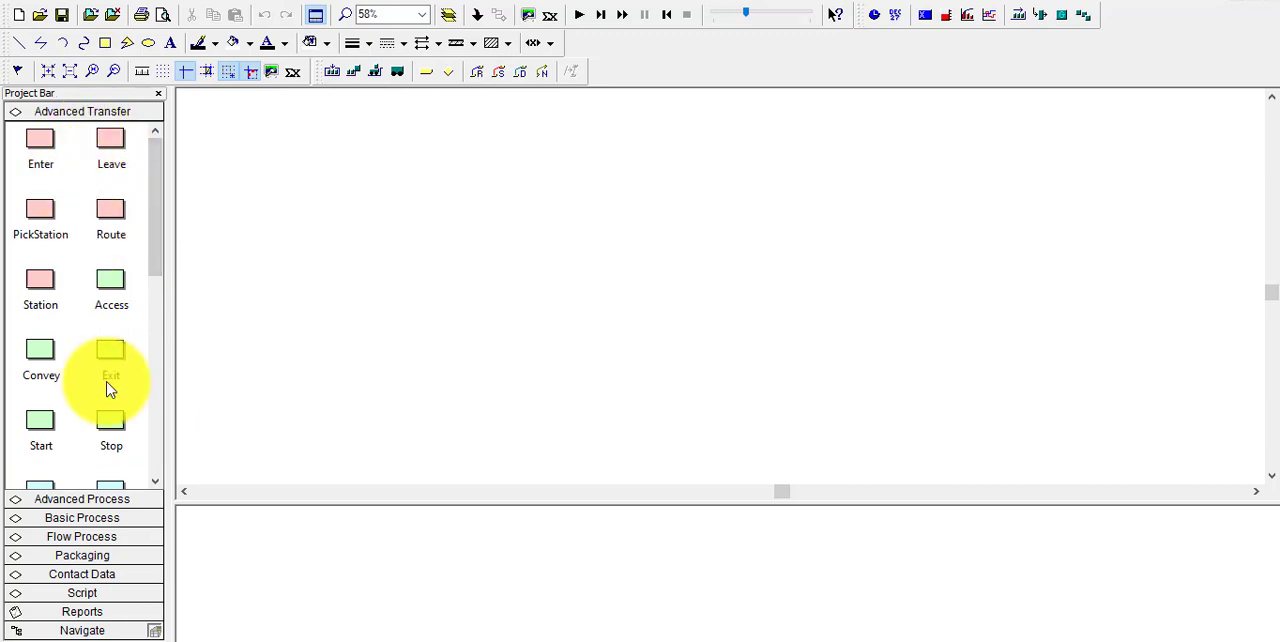
Start attaching a template panel and browse to the folder C:\Program Files (x86)\Rockwell Software\Arena\Template
{"action": "right_click", "coordinate": [93, 478]}
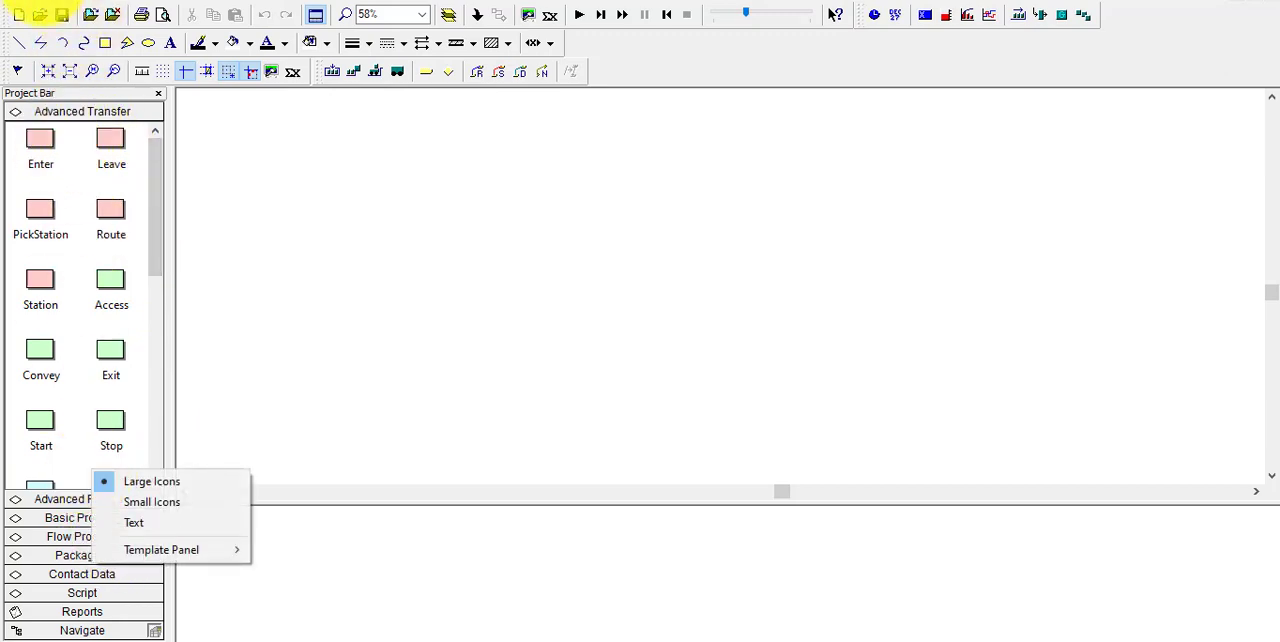
{"action": "left_click", "coordinate": [40, 2]}
{"action": "mouse_move", "coordinate": [141, 131]}
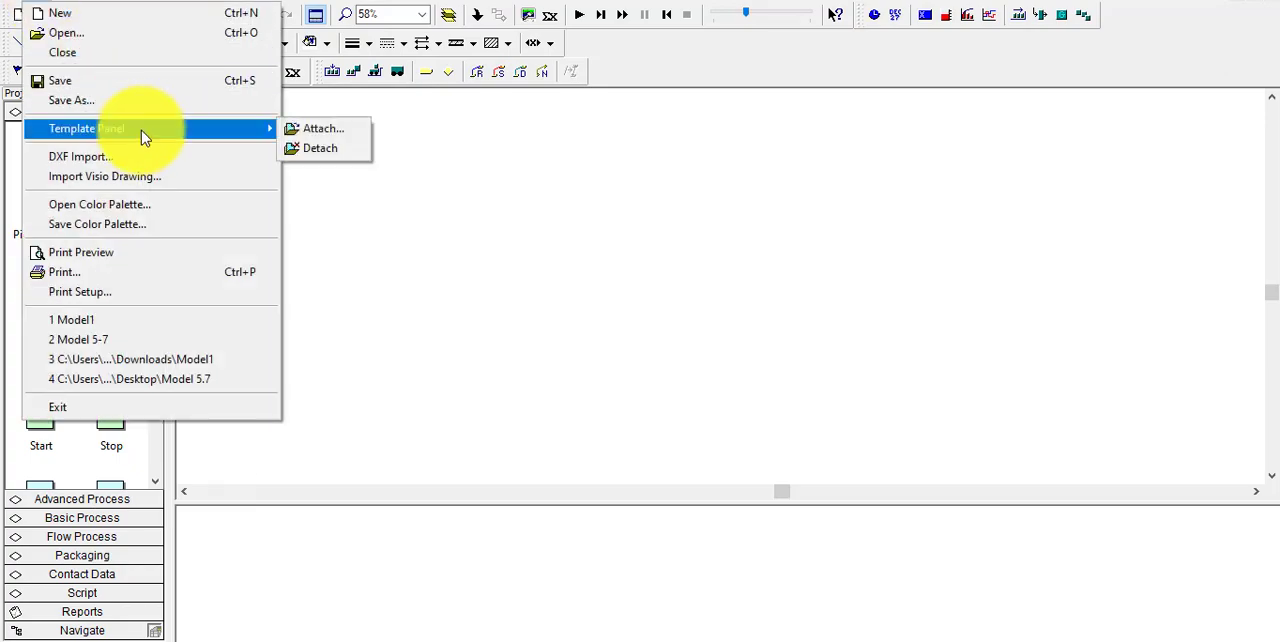
{"action": "left_click", "coordinate": [308, 130]}
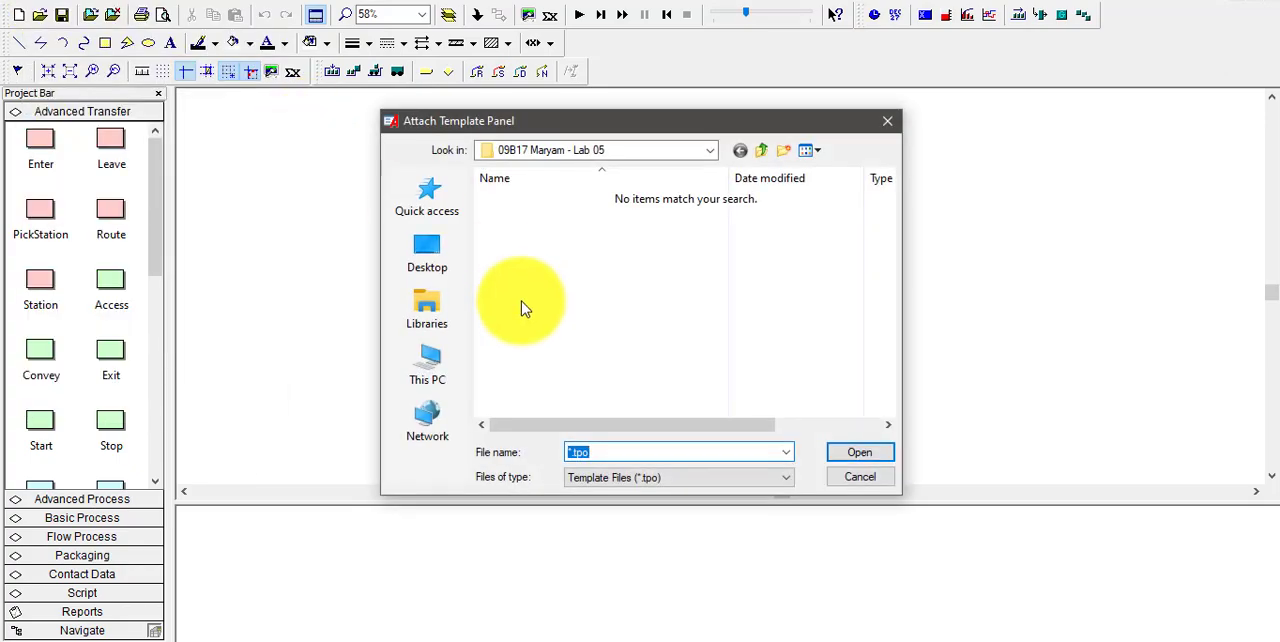
{"action": "left_click", "coordinate": [428, 368]}
{"action": "left_click_drag", "start_coordinate": [886, 277], "coordinate": [894, 389]}
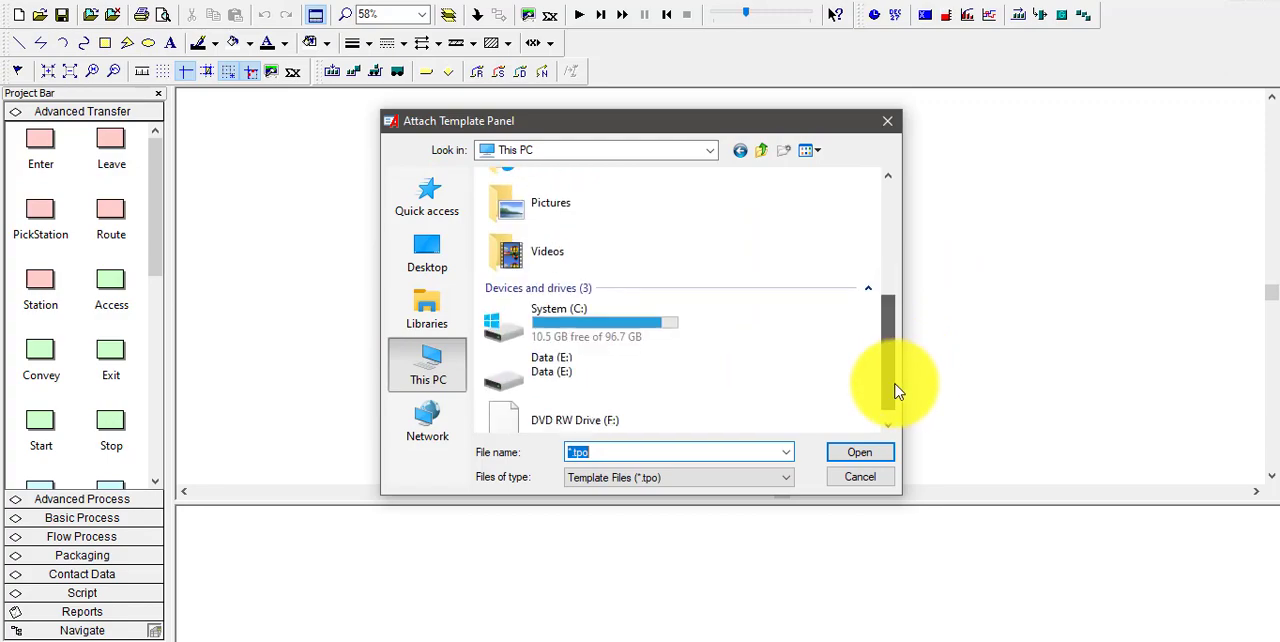
{"action": "double_click", "coordinate": [632, 330]}
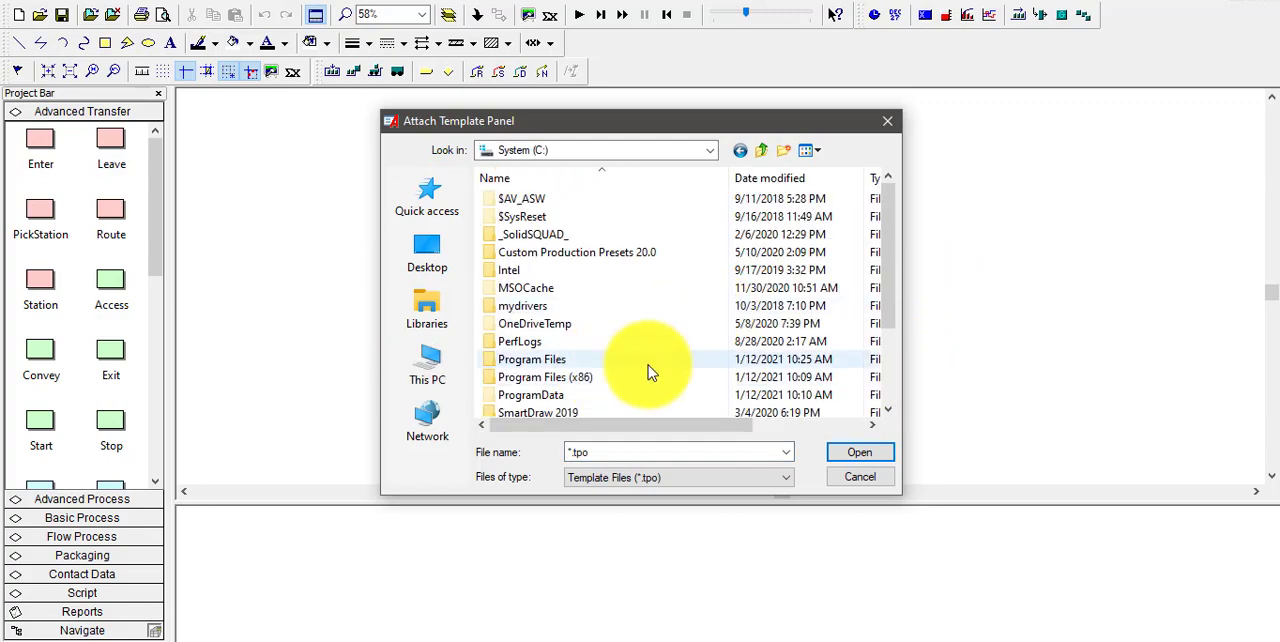
{"action": "double_click", "coordinate": [645, 376]}
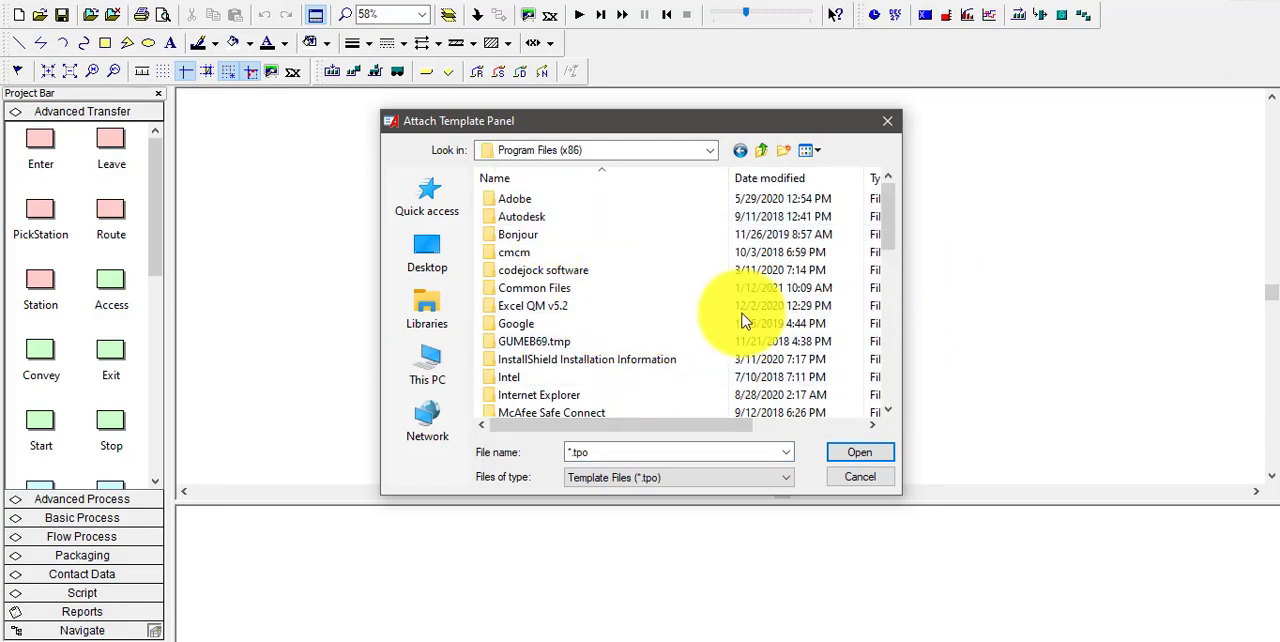
{"action": "left_click_drag", "start_coordinate": [894, 214], "coordinate": [914, 313]}
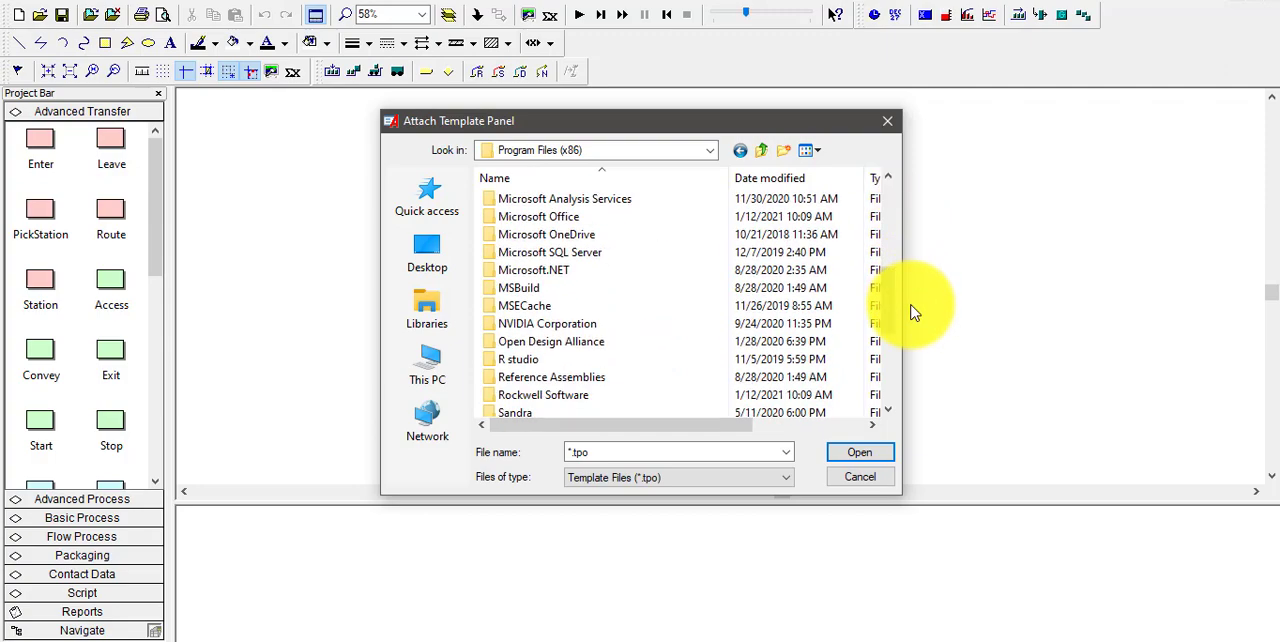
{"action": "double_click", "coordinate": [552, 395]}
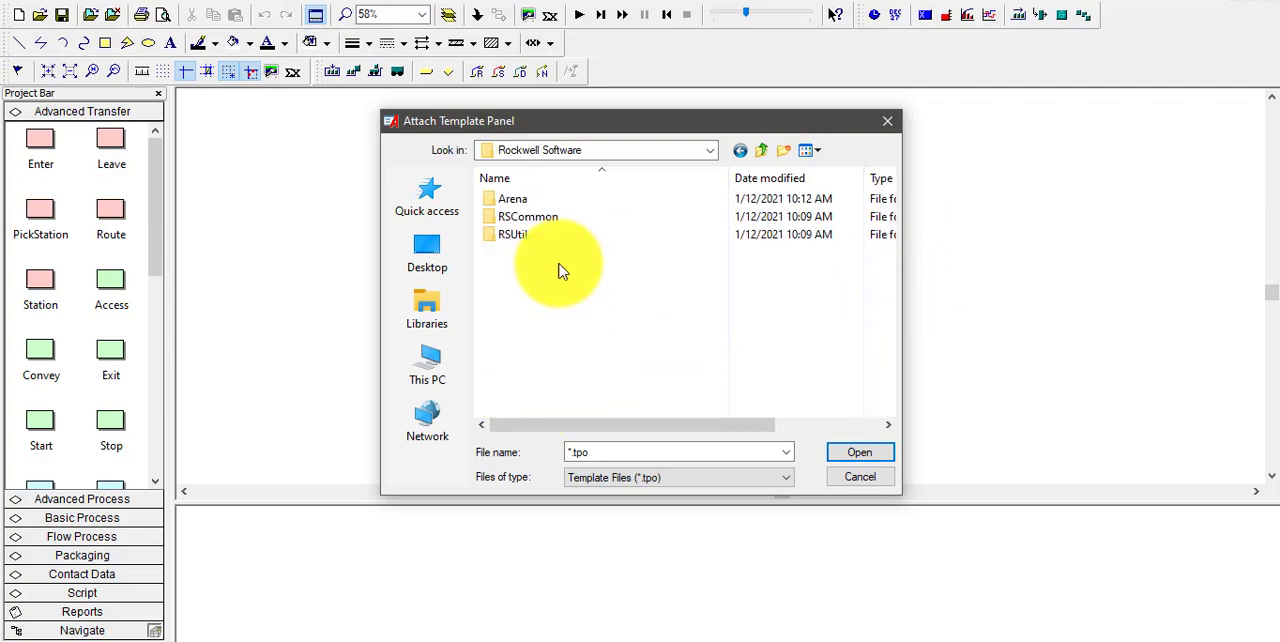
{"action": "double_click", "coordinate": [553, 202]}
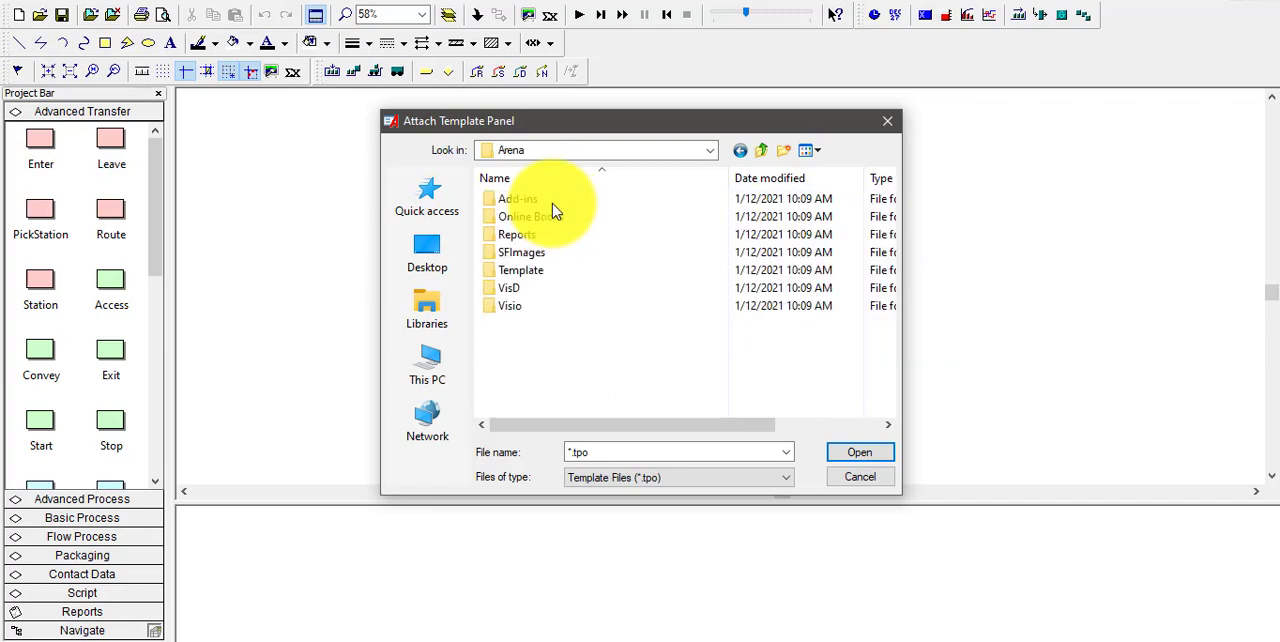
{"action": "double_click", "coordinate": [543, 275]}
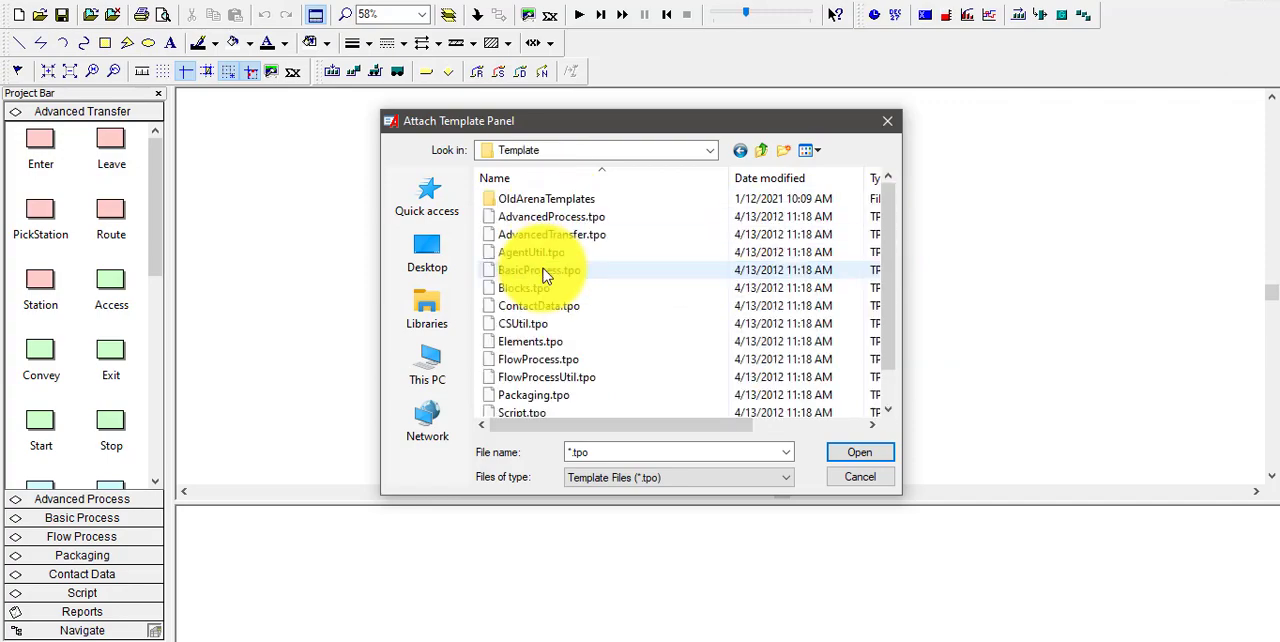
Attach the Elements.tpo template panel to the project and accept its demo-mode limits
{"action": "left_click", "coordinate": [533, 345]}
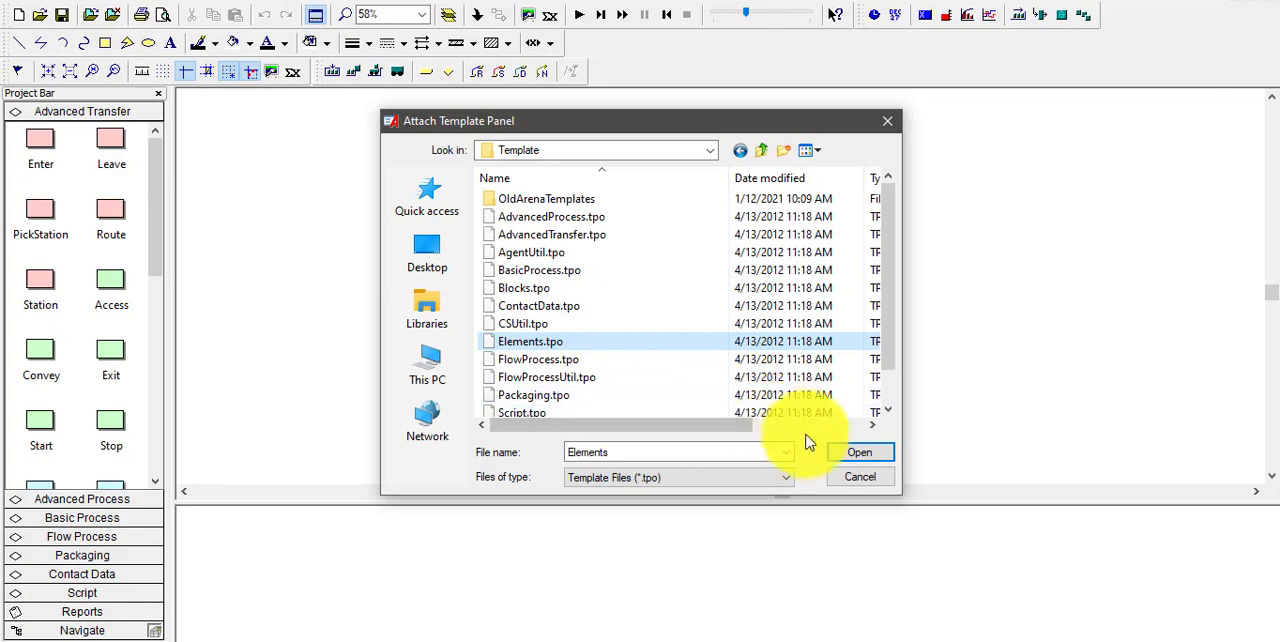
{"action": "left_click", "coordinate": [846, 456]}
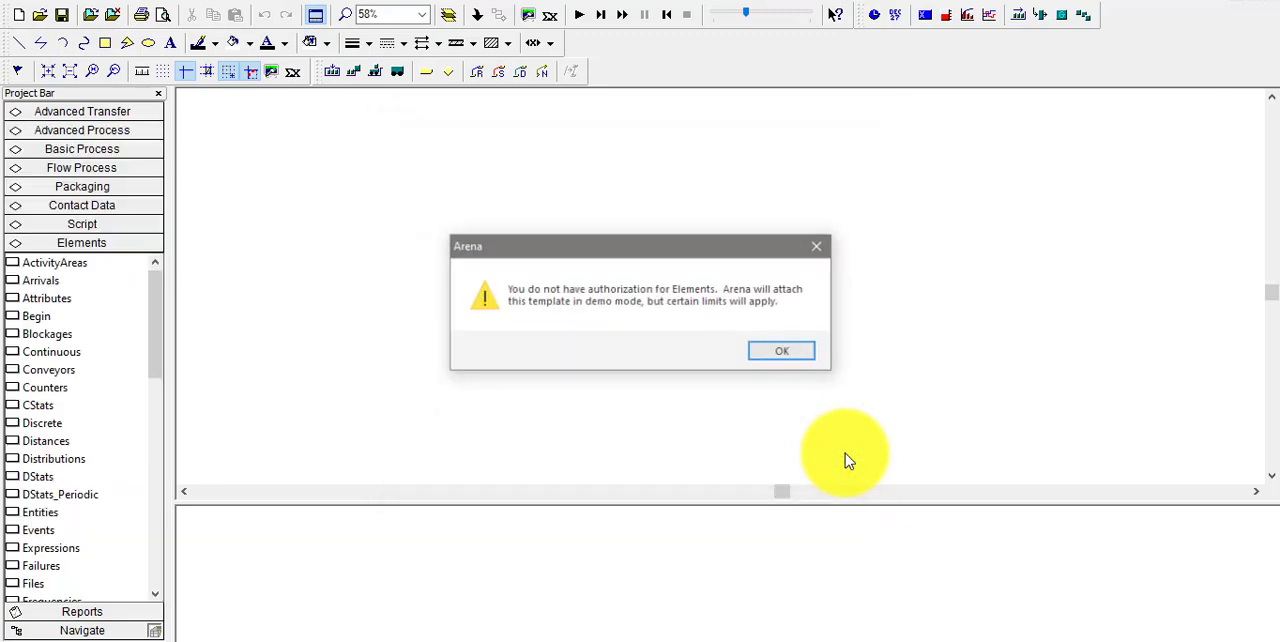
{"action": "left_click", "coordinate": [788, 358]}
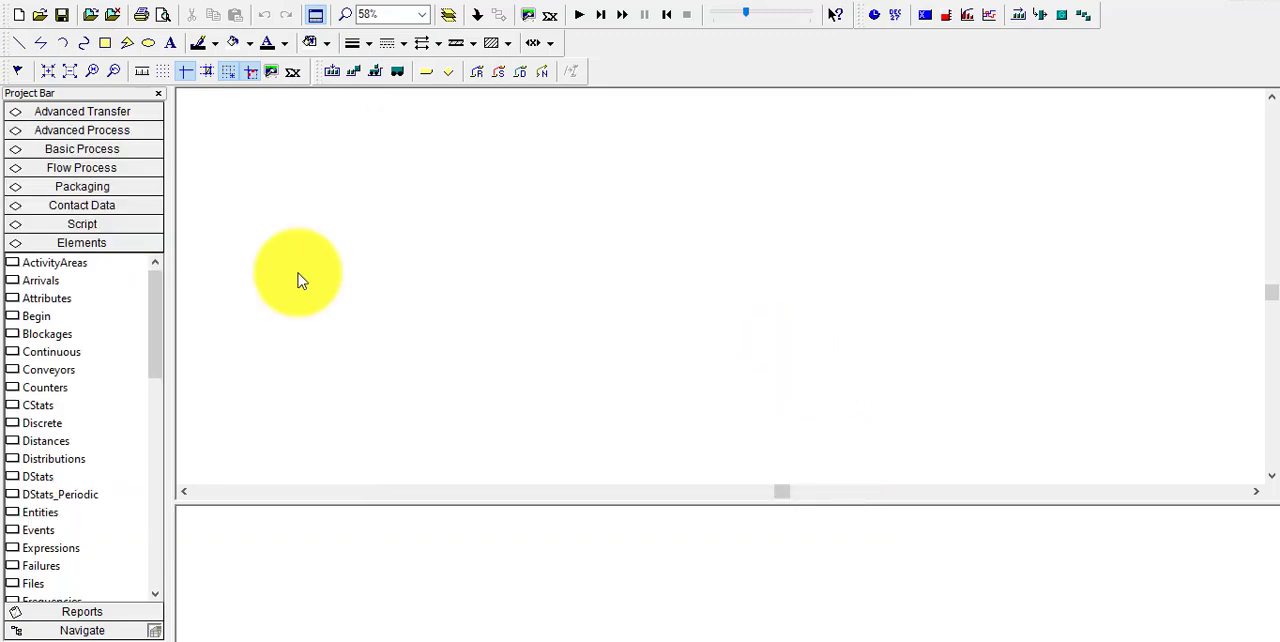
Place an Entities element from the Elements template in the empty model window
{"action": "left_click_drag", "start_coordinate": [153, 320], "coordinate": [149, 306]}
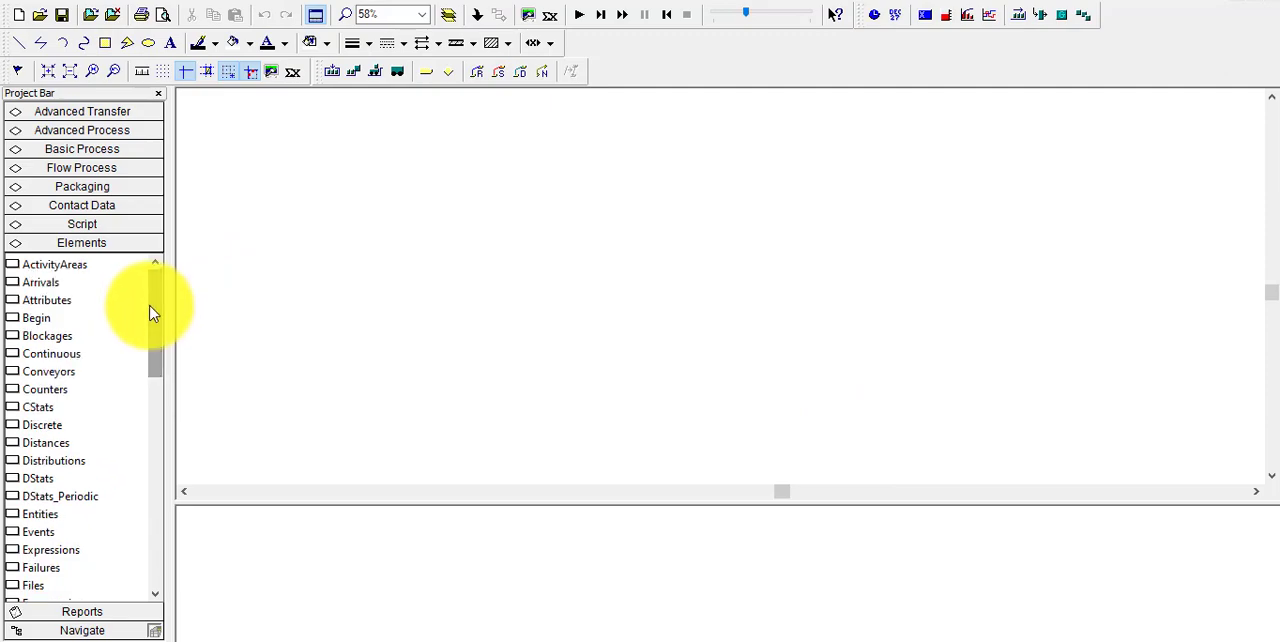
{"action": "scroll", "coordinate": [157, 323], "scroll_direction": "down", "scroll_amount": 5}
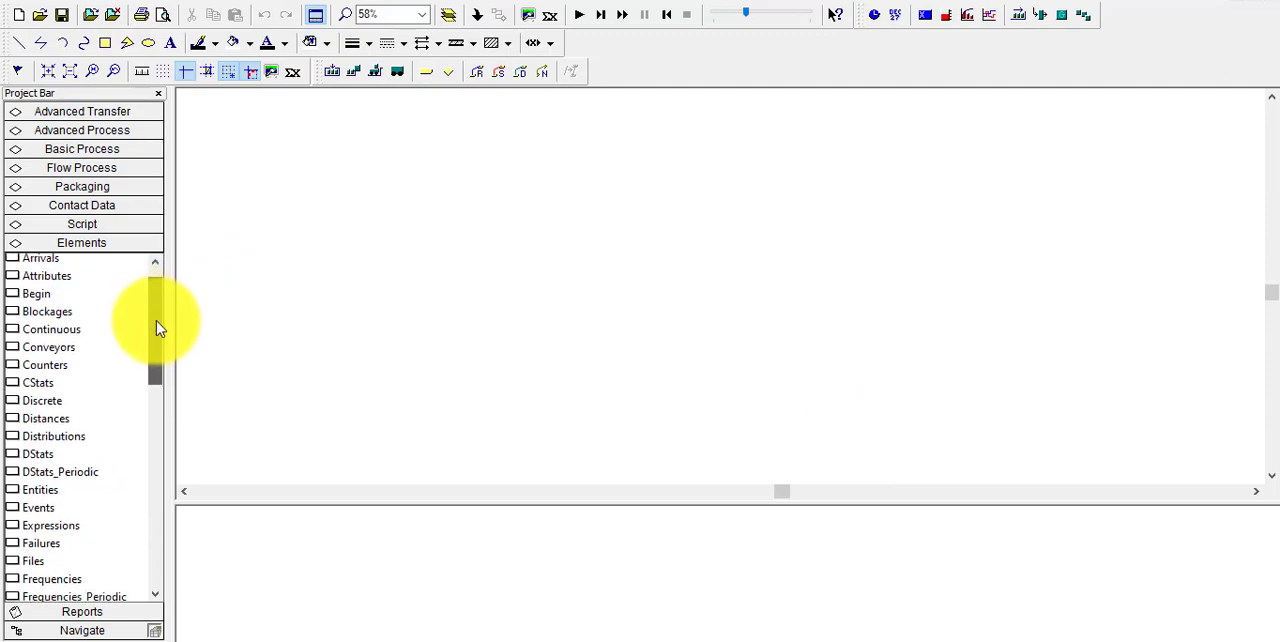
{"action": "left_click_drag", "start_coordinate": [158, 352], "coordinate": [160, 364]}
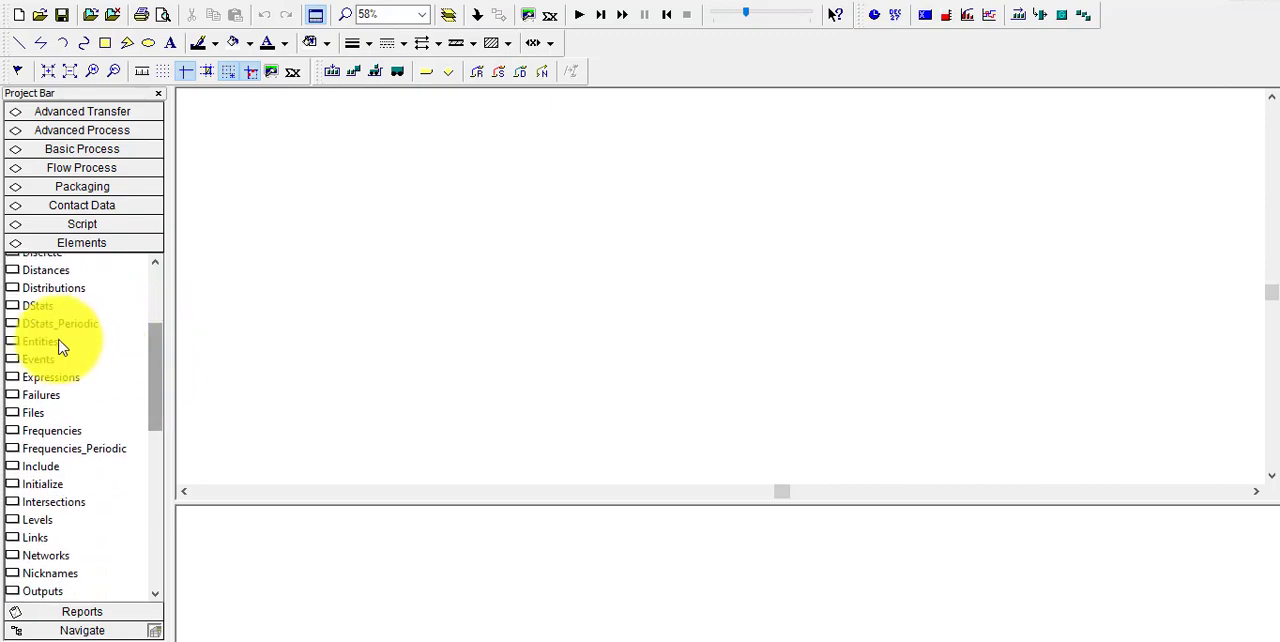
{"action": "left_click_drag", "start_coordinate": [40, 347], "coordinate": [340, 314]}
Add an entity with the entity type Customer to the Entities element, keeping the default costs
{"action": "double_click", "coordinate": [362, 302]}
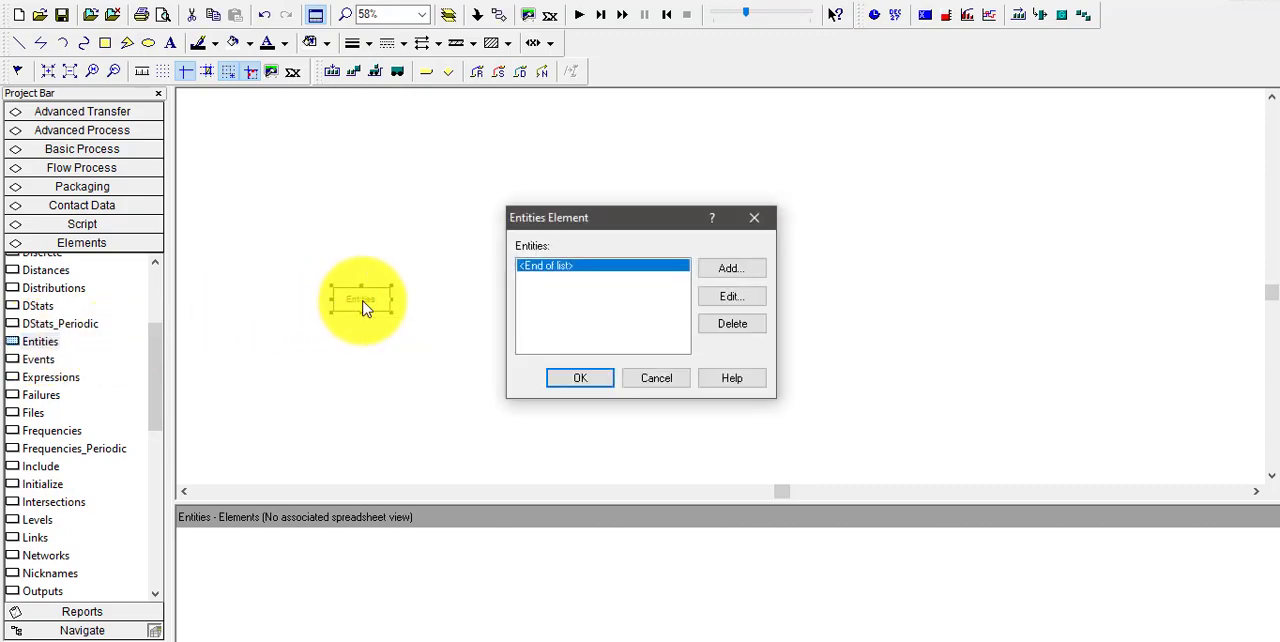
{"action": "left_click", "coordinate": [741, 272]}
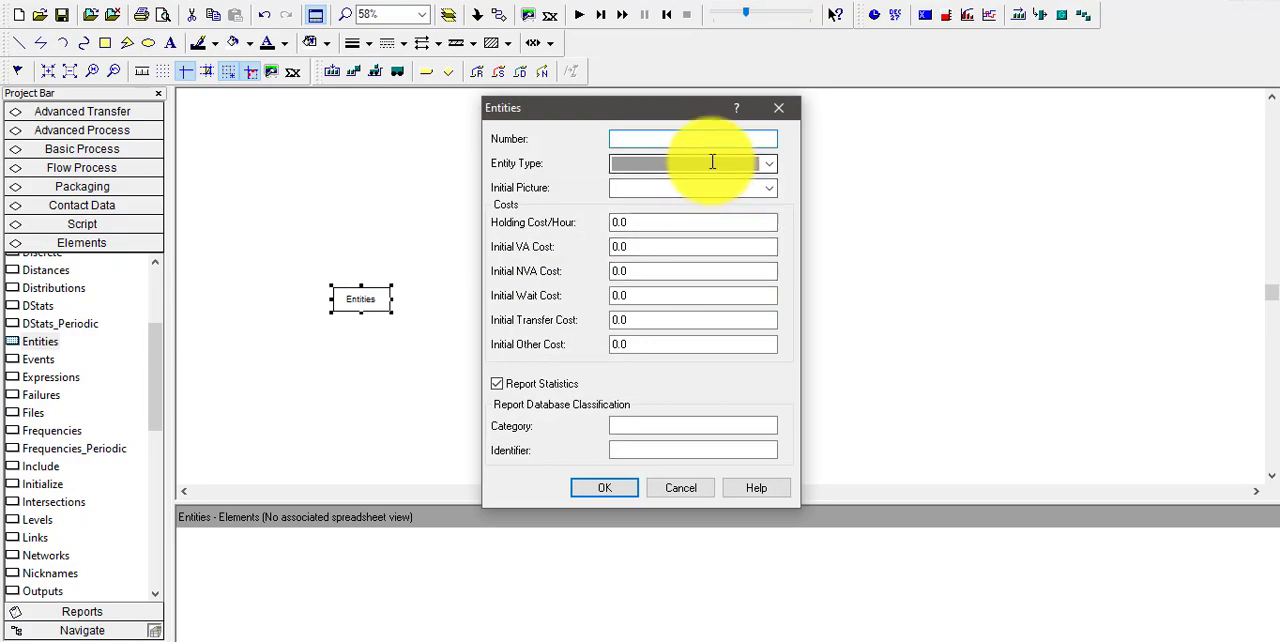
{"action": "left_click", "coordinate": [712, 162]}
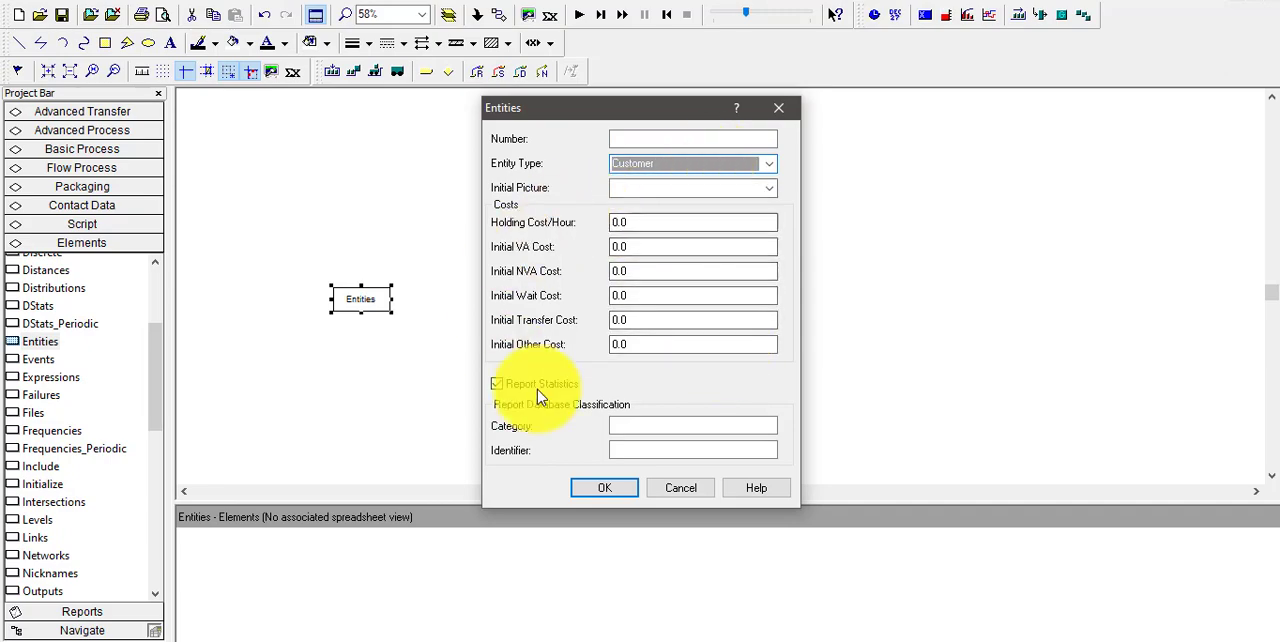
{"action": "left_click", "coordinate": [621, 490]}
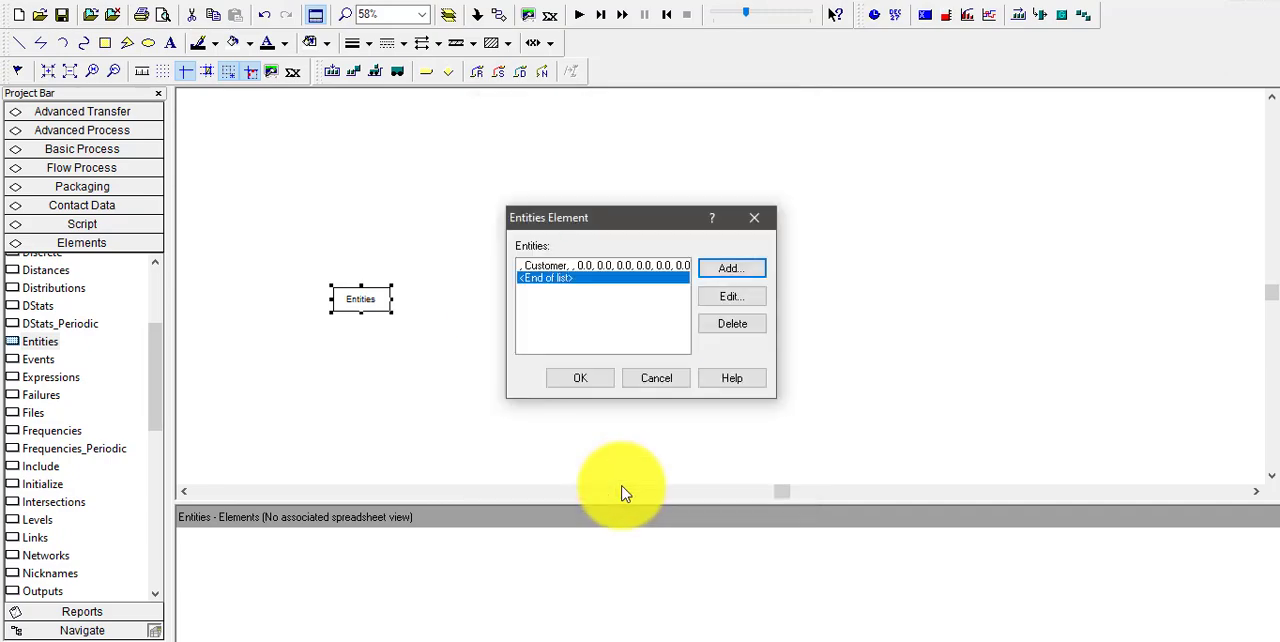
Add a second entity with the entity type Inventory Evaluator and accept the Entities element's list
{"action": "left_click", "coordinate": [725, 270]}
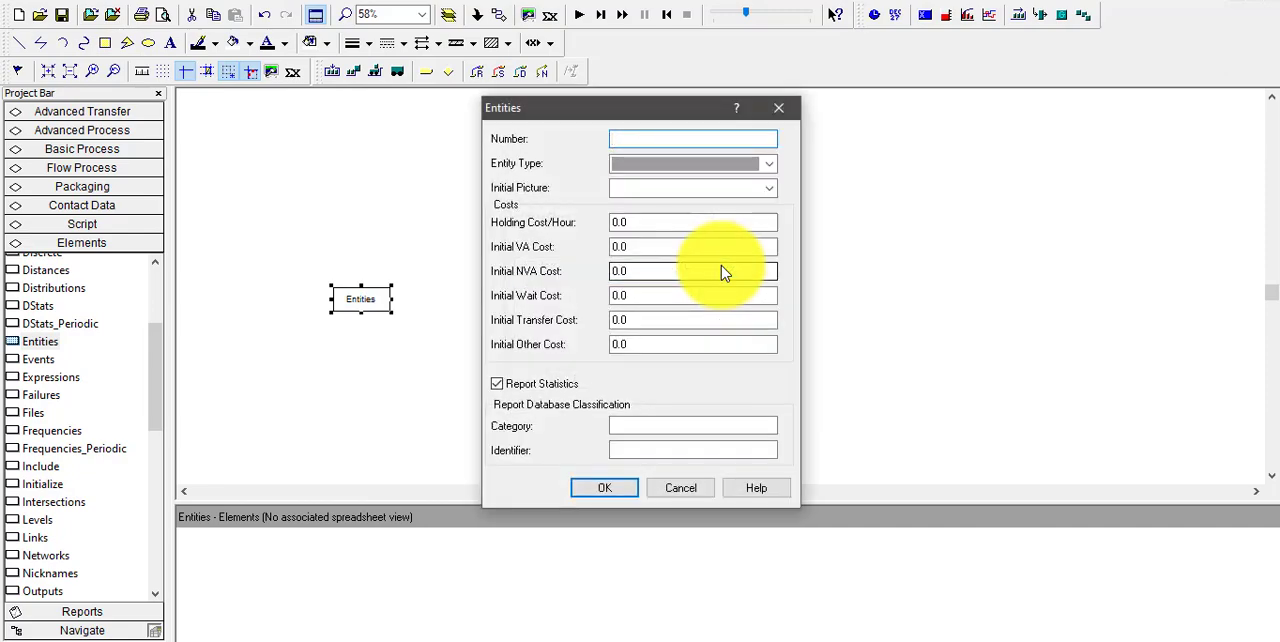
{"action": "left_click", "coordinate": [727, 168]}
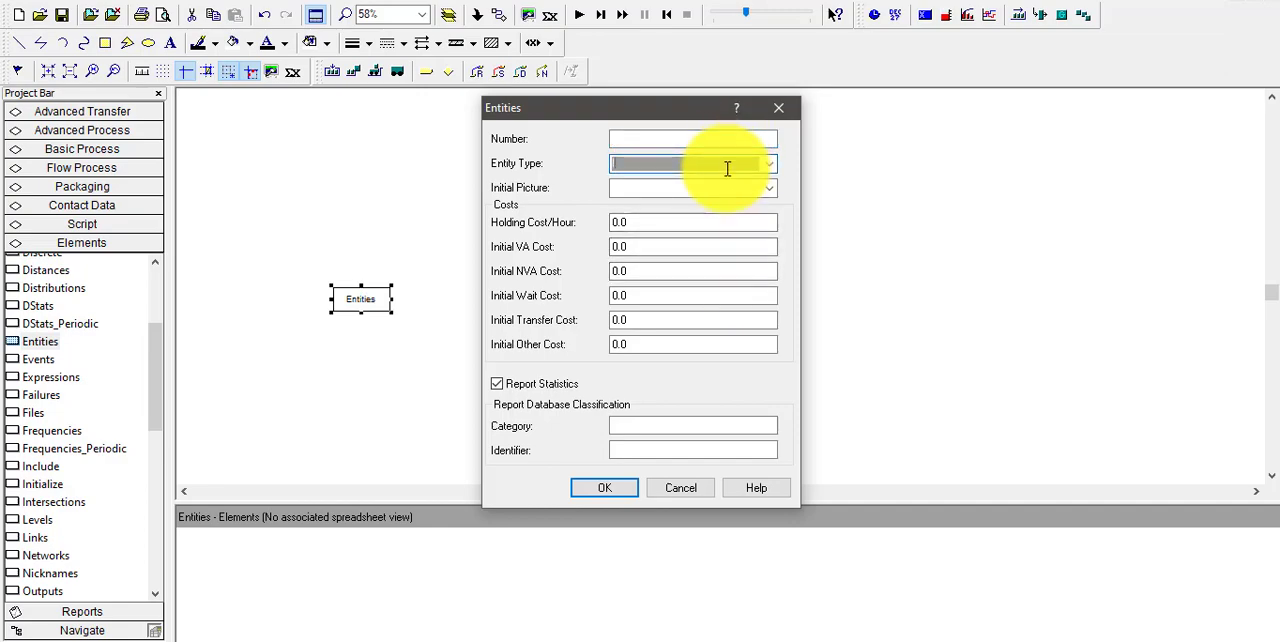
{"action": "type", "text": "Inventory Evaluator"}
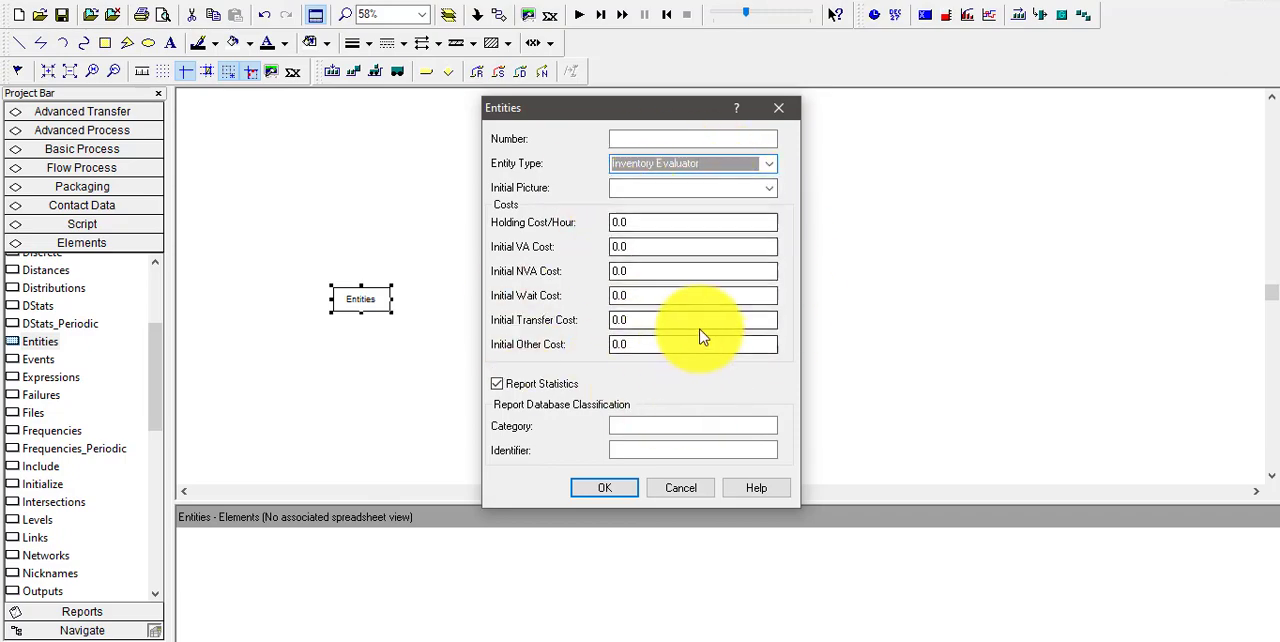
{"action": "left_click", "coordinate": [600, 490]}
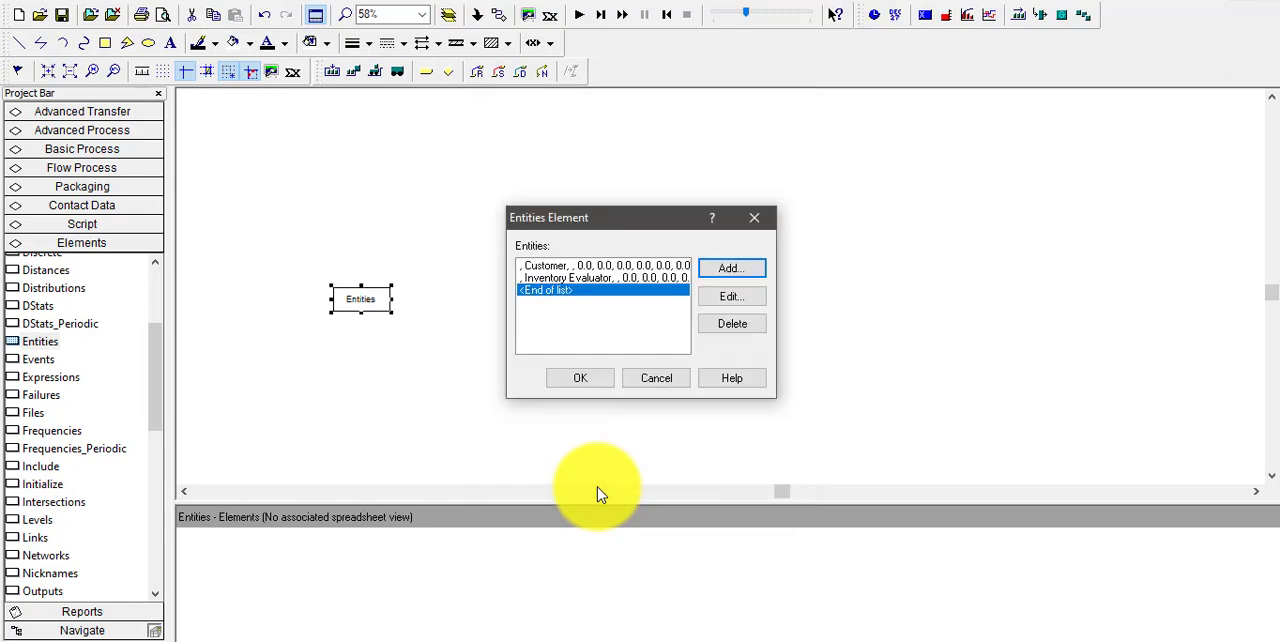
{"action": "left_click", "coordinate": [584, 378]}
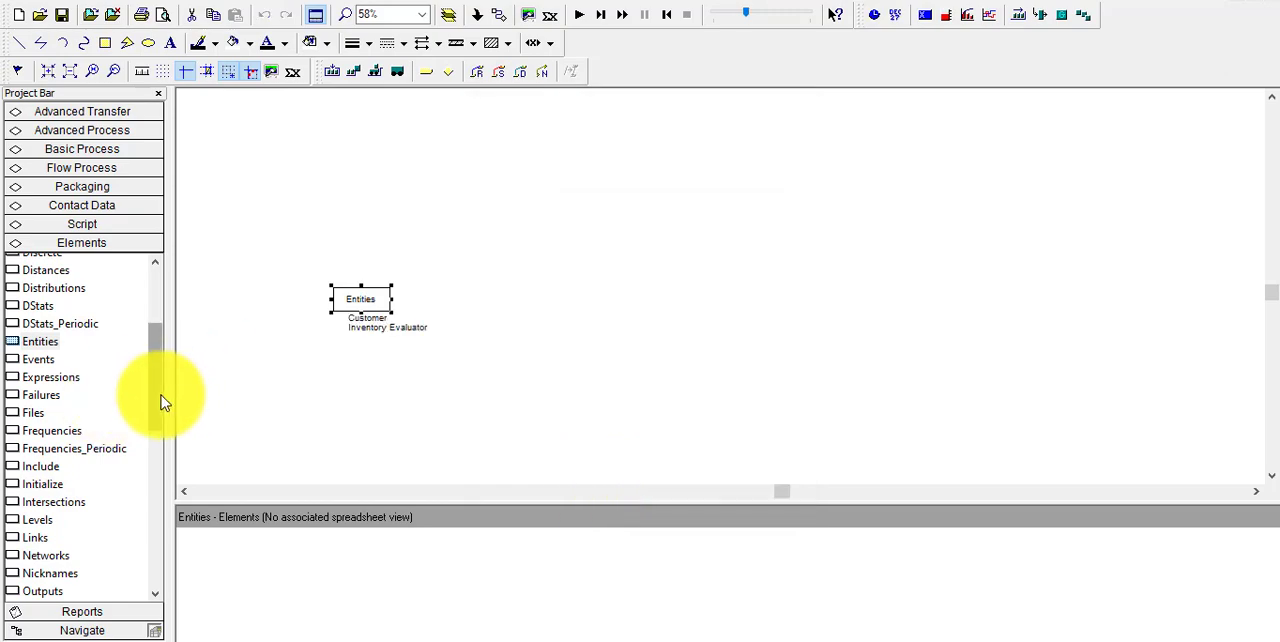
Place an Attributes element beside the Entities element and add a Real attribute named Order Quantity to it
{"action": "left_click_drag", "start_coordinate": [161, 395], "coordinate": [517, 294]}
{"action": "double_click", "coordinate": [518, 295]}
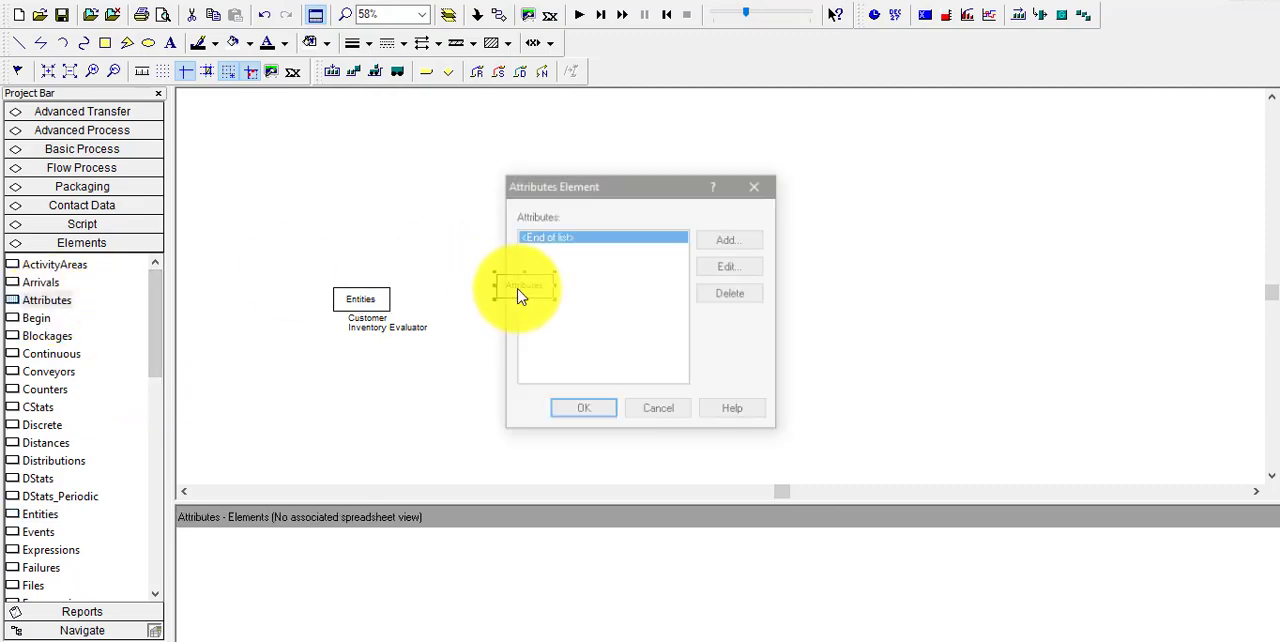
{"action": "left_click", "coordinate": [729, 240]}
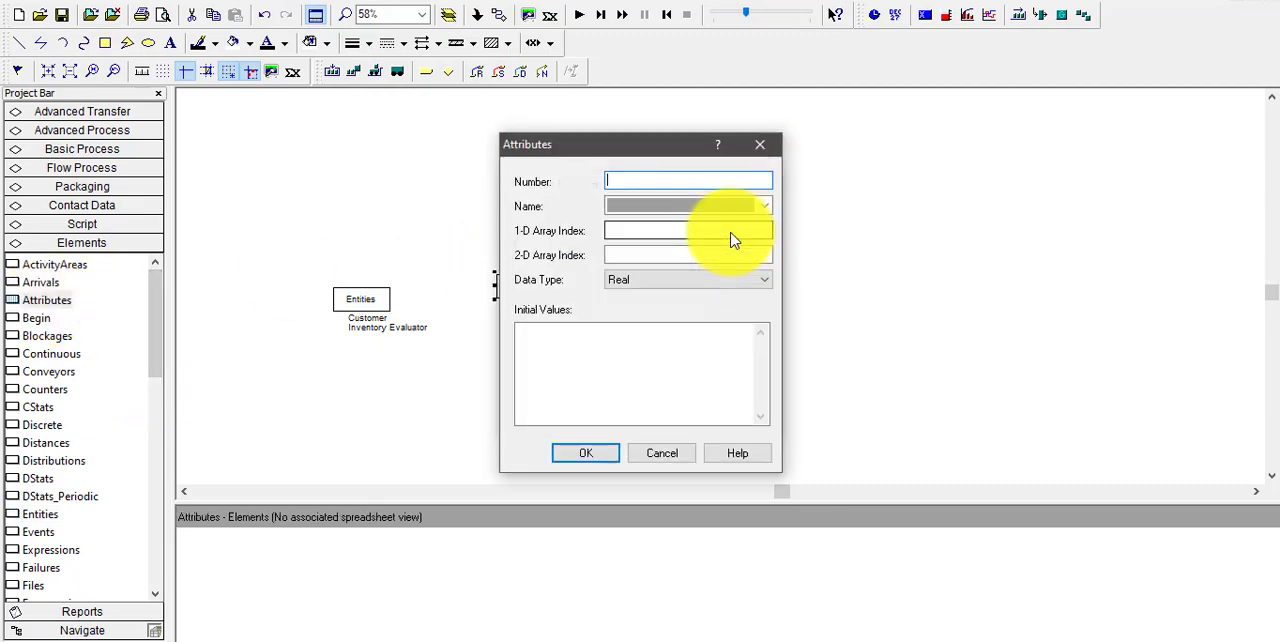
{"action": "left_click", "coordinate": [737, 206]}
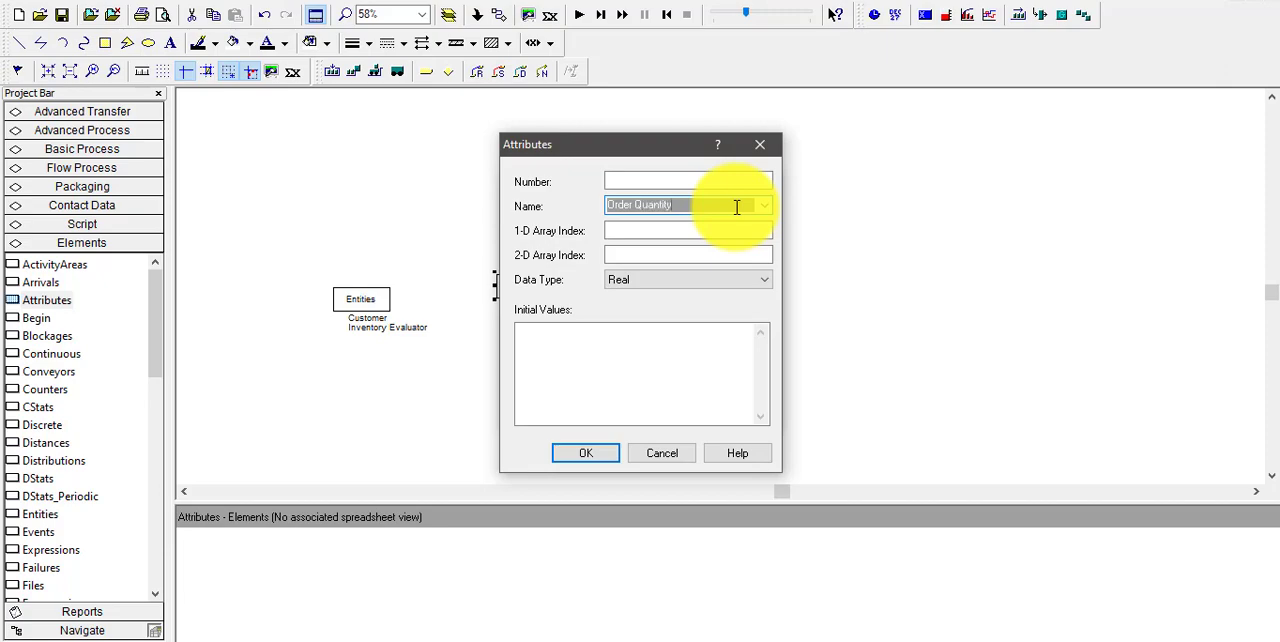
{"action": "left_click", "coordinate": [598, 452]}
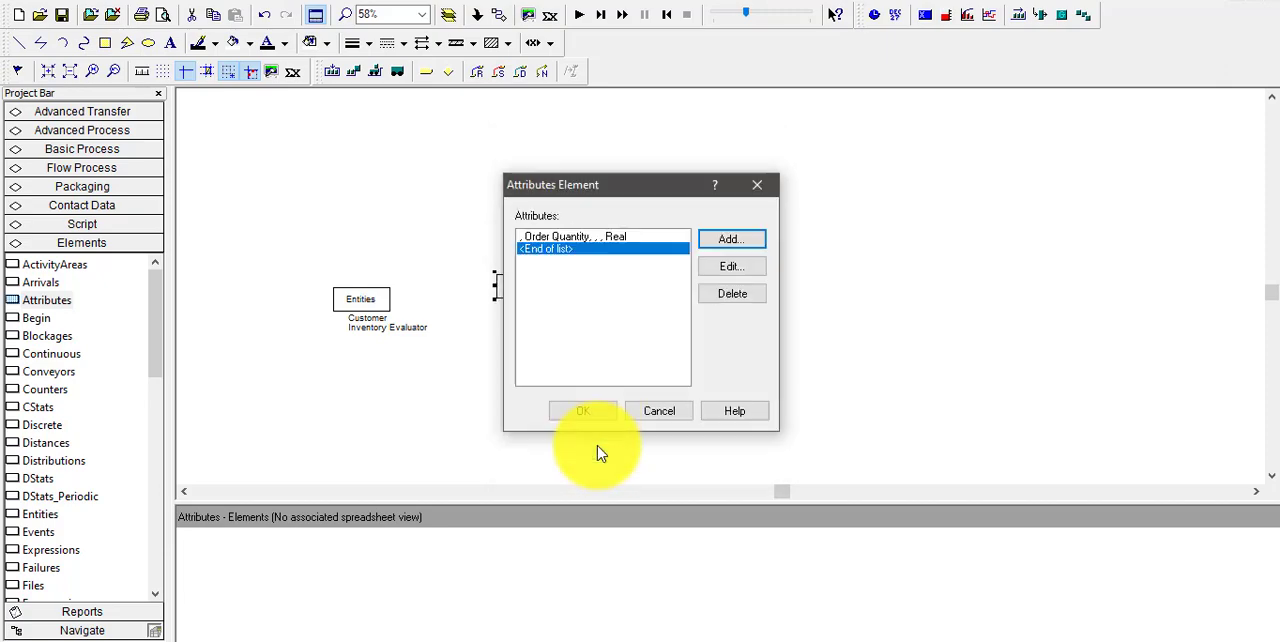
{"action": "left_click", "coordinate": [599, 408]}
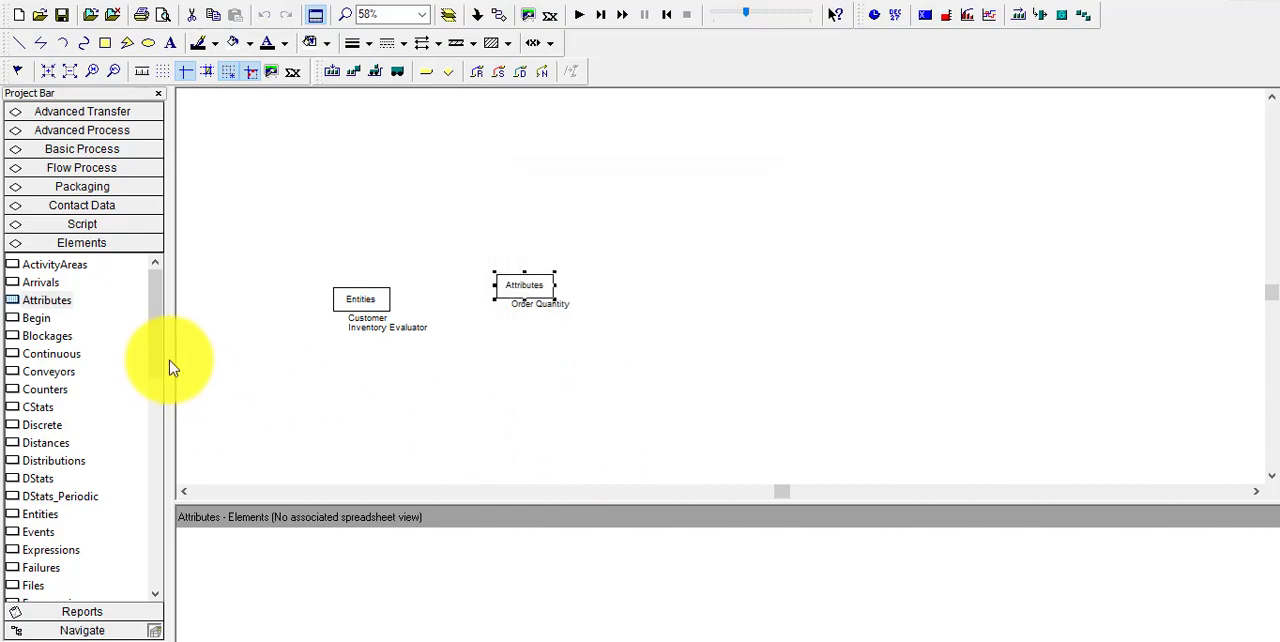
Place a Variables element beside the Attributes element and open its list of variables
{"action": "left_click_drag", "start_coordinate": [157, 362], "coordinate": [180, 566]}
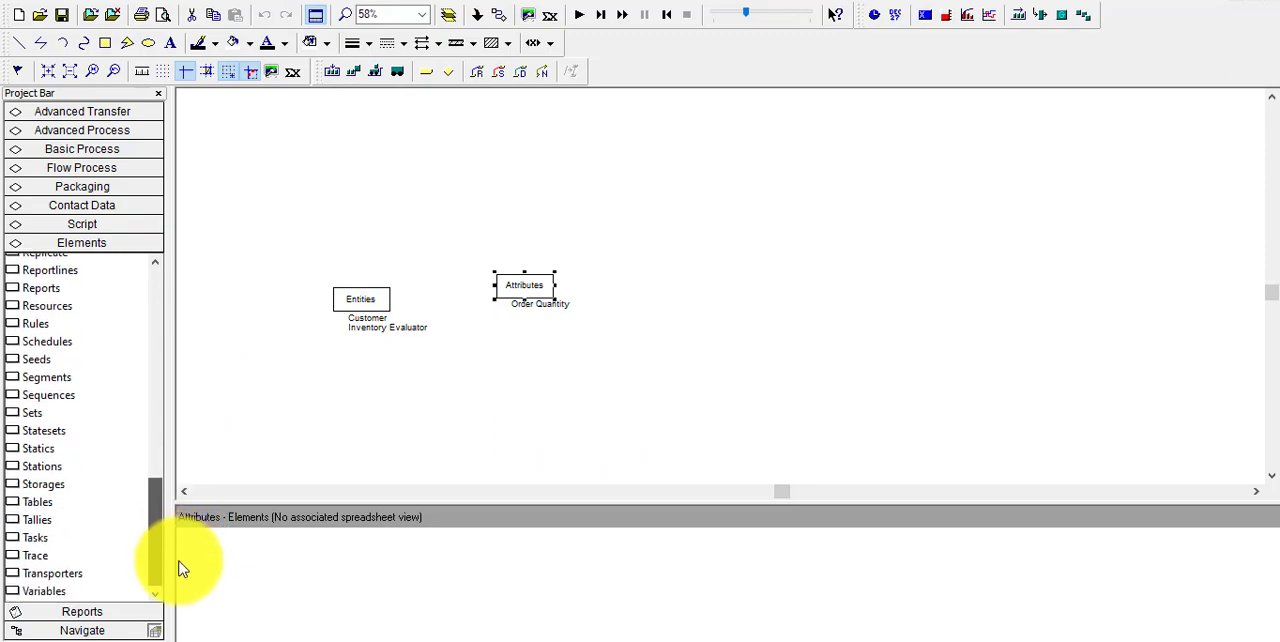
{"action": "left_click_drag", "start_coordinate": [52, 594], "coordinate": [608, 289]}
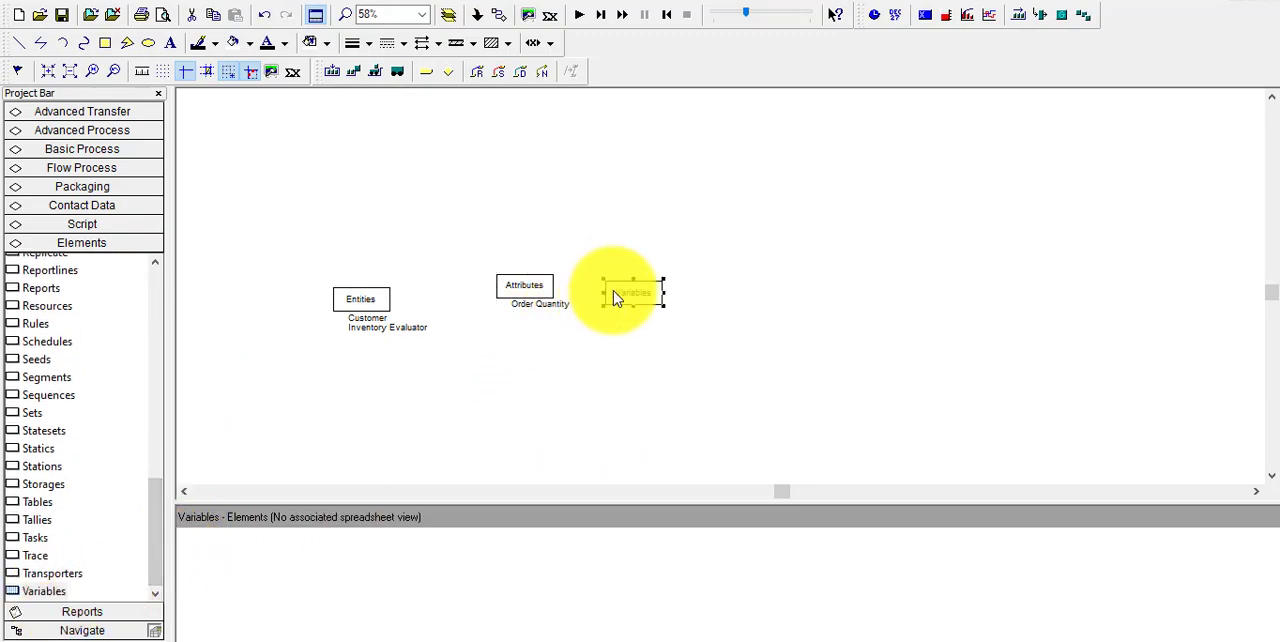
{"action": "double_click", "coordinate": [630, 300]}
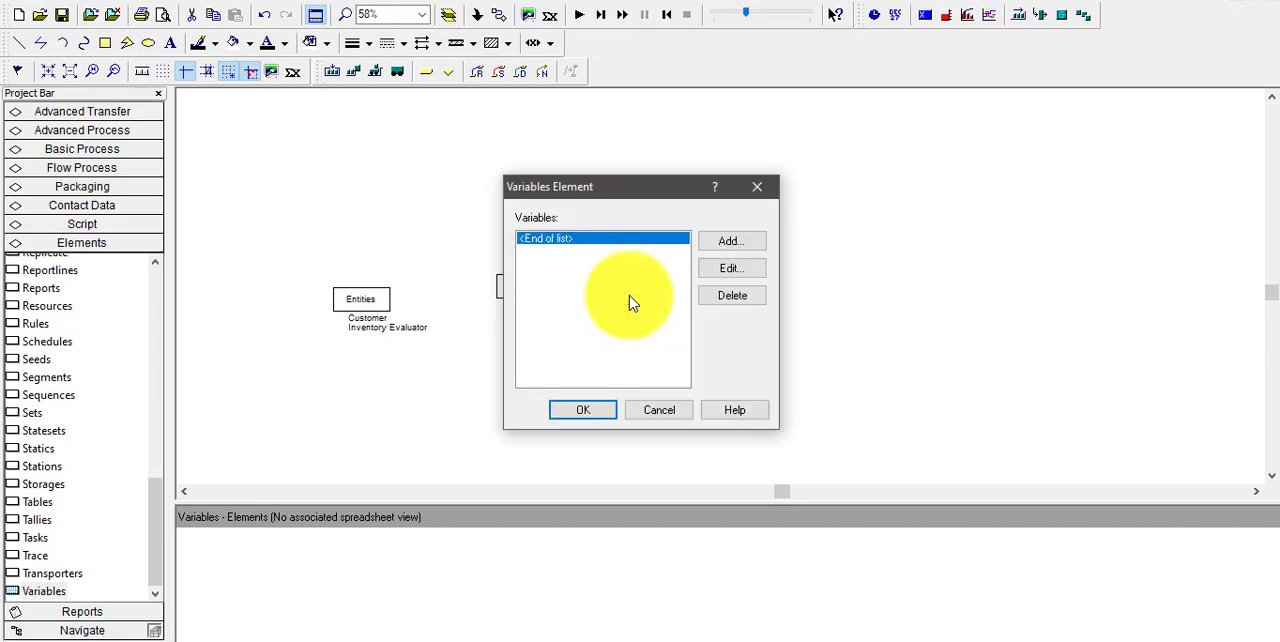
Add the variable Inventory Level with an initial value of 60, looking up the starting inventory in the textbook PDF
{"action": "left_click", "coordinate": [729, 243]}
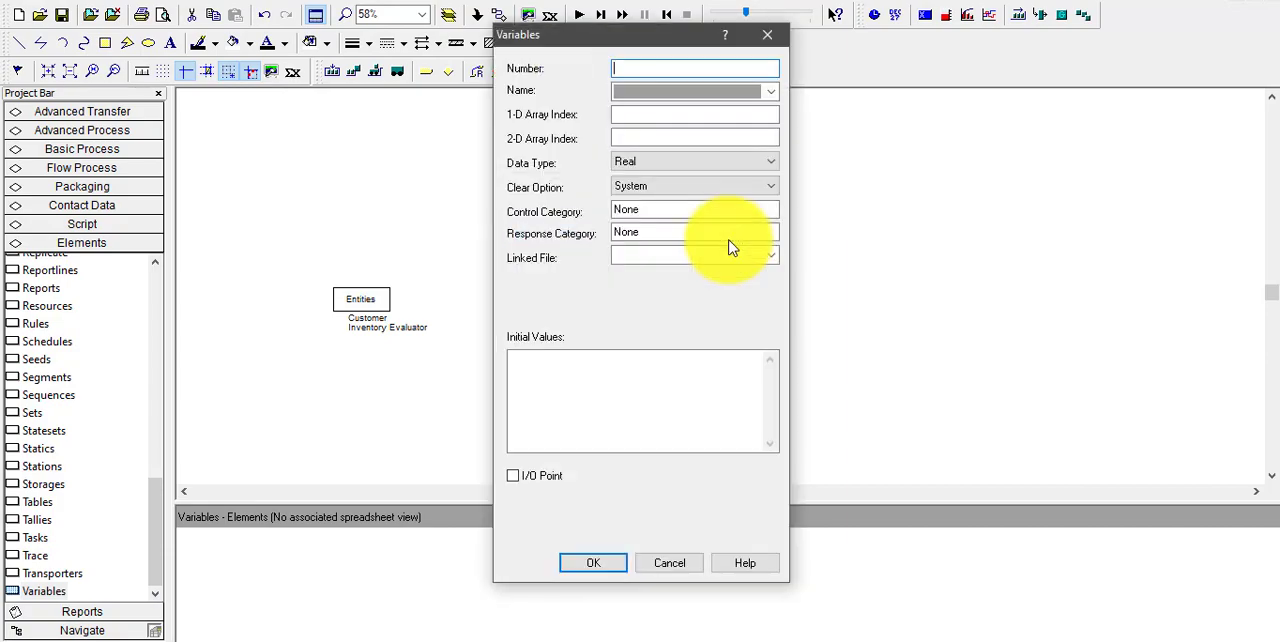
{"action": "left_click", "coordinate": [686, 94]}
{"action": "type", "text": "Inventory Level"}
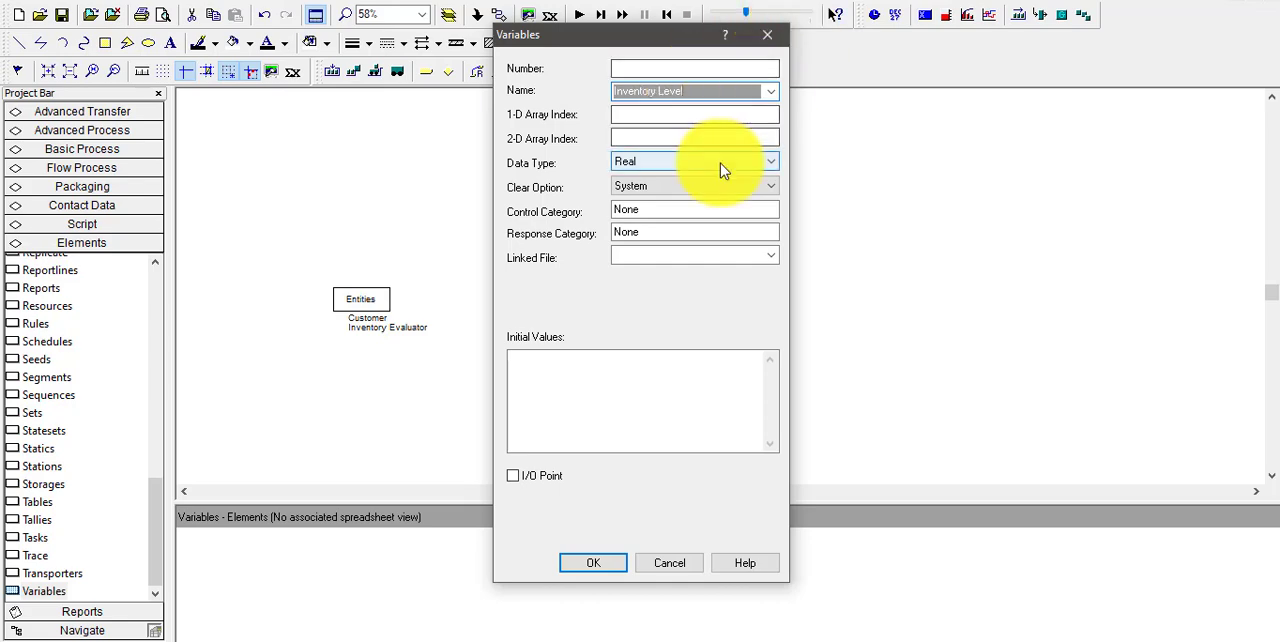
{"action": "left_click", "coordinate": [694, 360]}
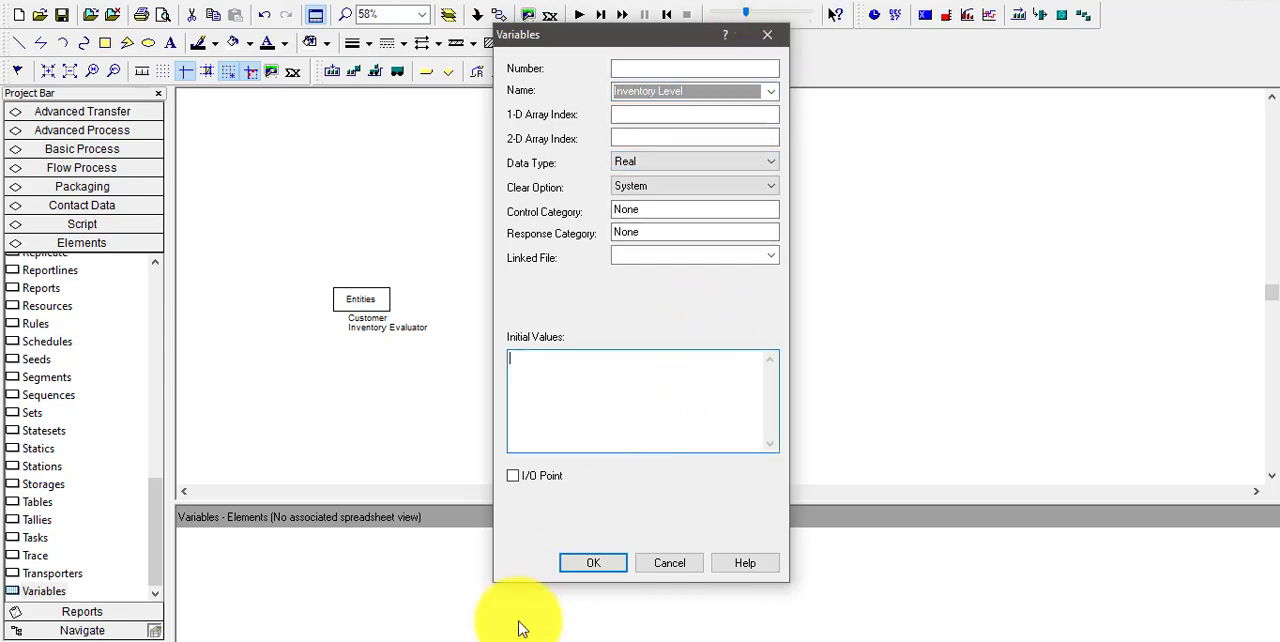
{"action": "left_click", "coordinate": [480, 640]}
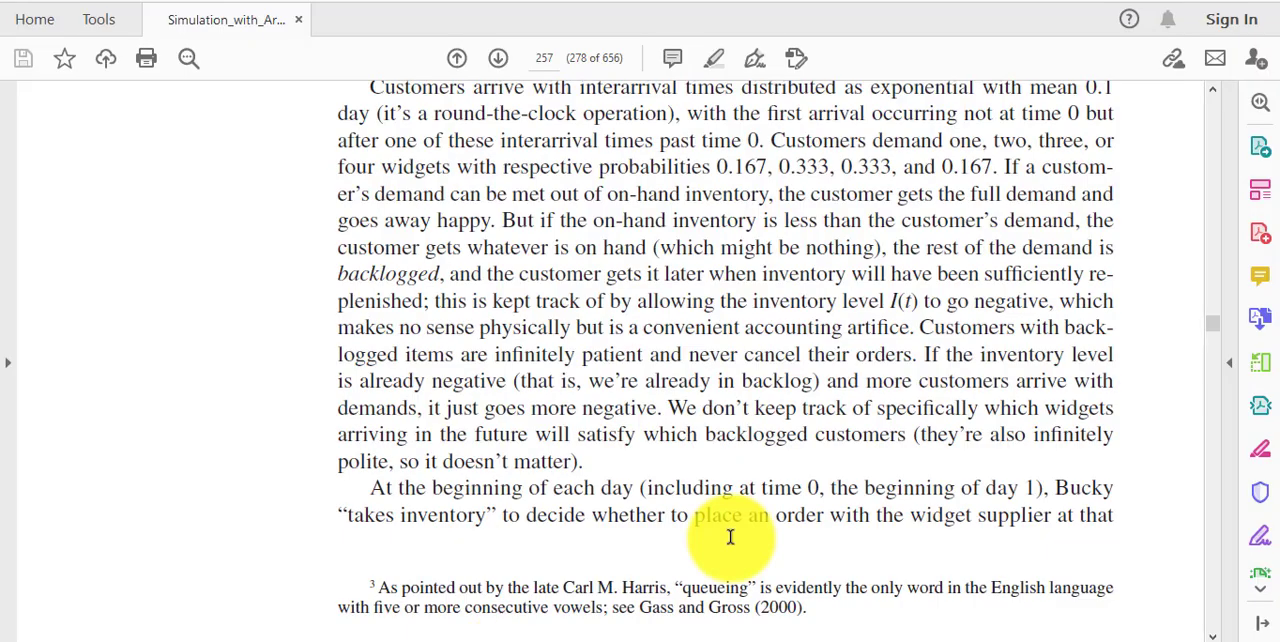
{"action": "scroll", "coordinate": [1200, 100], "scroll_direction": "up", "scroll_amount": 2}
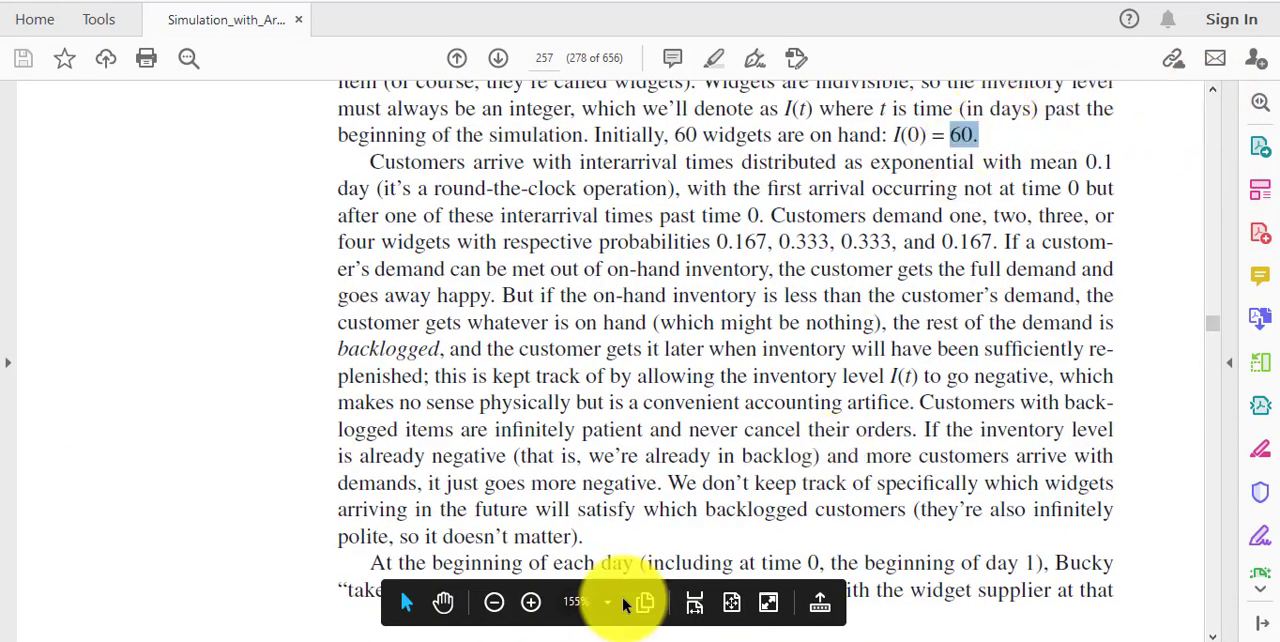
{"action": "left_click", "coordinate": [490, 638]}
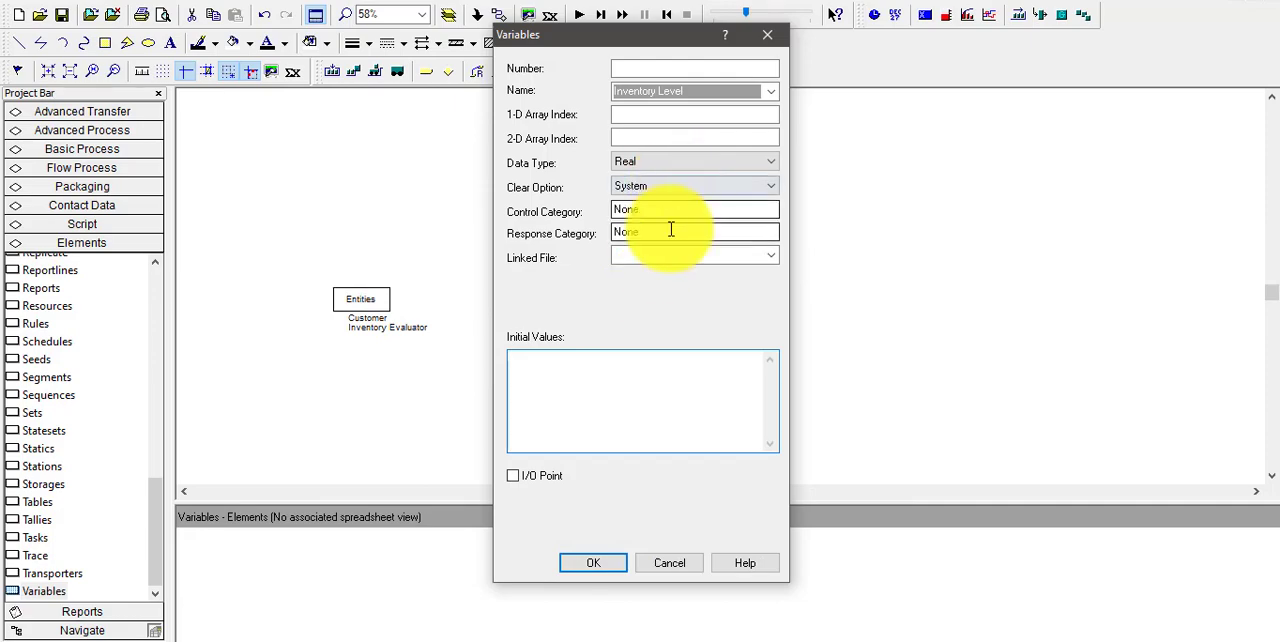
{"action": "type", "text": "60"}
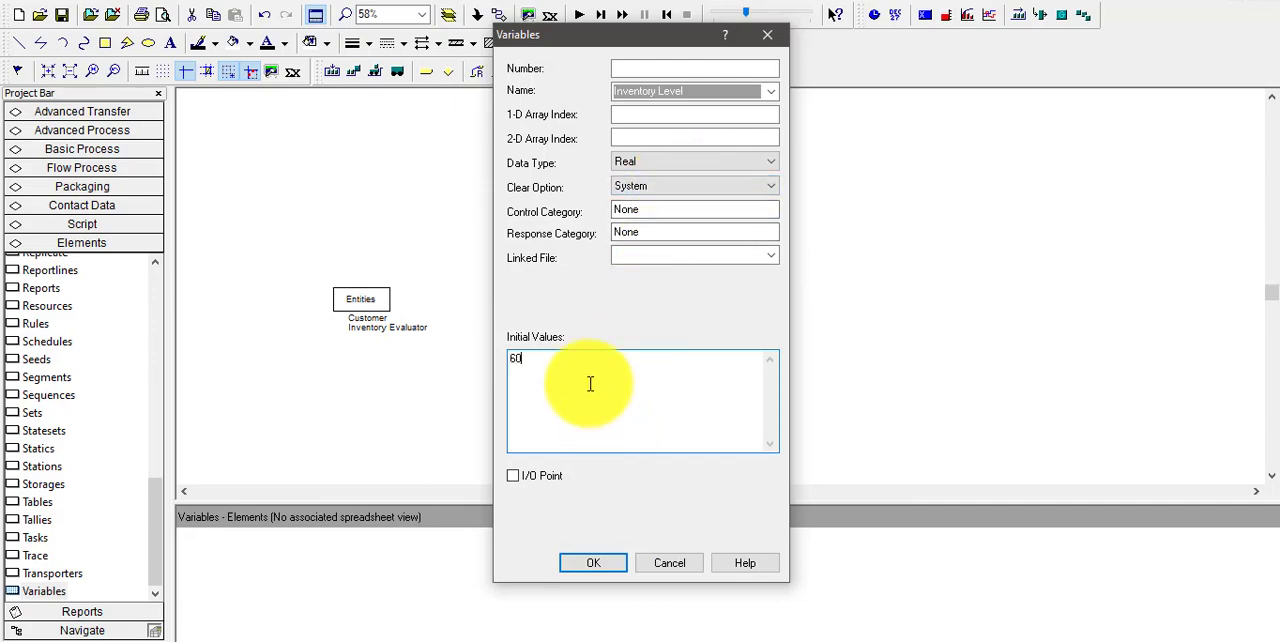
{"action": "left_click", "coordinate": [594, 563]}
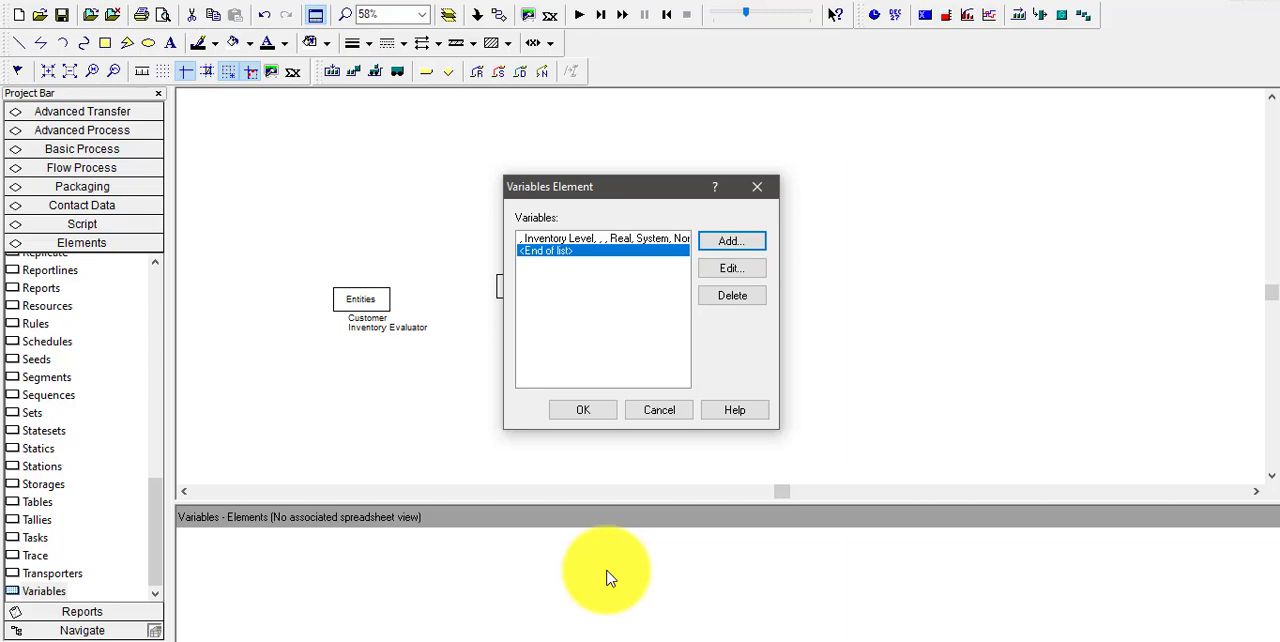
Add the variable Little s with an initial value of 20 to the Variables element
{"action": "left_click", "coordinate": [730, 241]}
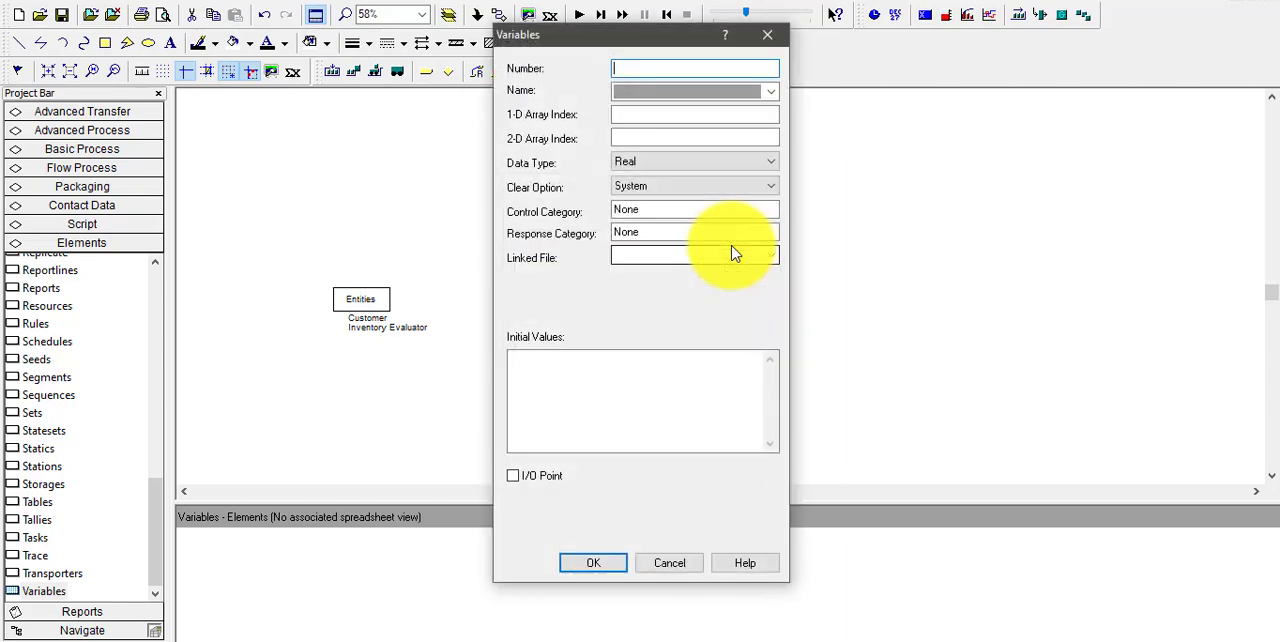
{"action": "left_click", "coordinate": [716, 93]}
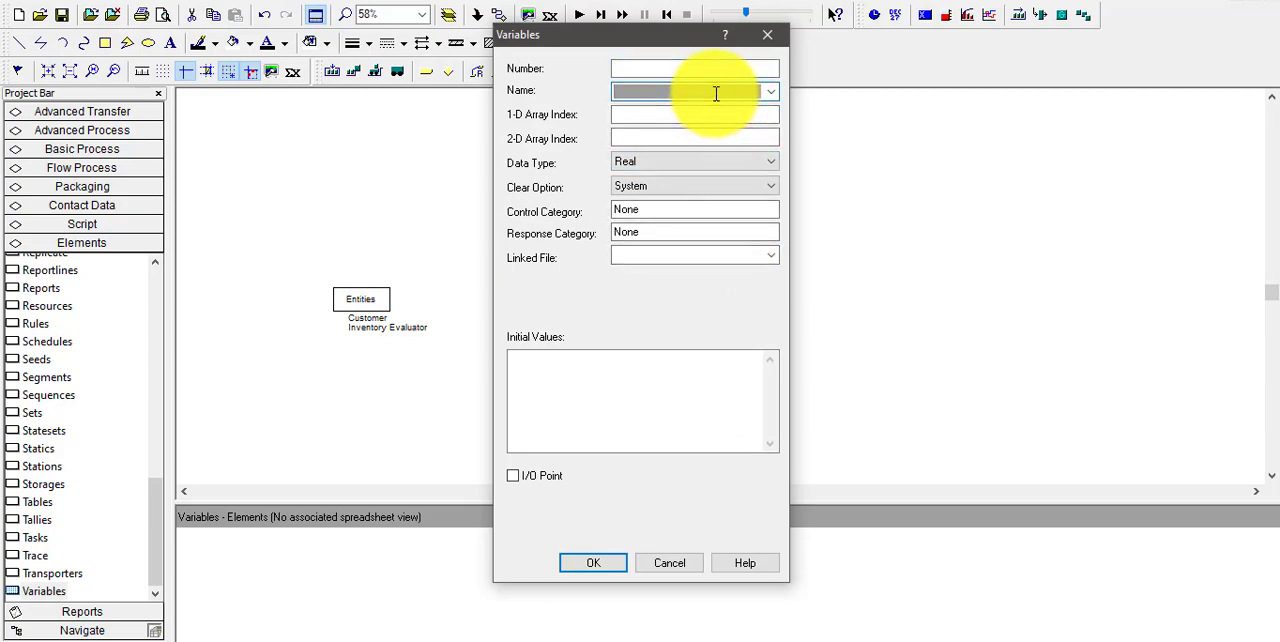
{"action": "type", "text": "Little s"}
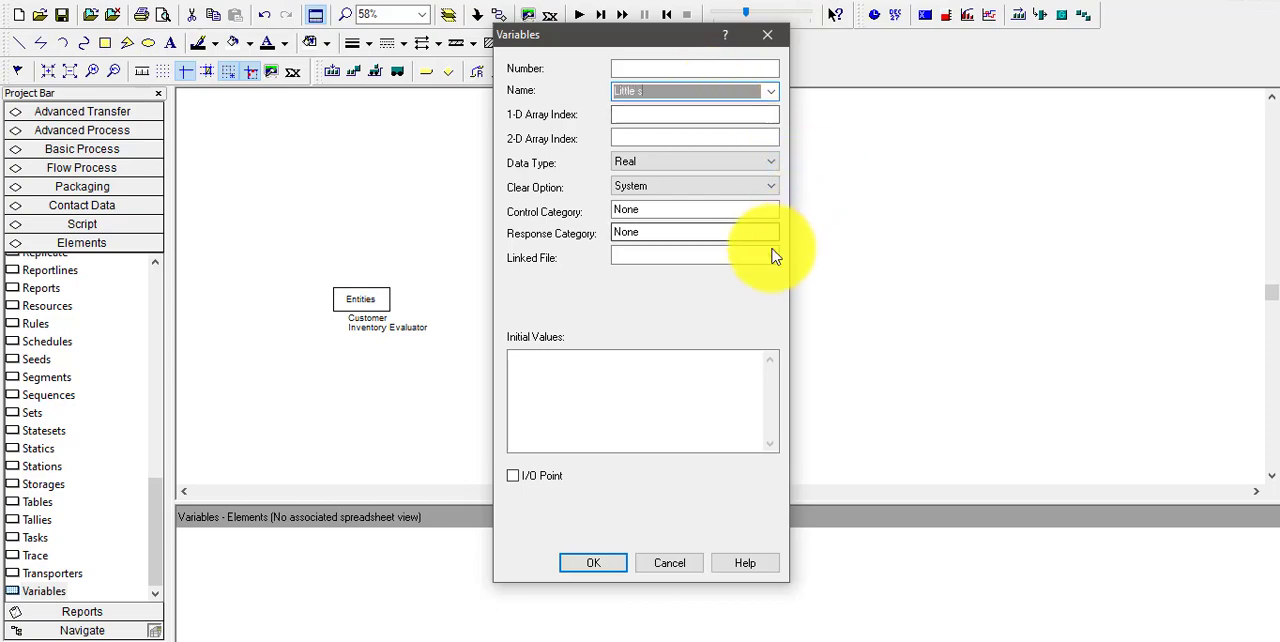
{"action": "left_click", "coordinate": [669, 391]}
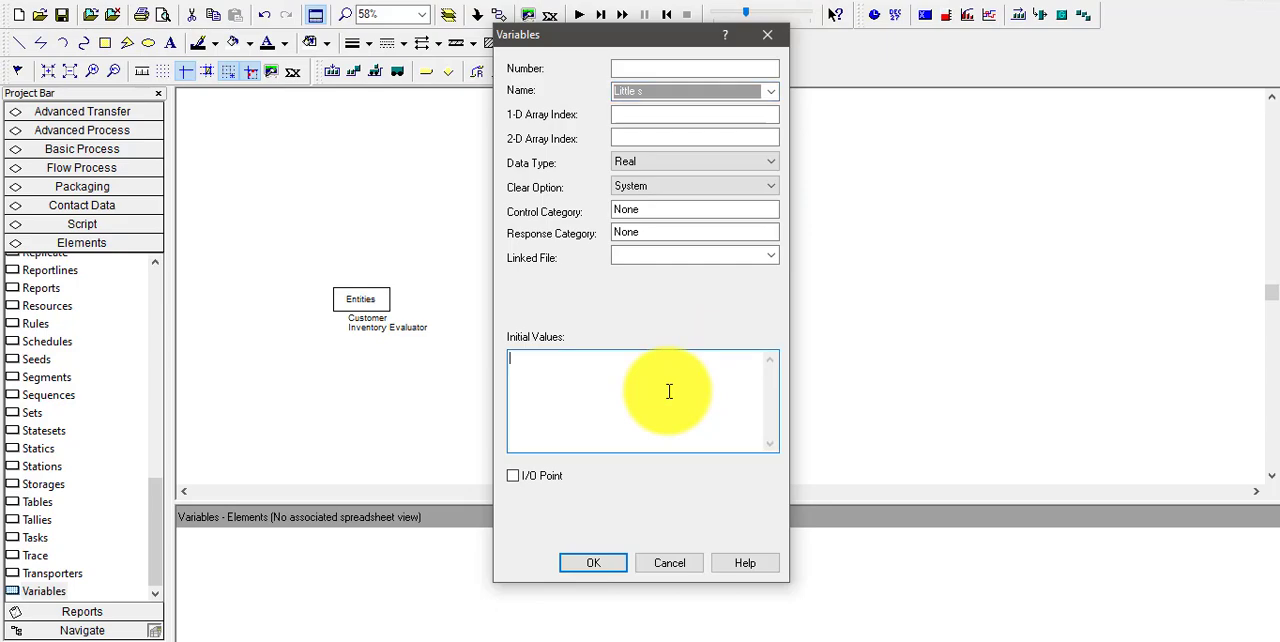
{"action": "type", "text": "20"}
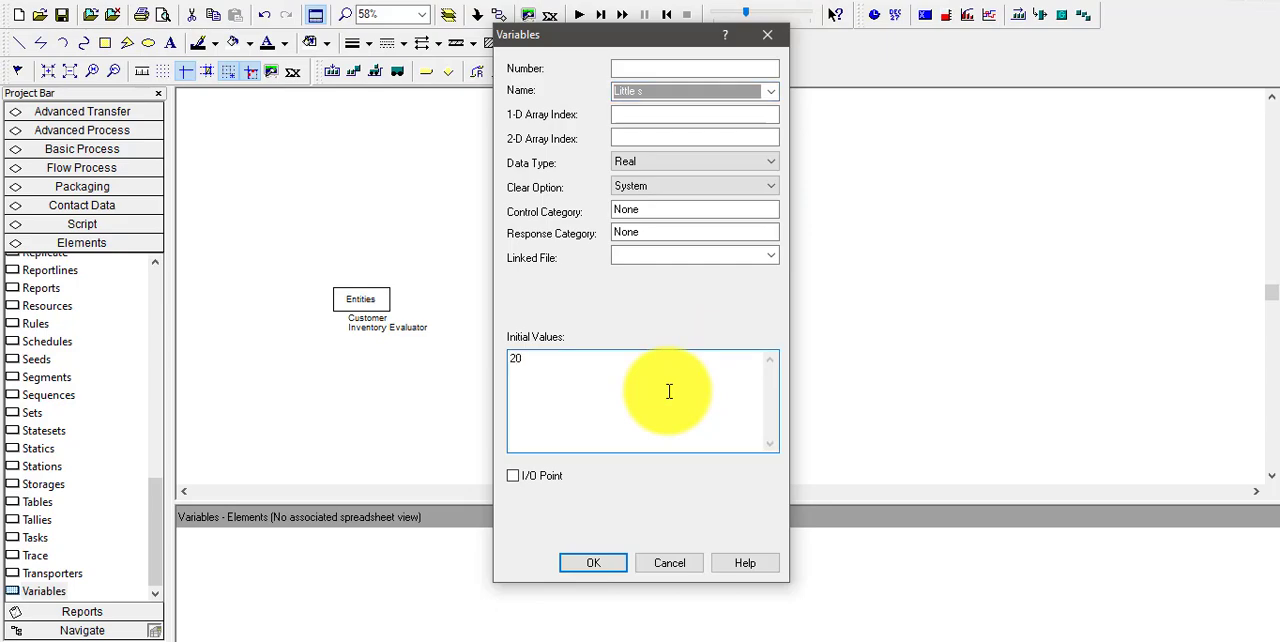
{"action": "left_click", "coordinate": [607, 560]}
Add the variable Big S with an initial value of 40 to the Variables element
{"action": "left_click", "coordinate": [731, 246]}
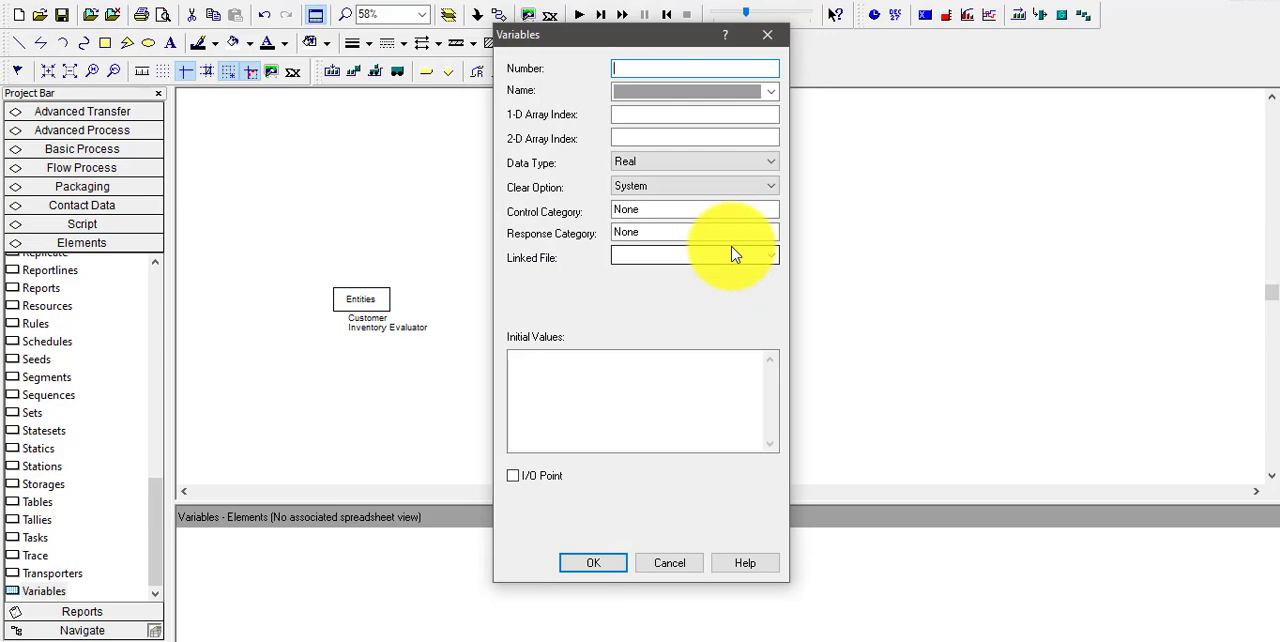
{"action": "left_click", "coordinate": [728, 92]}
{"action": "type", "text": "B"}
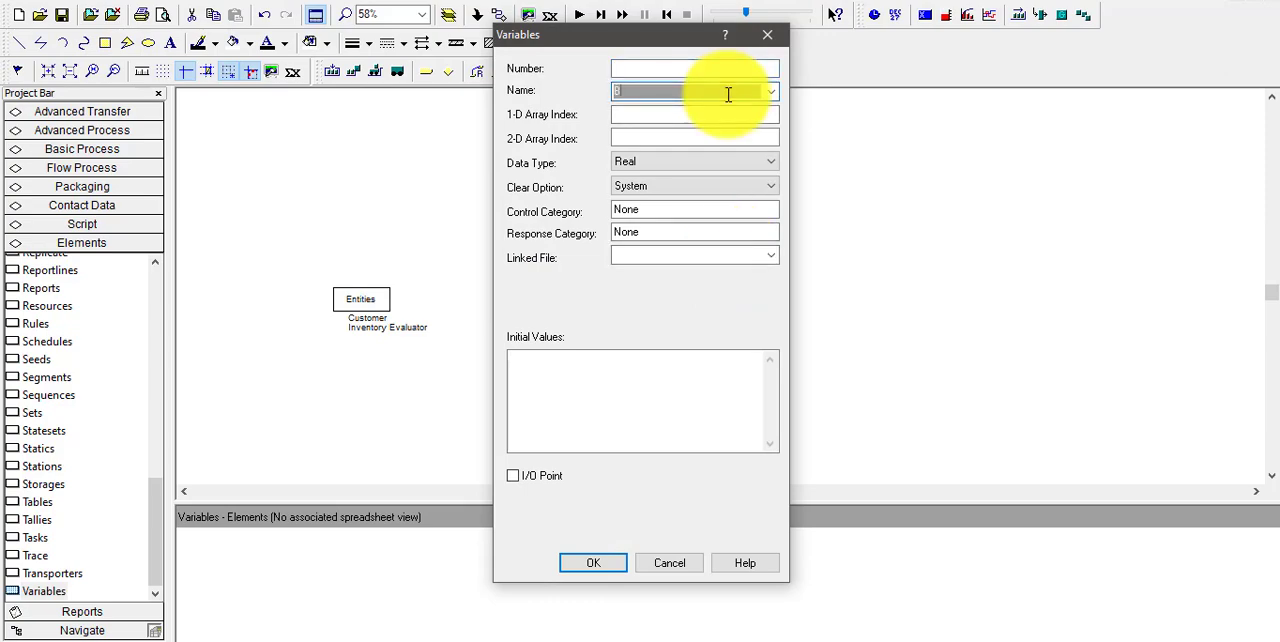
{"action": "type", "text": "ig S"}
{"action": "left_click", "coordinate": [702, 399]}
{"action": "type", "text": "40"}
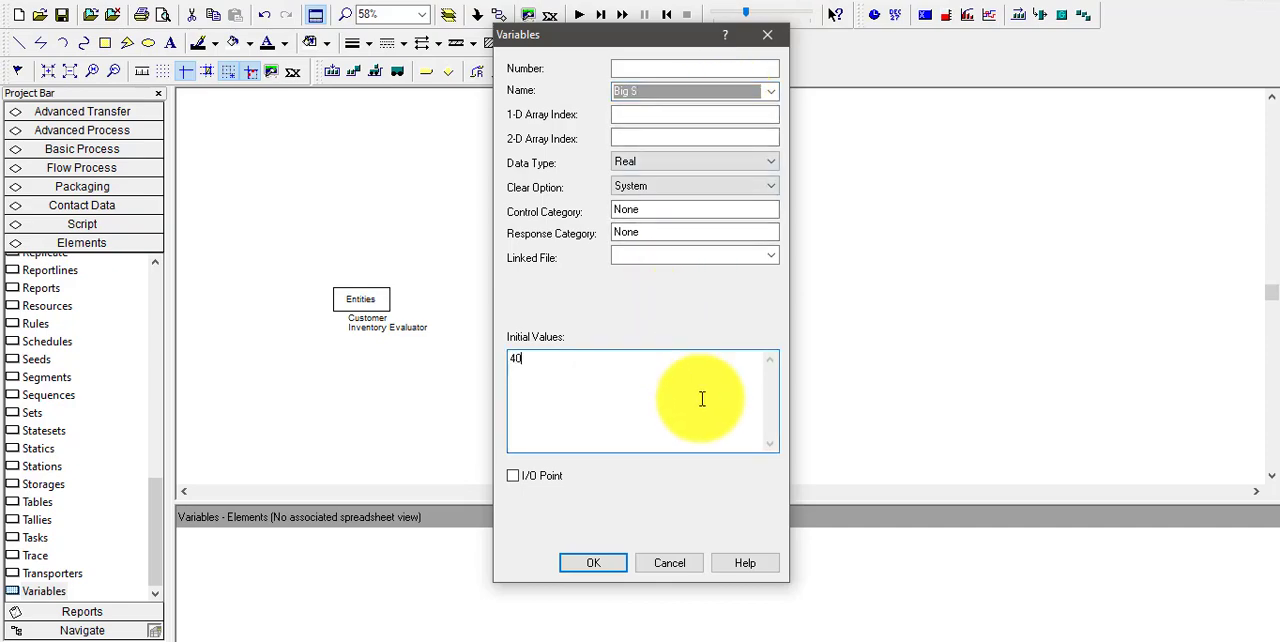
{"action": "left_click", "coordinate": [597, 566]}
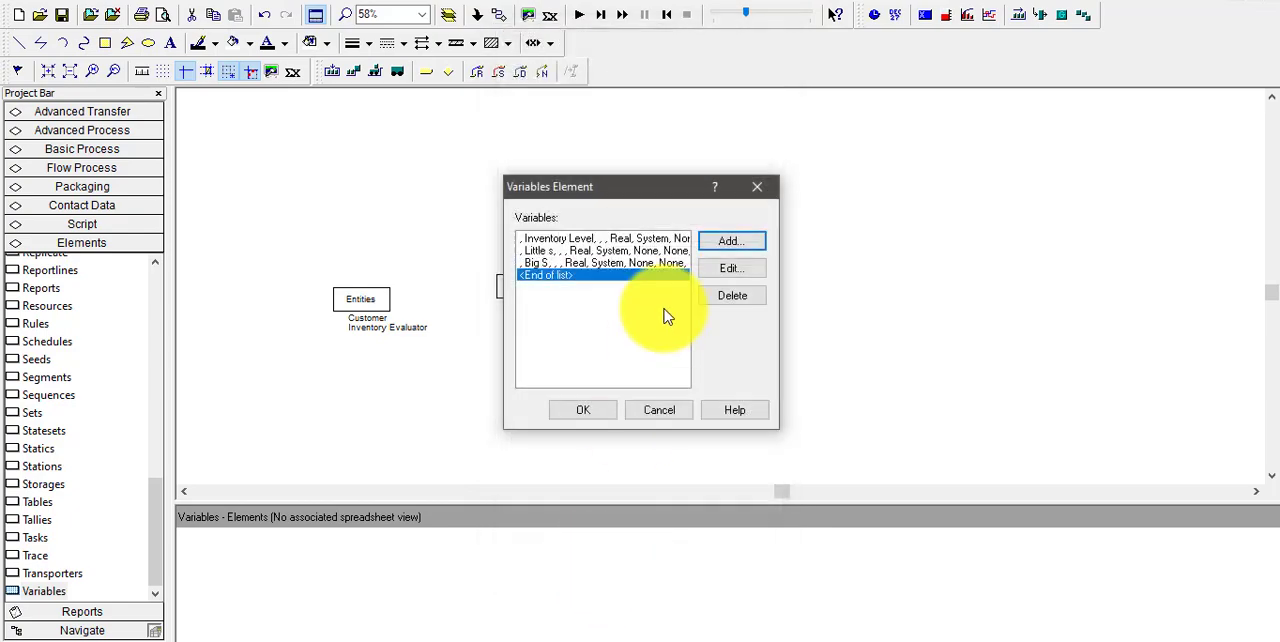
Add the variable Total Ordering Cost with an initial value of 0 to the Variables element
{"action": "left_click", "coordinate": [725, 243]}
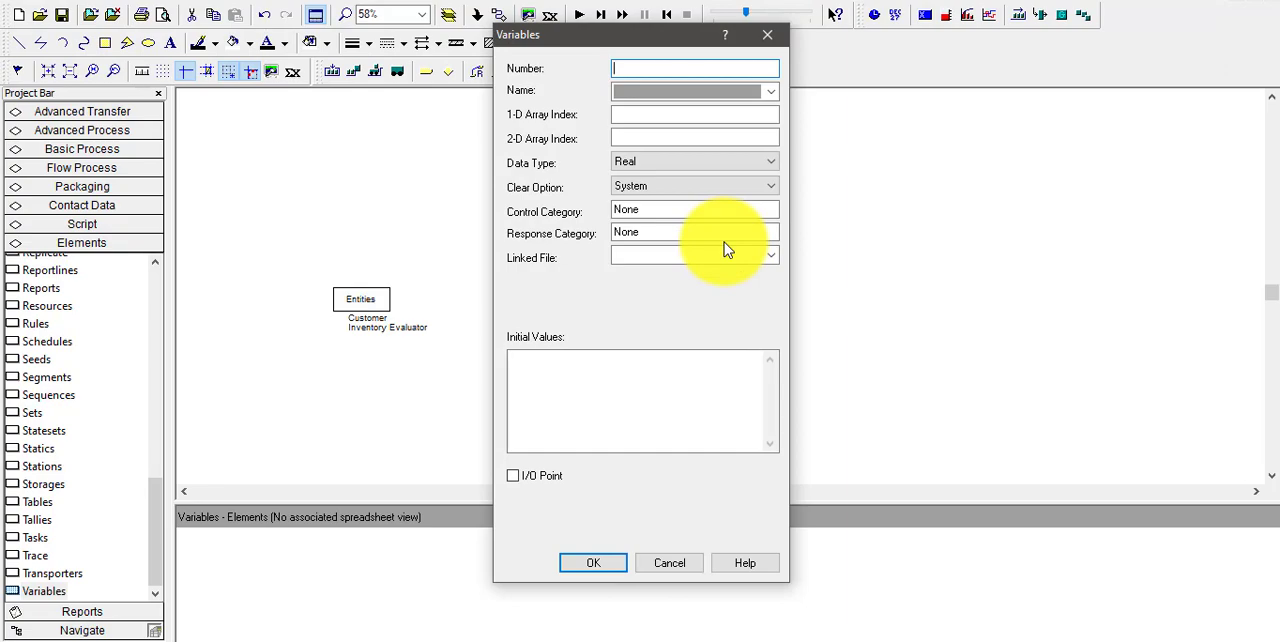
{"action": "left_click", "coordinate": [708, 94]}
{"action": "type", "text": "Total D"}
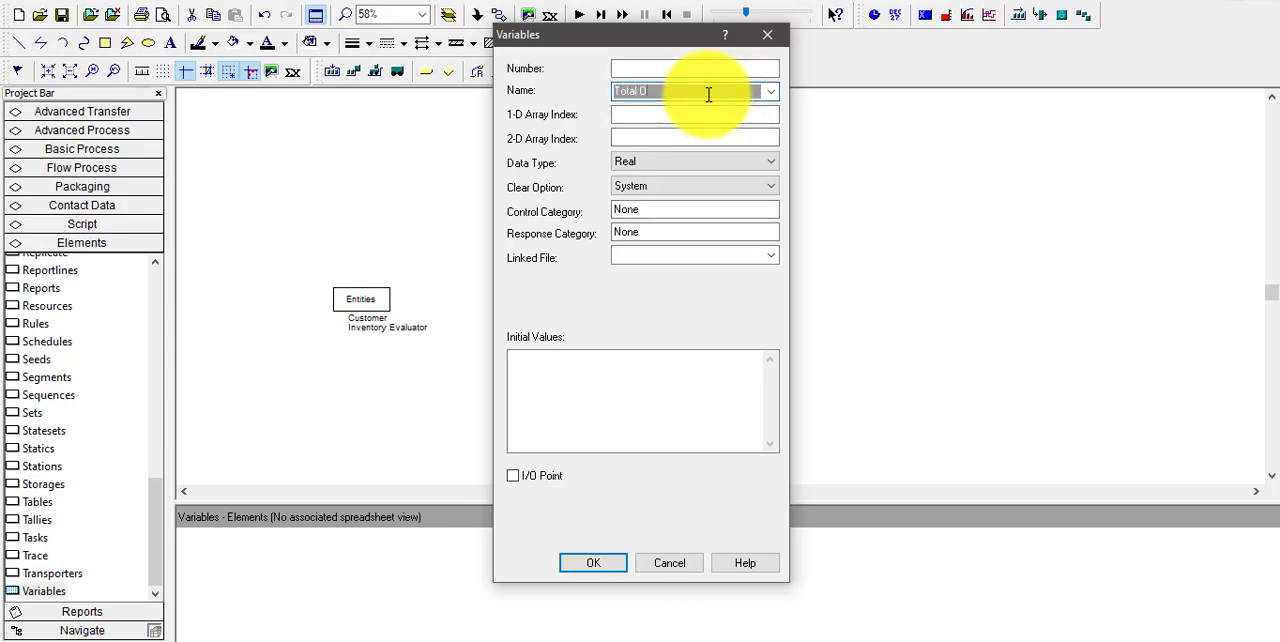
{"action": "type", "text": "rdering Cost"}
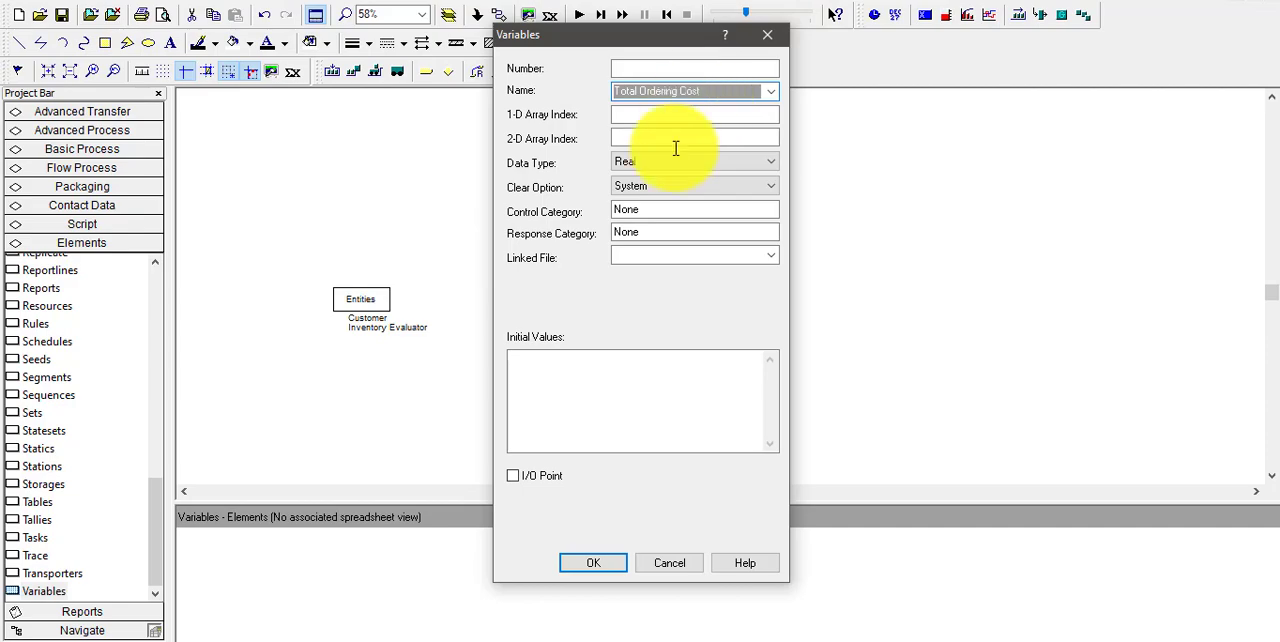
{"action": "left_click", "coordinate": [605, 383]}
{"action": "type", "text": "0"}
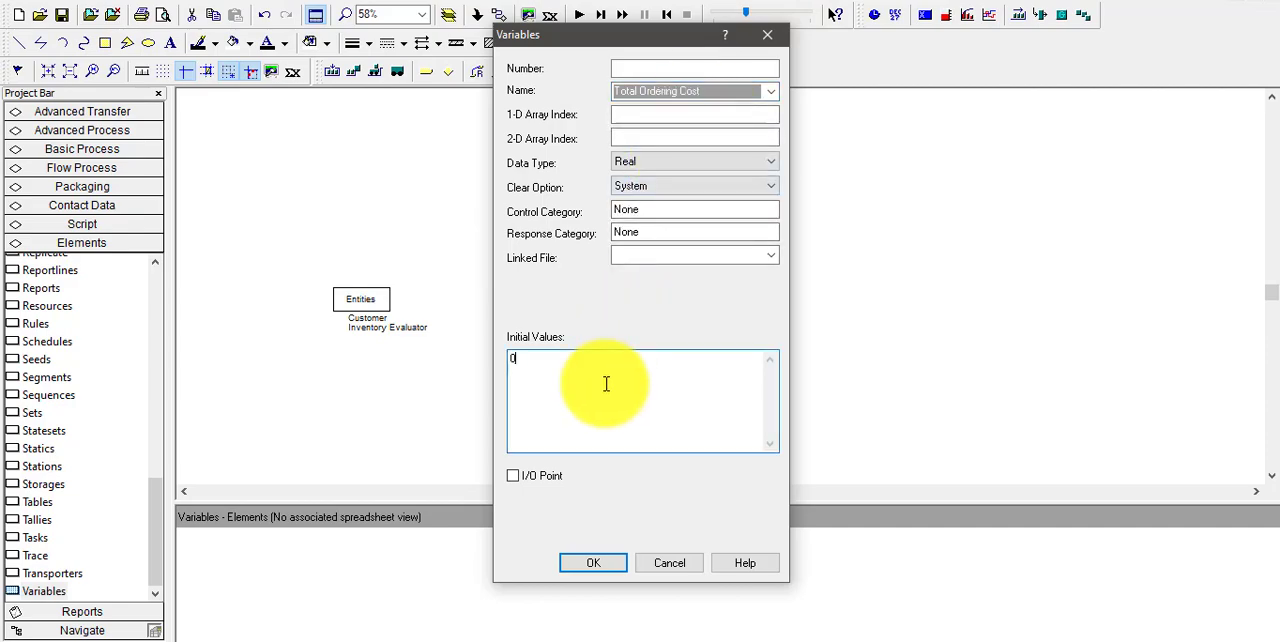
{"action": "left_click", "coordinate": [600, 563]}
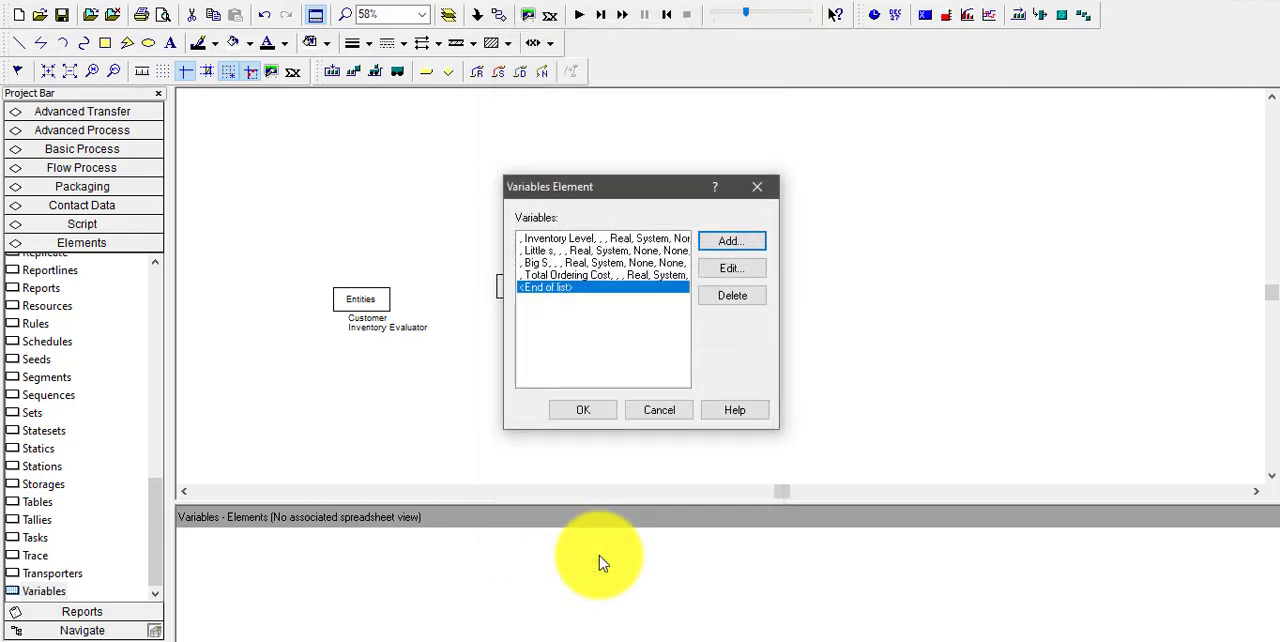
Add the variable Setup Cost with an initial value of 32 to the Variables element
{"action": "key", "text": "Return"}
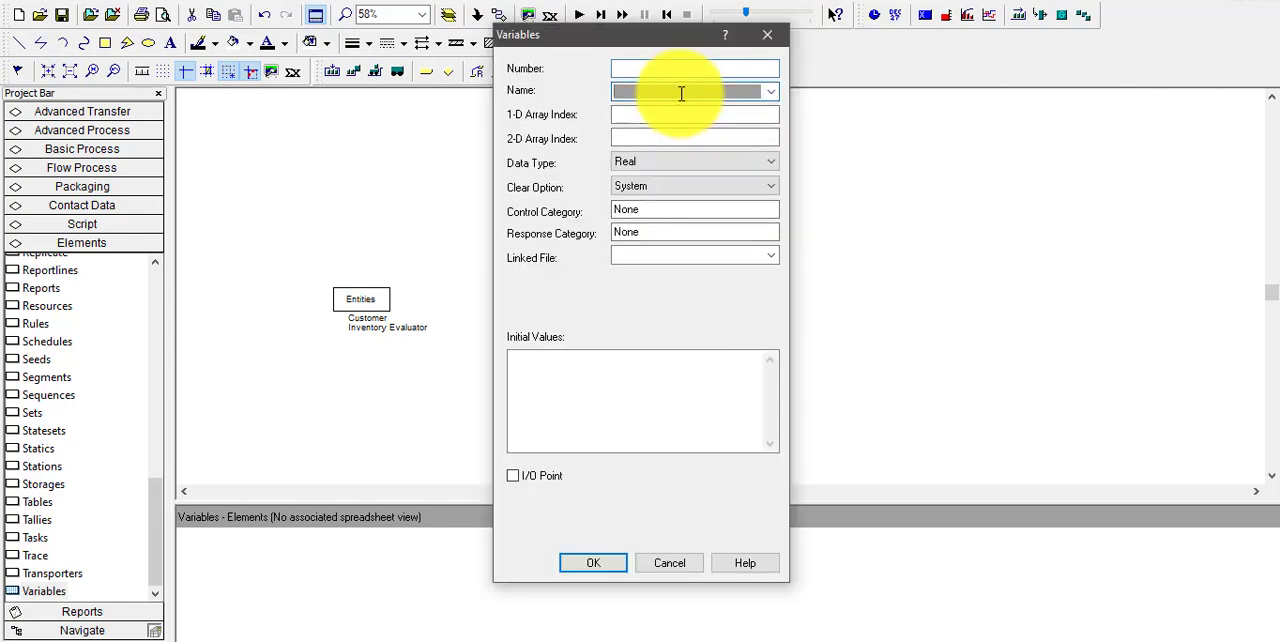
{"action": "type", "text": "Setup Cost"}
{"action": "left_click", "coordinate": [584, 378]}
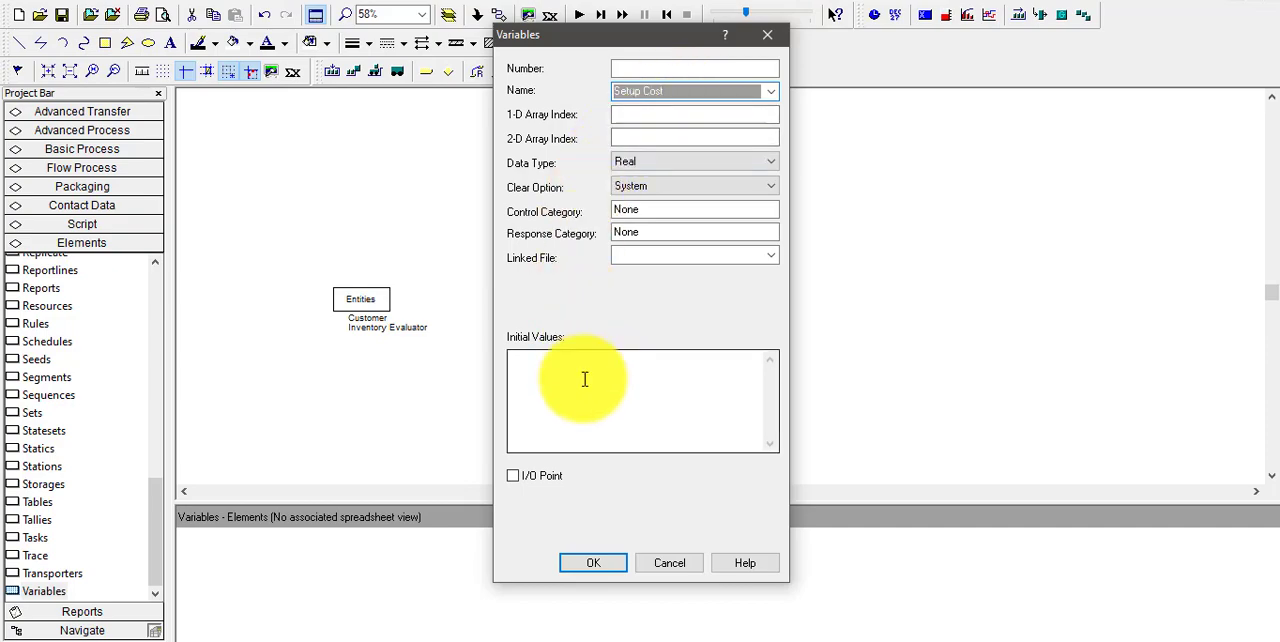
{"action": "type", "text": "32"}
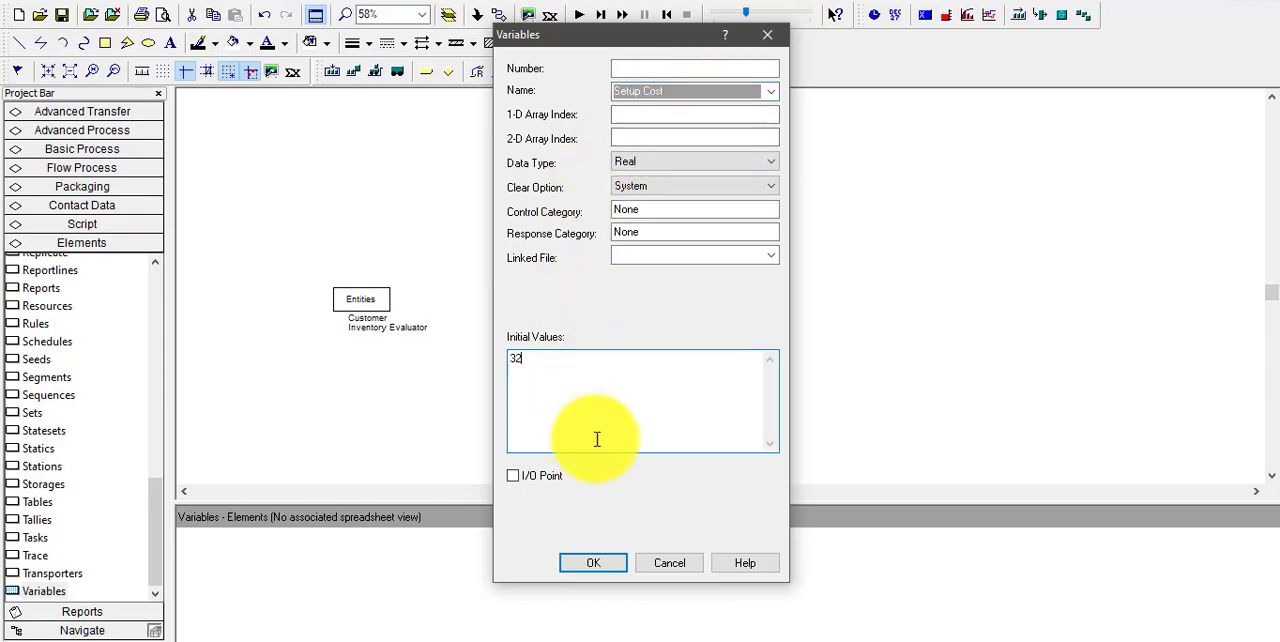
{"action": "left_click", "coordinate": [593, 563]}
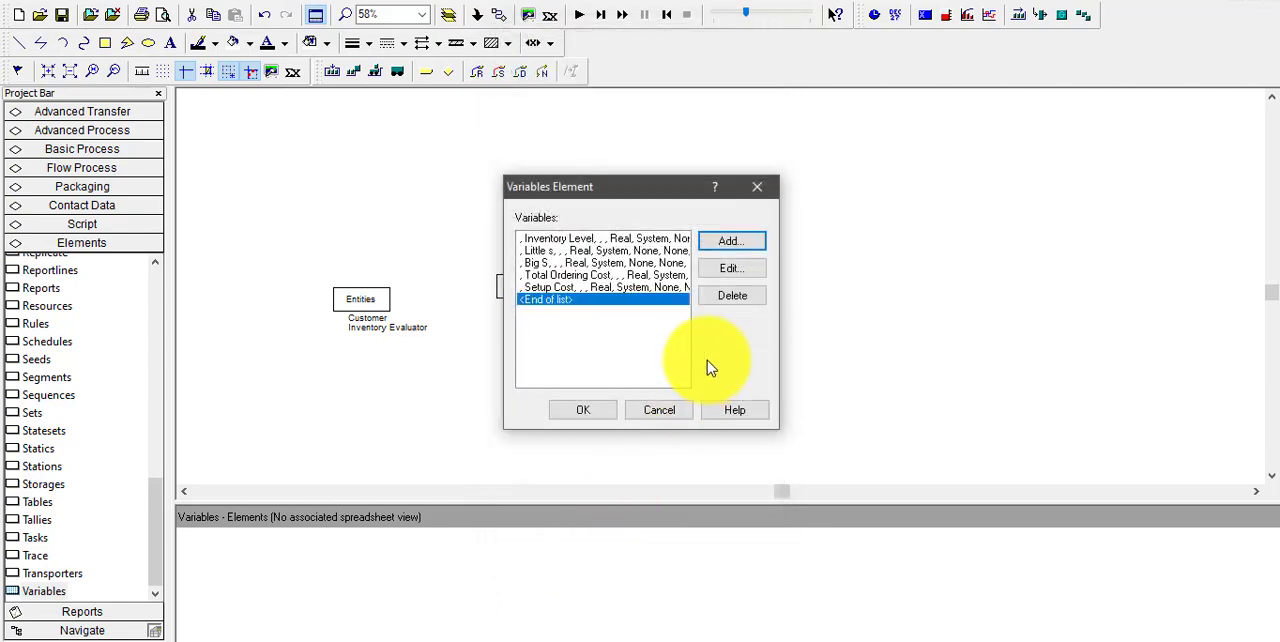
Add the variable Incremental Cost with an initial value of 3 to the Variables element
{"action": "left_click", "coordinate": [741, 249]}
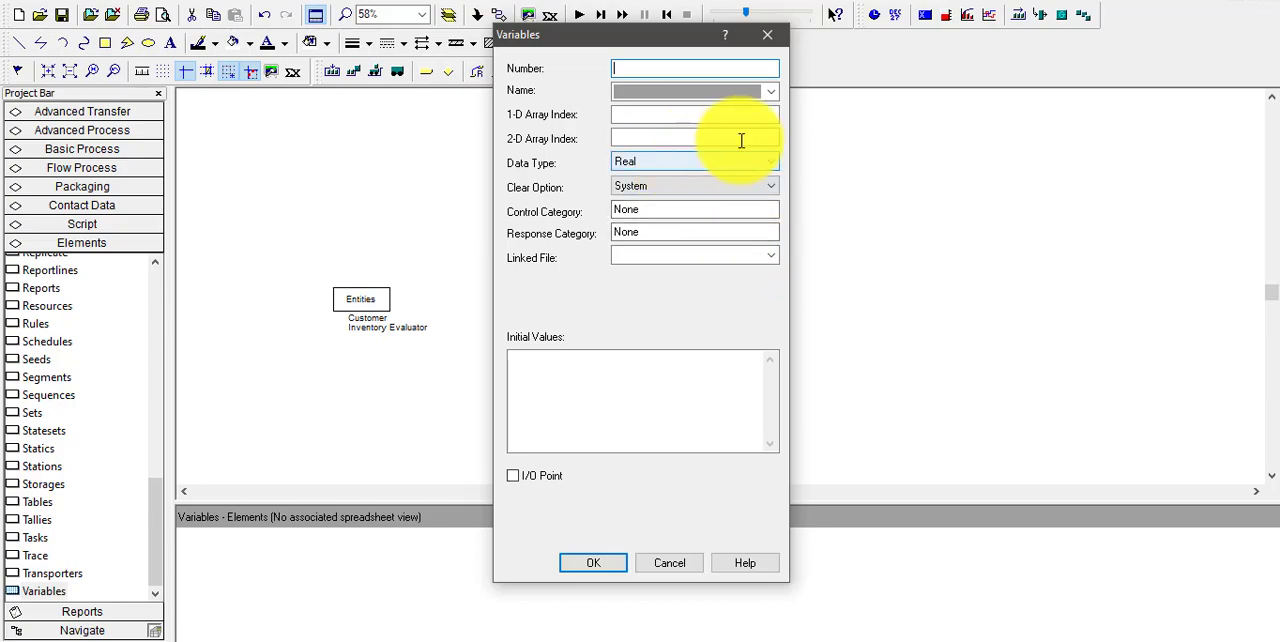
{"action": "left_click", "coordinate": [699, 93]}
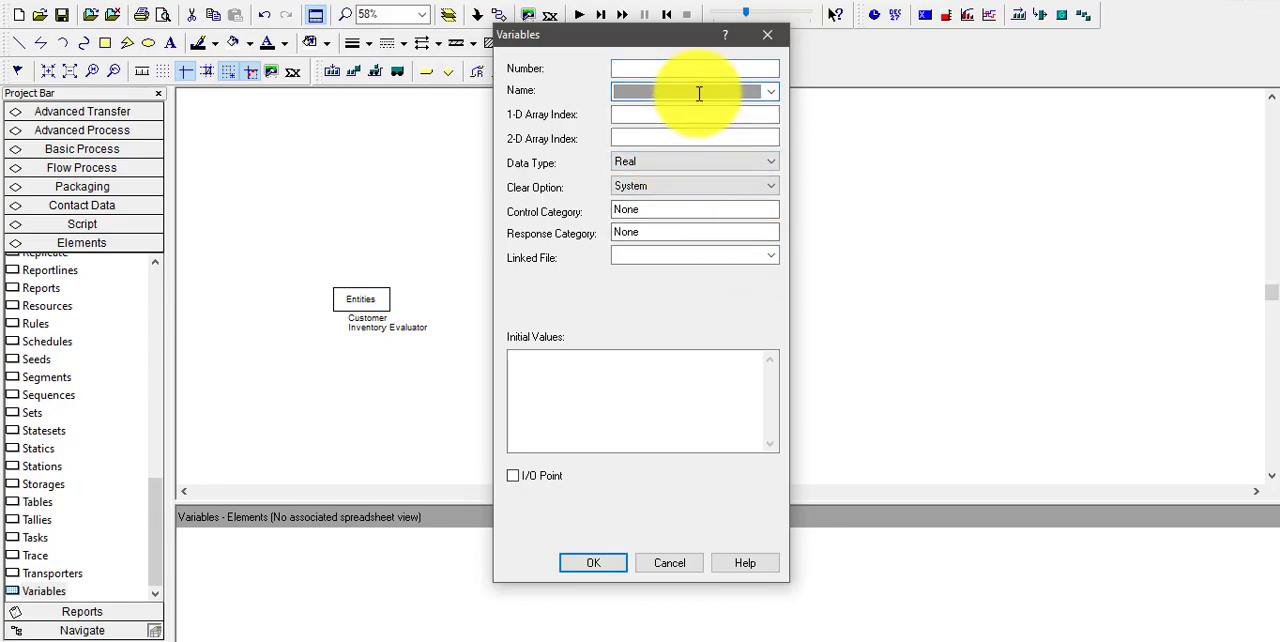
{"action": "type", "text": "Incremental Cost"}
{"action": "left_click", "coordinate": [650, 394]}
{"action": "type", "text": "3"}
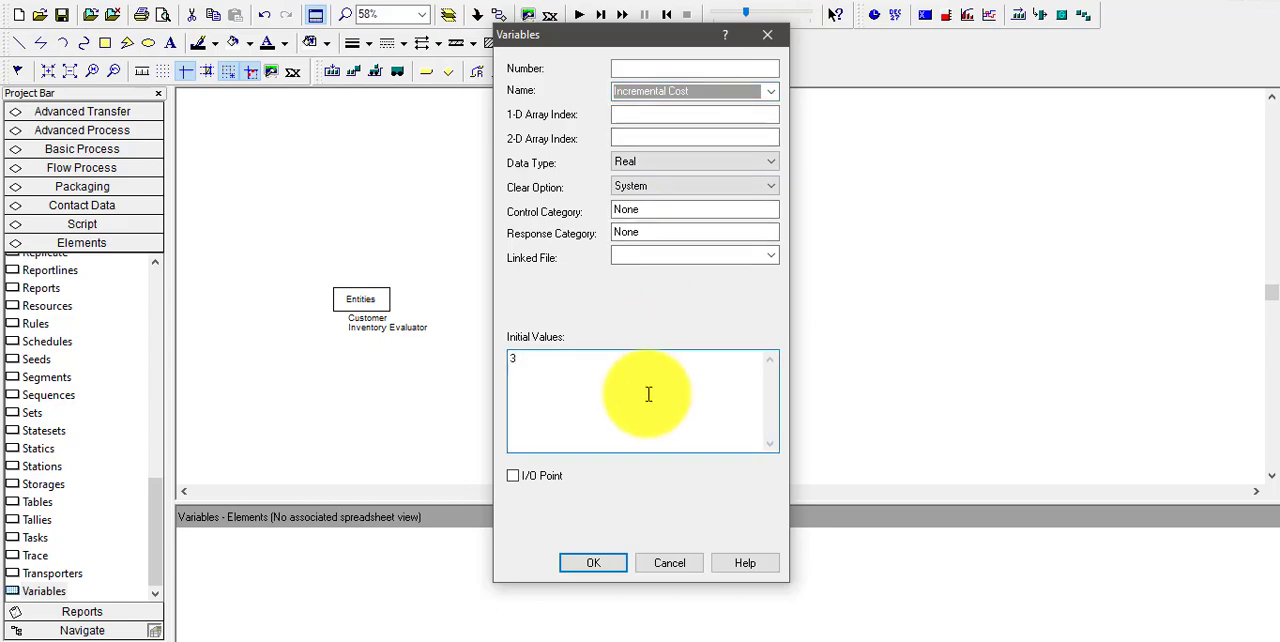
{"action": "left_click", "coordinate": [603, 562]}
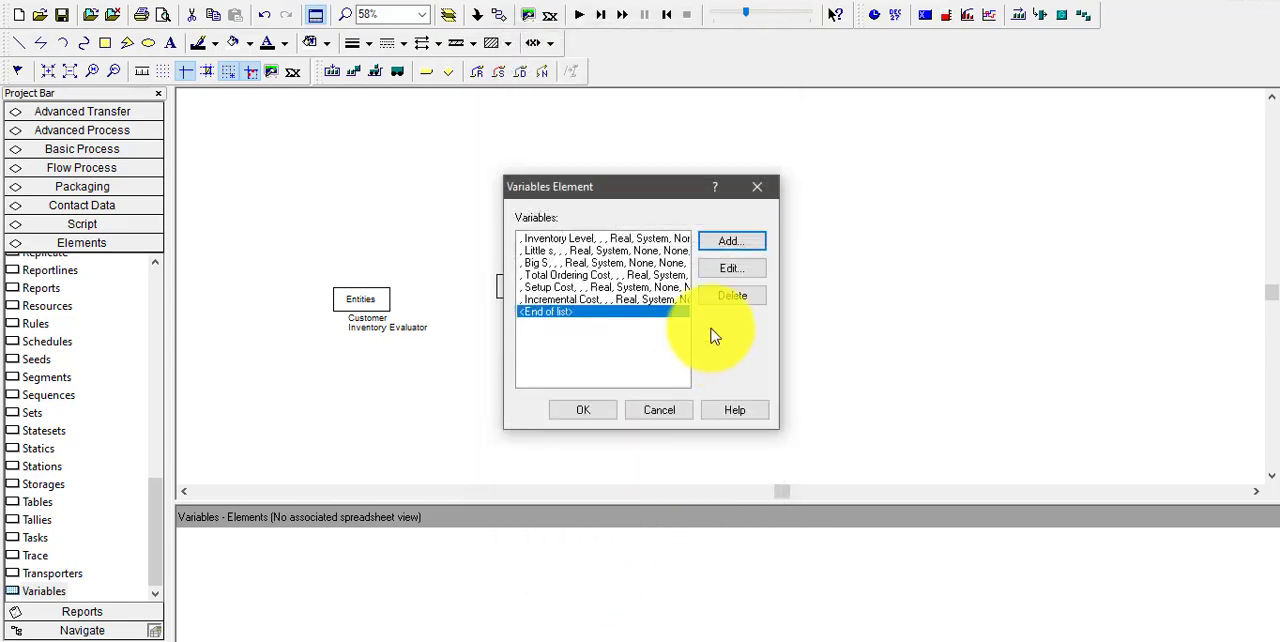
Add the variable Unit Holding Cost with an initial value of 1 to the Variables element
{"action": "left_click", "coordinate": [722, 243]}
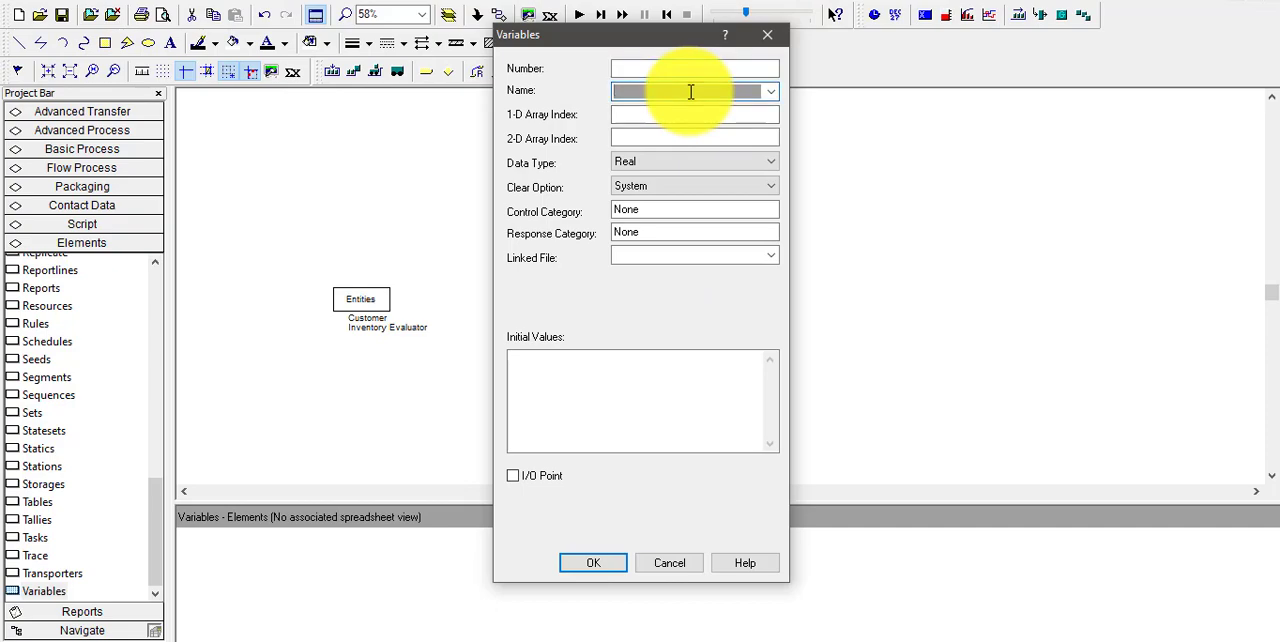
{"action": "type", "text": "Unit Holding Cost"}
{"action": "left_click", "coordinate": [639, 379]}
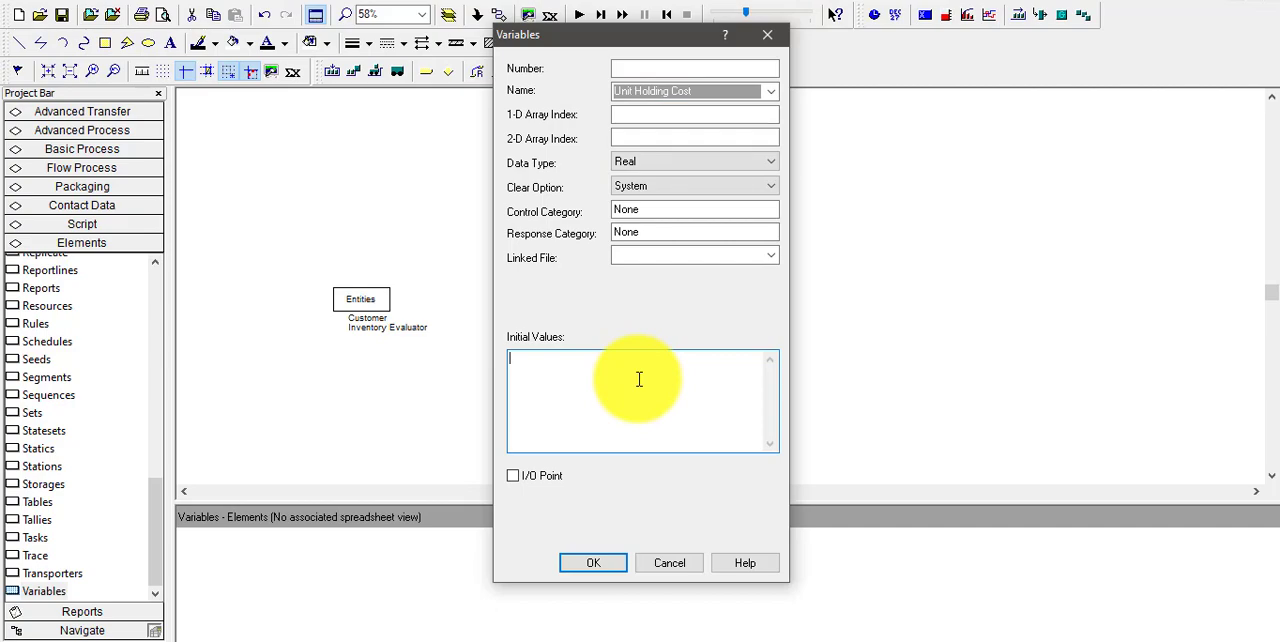
{"action": "type", "text": "1"}
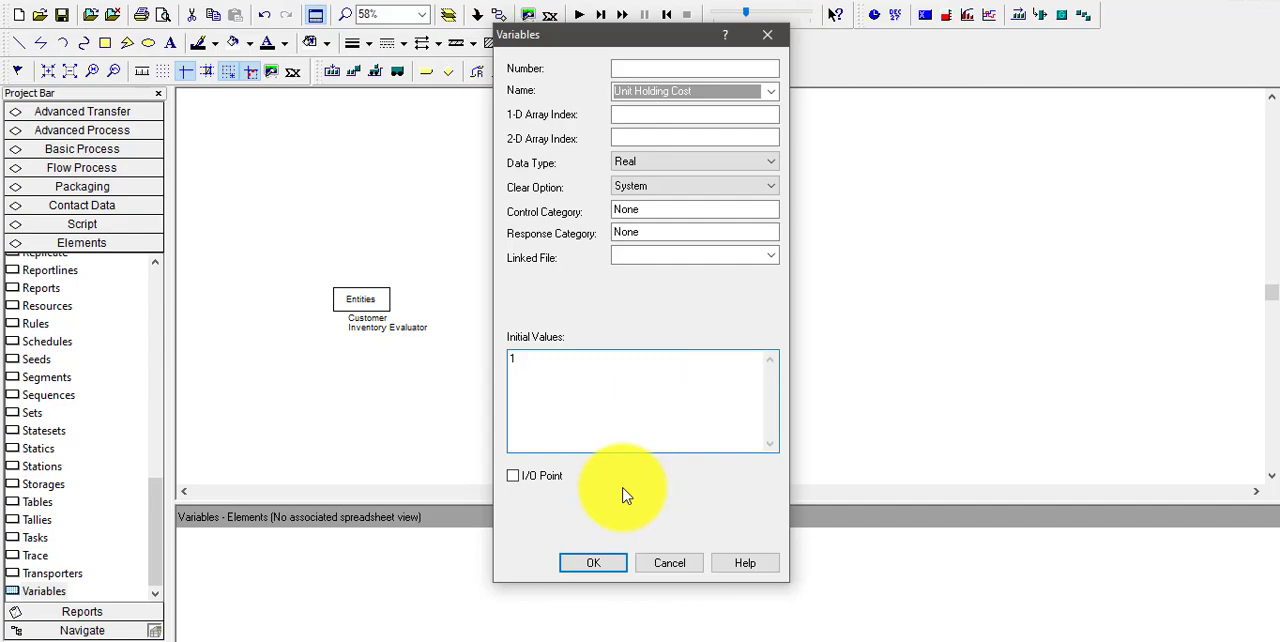
{"action": "left_click", "coordinate": [600, 563]}
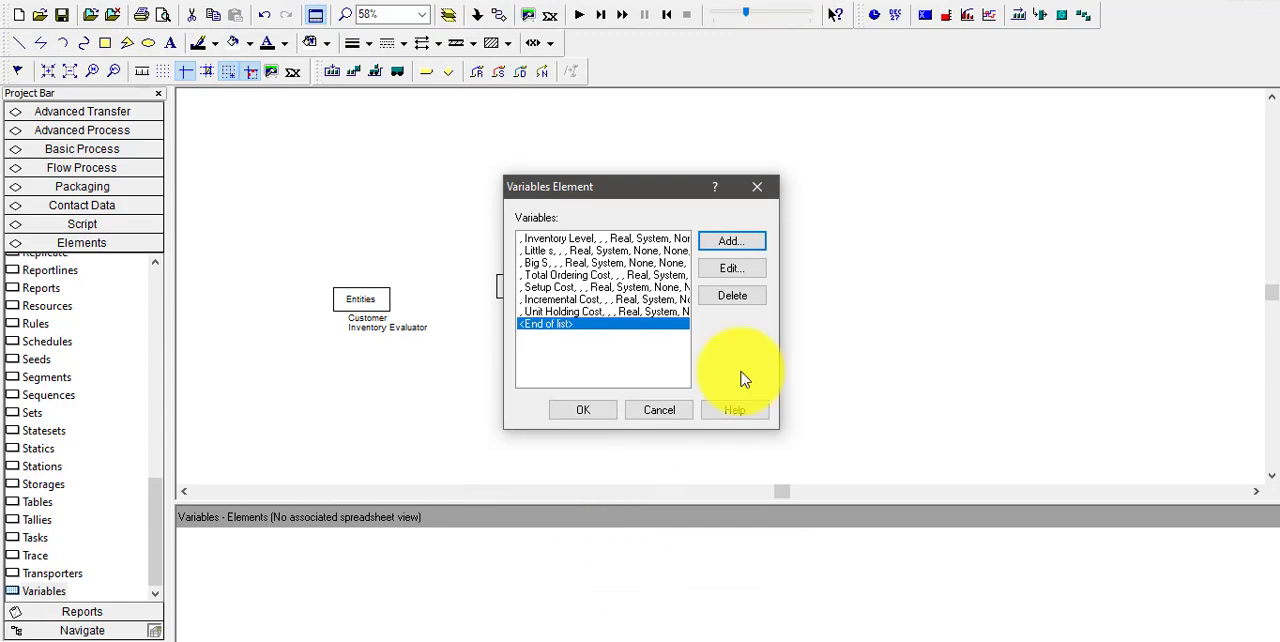
Add the variable Unit Shortage Cost with an initial value of 5 to the Variables element
{"action": "left_click", "coordinate": [714, 251]}
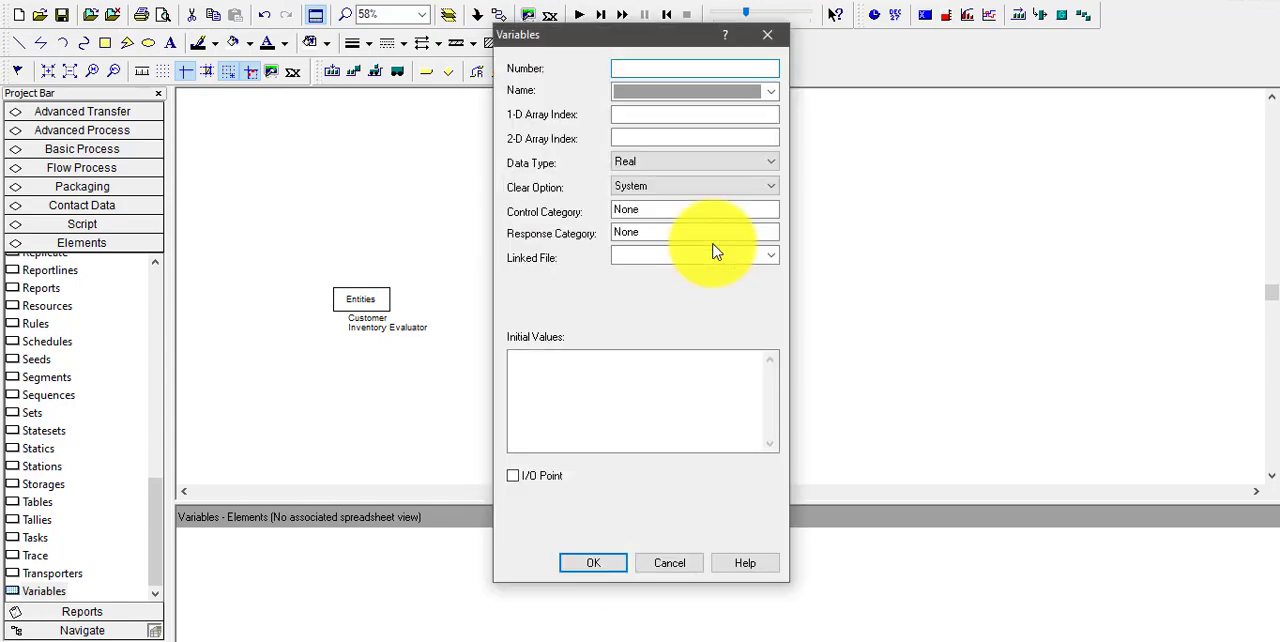
{"action": "left_click", "coordinate": [656, 94]}
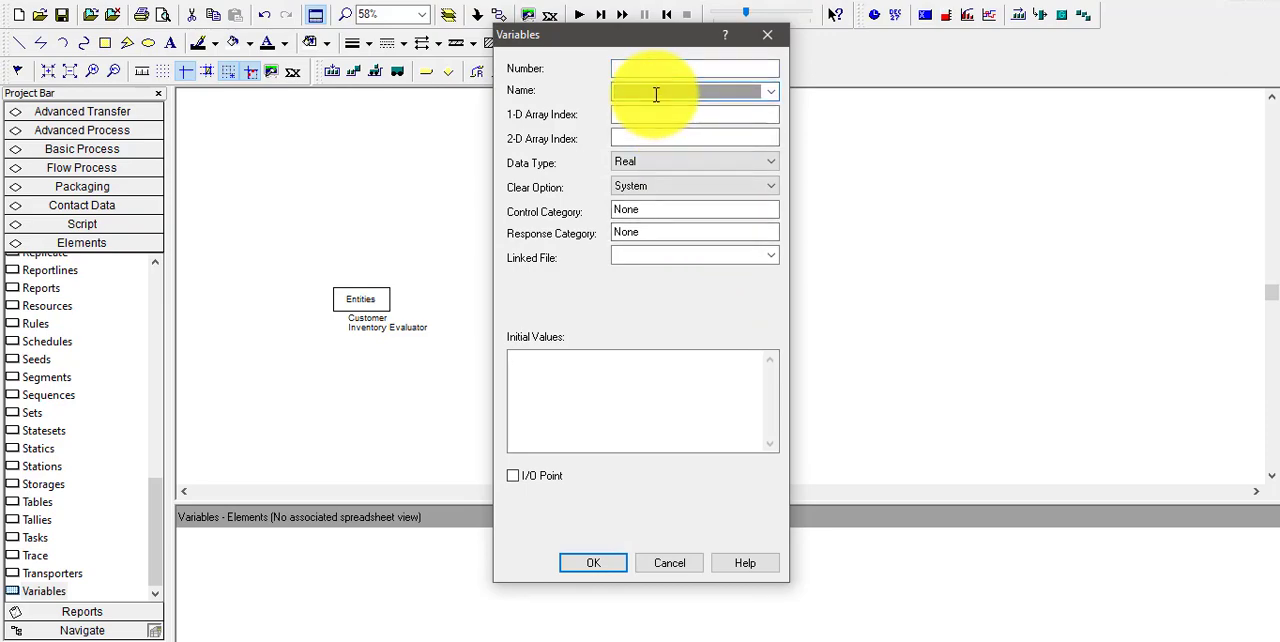
{"action": "type", "text": "Unit Shortage Cost"}
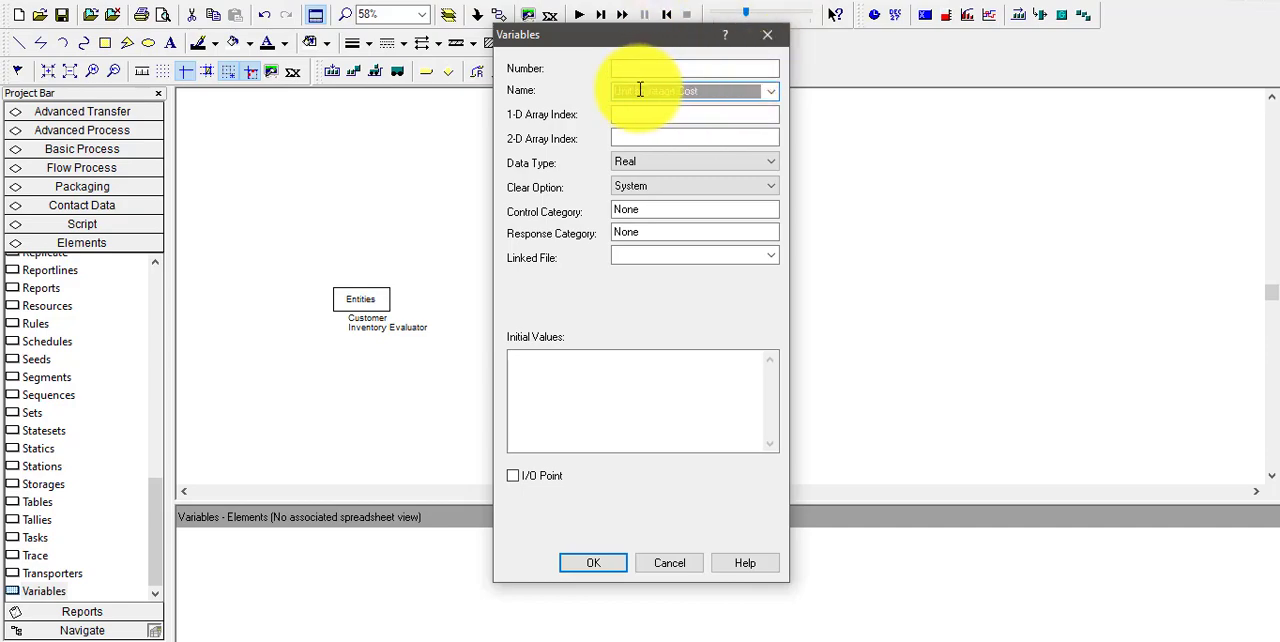
{"action": "left_click", "coordinate": [619, 358]}
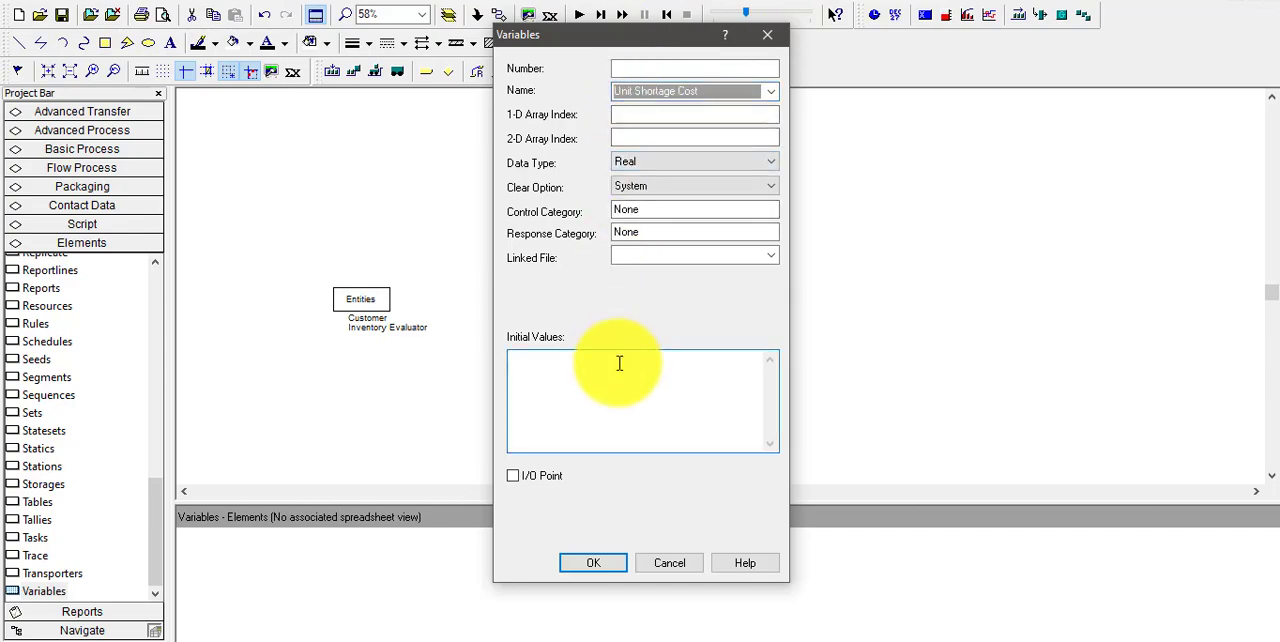
{"action": "type", "text": "5"}
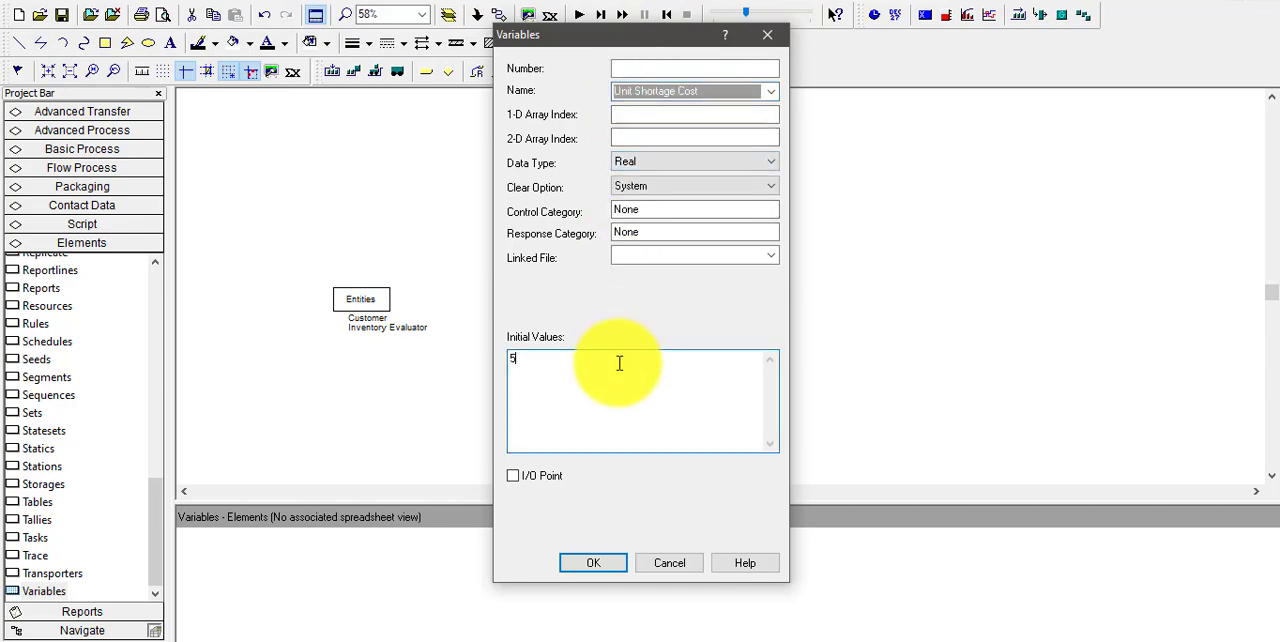
{"action": "left_click", "coordinate": [617, 564]}
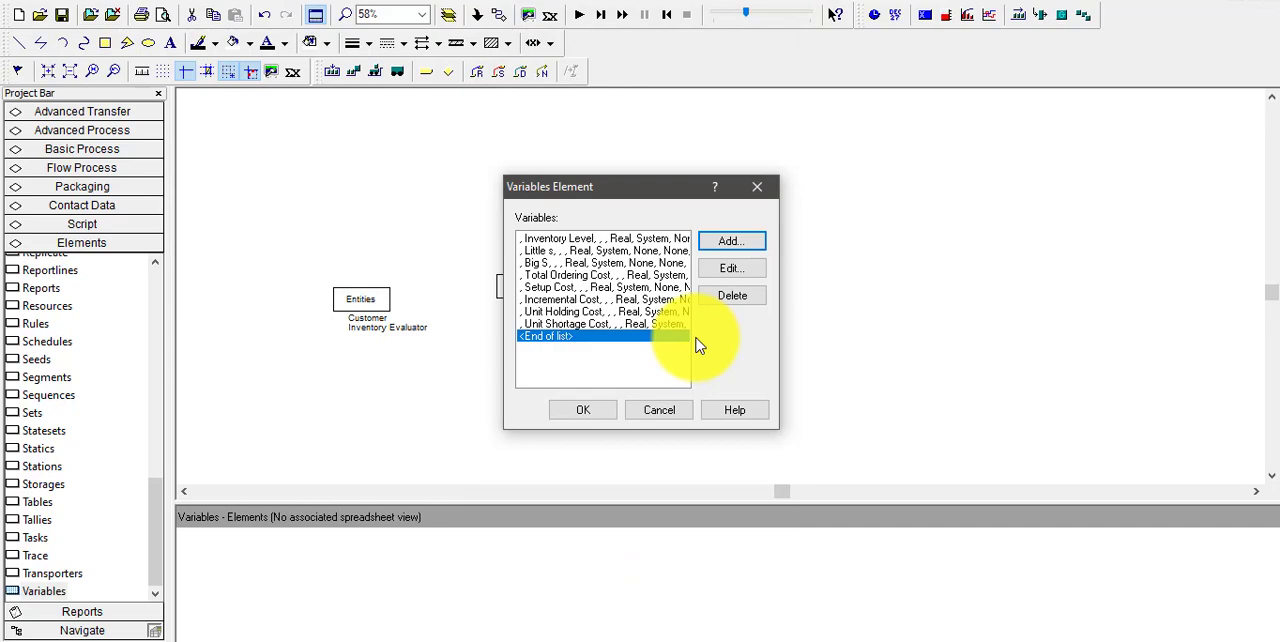
Add the variable Days to Run with an initial value of 119.9999 and accept the Variables element's definitions
{"action": "left_click", "coordinate": [731, 243]}
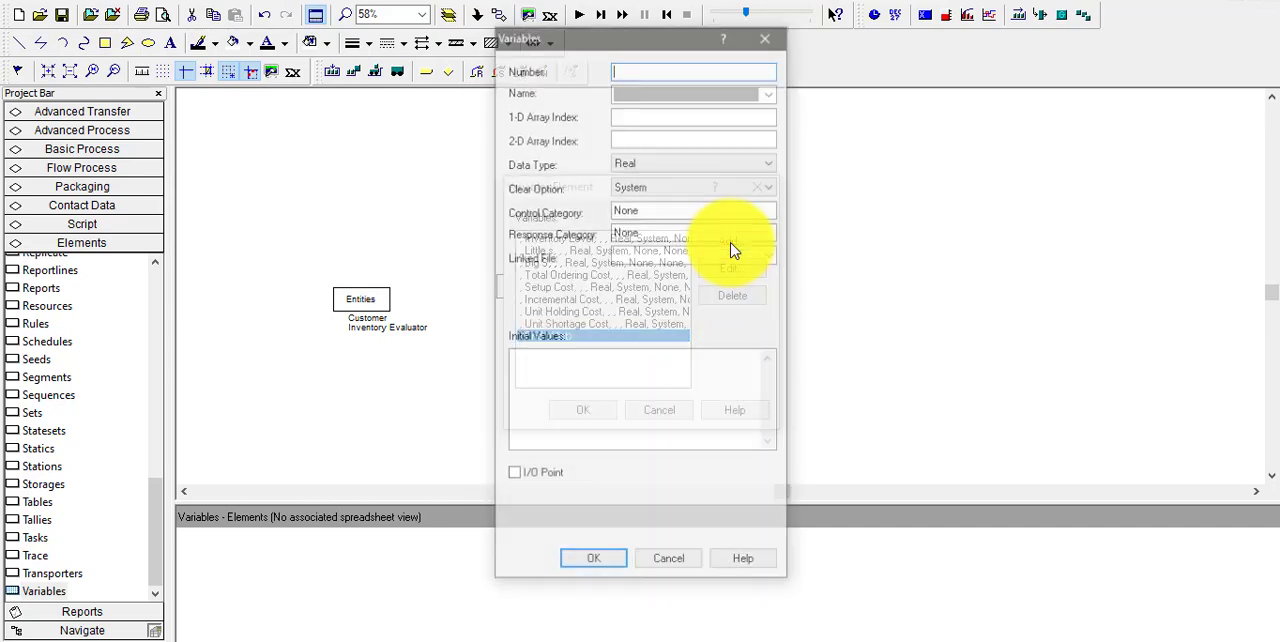
{"action": "left_click", "coordinate": [660, 92]}
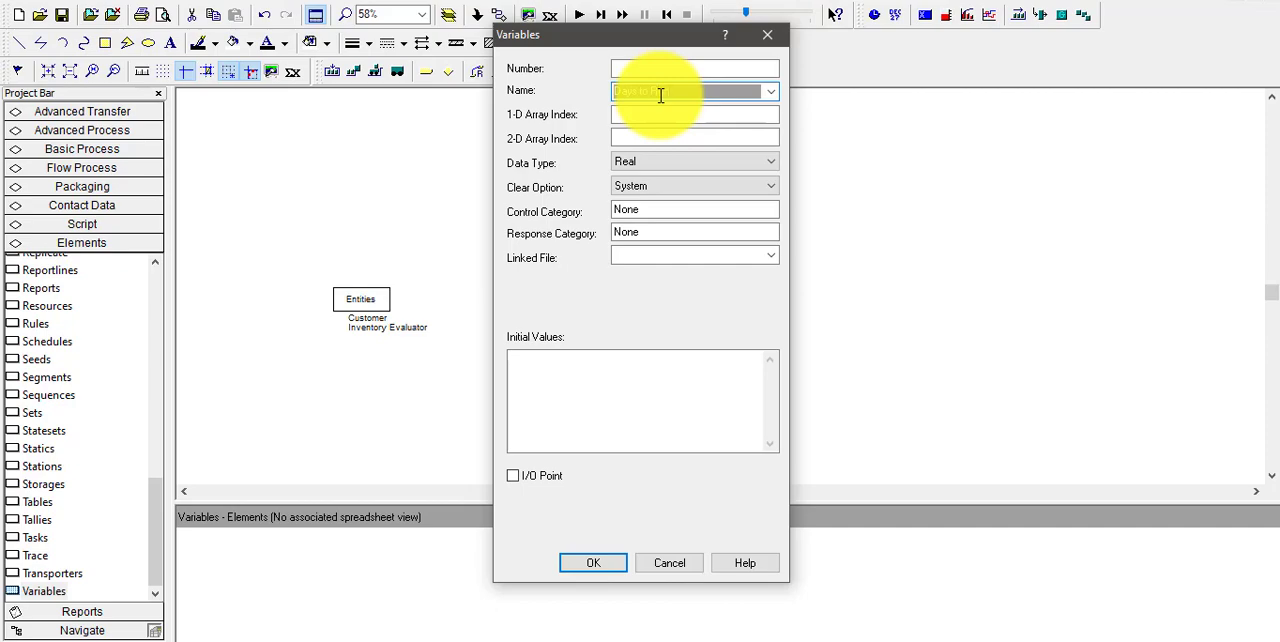
{"action": "left_click", "coordinate": [600, 413]}
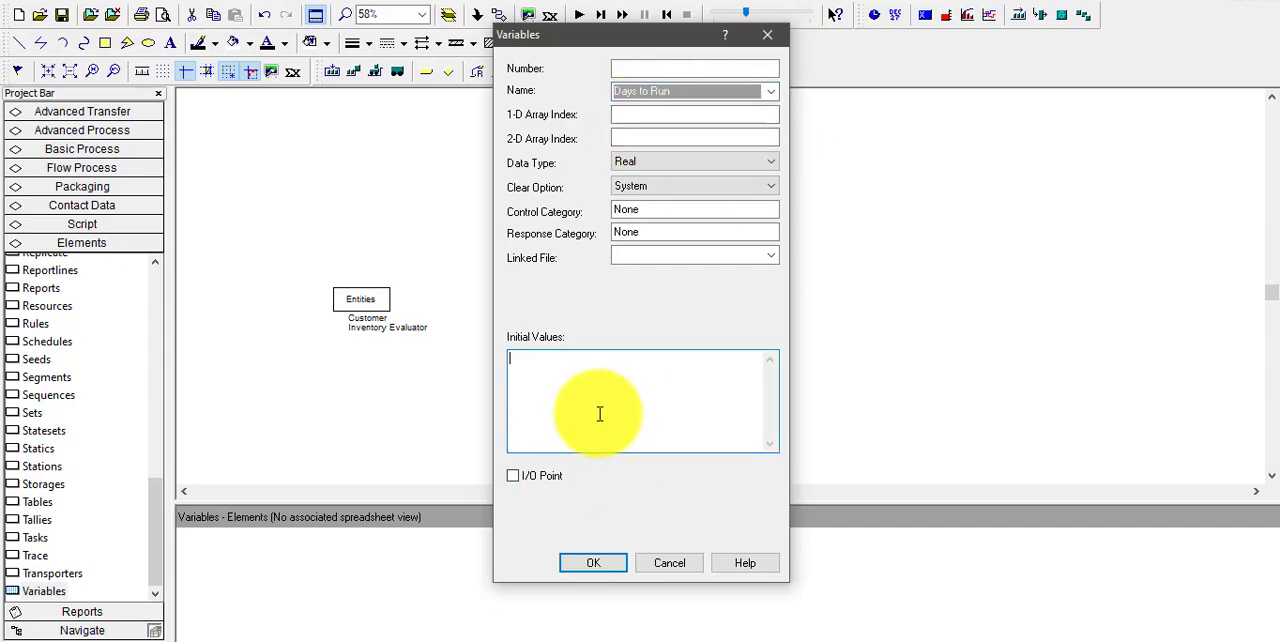
{"action": "type", "text": "119"}
{"action": "type", "text": ".9999"}
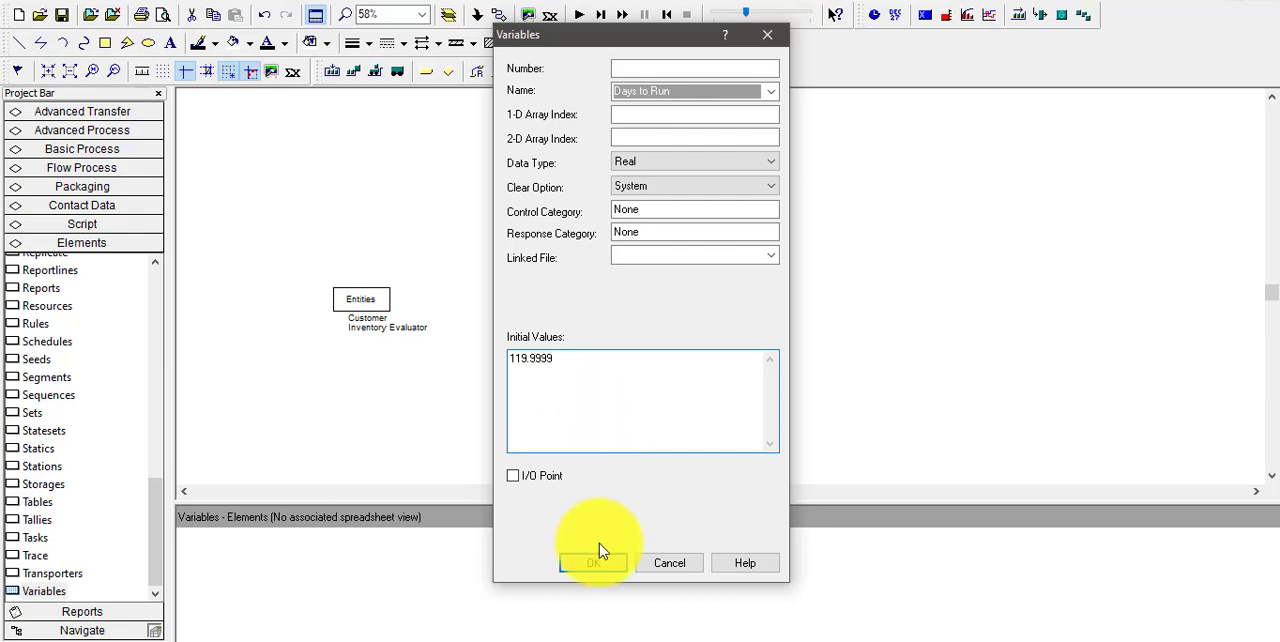
{"action": "left_click", "coordinate": [606, 566]}
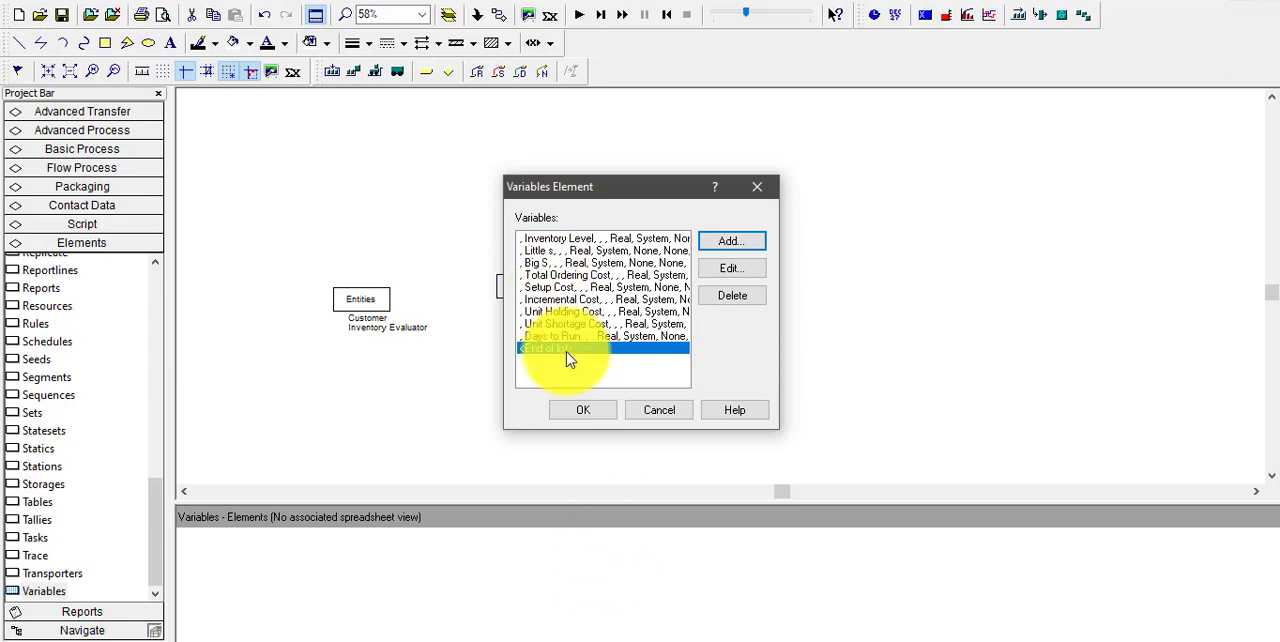
{"action": "left_click", "coordinate": [581, 415]}
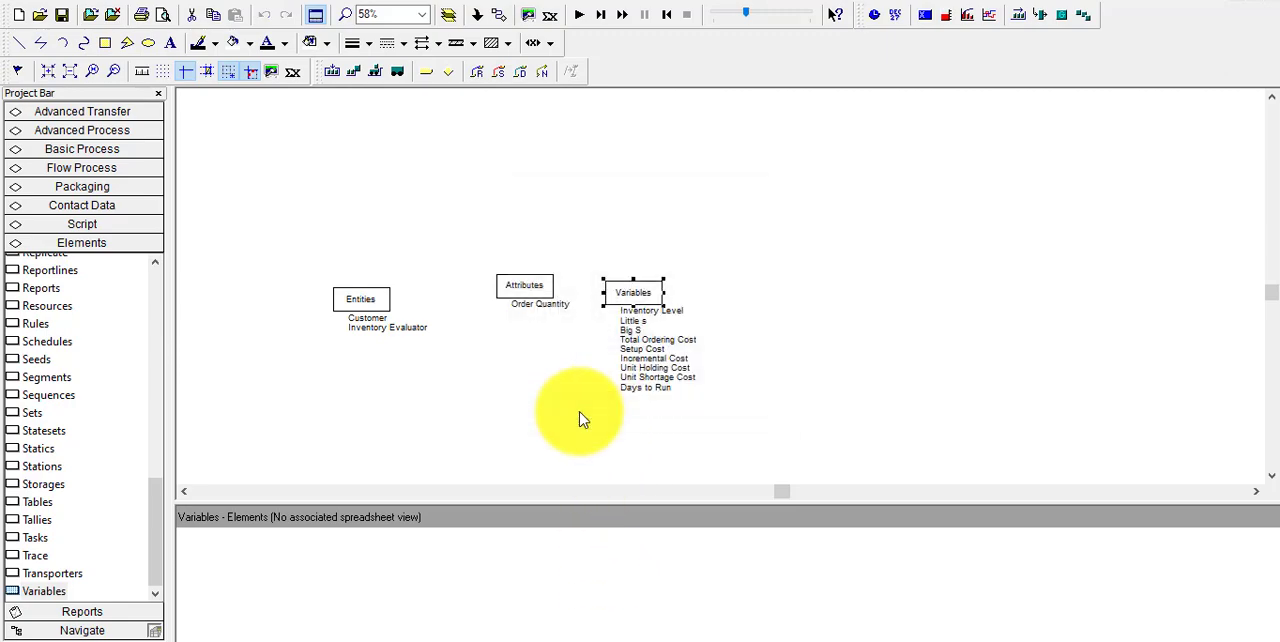
{"action": "left_click", "coordinate": [583, 418]}
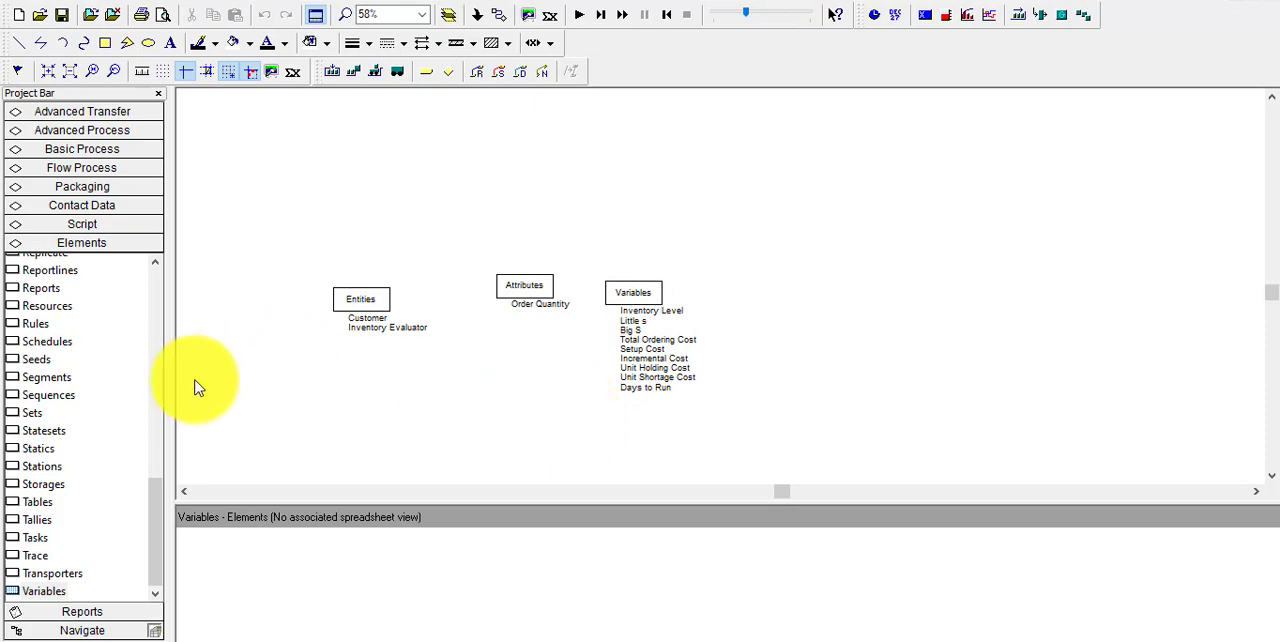
Place an Expressions element beside the Variables element in the model and open its definition
{"action": "left_click", "coordinate": [155, 264]}
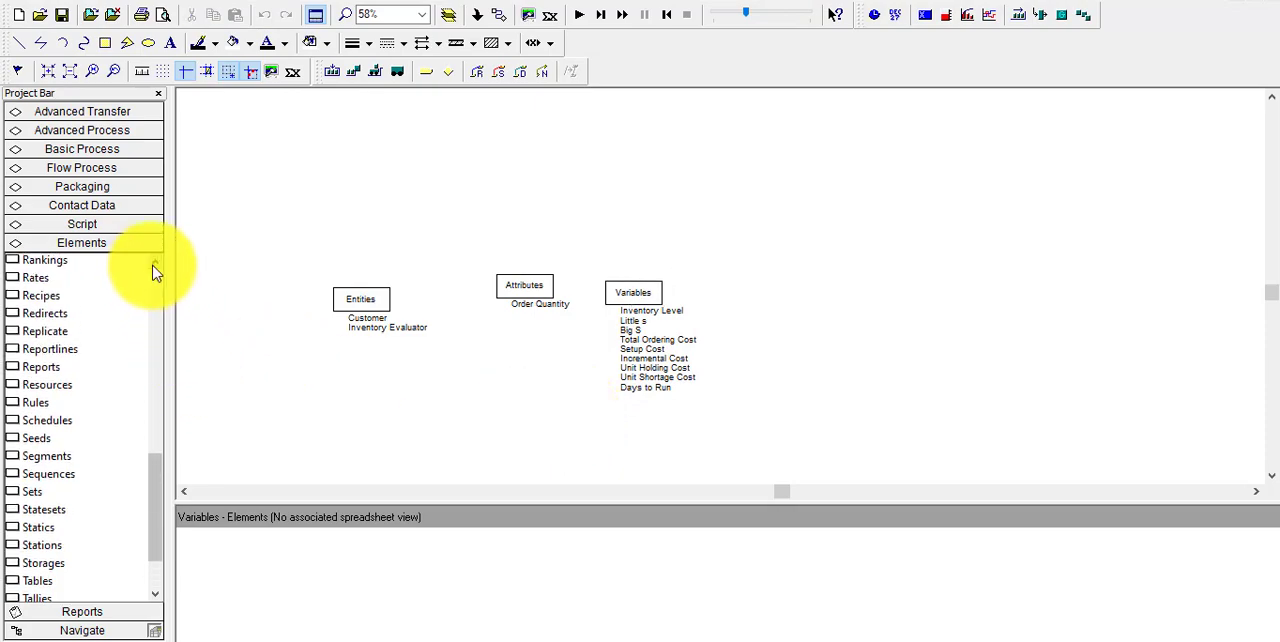
{"action": "left_click_drag", "start_coordinate": [155, 268], "coordinate": [157, 280]}
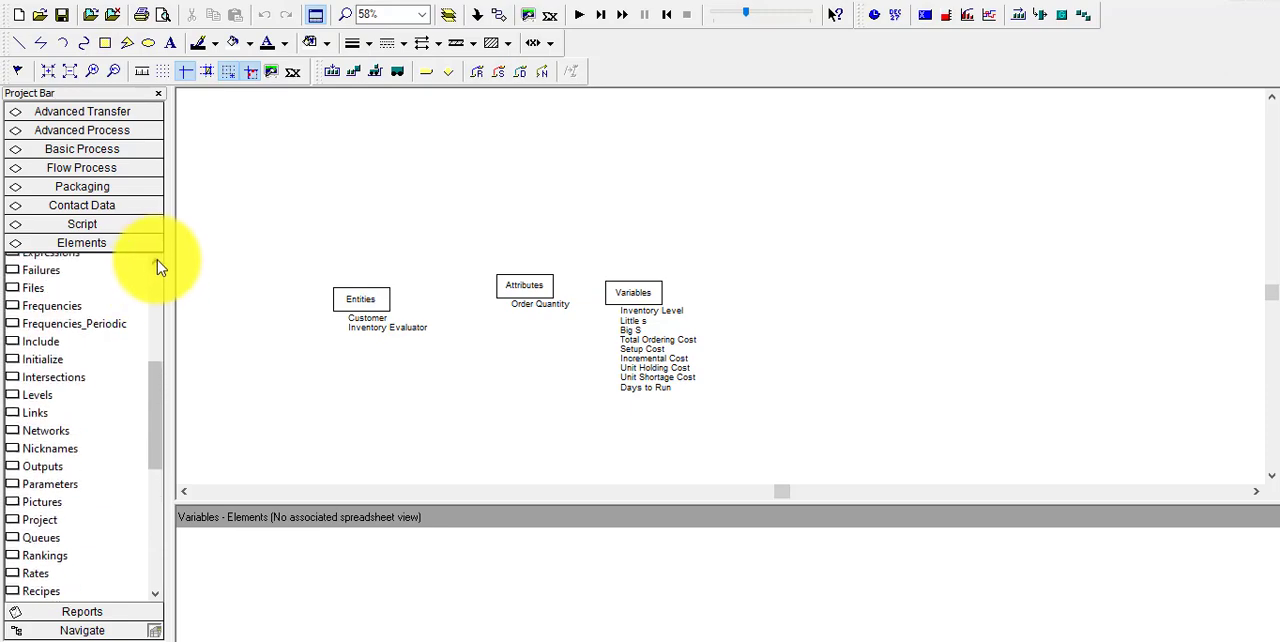
{"action": "left_click", "coordinate": [160, 266]}
{"action": "left_click", "coordinate": [157, 266]}
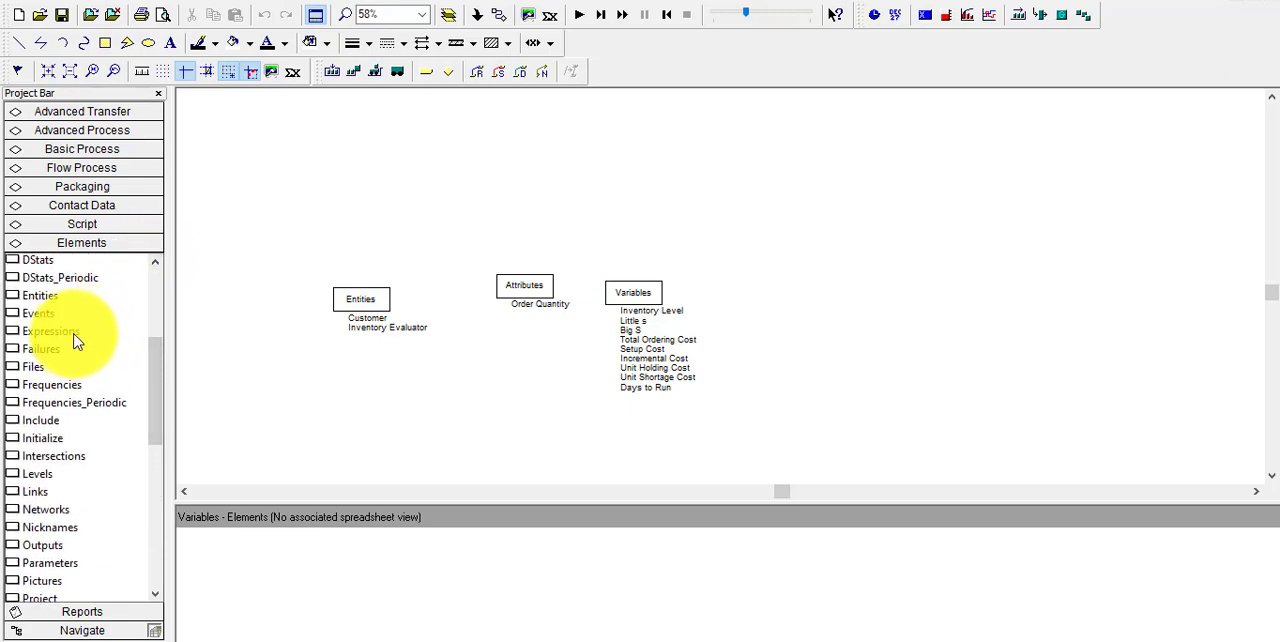
{"action": "left_click_drag", "start_coordinate": [74, 337], "coordinate": [728, 290]}
{"action": "double_click", "coordinate": [760, 287]}
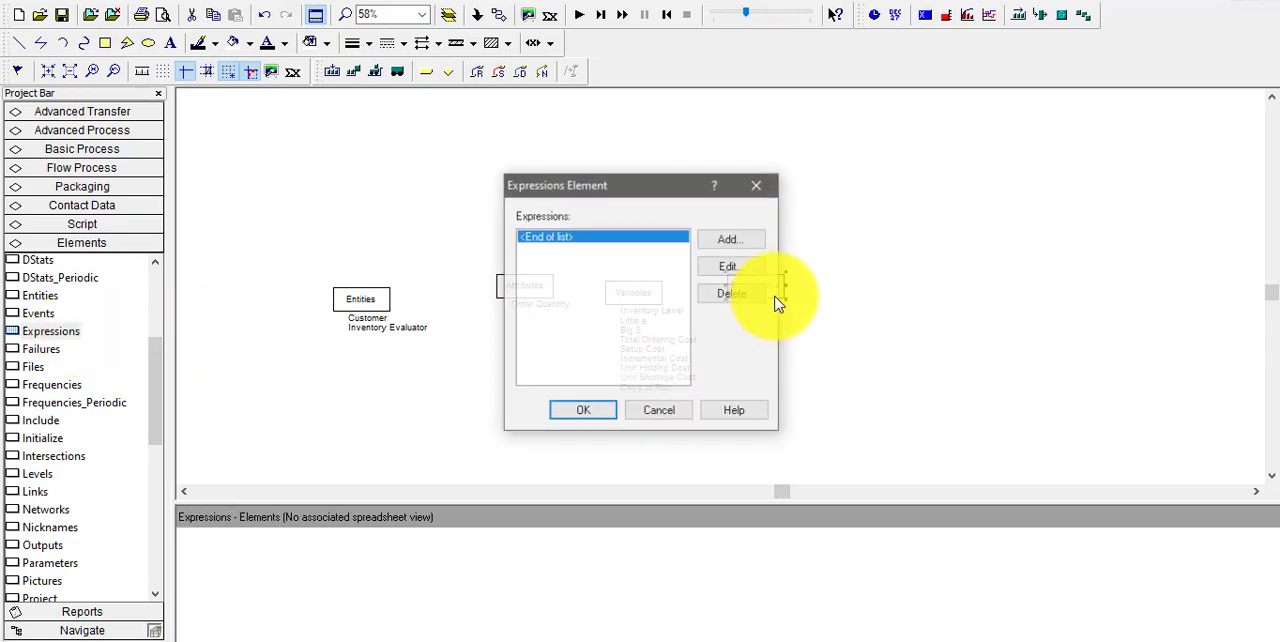
Add the expression Interdemand Time with the value EXPO(0.1) to the Expressions element
{"action": "left_click", "coordinate": [731, 240]}
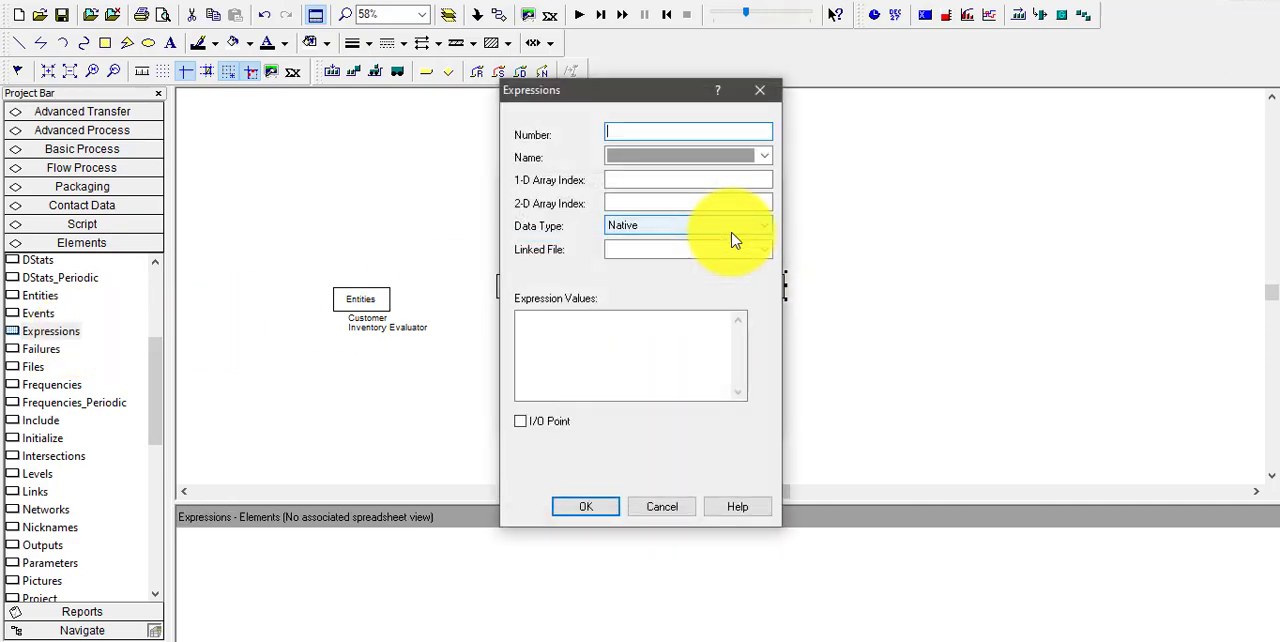
{"action": "left_click", "coordinate": [648, 155]}
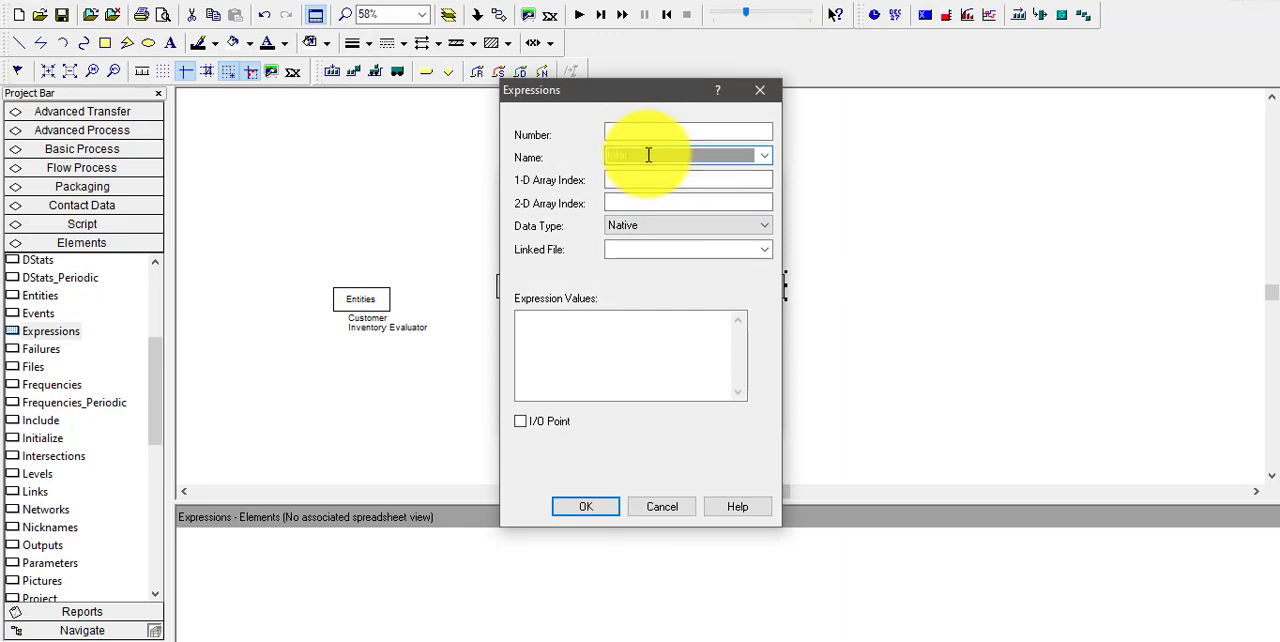
{"action": "type", "text": "Interdemand Time"}
{"action": "left_click", "coordinate": [636, 367]}
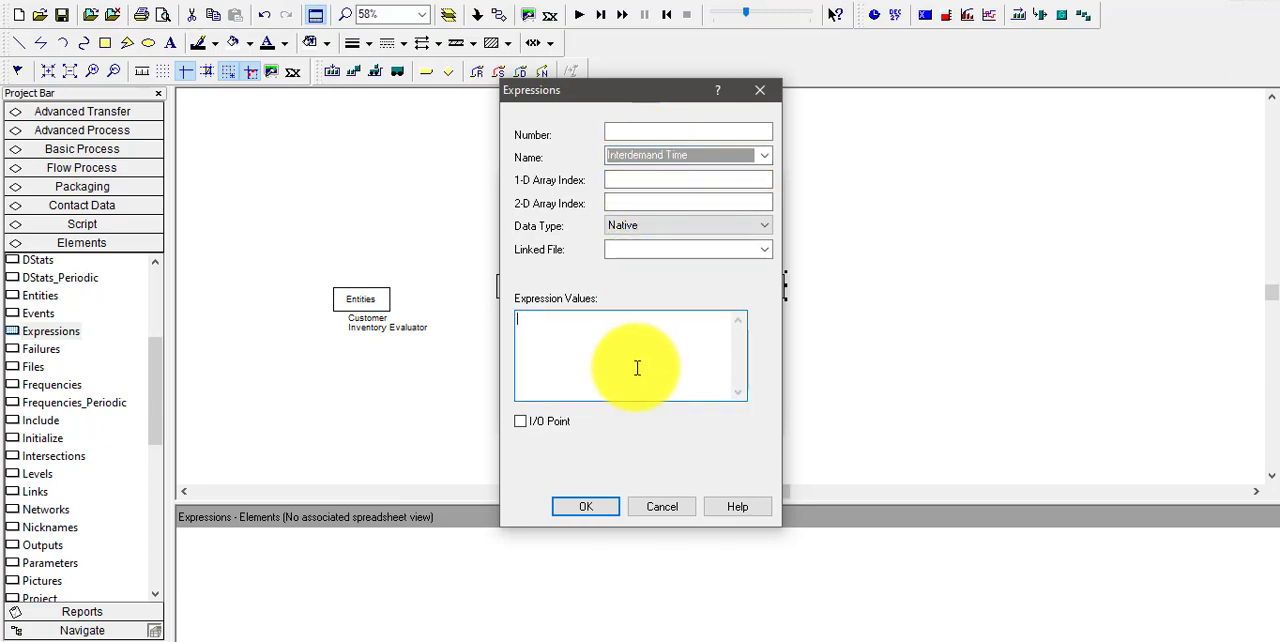
{"action": "right_click", "coordinate": [636, 367]}
{"action": "left_click", "coordinate": [598, 348]}
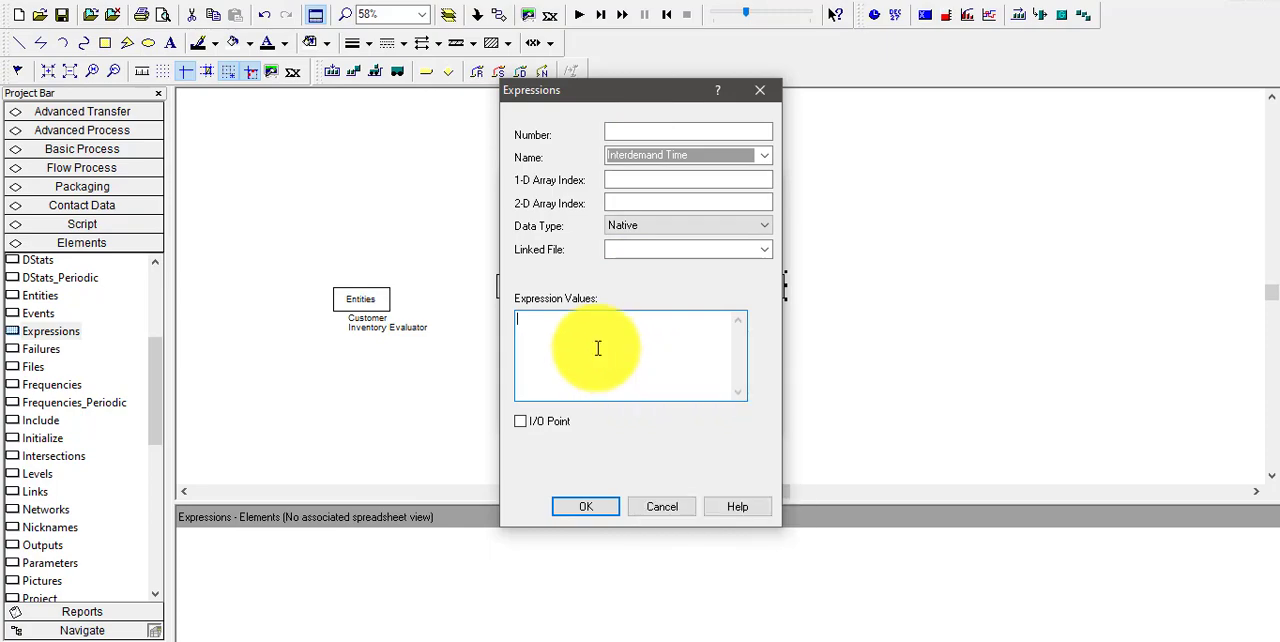
{"action": "type", "text": "EXPO(0.1)"}
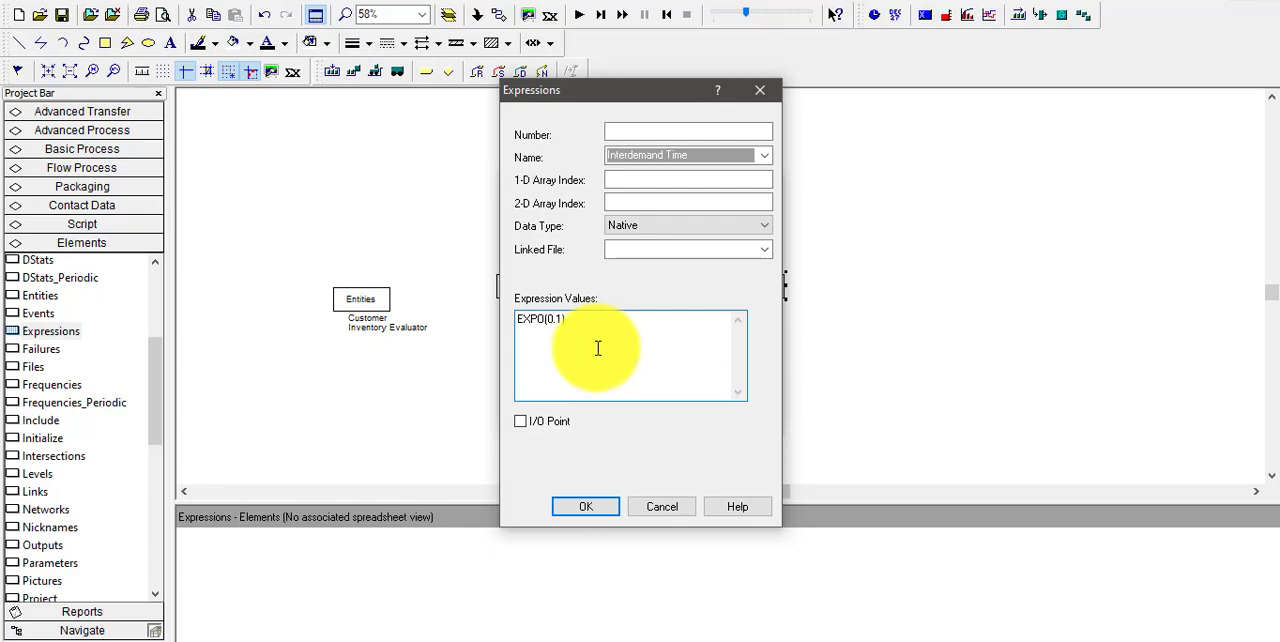
{"action": "left_click", "coordinate": [583, 509]}
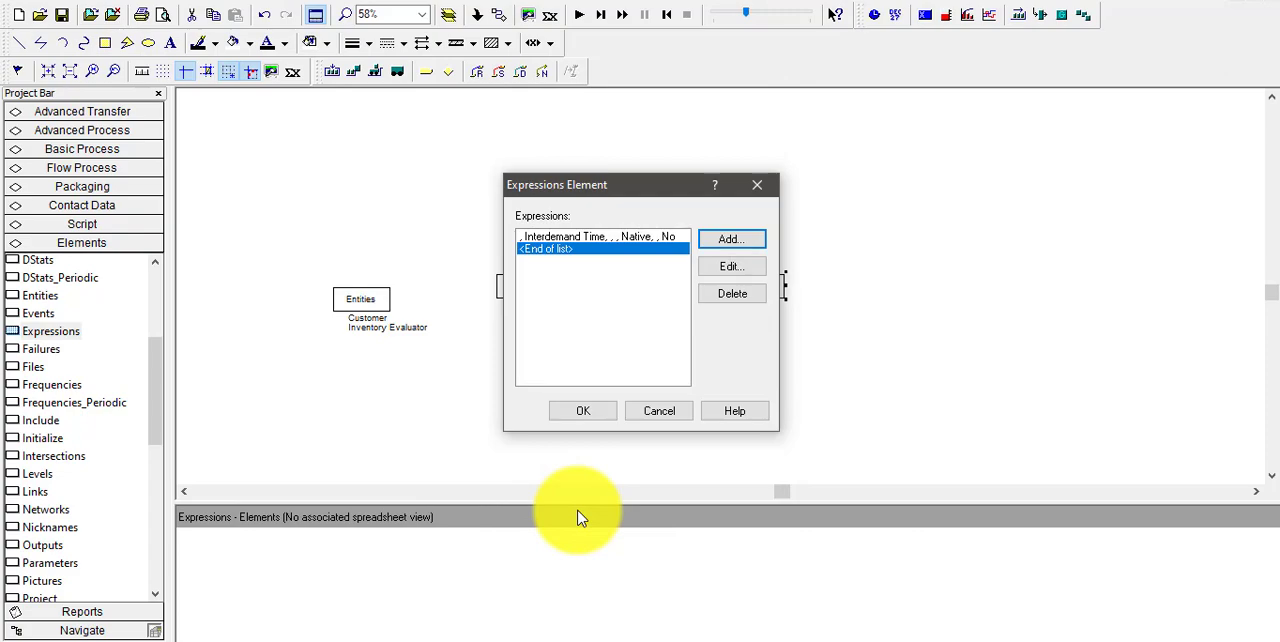
Add the expression Evaluation Interval with the value 1 to the Expressions element
{"action": "left_click", "coordinate": [753, 240]}
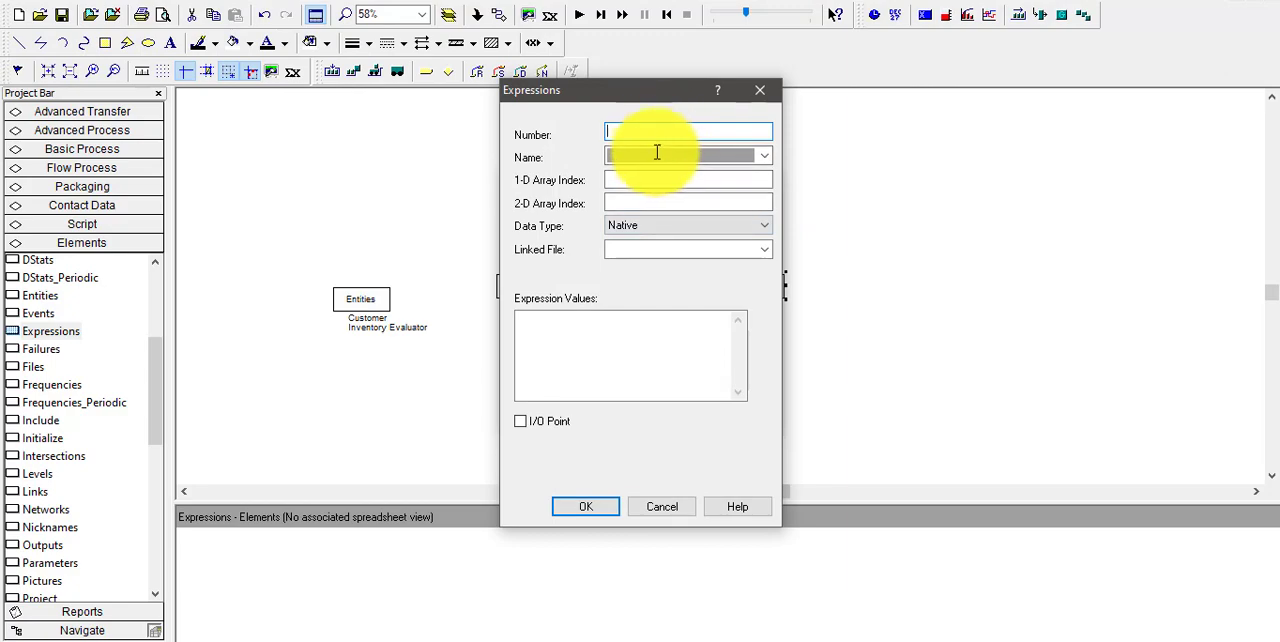
{"action": "left_click", "coordinate": [657, 158]}
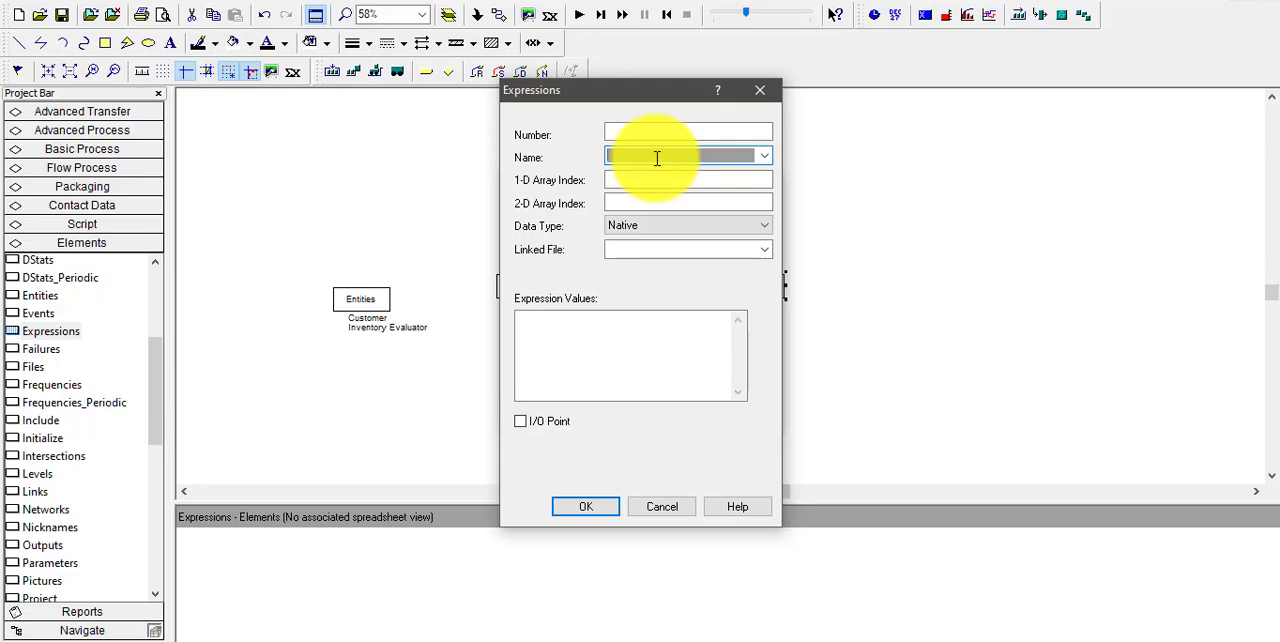
{"action": "type", "text": "Evaluation Interval"}
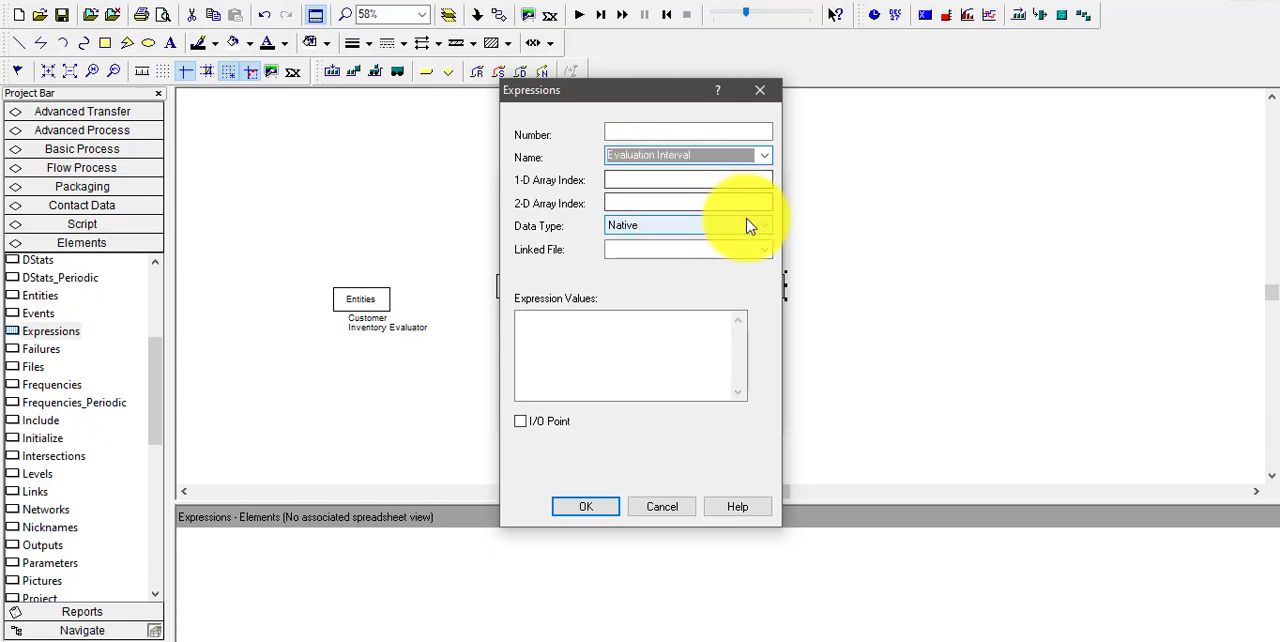
{"action": "left_click", "coordinate": [584, 349]}
{"action": "type", "text": "1"}
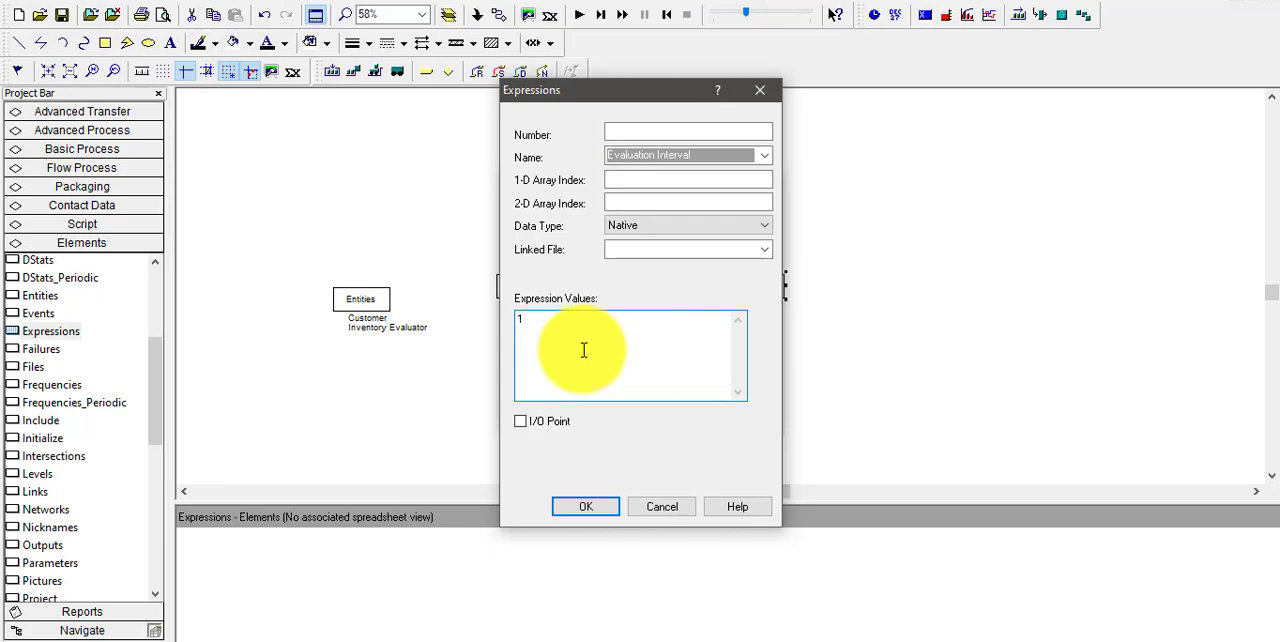
{"action": "left_click", "coordinate": [588, 508]}
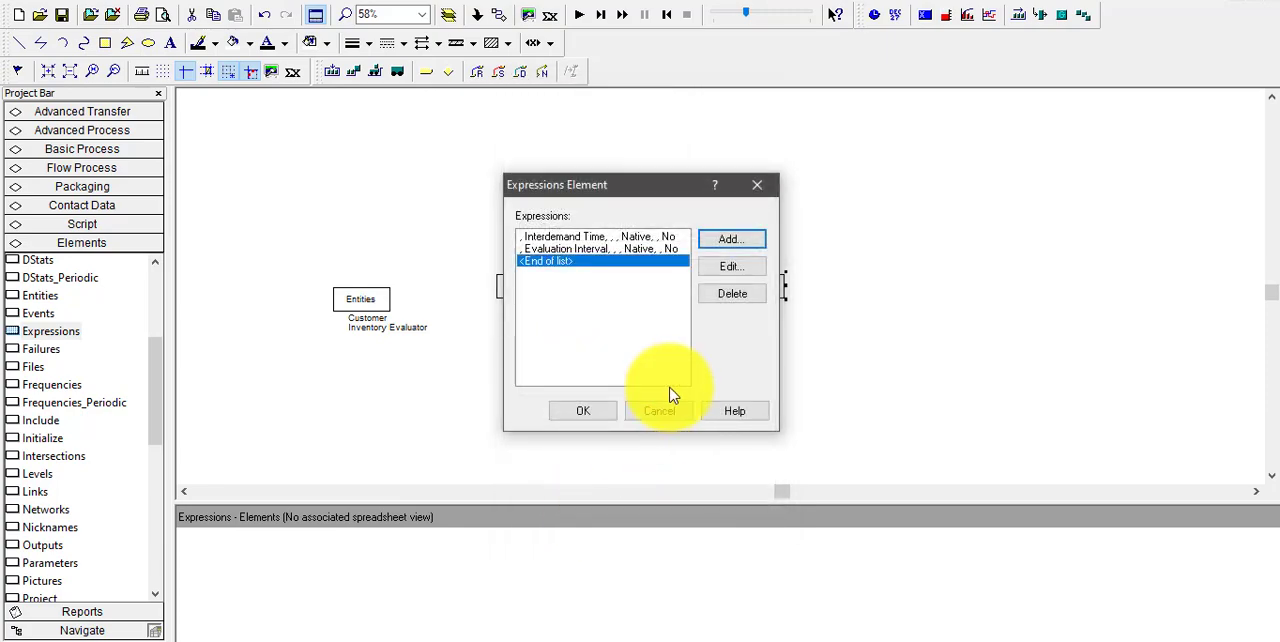
Add the expression Delivery Lag with the value UNIF(0.5,1) to the Expressions element
{"action": "left_click", "coordinate": [722, 242]}
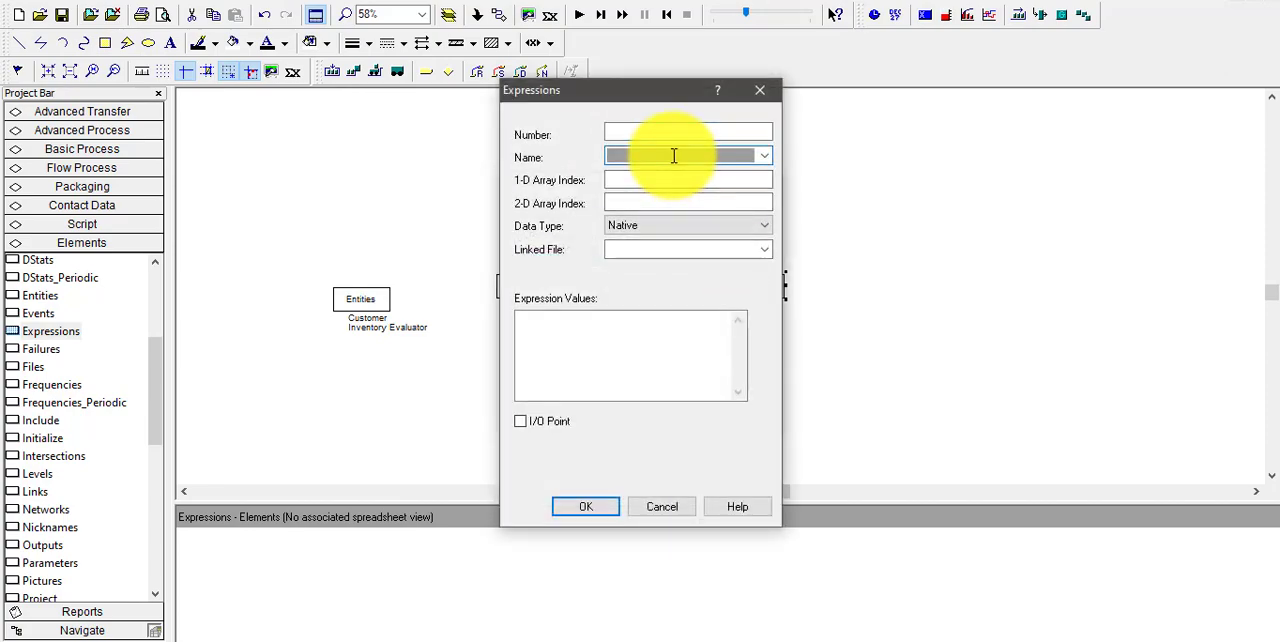
{"action": "type", "text": "D"}
{"action": "type", "text": "lay"}
{"action": "key", "text": "BackSpace"}
{"action": "key", "text": "BackSpace"}
{"action": "key", "text": "BackSpace"}
{"action": "type", "text": "ela"}
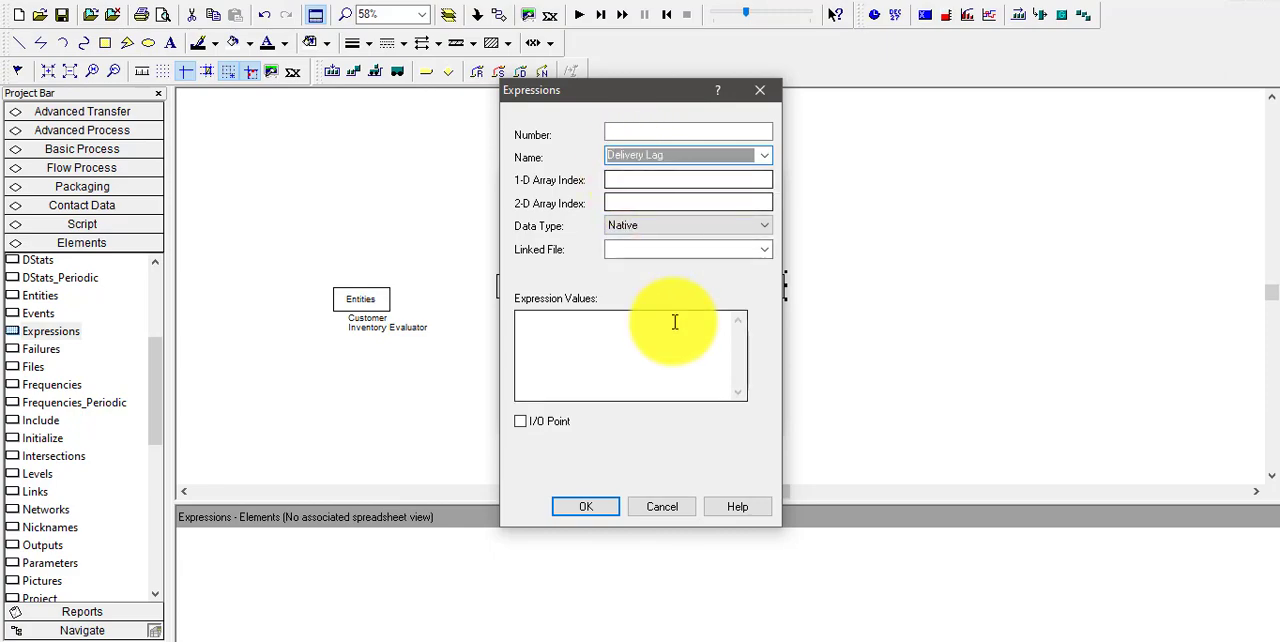
{"action": "left_click", "coordinate": [660, 357]}
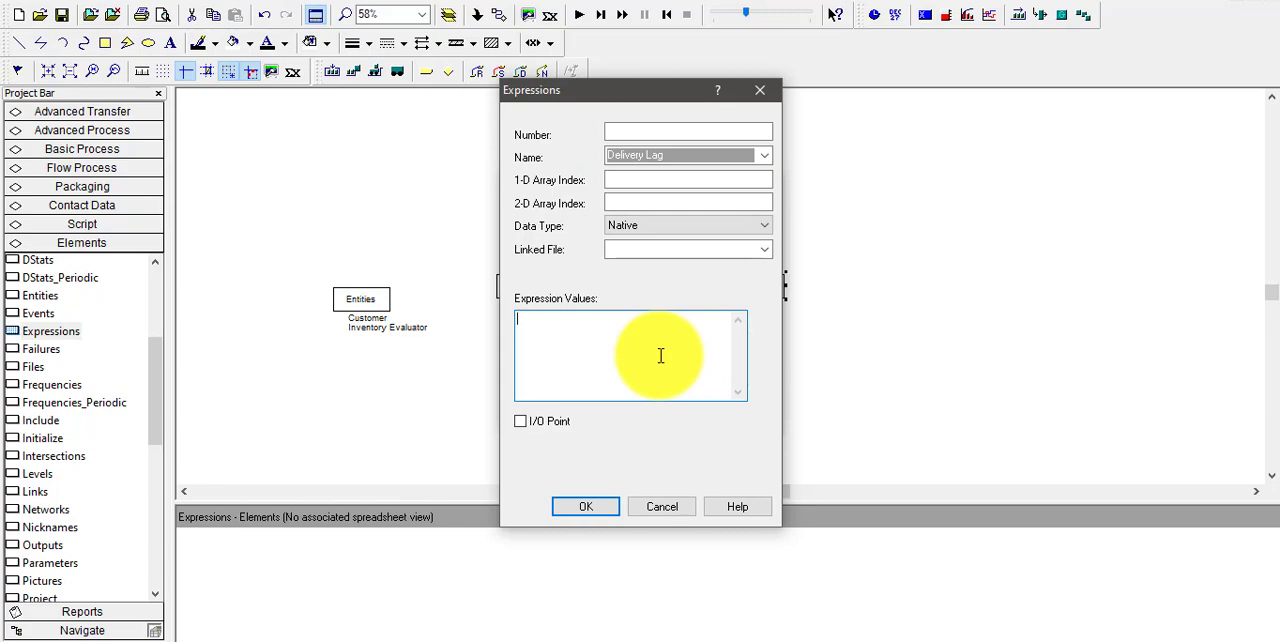
{"action": "type", "text": "UNIF(0.5,1)"}
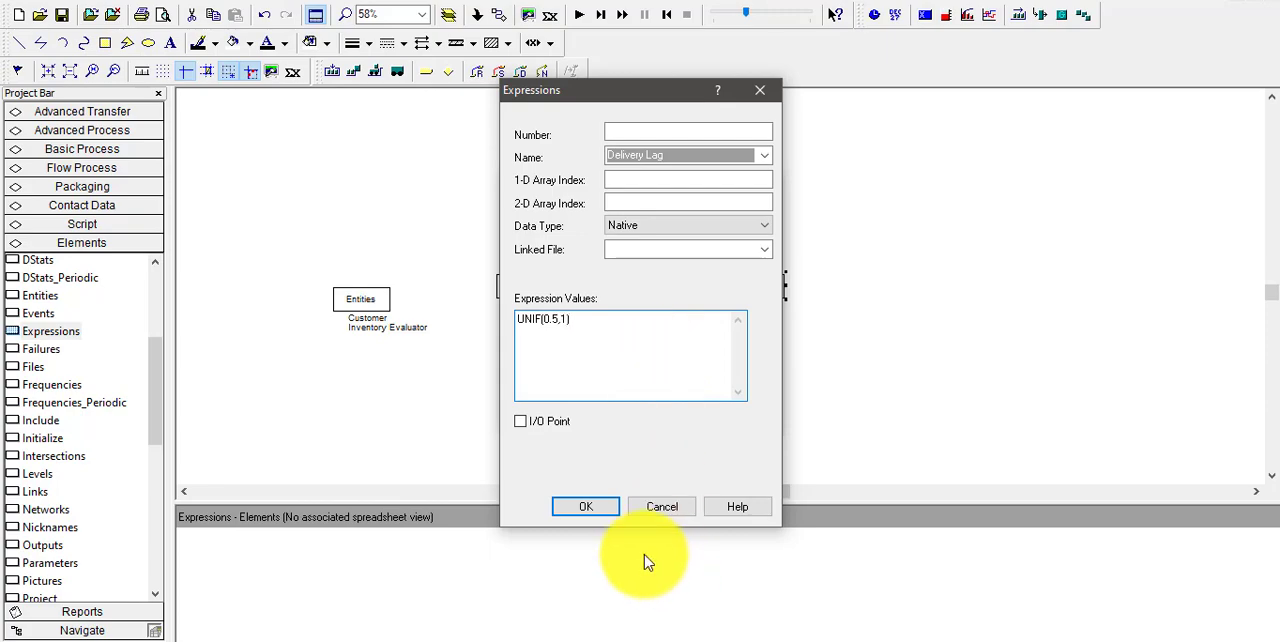
{"action": "left_click", "coordinate": [584, 505]}
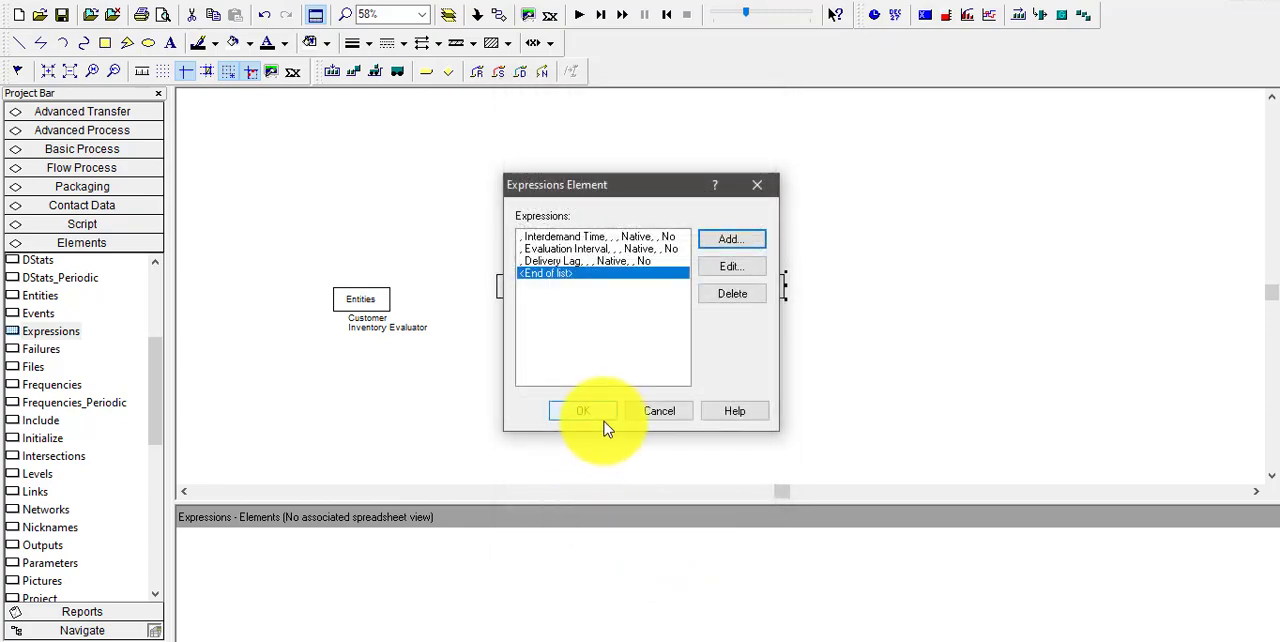
Create a new expression entry named Demand Size and check the customer demand probabilities in the textbook PDF
{"action": "left_click", "coordinate": [730, 243]}
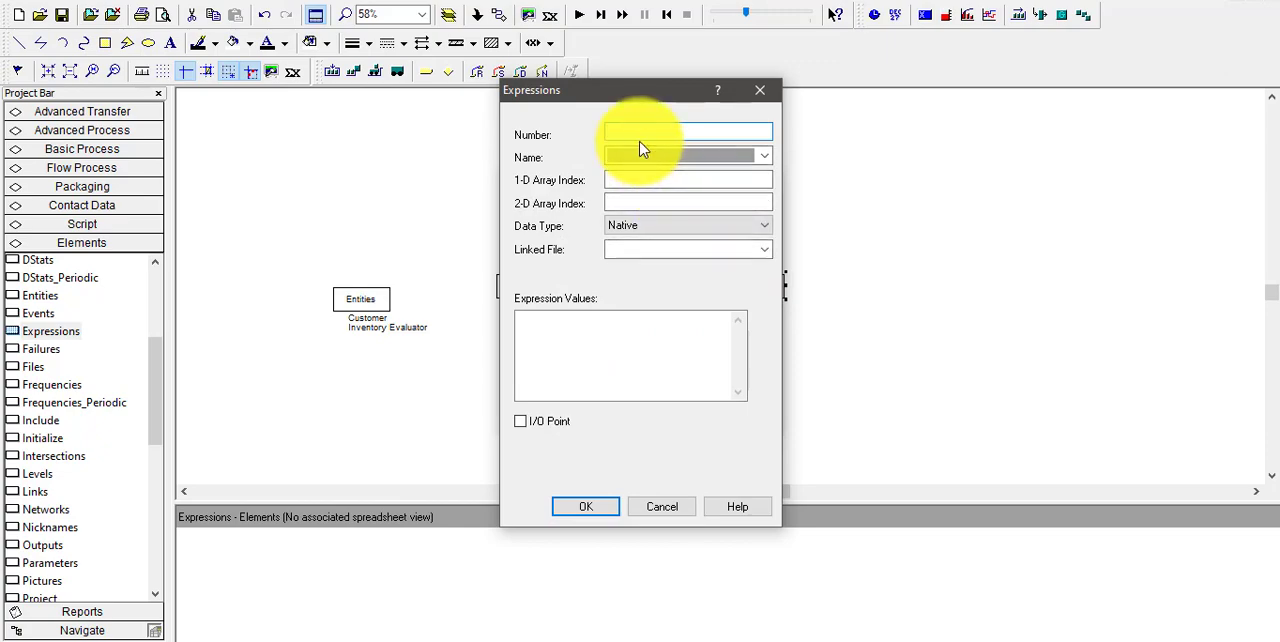
{"action": "left_click", "coordinate": [646, 154]}
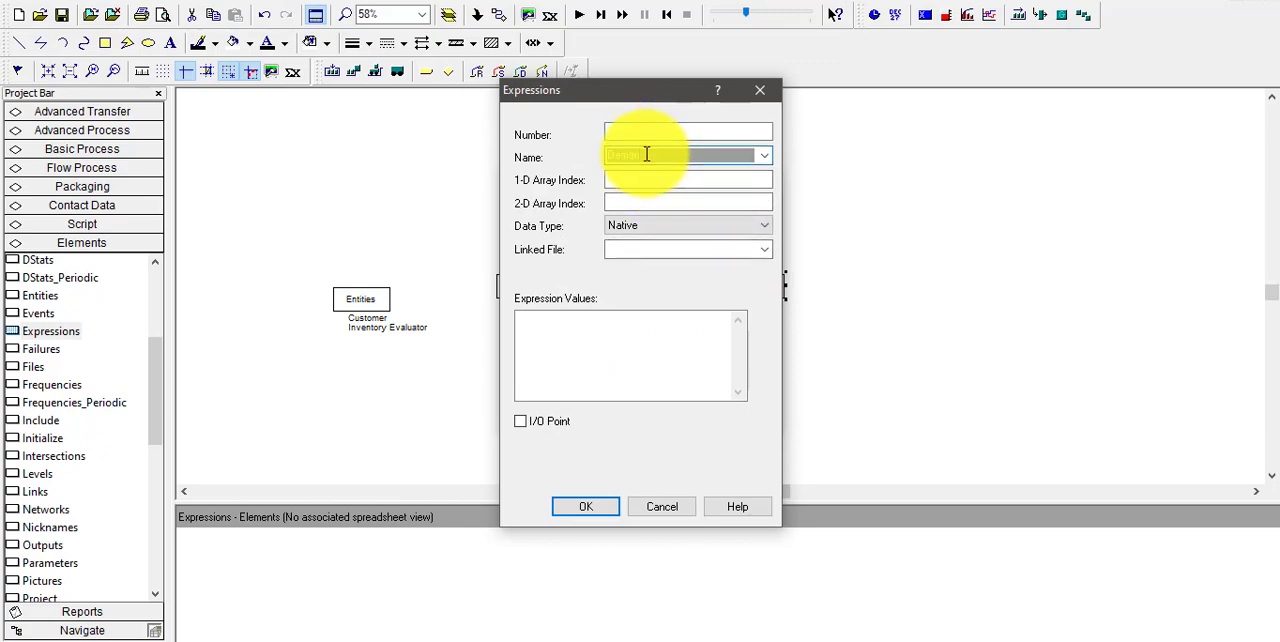
{"action": "type", "text": "Demand Size"}
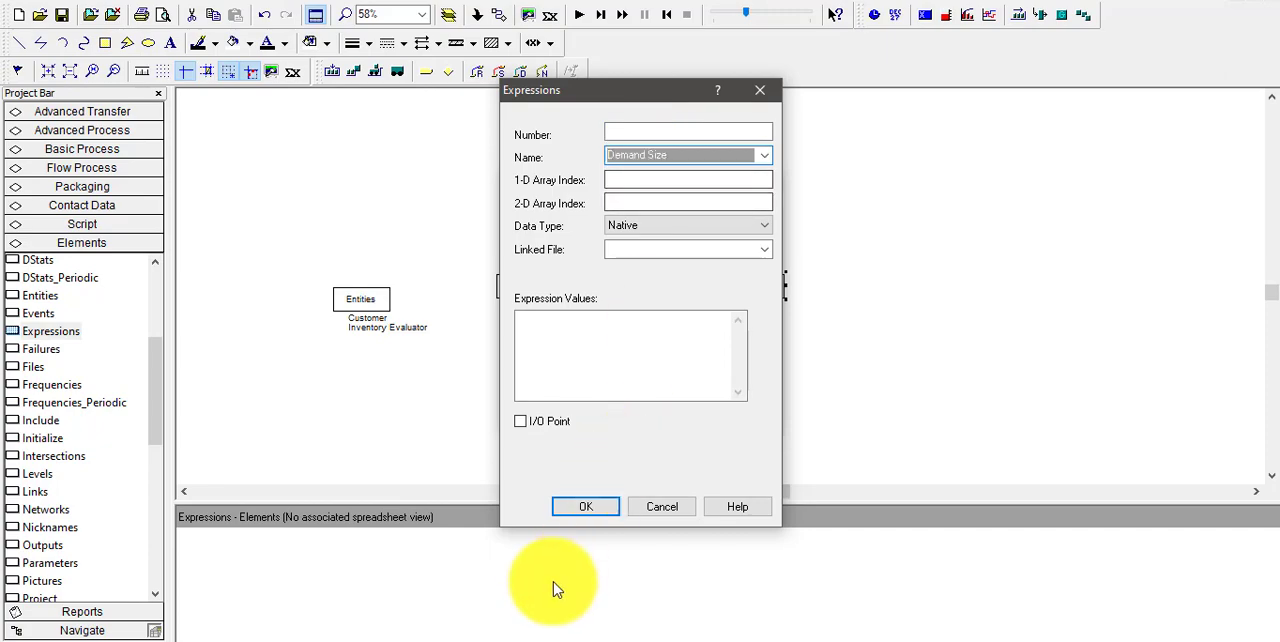
{"action": "left_click", "coordinate": [488, 641]}
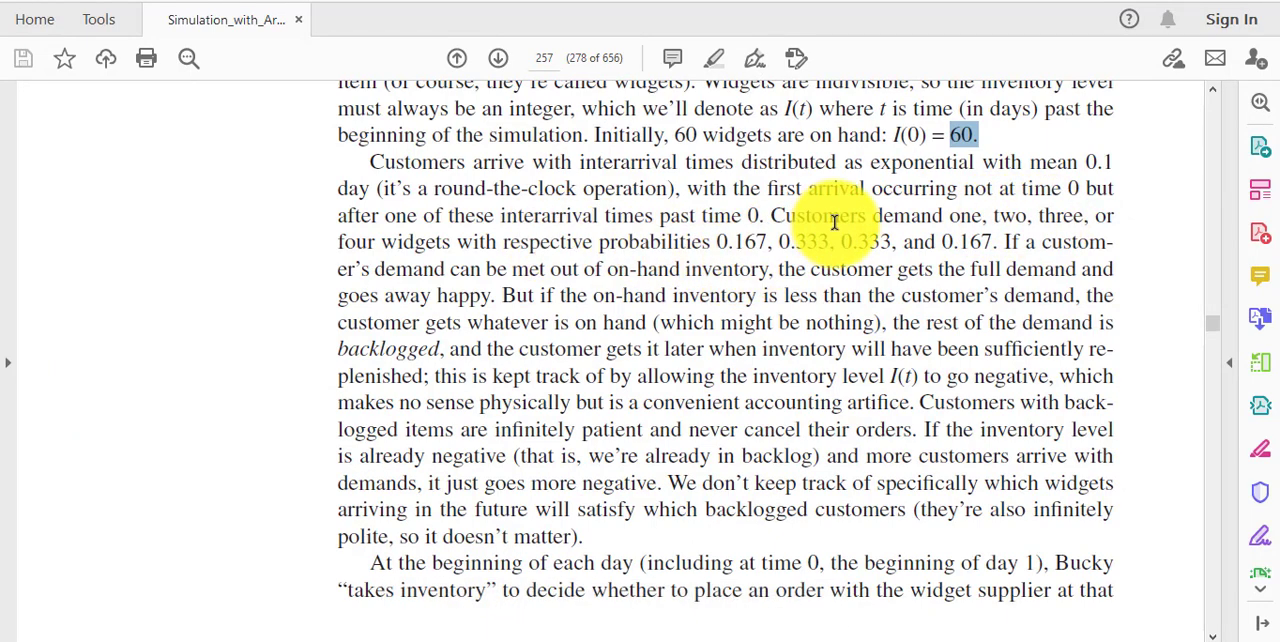
{"action": "left_click", "coordinate": [430, 641]}
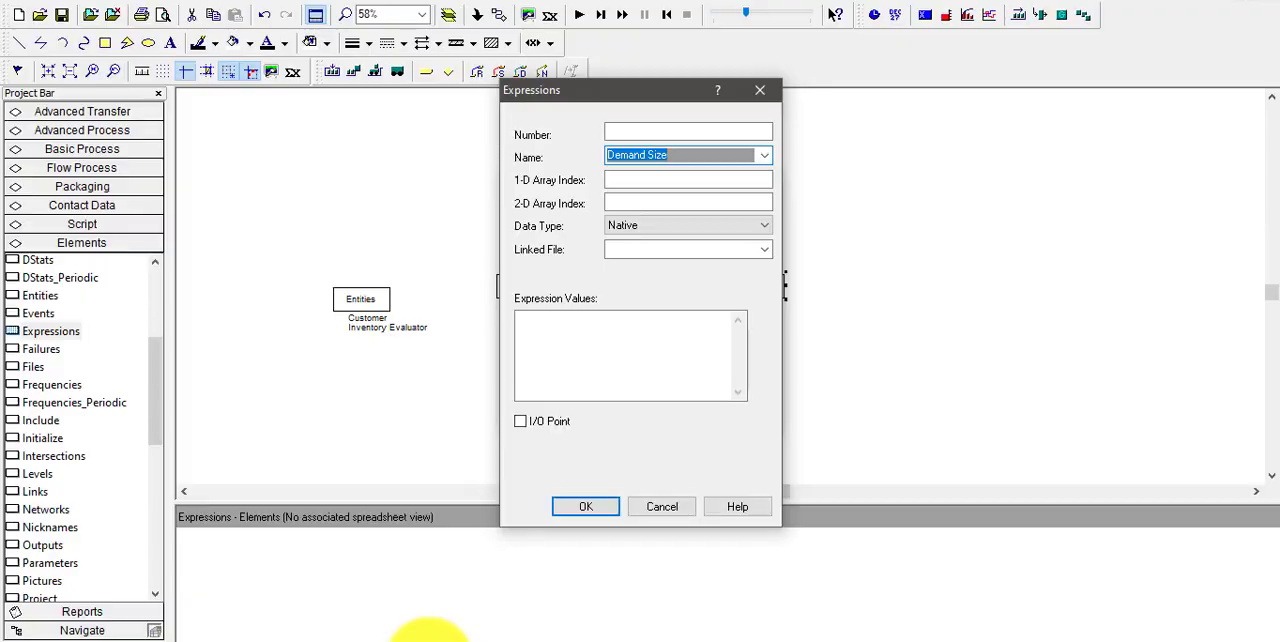
Set Demand Size's expression value to DISC(0.167,1,0.5,2,0.833,3,1.0,4) and accept the Expressions element's definitions
{"action": "left_click", "coordinate": [600, 368]}
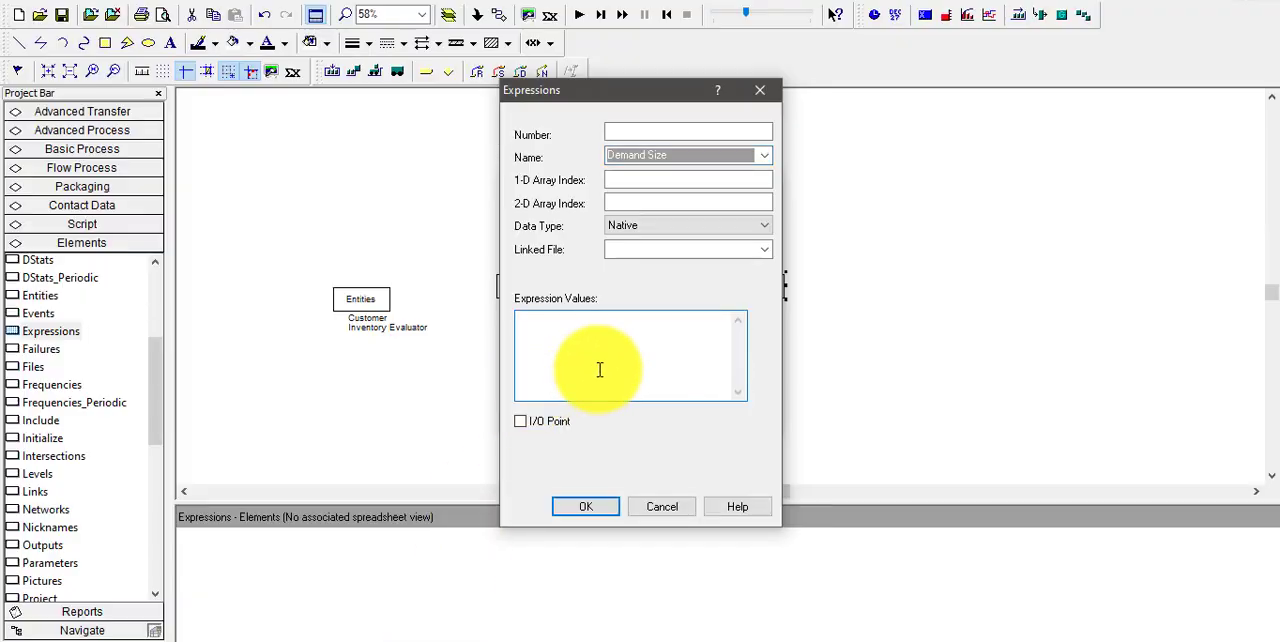
{"action": "type", "text": "D"}
{"action": "type", "text": "ISC"}
{"action": "type", "text": "("}
{"action": "type", "text": "0.16"}
{"action": "type", "text": "7,"}
{"action": "type", "text": "1"}
{"action": "type", "text": ",0.5,"}
{"action": "type", "text": "2"}
{"action": "type", "text": ","}
{"action": "type", "text": "0,"}
{"action": "type", "text": "833"}
{"action": "type", "text": ",3"}
{"action": "type", "text": ")"}
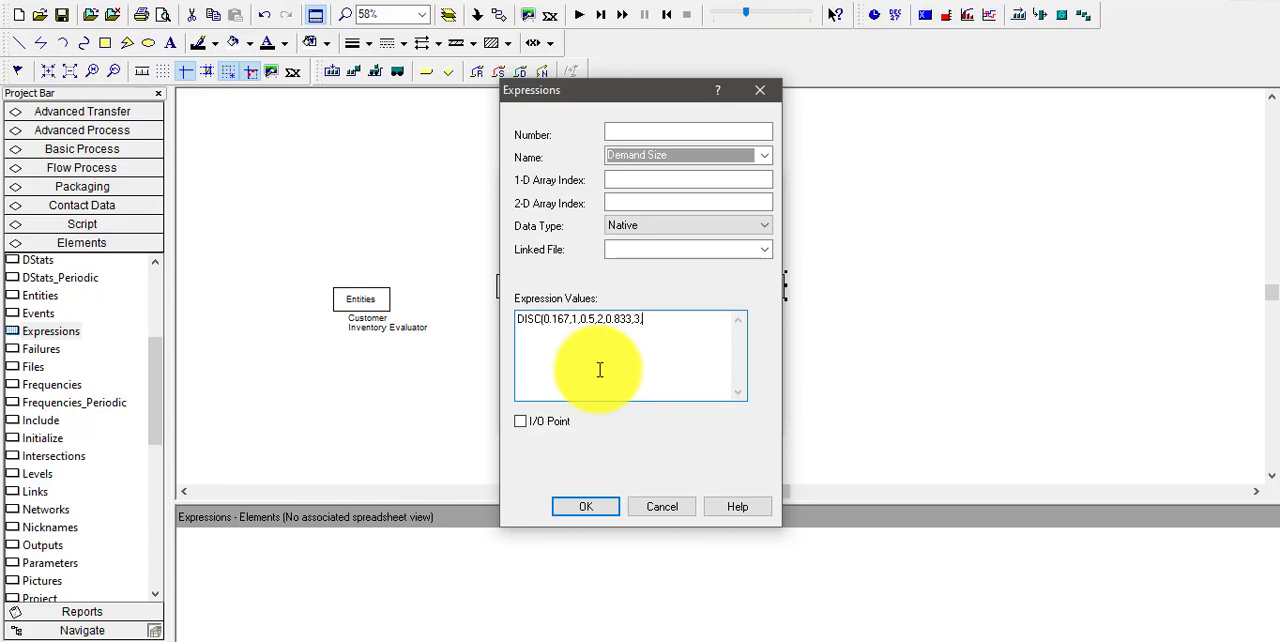
{"action": "type", "text": "1.0,4)"}
{"action": "left_click", "coordinate": [602, 506]}
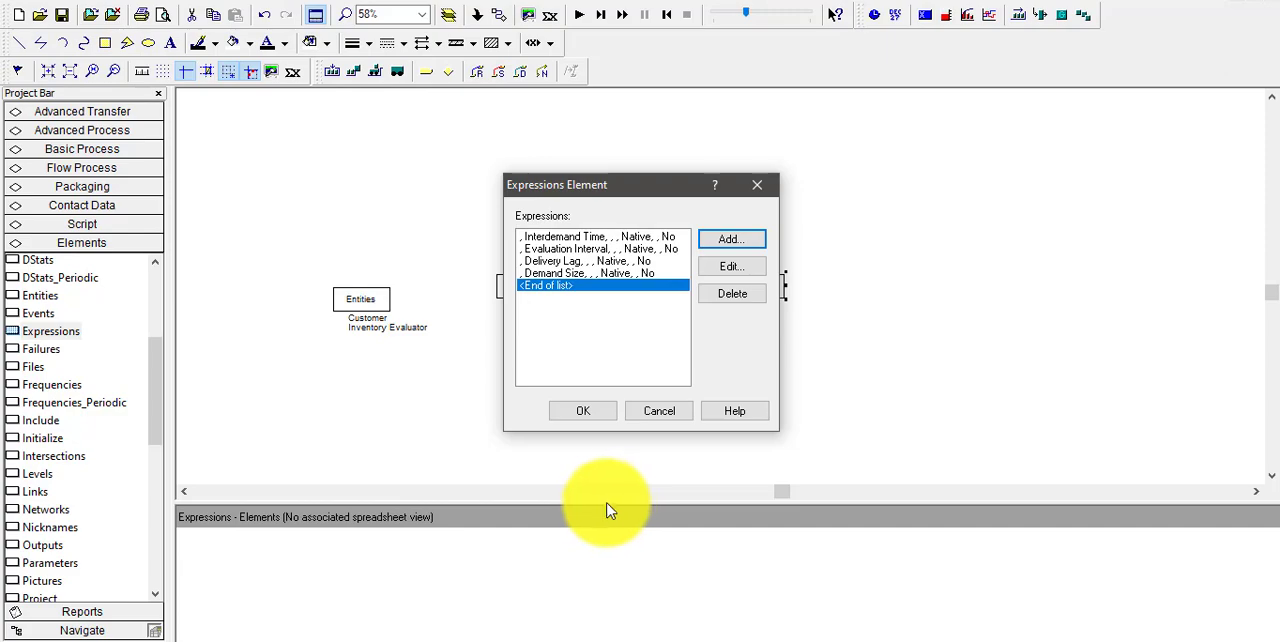
{"action": "left_click", "coordinate": [584, 410]}
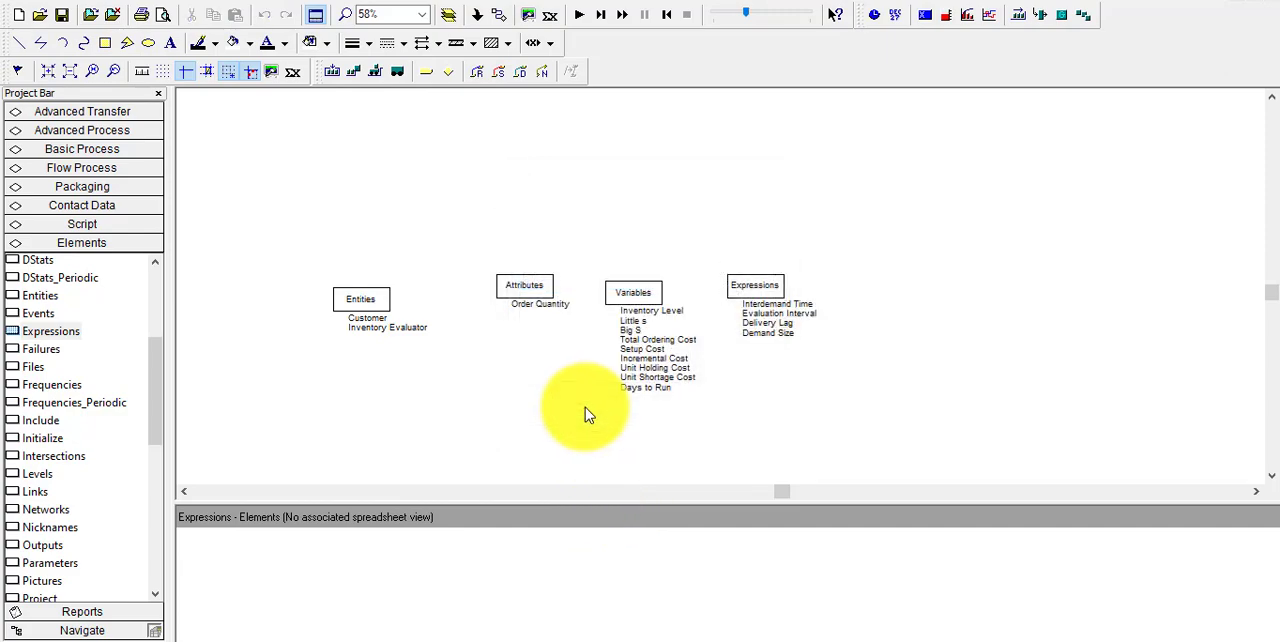
Place a DStats element below the Entities element in the model and open its definition
{"action": "left_click", "coordinate": [155, 589]}
{"action": "scroll", "coordinate": [155, 587], "scroll_direction": "down", "scroll_amount": 4}
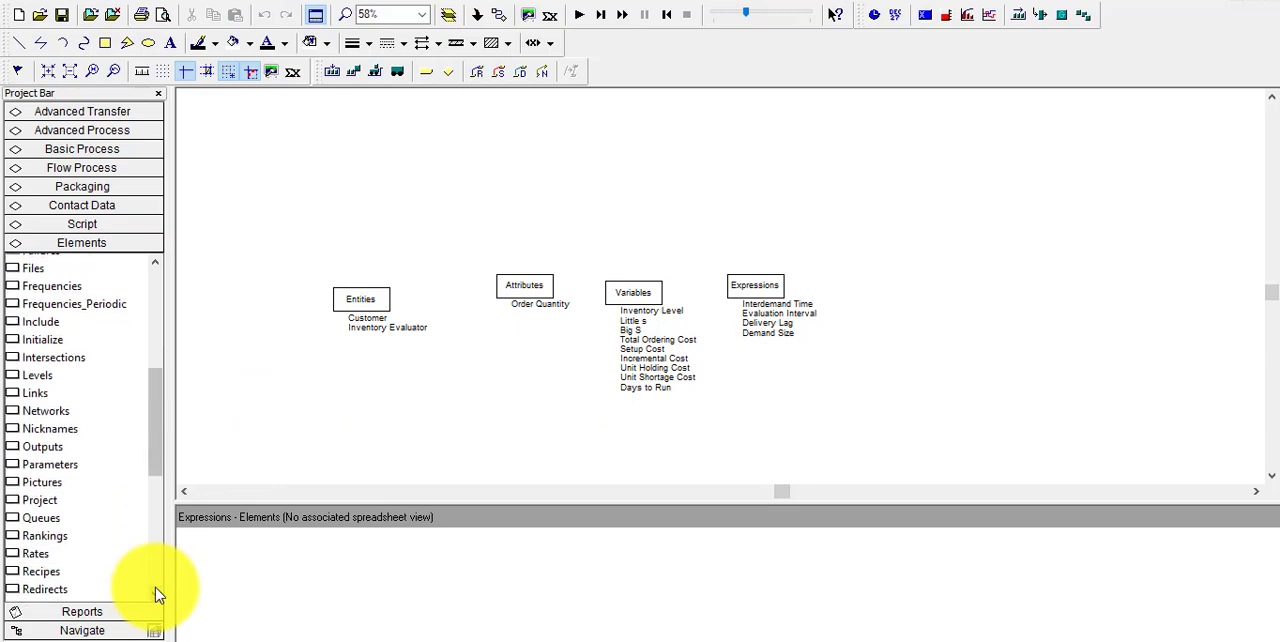
{"action": "scroll", "coordinate": [155, 594], "scroll_direction": "down", "scroll_amount": 4}
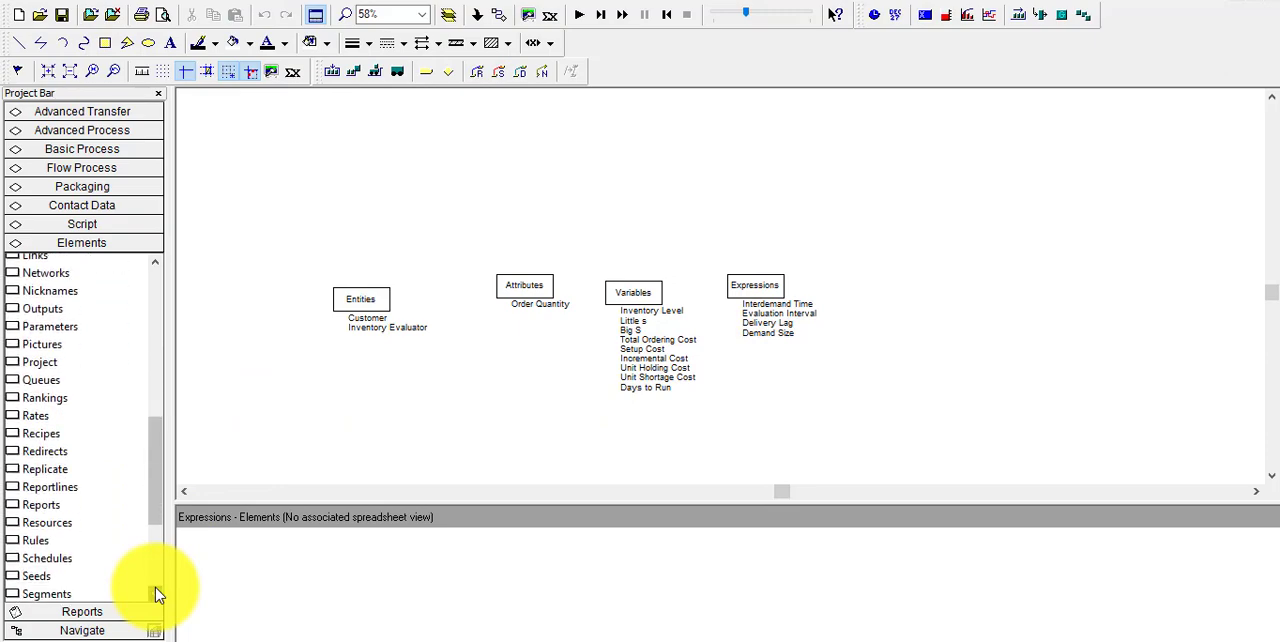
{"action": "scroll", "coordinate": [155, 594], "scroll_direction": "down", "scroll_amount": 2}
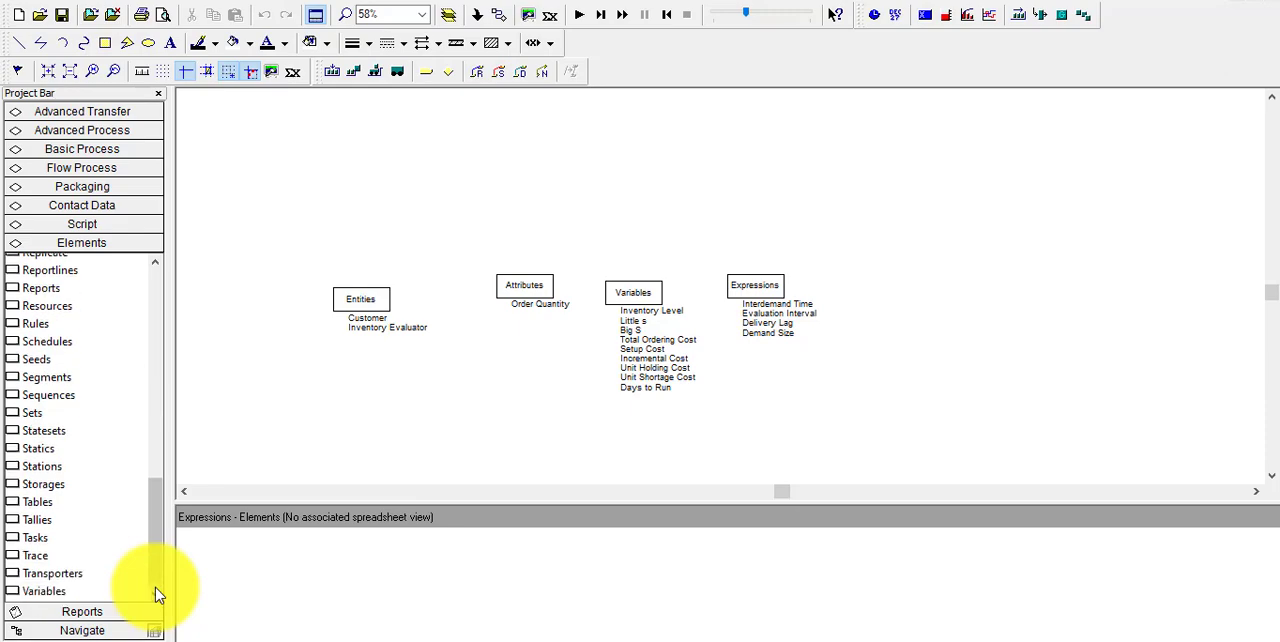
{"action": "scroll", "coordinate": [157, 314], "scroll_direction": "up", "scroll_amount": 10}
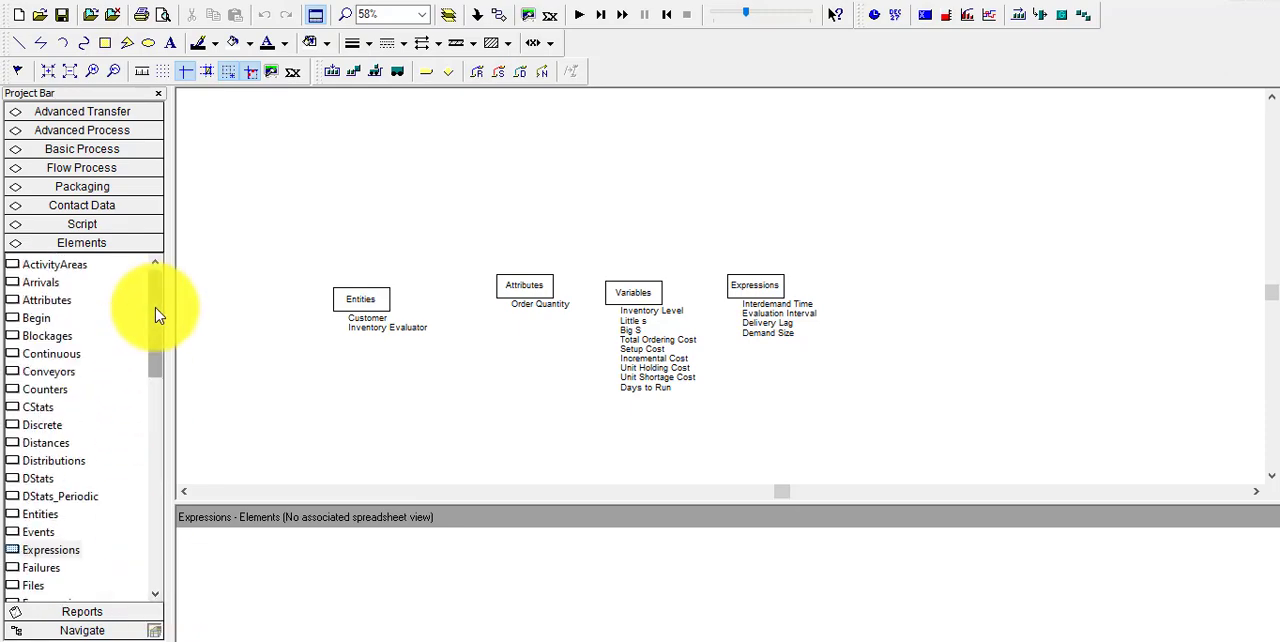
{"action": "scroll", "coordinate": [158, 318], "scroll_direction": "down", "scroll_amount": 1}
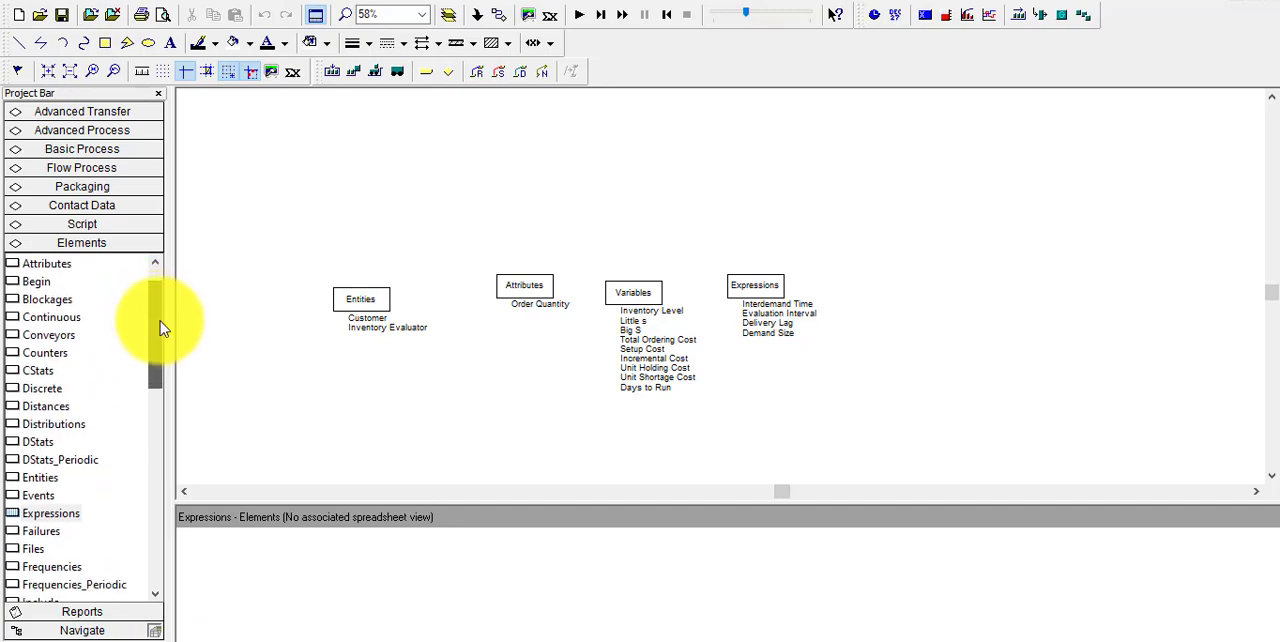
{"action": "left_click_drag", "start_coordinate": [33, 440], "coordinate": [308, 403]}
{"action": "double_click", "coordinate": [310, 400]}
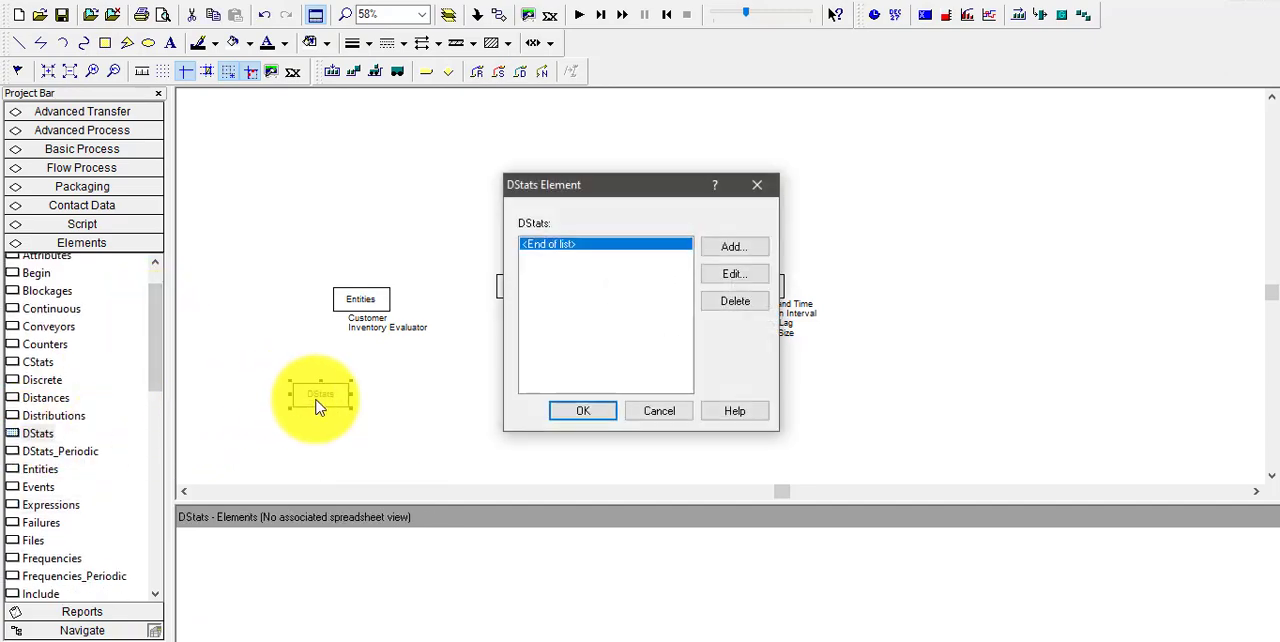
Add a DStats entry named Shortage Cost and open the Expression Builder for its SIMAN expression
{"action": "left_click", "coordinate": [736, 244]}
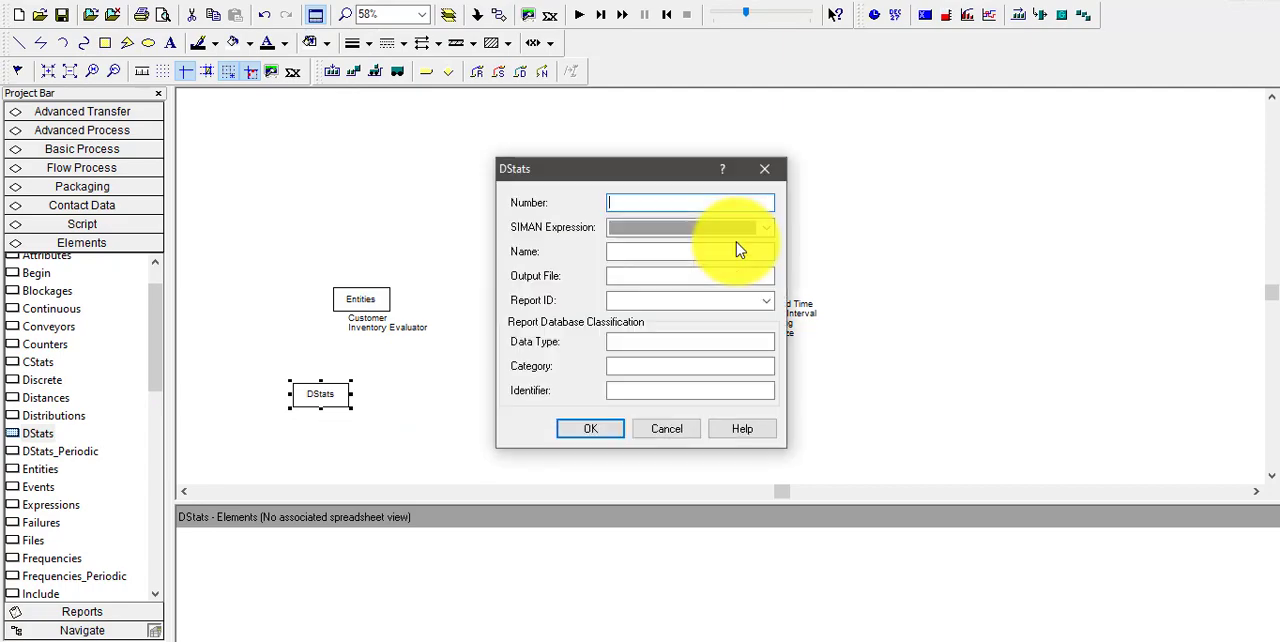
{"action": "left_click", "coordinate": [665, 253]}
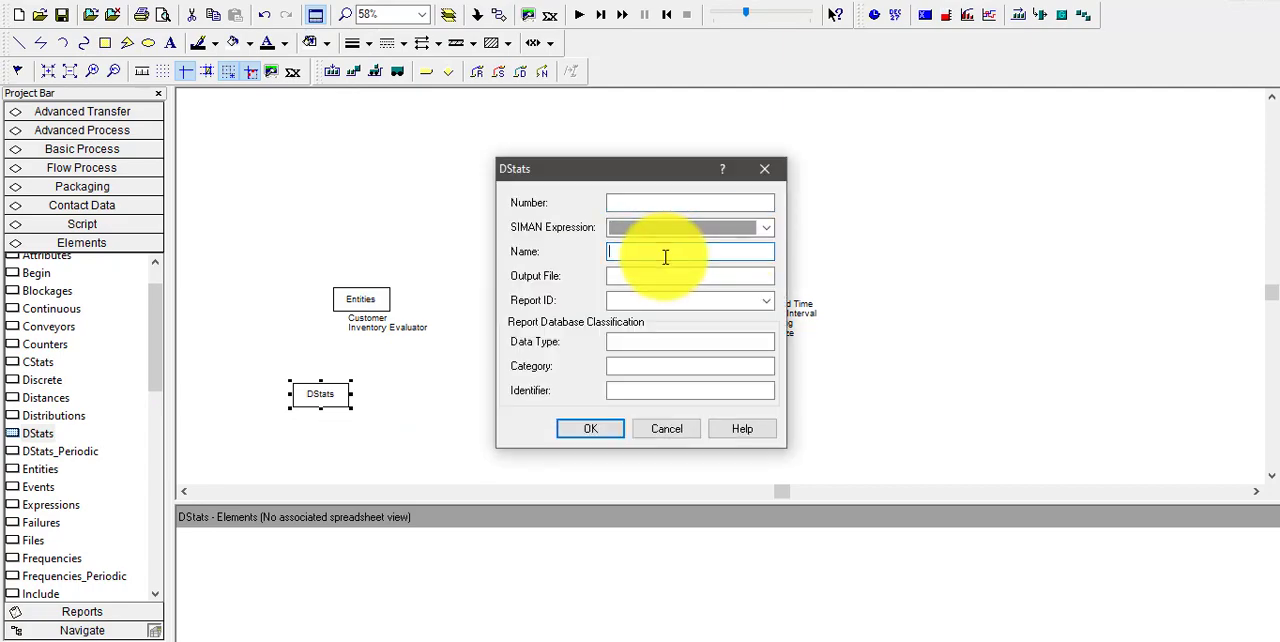
{"action": "type", "text": "Shortage Cost"}
{"action": "left_click", "coordinate": [765, 228]}
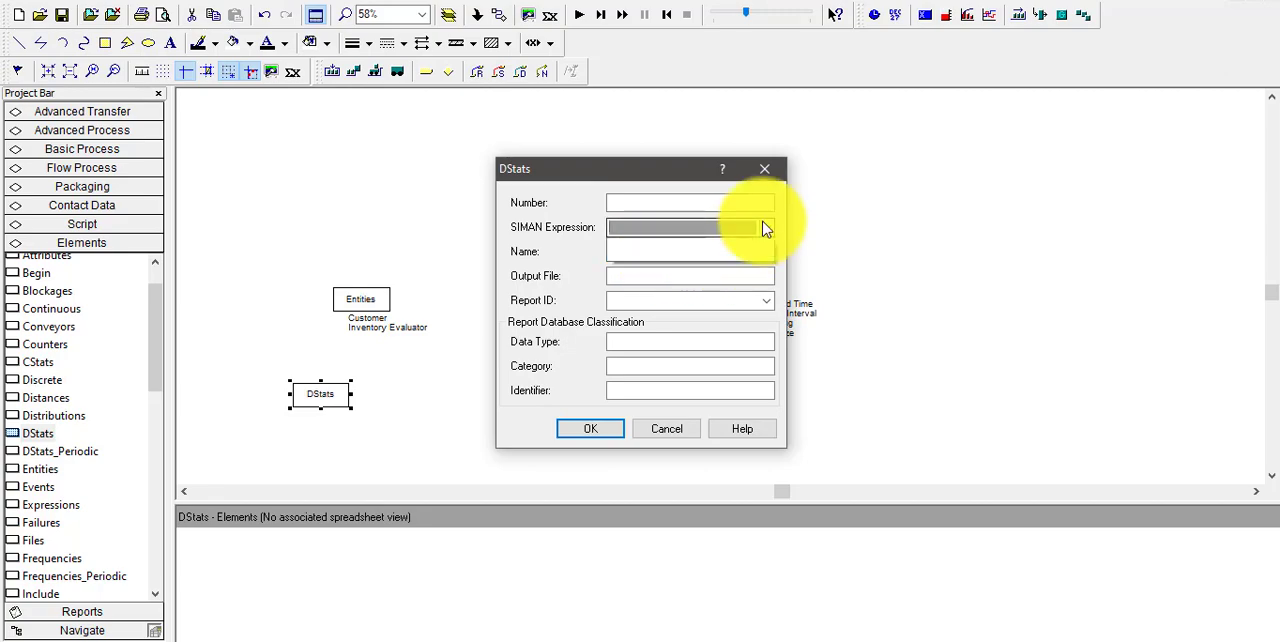
{"action": "left_click", "coordinate": [712, 228]}
{"action": "right_click", "coordinate": [714, 228]}
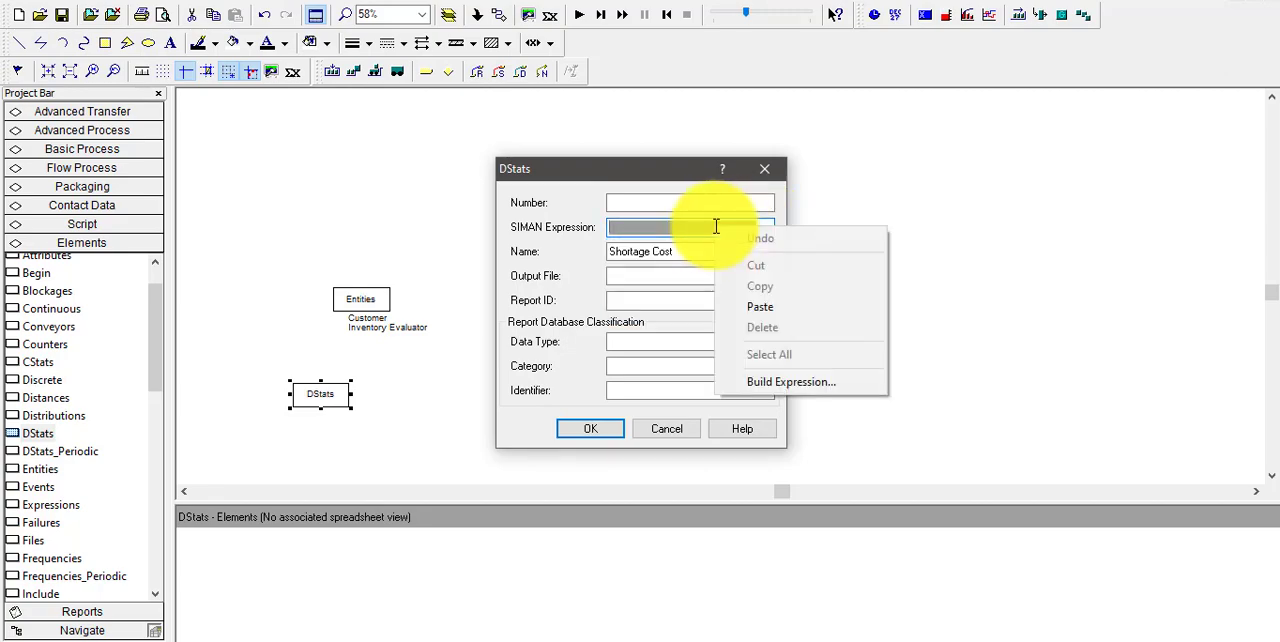
{"action": "left_click", "coordinate": [786, 382]}
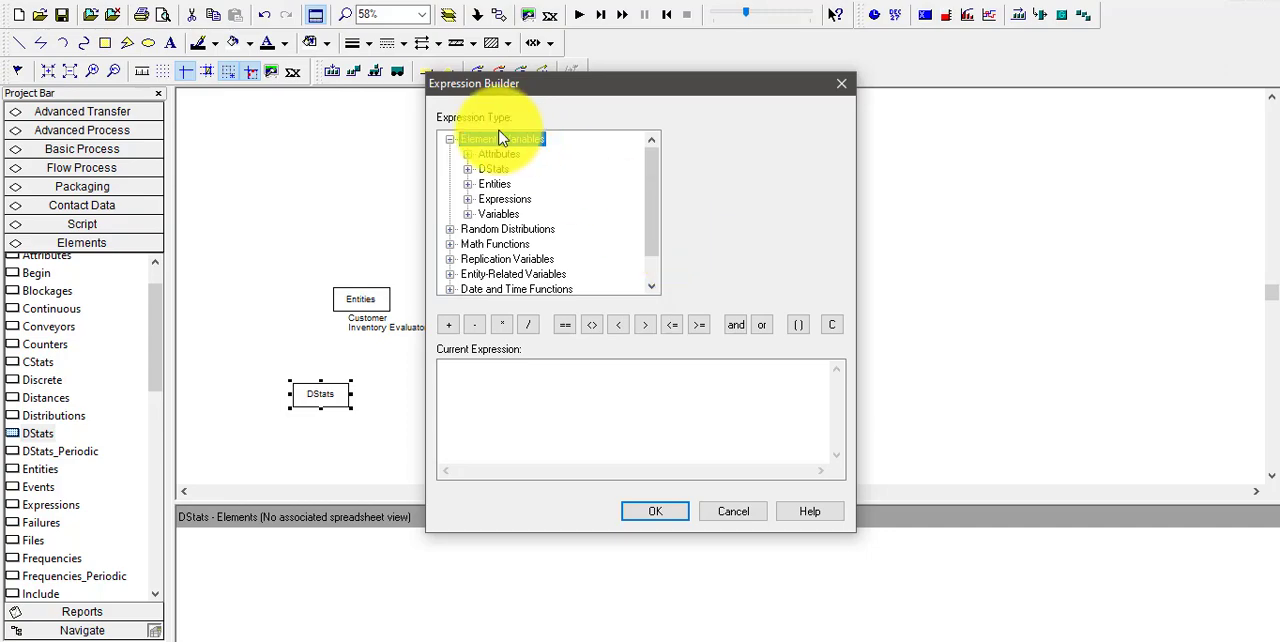
Start the Shortage Cost expression as the variable Unit Holding Cost multiplied by the Maximum Value function
{"action": "double_click", "coordinate": [505, 220]}
{"action": "left_click", "coordinate": [508, 229]}
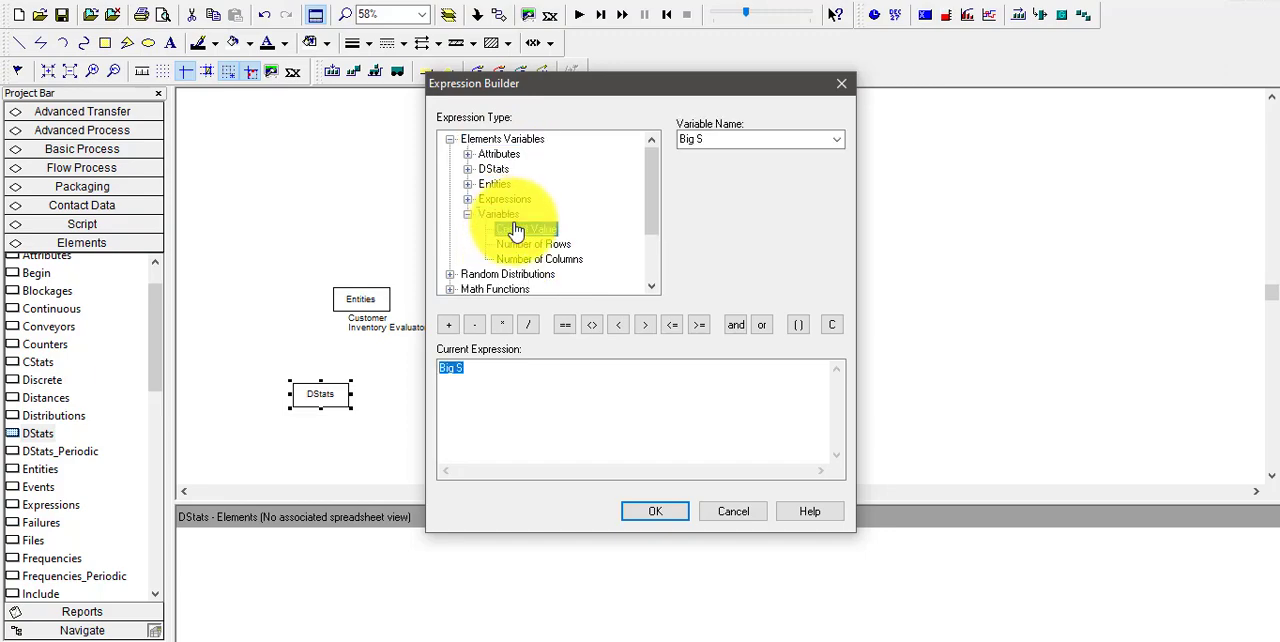
{"action": "left_click", "coordinate": [836, 140]}
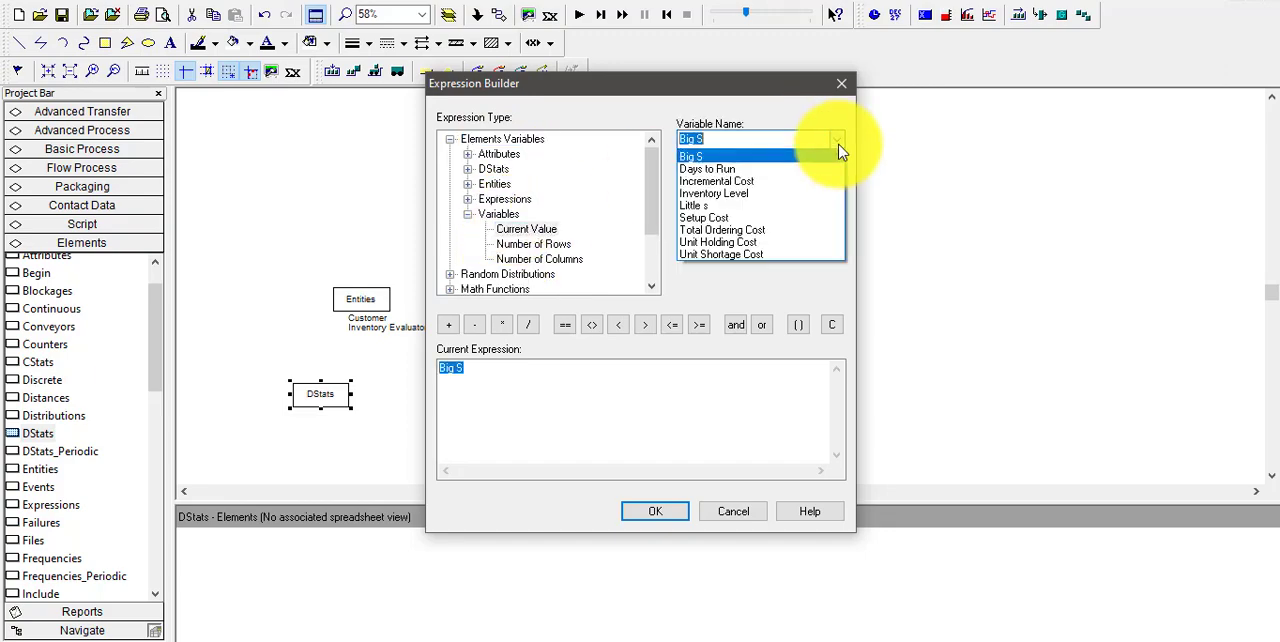
{"action": "left_click", "coordinate": [752, 243]}
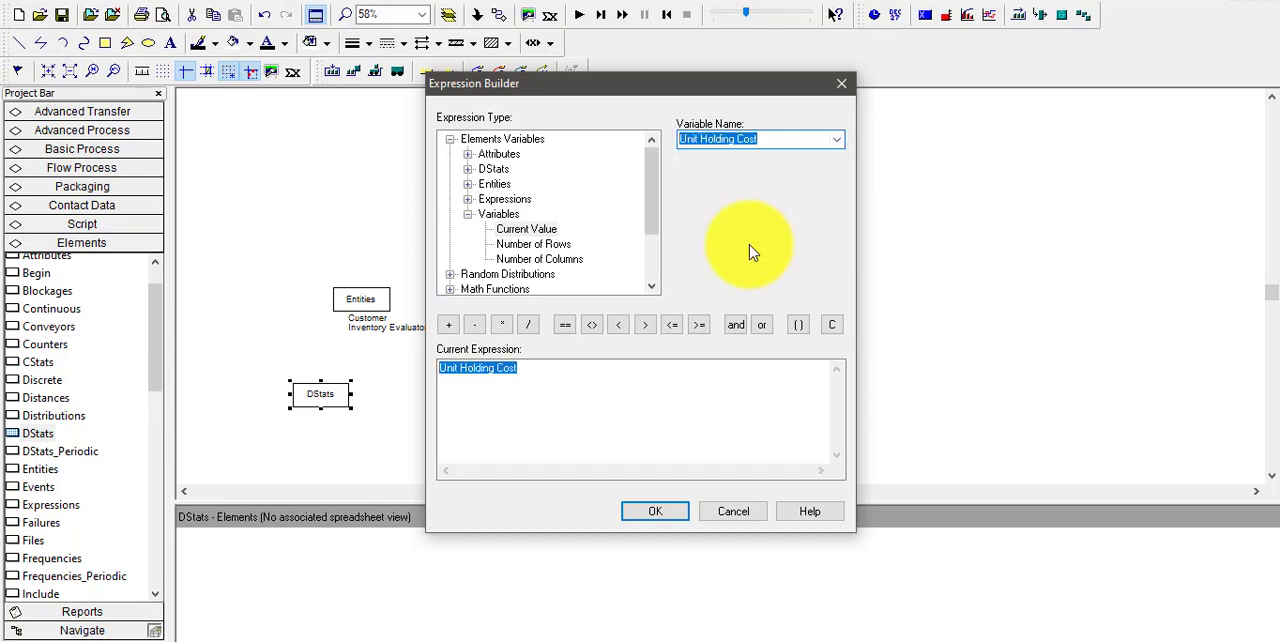
{"action": "left_click", "coordinate": [502, 325]}
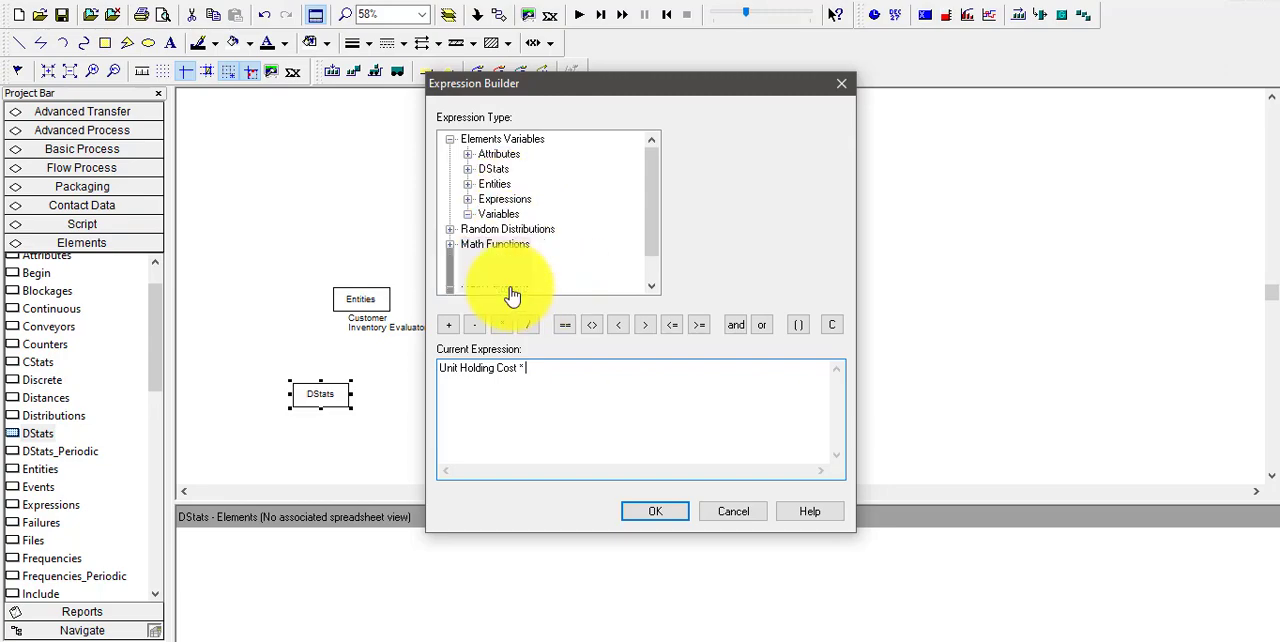
{"action": "left_click", "coordinate": [512, 291]}
{"action": "left_click", "coordinate": [511, 246]}
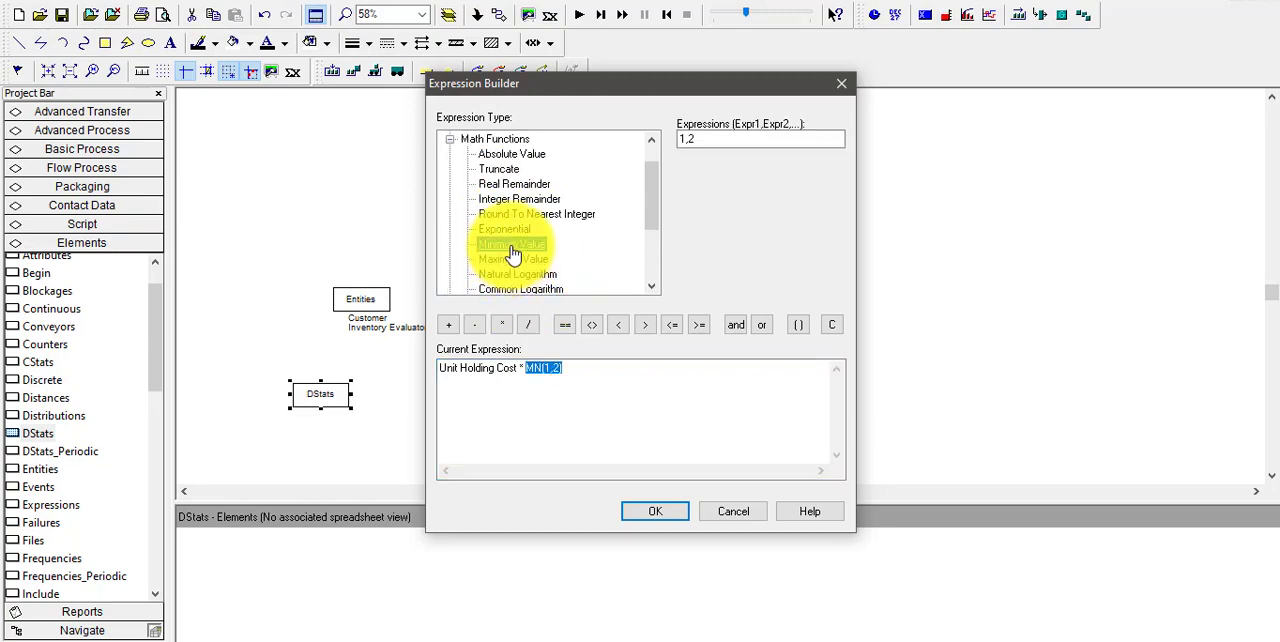
{"action": "left_click", "coordinate": [513, 260]}
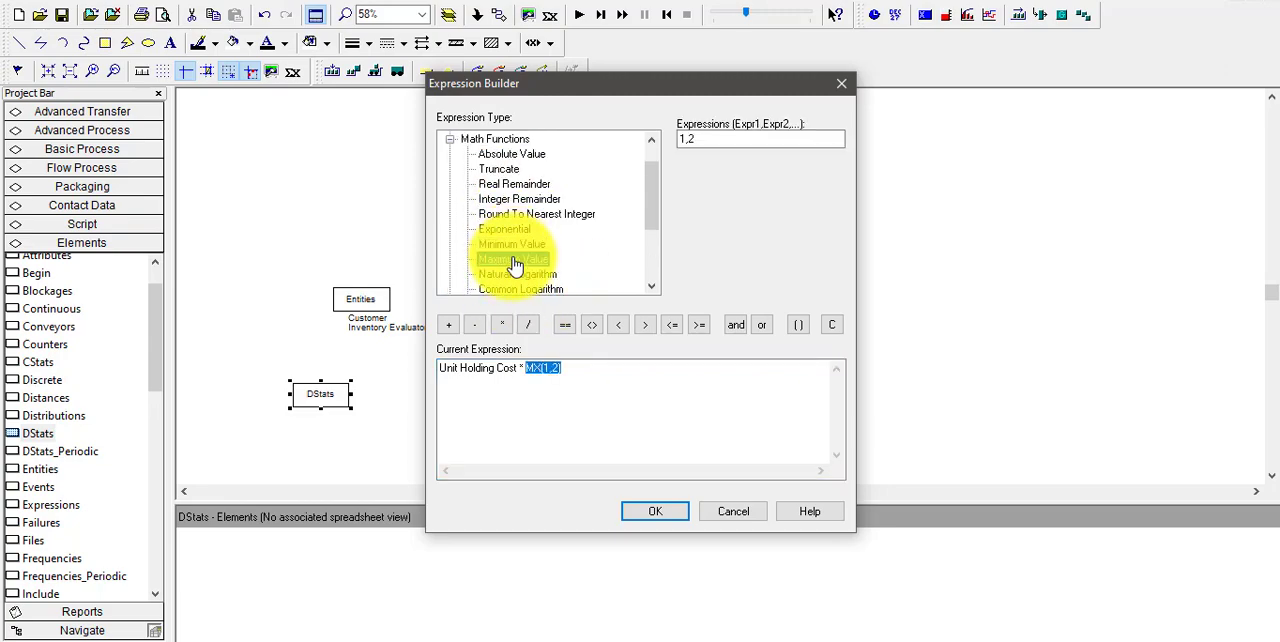
Replace the Maximum Value function's two arguments with the current value of Inventory Level and 0
{"action": "left_click", "coordinate": [548, 371]}
{"action": "key", "text": "BackSpace"}
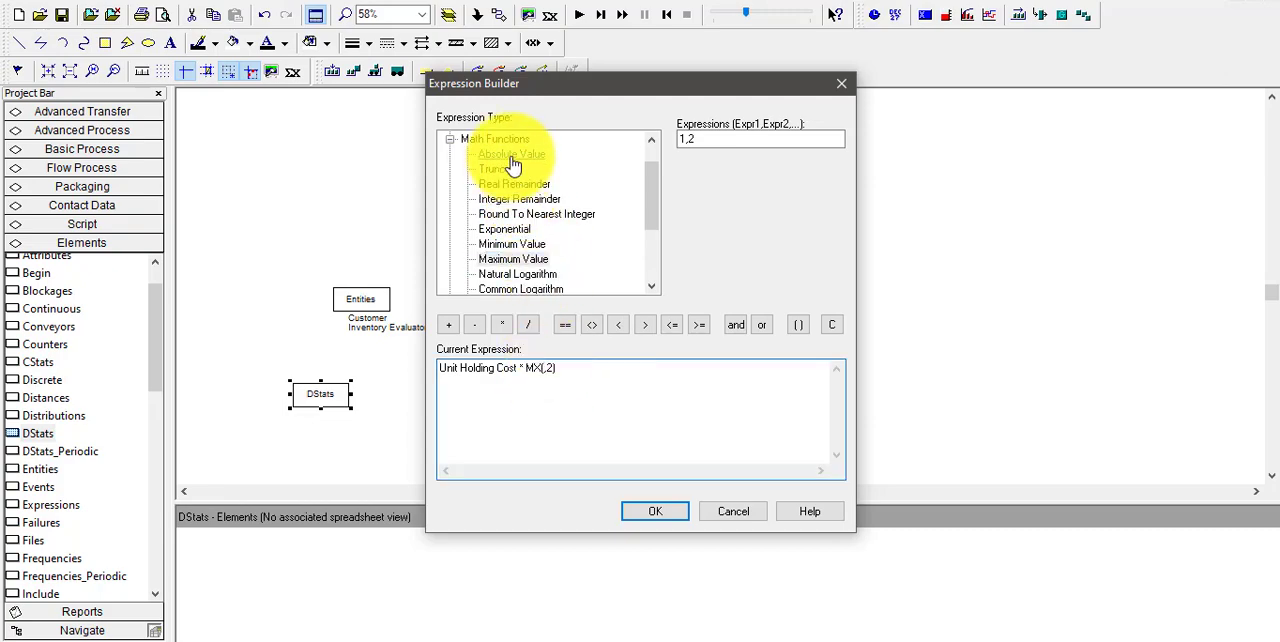
{"action": "left_click", "coordinate": [650, 147]}
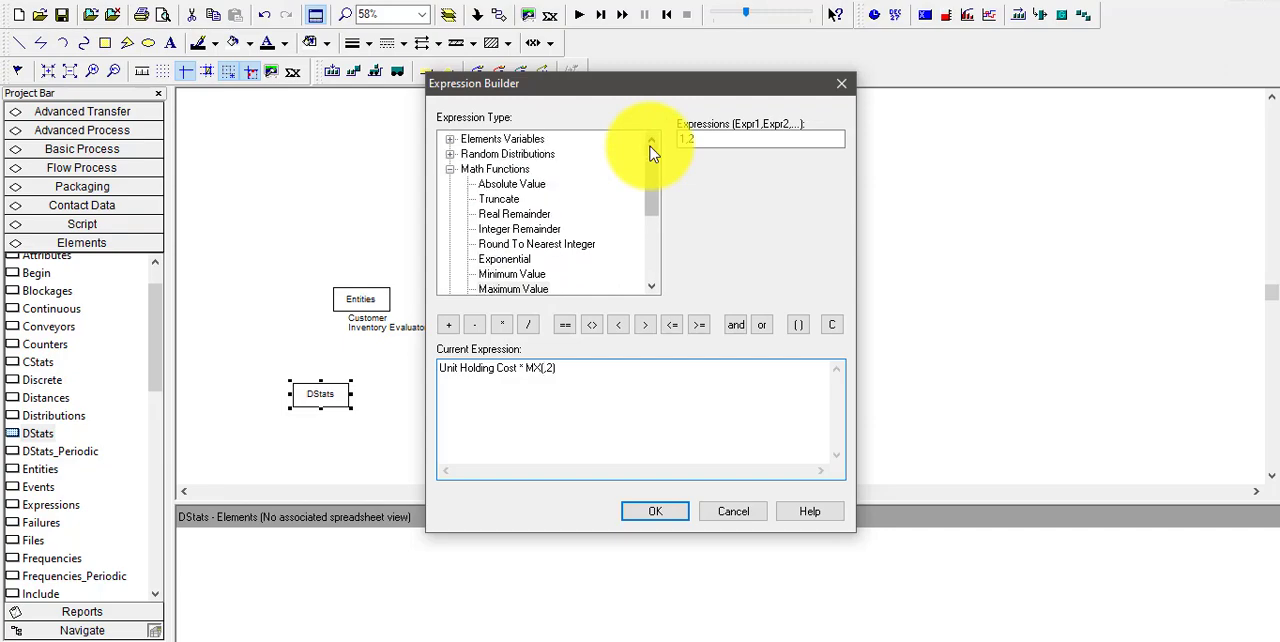
{"action": "left_click", "coordinate": [450, 141]}
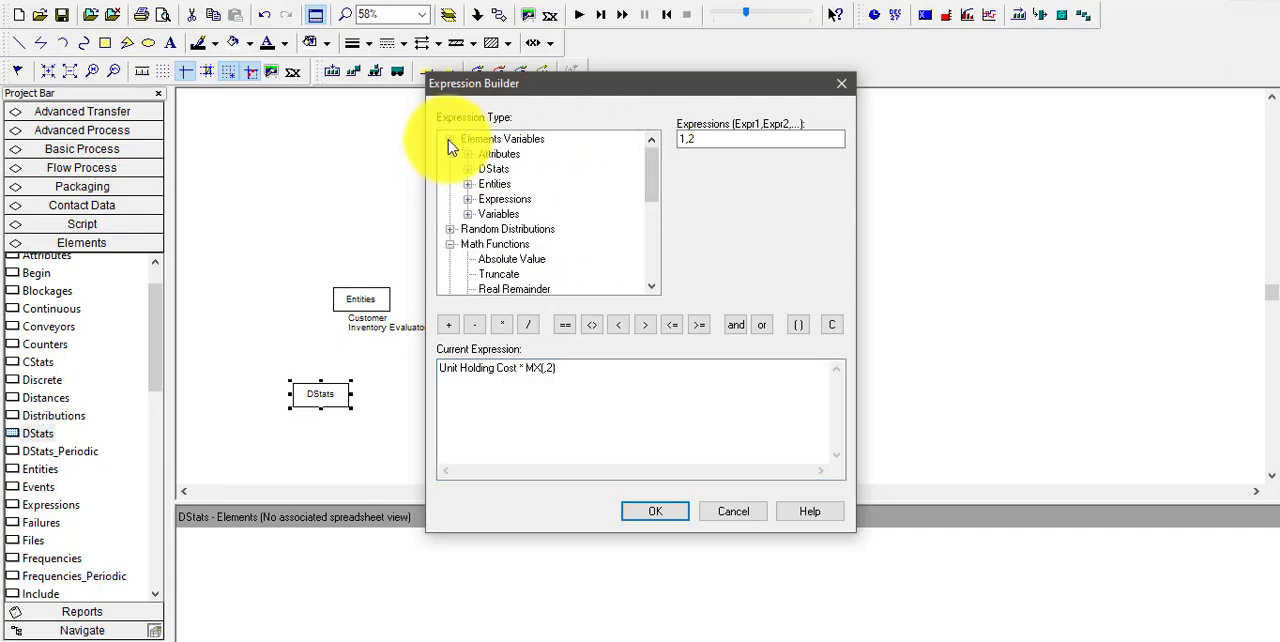
{"action": "double_click", "coordinate": [493, 215]}
{"action": "left_click", "coordinate": [524, 230]}
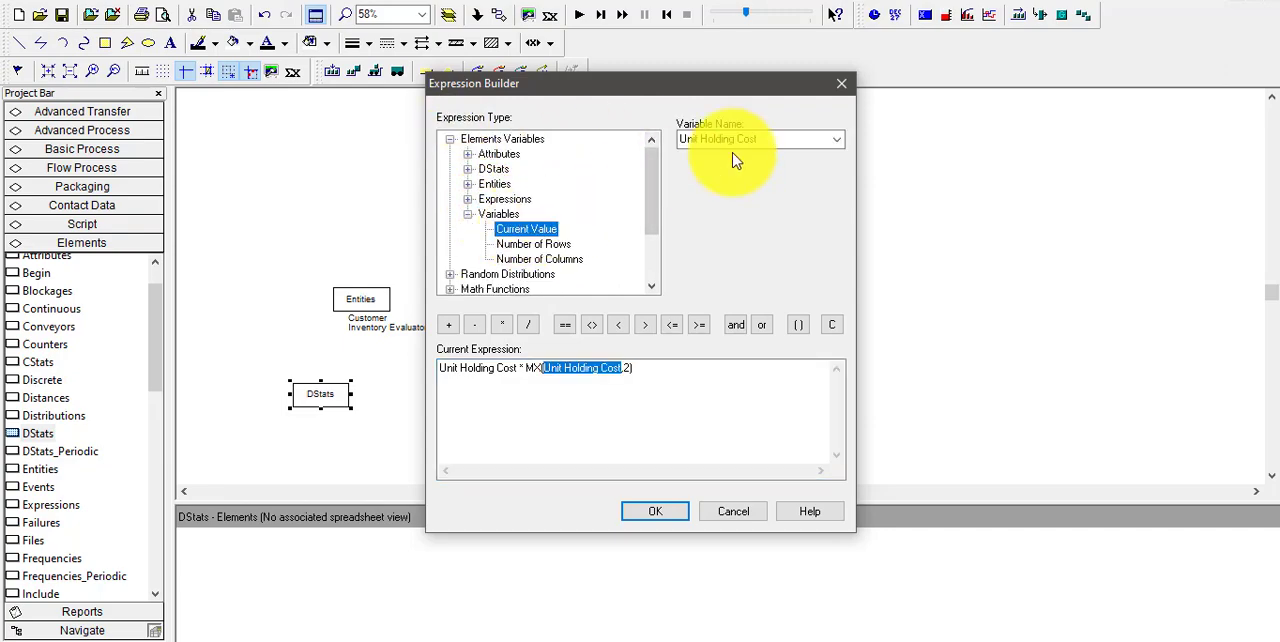
{"action": "left_click", "coordinate": [834, 139]}
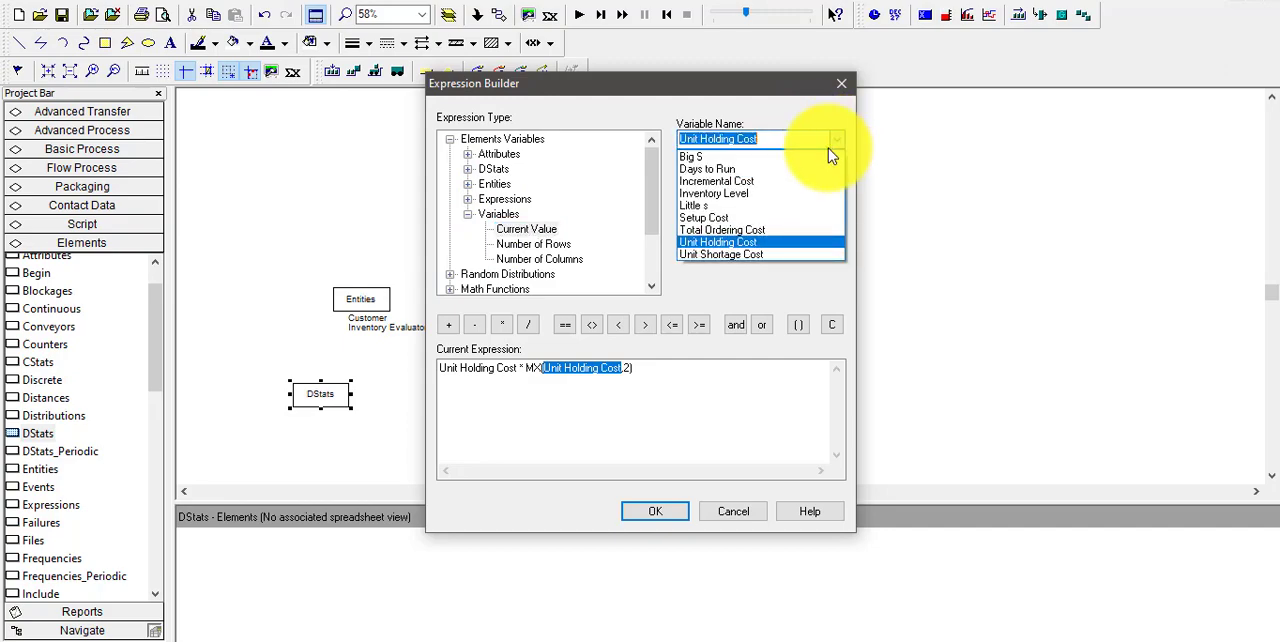
{"action": "left_click", "coordinate": [752, 193]}
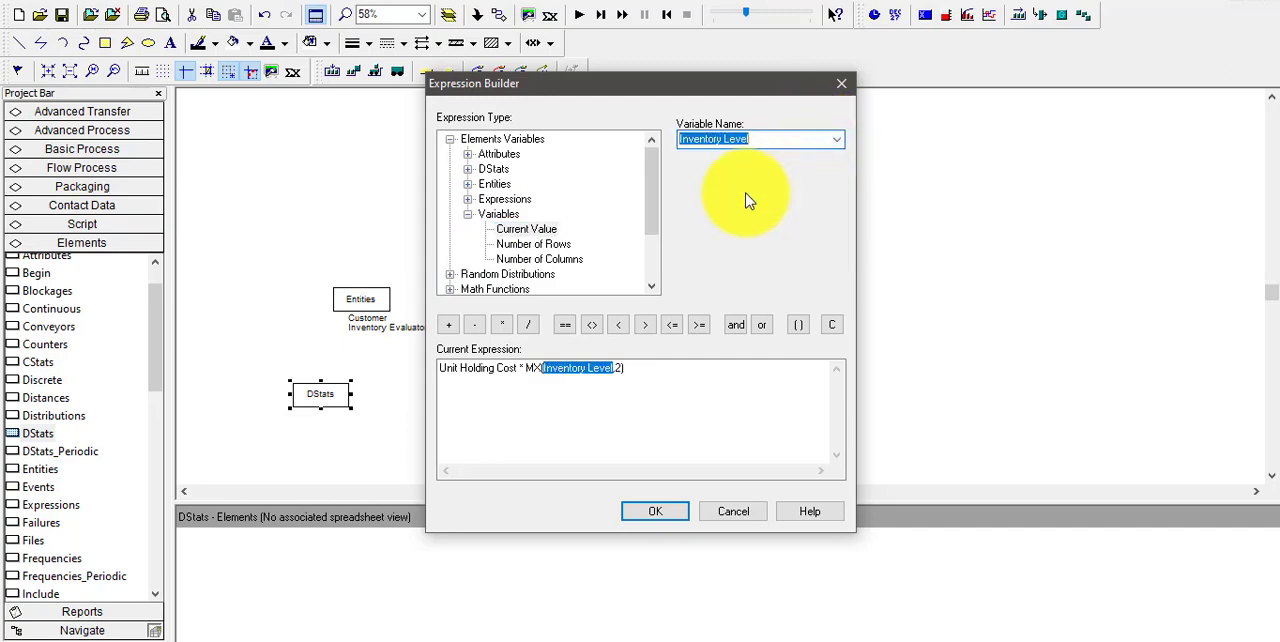
{"action": "left_click", "coordinate": [619, 371]}
{"action": "type", "text": ",0)"}
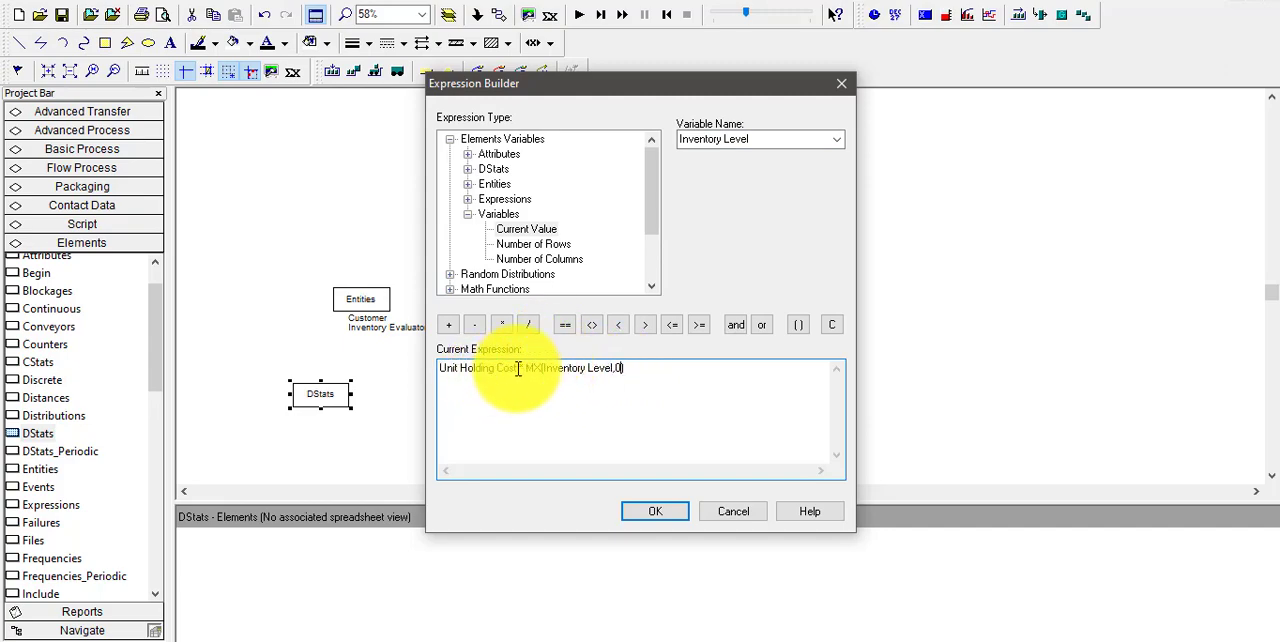
Replace the Unit Holding Cost factor at the start of the expression with the variable Unit Shortage Cost
{"action": "key", "text": "BackSpace"}
{"action": "key", "text": "BackSpace"}
{"action": "key", "text": "BackSpace"}
{"action": "key", "text": "BackSpace"}
{"action": "key", "text": "BackSpace"}
{"action": "key", "text": "BackSpace"}
{"action": "key", "text": "BackSpace"}
{"action": "key", "text": "BackSpace"}
{"action": "key", "text": "BackSpace"}
{"action": "key", "text": "BackSpace"}
{"action": "key", "text": "BackSpace"}
{"action": "key", "text": "BackSpace"}
{"action": "key", "text": "BackSpace"}
{"action": "key", "text": "BackSpace"}
{"action": "key", "text": "BackSpace"}
{"action": "key", "text": "BackSpace"}
{"action": "key", "text": "BackSpace"}
{"action": "key", "text": "BackSpace"}
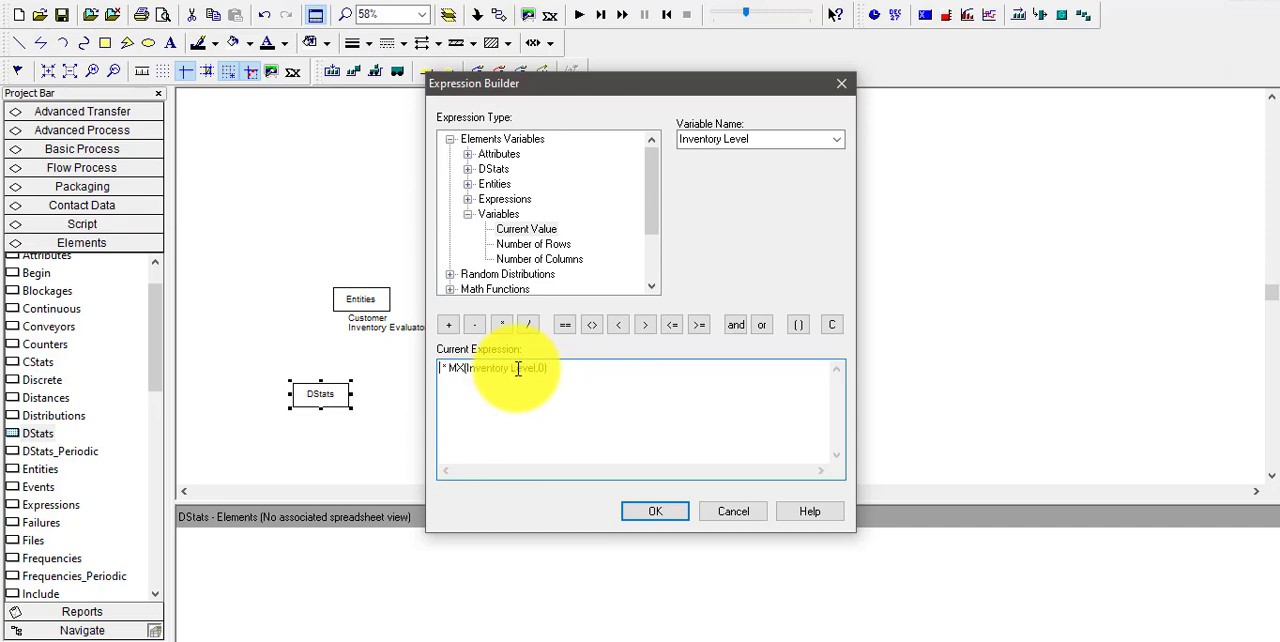
{"action": "left_click", "coordinate": [840, 139]}
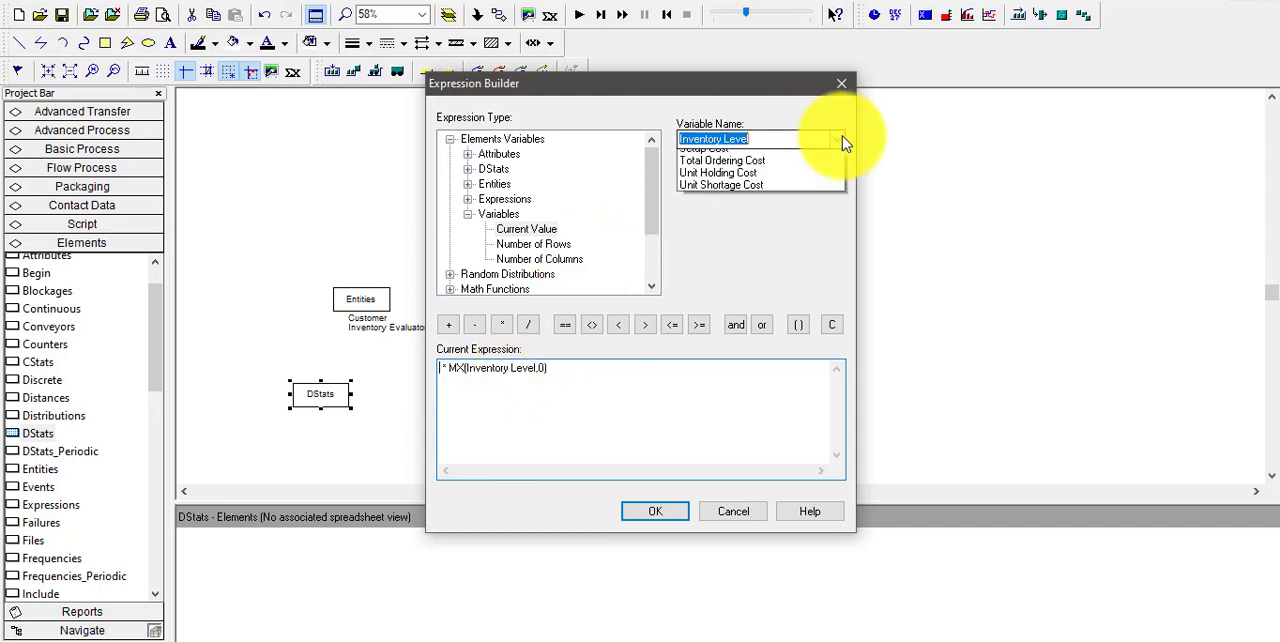
{"action": "left_click", "coordinate": [762, 256]}
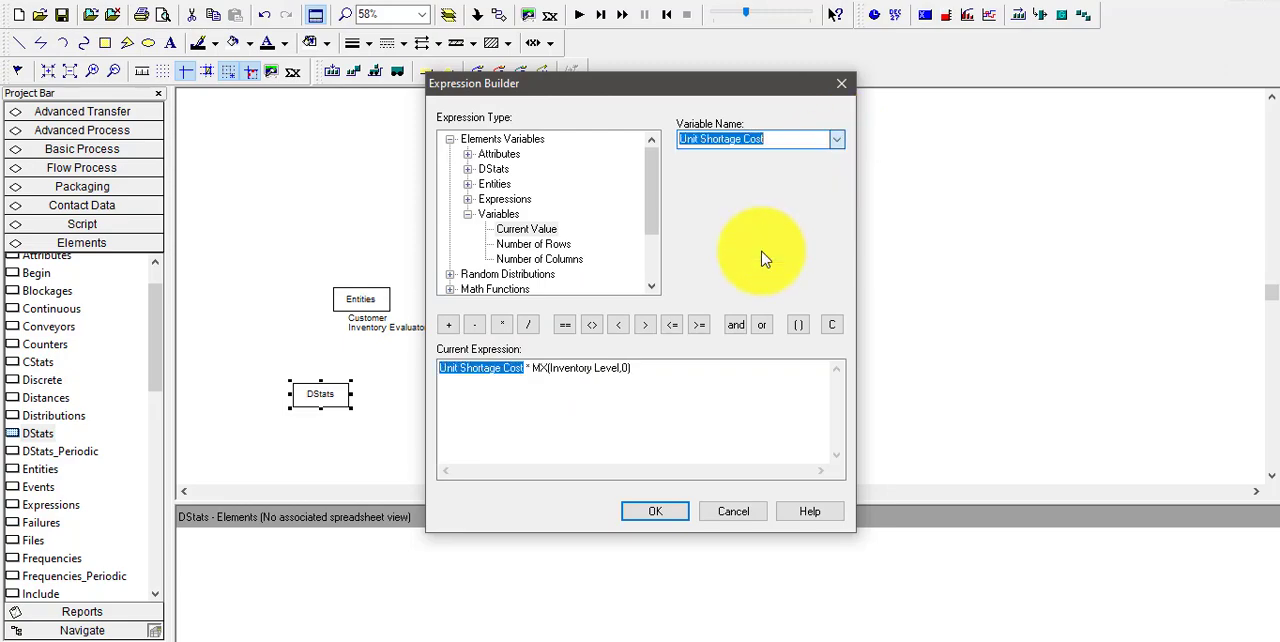
Negate Inventory Level inside the Maximum Value function and accept the expression and the Shortage Cost entry
{"action": "left_click", "coordinate": [557, 369]}
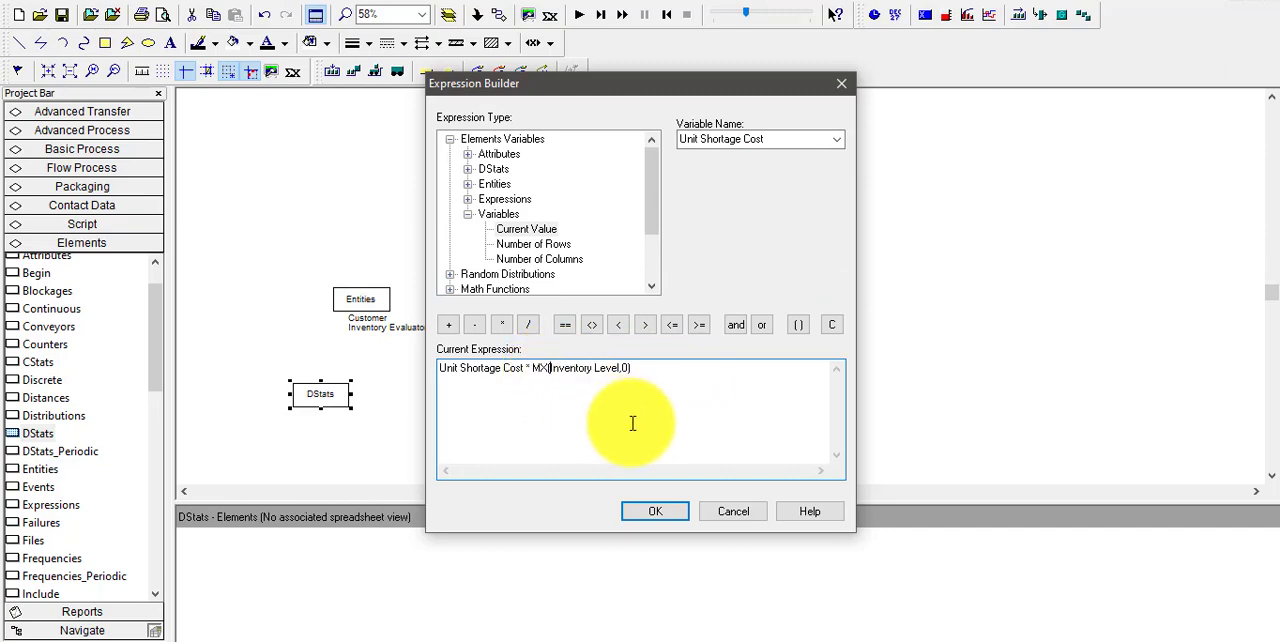
{"action": "type", "text": "-"}
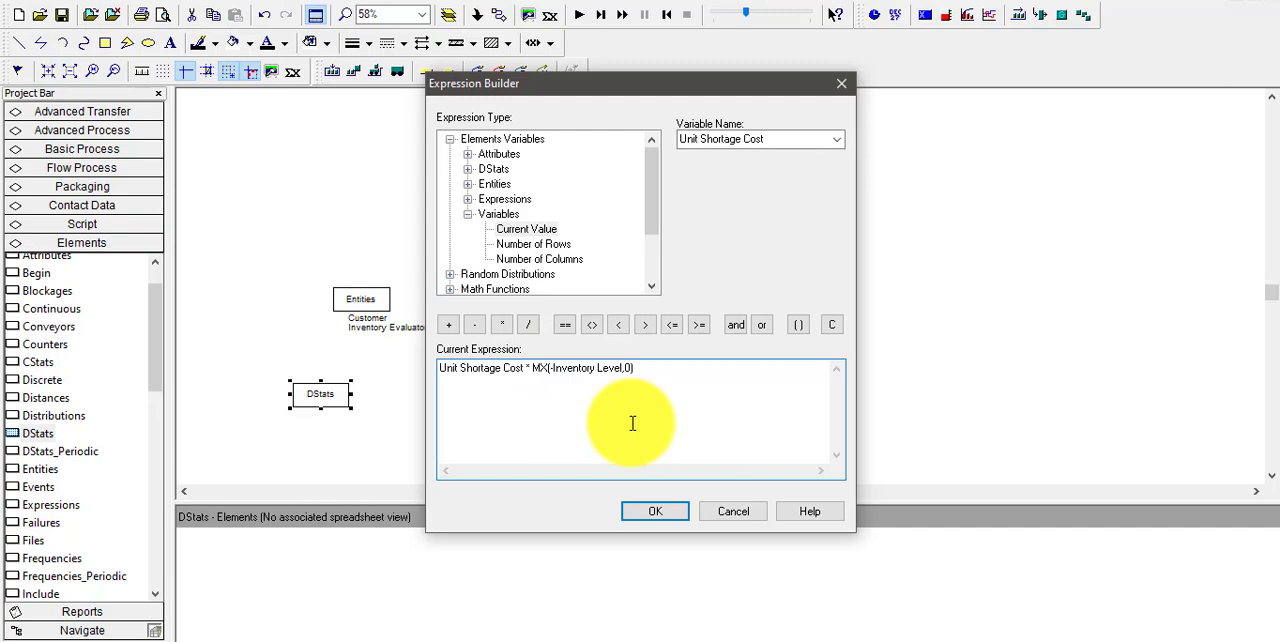
{"action": "left_click", "coordinate": [656, 513]}
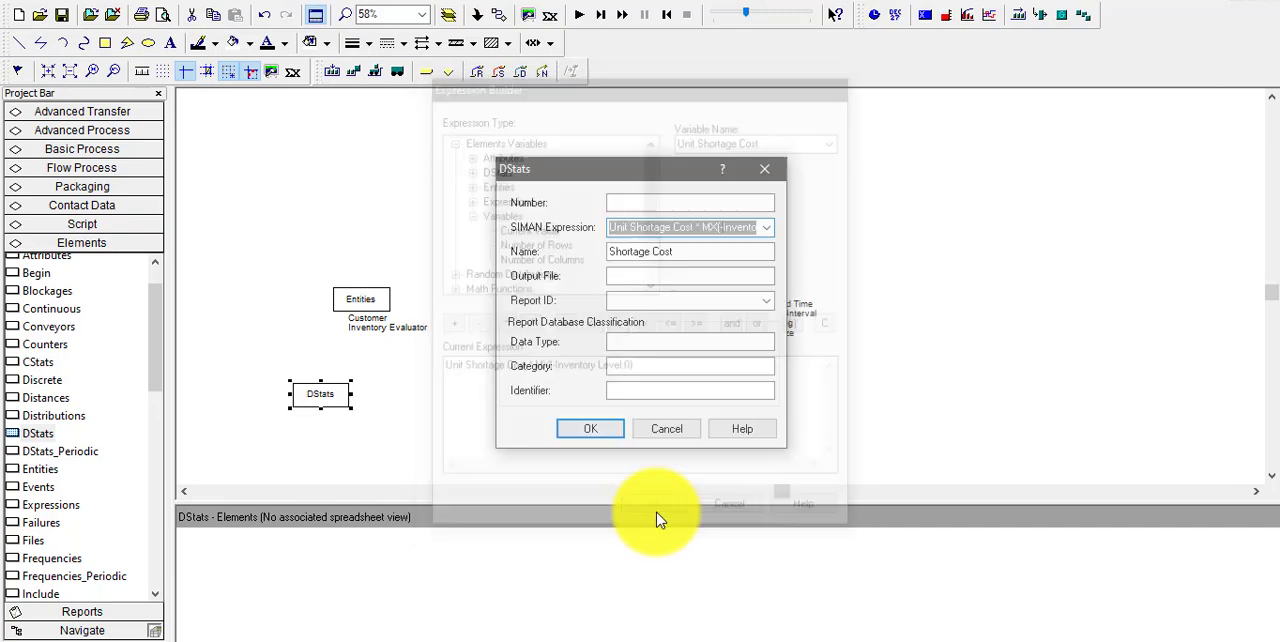
{"action": "left_click", "coordinate": [600, 437]}
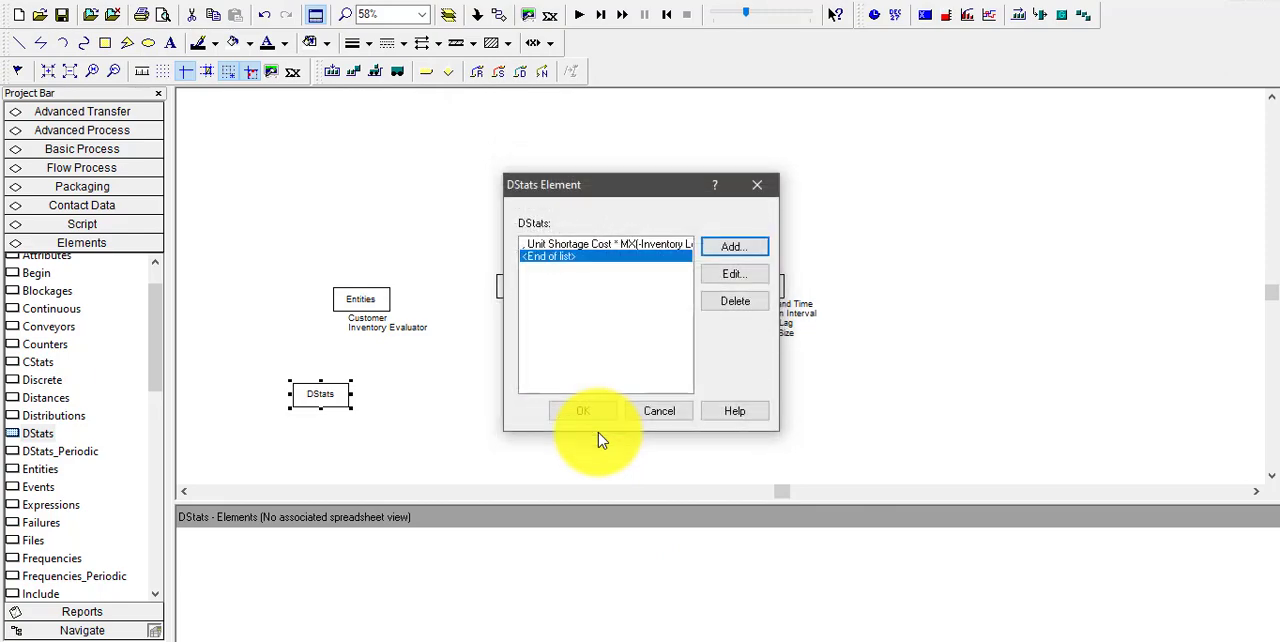
Add a DStats entry named Holding Cost and open the Expression Builder for its SIMAN expression
{"action": "left_click", "coordinate": [748, 250]}
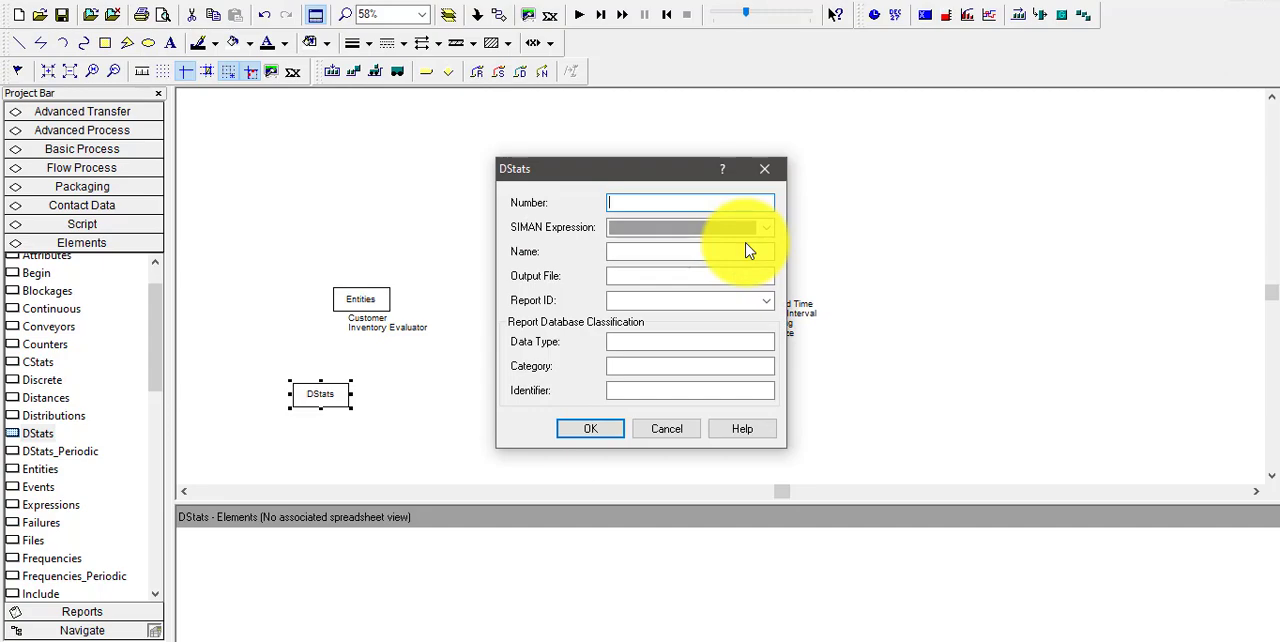
{"action": "left_click", "coordinate": [705, 254]}
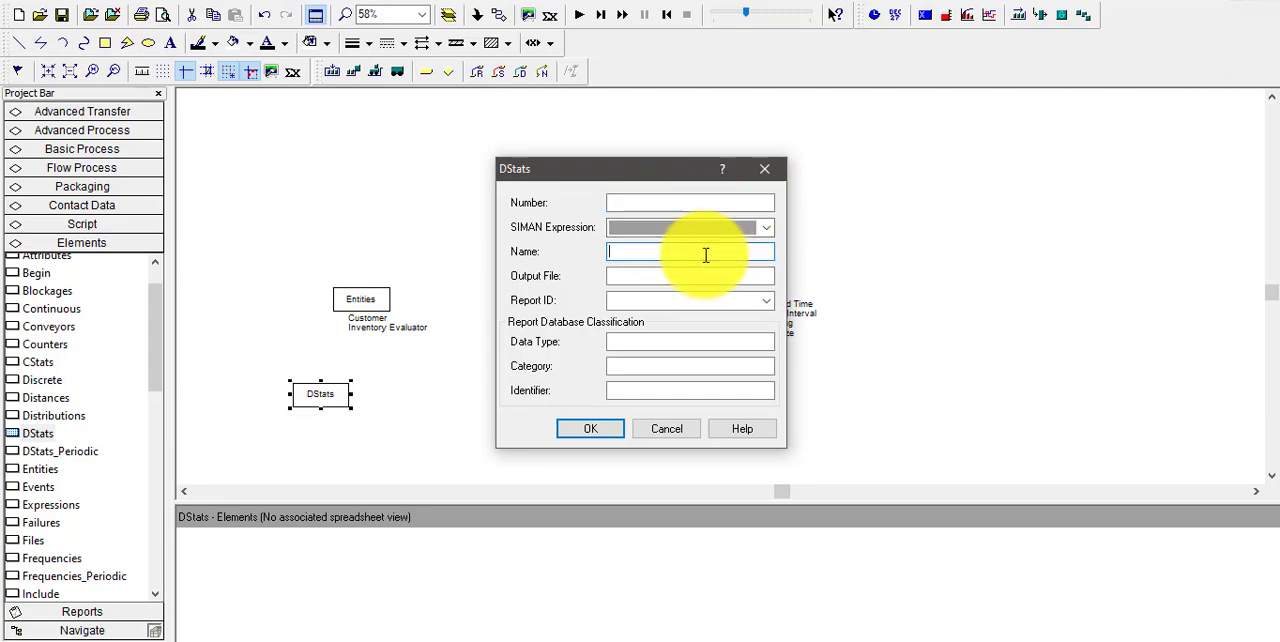
{"action": "type", "text": "Holding Cost"}
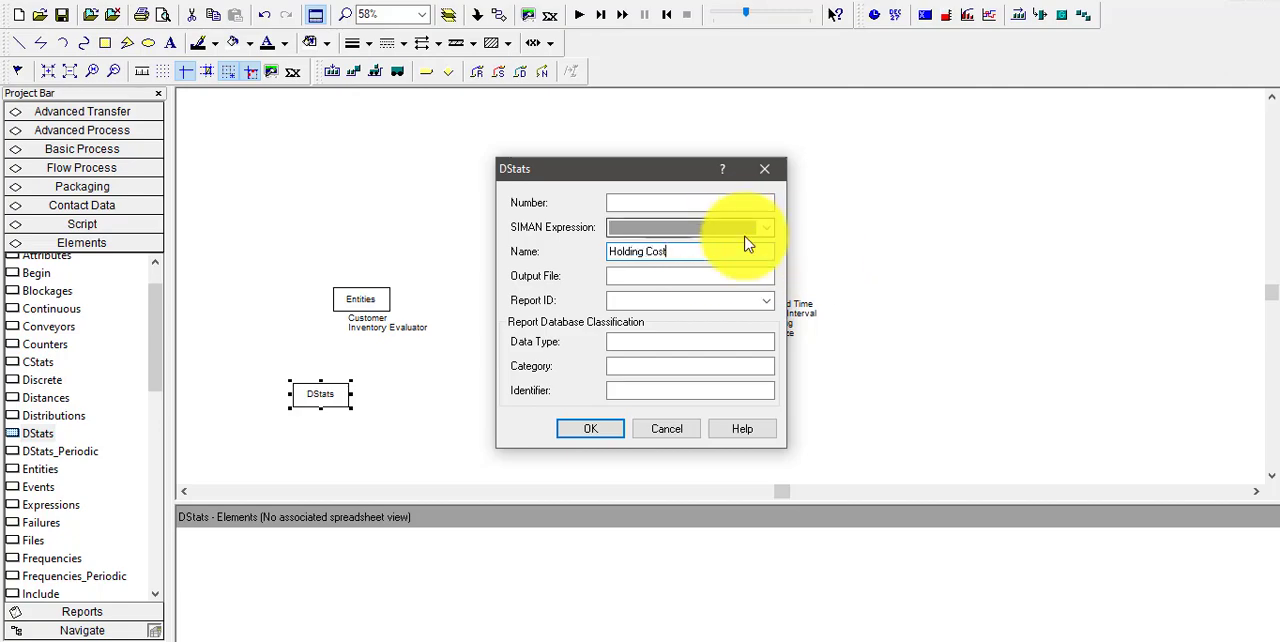
{"action": "right_click", "coordinate": [737, 229]}
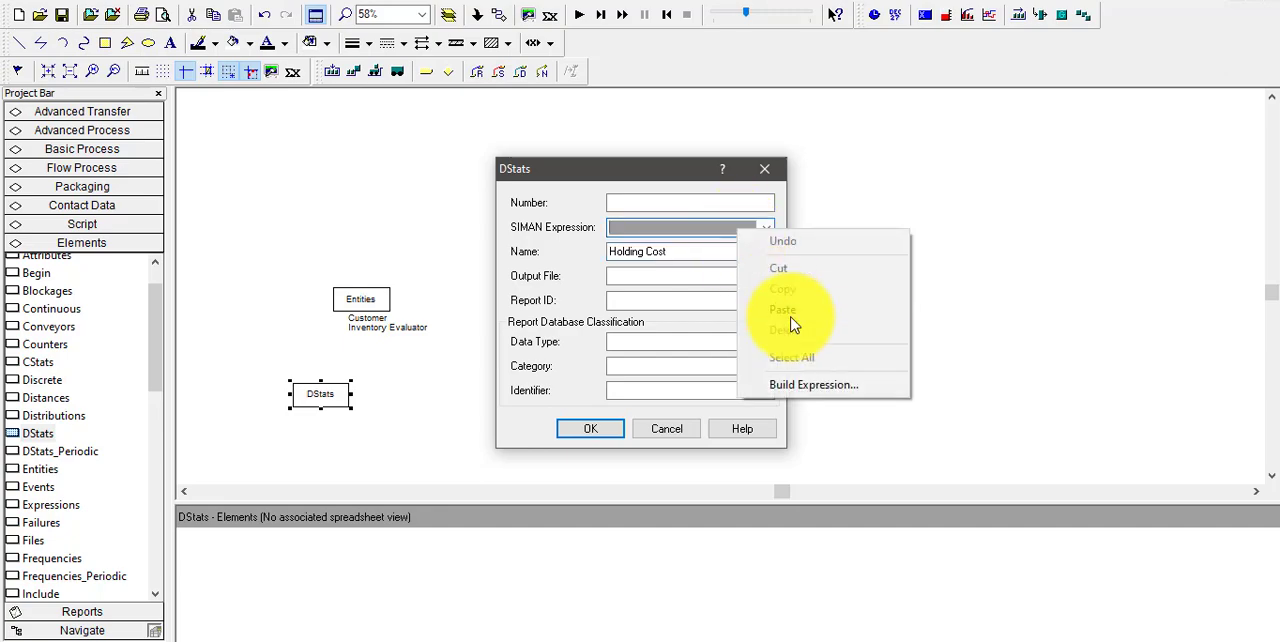
{"action": "left_click", "coordinate": [808, 388]}
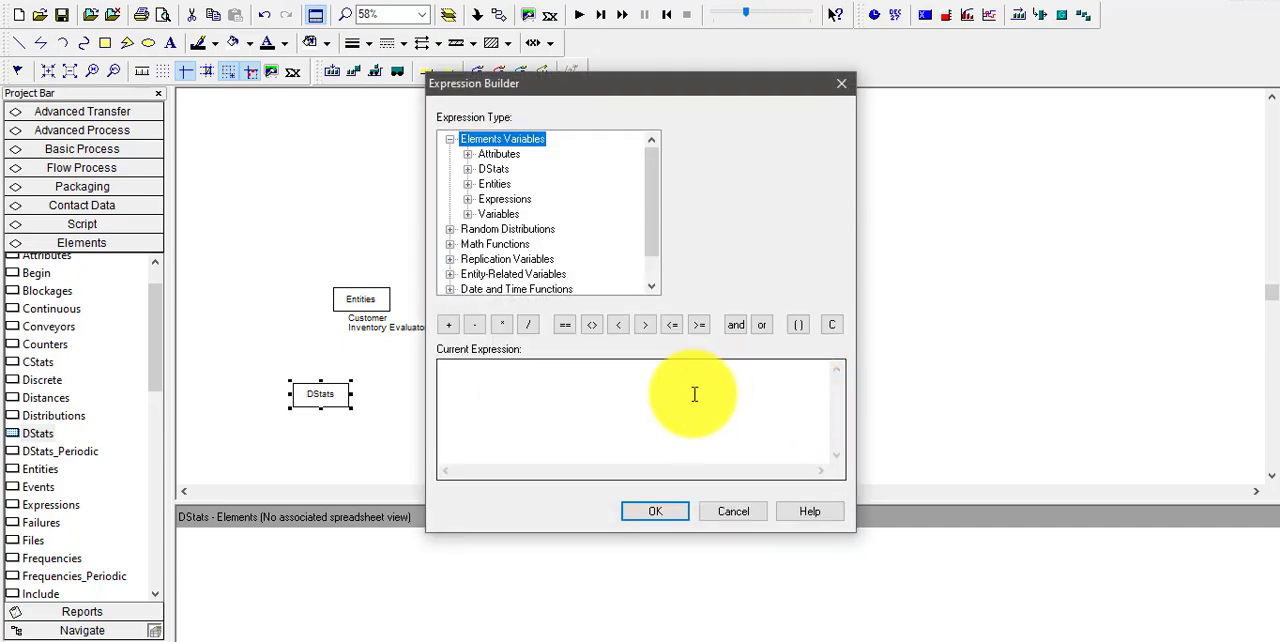
Start the Holding Cost expression as the variable Unit Holding Cost multiplied by the Maximum Value function
{"action": "double_click", "coordinate": [499, 215]}
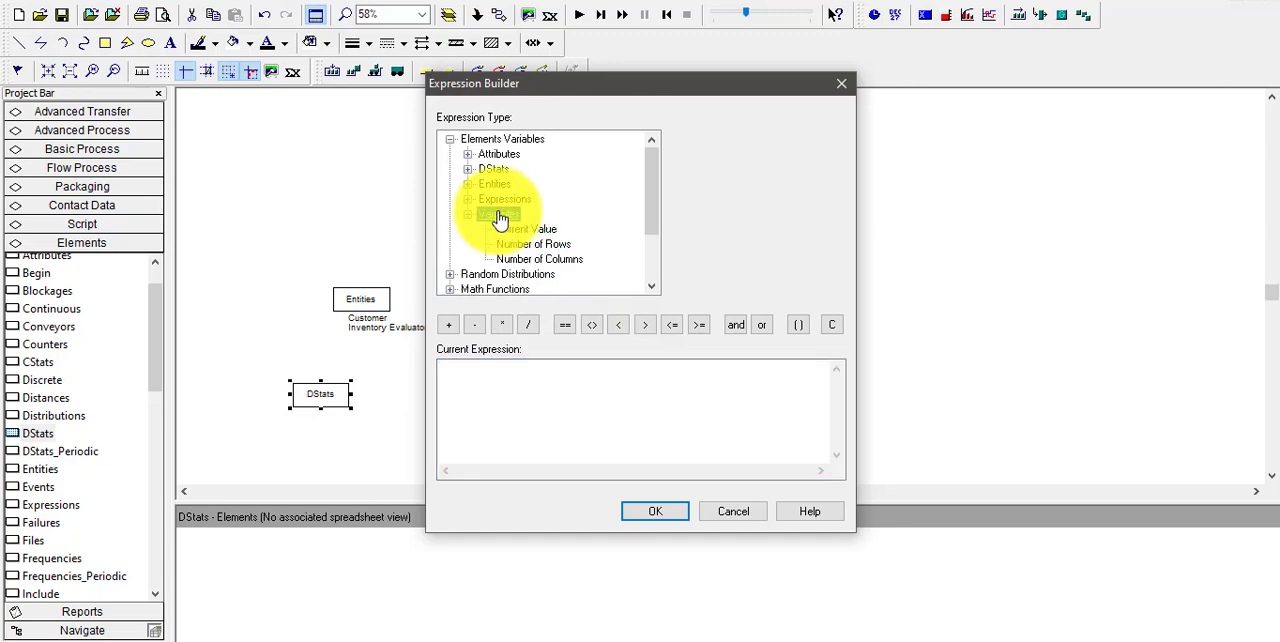
{"action": "left_click", "coordinate": [526, 229]}
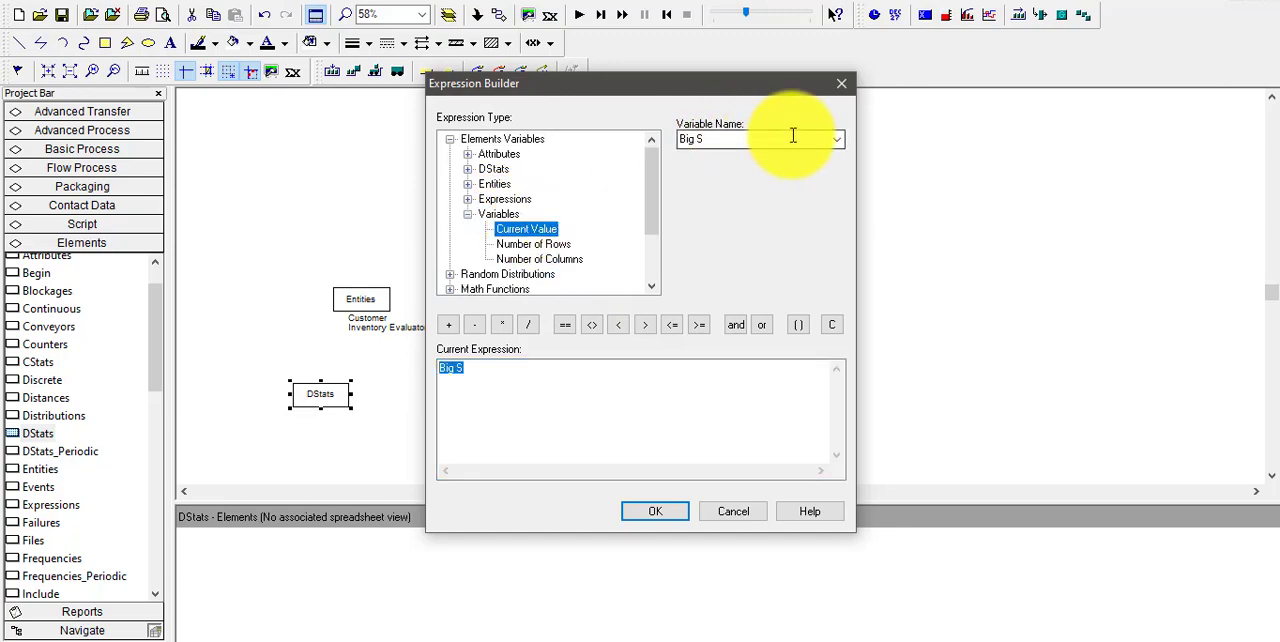
{"action": "left_click", "coordinate": [834, 140]}
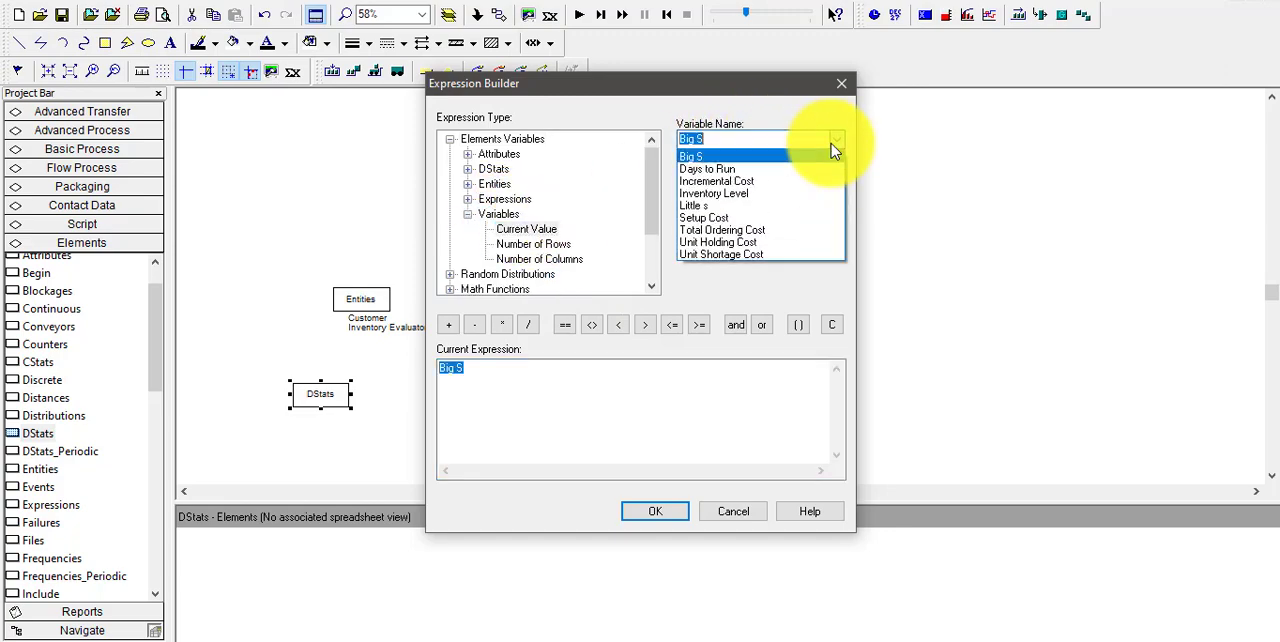
{"action": "left_click", "coordinate": [751, 246]}
{"action": "left_click", "coordinate": [504, 327]}
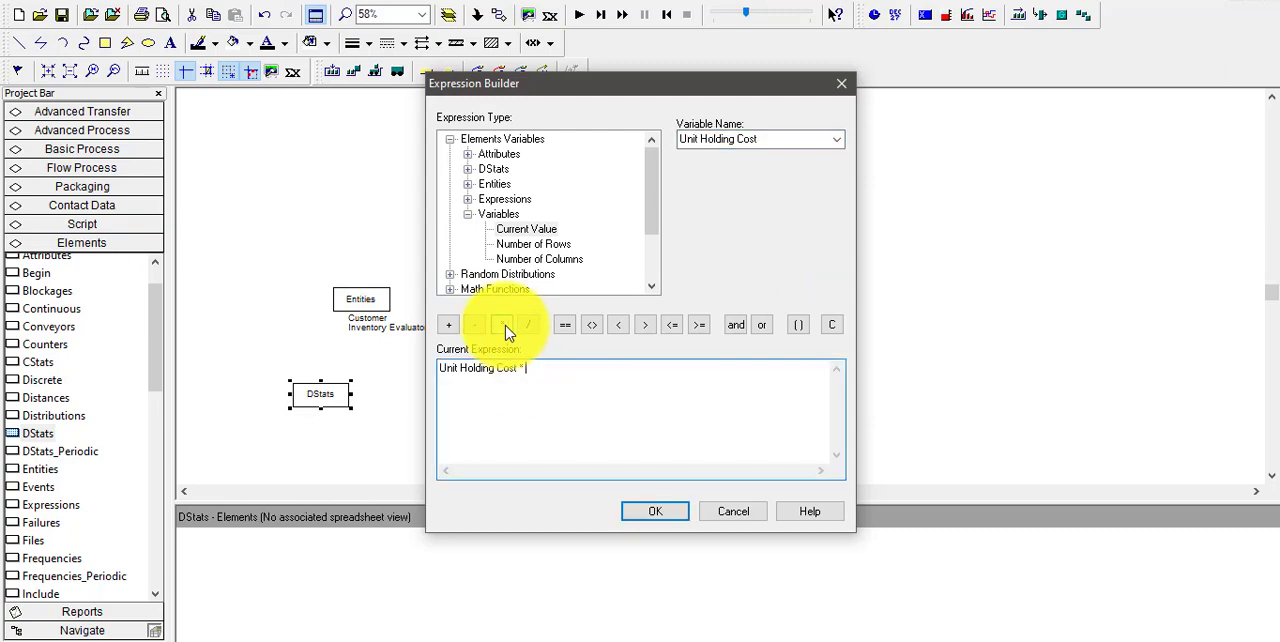
{"action": "left_click", "coordinate": [651, 286]}
{"action": "left_click", "coordinate": [651, 286]}
{"action": "left_click", "coordinate": [651, 286]}
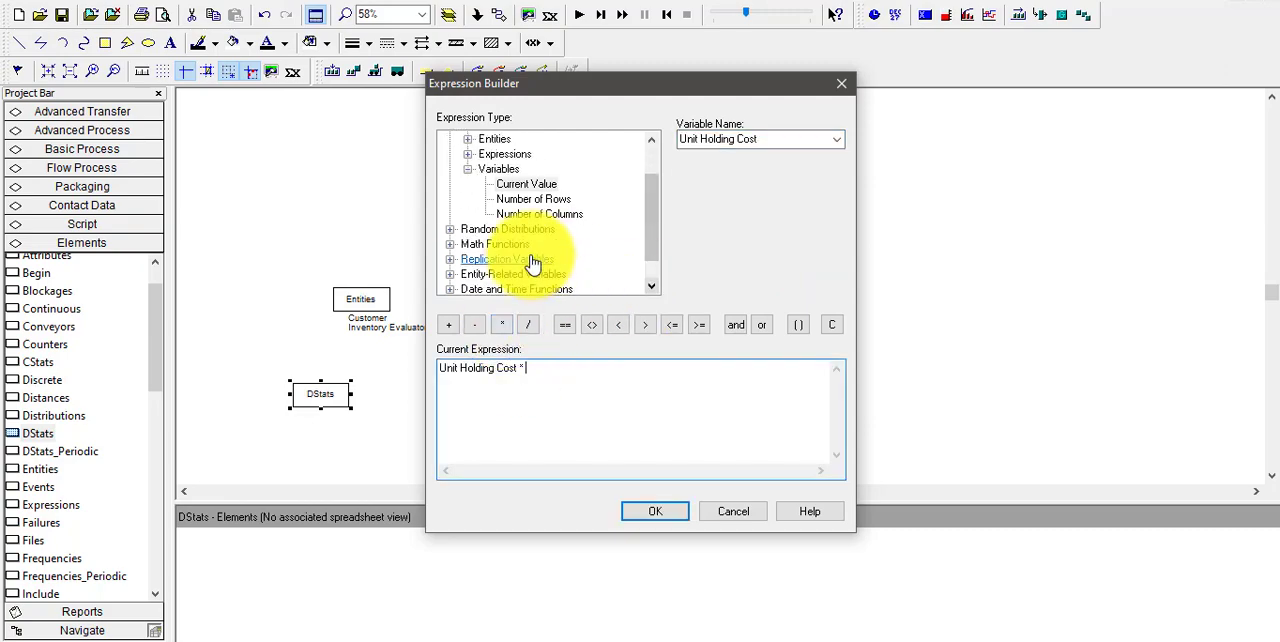
{"action": "double_click", "coordinate": [510, 246]}
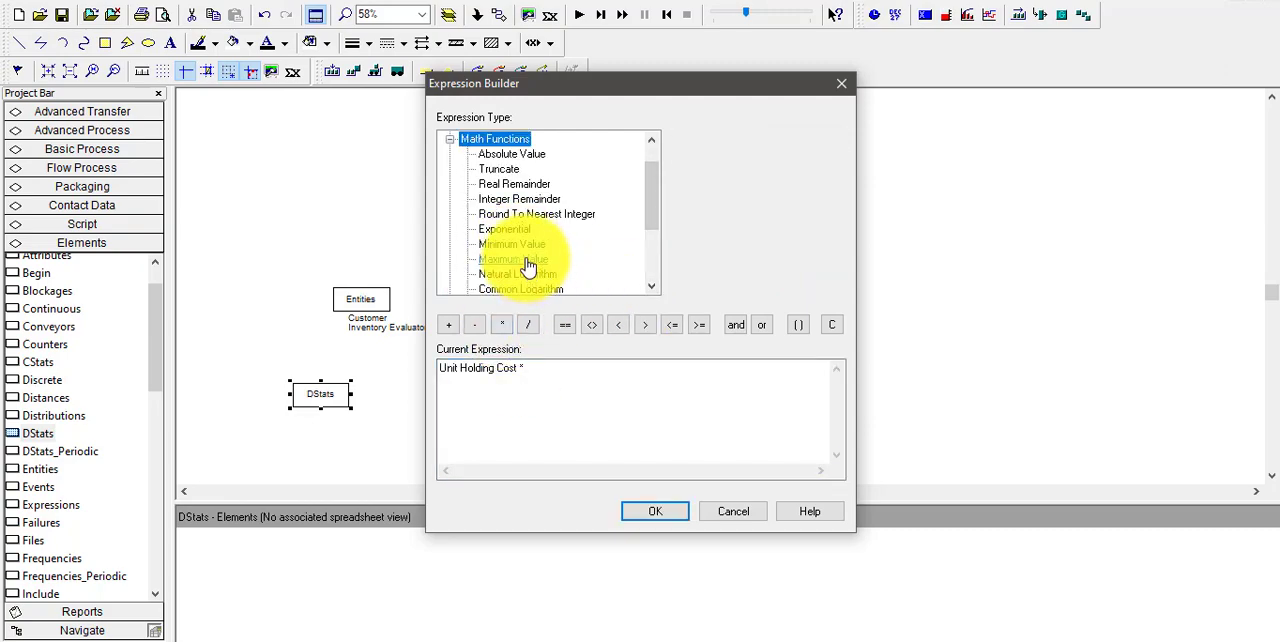
{"action": "left_click", "coordinate": [527, 260]}
Replace the first argument of the Maximum Value function with the current value of the variable Inventory Level
{"action": "left_click", "coordinate": [551, 372]}
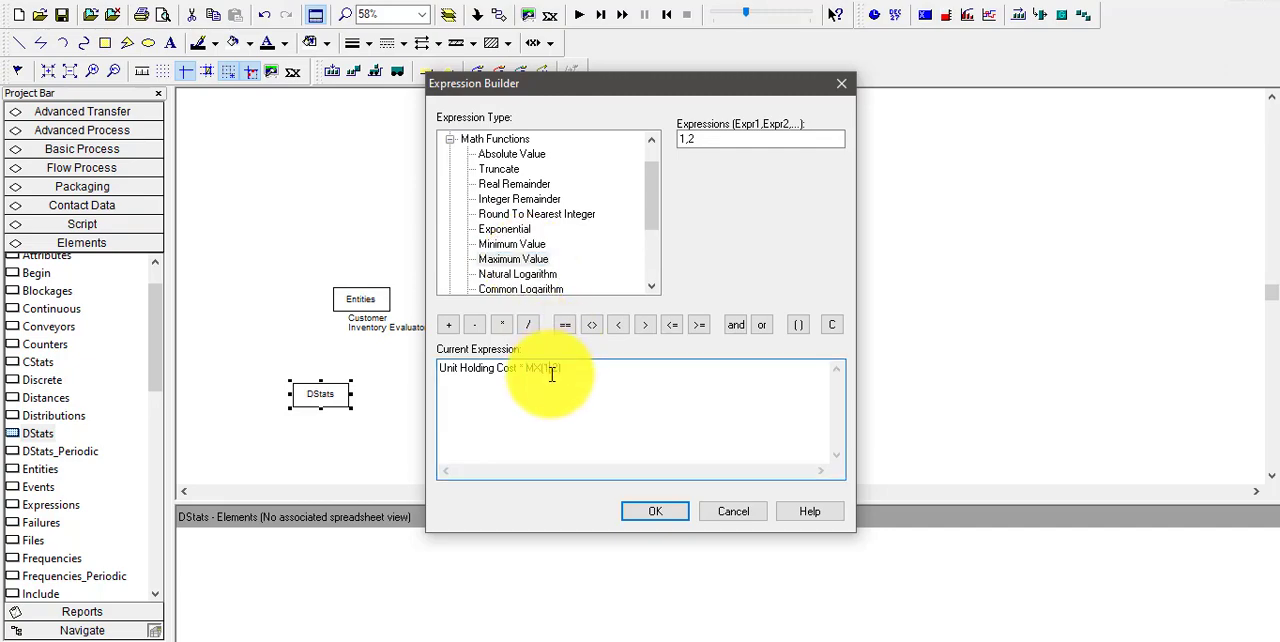
{"action": "key", "text": "BackSpace"}
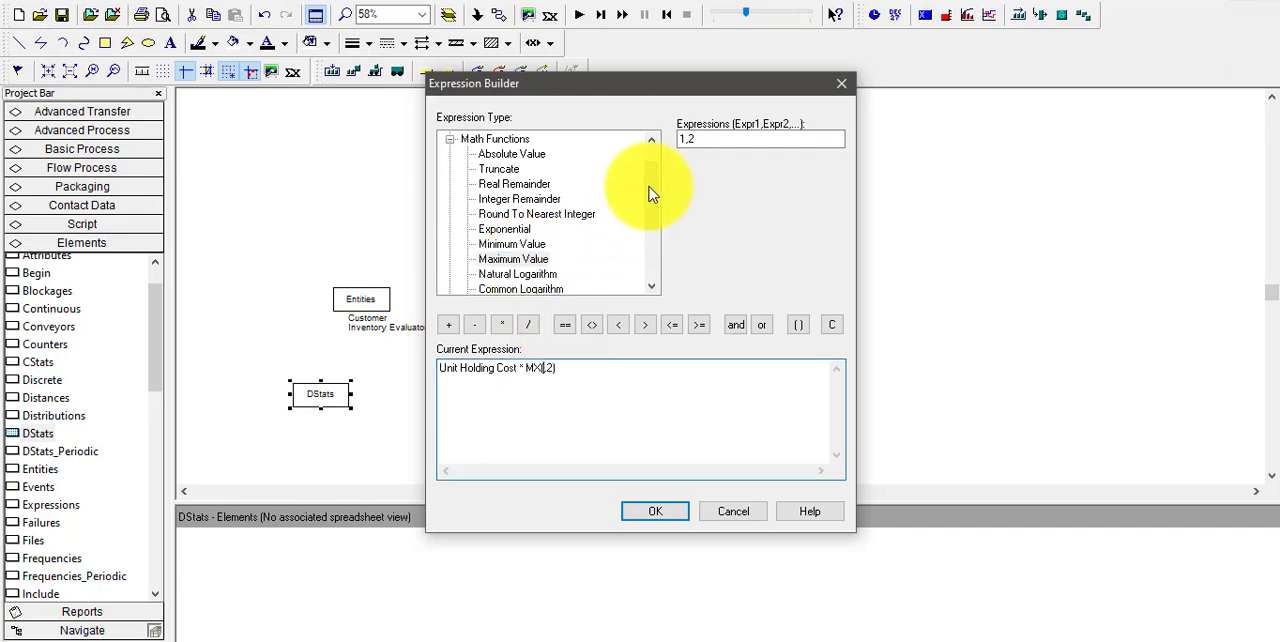
{"action": "double_click", "coordinate": [650, 140]}
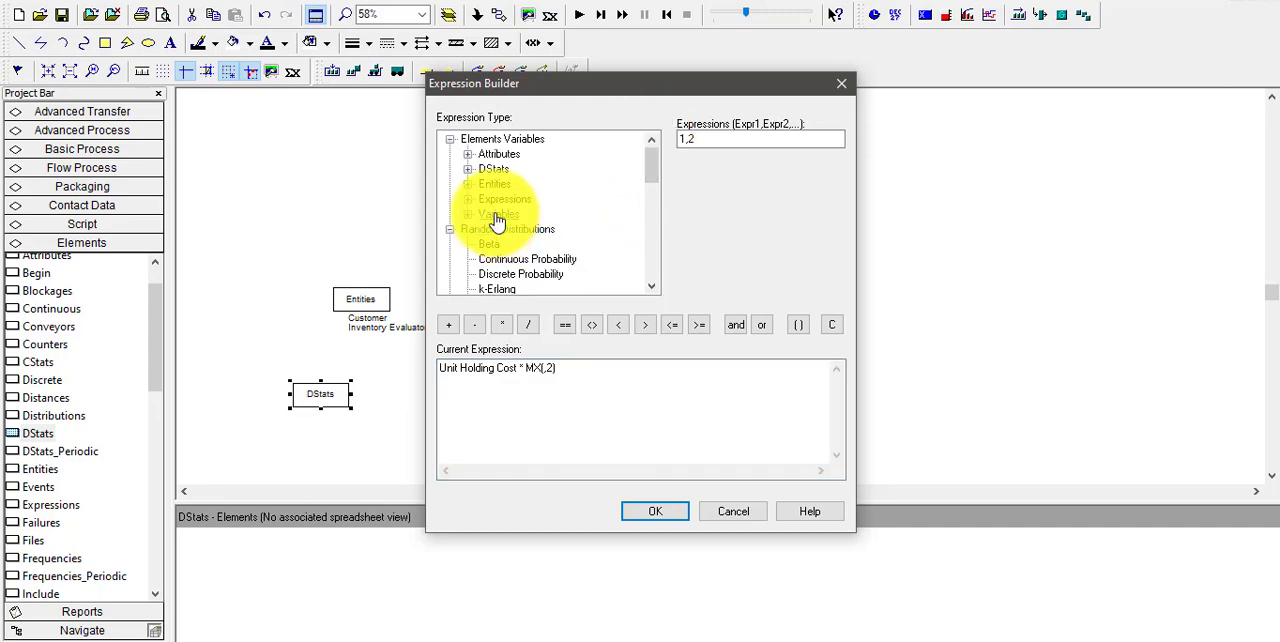
{"action": "double_click", "coordinate": [495, 215]}
{"action": "left_click", "coordinate": [526, 229]}
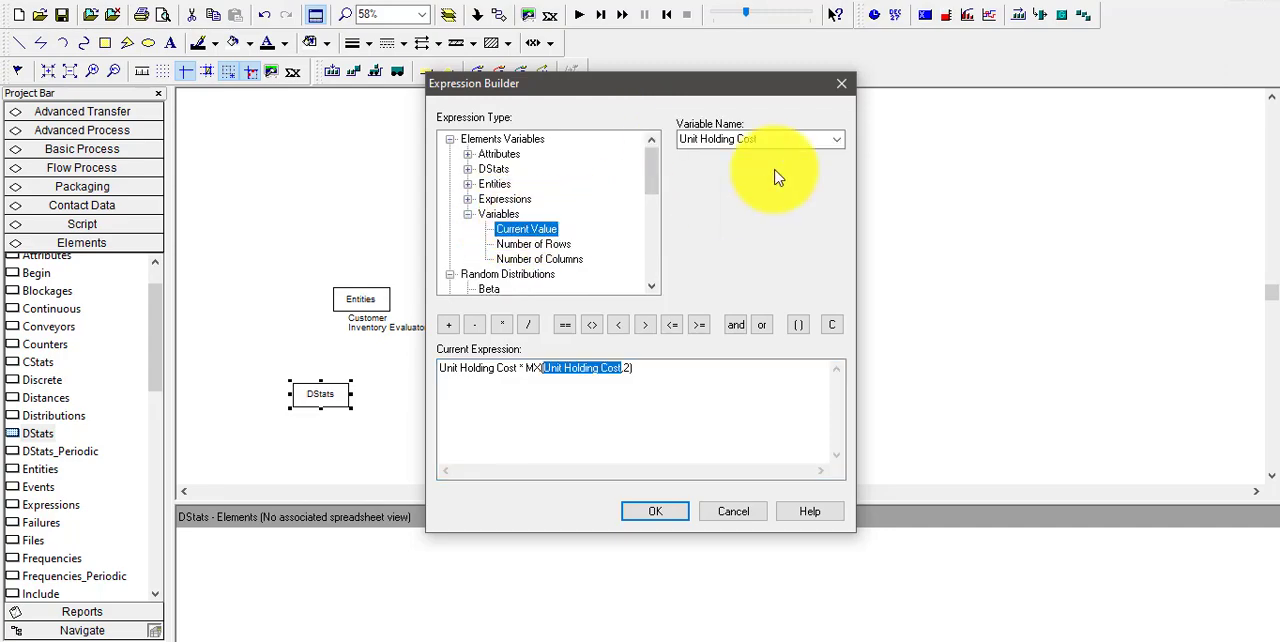
{"action": "left_click", "coordinate": [833, 141]}
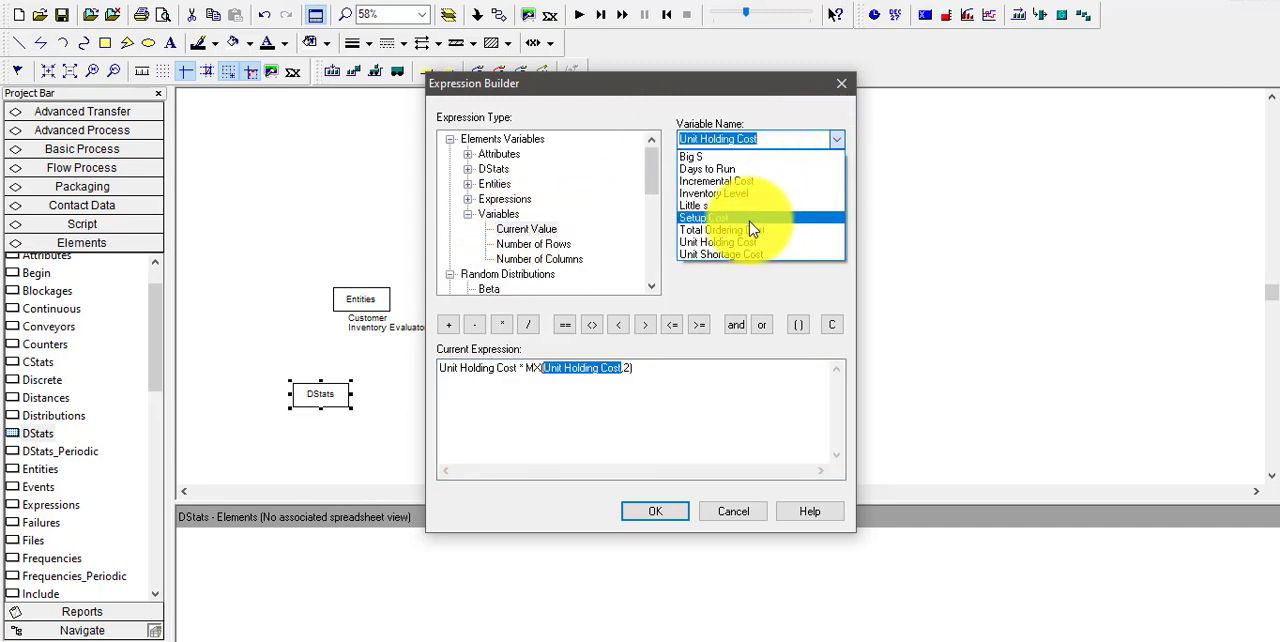
{"action": "left_click", "coordinate": [726, 192]}
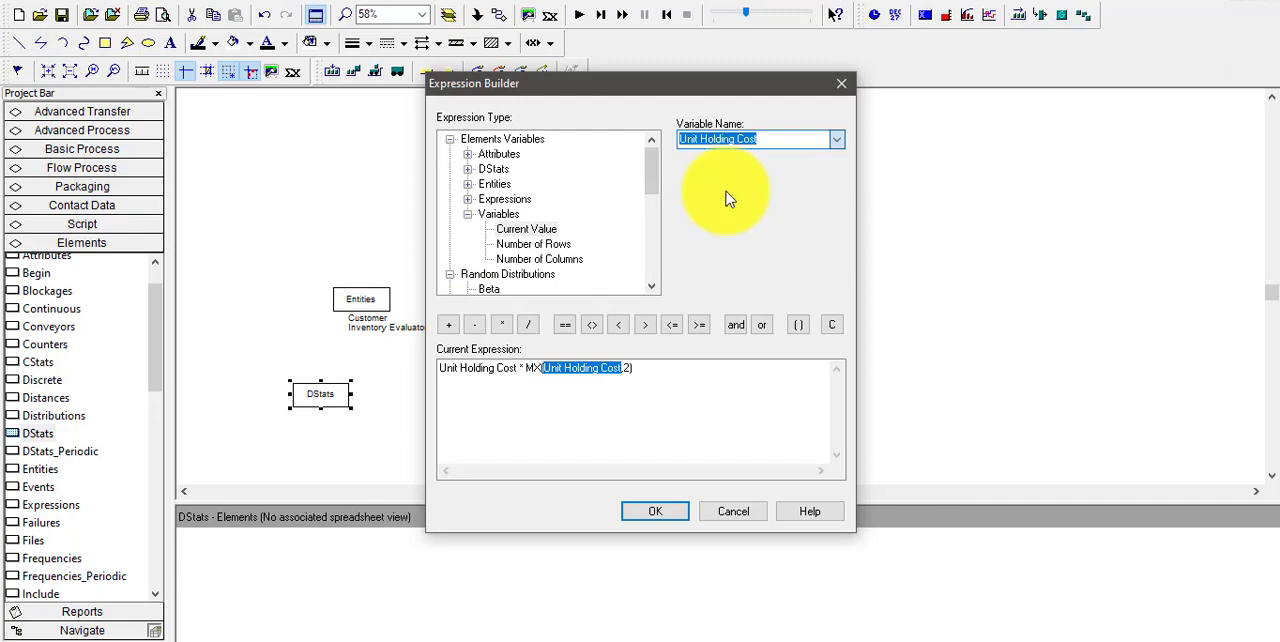
Set the Maximum Value function's second argument to 0 and accept the expression and the Holding Cost entry
{"action": "left_click", "coordinate": [619, 369]}
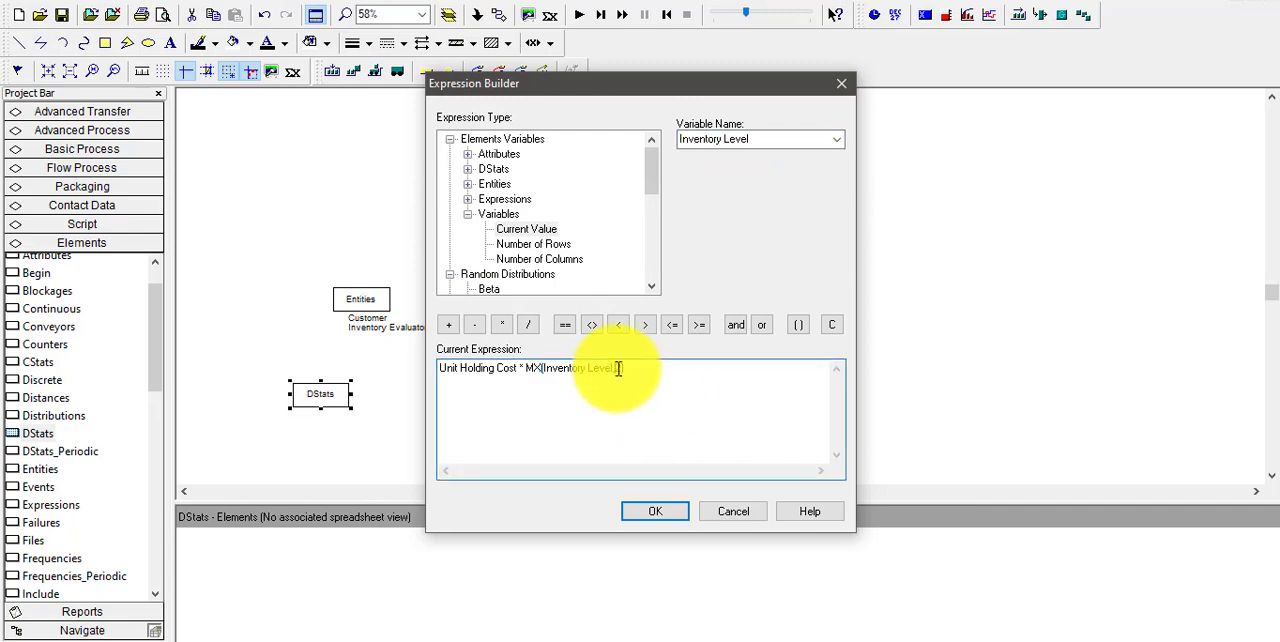
{"action": "left_click", "coordinate": [622, 369]}
{"action": "key", "text": "BackSpace"}
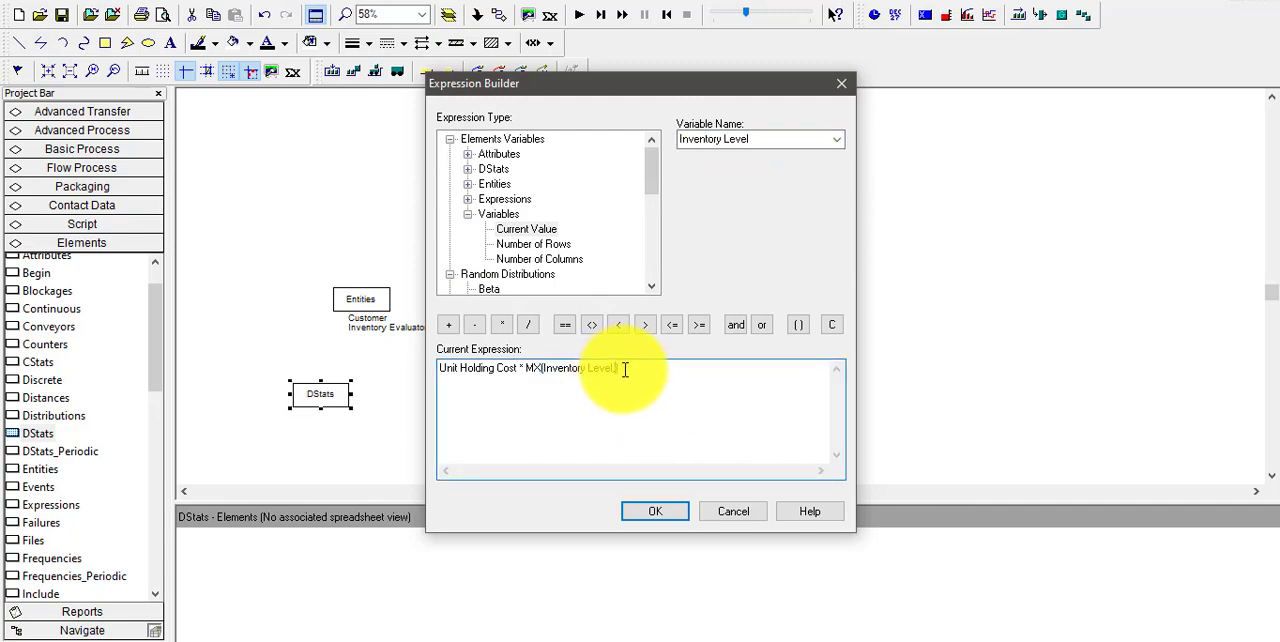
{"action": "type", "text": "0"}
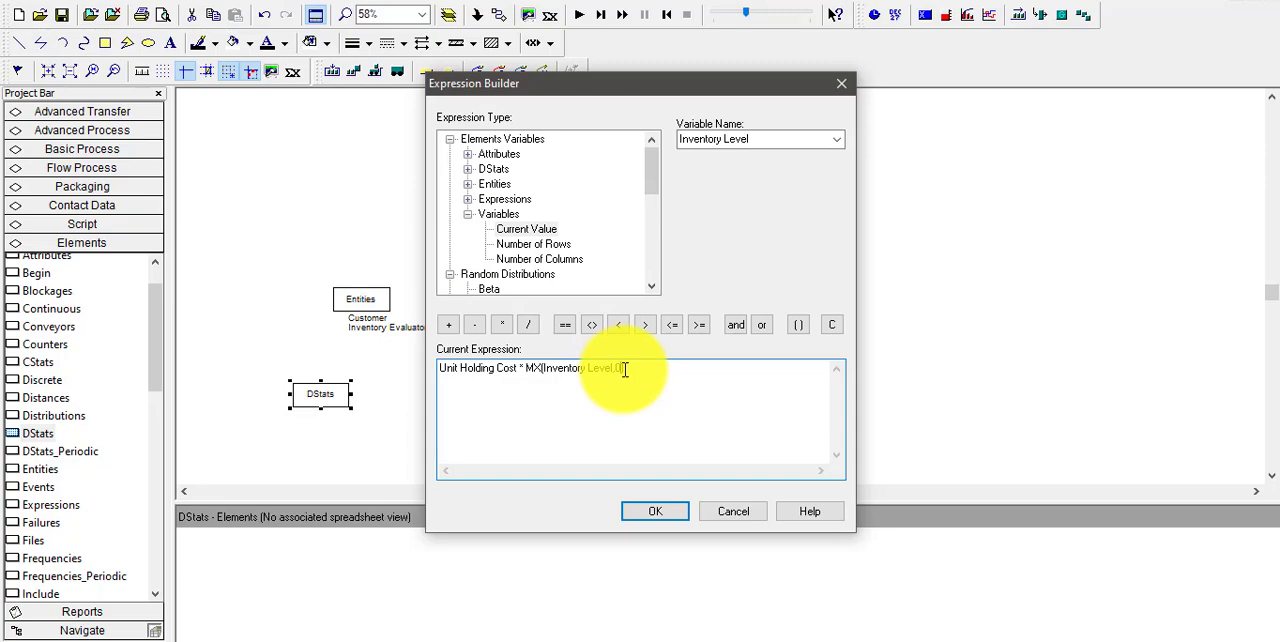
{"action": "left_click", "coordinate": [656, 509]}
{"action": "left_click", "coordinate": [612, 430]}
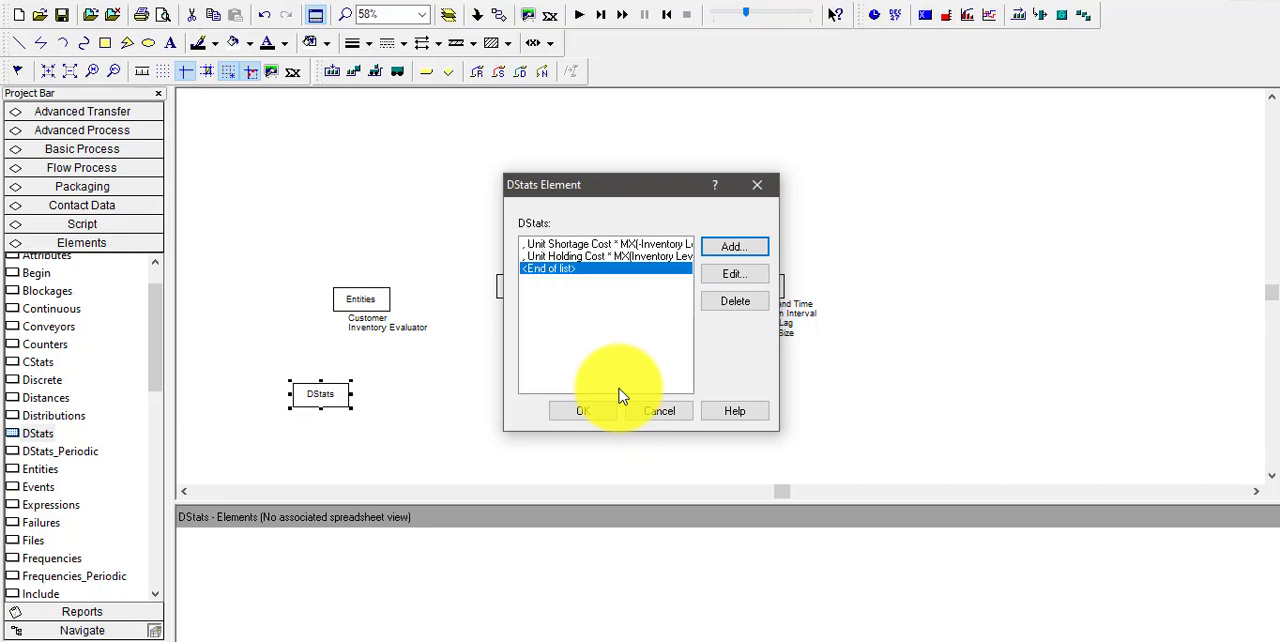
Reopen the Holding Cost DStats entry and set its Data Type to "Time Persistent" in double quotes
{"action": "left_click", "coordinate": [612, 258]}
{"action": "double_click", "coordinate": [612, 258]}
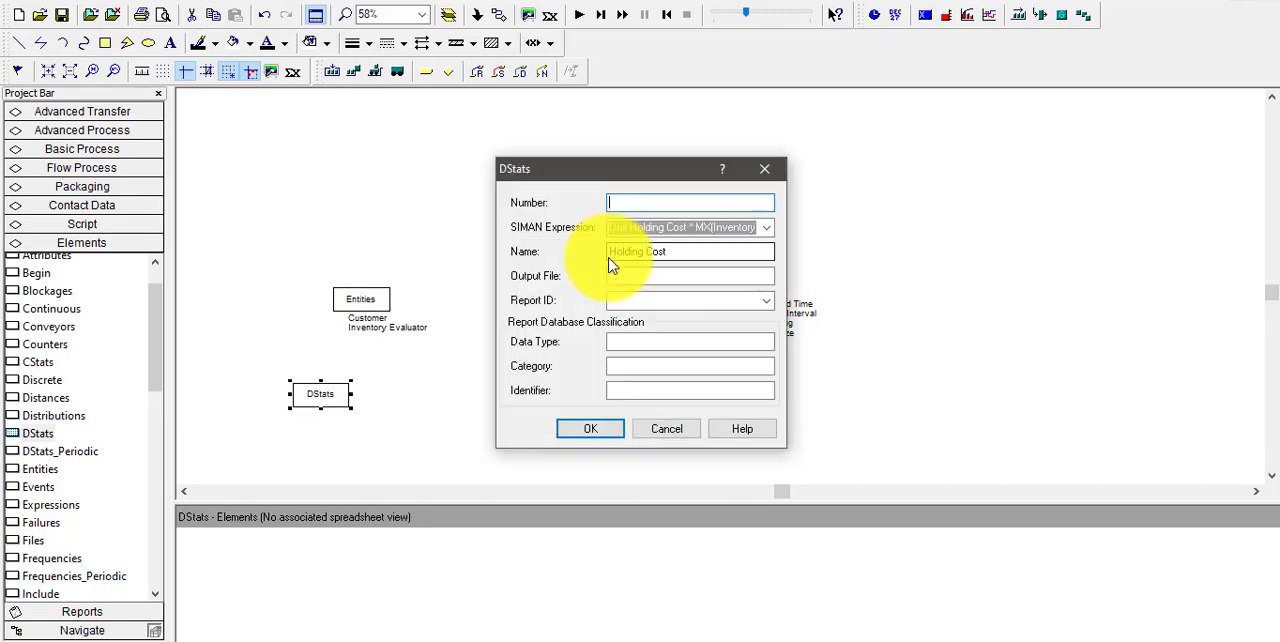
{"action": "left_click", "coordinate": [673, 342]}
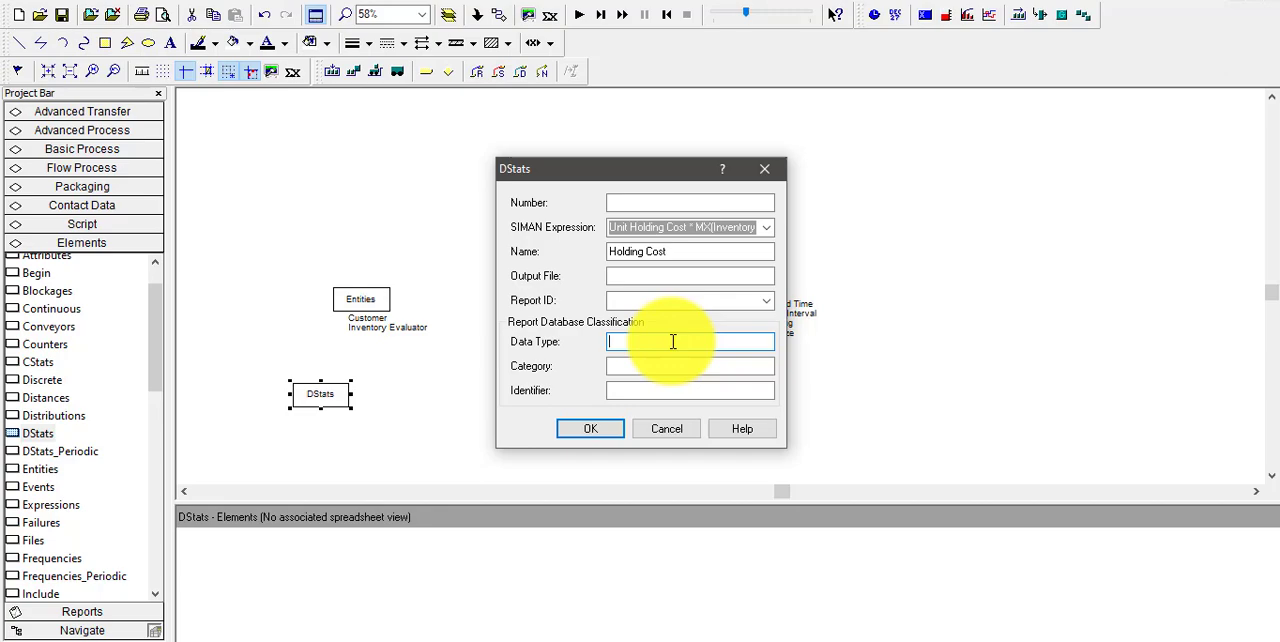
{"action": "type", "text": "\"\""}
{"action": "type", "text": "Time"}
{"action": "type", "text": " Persistent\""}
Set the entry's Category to "User Specified" in quotes and its Identifier to Holding Cost, and accept the entry
{"action": "left_click", "coordinate": [680, 366]}
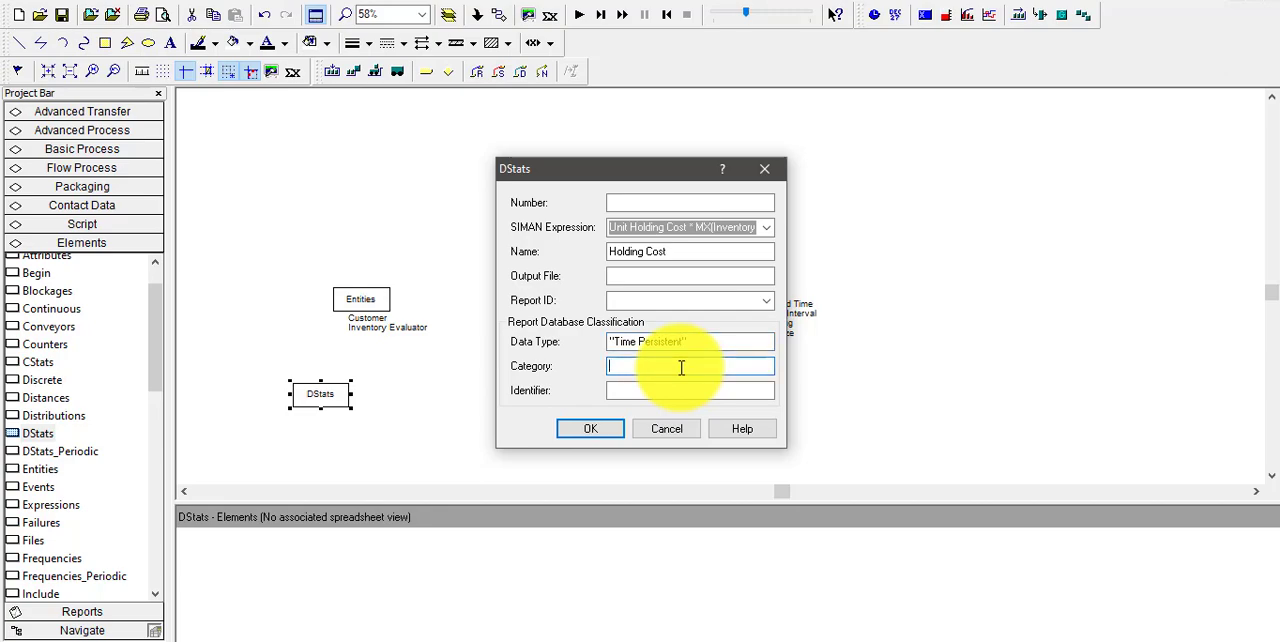
{"action": "type", "text": "\"User Specified"}
{"action": "left_click", "coordinate": [669, 390]}
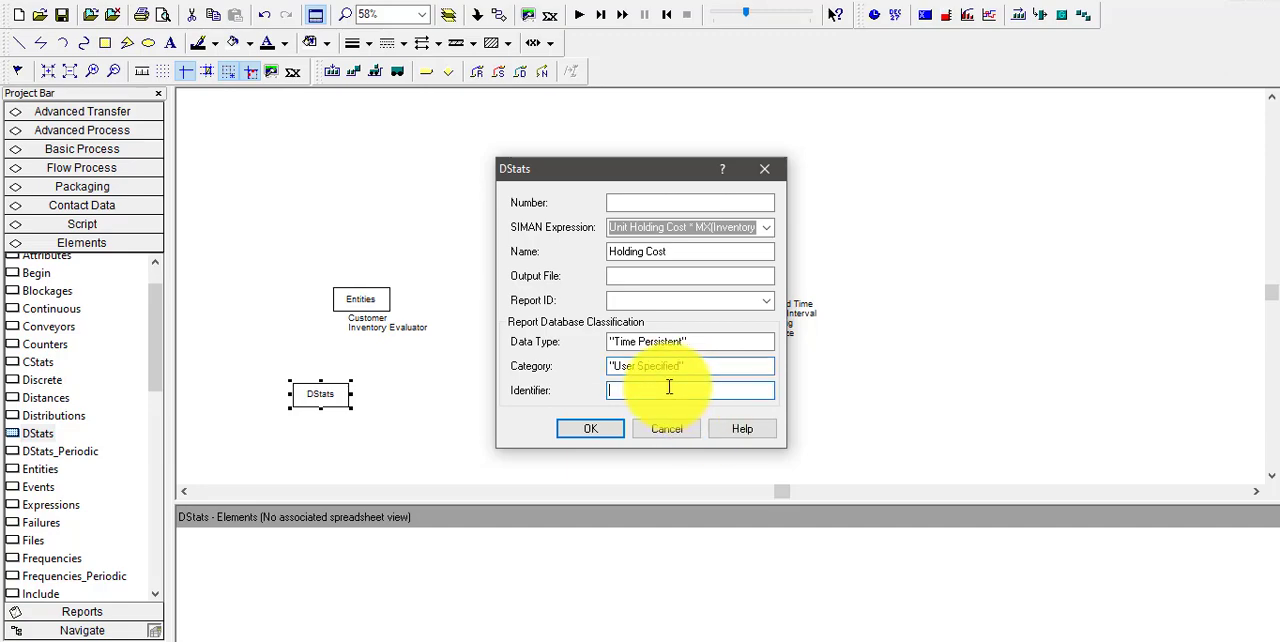
{"action": "type", "text": "Holding Cost"}
{"action": "left_click", "coordinate": [591, 432]}
Set the Data Type of the Shortage Cost DStats entry to "Time Persistent" in double quotes and accept it
{"action": "double_click", "coordinate": [619, 244]}
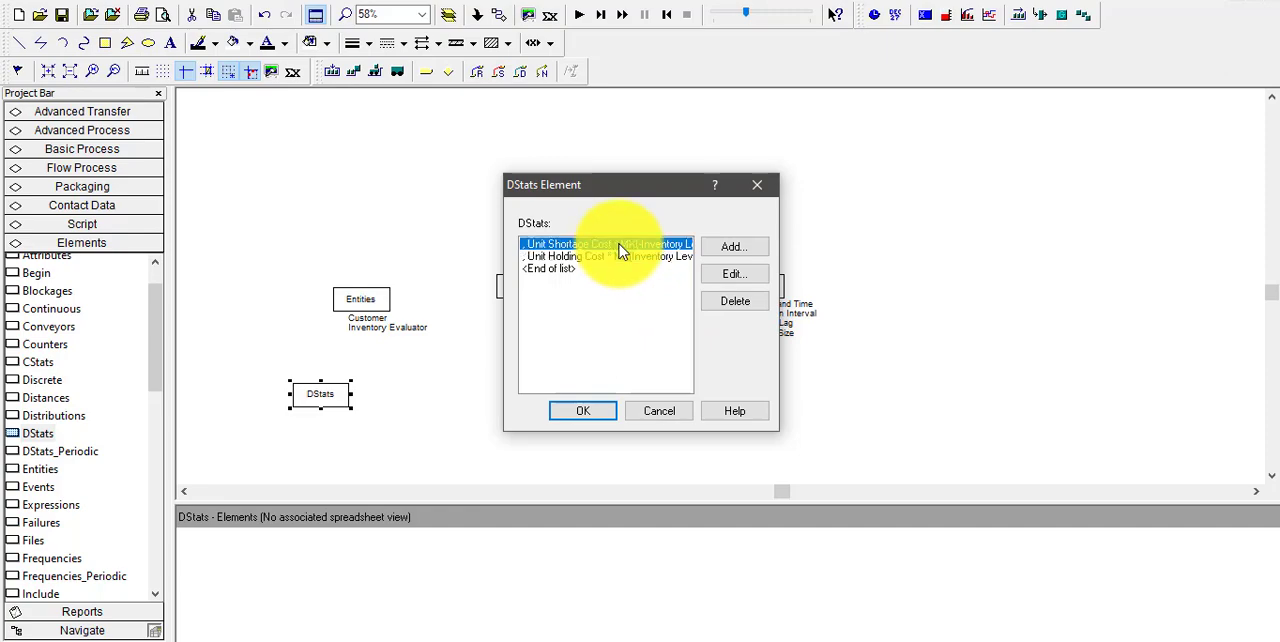
{"action": "left_click", "coordinate": [649, 343]}
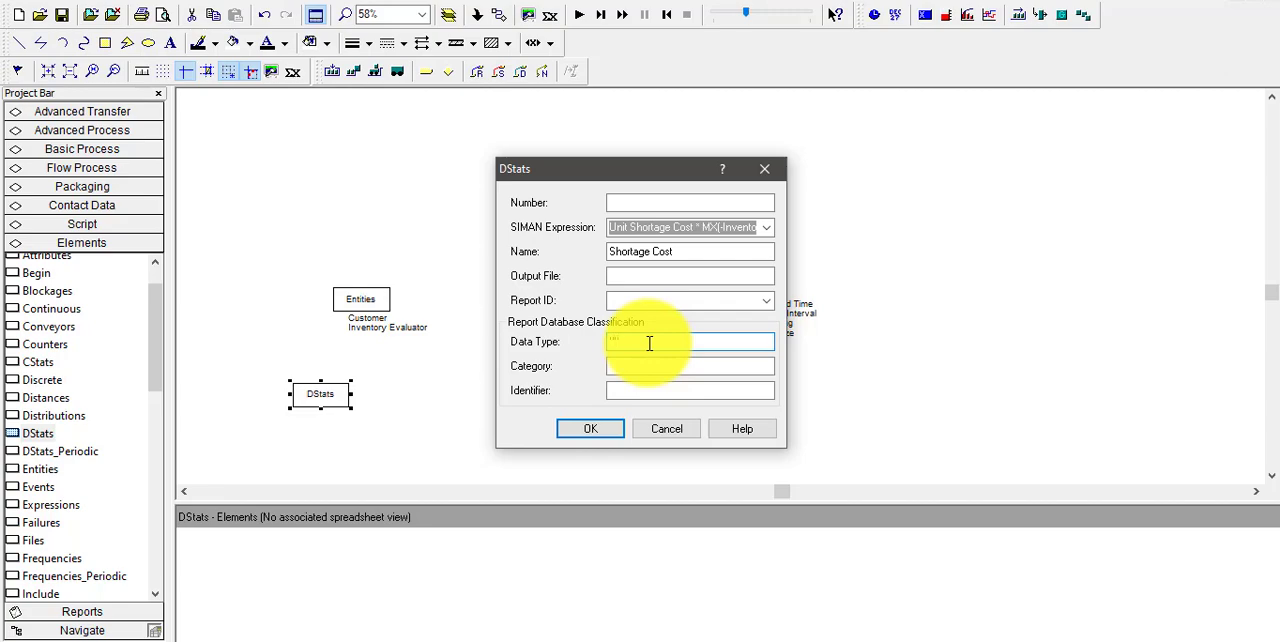
{"action": "type", "text": "\"Time Persistent"}
{"action": "key", "text": "Return"}
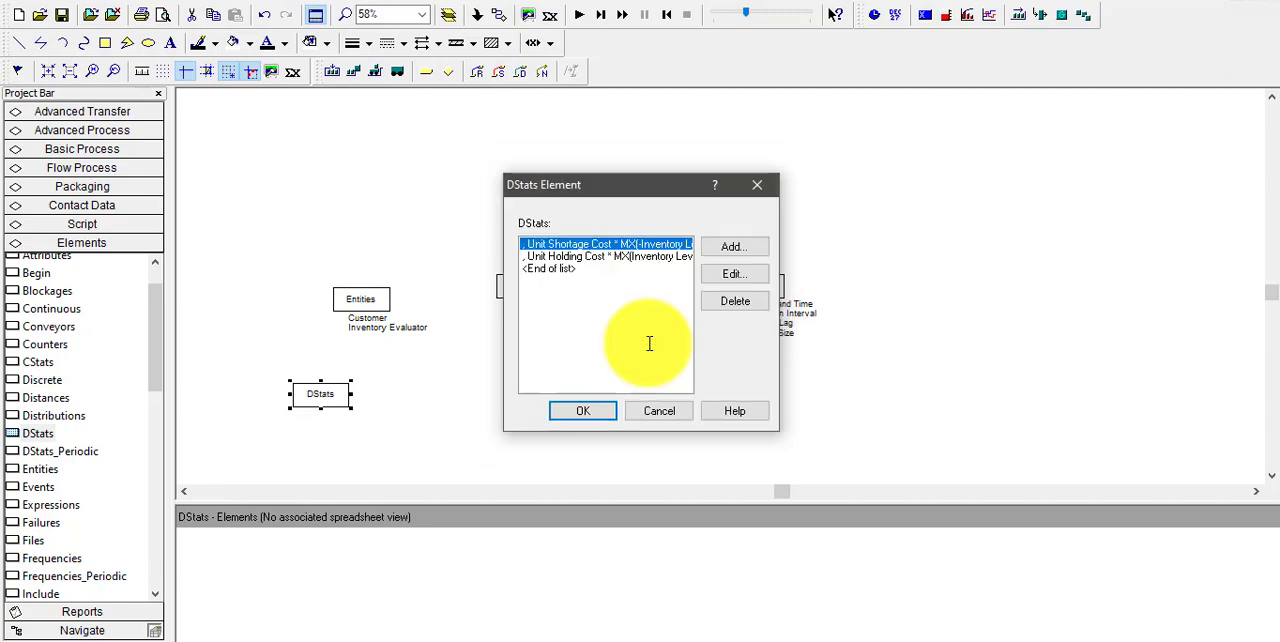
Reopen the Shortage Cost entry and set its Category to "User Specified" in double quotes
{"action": "double_click", "coordinate": [638, 249]}
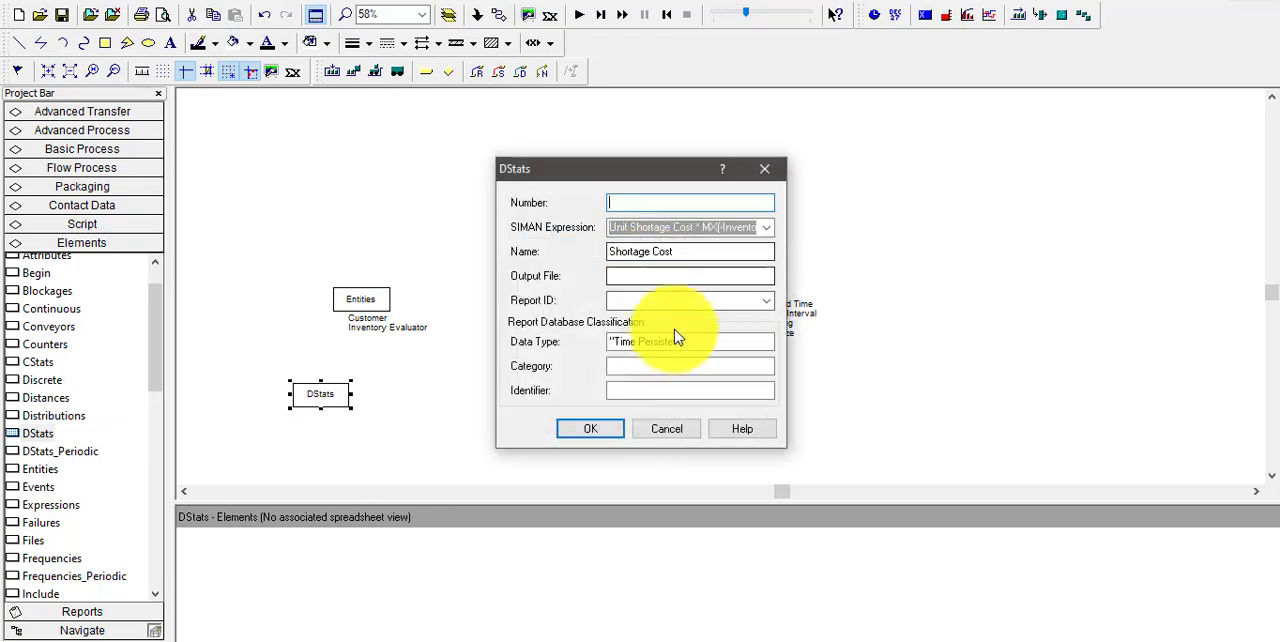
{"action": "left_click", "coordinate": [675, 366]}
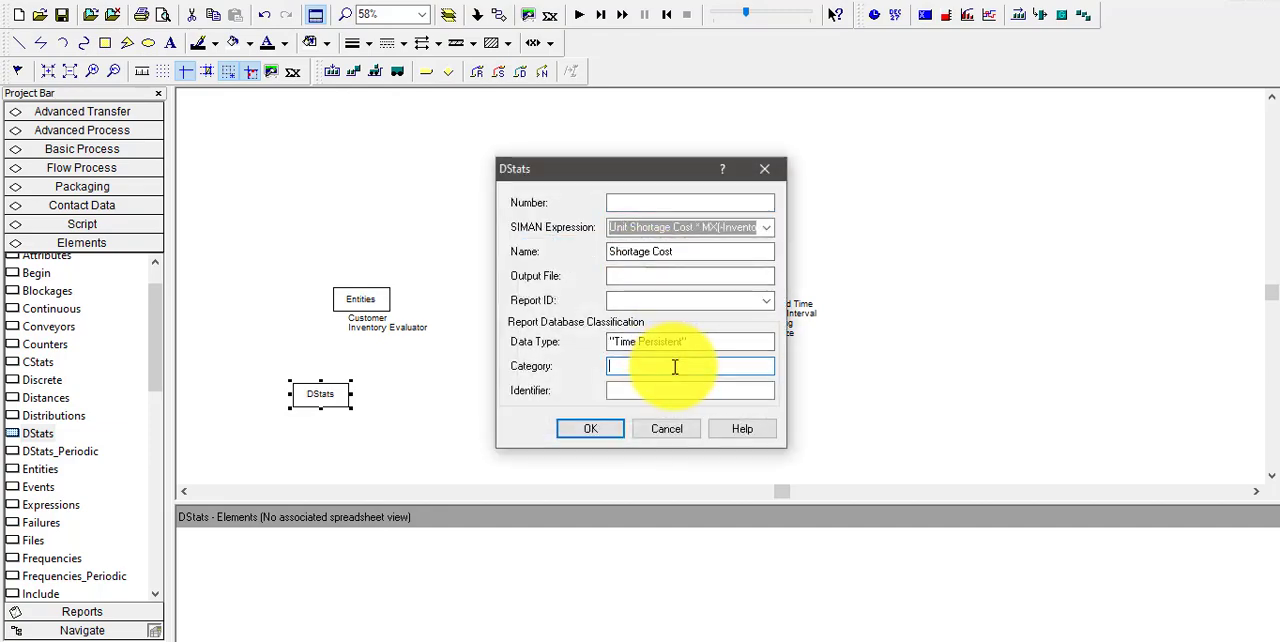
{"action": "type", "text": "\"User Specified\""}
Copy the name Shortage Cost into that entry's Identifier, recheck the Holding Cost entry and accept the DStats element
{"action": "left_click", "coordinate": [700, 387]}
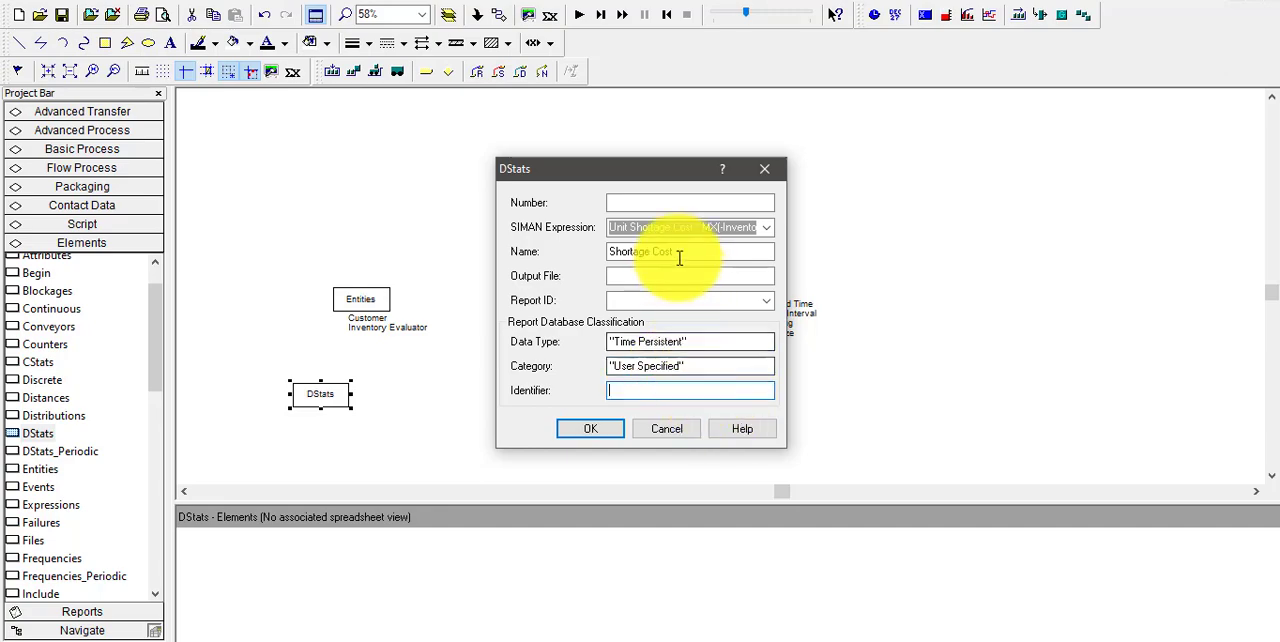
{"action": "left_click_drag", "start_coordinate": [686, 251], "coordinate": [598, 254]}
{"action": "key", "text": "ctrl+c"}
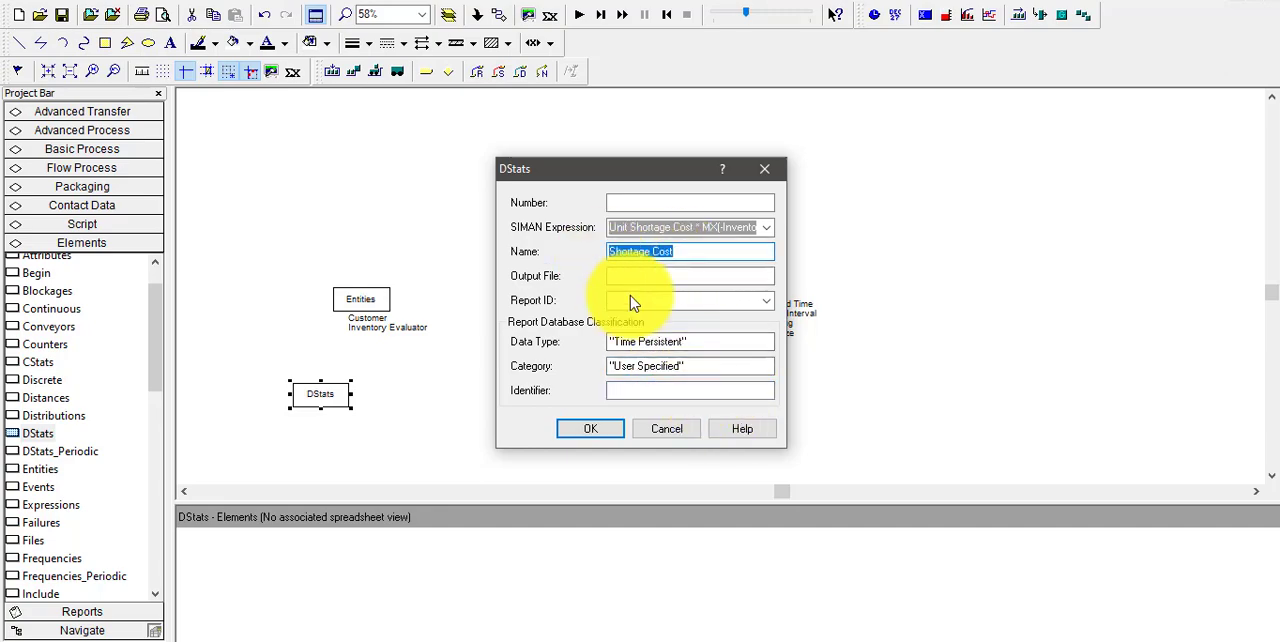
{"action": "left_click", "coordinate": [691, 390]}
{"action": "key", "text": "ctrl+v"}
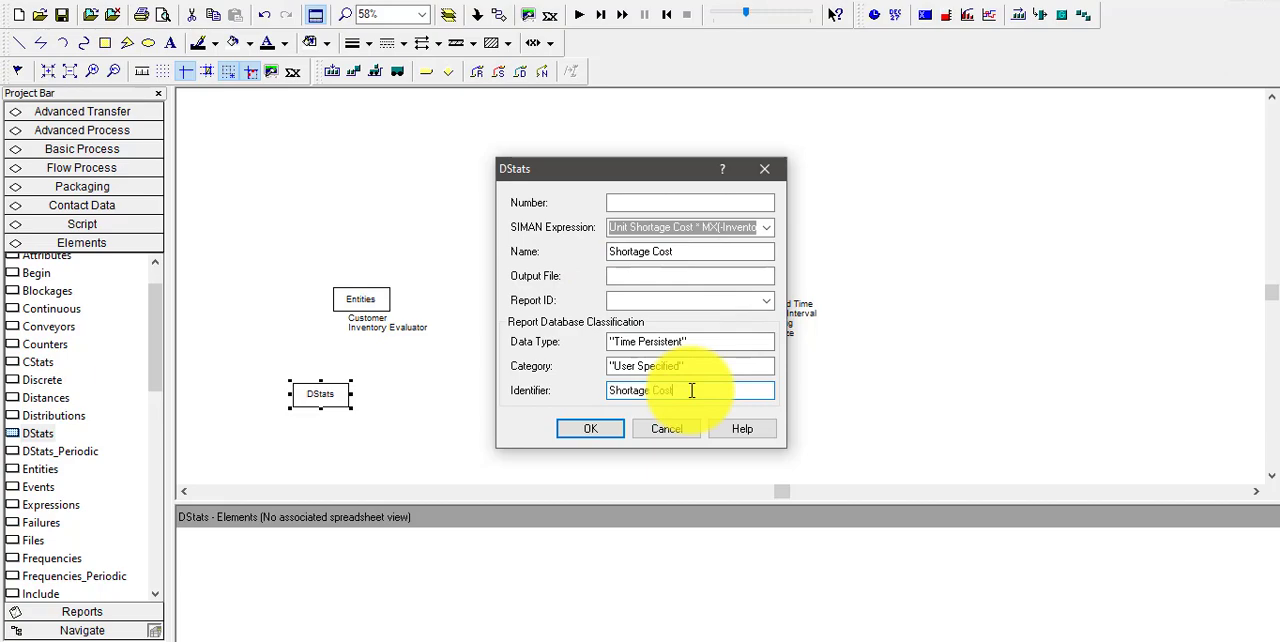
{"action": "left_click", "coordinate": [590, 432]}
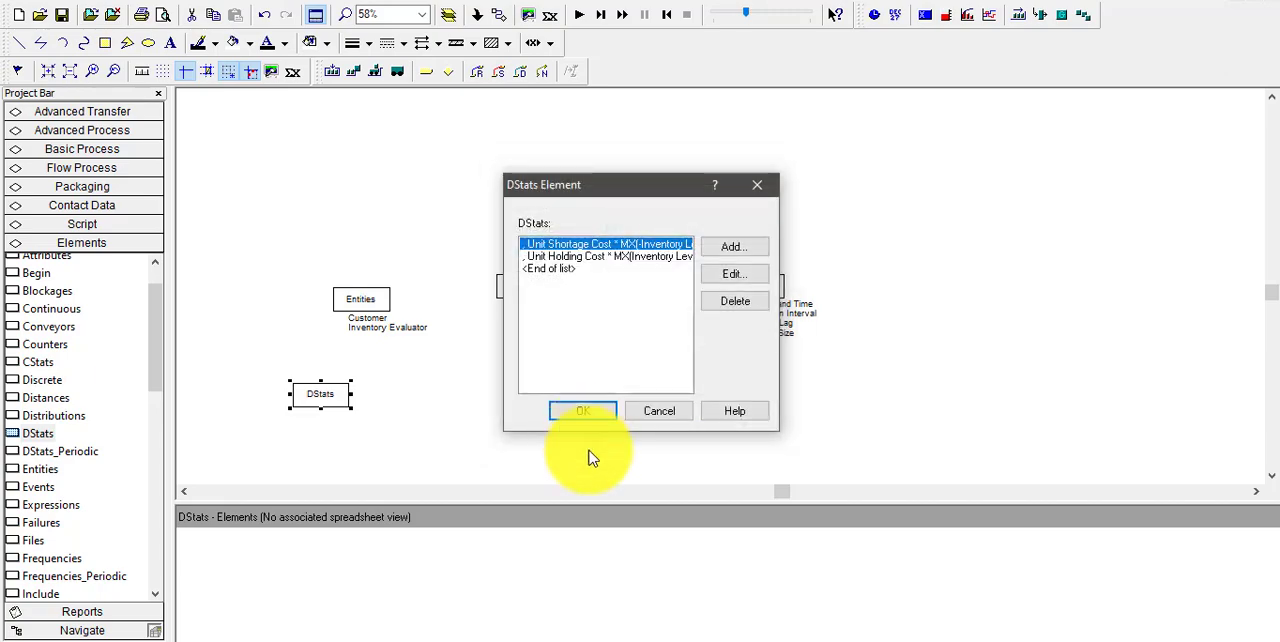
{"action": "double_click", "coordinate": [614, 270]}
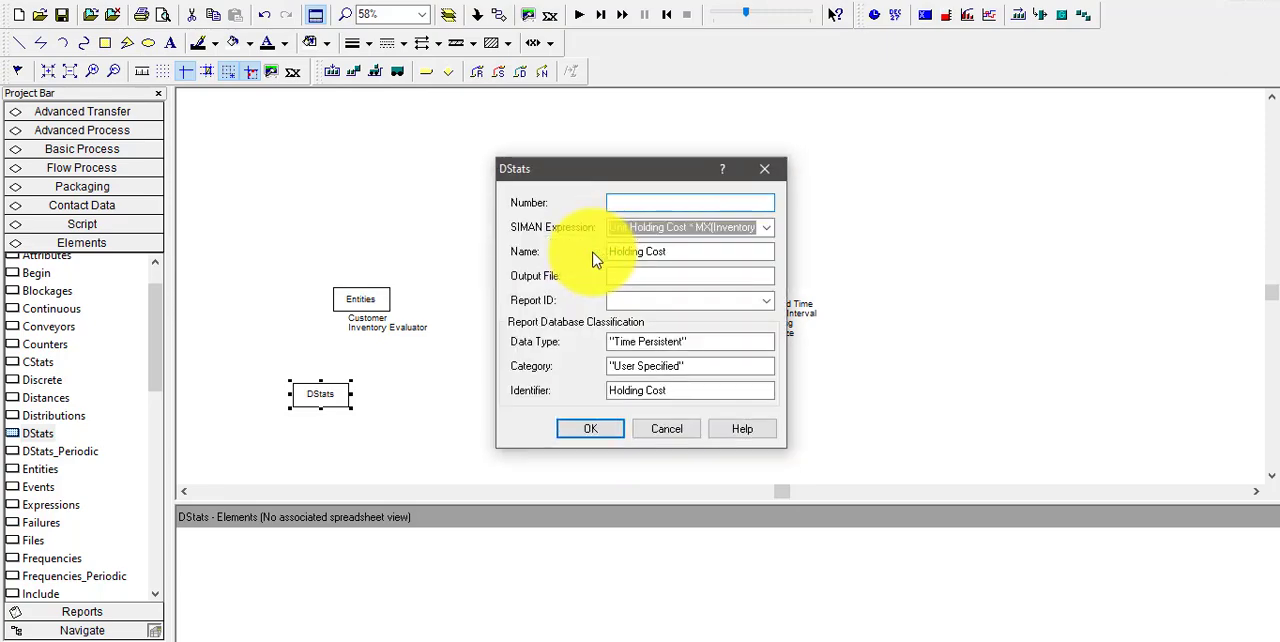
{"action": "left_click", "coordinate": [598, 429]}
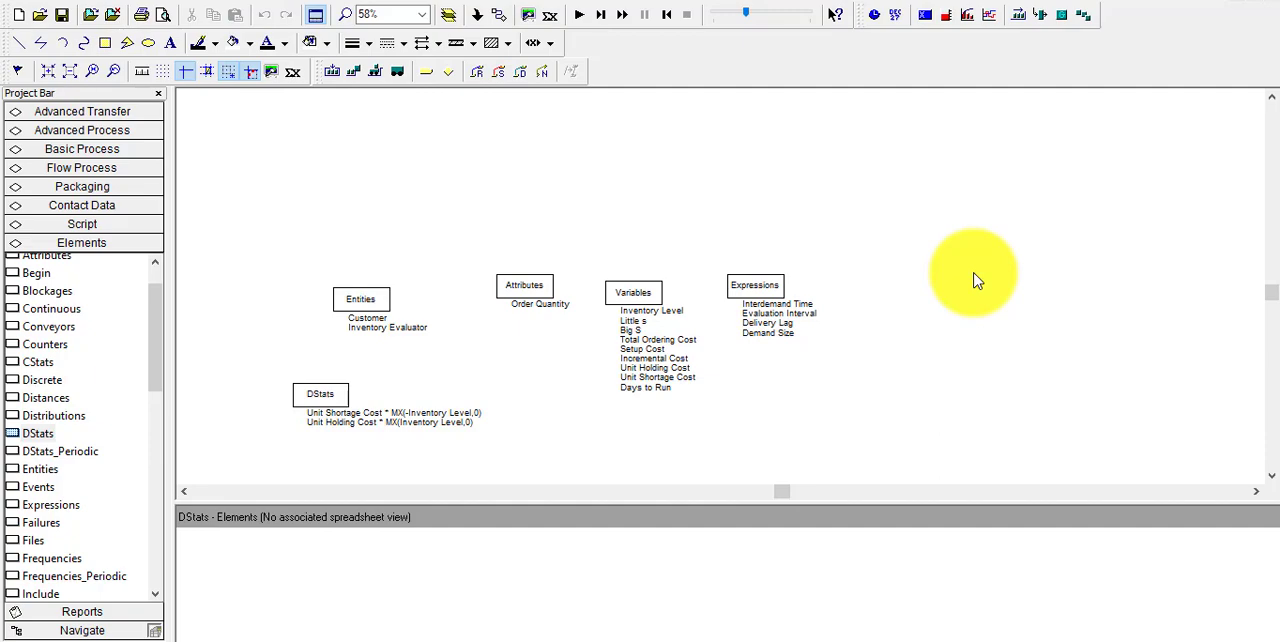
Place an Outputs element in the model to the right of the Expressions element
{"action": "left_click", "coordinate": [157, 594]}
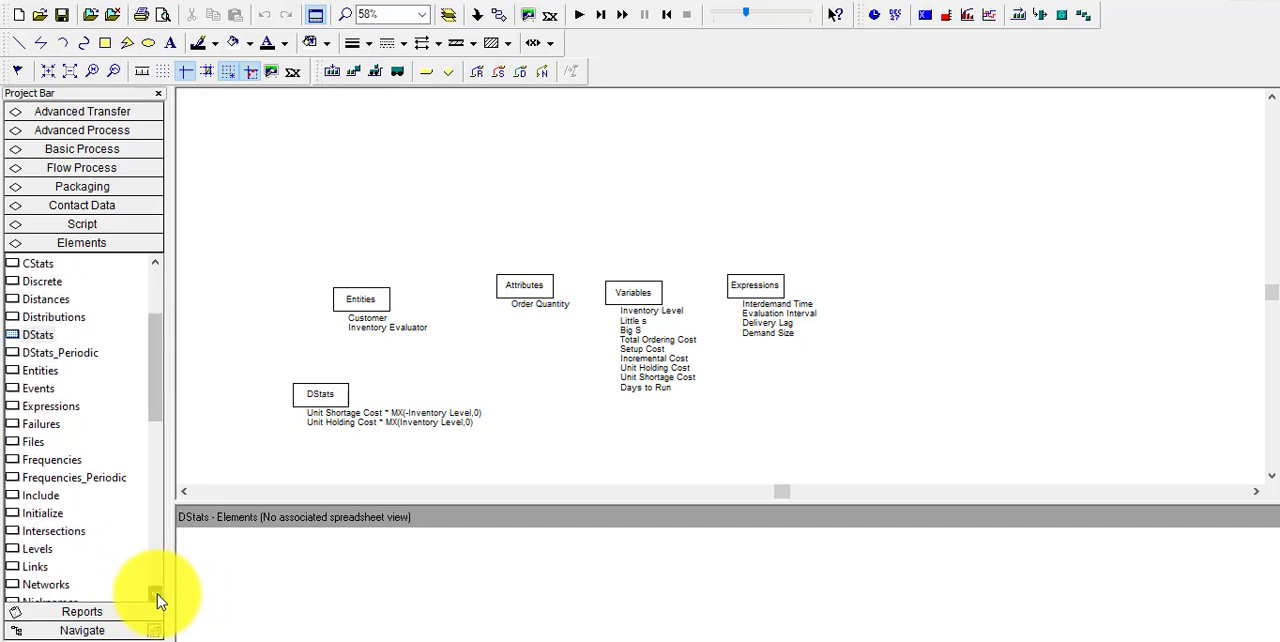
{"action": "left_click_drag", "start_coordinate": [157, 594], "coordinate": [156, 593]}
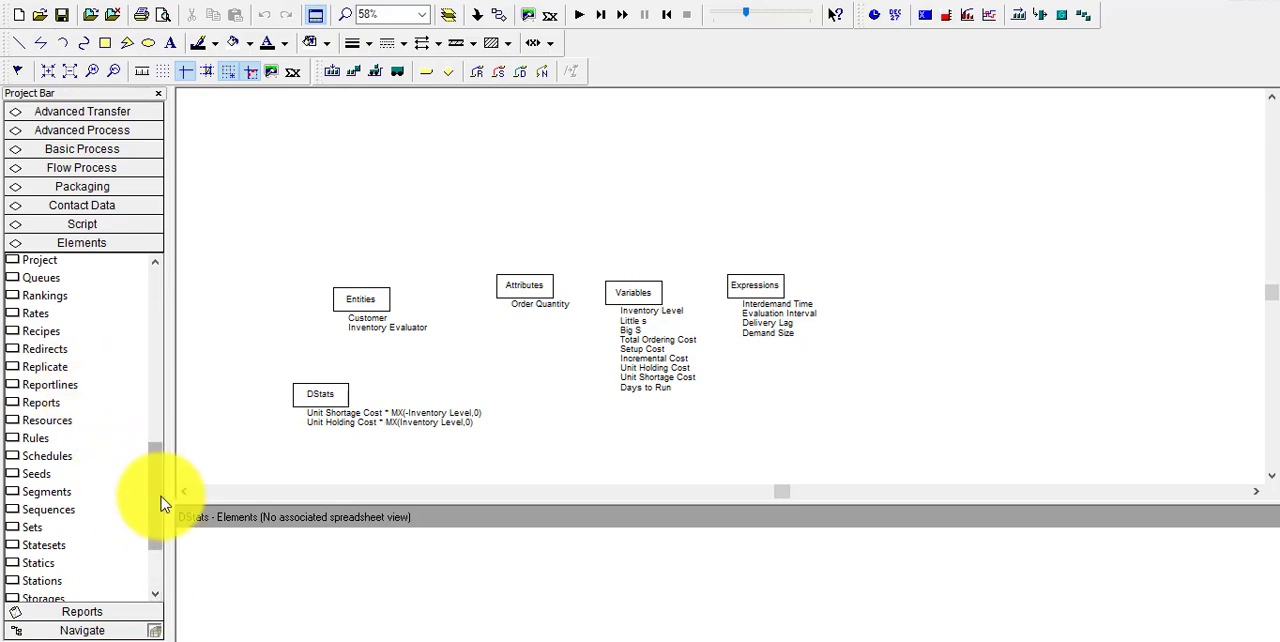
{"action": "left_click_drag", "start_coordinate": [156, 498], "coordinate": [175, 435]}
{"action": "left_click_drag", "start_coordinate": [43, 358], "coordinate": [862, 295]}
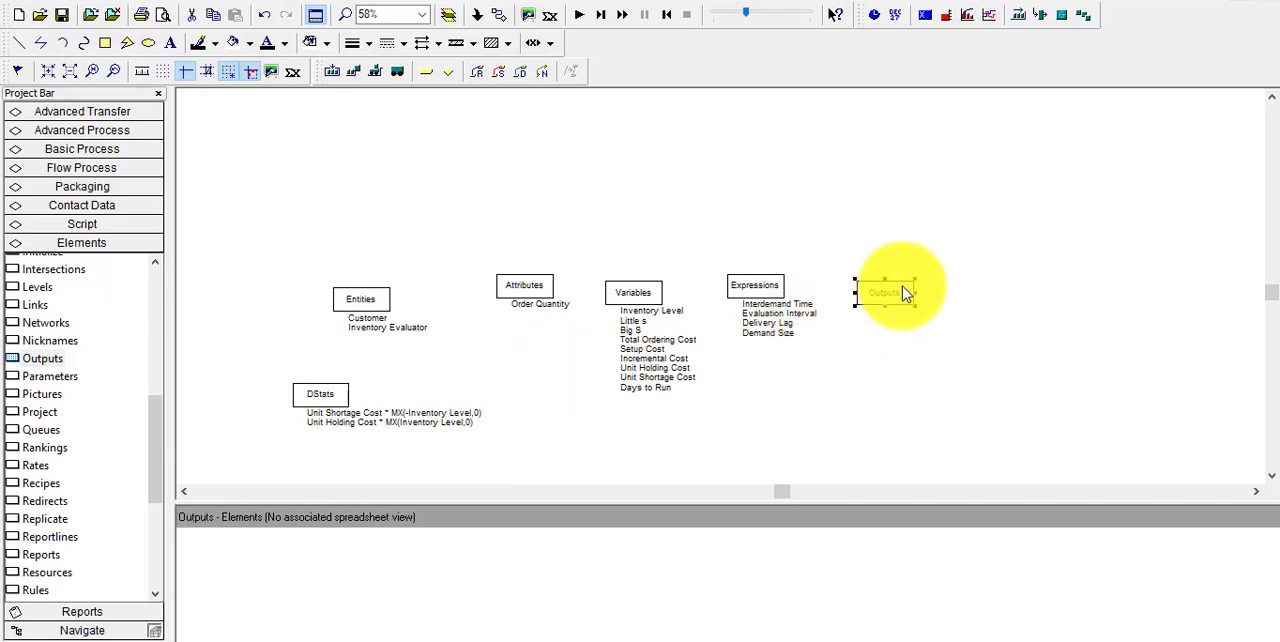
Open the Outputs element and add an output entry named Avg Ordering Cost
{"action": "double_click", "coordinate": [902, 288]}
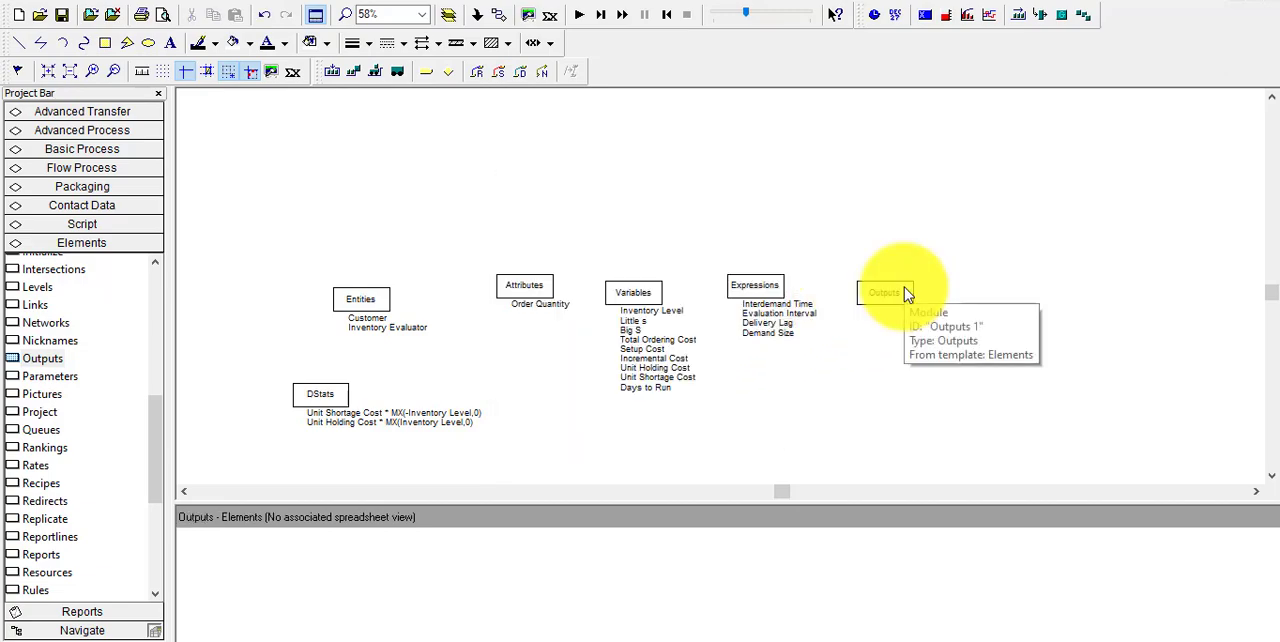
{"action": "double_click", "coordinate": [903, 287]}
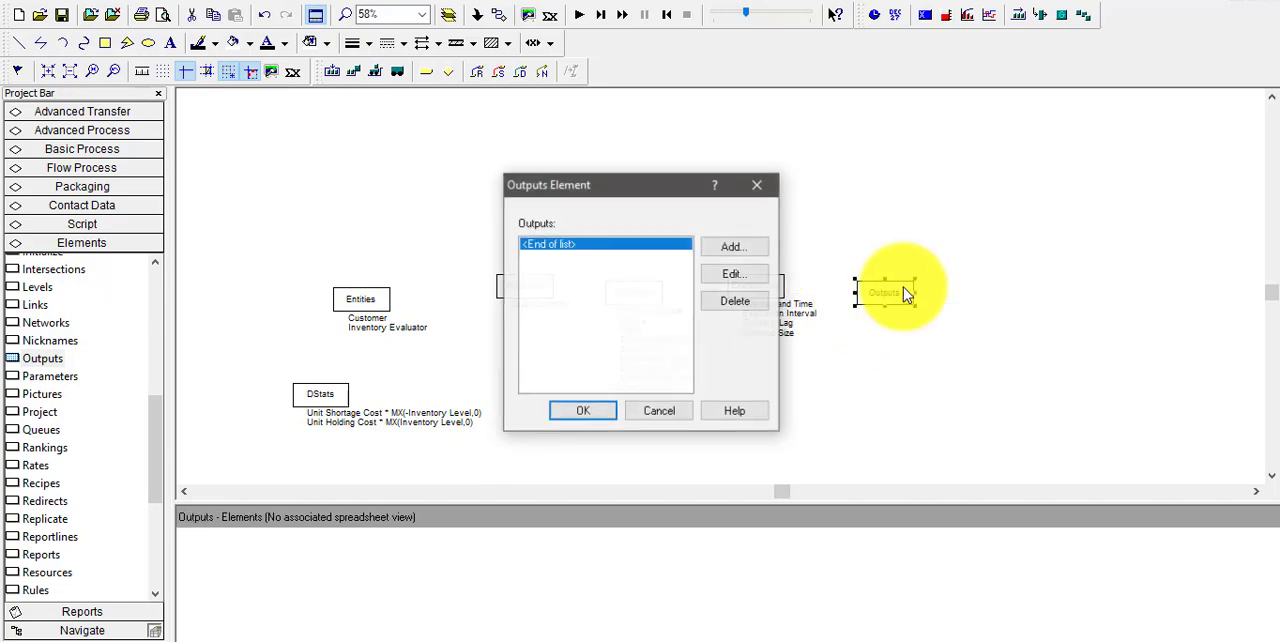
{"action": "left_click", "coordinate": [722, 246]}
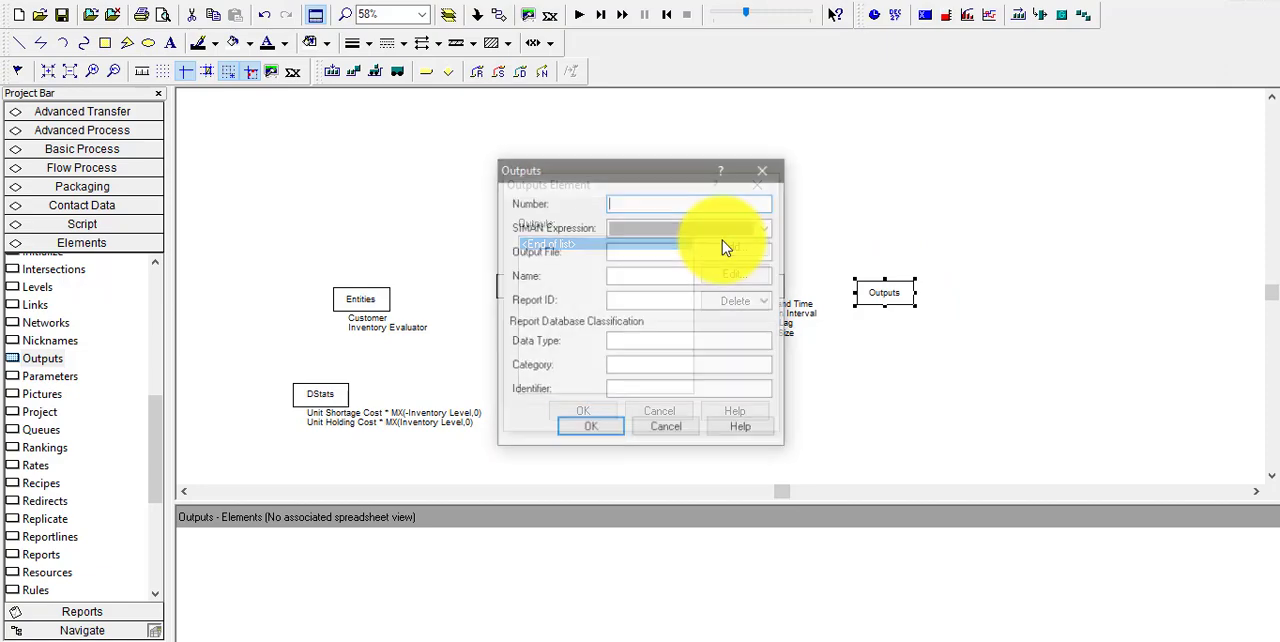
{"action": "left_click", "coordinate": [649, 281]}
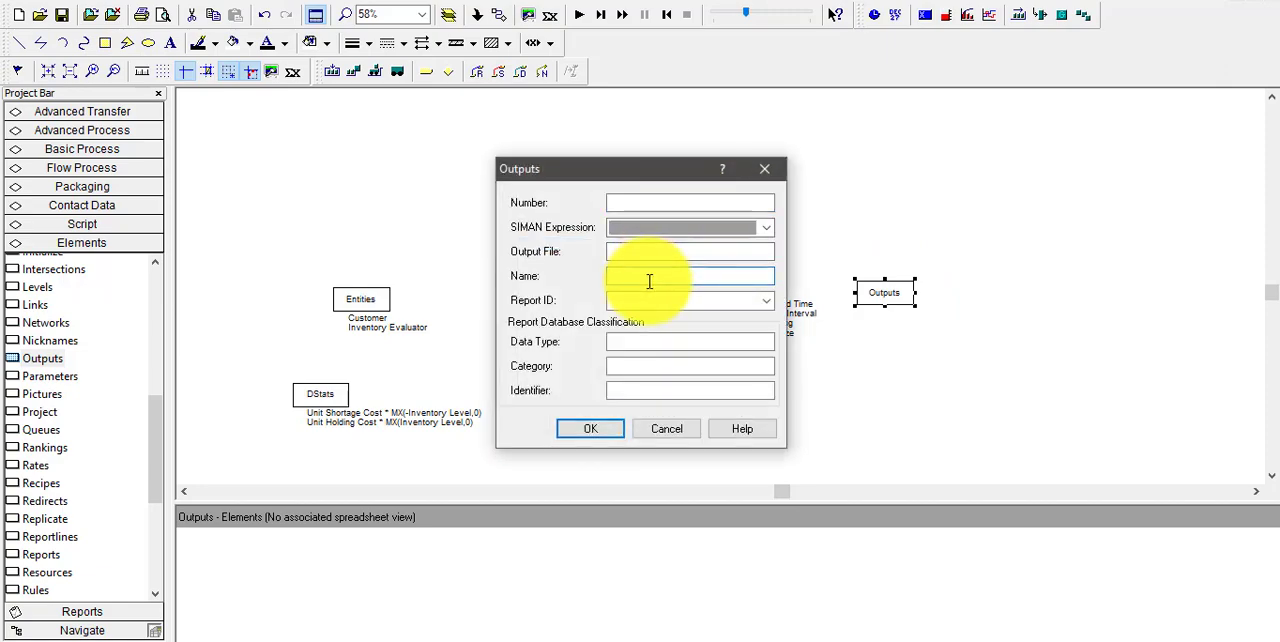
{"action": "type", "text": "Avg Ordering Cost"}
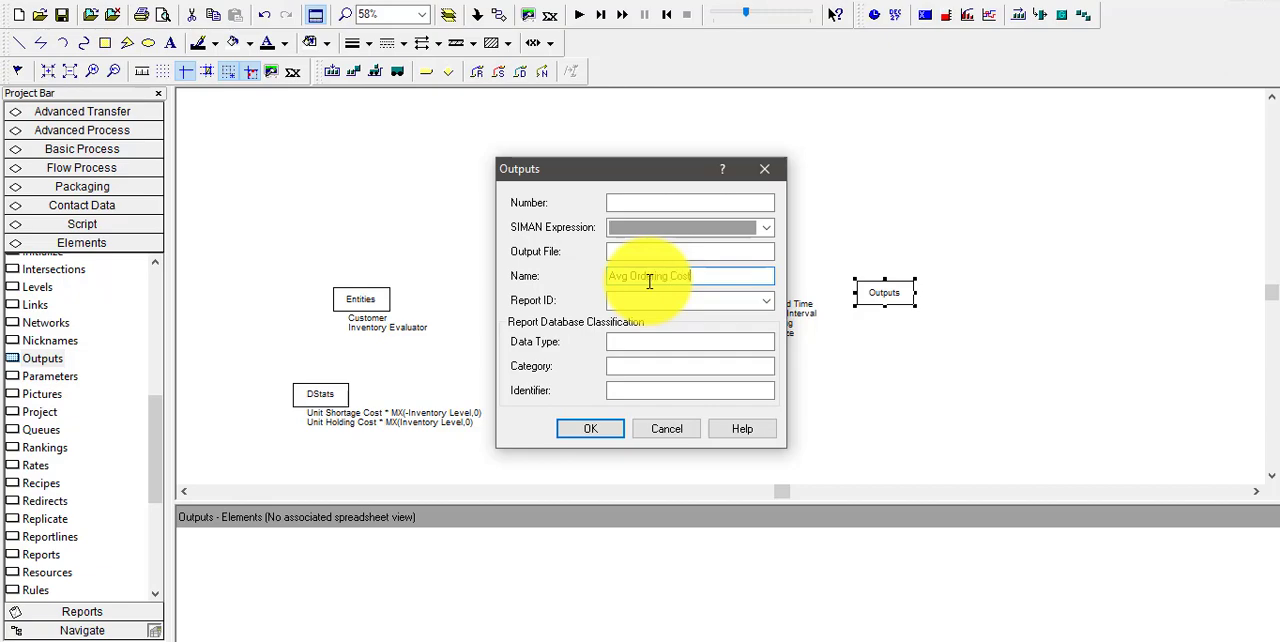
Set the Avg Ordering Cost output's Data Type to "Output" and its Category to "User Specified", both in double quotes
{"action": "left_click", "coordinate": [658, 343]}
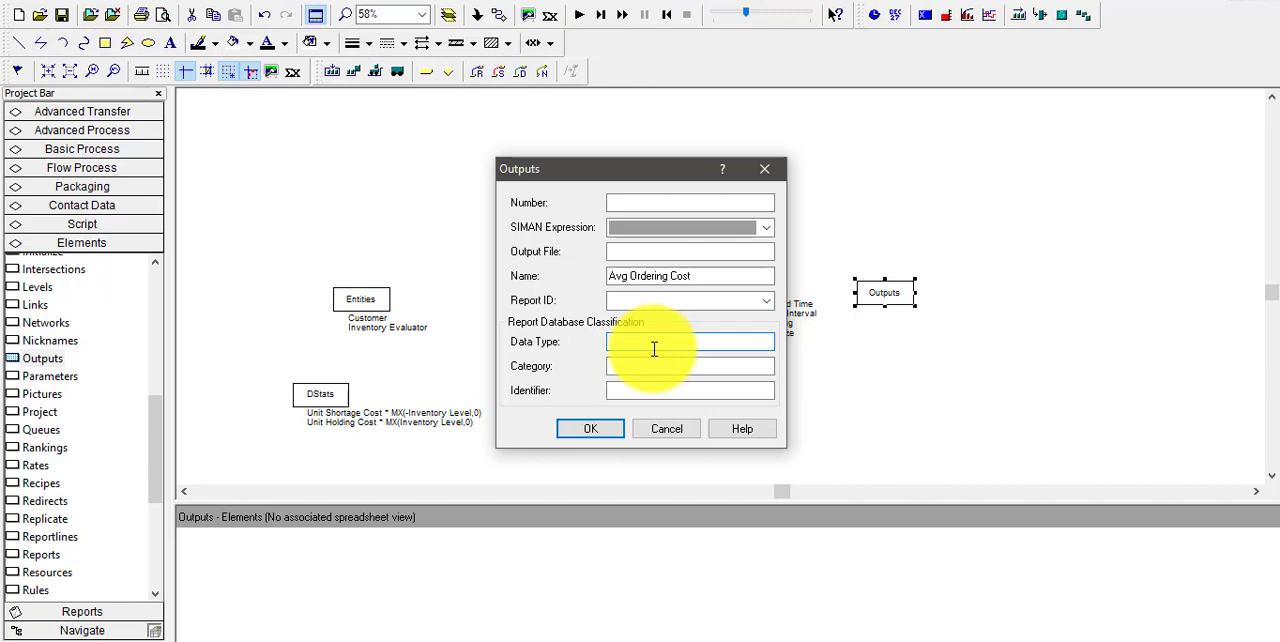
{"action": "type", "text": "\"Output\""}
{"action": "left_click", "coordinate": [658, 366]}
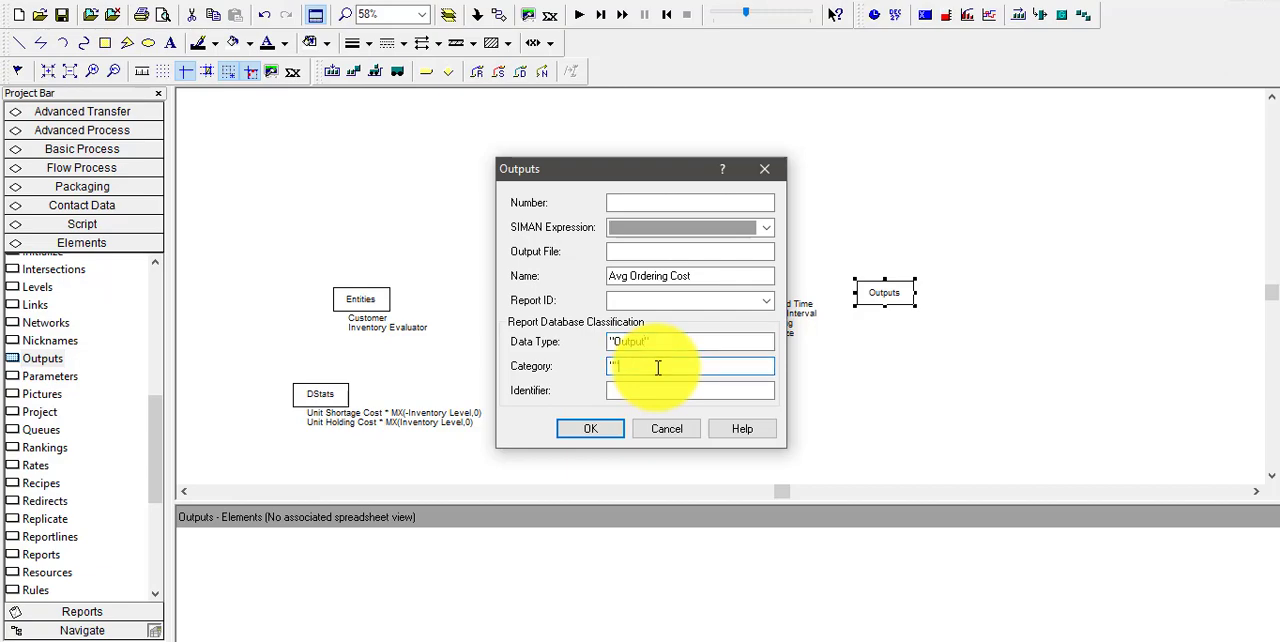
{"action": "type", "text": "\"User Spec"}
{"action": "type", "text": "ified\""}
Copy the name Avg Ordering Cost into the output entry's Identifier
{"action": "left_click", "coordinate": [674, 392]}
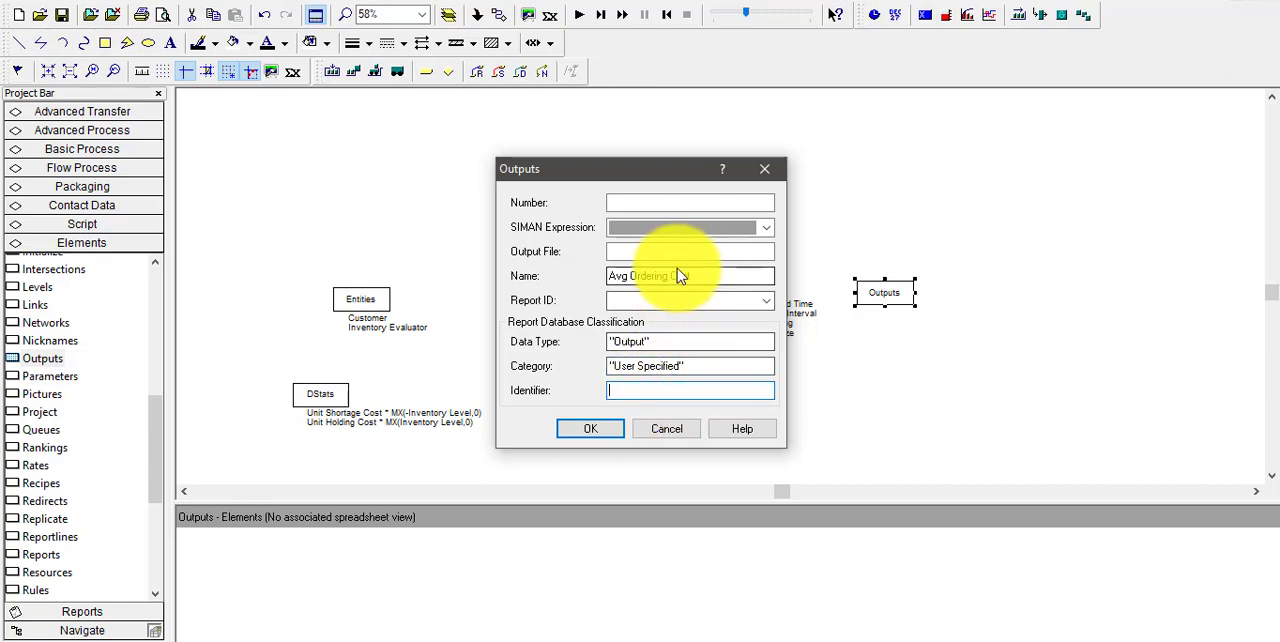
{"action": "left_click_drag", "start_coordinate": [702, 277], "coordinate": [600, 278]}
{"action": "key", "text": "ctrl+c"}
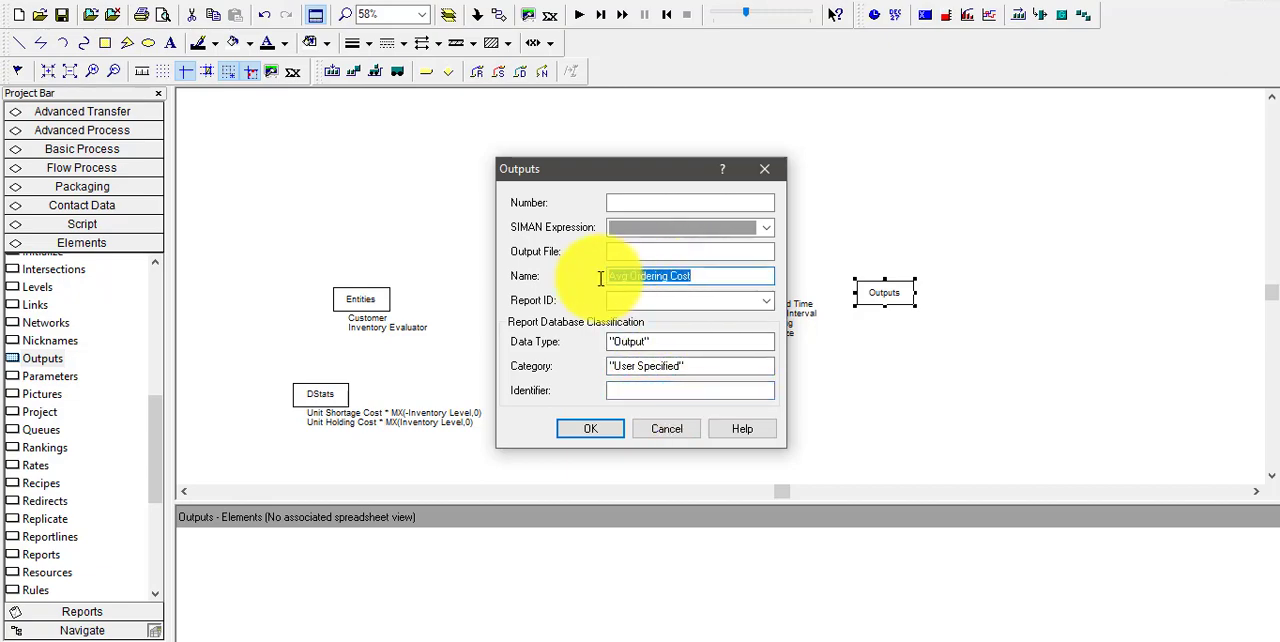
{"action": "left_click", "coordinate": [650, 394]}
{"action": "key", "text": "ctrl+v"}
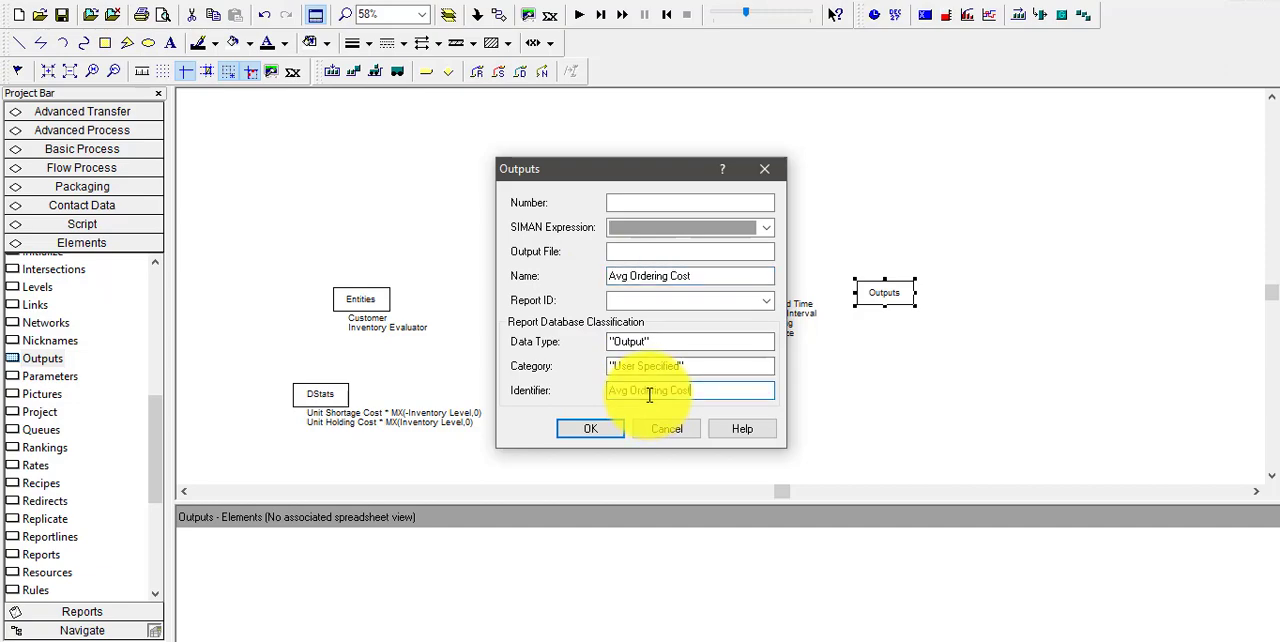
Start building the output's SIMAN expression with the current value of the variable Total Ordering Cost
{"action": "left_click", "coordinate": [765, 230]}
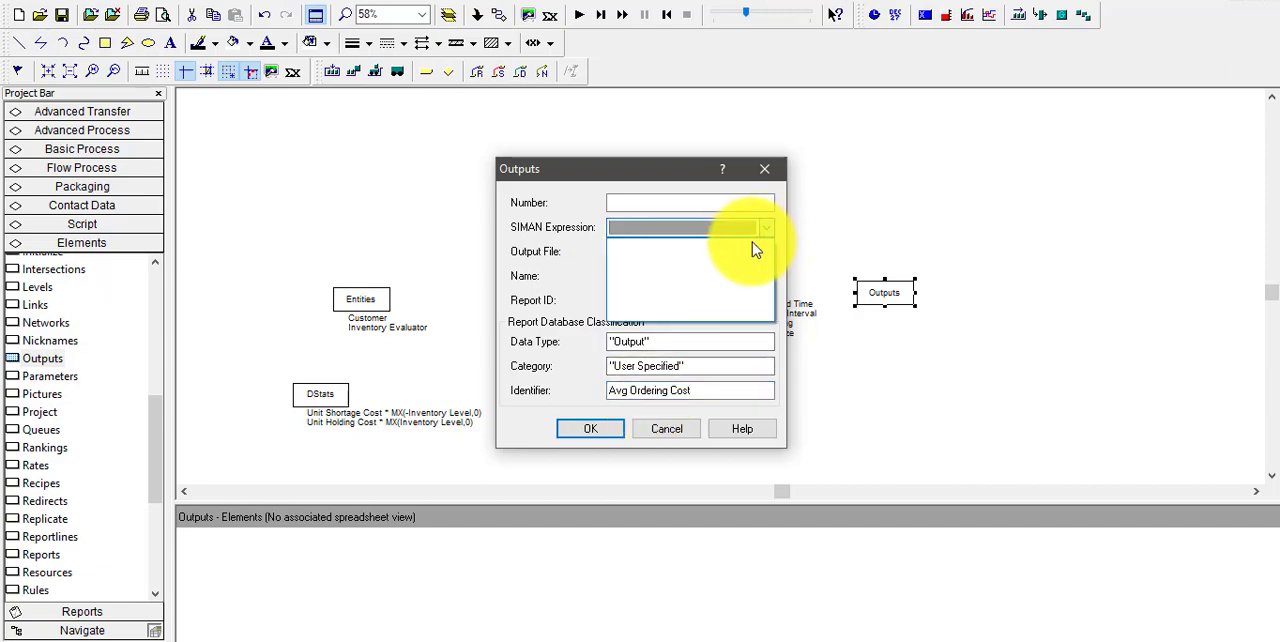
{"action": "right_click", "coordinate": [729, 228]}
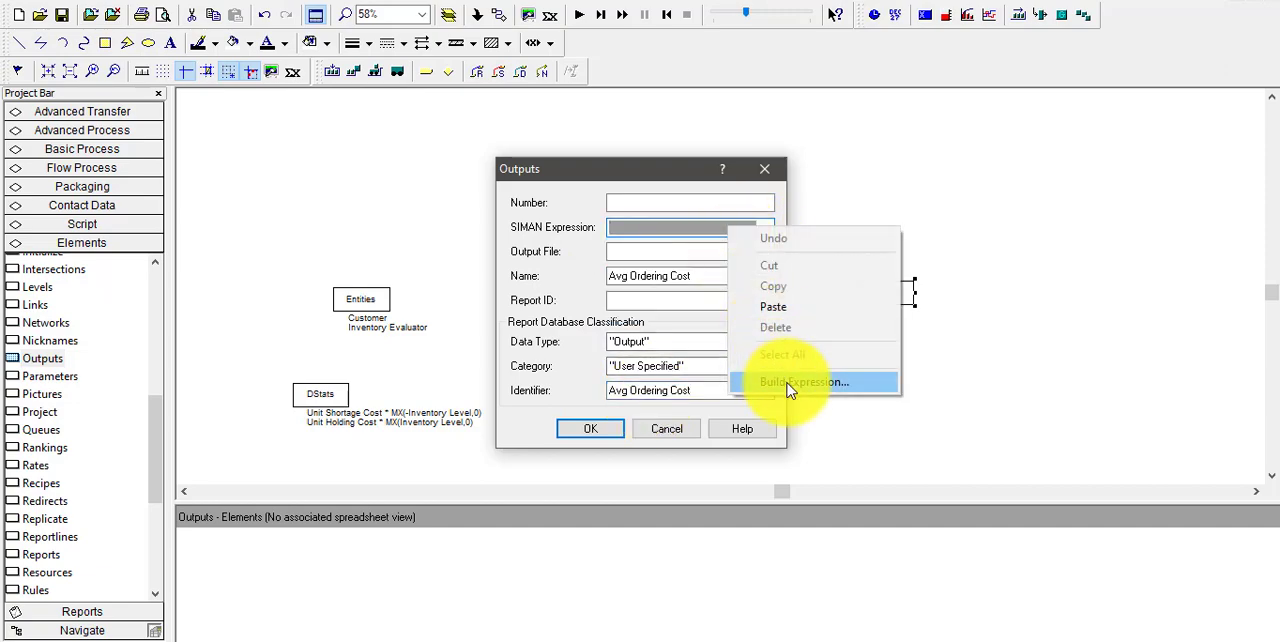
{"action": "left_click", "coordinate": [790, 384]}
{"action": "left_click", "coordinate": [597, 437]}
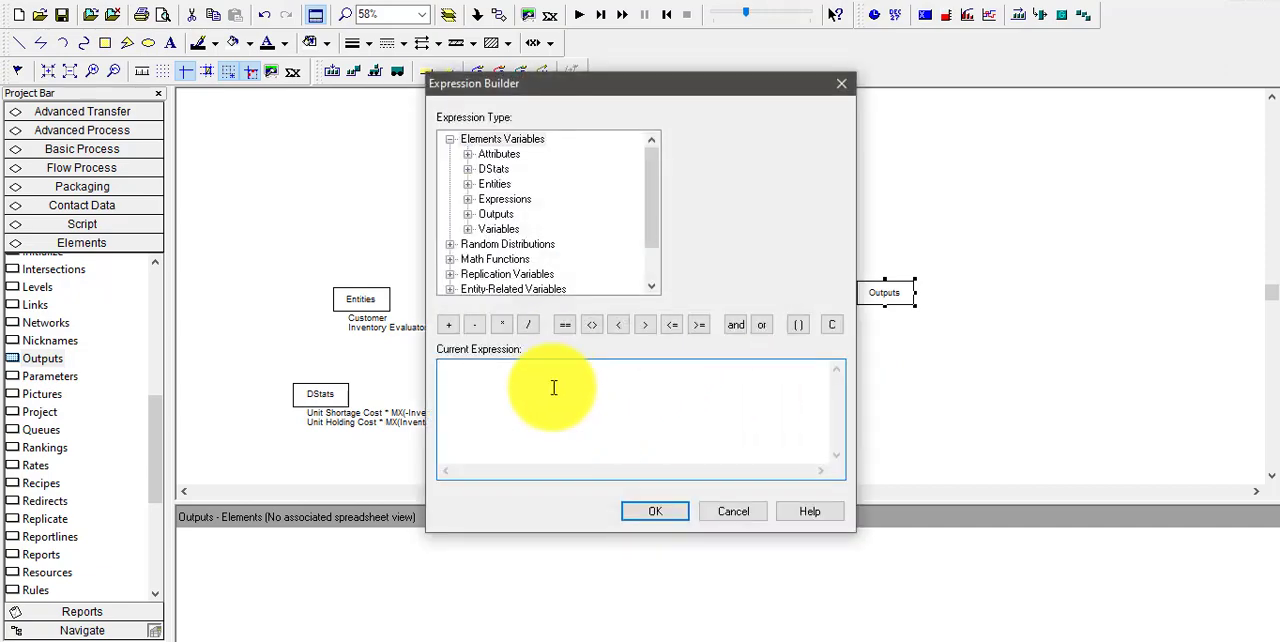
{"action": "double_click", "coordinate": [507, 233]}
{"action": "left_click", "coordinate": [526, 244]}
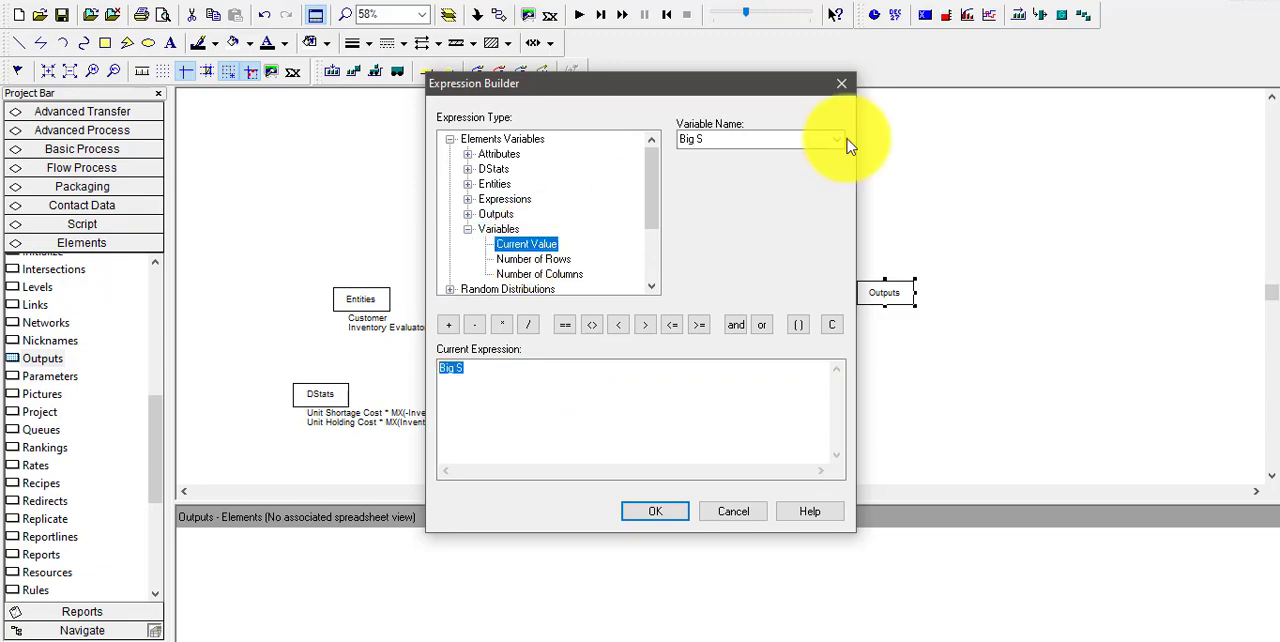
{"action": "left_click", "coordinate": [837, 145]}
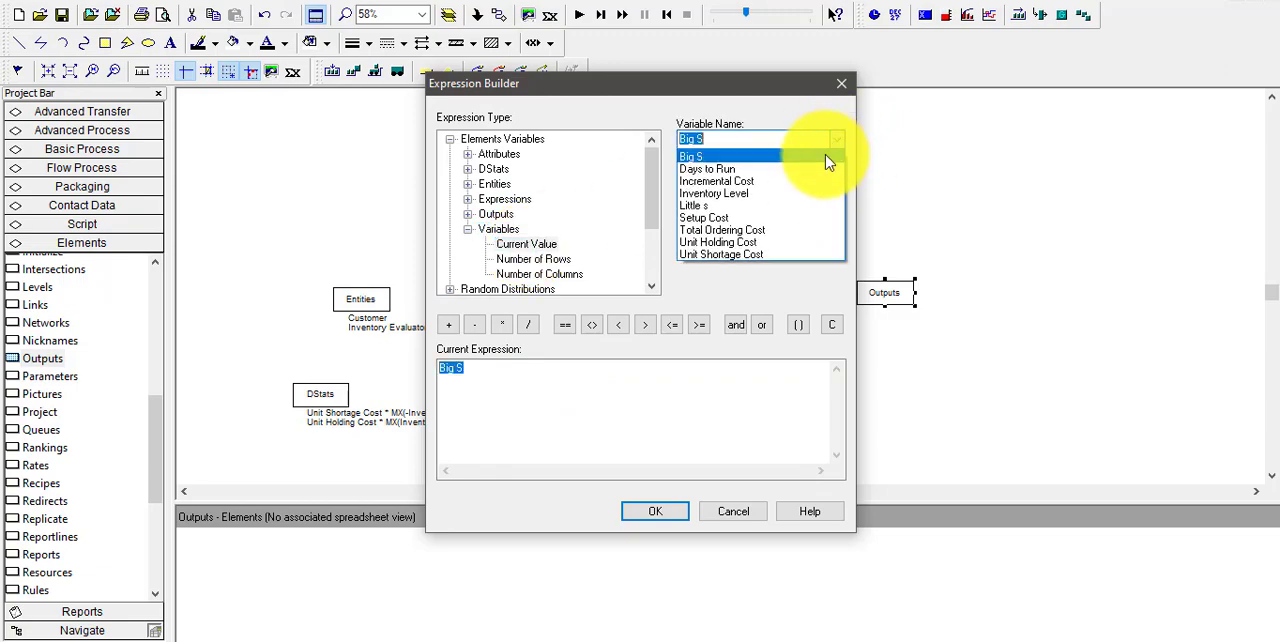
{"action": "left_click", "coordinate": [737, 231]}
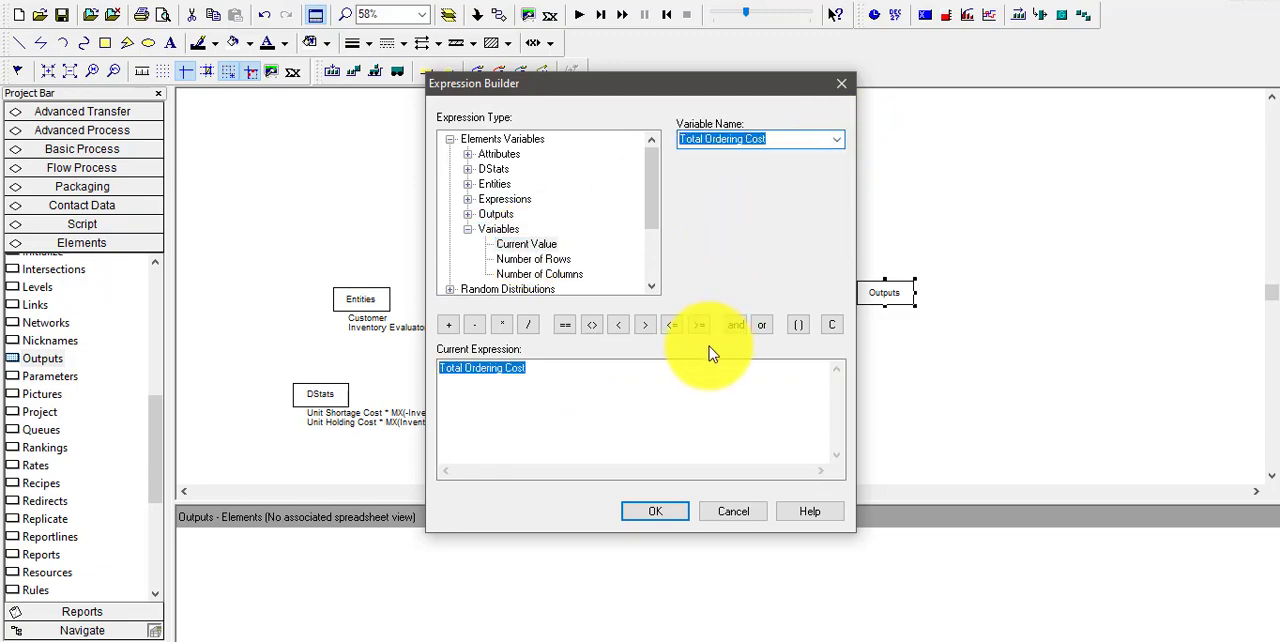
Divide the expression by the variable Days to Run, then accept the expression and the Avg Ordering Cost entry
{"action": "left_click", "coordinate": [528, 324]}
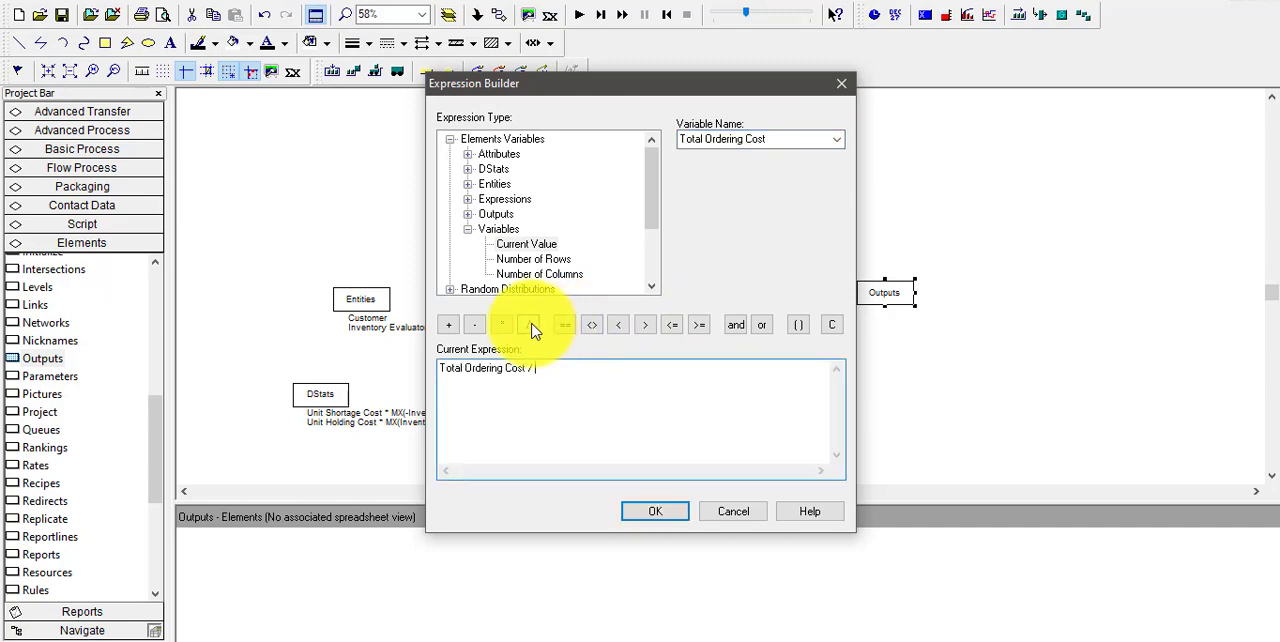
{"action": "left_click", "coordinate": [838, 141]}
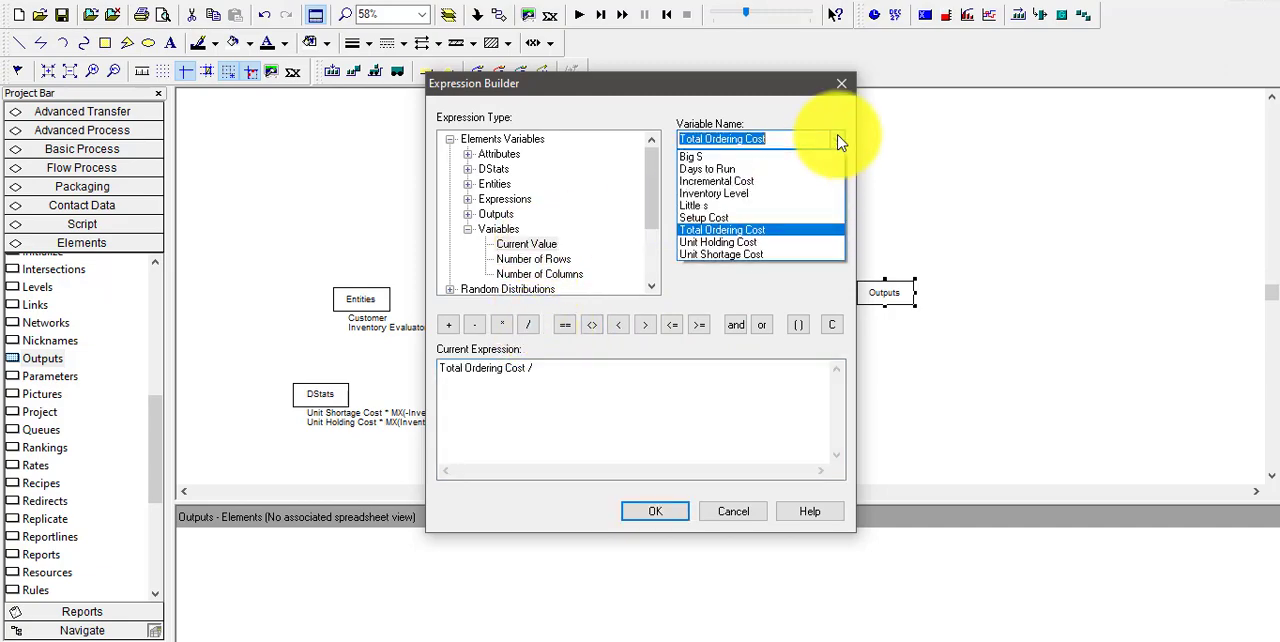
{"action": "left_click", "coordinate": [709, 170]}
{"action": "left_click", "coordinate": [660, 512]}
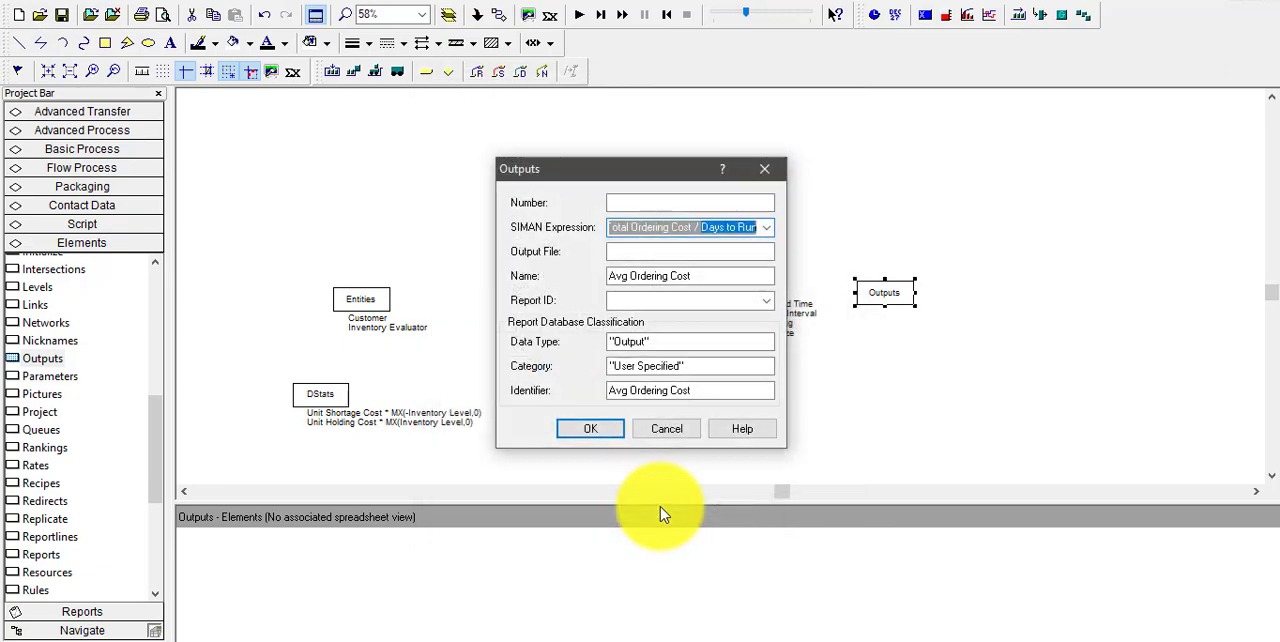
{"action": "left_click", "coordinate": [590, 428]}
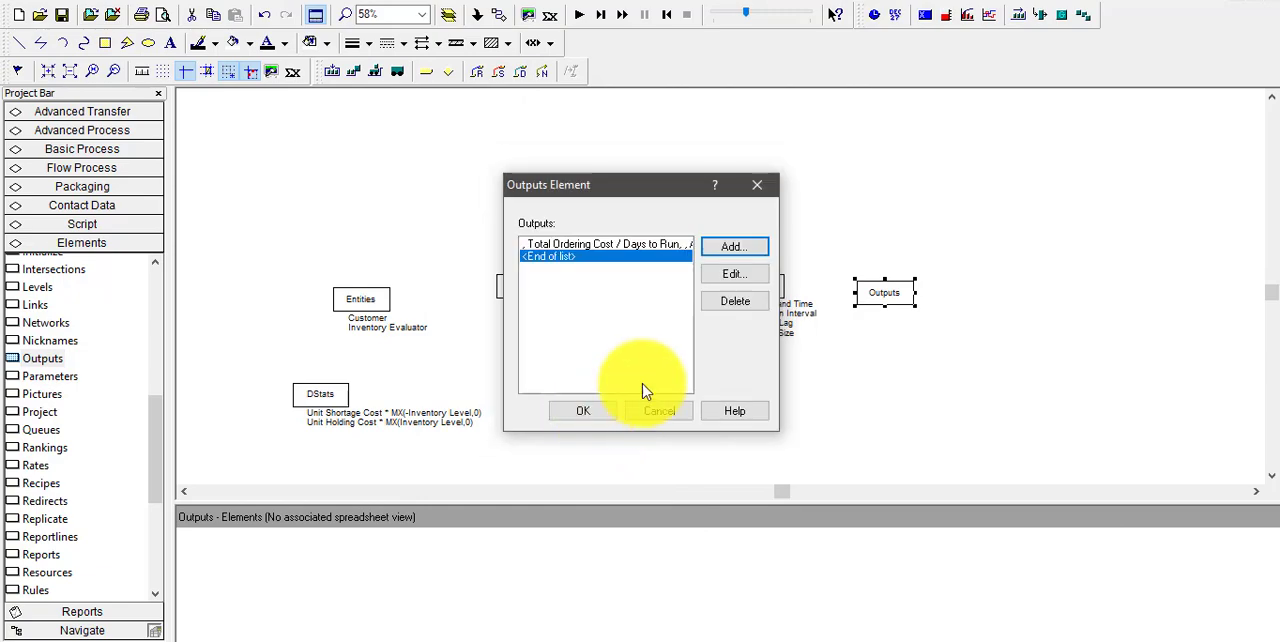
Add another output entry and enter Avg Total Cost as its Output File
{"action": "left_click", "coordinate": [724, 250]}
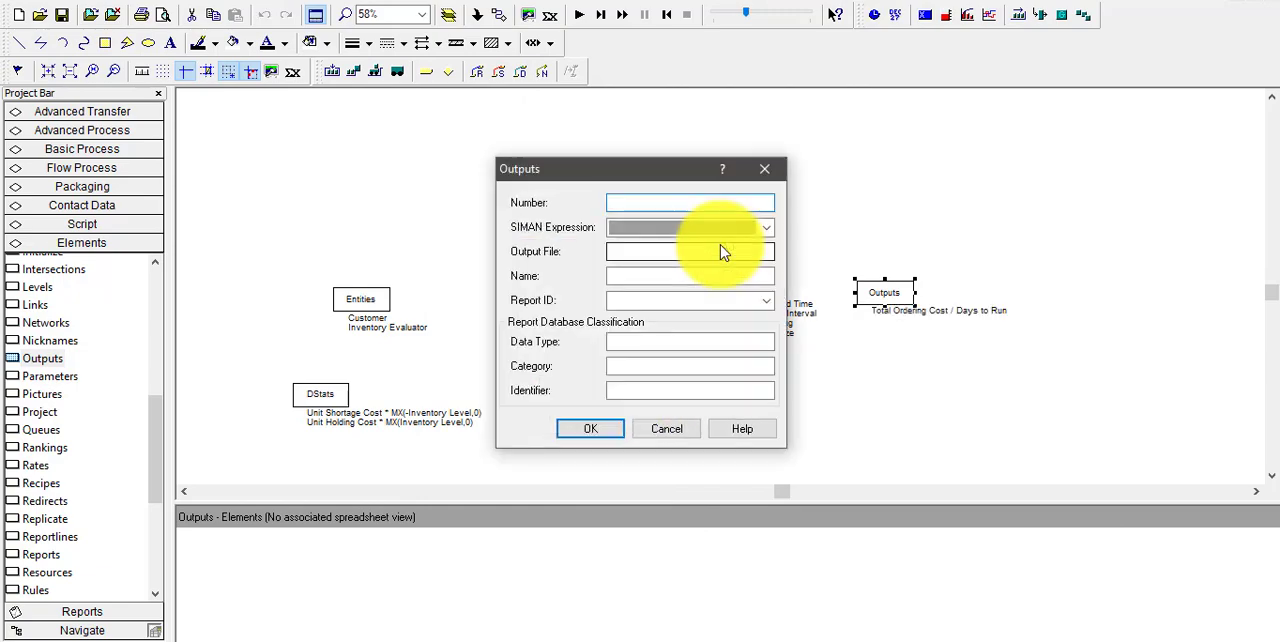
{"action": "left_click", "coordinate": [640, 254]}
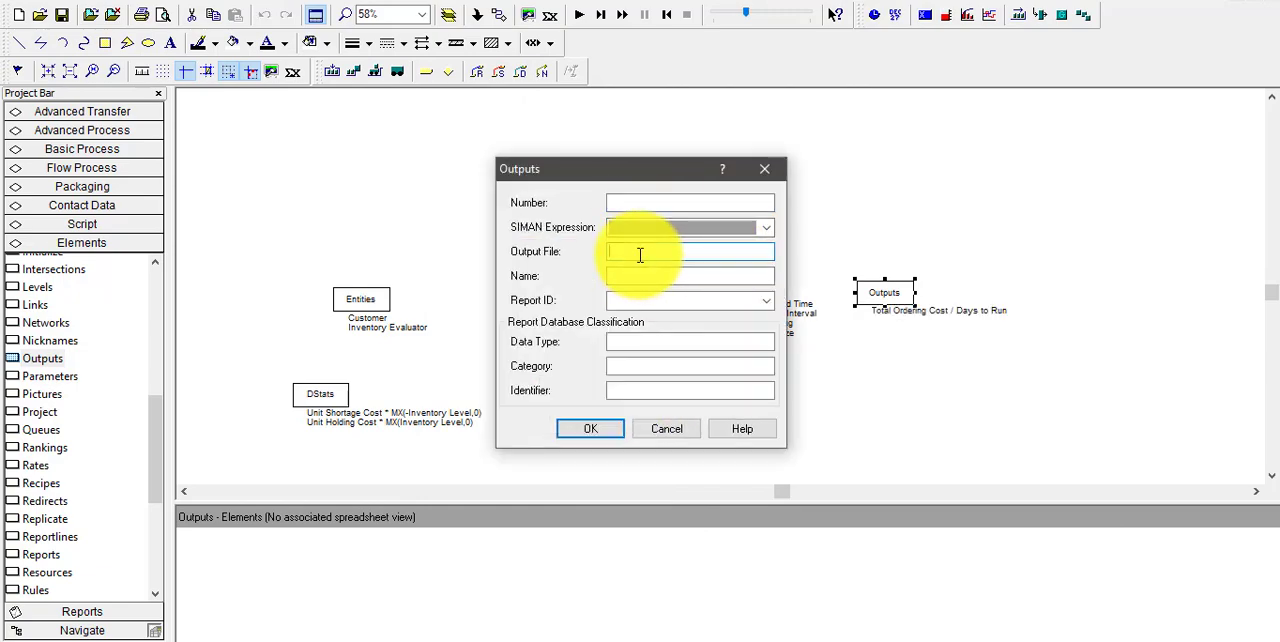
{"action": "type", "text": "Avg Total Cost"}
Set the new output's Data Type to "Output" and its Category to "User Specified", both in double quotes
{"action": "left_click", "coordinate": [653, 343]}
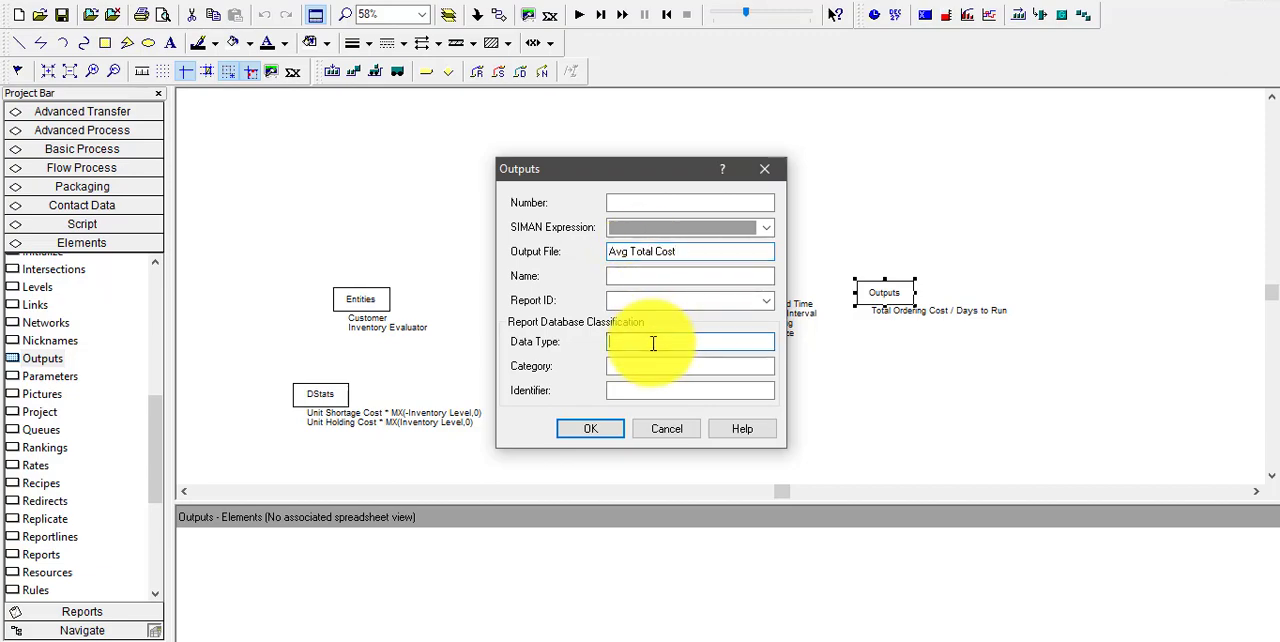
{"action": "type", "text": "\"Ou"}
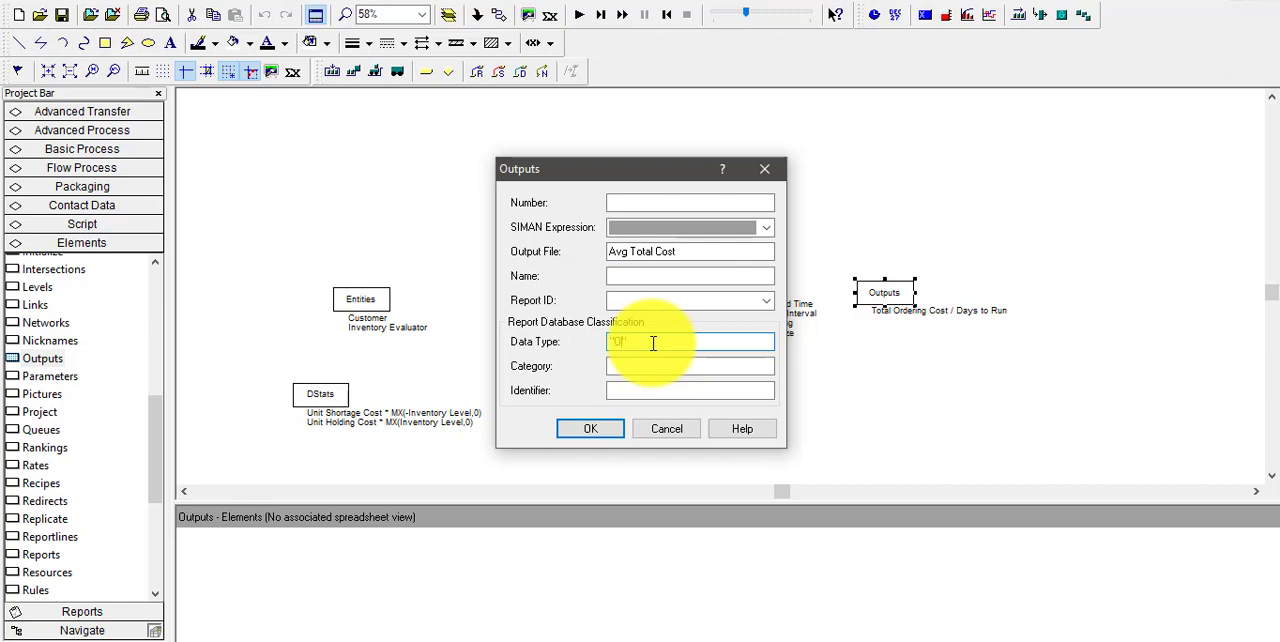
{"action": "type", "text": "tput\""}
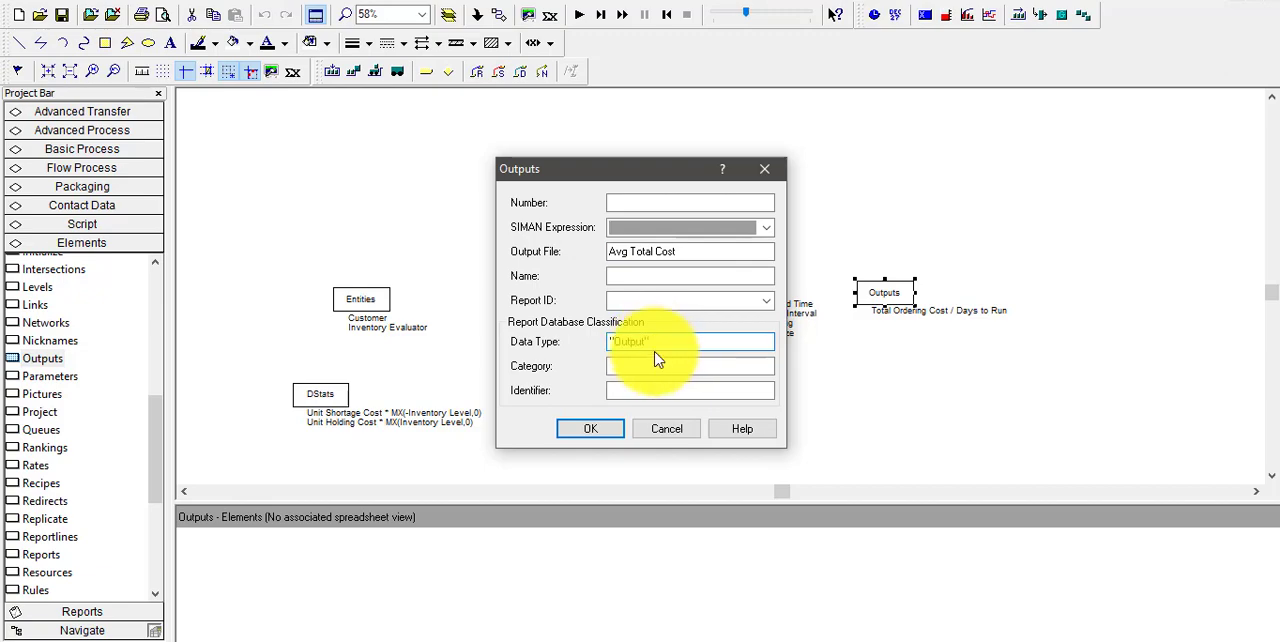
{"action": "left_click", "coordinate": [658, 364]}
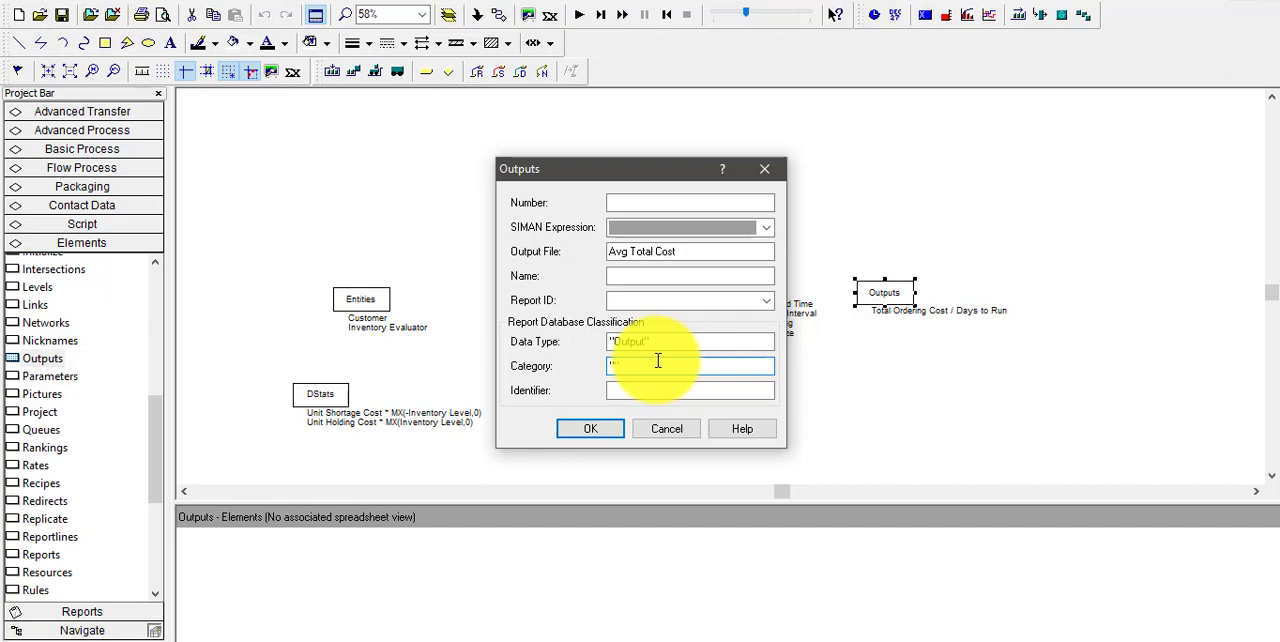
{"action": "type", "text": "\"User Specified\""}
Enter Avg Total Cost as the new output's Identifier
{"action": "left_click", "coordinate": [674, 390]}
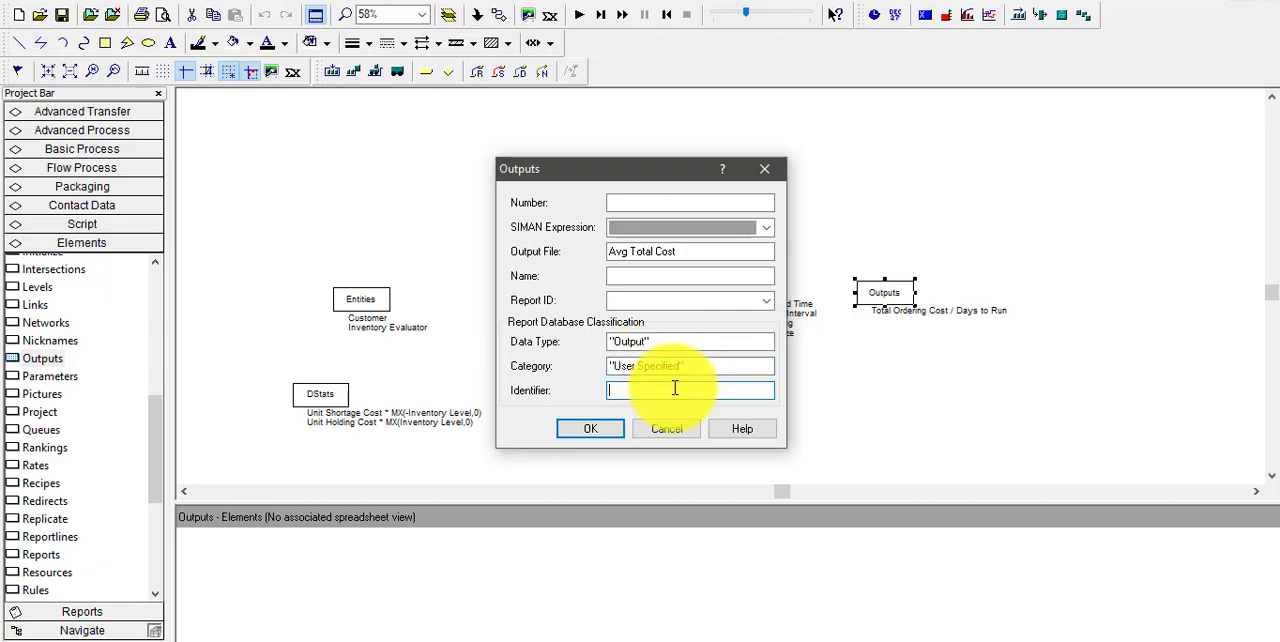
{"action": "type", "text": "A"}
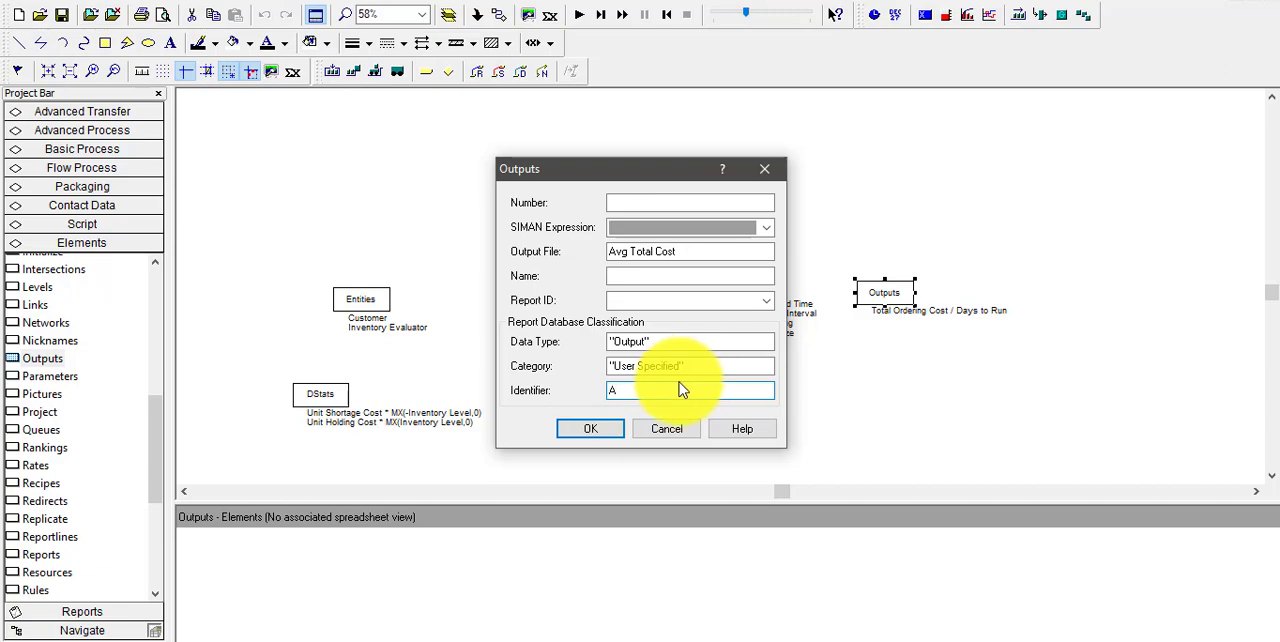
{"action": "type", "text": "vg Total Cost"}
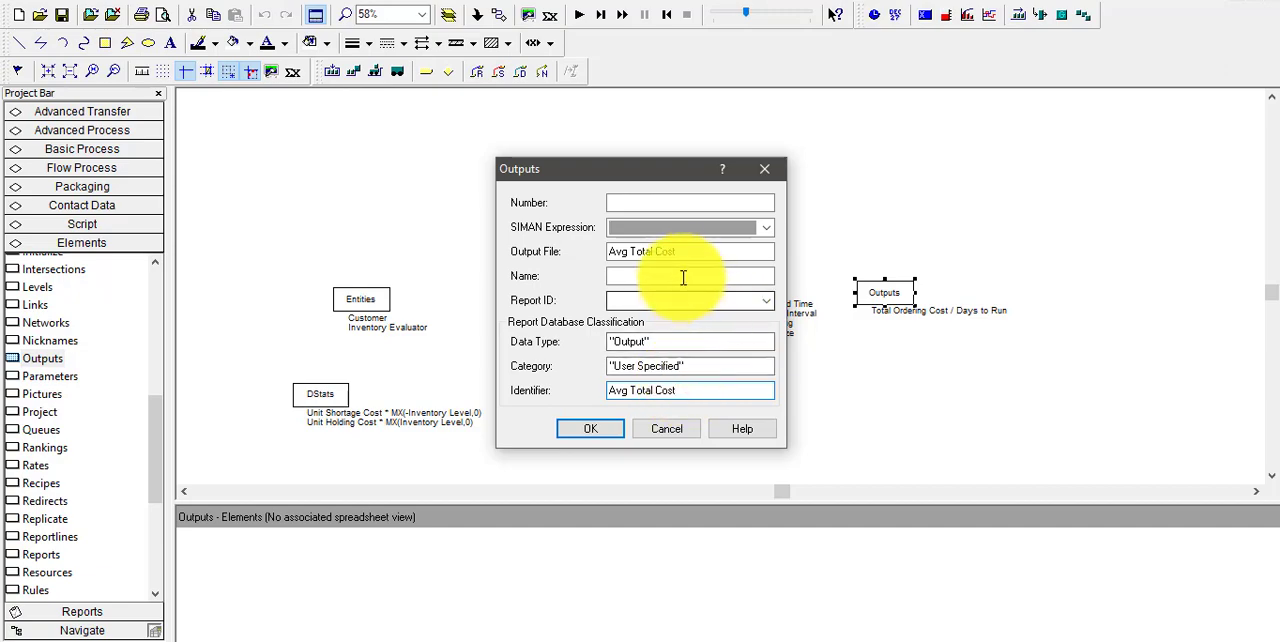
Move the text Avg Total Cost from the entry's Output File to its Name
{"action": "left_click_drag", "start_coordinate": [700, 251], "coordinate": [606, 251]}
{"action": "key", "text": "ctrl+x"}
{"action": "left_click", "coordinate": [631, 275]}
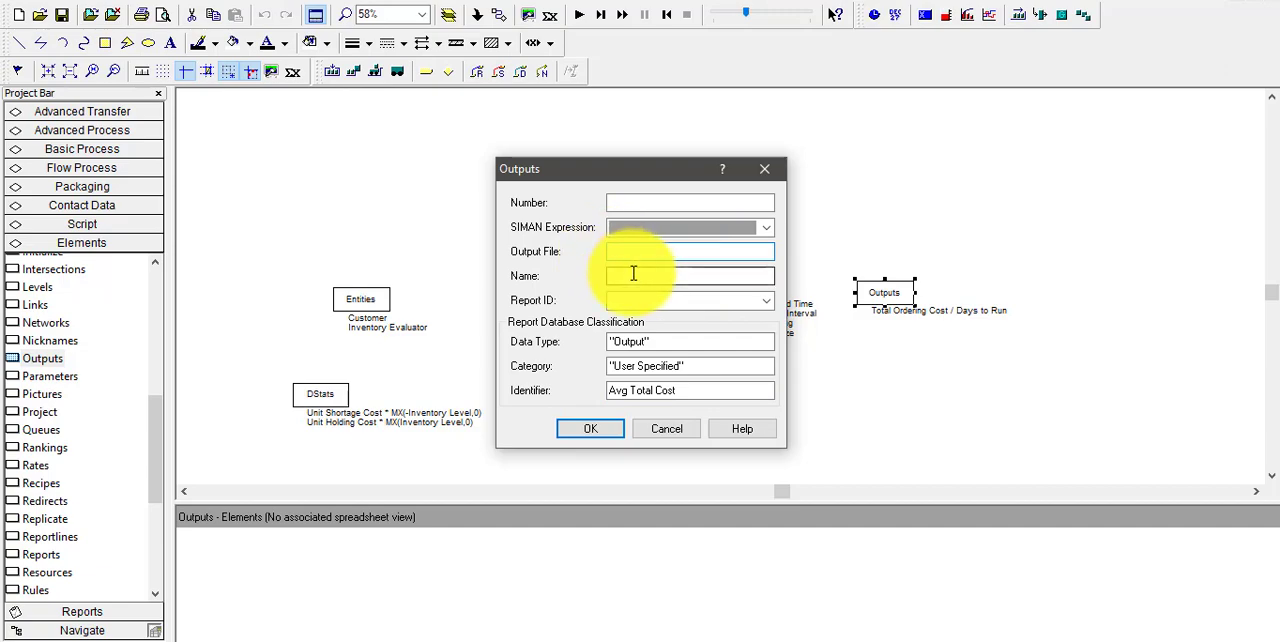
{"action": "key", "text": "ctrl+v"}
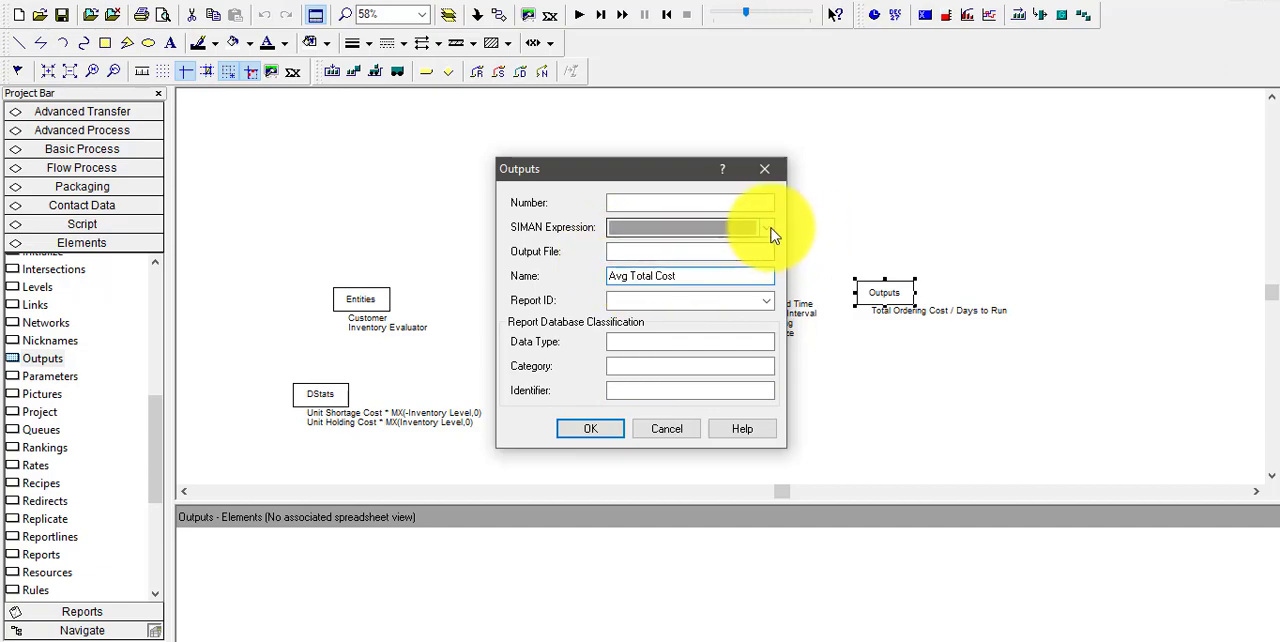
Start building the Avg Total Cost SIMAN expression with the last recorded value of the Avg Ordering Cost output
{"action": "left_click", "coordinate": [768, 228]}
{"action": "left_click", "coordinate": [737, 228]}
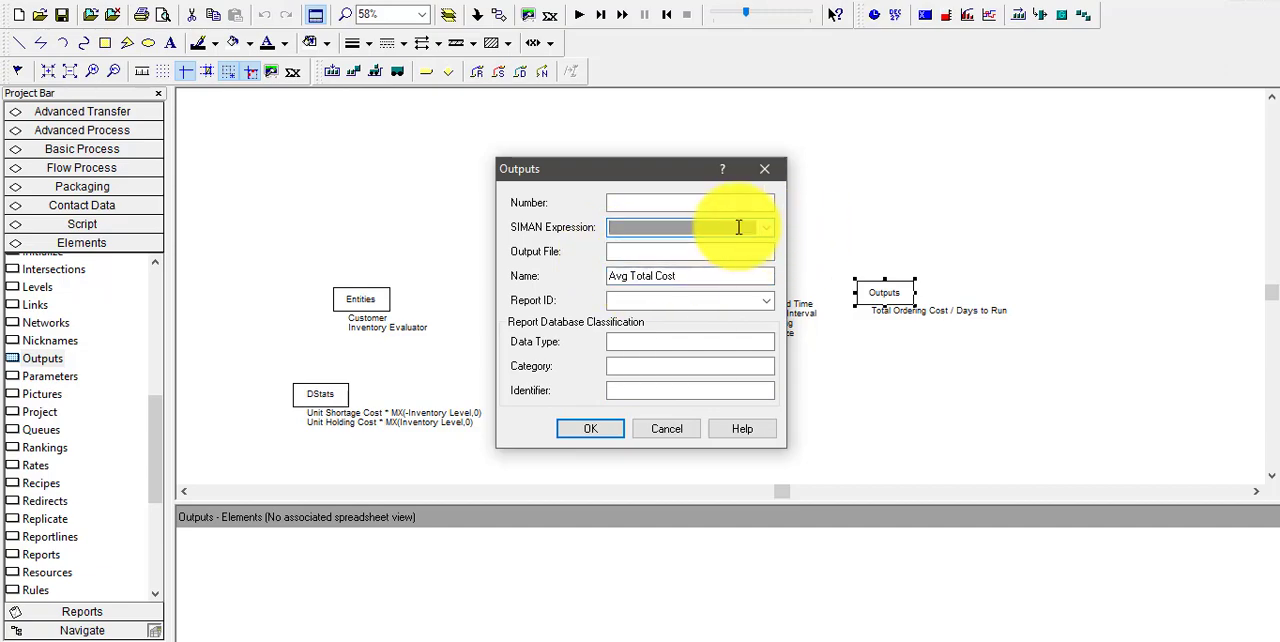
{"action": "right_click", "coordinate": [737, 228]}
{"action": "left_click", "coordinate": [806, 382]}
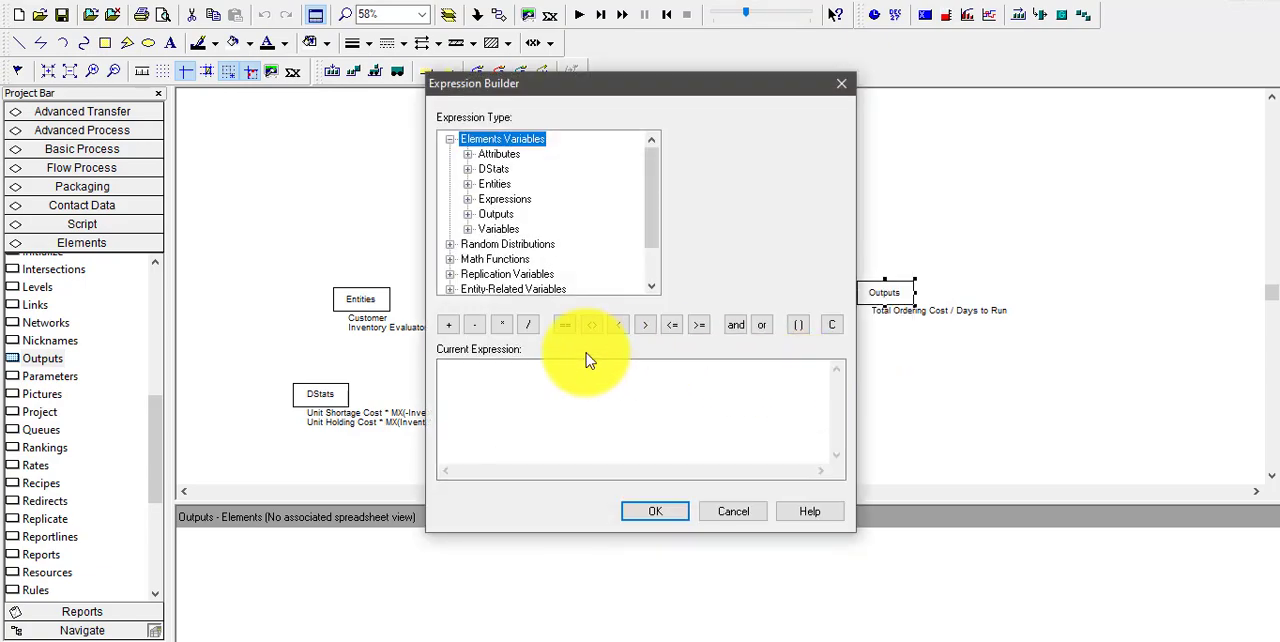
{"action": "left_click", "coordinate": [580, 381]}
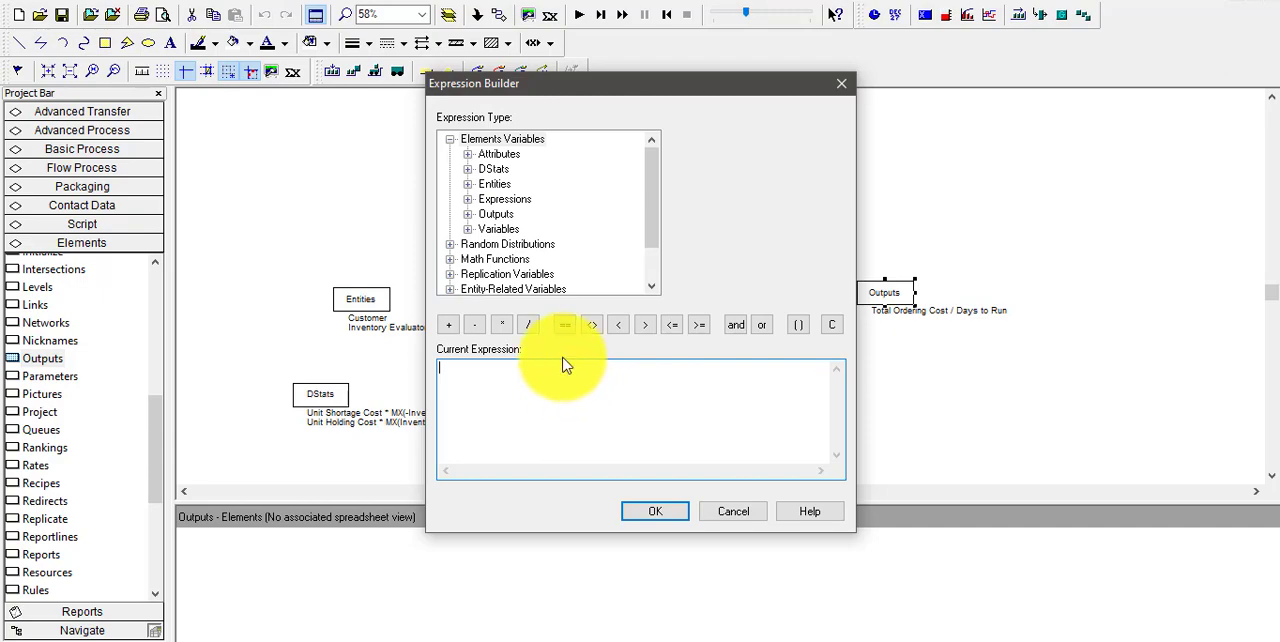
{"action": "left_click", "coordinate": [469, 215]}
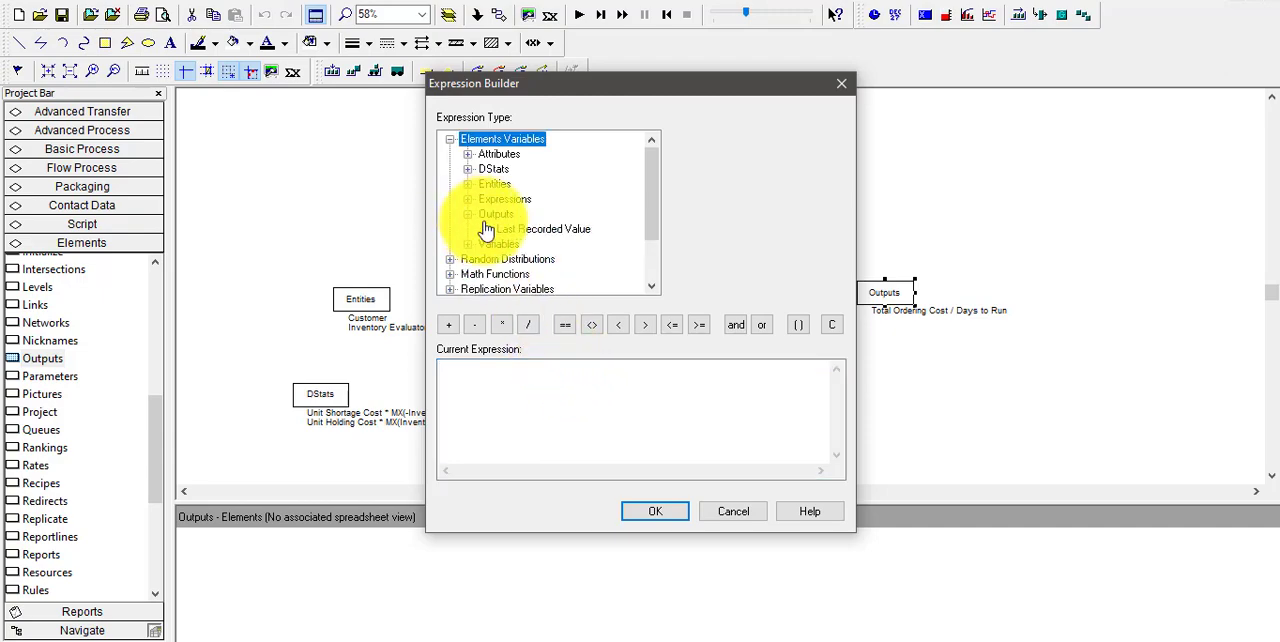
{"action": "left_click", "coordinate": [525, 229]}
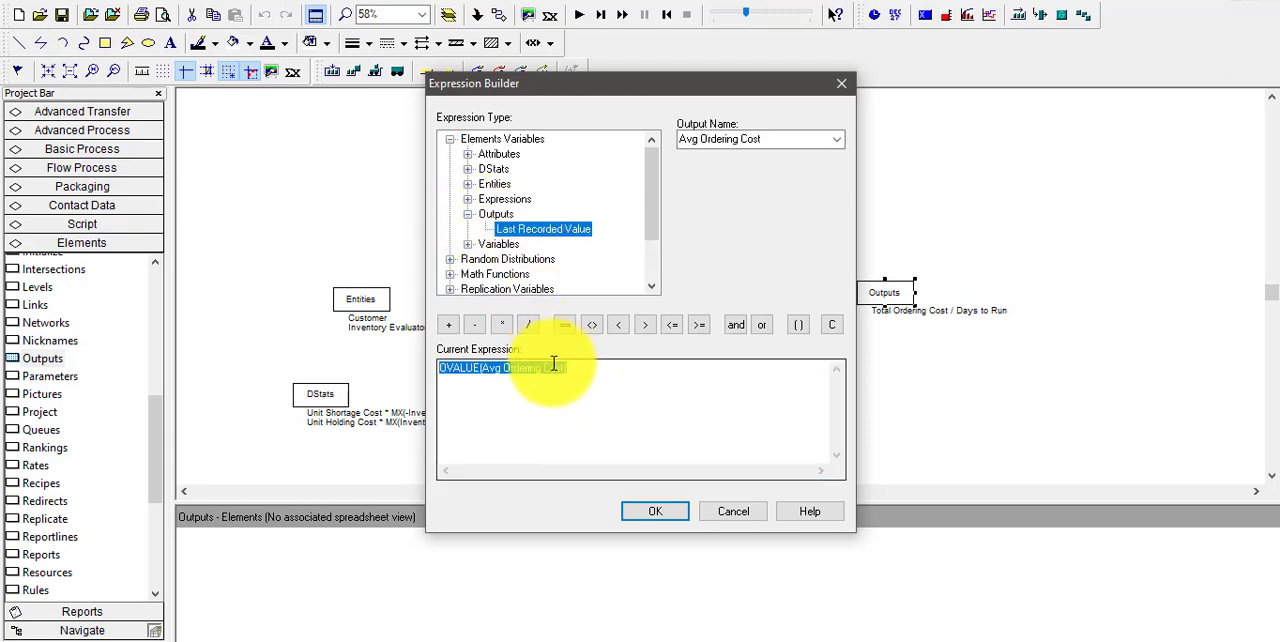
Add the average value of the Holding Cost DStat to the expression after the Avg Ordering Cost term
{"action": "left_click", "coordinate": [455, 327]}
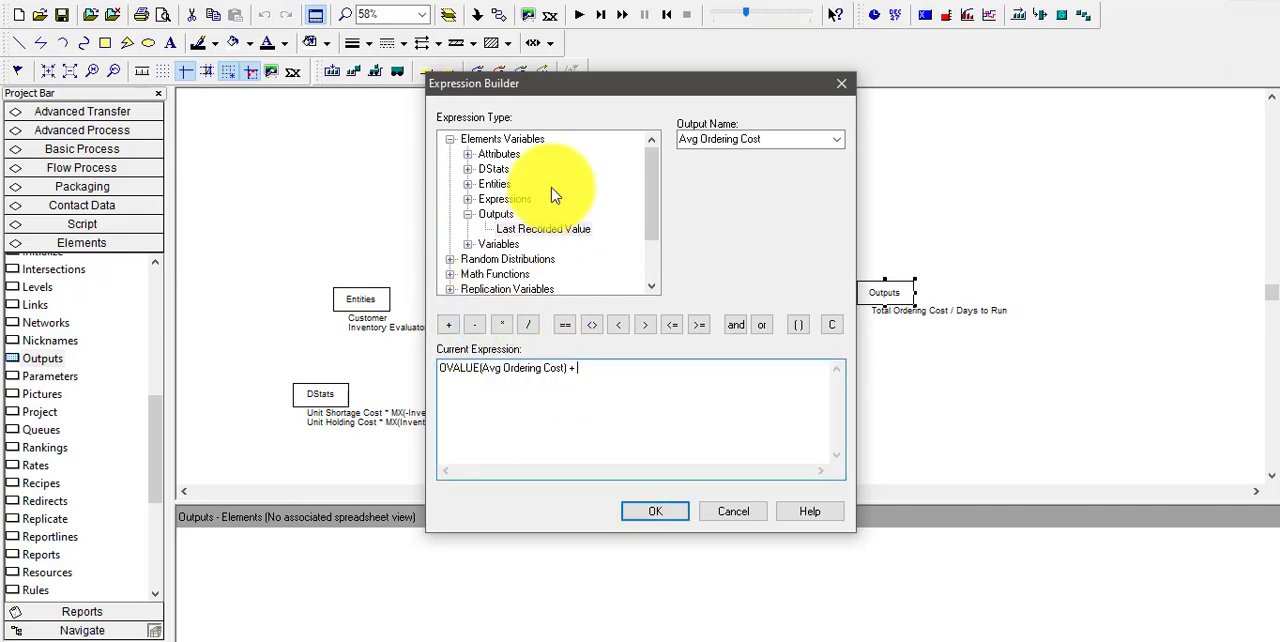
{"action": "left_click", "coordinate": [490, 171]}
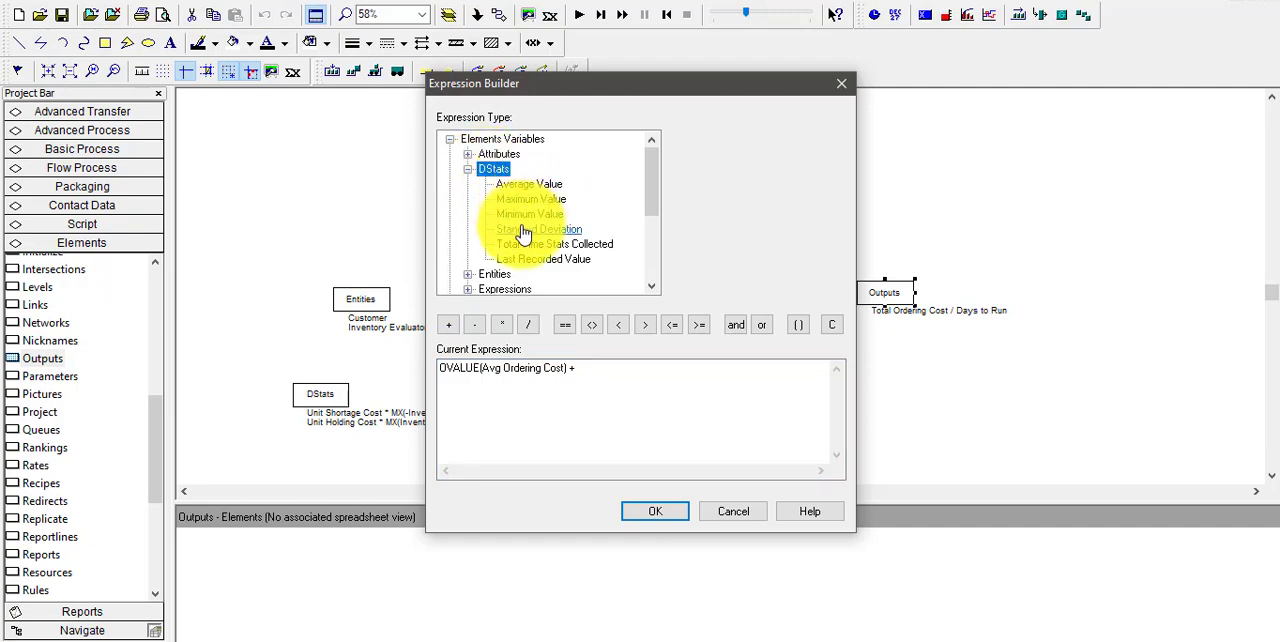
{"action": "left_click", "coordinate": [521, 188]}
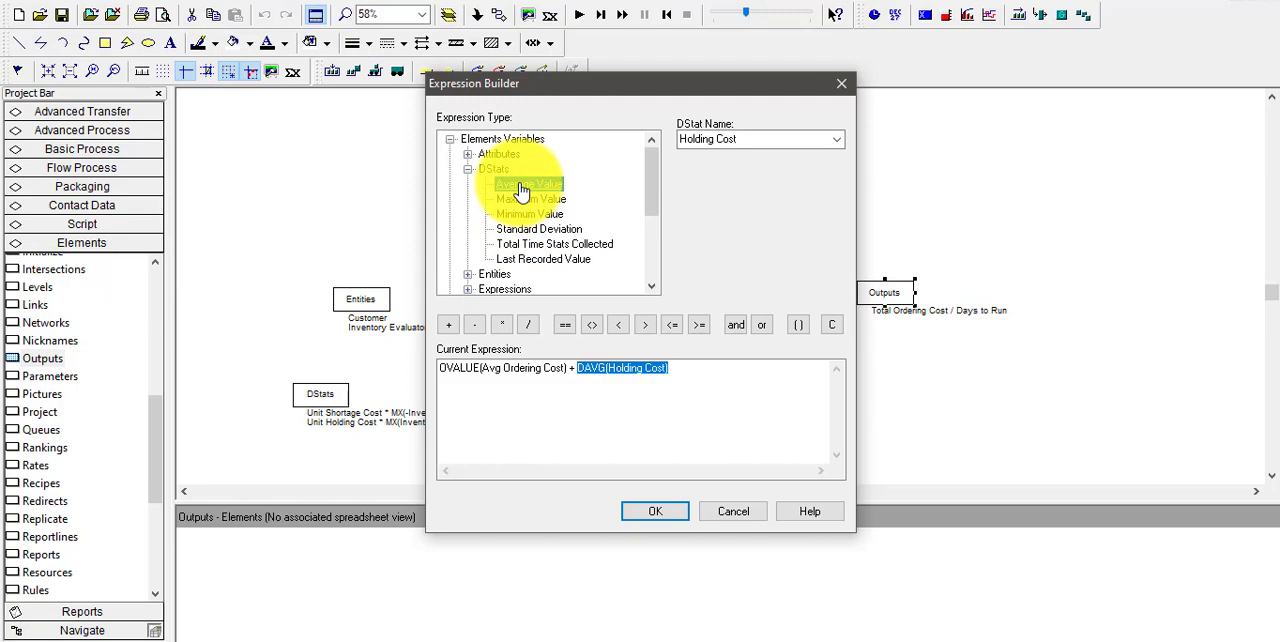
Add the average value of the Shortage Cost DStat to the sum and accept the finished expression
{"action": "left_click", "coordinate": [449, 329]}
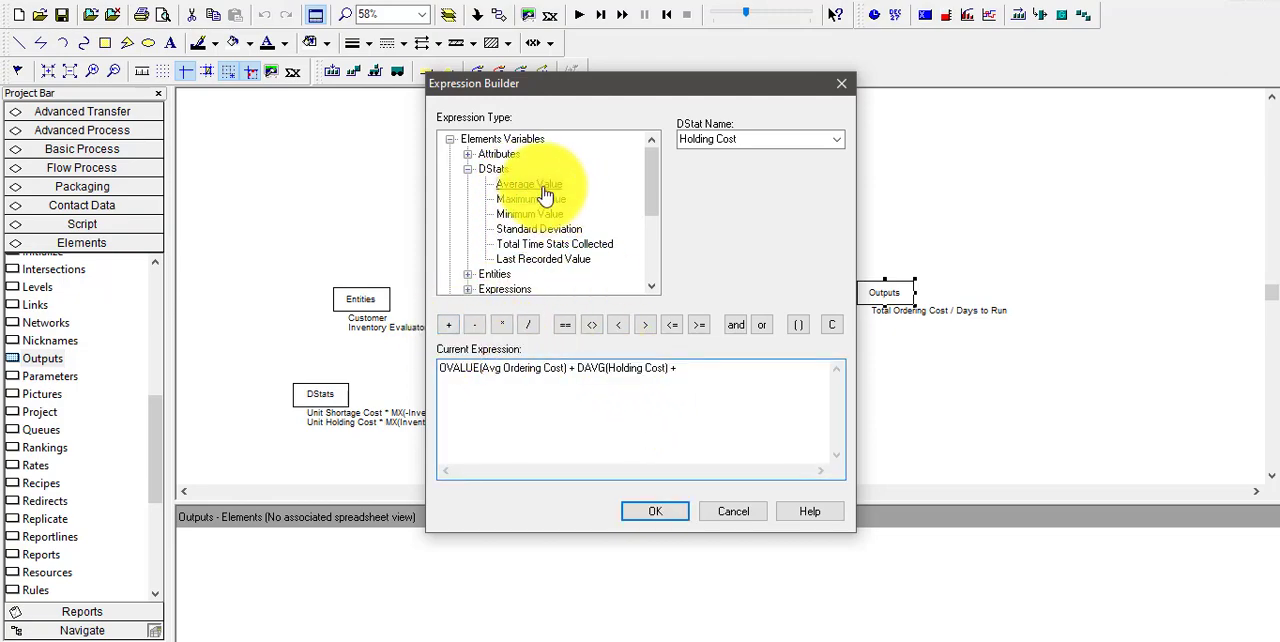
{"action": "left_click", "coordinate": [836, 139]}
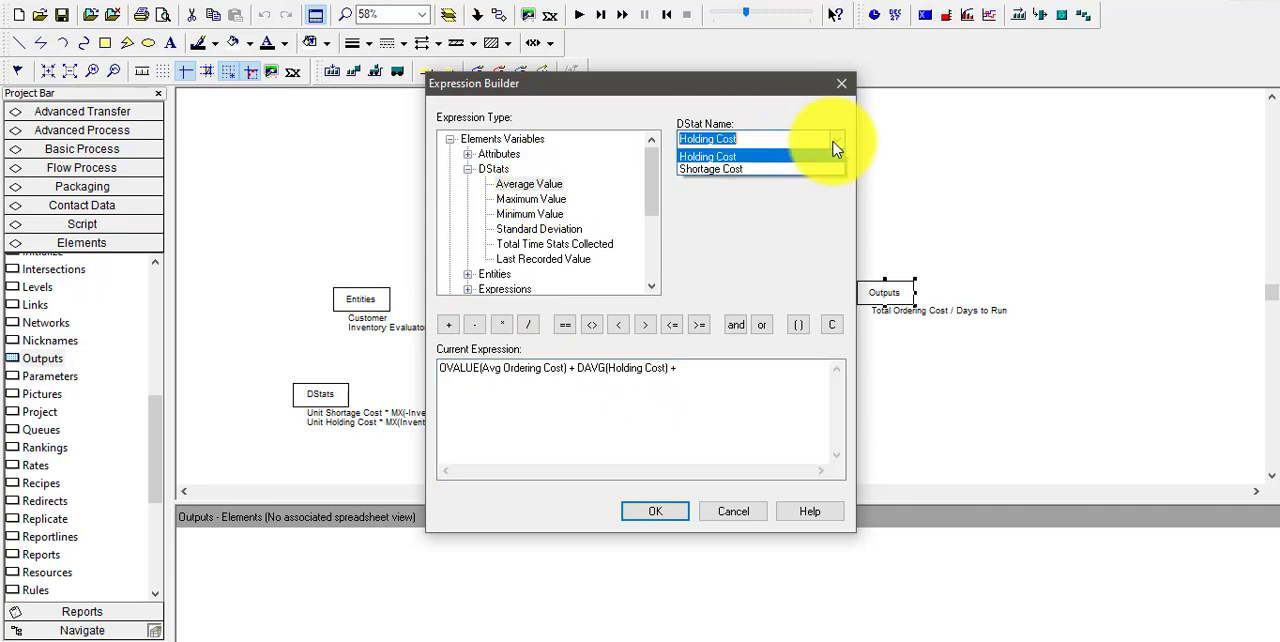
{"action": "left_click", "coordinate": [537, 196]}
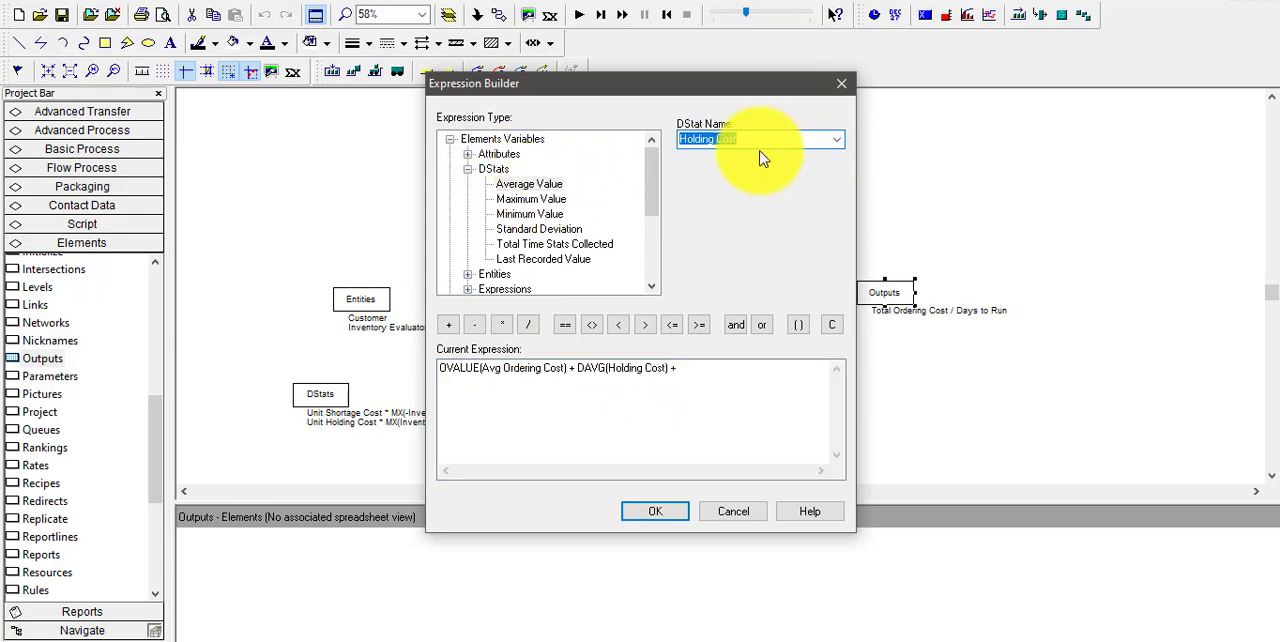
{"action": "left_click", "coordinate": [836, 139]}
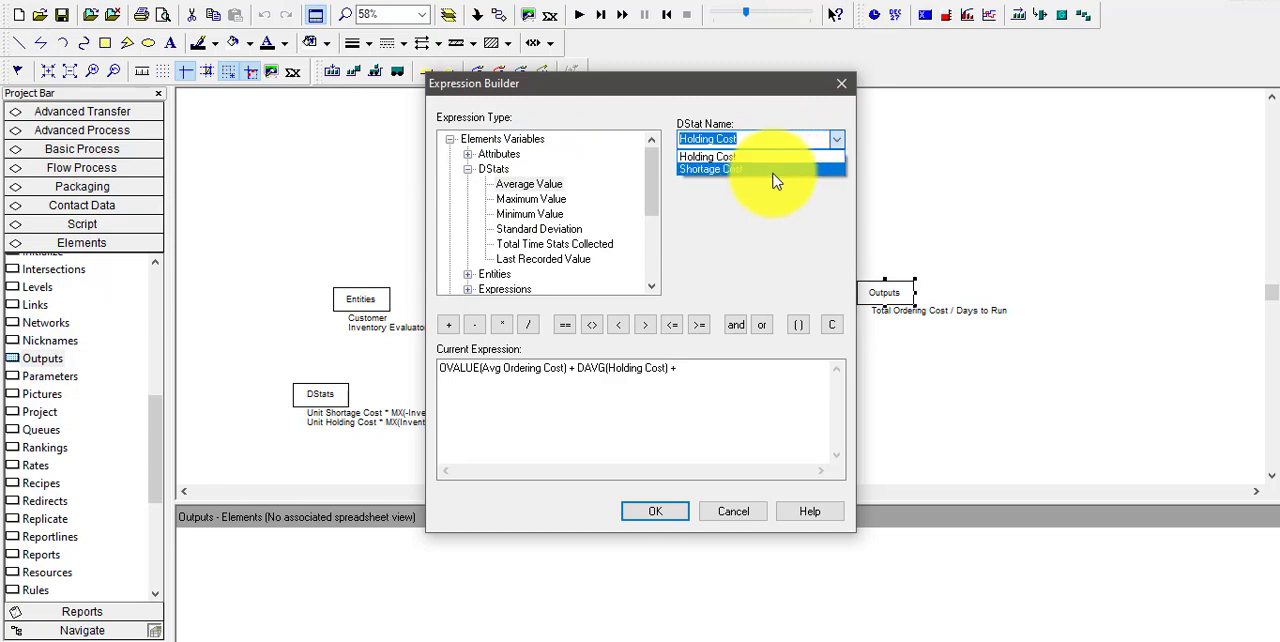
{"action": "left_click", "coordinate": [774, 170]}
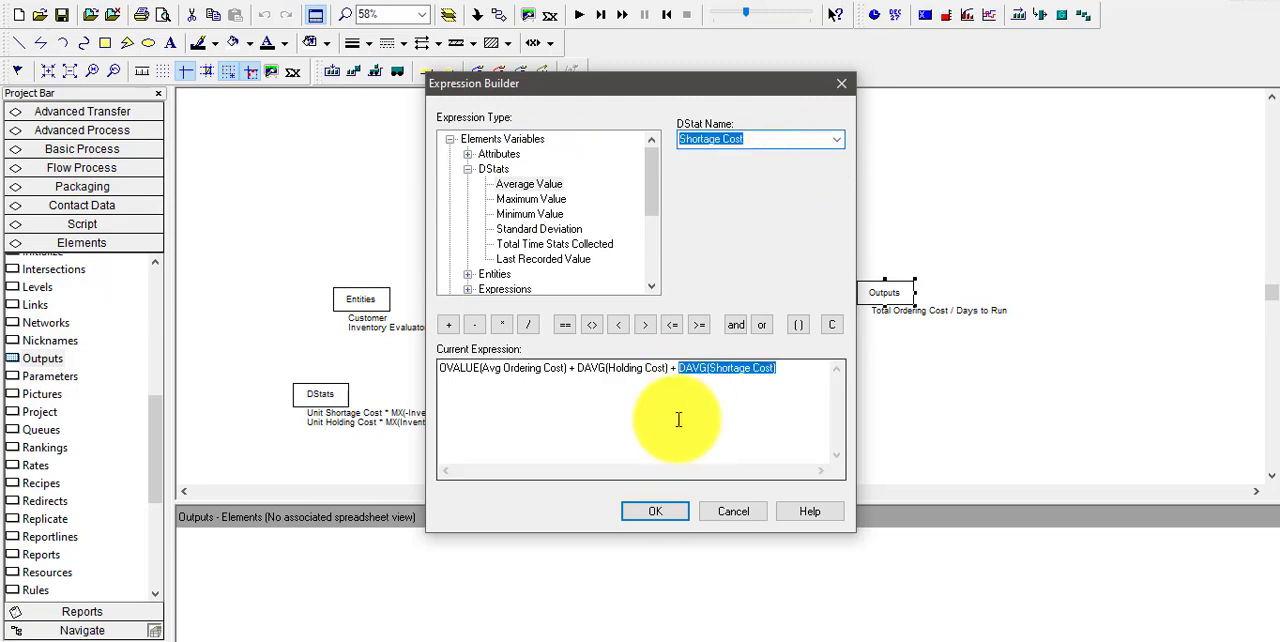
{"action": "left_click", "coordinate": [655, 511]}
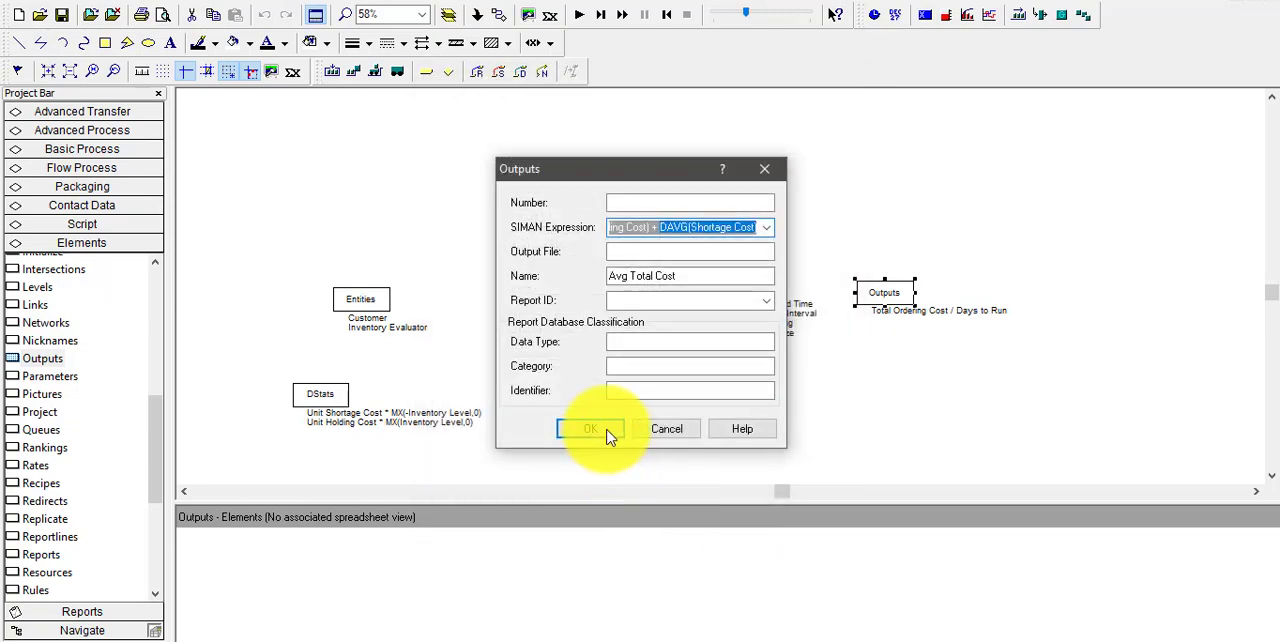
Set Data Type "Output" and Category "User Specified", both in double quotes, and Identifier Avg Total Cost, and save the Outputs element
{"action": "left_click", "coordinate": [671, 343]}
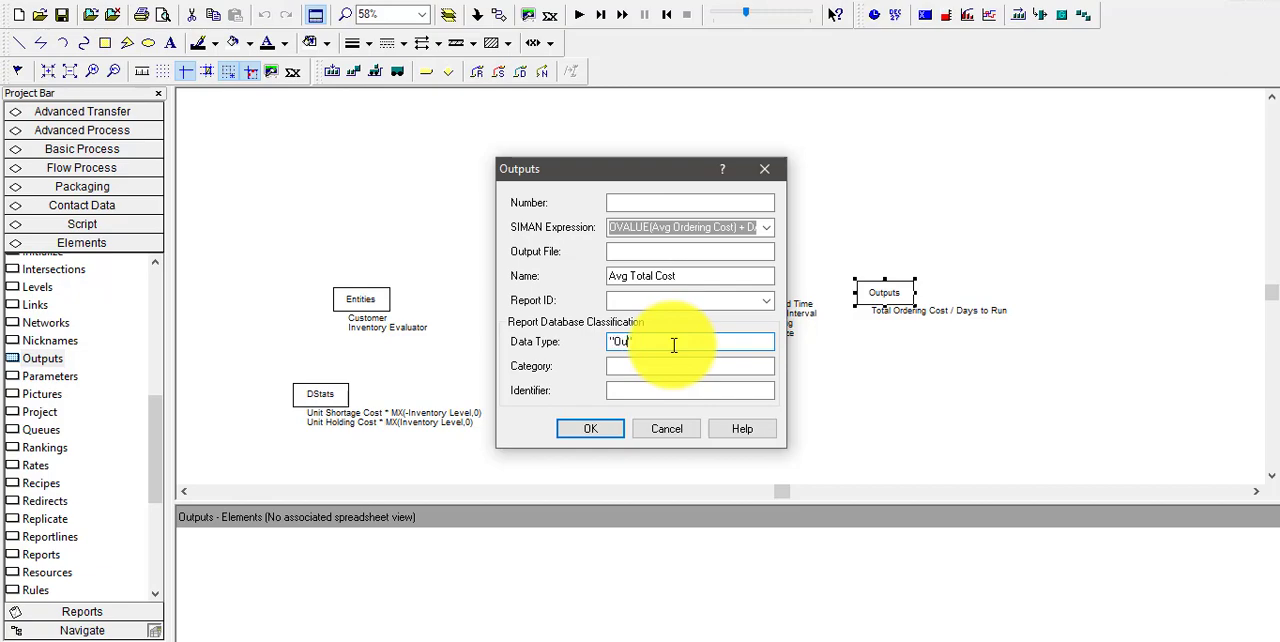
{"action": "left_click", "coordinate": [674, 369]}
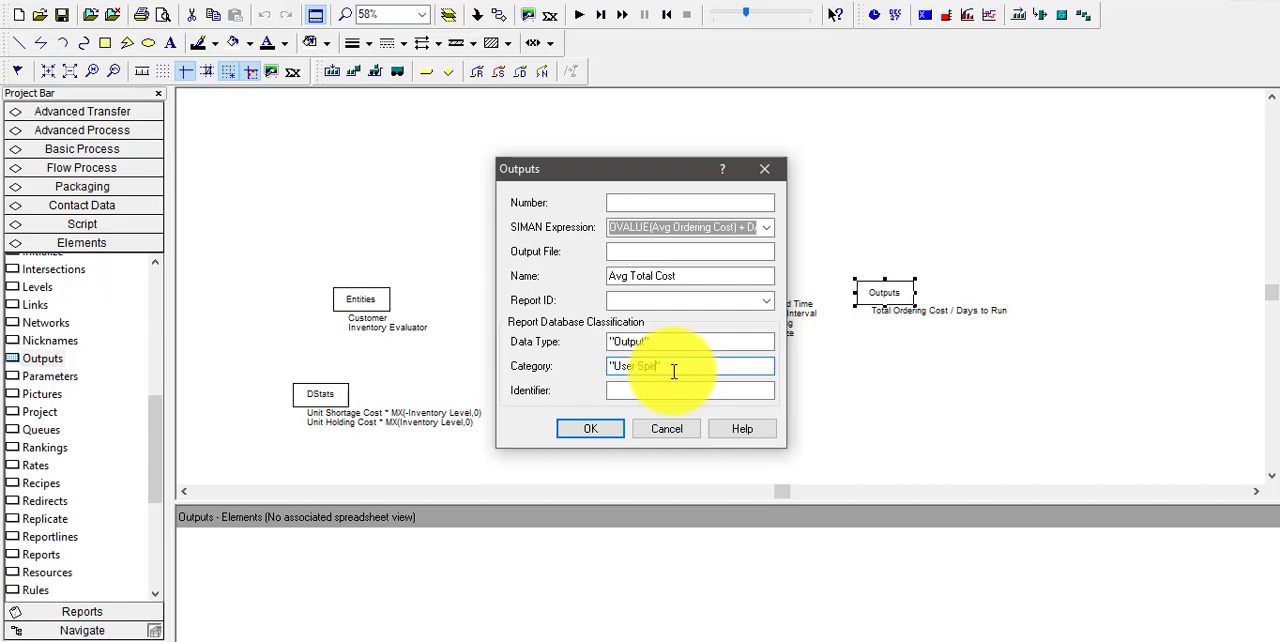
{"action": "left_click", "coordinate": [676, 388]}
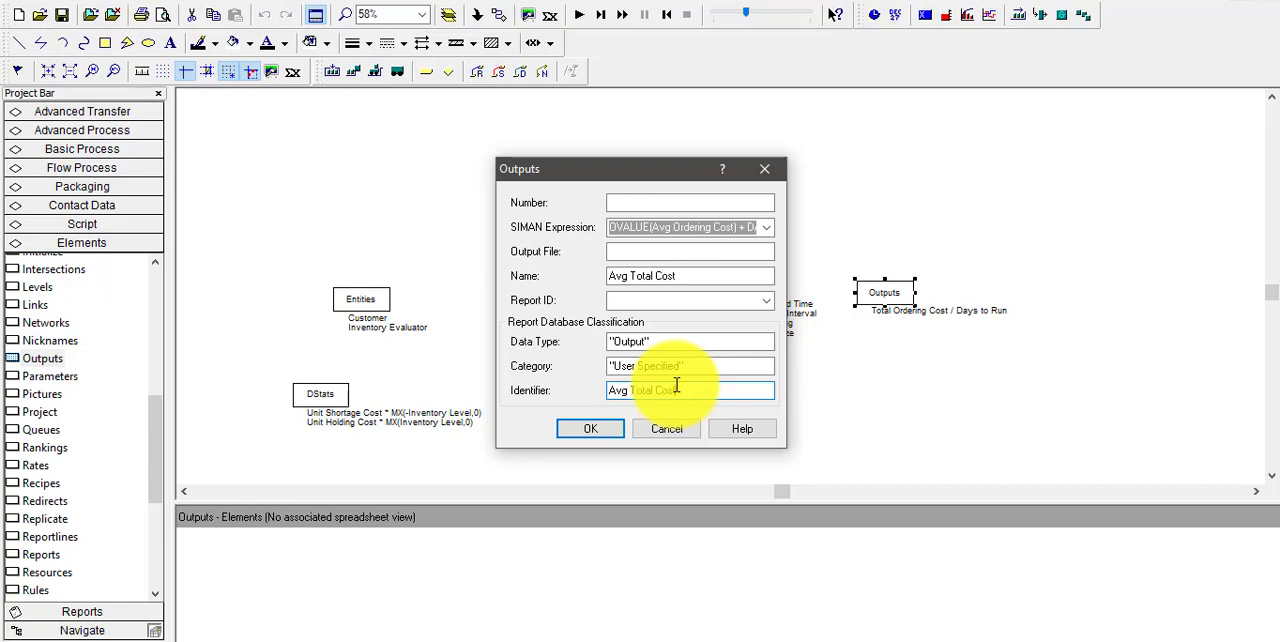
{"action": "type", "text": "Avg Total Cost"}
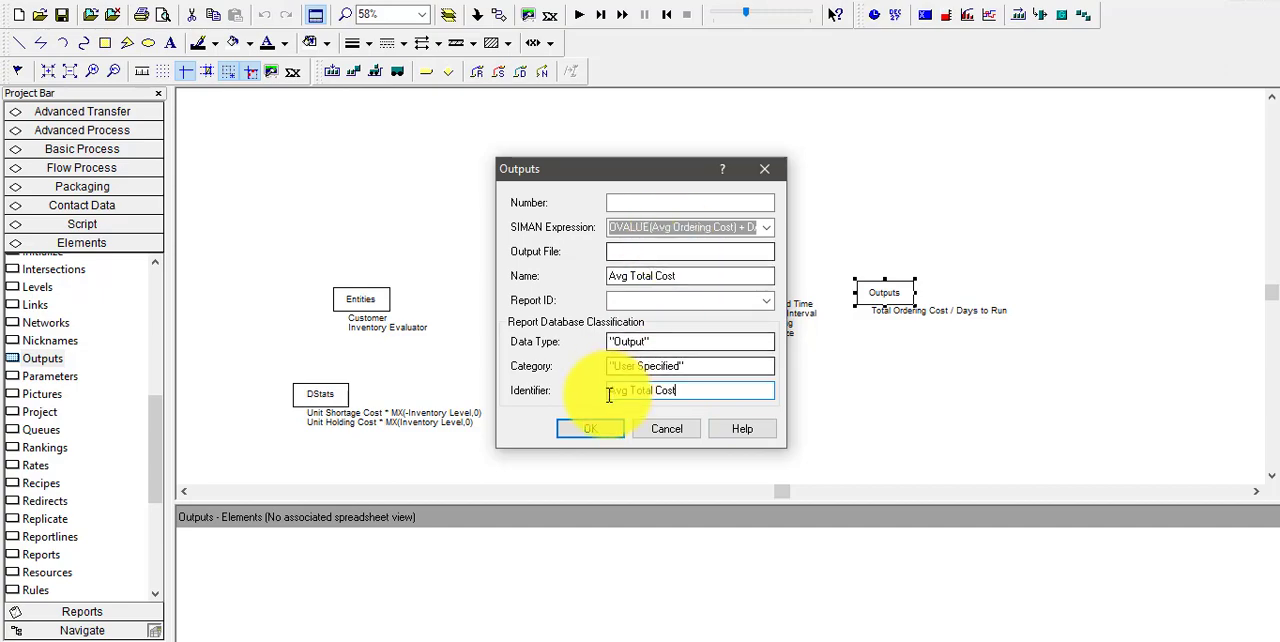
{"action": "left_click", "coordinate": [600, 429]}
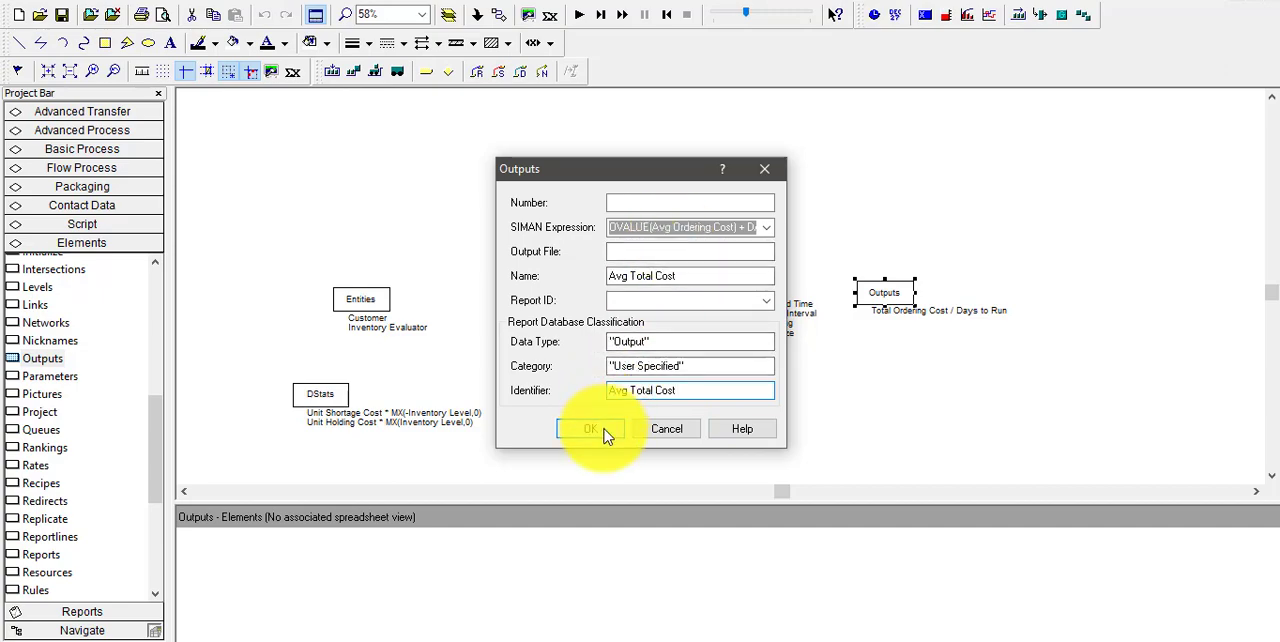
{"action": "left_click", "coordinate": [603, 433]}
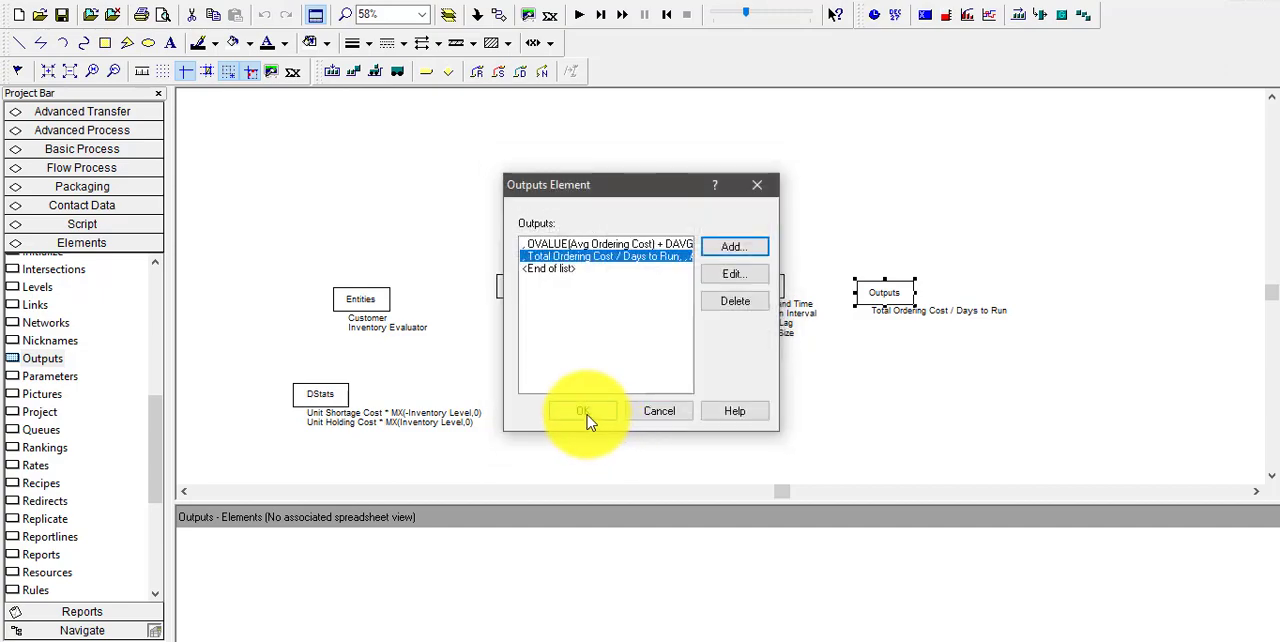
{"action": "left_click", "coordinate": [586, 414]}
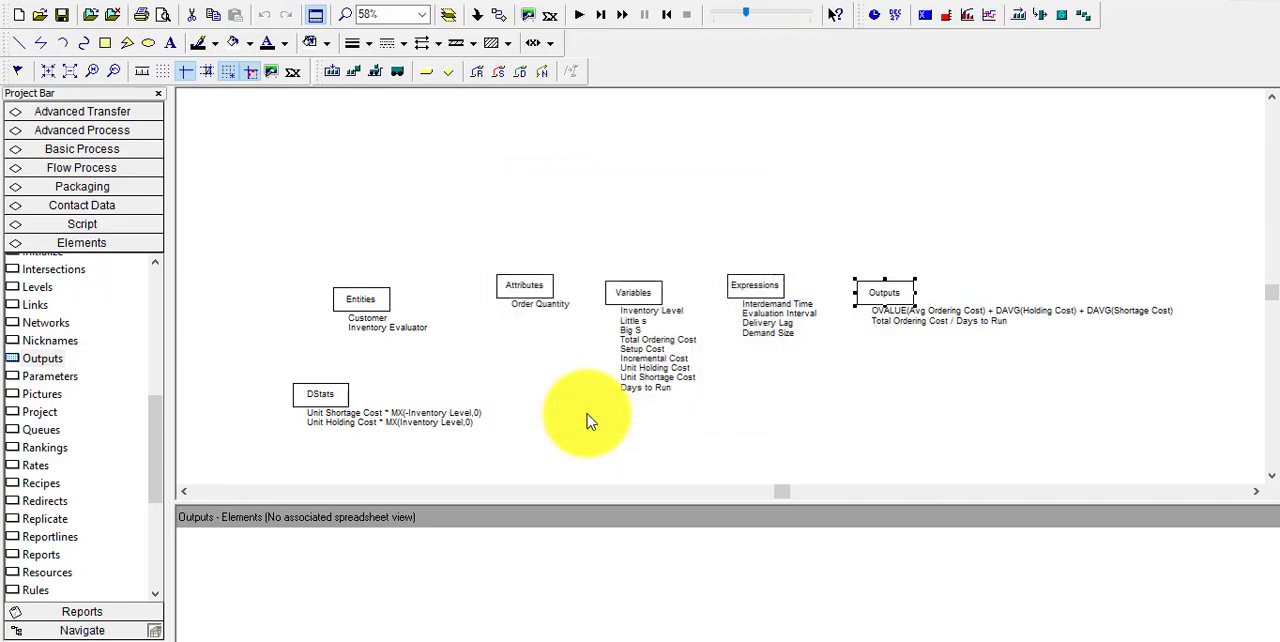
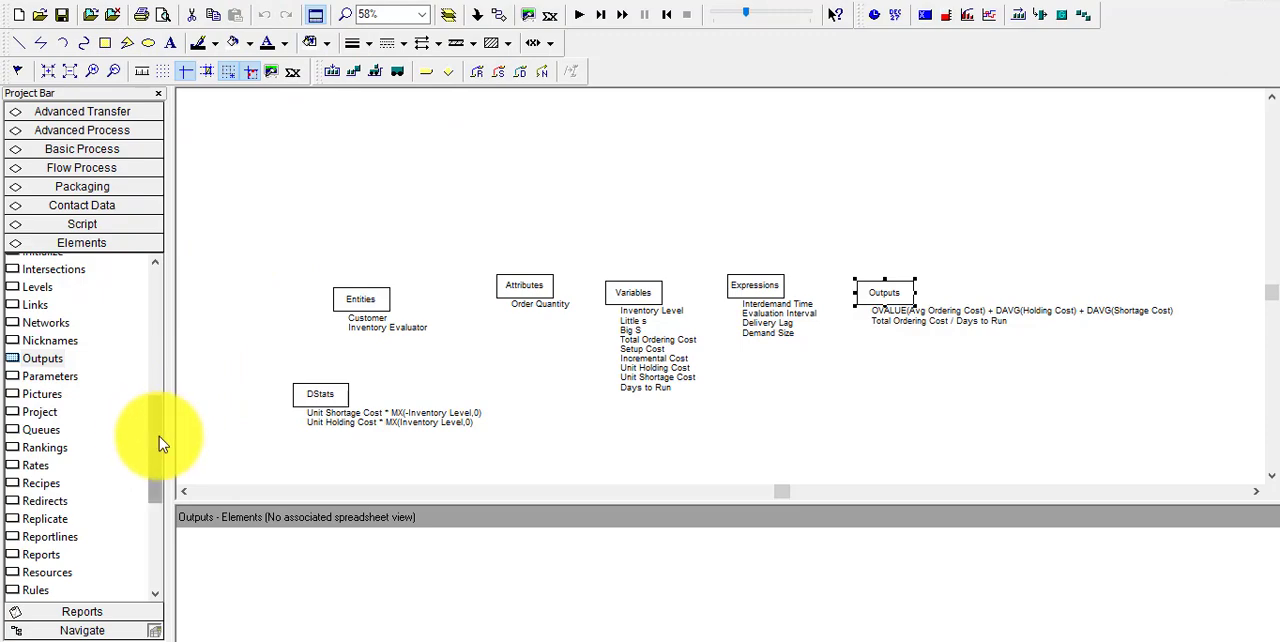
Add a Replicate element below the Expressions element with Replication Length Days to Run and Base Time Units Days
{"action": "left_click_drag", "start_coordinate": [159, 436], "coordinate": [157, 500]}
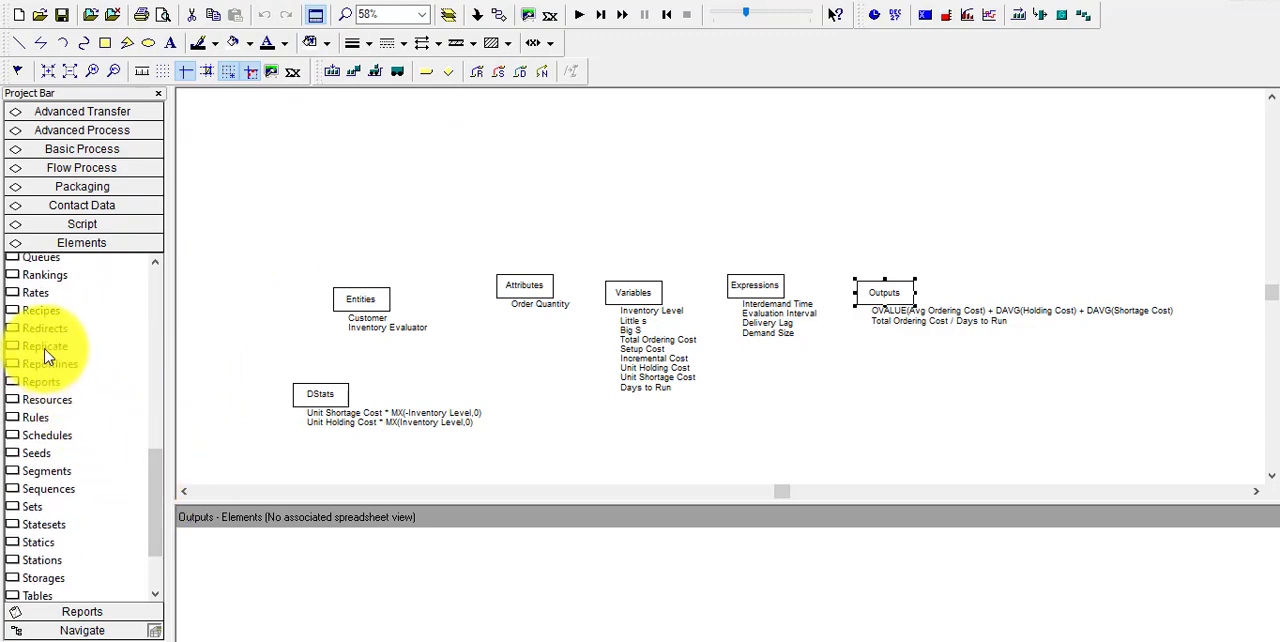
{"action": "left_click_drag", "start_coordinate": [45, 350], "coordinate": [792, 405]}
{"action": "double_click", "coordinate": [828, 395]}
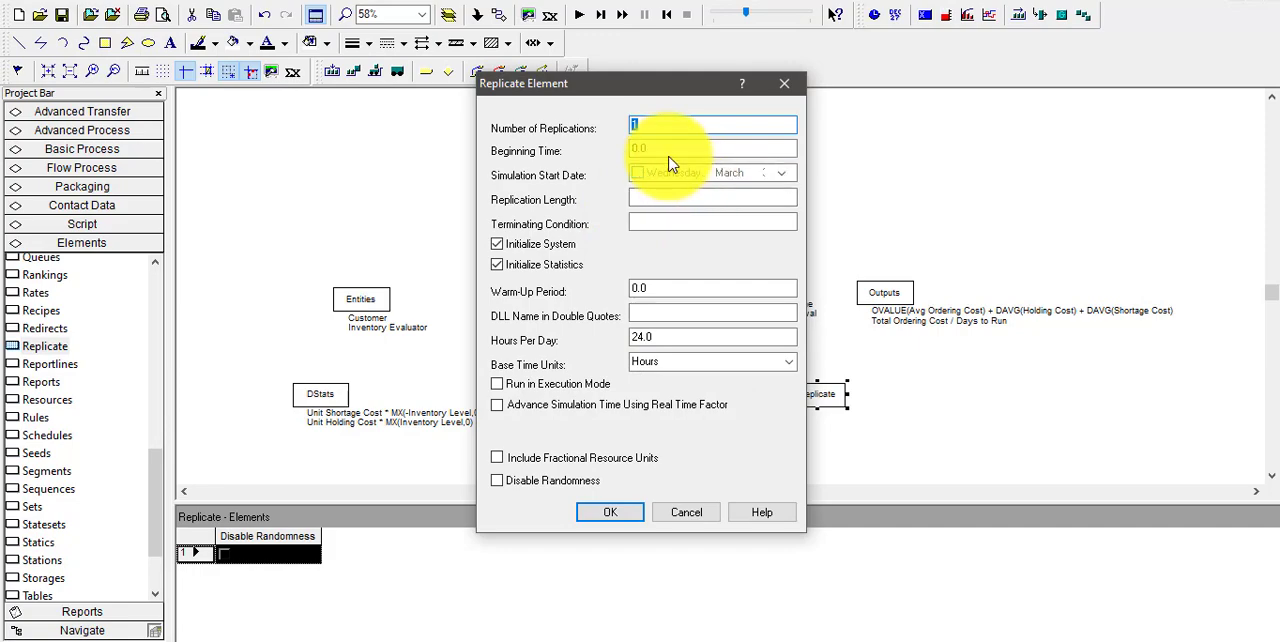
{"action": "left_click", "coordinate": [675, 200]}
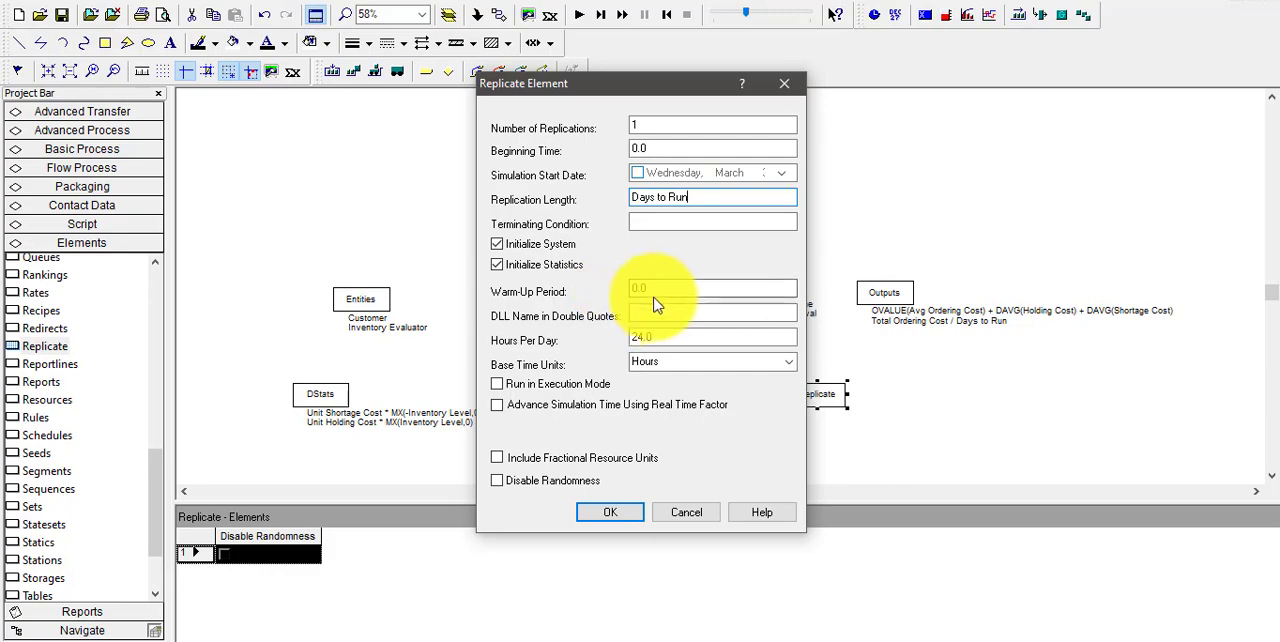
{"action": "left_click", "coordinate": [699, 365]}
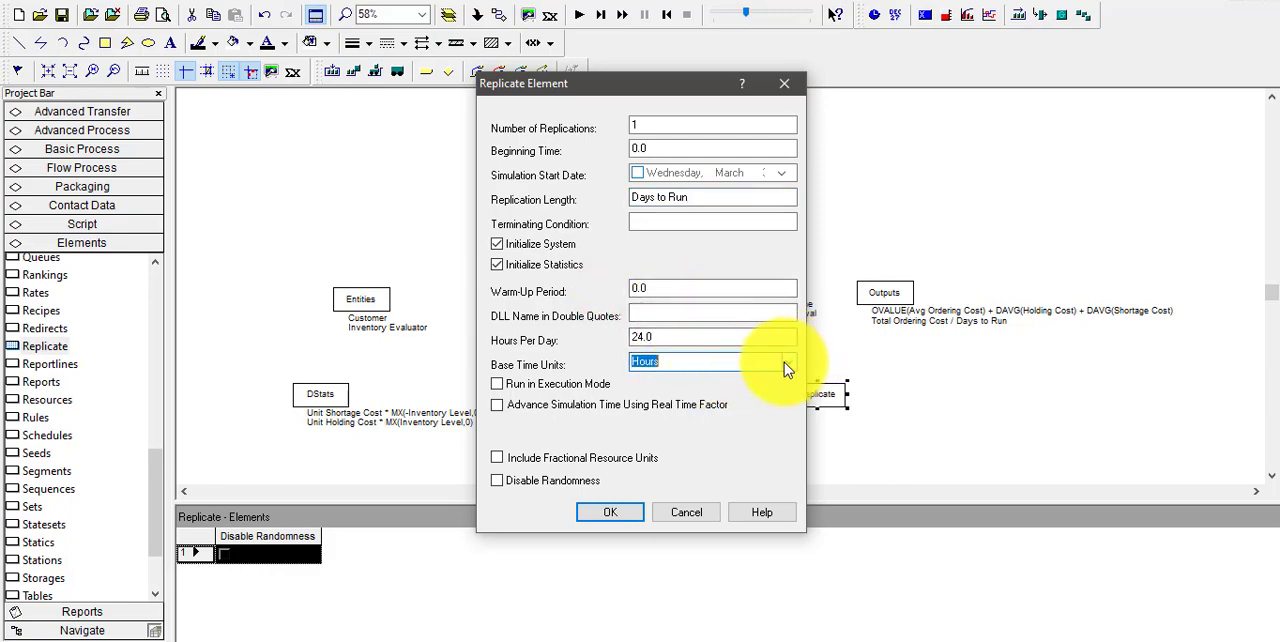
{"action": "left_click", "coordinate": [784, 362]}
{"action": "left_click", "coordinate": [705, 415]}
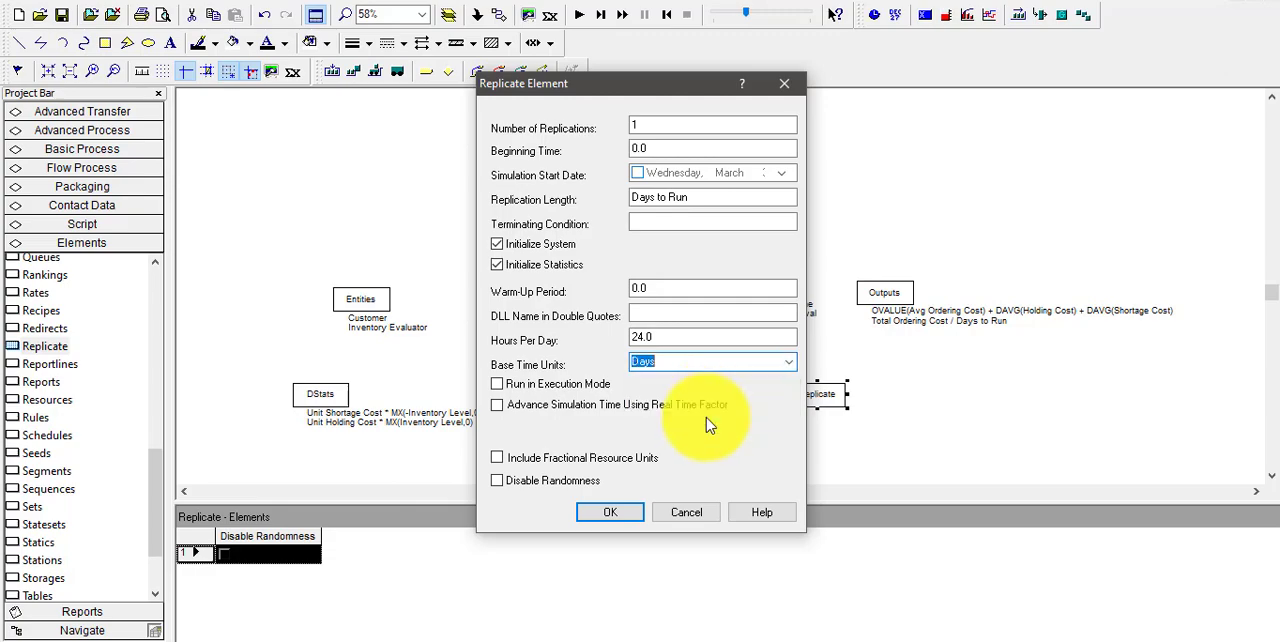
{"action": "left_click", "coordinate": [618, 518]}
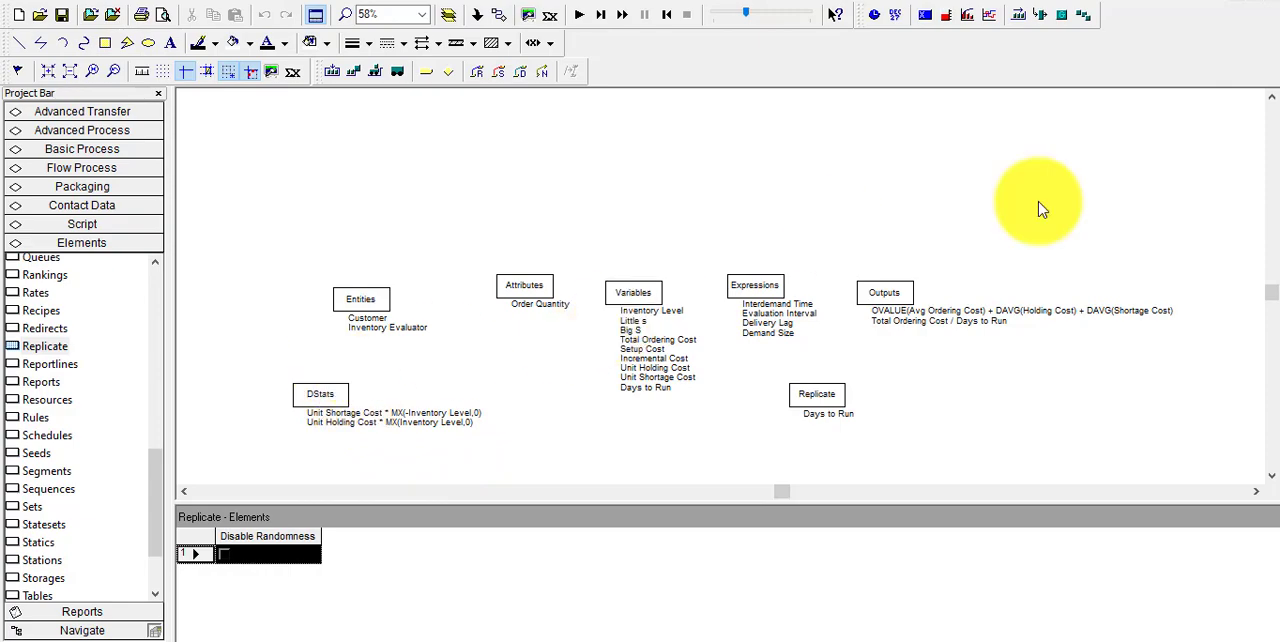
Attach the Blocks.tpo template panel to the project
{"action": "left_click", "coordinate": [1271, 97]}
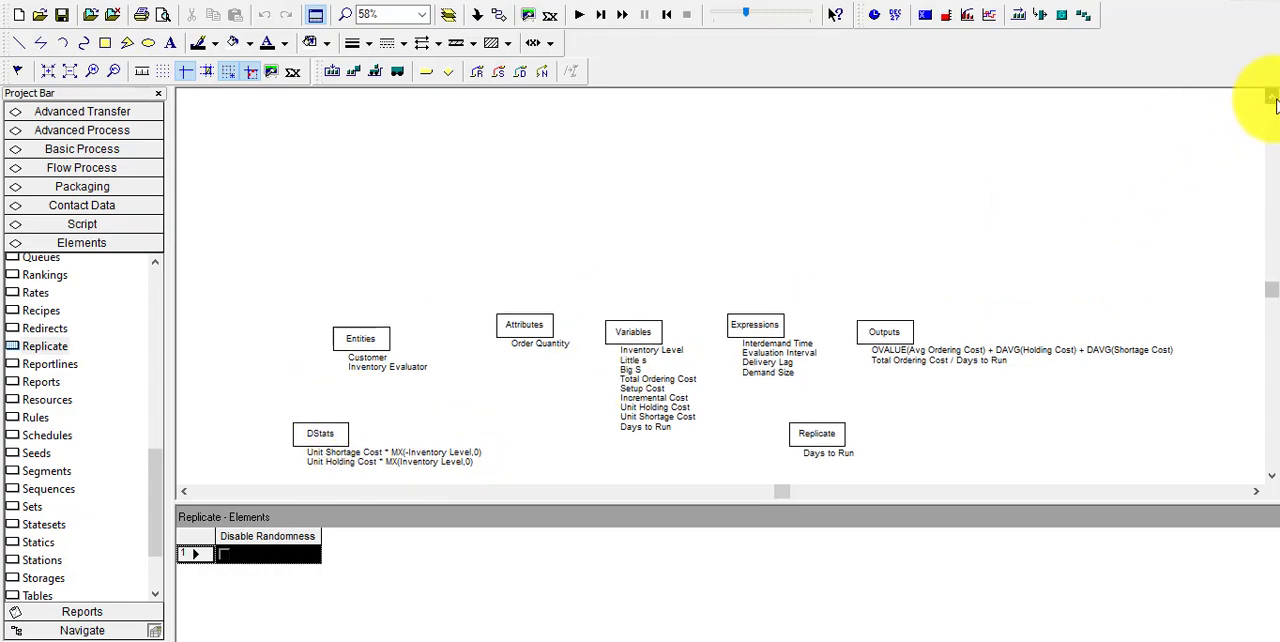
{"action": "left_click", "coordinate": [1271, 97]}
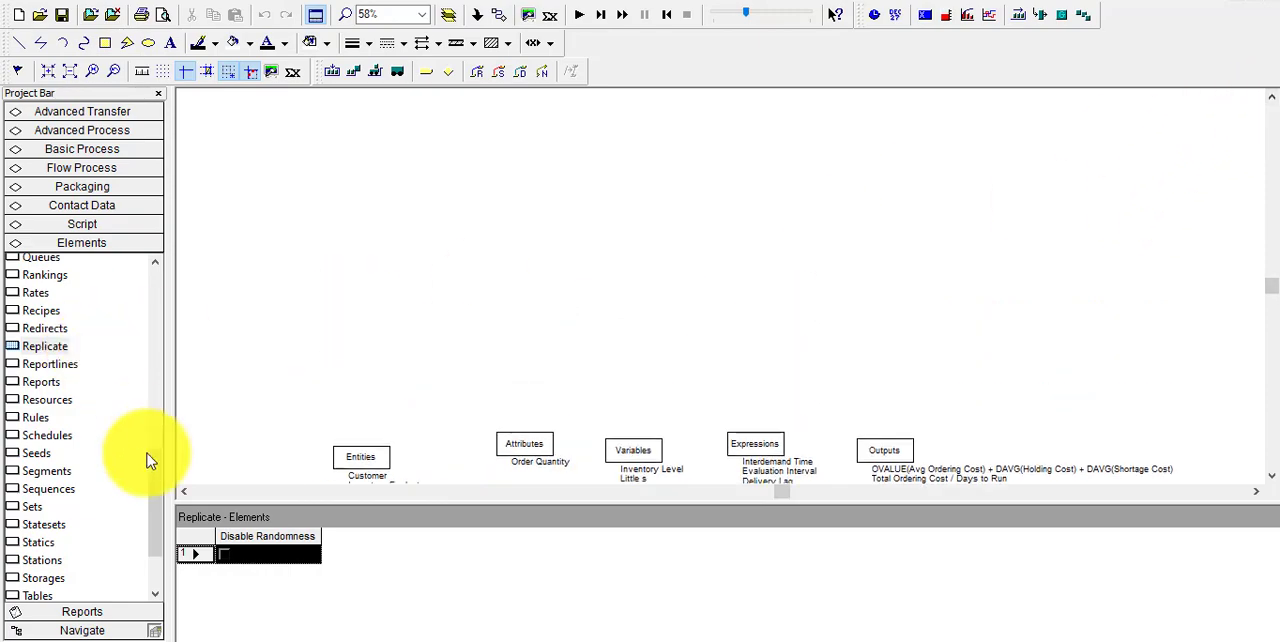
{"action": "left_click_drag", "start_coordinate": [155, 472], "coordinate": [157, 286]}
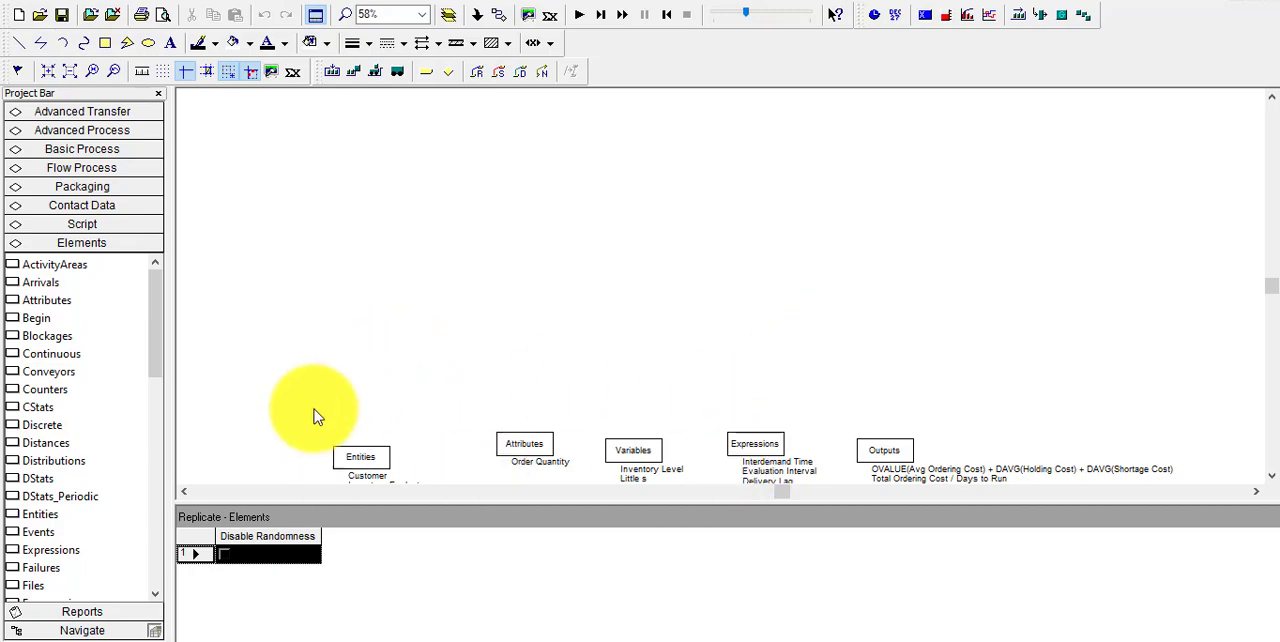
{"action": "left_click", "coordinate": [30, 5]}
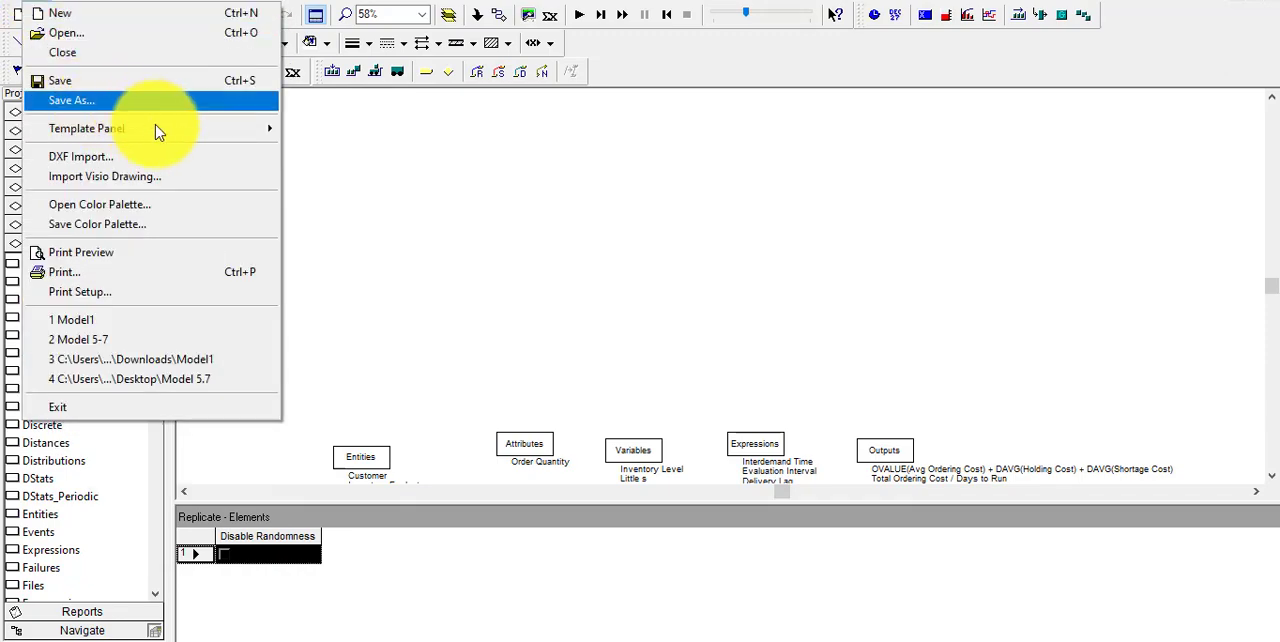
{"action": "mouse_move", "coordinate": [223, 128]}
{"action": "left_click", "coordinate": [284, 130]}
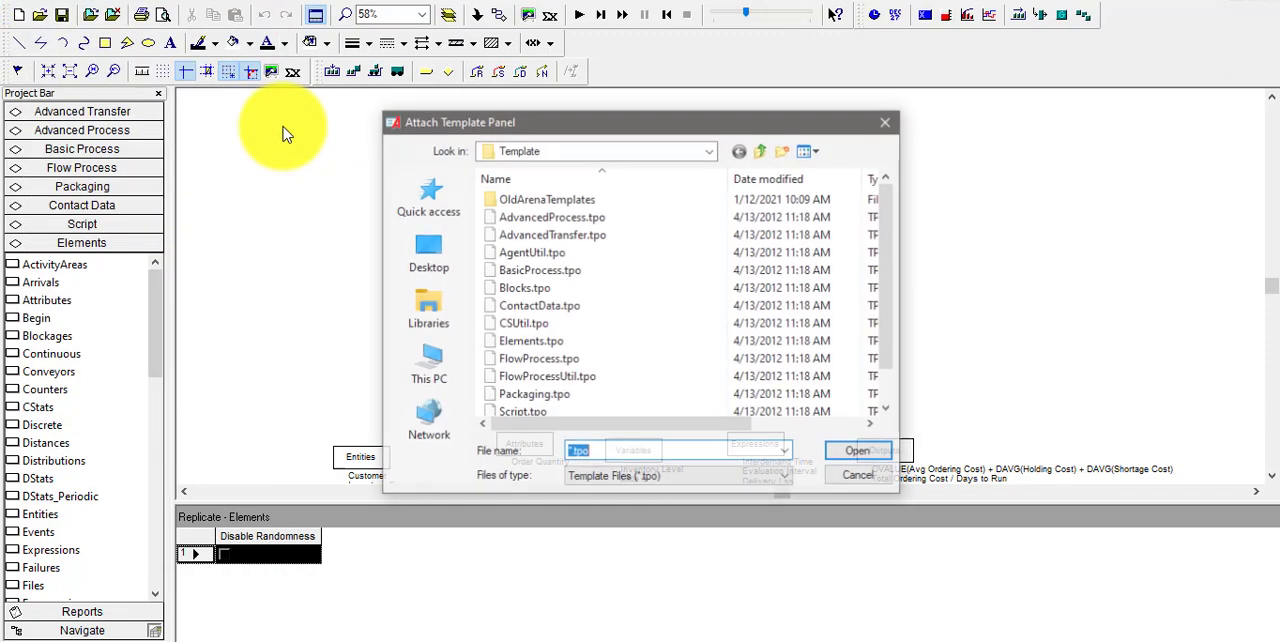
{"action": "left_click", "coordinate": [599, 288]}
{"action": "left_click", "coordinate": [866, 455]}
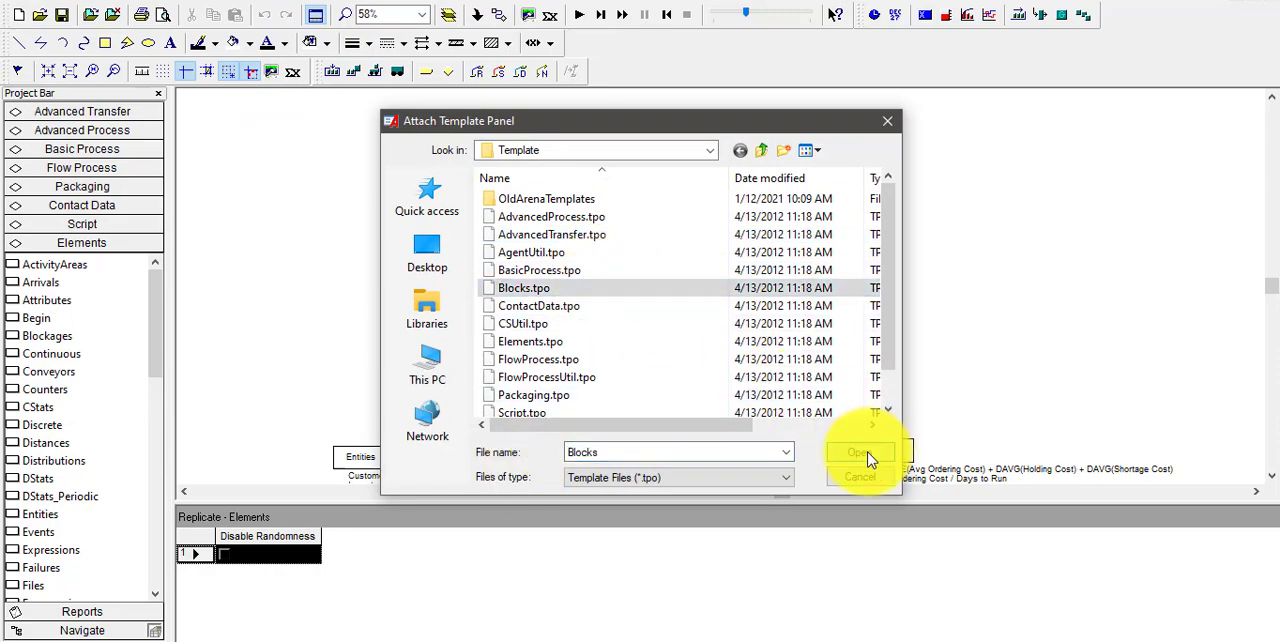
{"action": "left_click", "coordinate": [770, 352]}
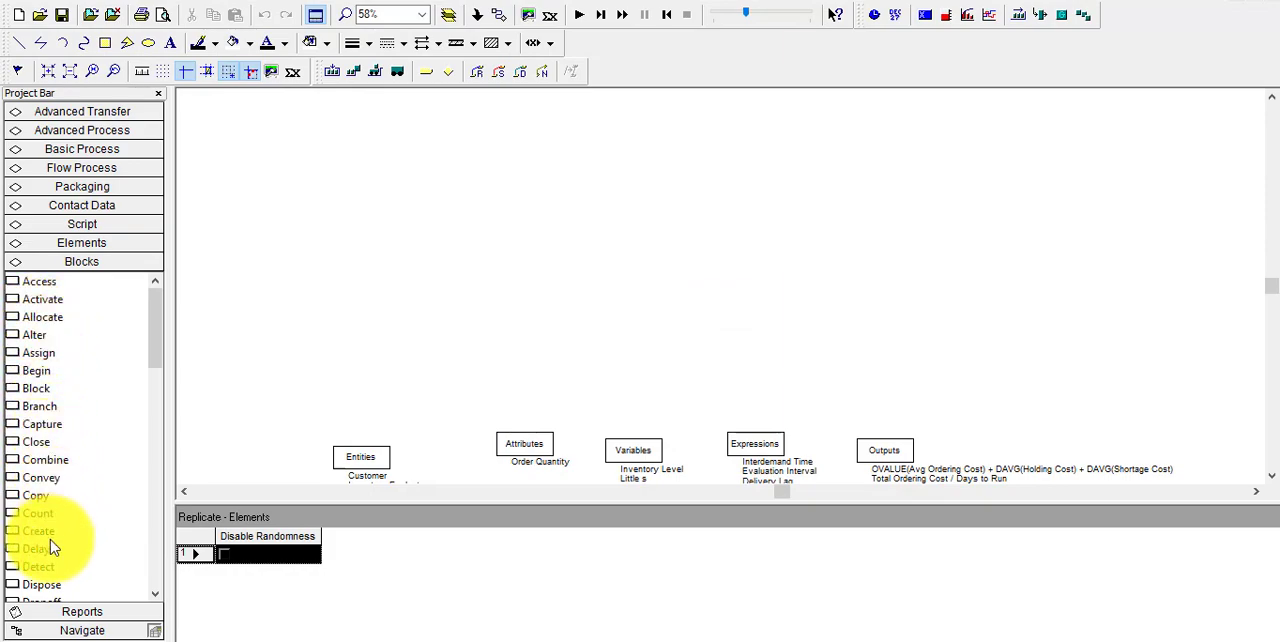
Place a Create block in the empty area above the Entities element and set First Creation to the Interdemand Time expression
{"action": "left_click_drag", "start_coordinate": [42, 535], "coordinate": [276, 170]}
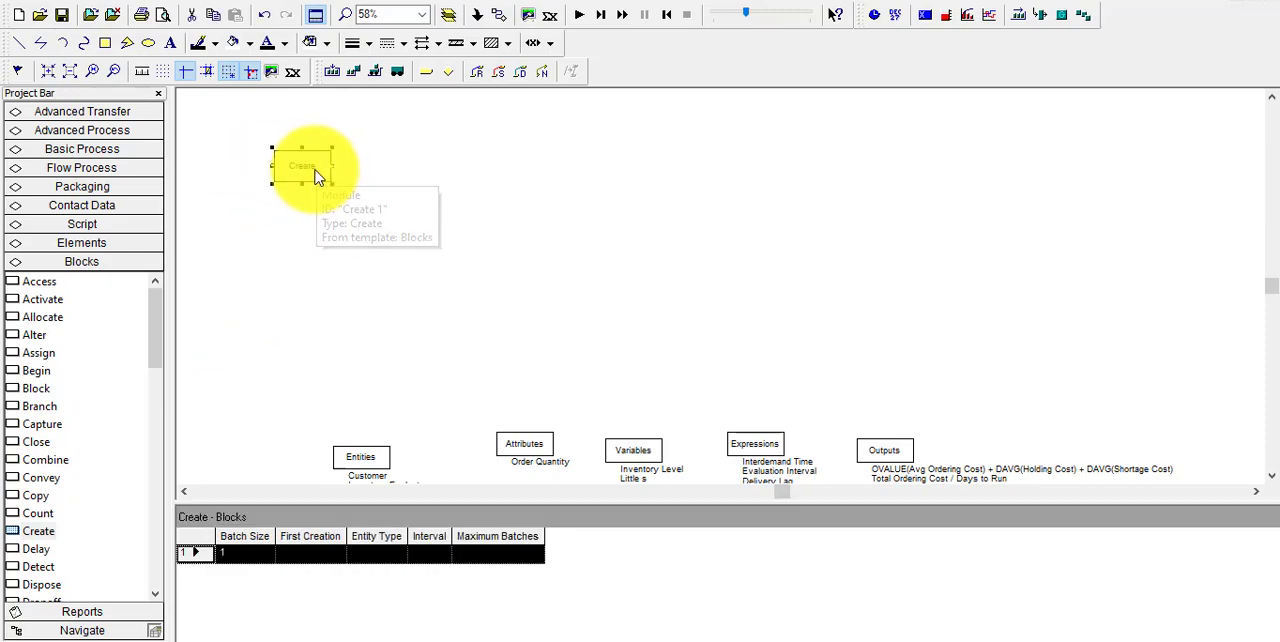
{"action": "double_click", "coordinate": [314, 175]}
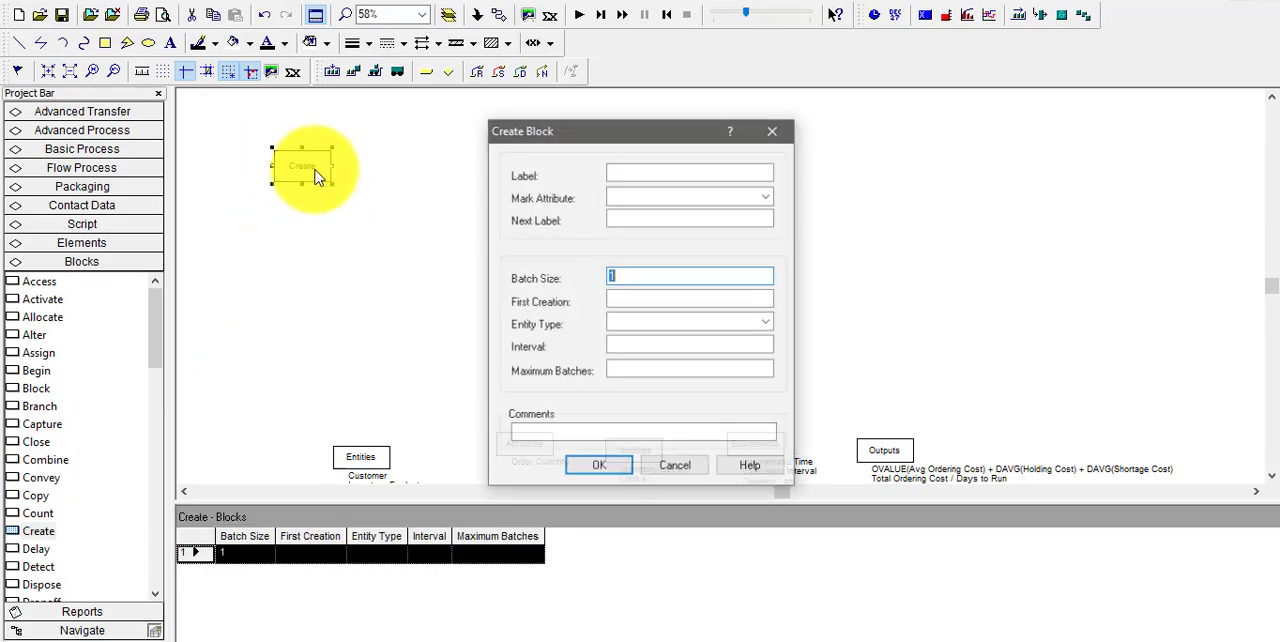
{"action": "left_click", "coordinate": [684, 304]}
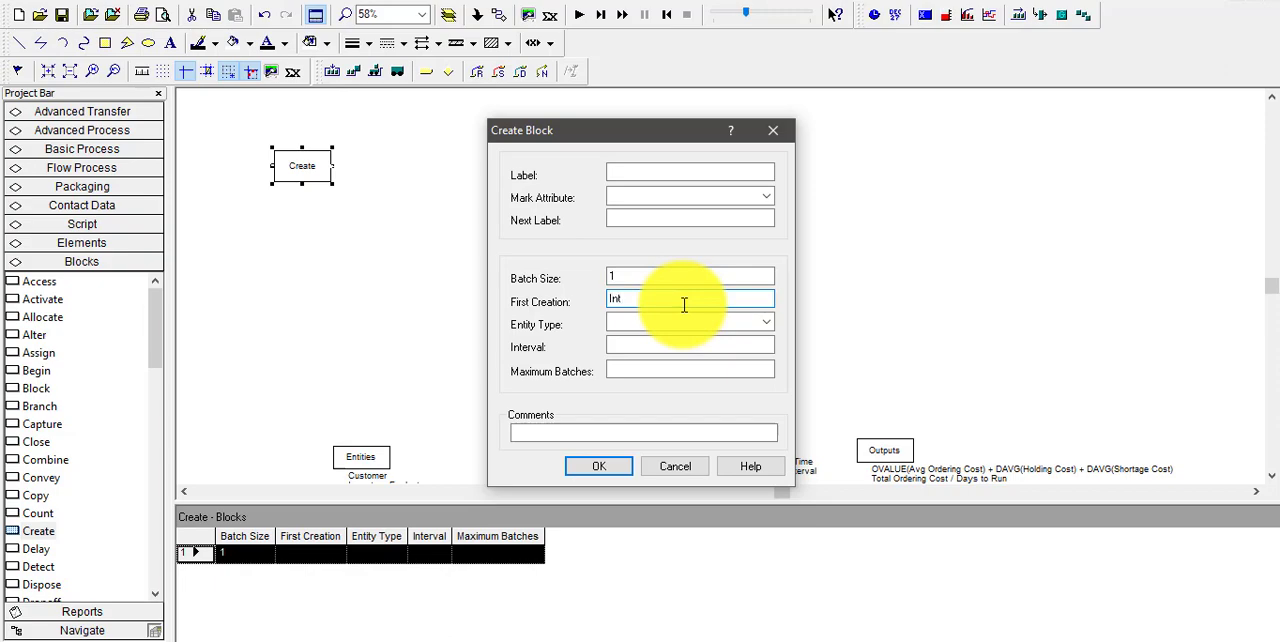
{"action": "right_click", "coordinate": [750, 300]}
{"action": "left_click", "coordinate": [826, 457]}
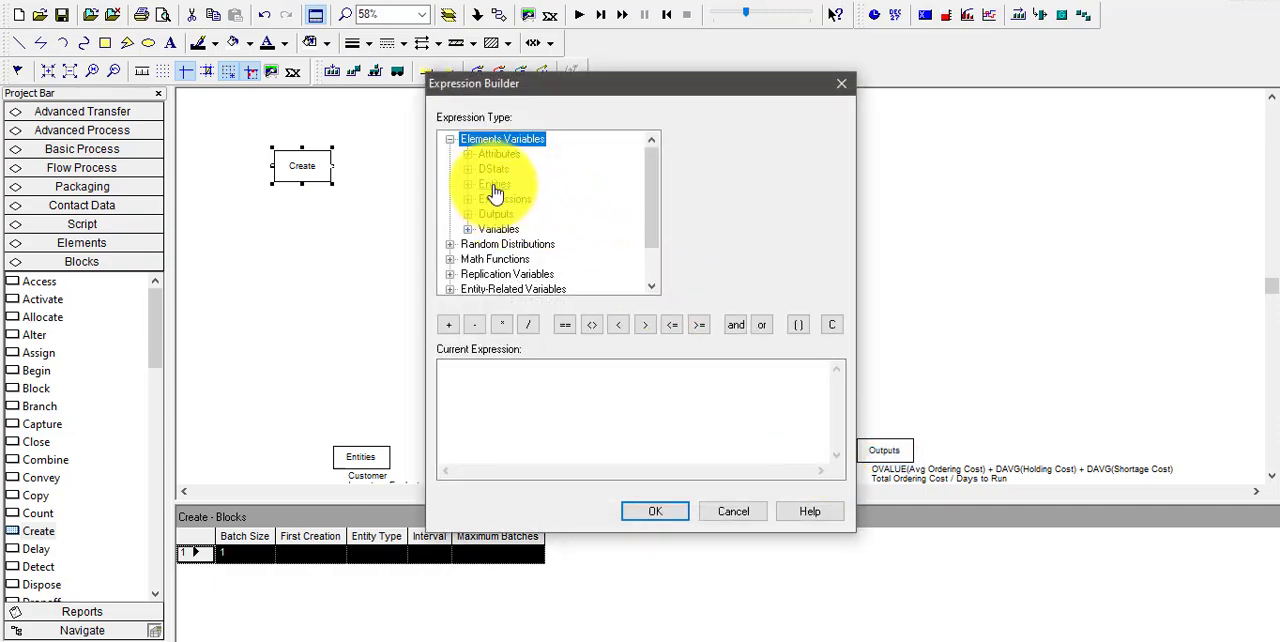
{"action": "double_click", "coordinate": [500, 231]}
{"action": "double_click", "coordinate": [503, 201]}
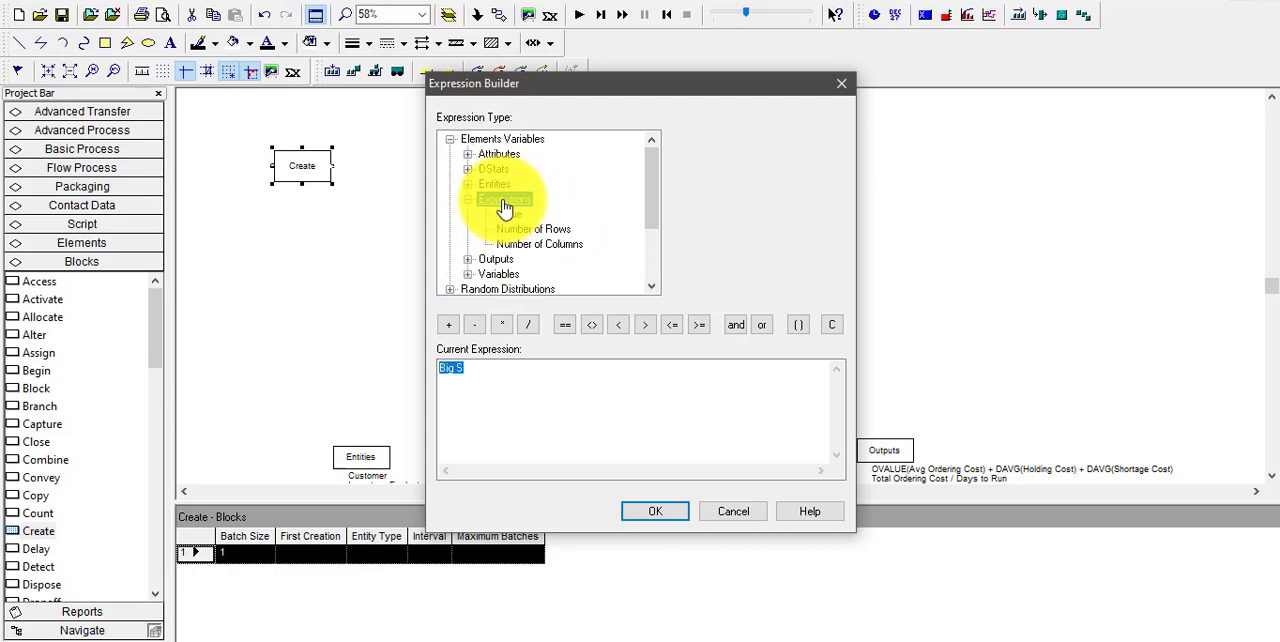
{"action": "left_click", "coordinate": [510, 215]}
{"action": "left_click", "coordinate": [838, 145]}
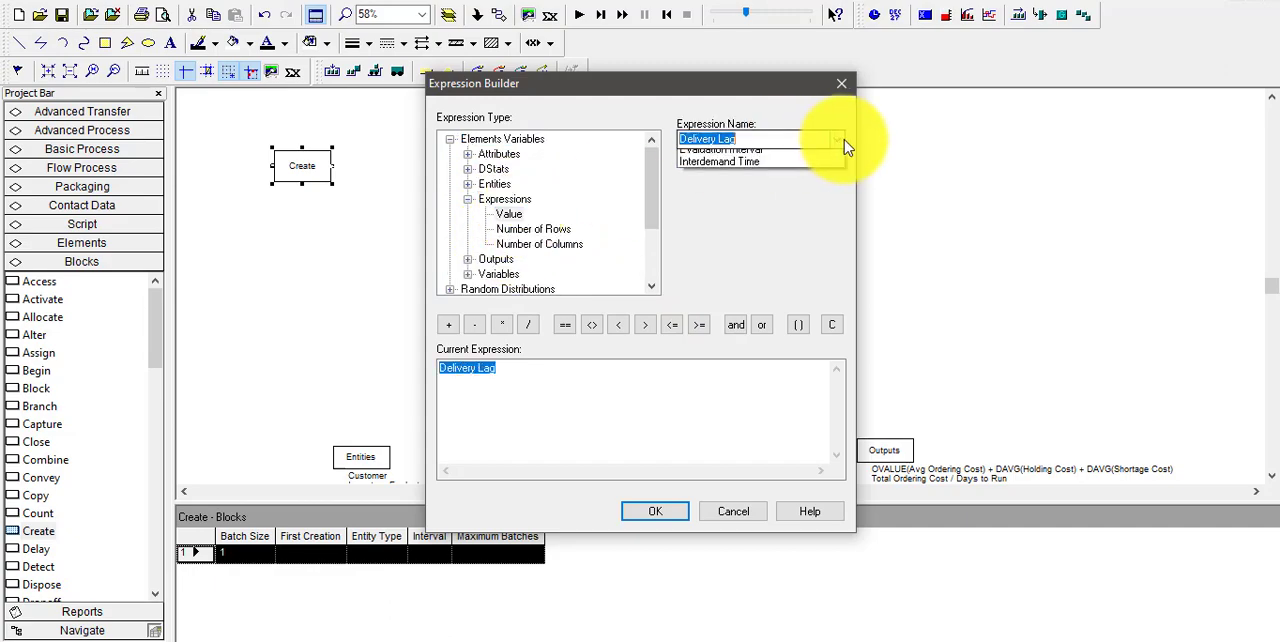
{"action": "left_click", "coordinate": [762, 196]}
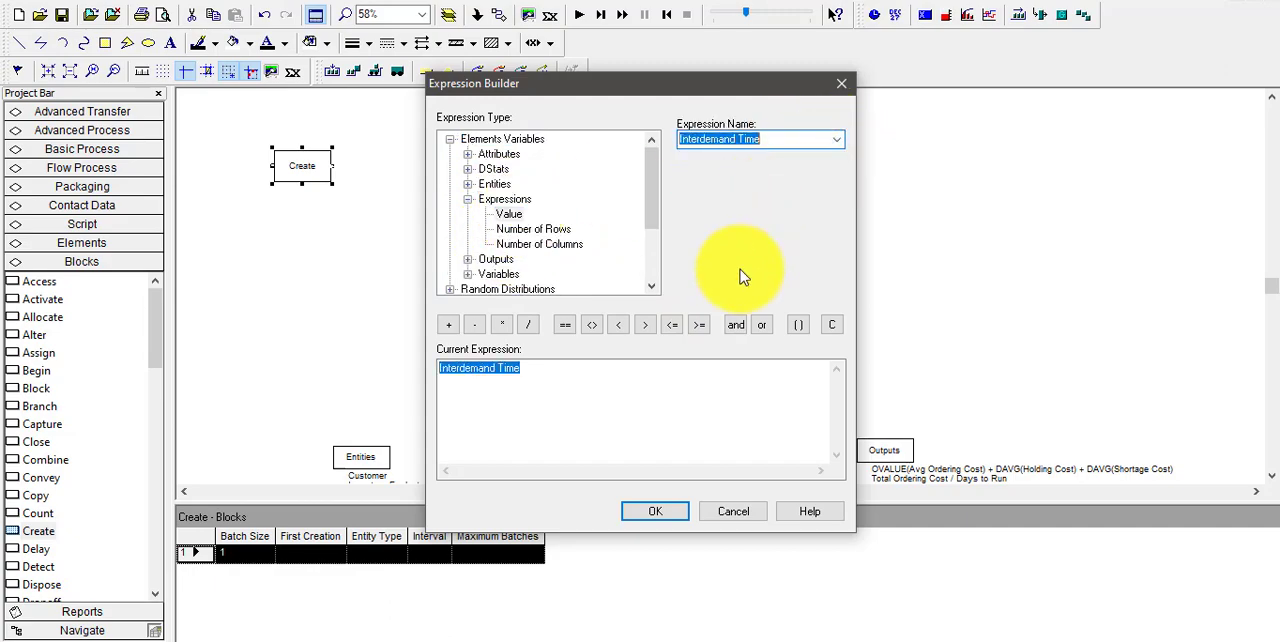
{"action": "left_click", "coordinate": [655, 511]}
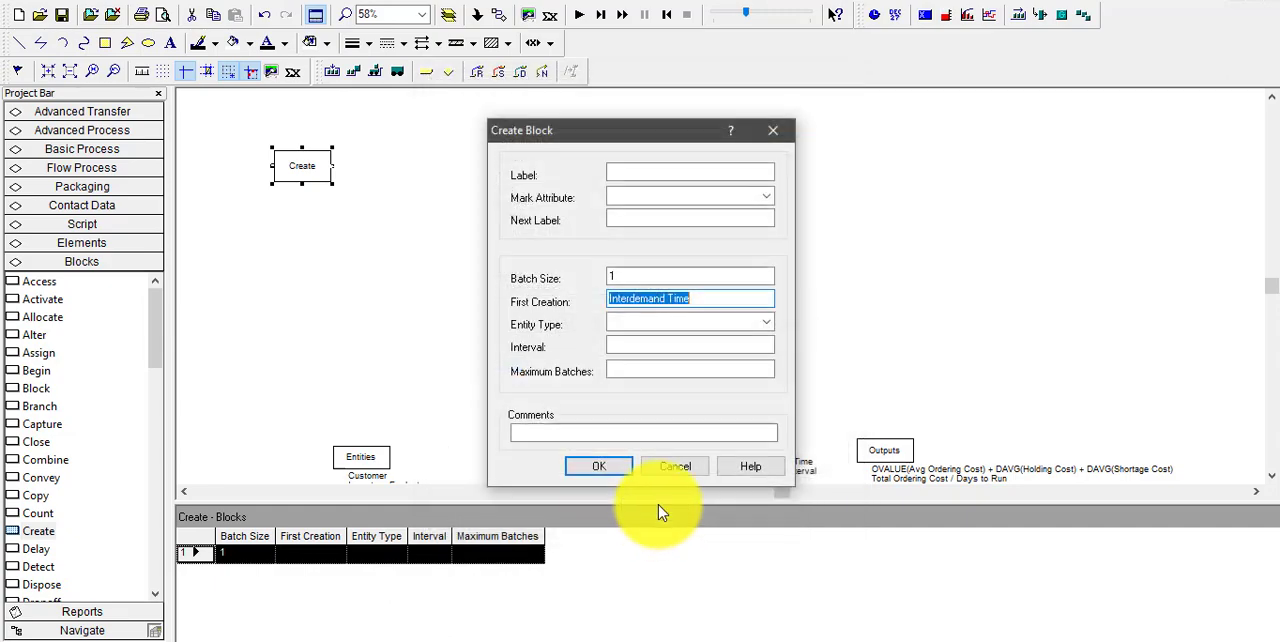
Set the Create block's Entity Type to Customer
{"action": "left_click", "coordinate": [733, 321]}
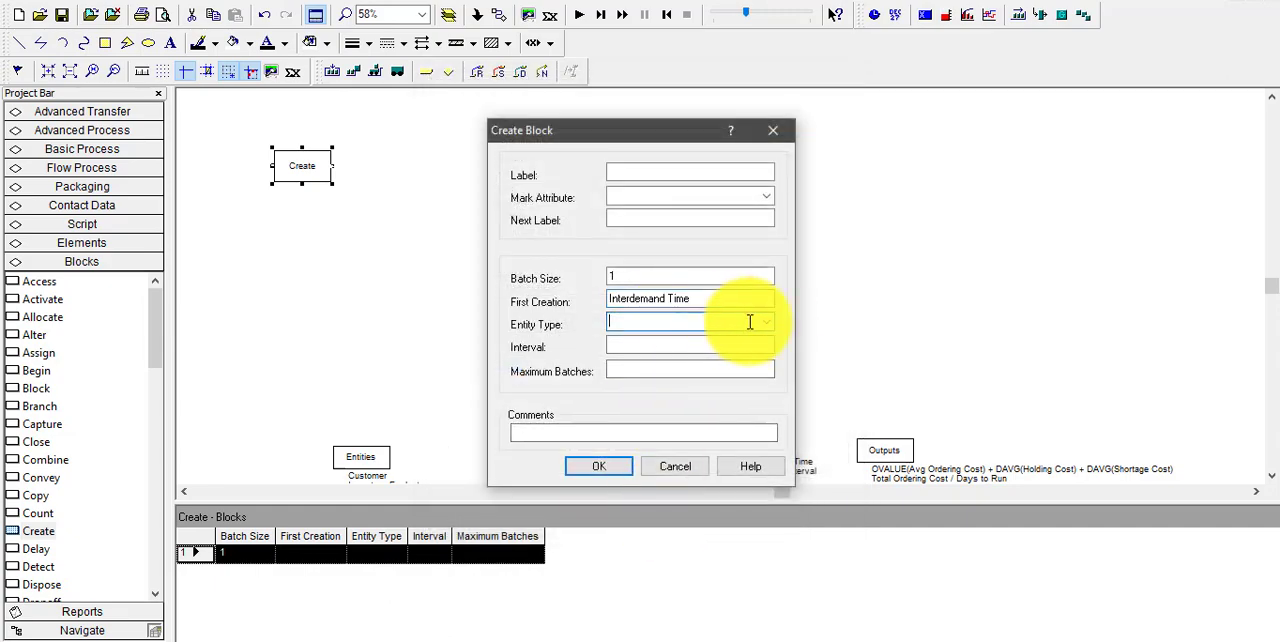
{"action": "left_click", "coordinate": [766, 322]}
{"action": "left_click", "coordinate": [689, 340]}
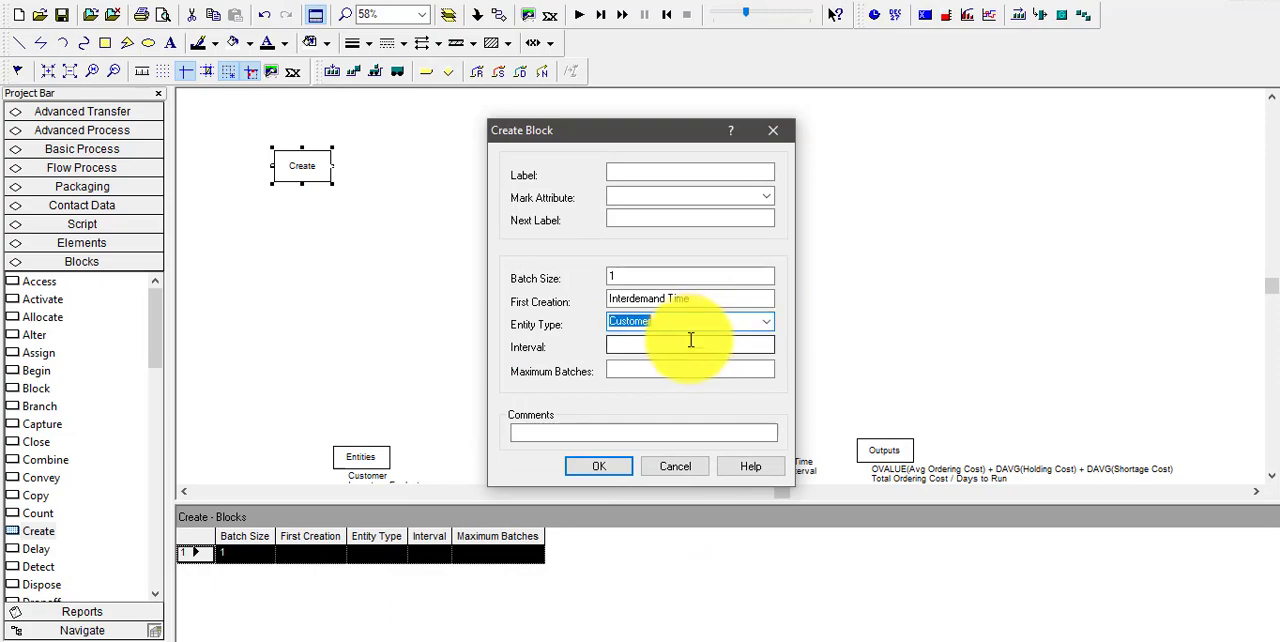
Set the Create block's Interval to the Interdemand Time expression and accept the block settings
{"action": "left_click", "coordinate": [690, 345]}
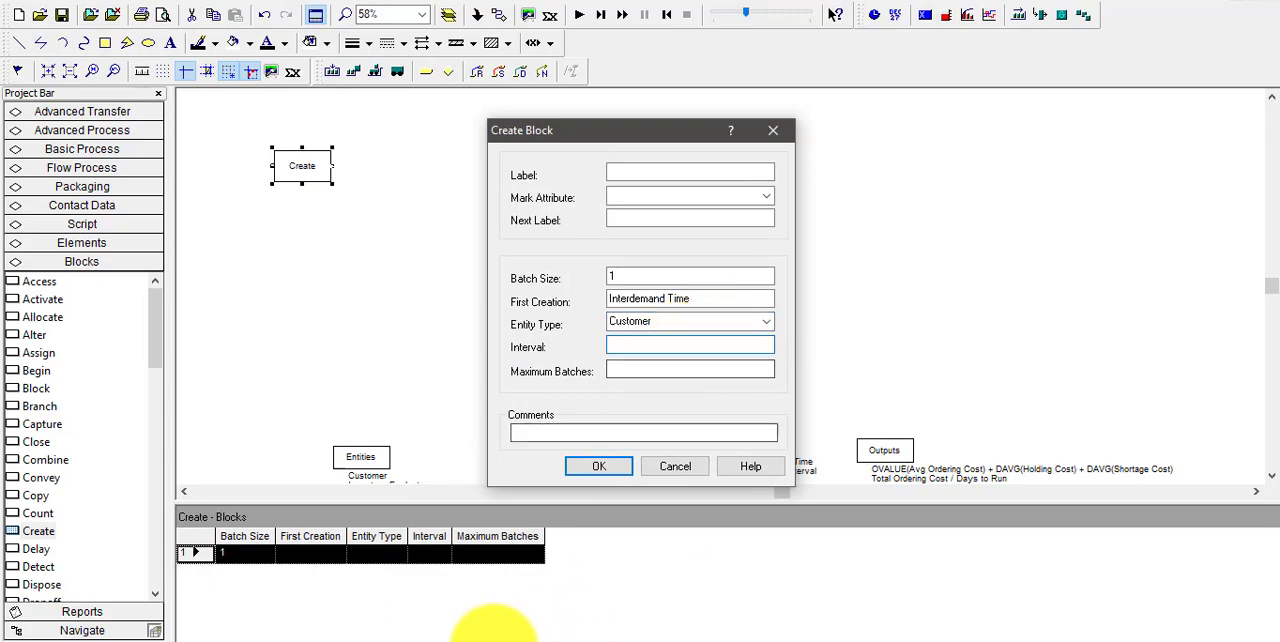
{"action": "left_click", "coordinate": [480, 641]}
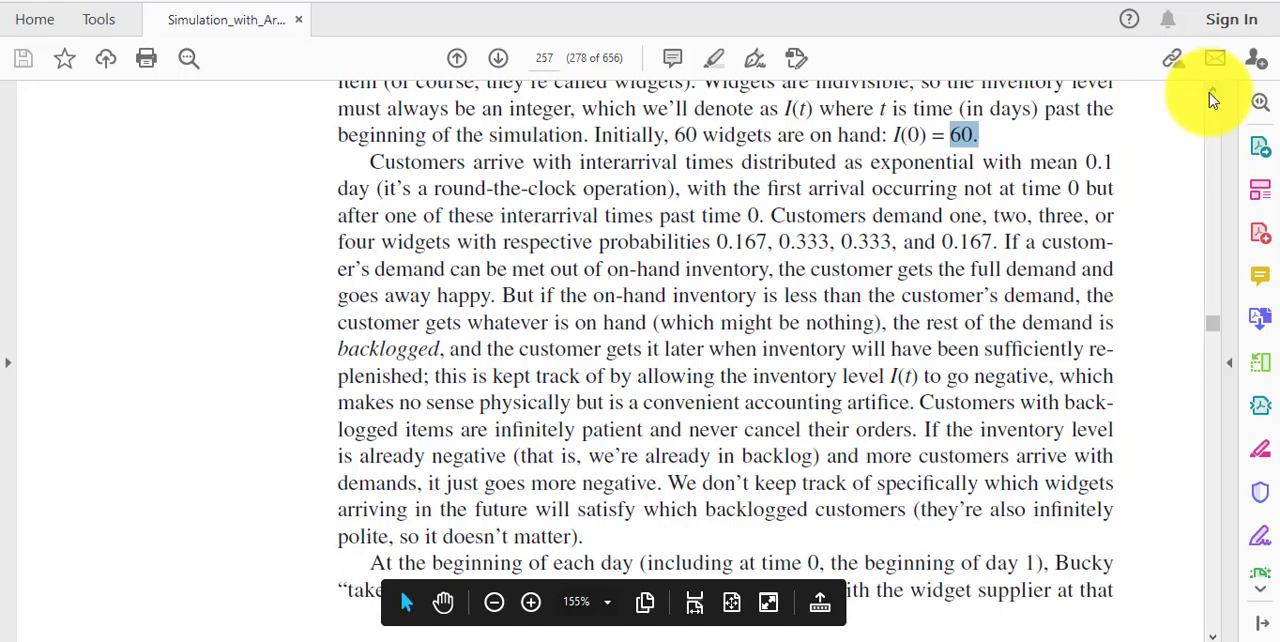
{"action": "scroll", "coordinate": [1212, 95], "scroll_direction": "up", "scroll_amount": 2}
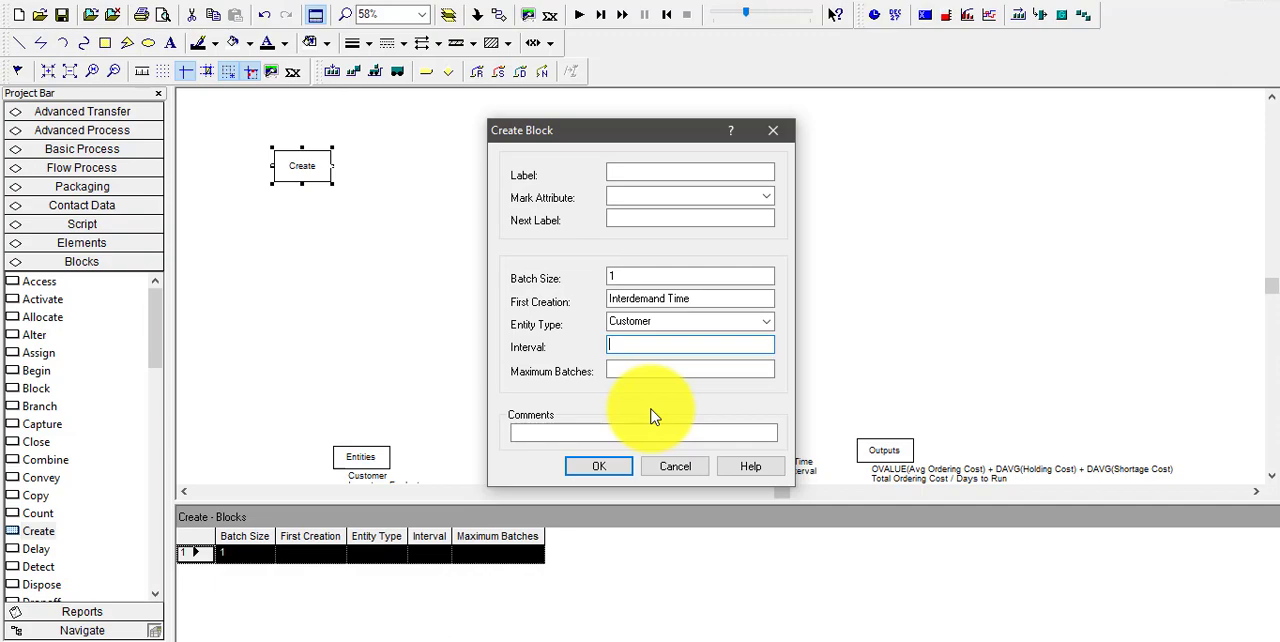
{"action": "right_click", "coordinate": [658, 344]}
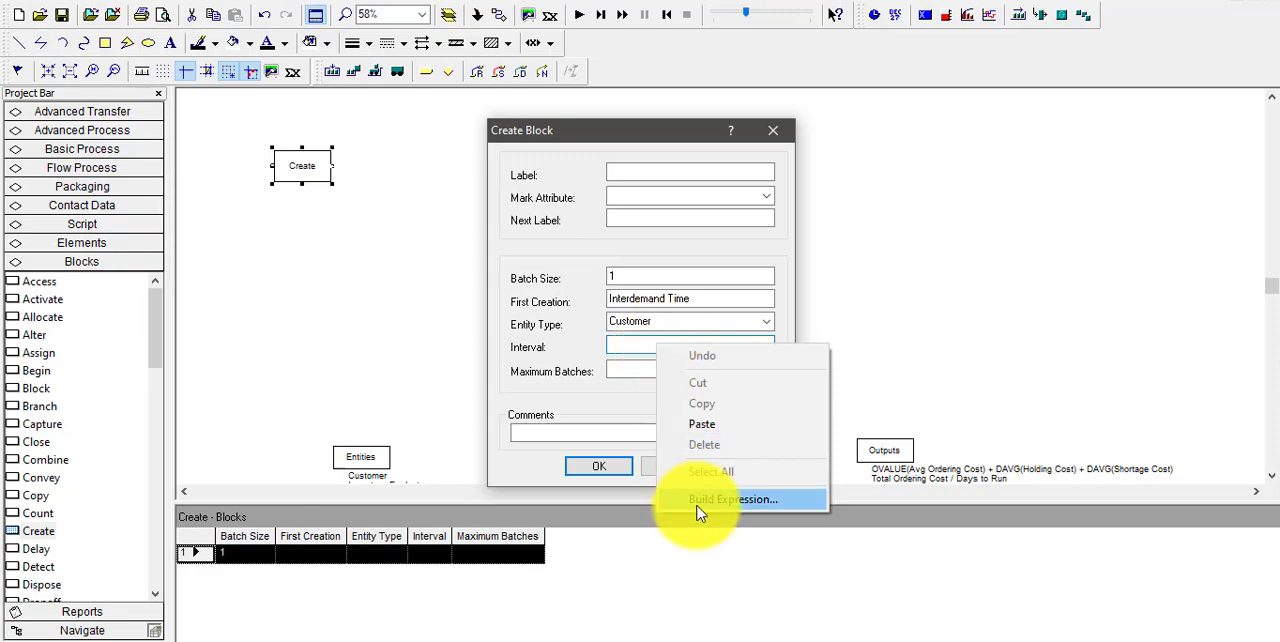
{"action": "left_click", "coordinate": [700, 500]}
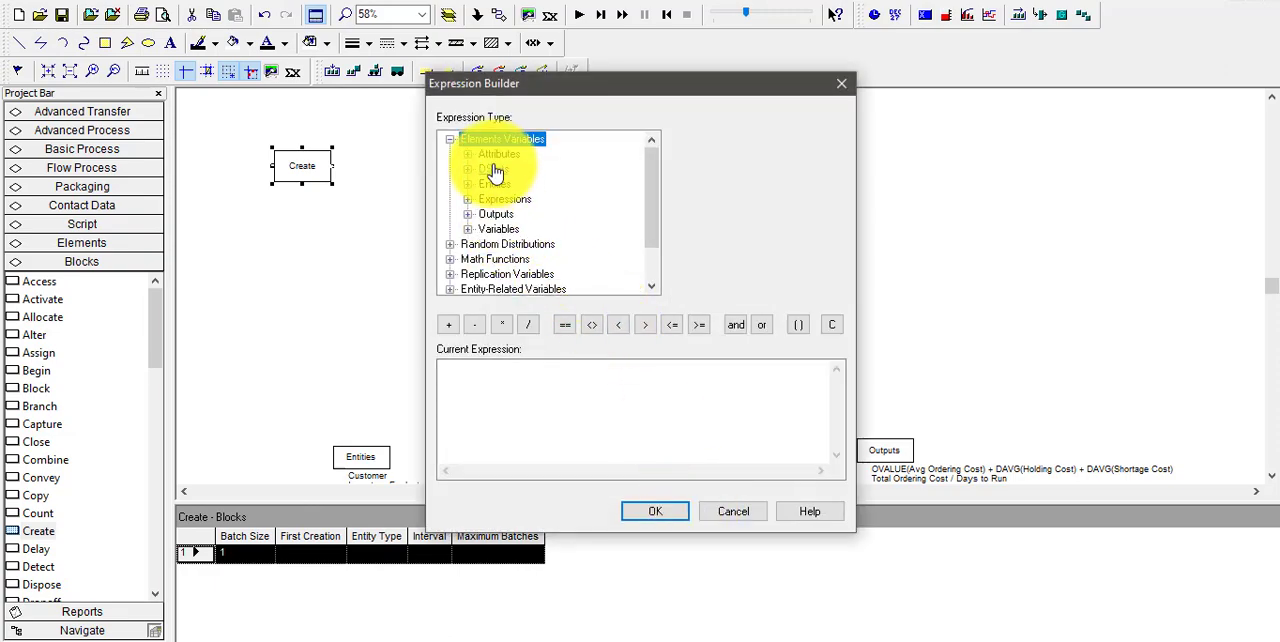
{"action": "double_click", "coordinate": [500, 202]}
{"action": "left_click", "coordinate": [506, 214]}
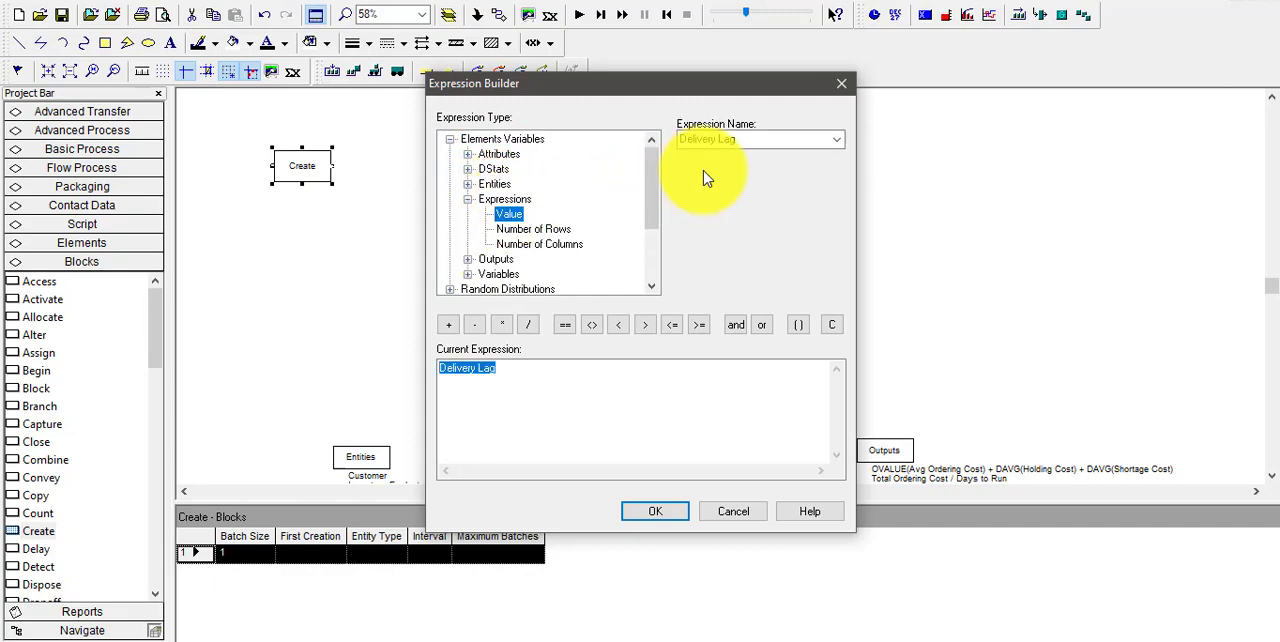
{"action": "left_click", "coordinate": [838, 140]}
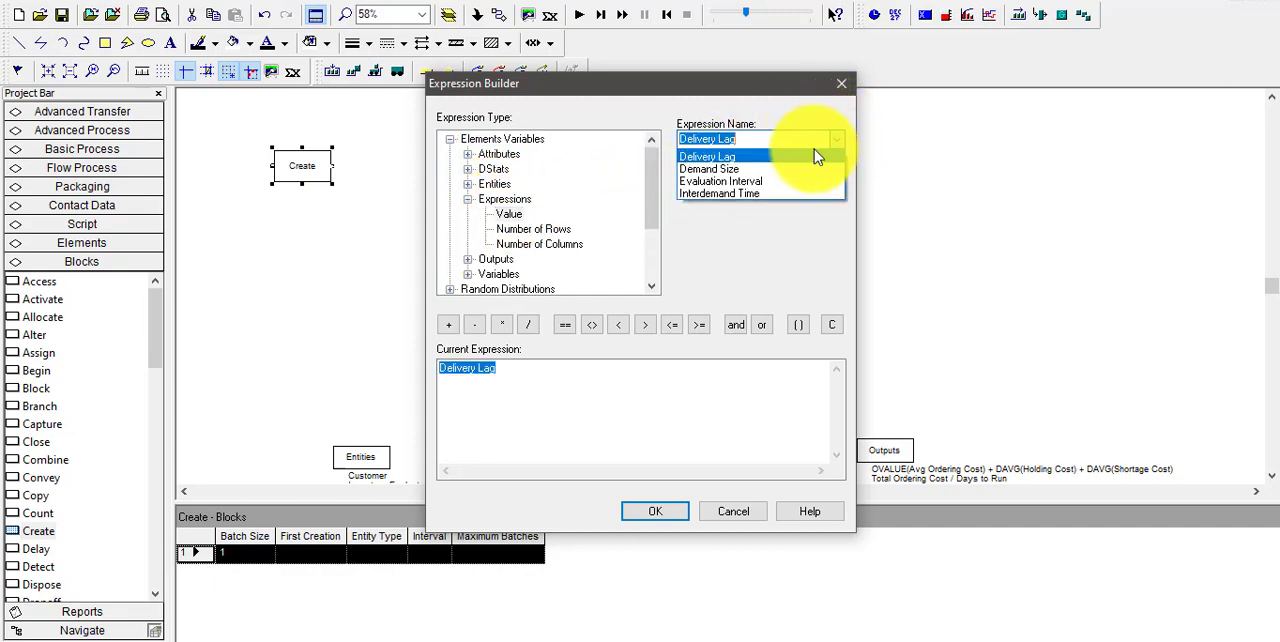
{"action": "left_click", "coordinate": [752, 192]}
{"action": "left_click", "coordinate": [662, 511]}
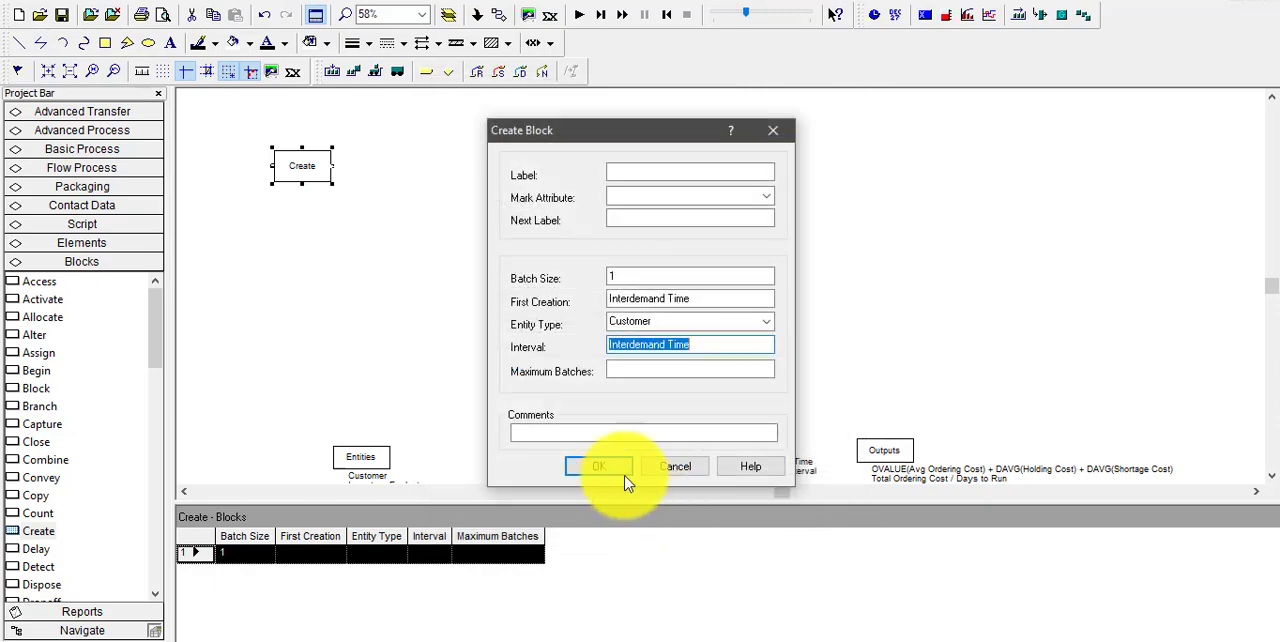
{"action": "left_click", "coordinate": [600, 469]}
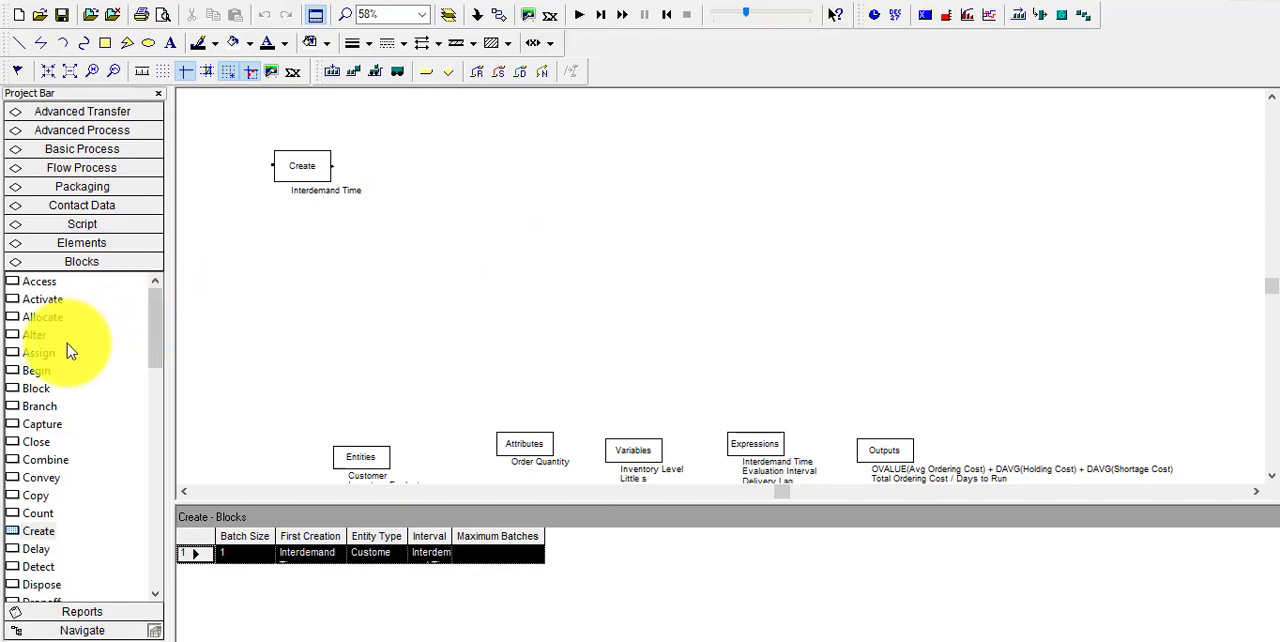
Place an Assign block to the right of the Create block and connect Create's exit point to it
{"action": "left_click_drag", "start_coordinate": [45, 360], "coordinate": [390, 178]}
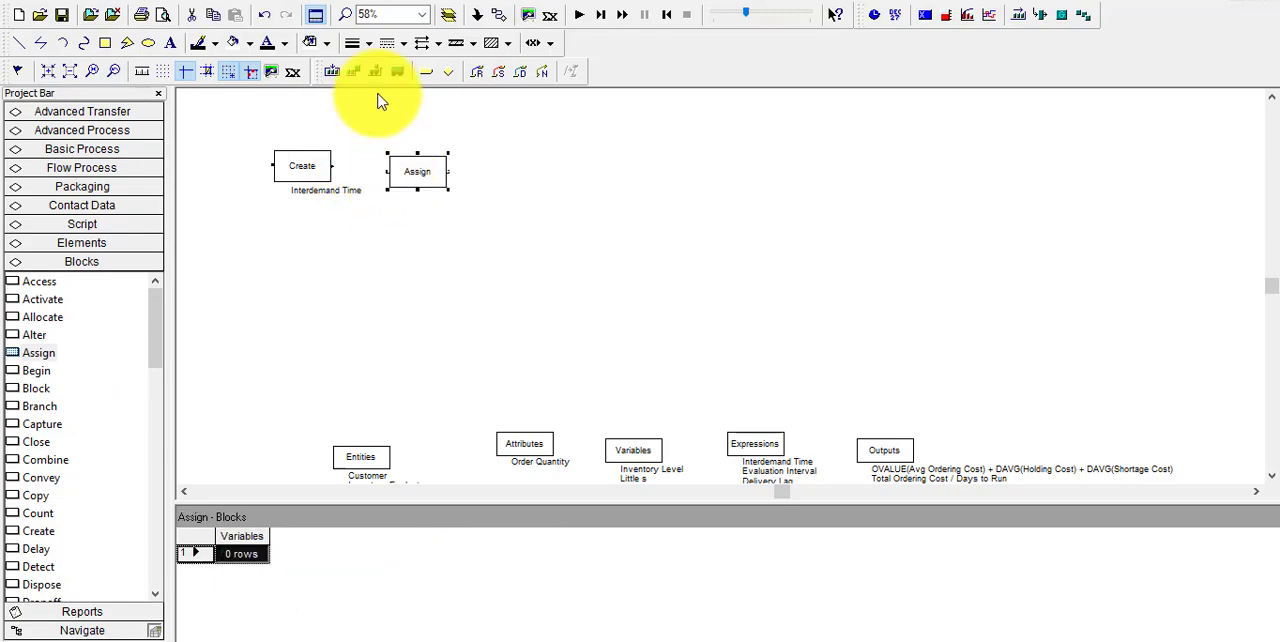
{"action": "left_click", "coordinate": [503, 20]}
{"action": "left_click", "coordinate": [333, 166]}
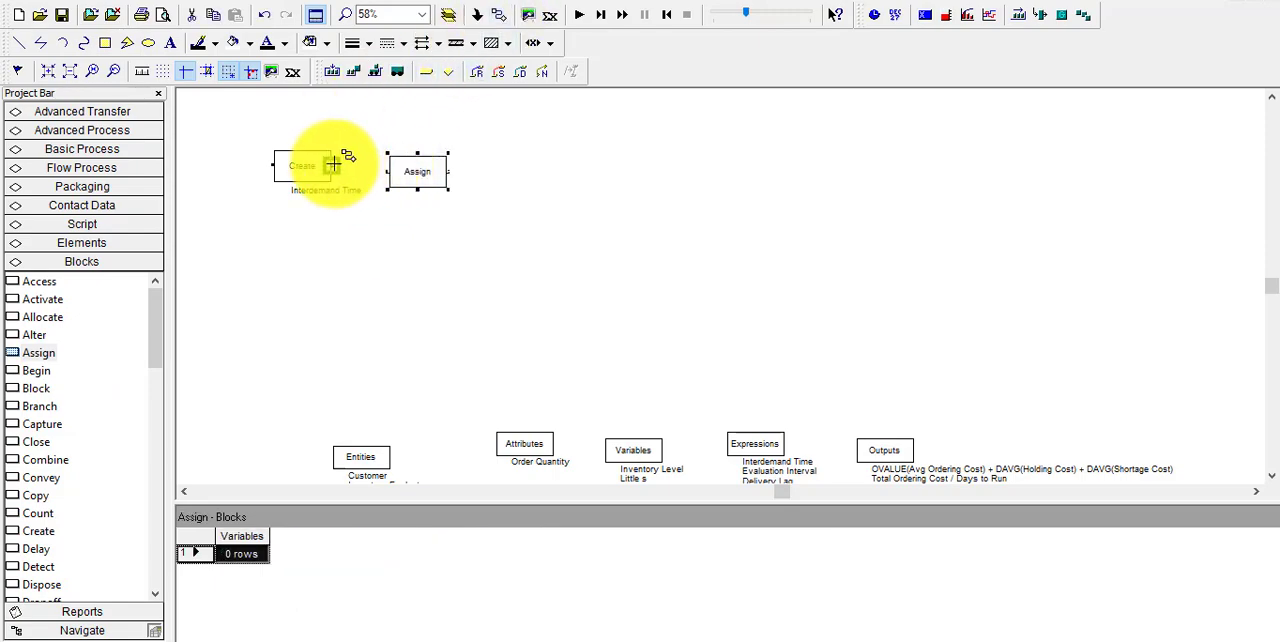
{"action": "left_click", "coordinate": [398, 182]}
Add an assignment to the Assign block and choose the Inventory Level variable as its target
{"action": "double_click", "coordinate": [414, 177]}
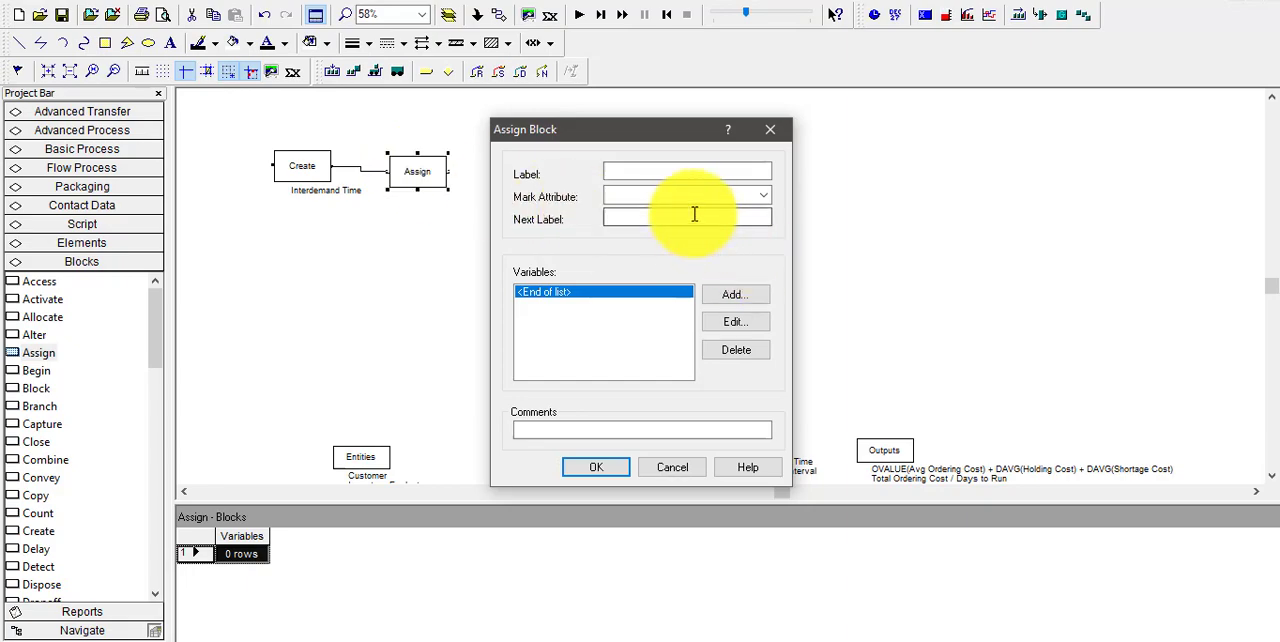
{"action": "left_click", "coordinate": [733, 298]}
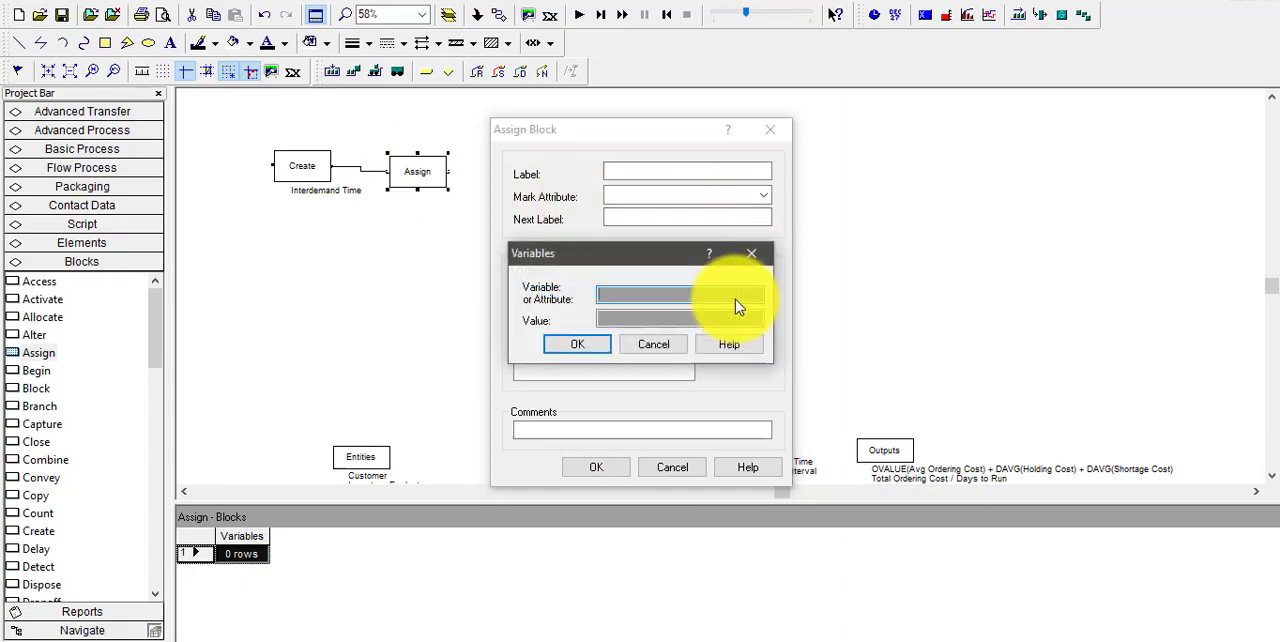
{"action": "right_click", "coordinate": [709, 299]}
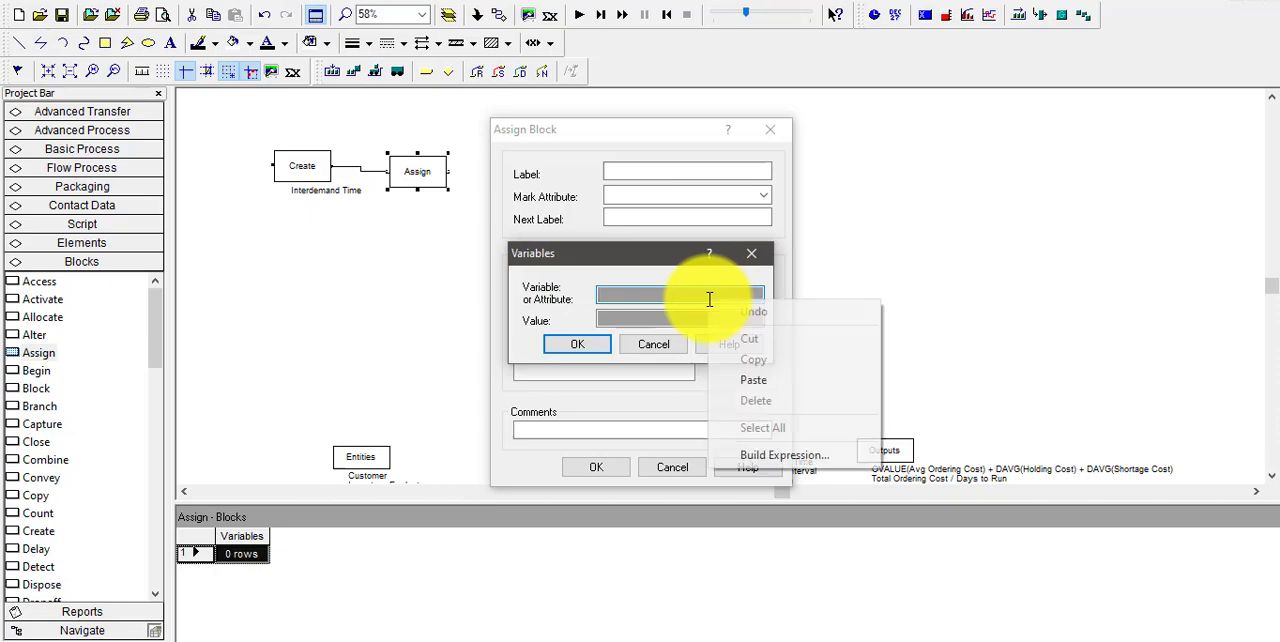
{"action": "left_click", "coordinate": [766, 455]}
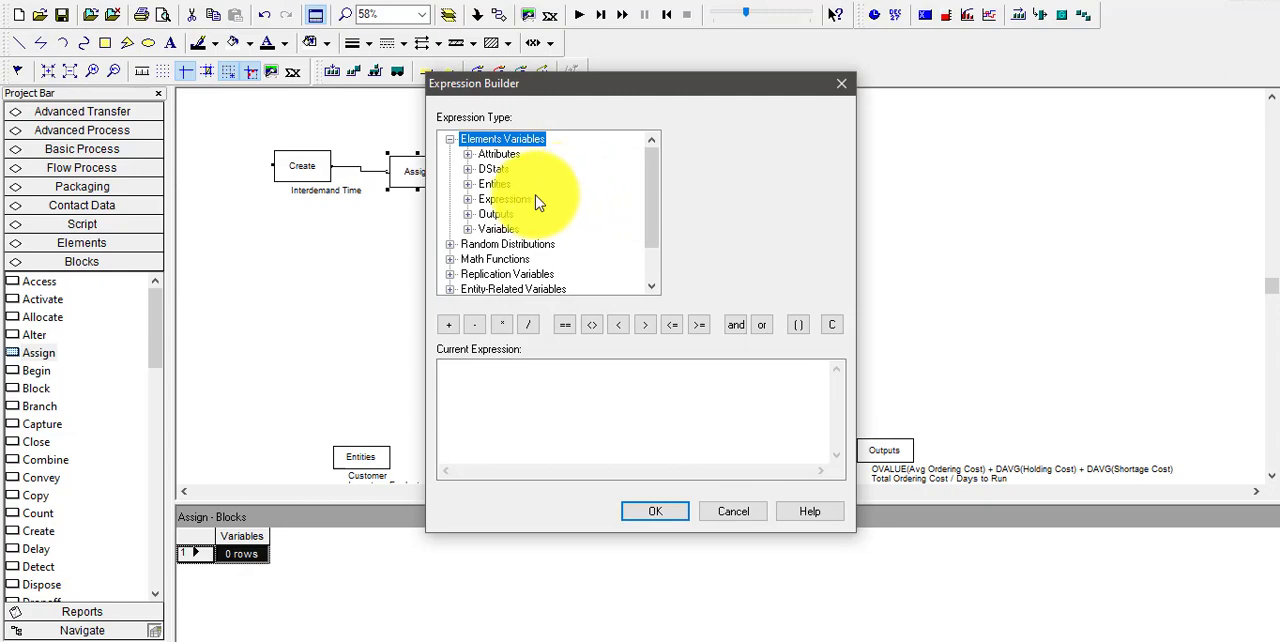
{"action": "double_click", "coordinate": [500, 230]}
{"action": "left_click", "coordinate": [515, 245]}
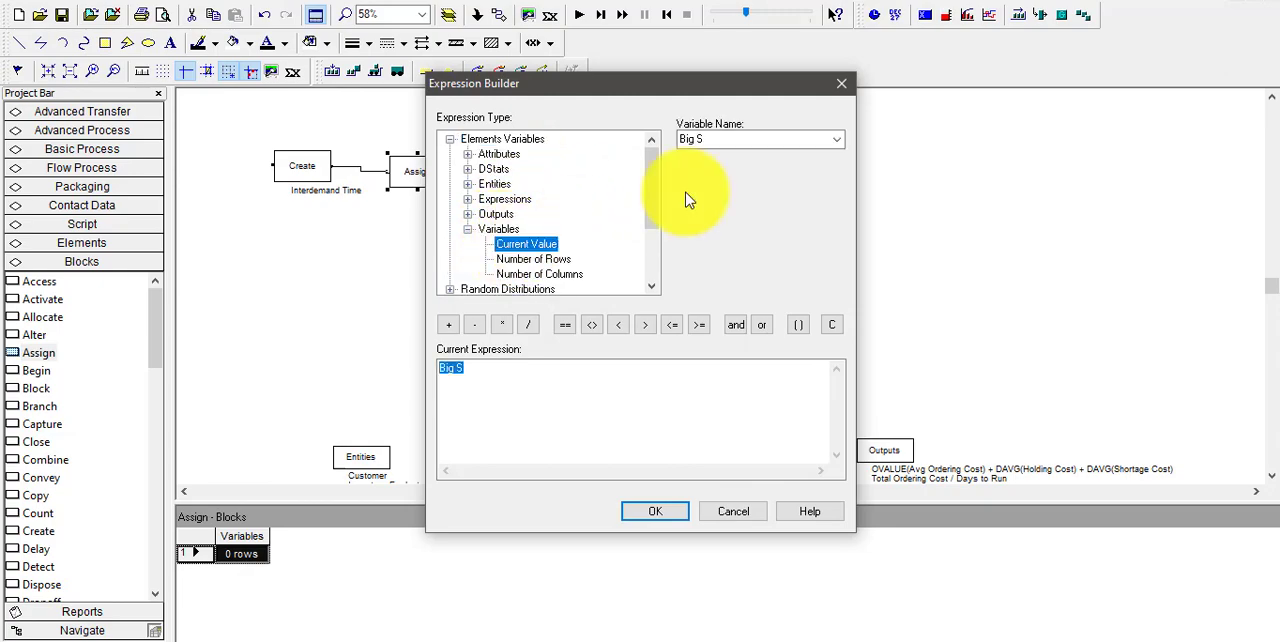
{"action": "left_click", "coordinate": [836, 140]}
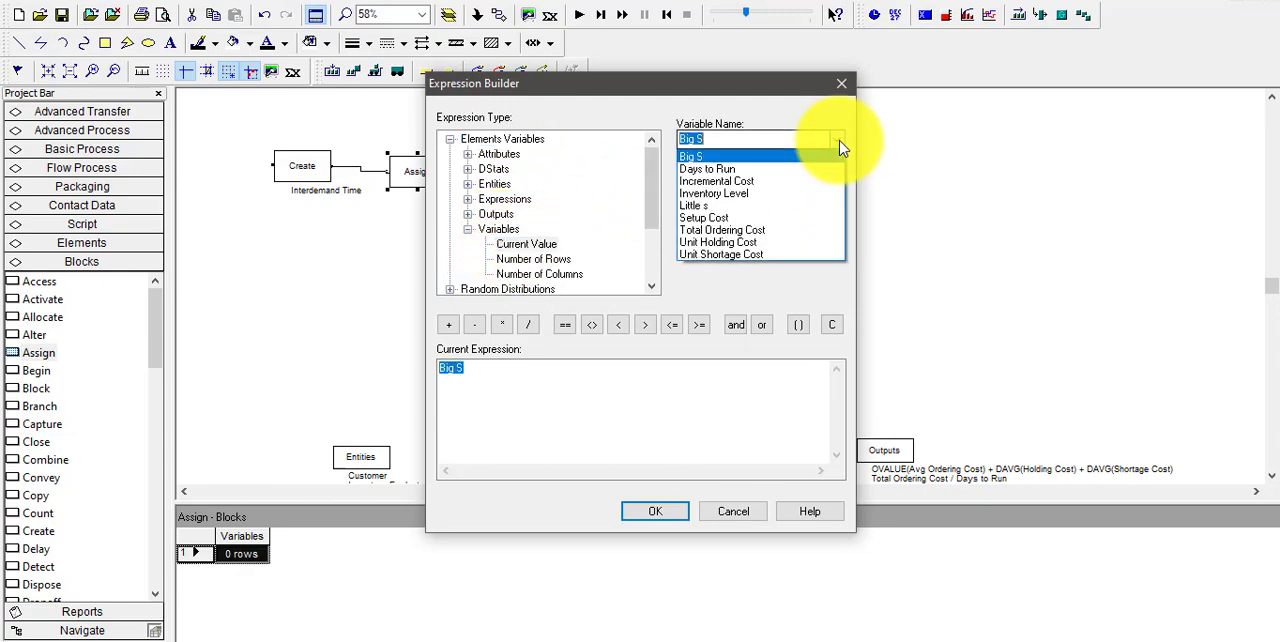
{"action": "left_click", "coordinate": [734, 194]}
{"action": "left_click", "coordinate": [655, 512]}
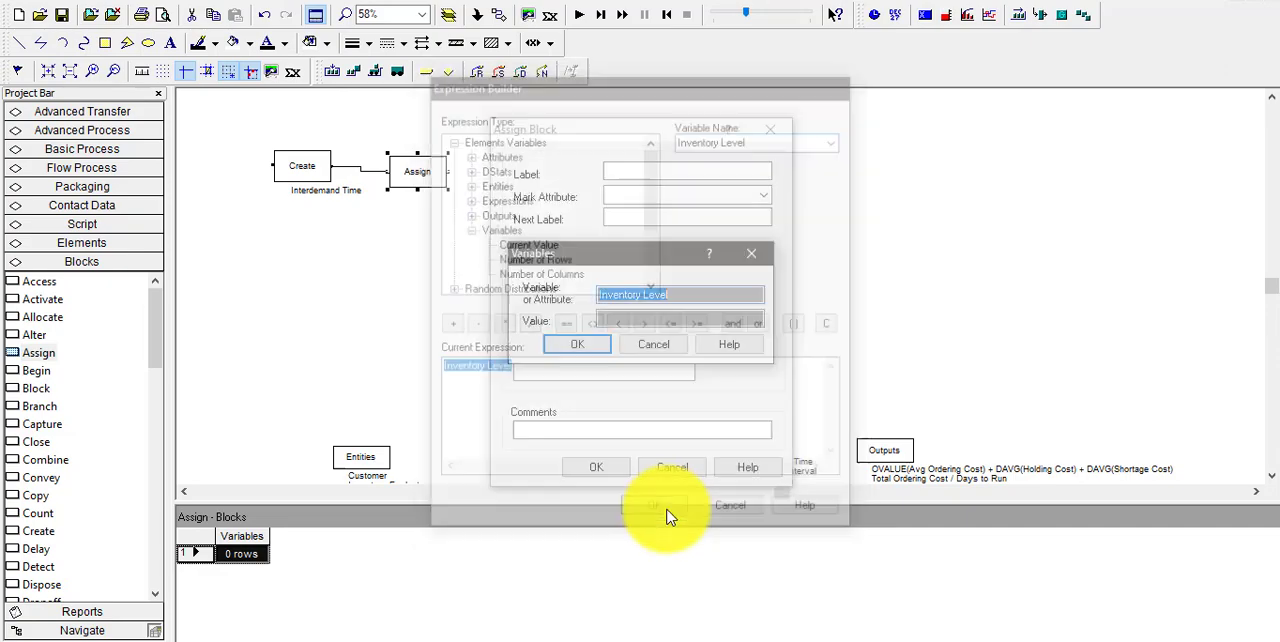
Start building the assignment's value expression with the current value of Inventory Level followed by a minus operator
{"action": "right_click", "coordinate": [659, 321]}
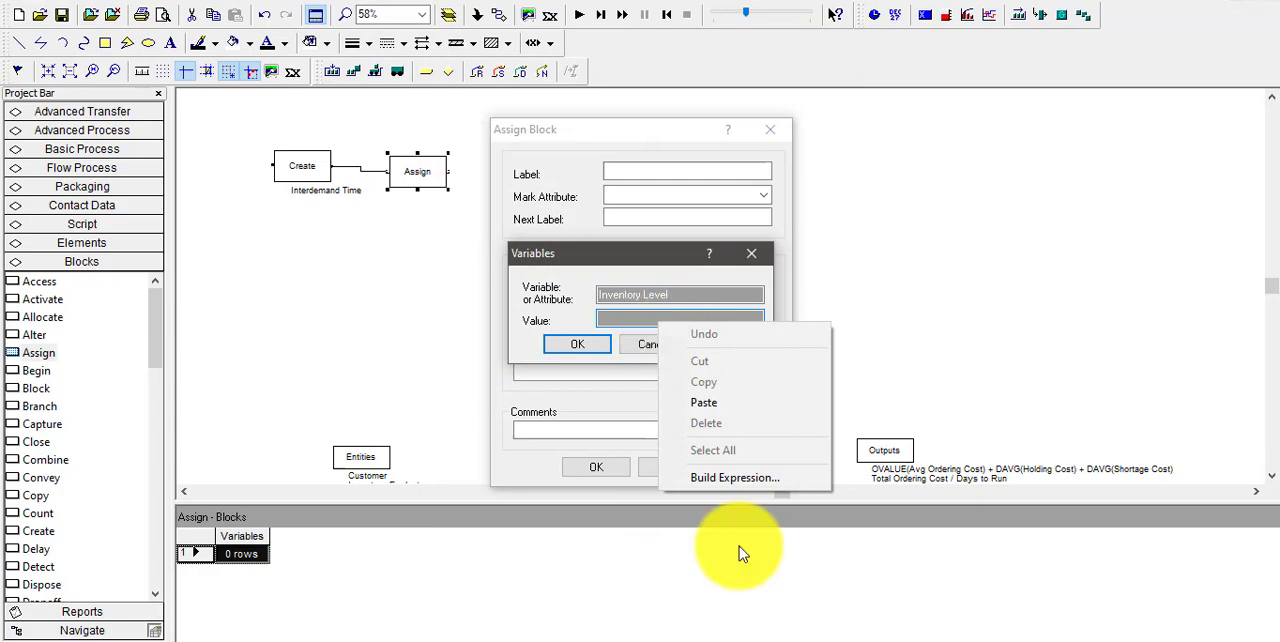
{"action": "left_click", "coordinate": [710, 477]}
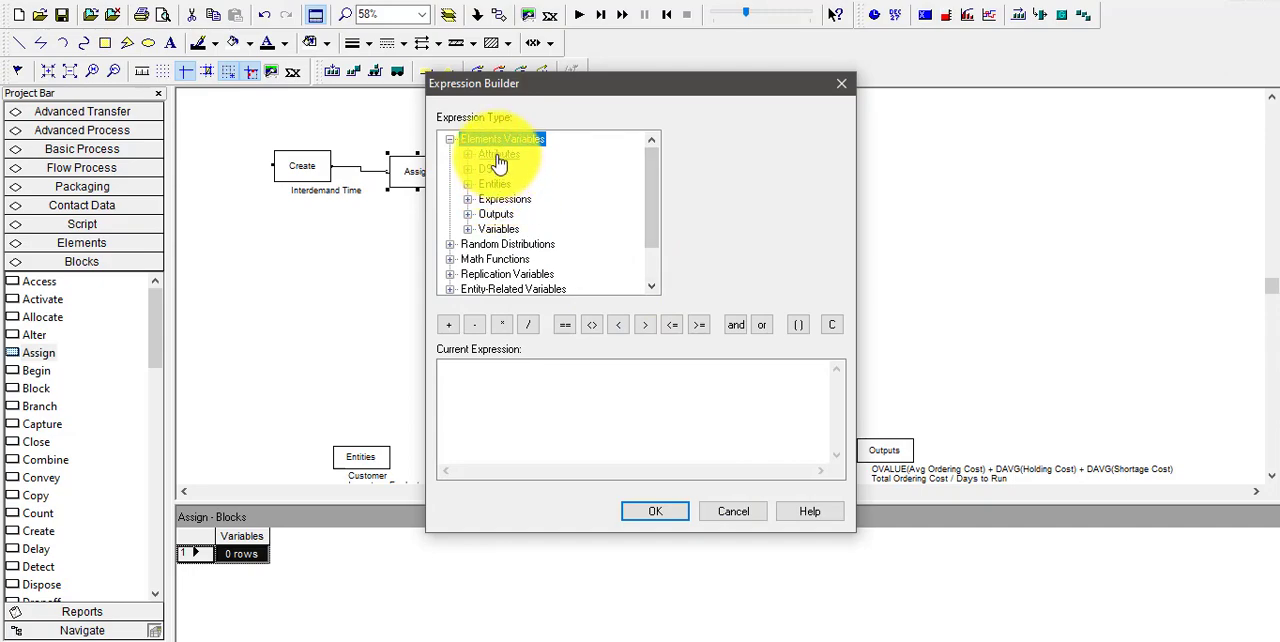
{"action": "double_click", "coordinate": [503, 231]}
{"action": "left_click", "coordinate": [527, 246]}
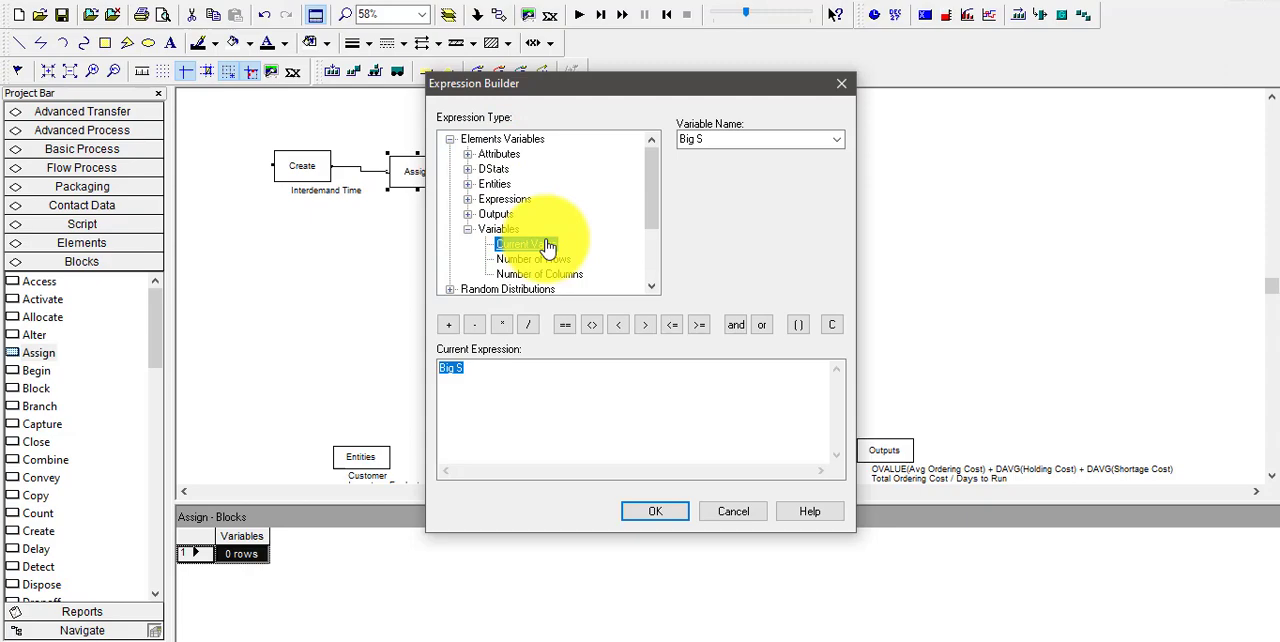
{"action": "left_click", "coordinate": [834, 145]}
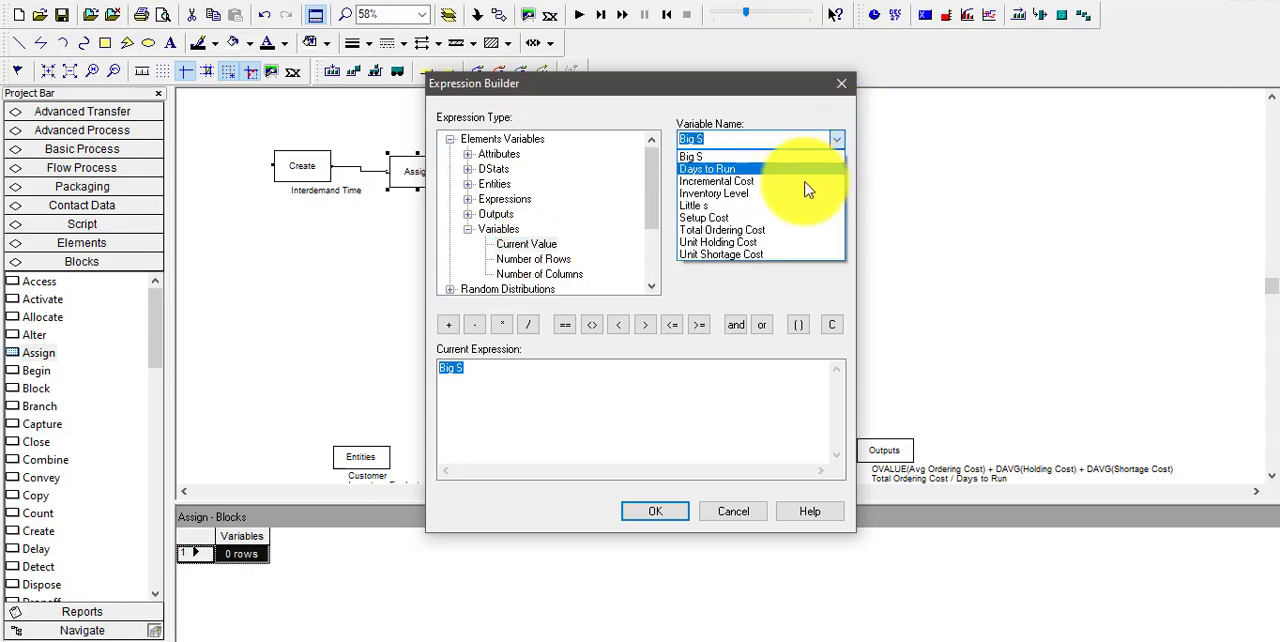
{"action": "left_click", "coordinate": [745, 195]}
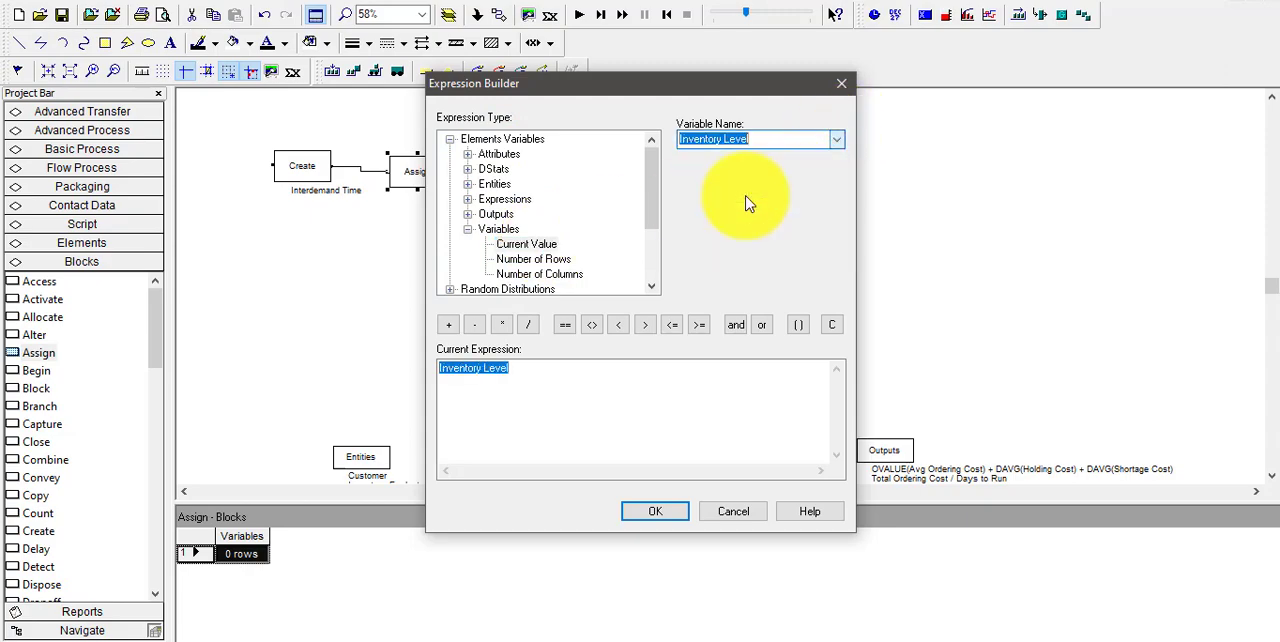
{"action": "left_click", "coordinate": [475, 325]}
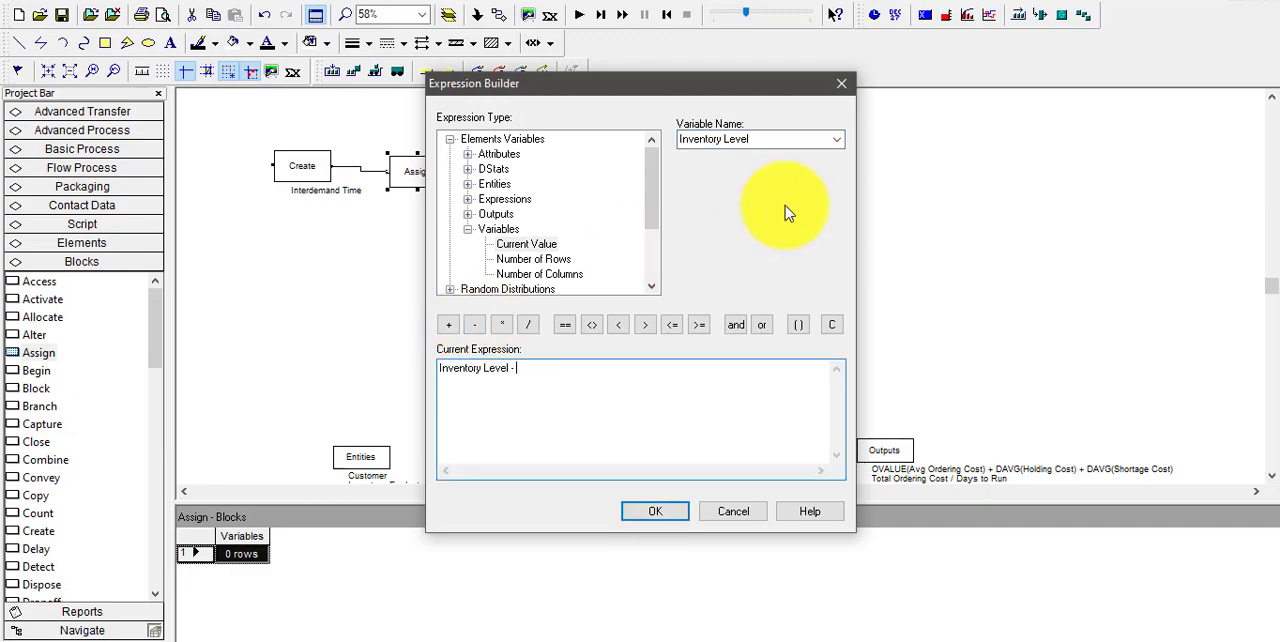
Complete the value as Inventory Level - Demand Size using the Demand Size expression, and accept the Assign block settings
{"action": "left_click", "coordinate": [838, 140]}
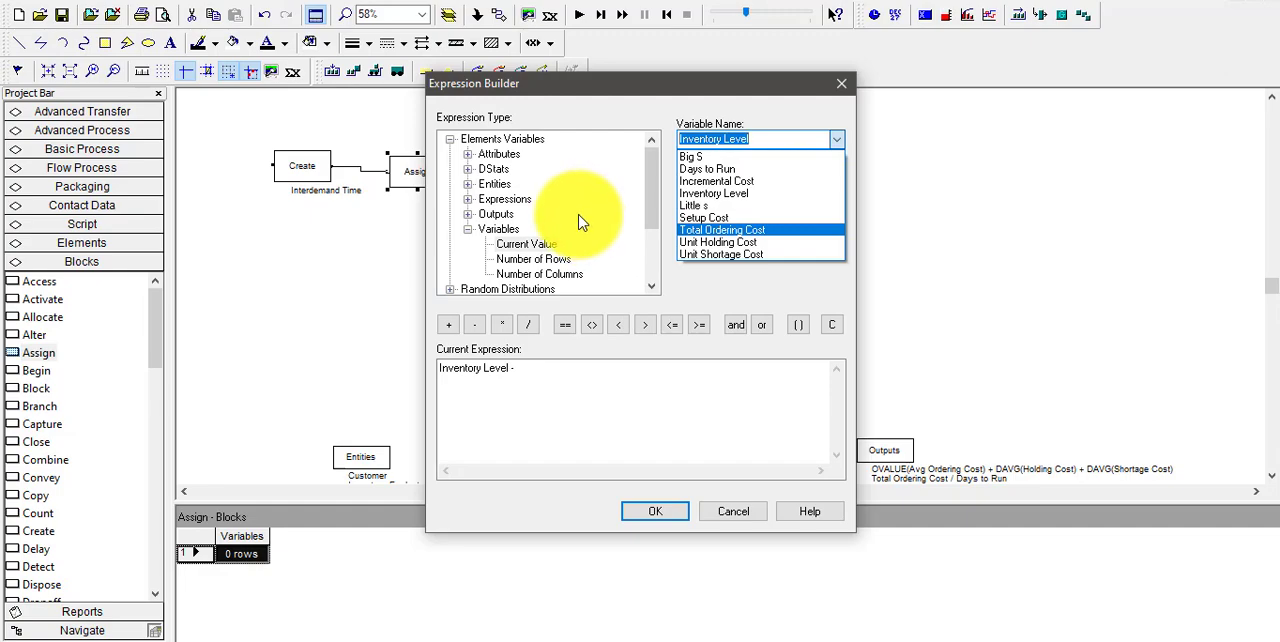
{"action": "left_click", "coordinate": [514, 206]}
{"action": "left_click", "coordinate": [513, 204]}
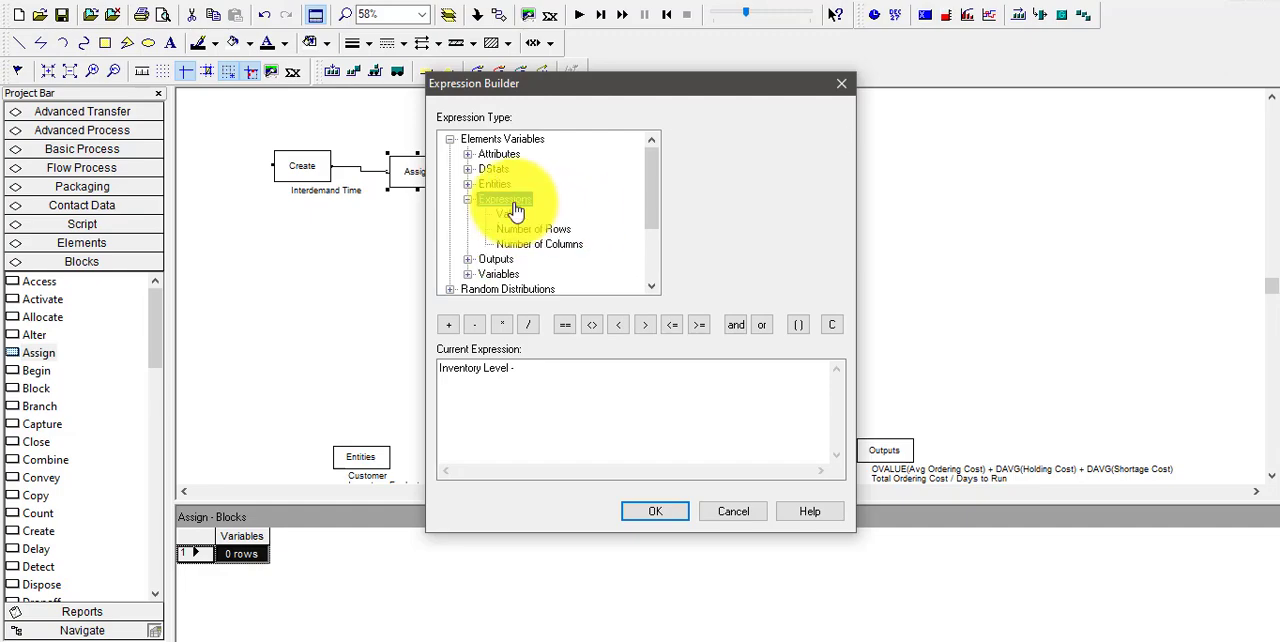
{"action": "left_click", "coordinate": [510, 213]}
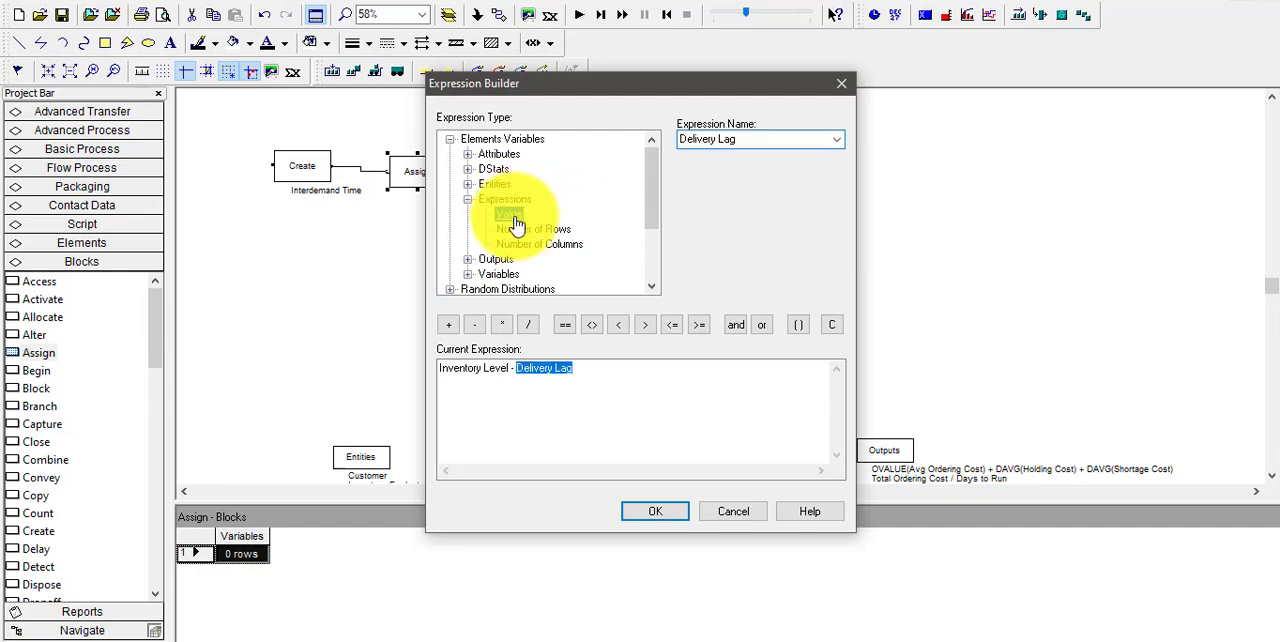
{"action": "left_click", "coordinate": [838, 145]}
{"action": "left_click", "coordinate": [757, 170]}
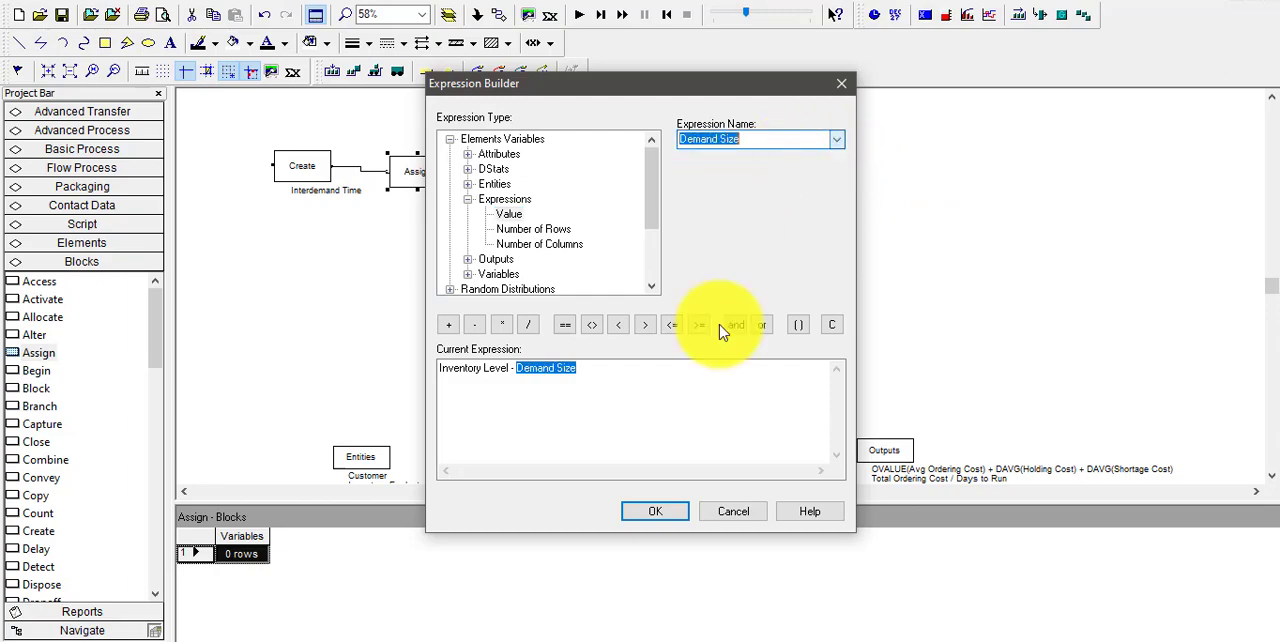
{"action": "left_click", "coordinate": [662, 517]}
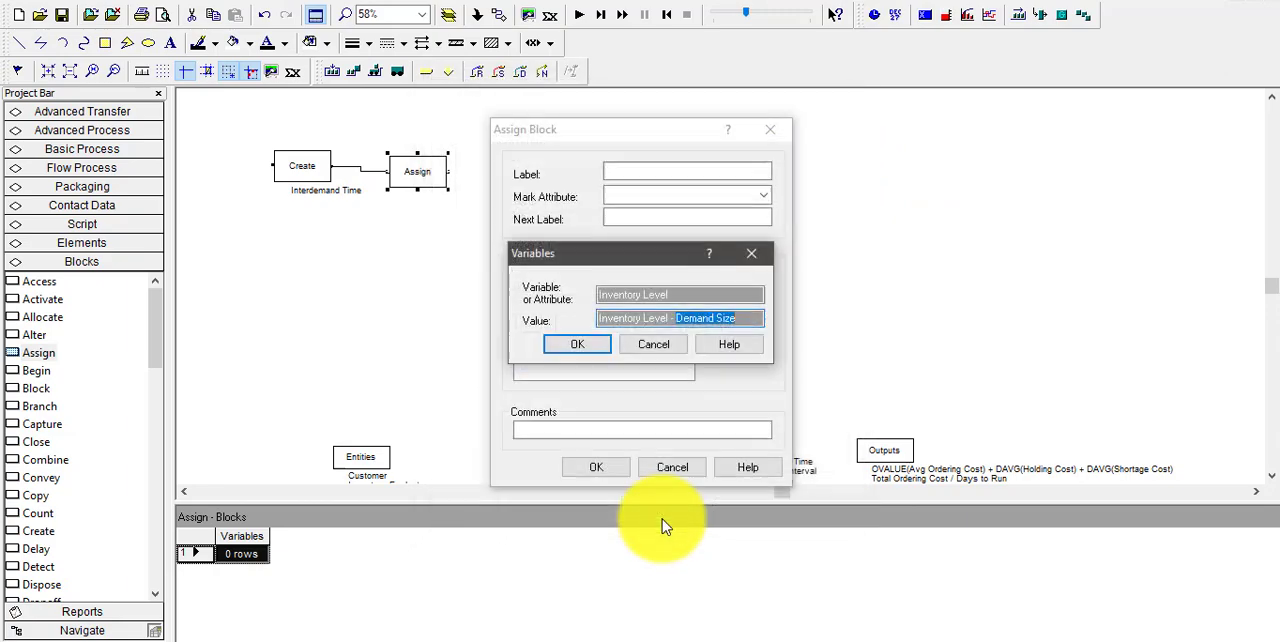
{"action": "left_click", "coordinate": [577, 349]}
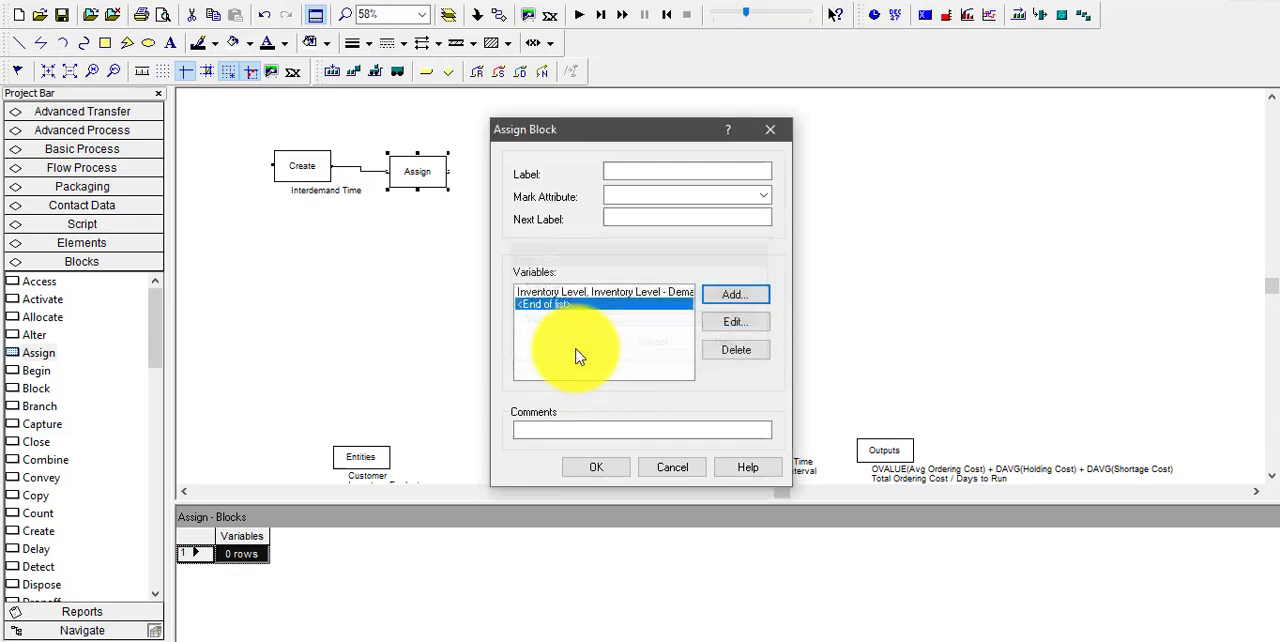
{"action": "left_click", "coordinate": [605, 472]}
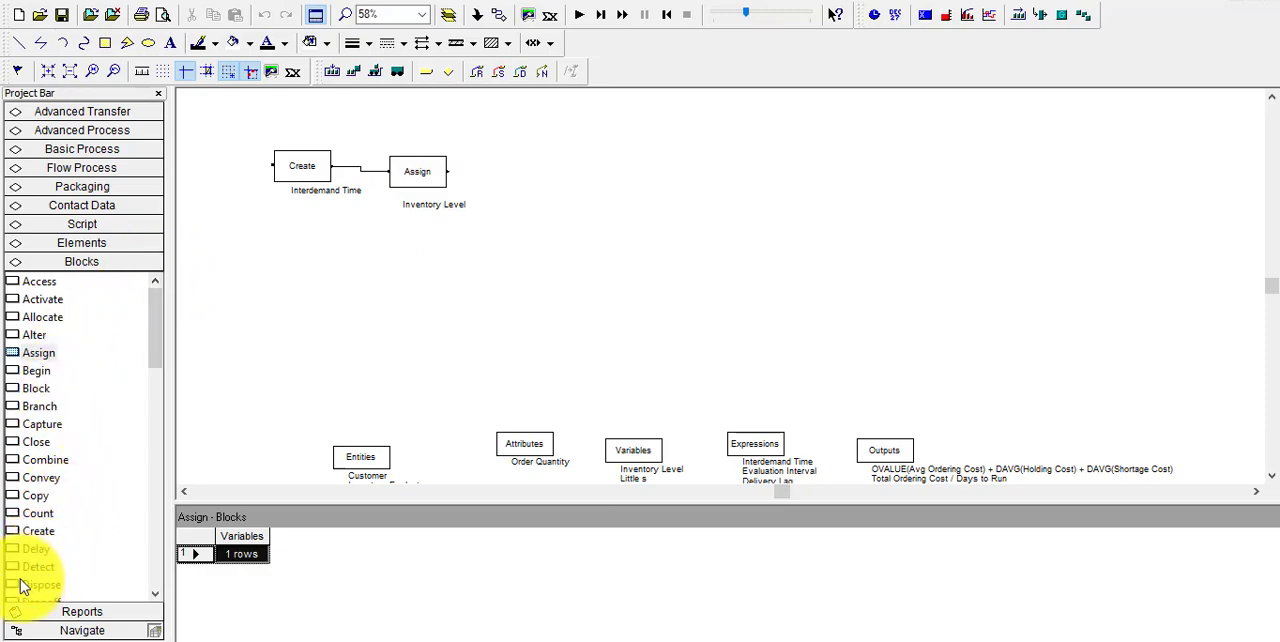
Place a Dispose block to the right of the Assign block and connect Assign's exit point to it
{"action": "left_click_drag", "start_coordinate": [24, 590], "coordinate": [496, 178]}
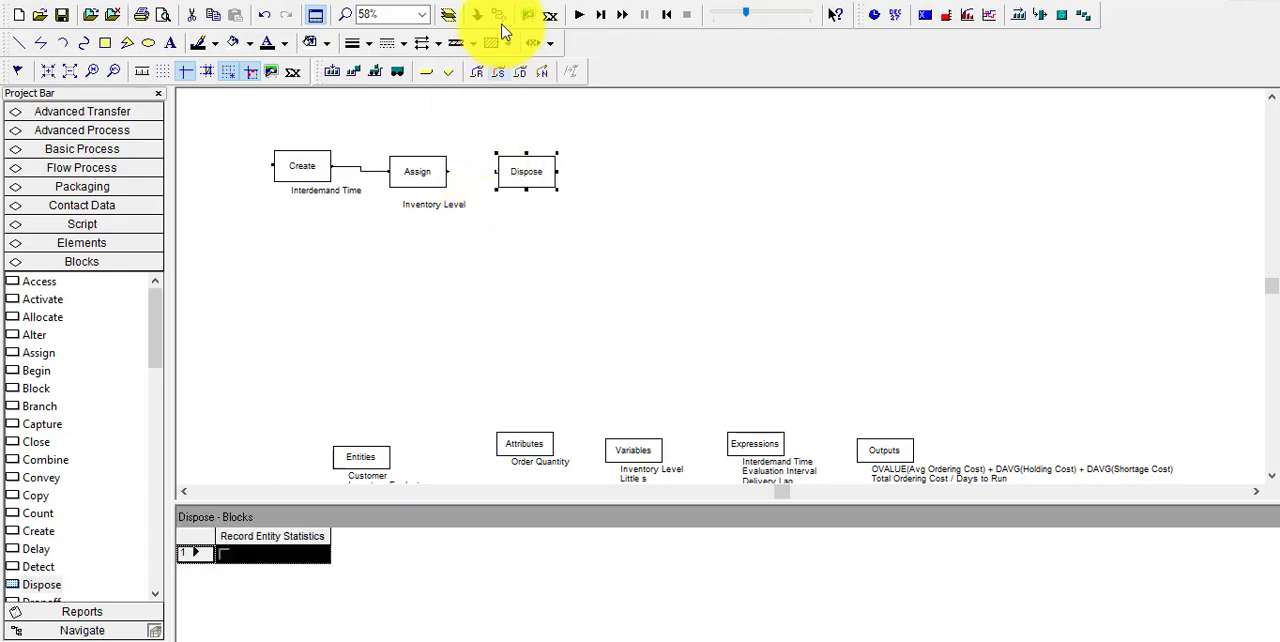
{"action": "left_click", "coordinate": [498, 14]}
{"action": "left_click", "coordinate": [447, 171]}
{"action": "left_click", "coordinate": [497, 171]}
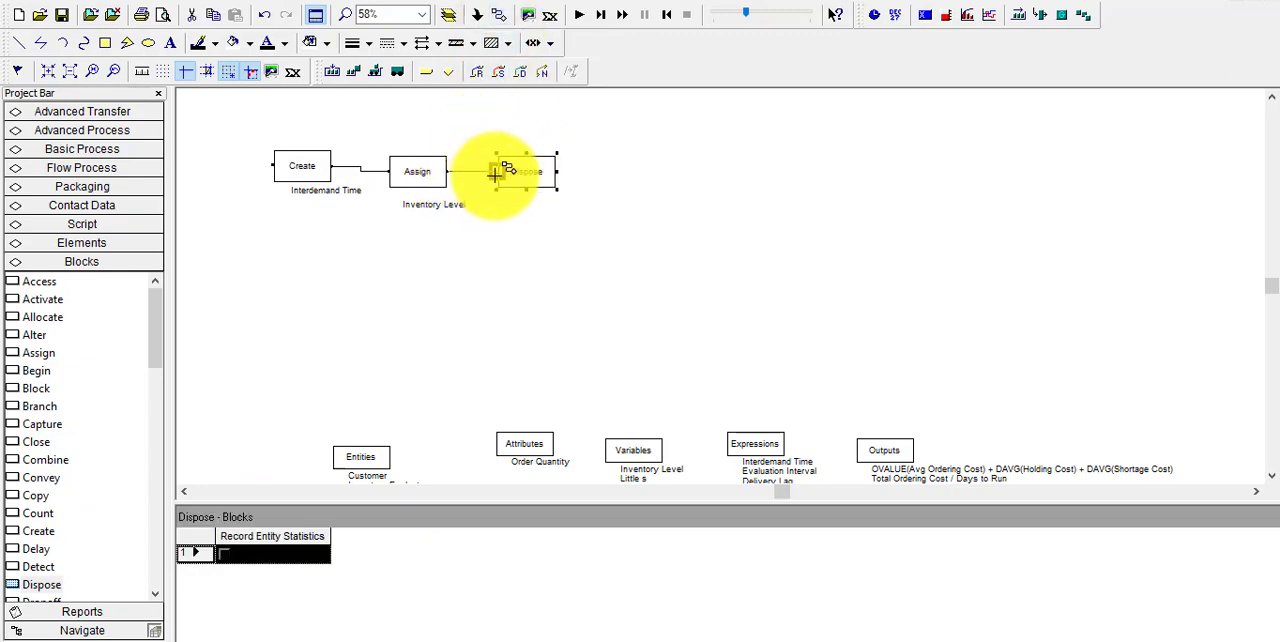
Enable Record Entity Statistics for the Dispose block and accept its settings
{"action": "double_click", "coordinate": [521, 176]}
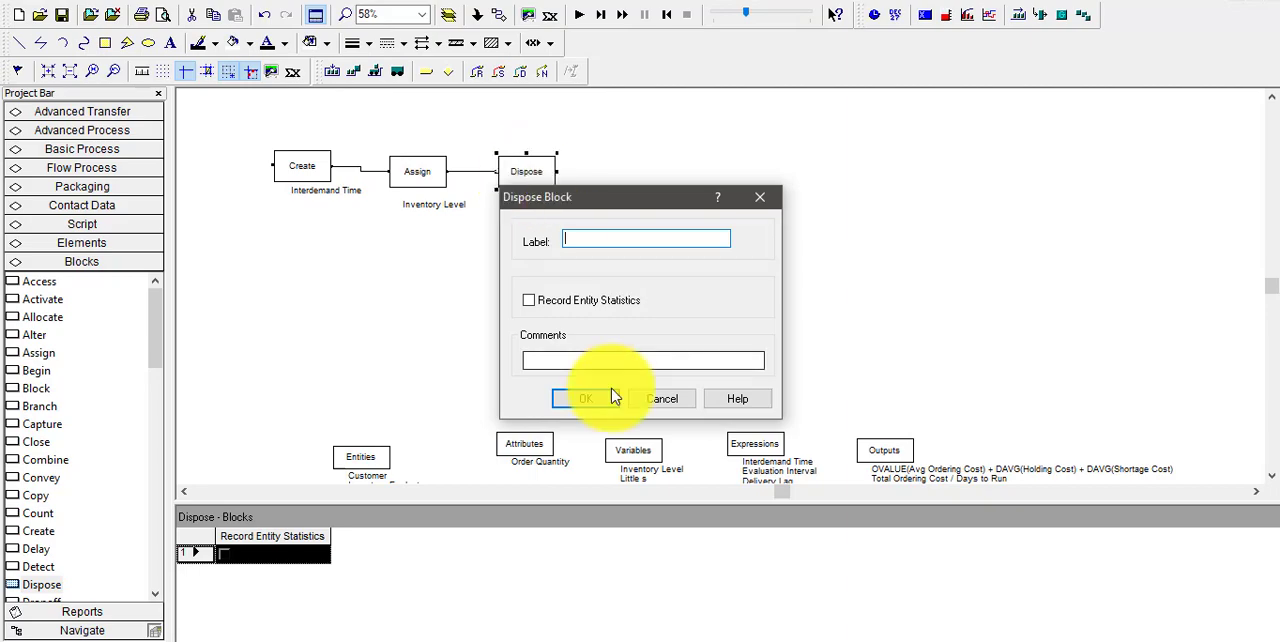
{"action": "left_click", "coordinate": [536, 302]}
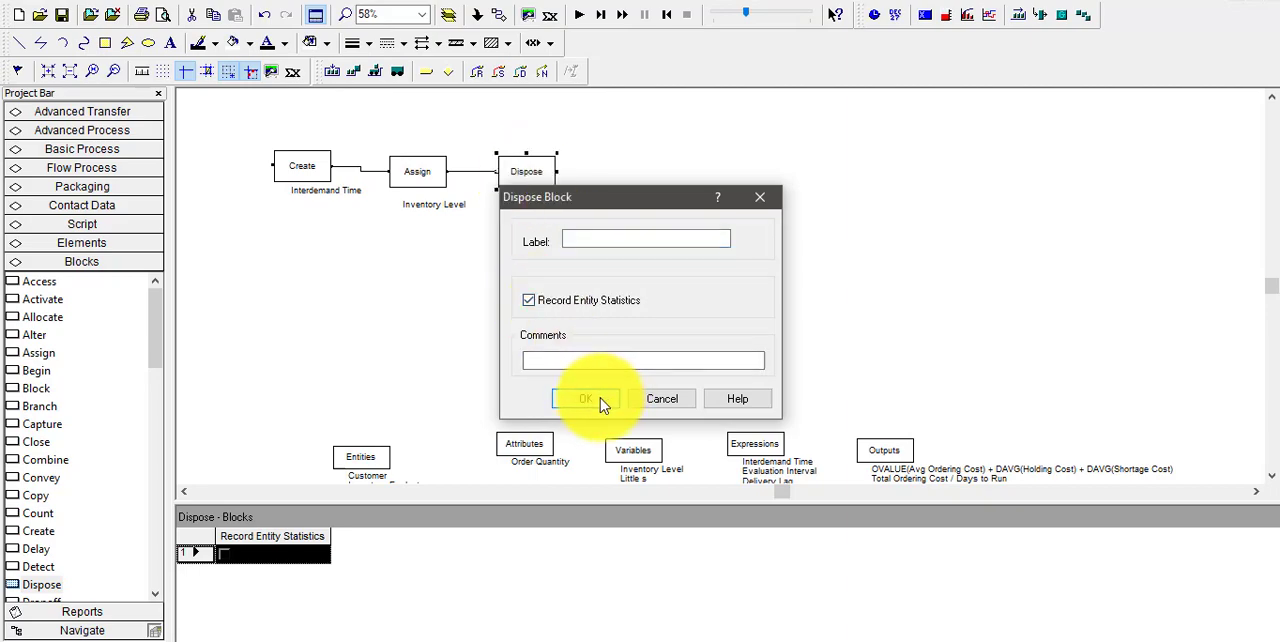
{"action": "left_click", "coordinate": [600, 398]}
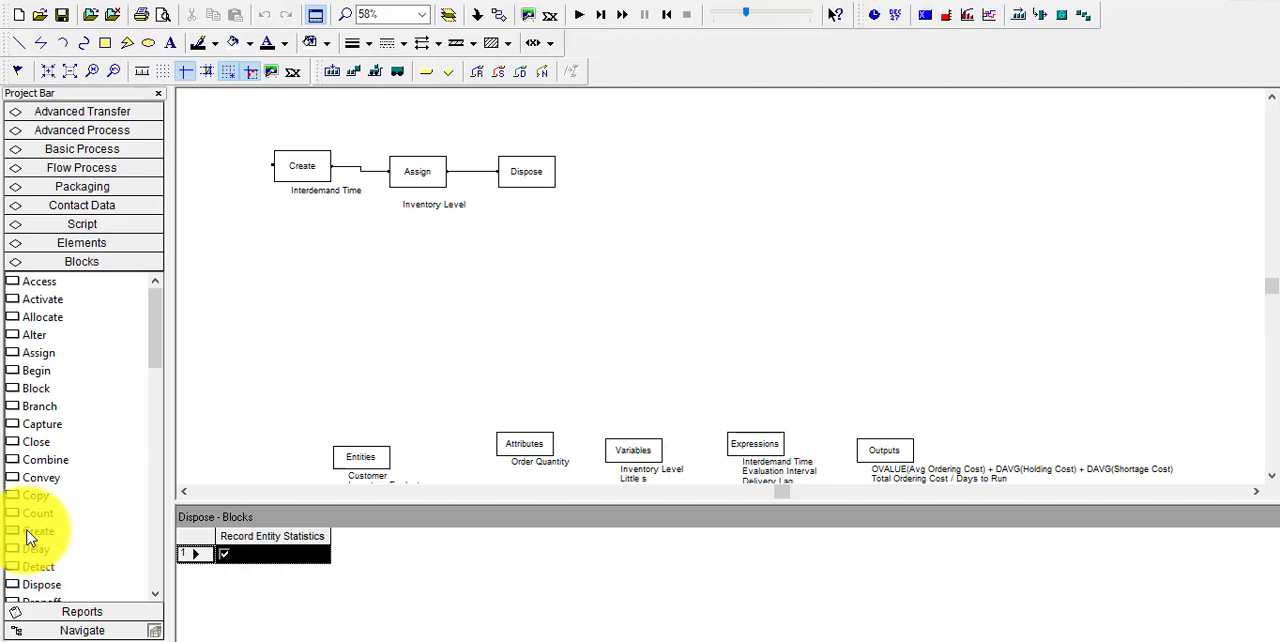
Place a second Create block below the first, with First Creation 0 and Entity Type Inventory Evaluator
{"action": "left_click_drag", "start_coordinate": [30, 538], "coordinate": [295, 272]}
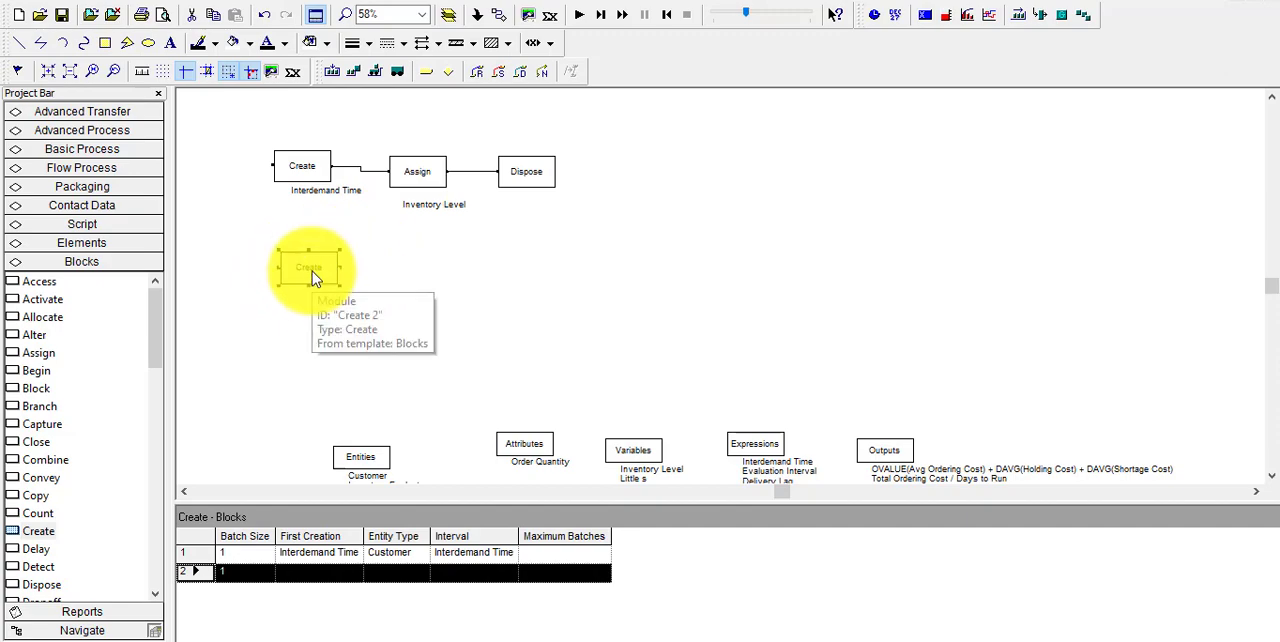
{"action": "double_click", "coordinate": [312, 271]}
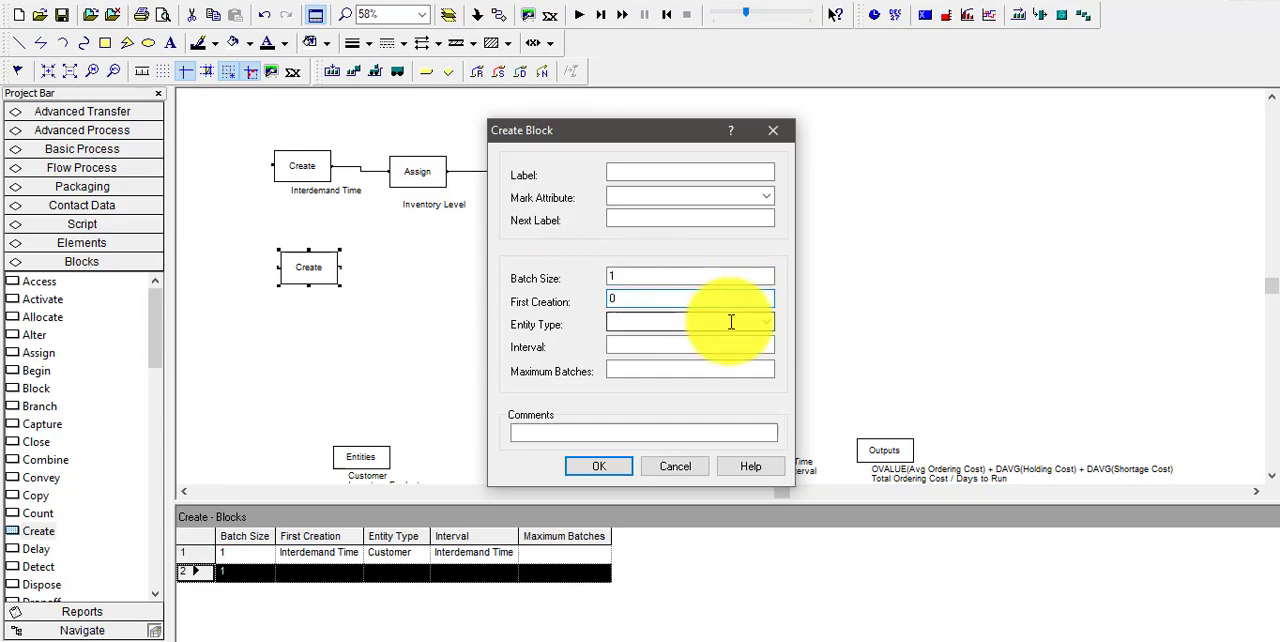
{"action": "left_click", "coordinate": [766, 331]}
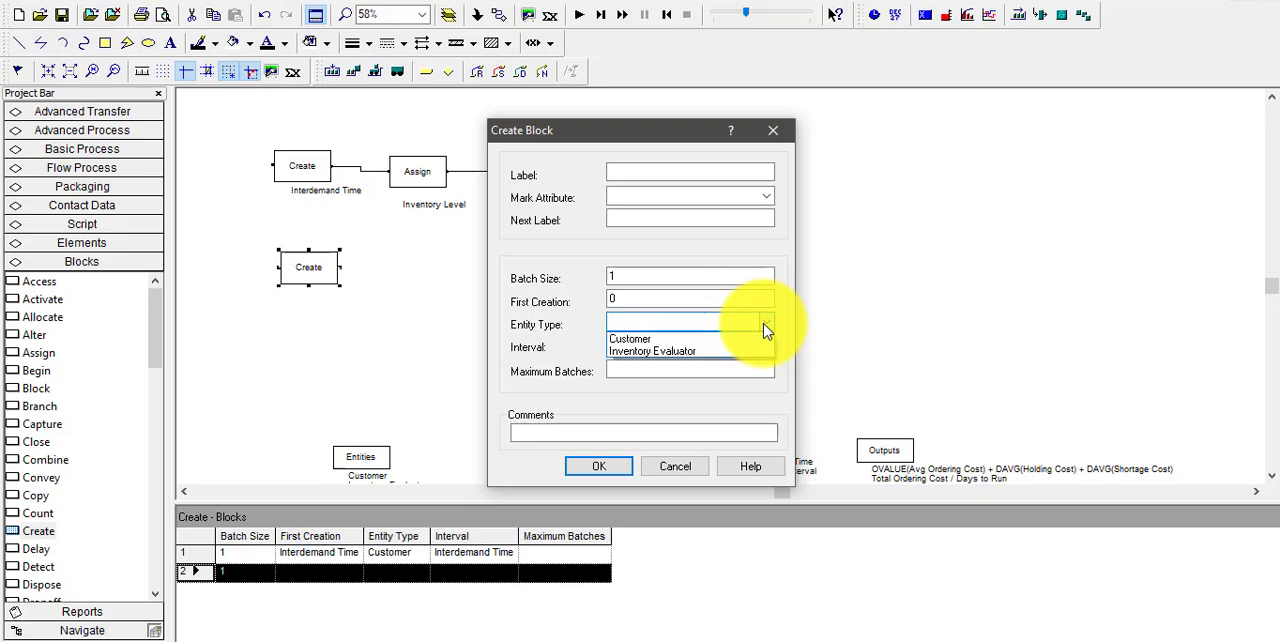
{"action": "left_click", "coordinate": [722, 360]}
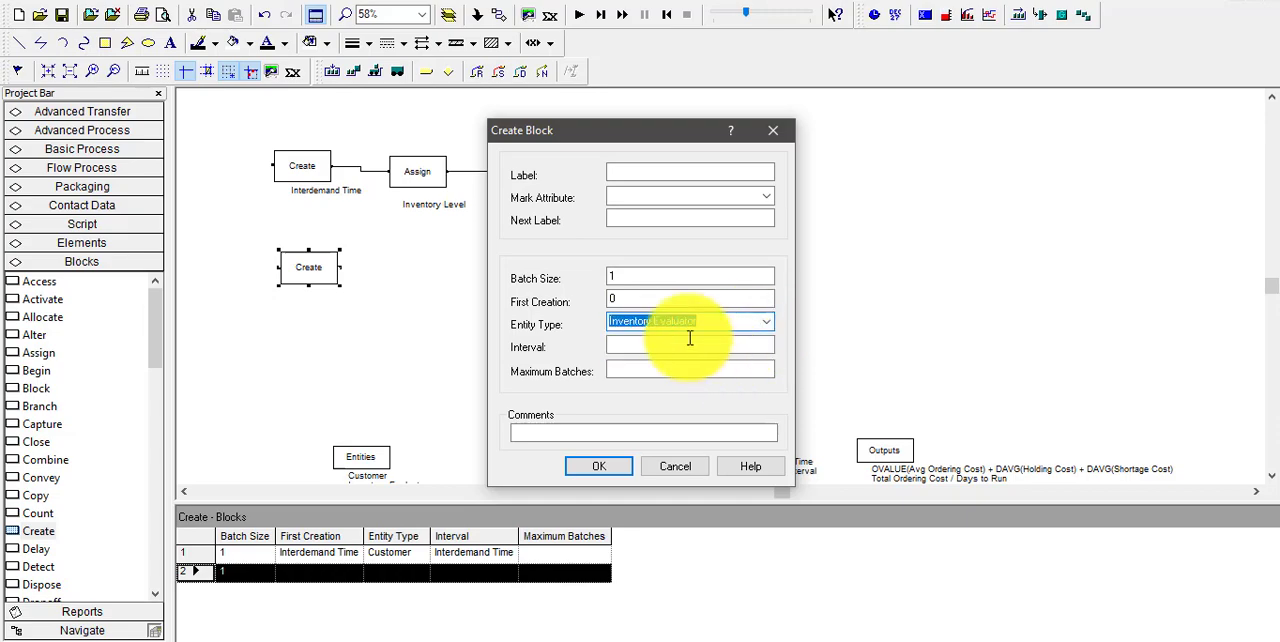
Set the second Create block's Interval to the Evaluation Interval expression
{"action": "left_click", "coordinate": [691, 344]}
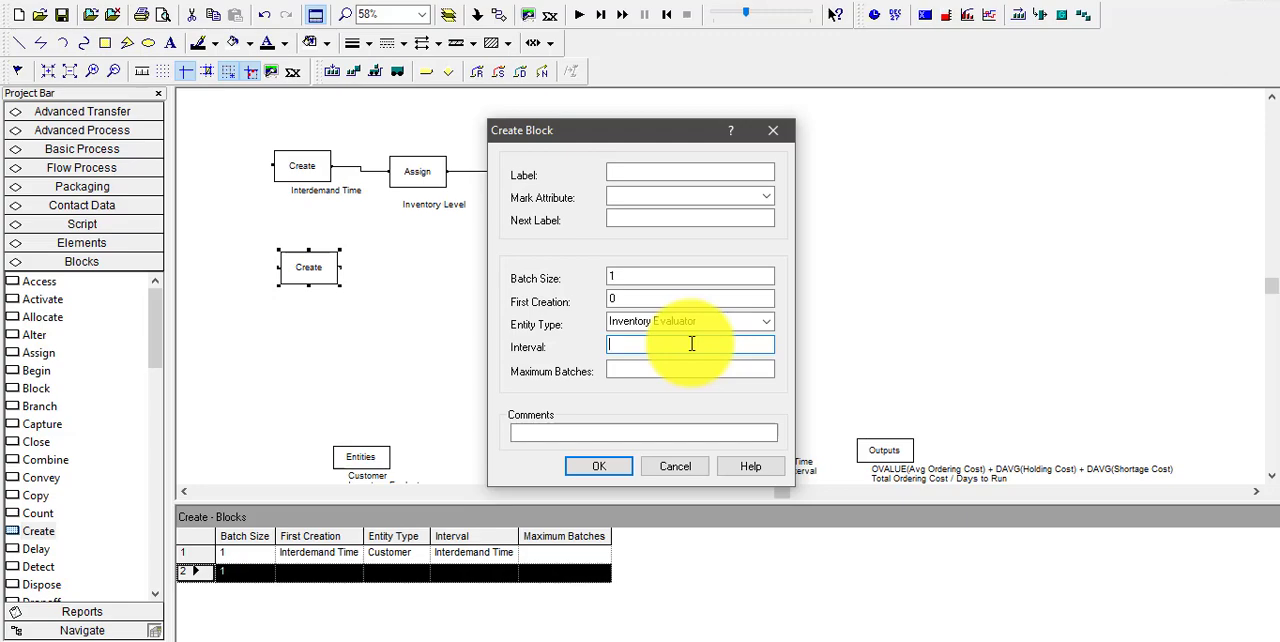
{"action": "right_click", "coordinate": [691, 344]}
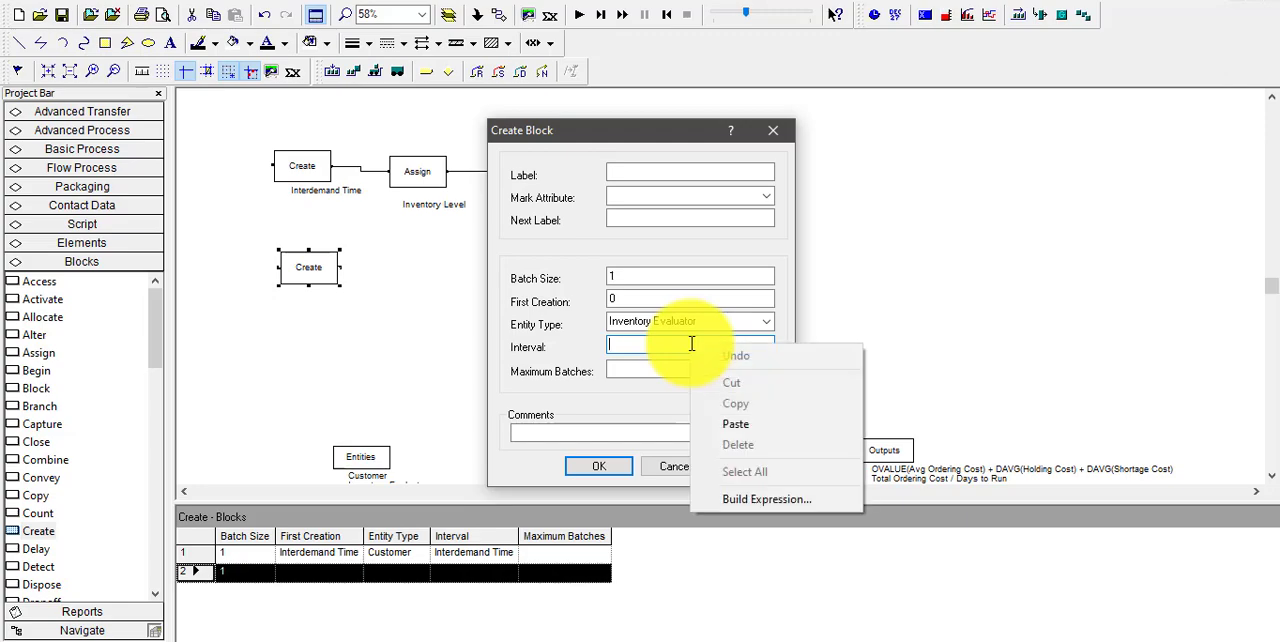
{"action": "left_click", "coordinate": [748, 500]}
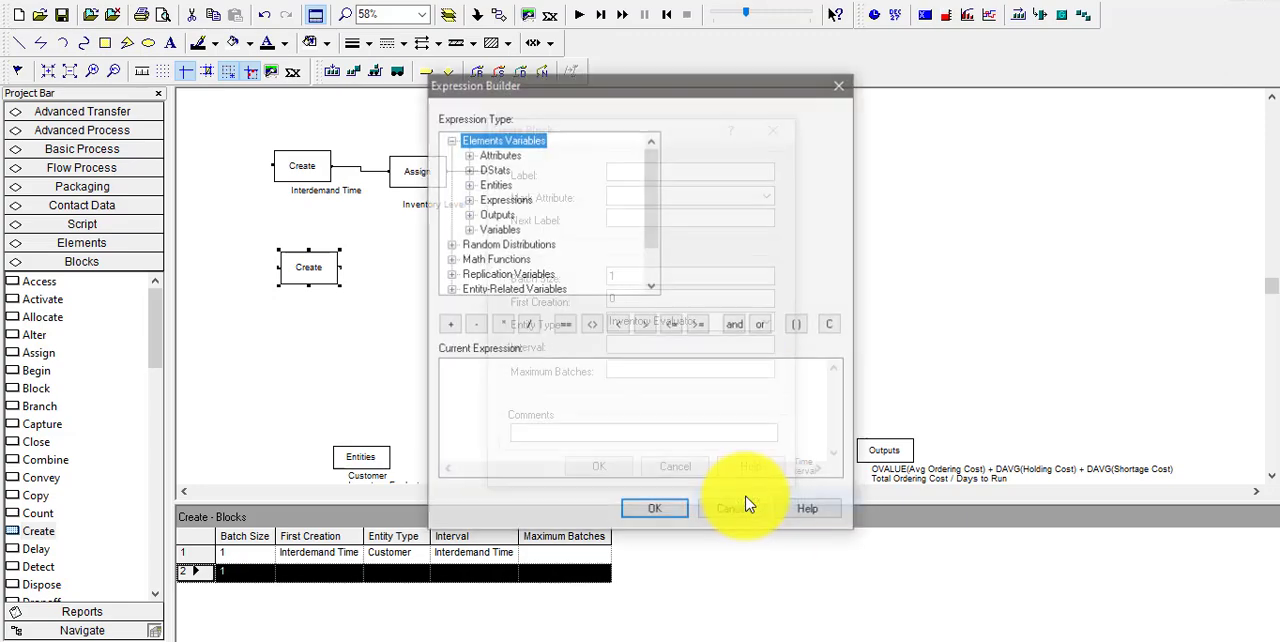
{"action": "double_click", "coordinate": [505, 199]}
{"action": "left_click", "coordinate": [512, 214]}
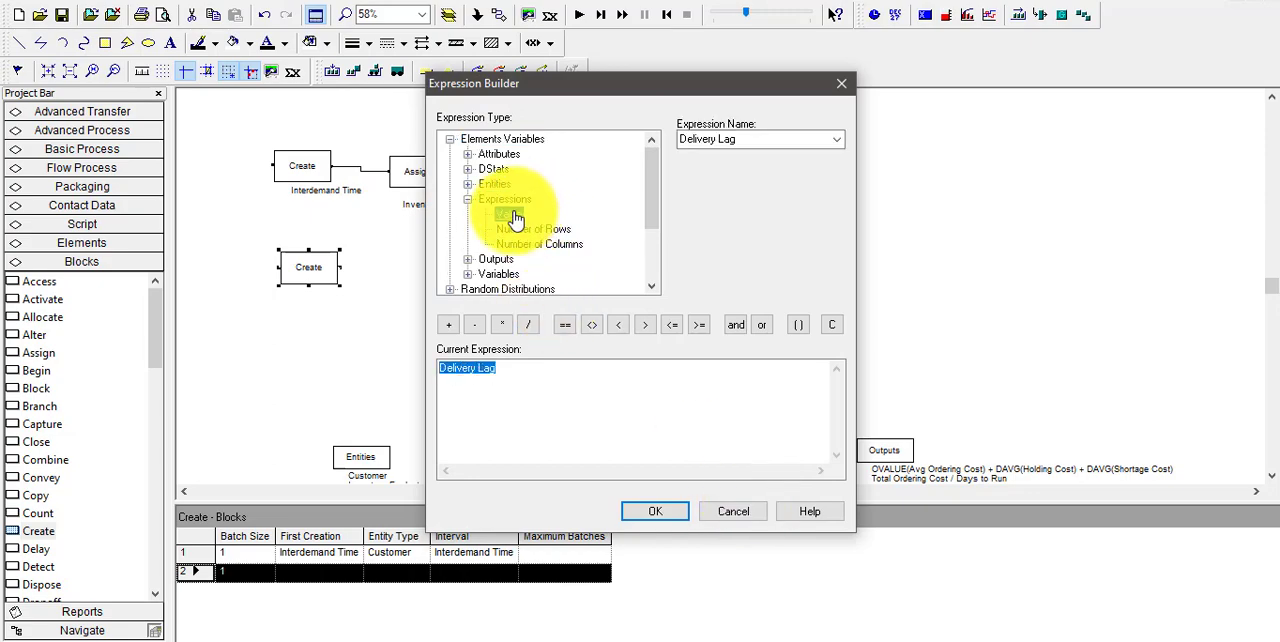
{"action": "left_click", "coordinate": [834, 141]}
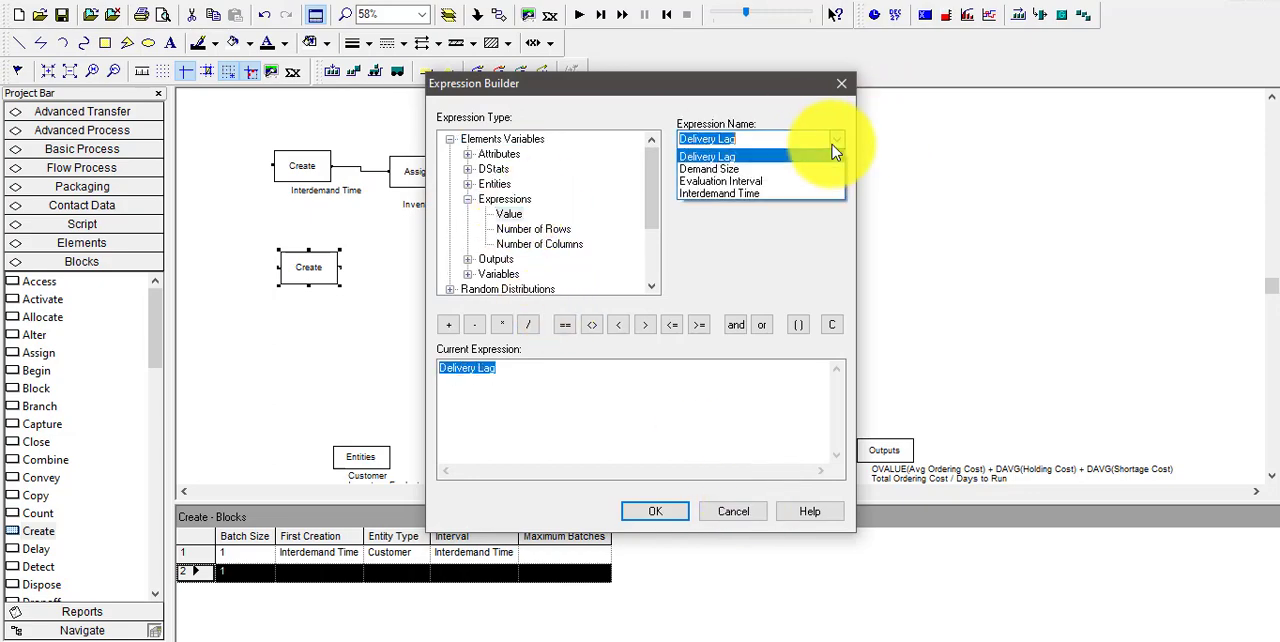
{"action": "left_click", "coordinate": [770, 181]}
{"action": "left_click", "coordinate": [668, 516]}
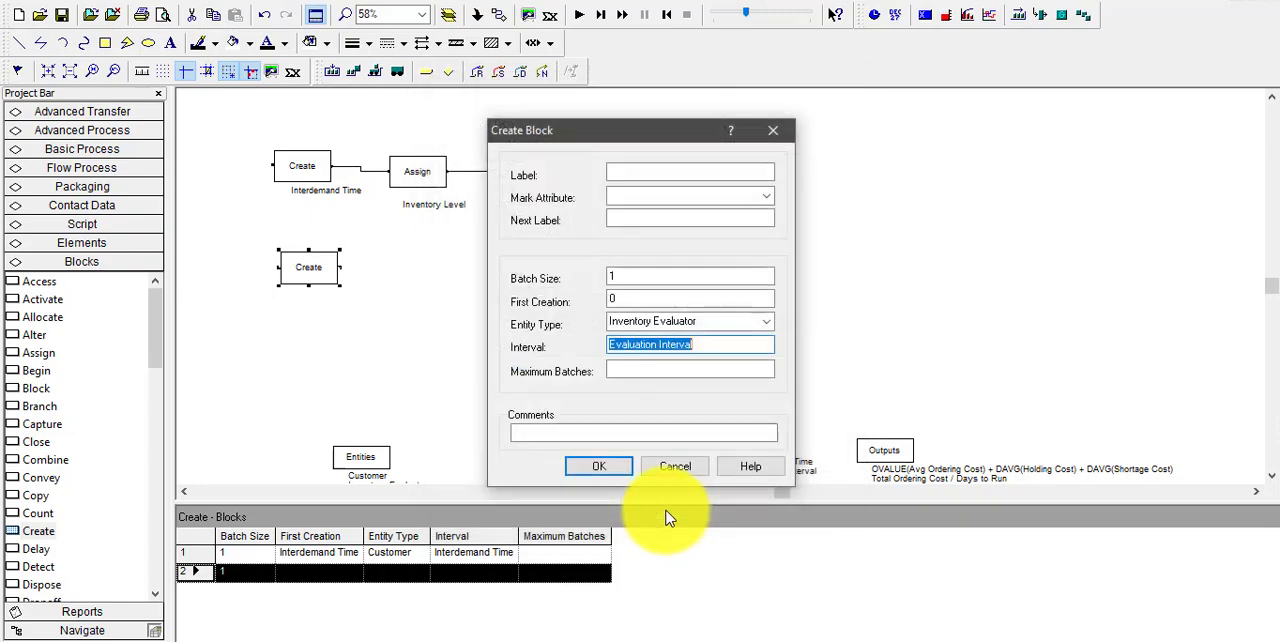
Accept the second Create block's settings, place a Branch block to its right and connect Create's exit point to it
{"action": "left_click", "coordinate": [606, 468]}
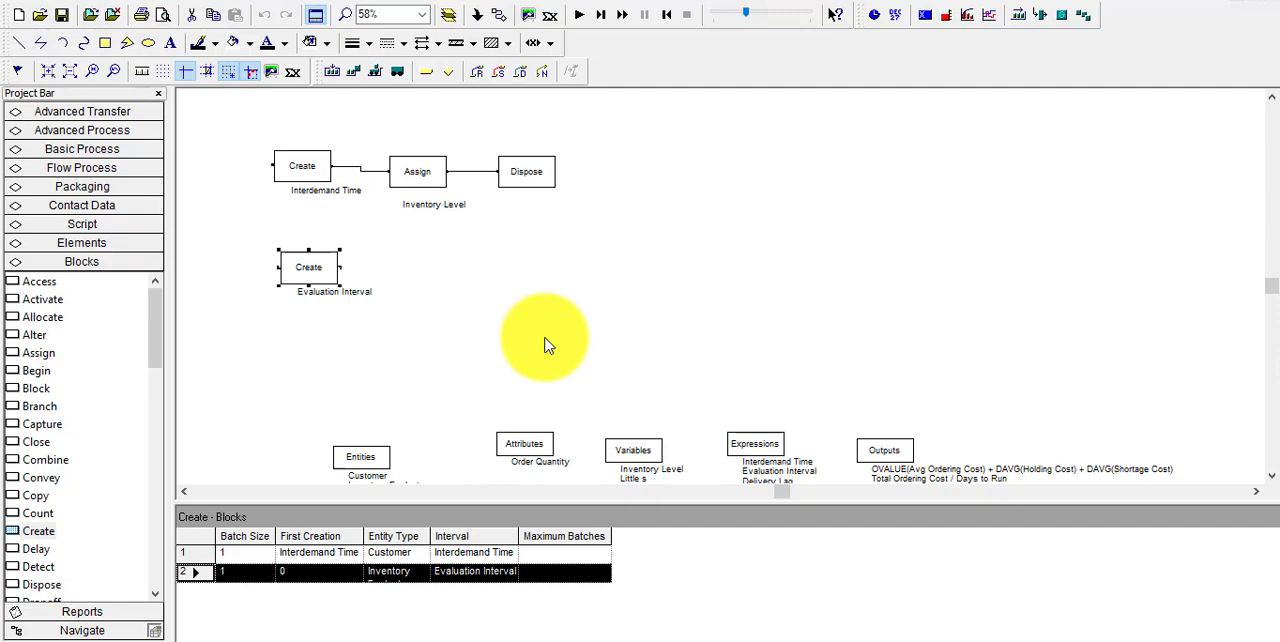
{"action": "left_click", "coordinate": [429, 343]}
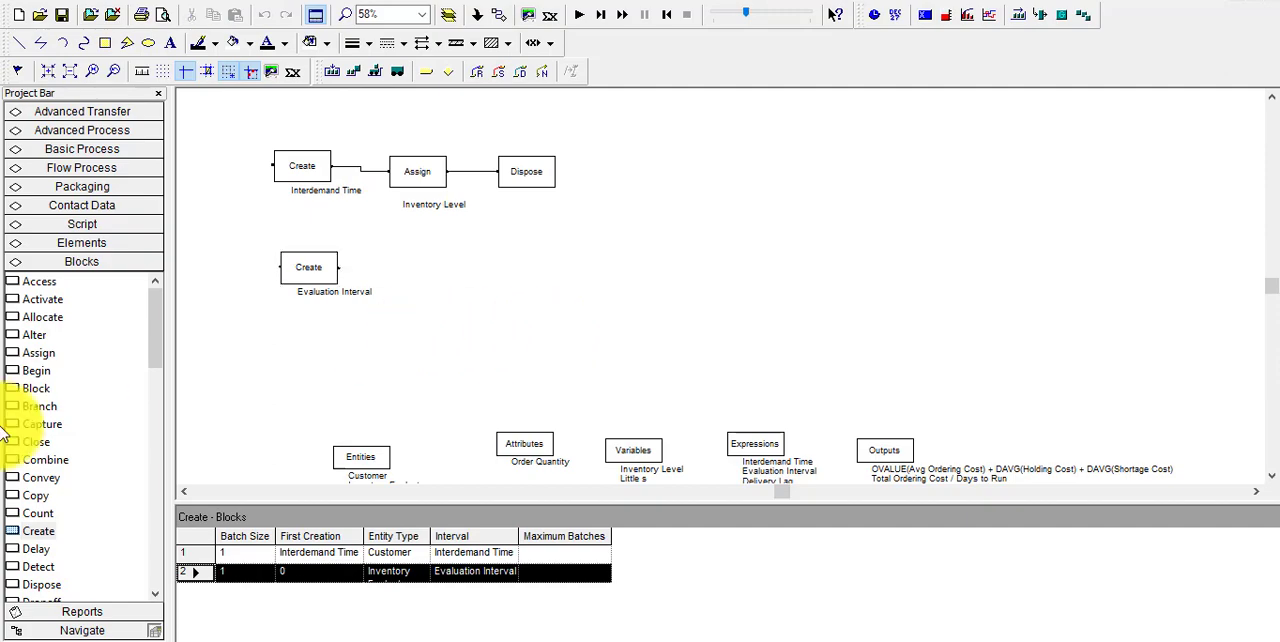
{"action": "left_click_drag", "start_coordinate": [157, 357], "coordinate": [403, 271]}
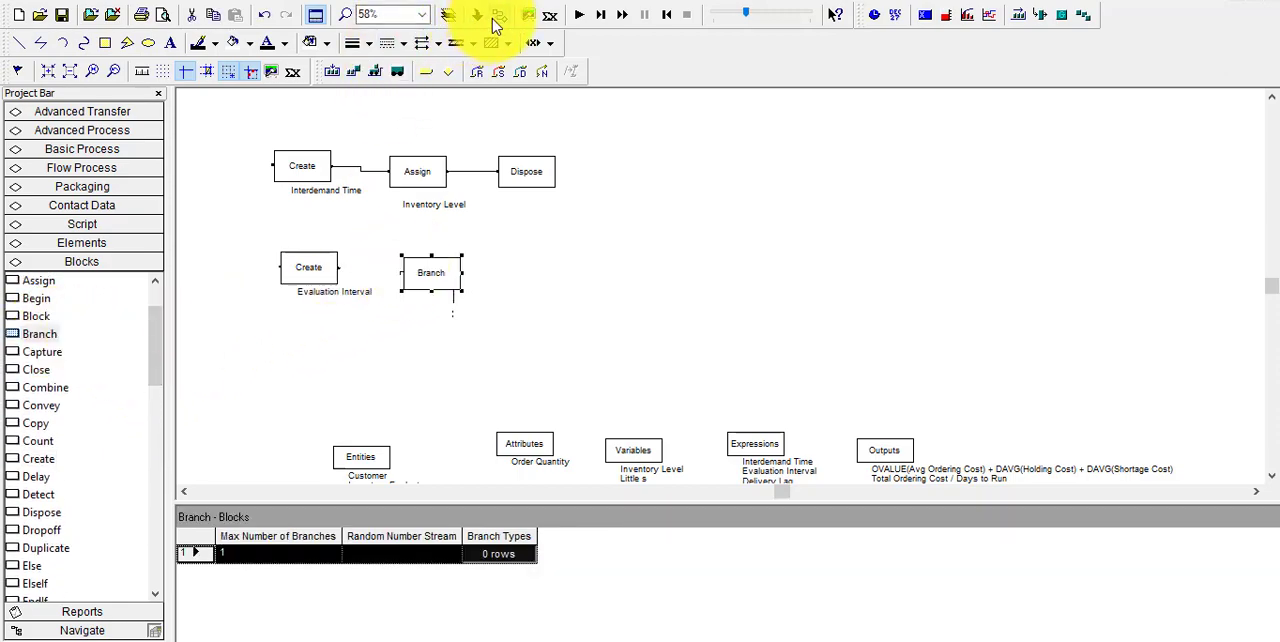
{"action": "left_click_drag", "start_coordinate": [345, 268], "coordinate": [400, 271]}
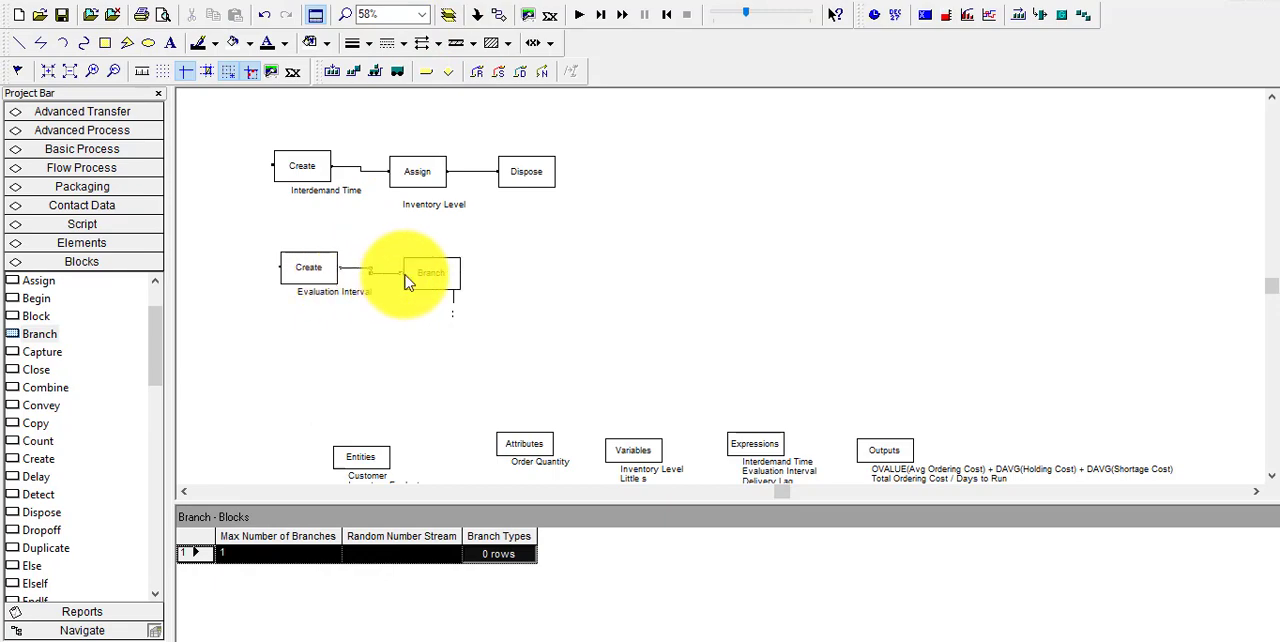
Add an If branch to the Branch block with the condition Inventory Level < Little s
{"action": "double_click", "coordinate": [433, 276]}
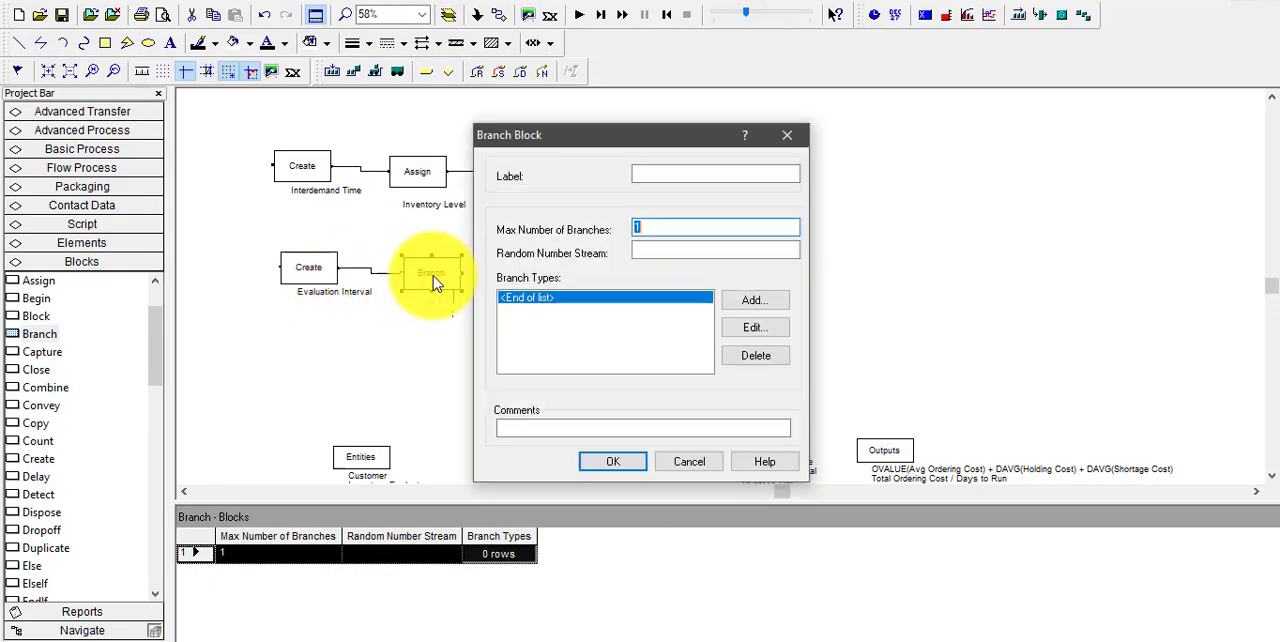
{"action": "left_click", "coordinate": [741, 303]}
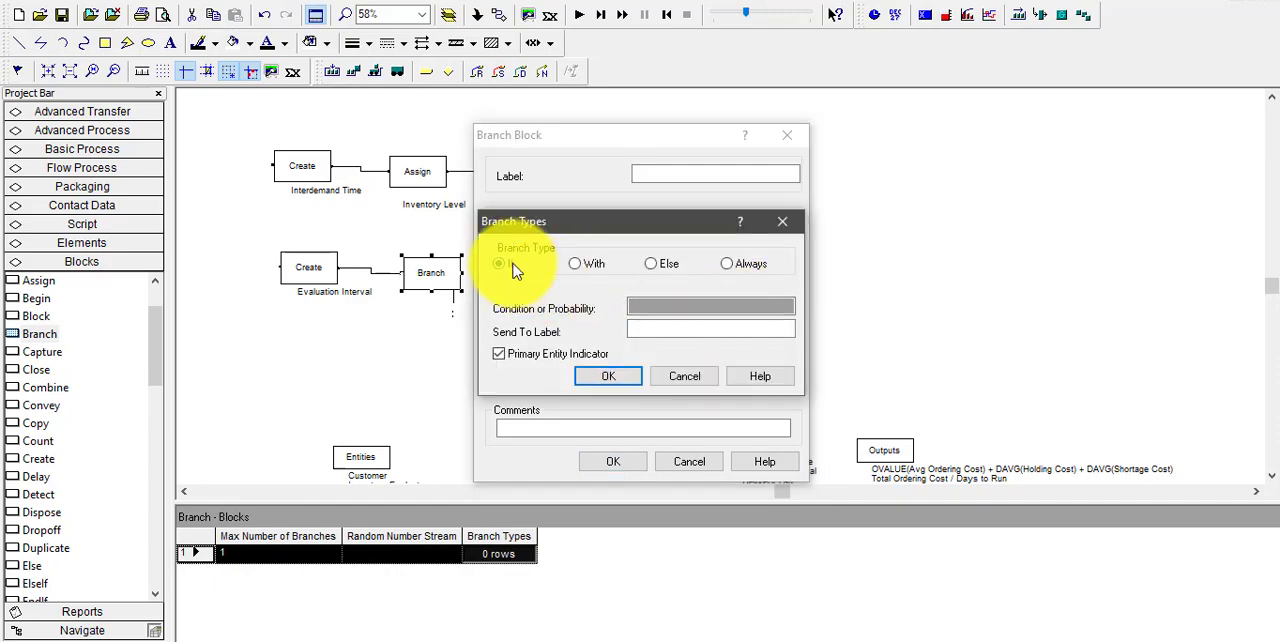
{"action": "right_click", "coordinate": [651, 309]}
{"action": "left_click", "coordinate": [728, 467]}
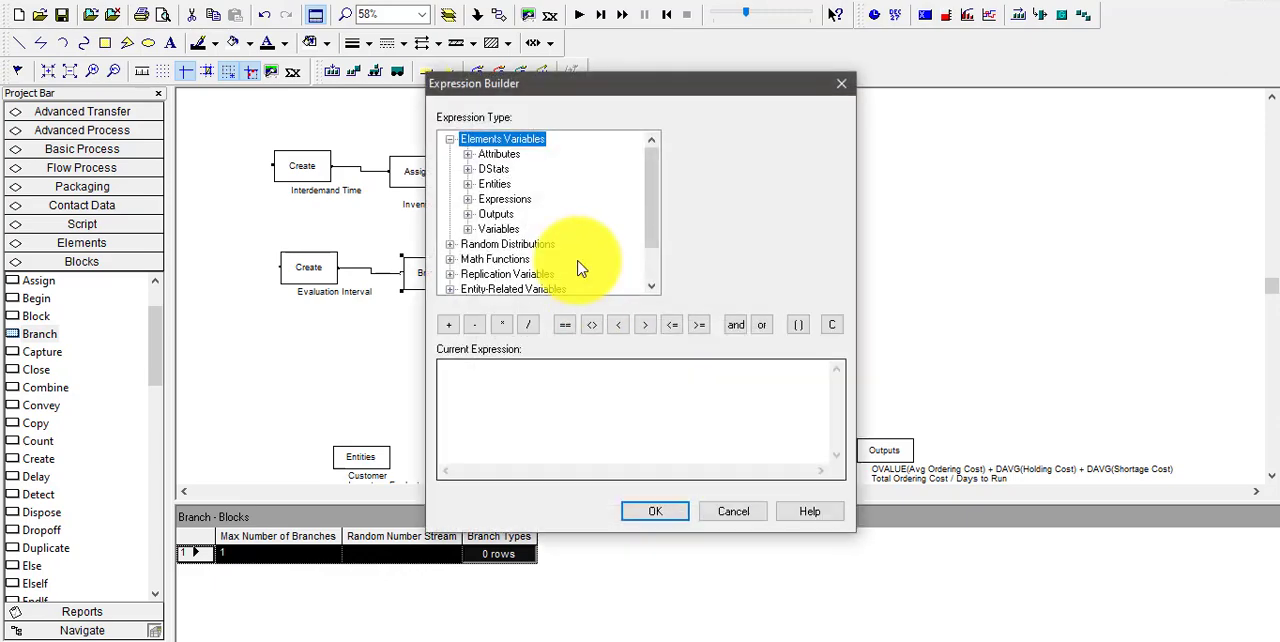
{"action": "double_click", "coordinate": [499, 229]}
{"action": "left_click", "coordinate": [528, 245]}
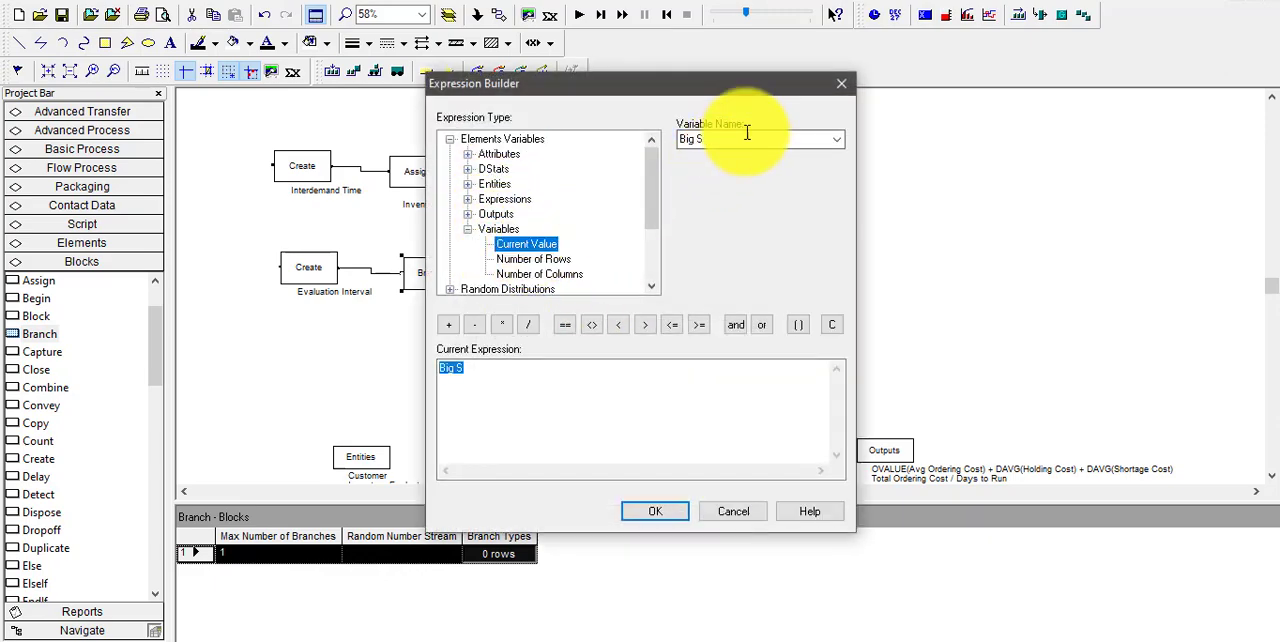
{"action": "left_click", "coordinate": [836, 139]}
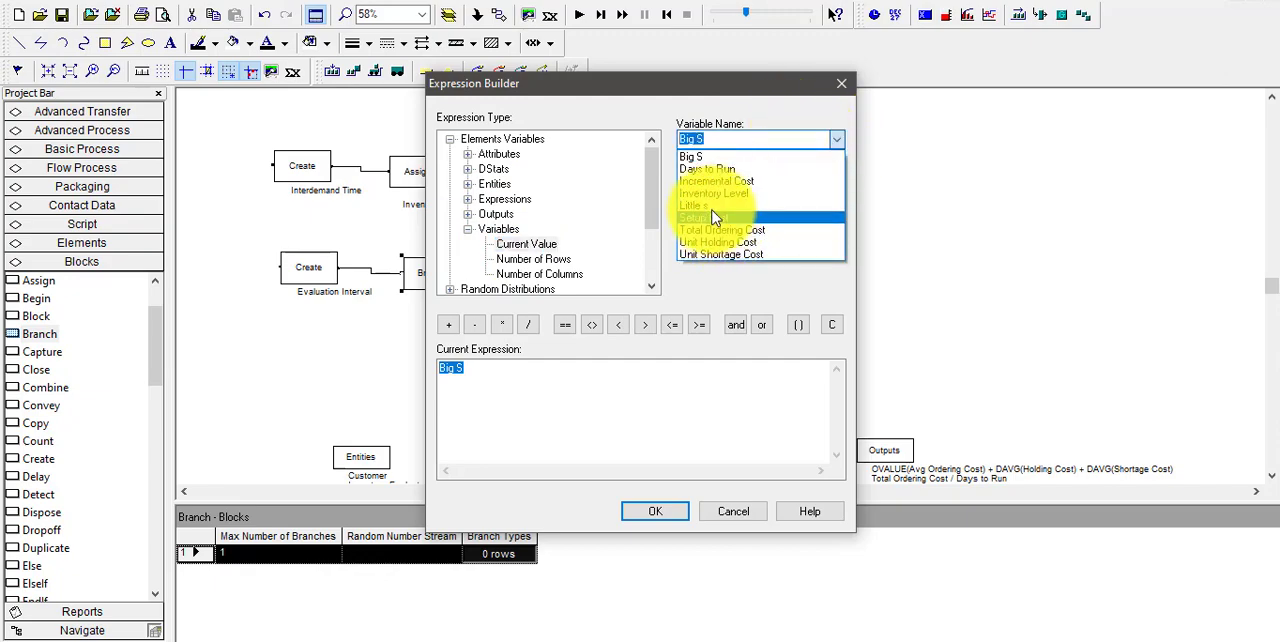
{"action": "left_click", "coordinate": [707, 190]}
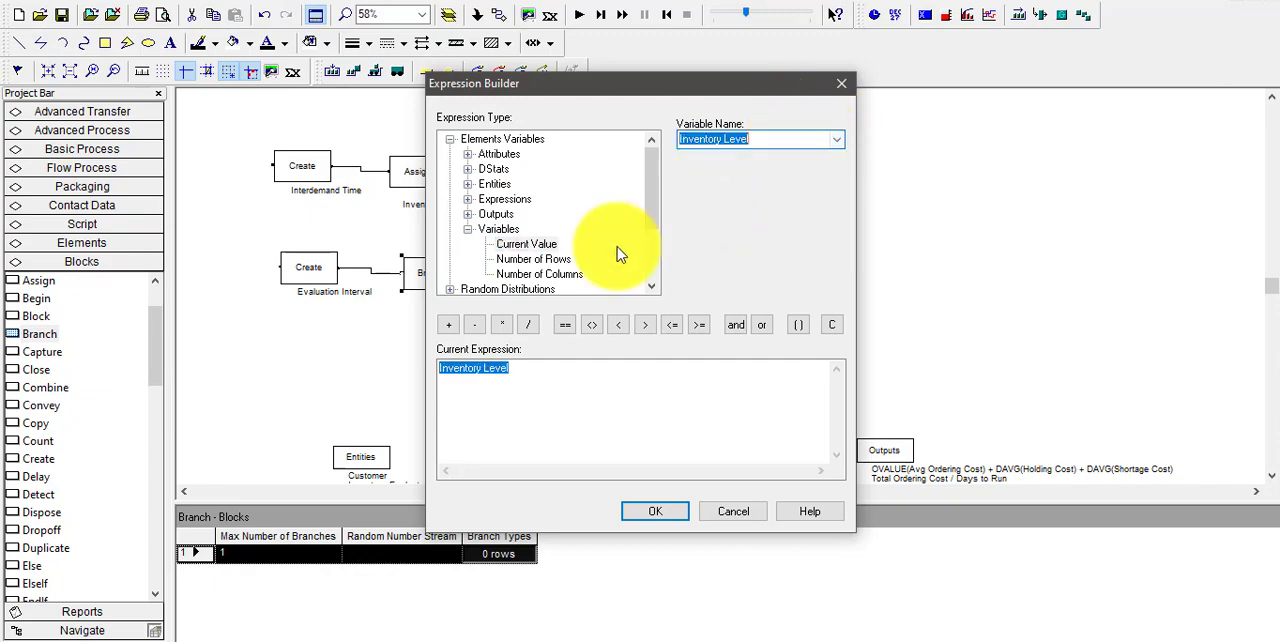
{"action": "left_click", "coordinate": [618, 325]}
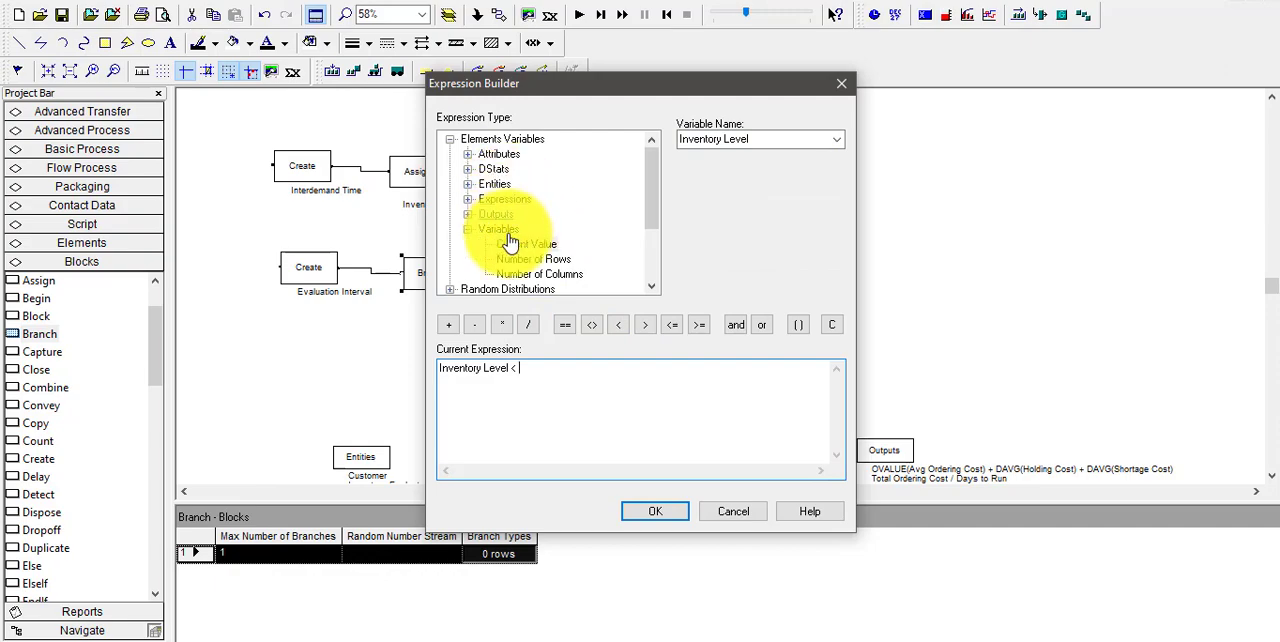
{"action": "left_click", "coordinate": [843, 144]}
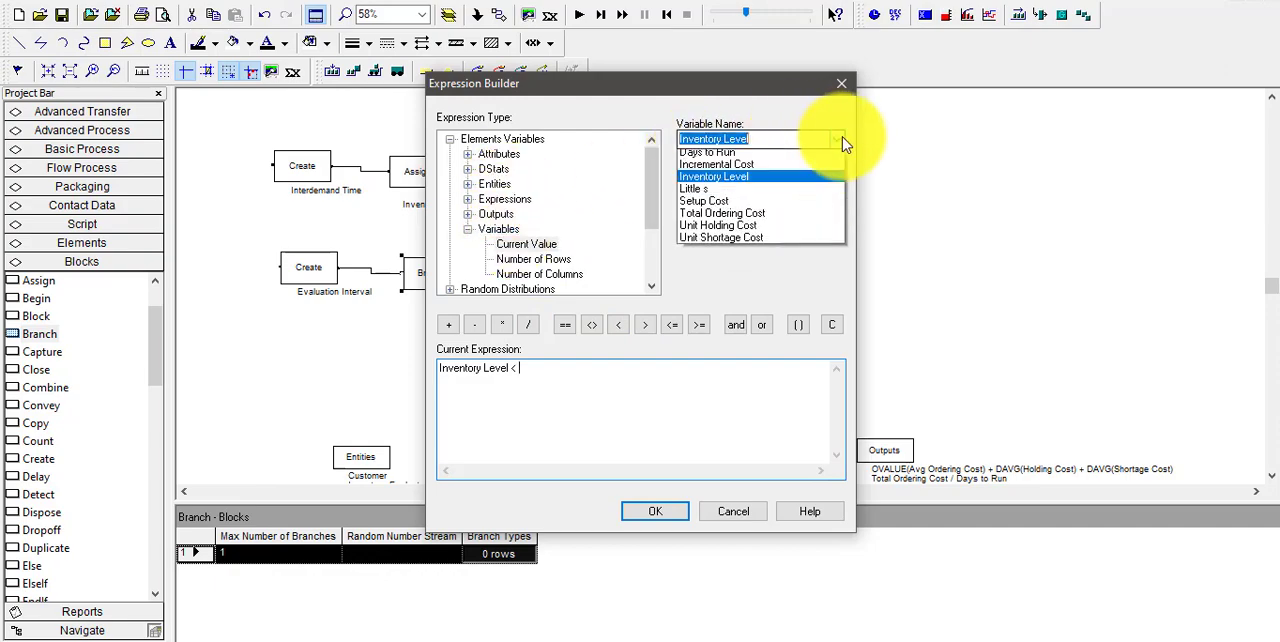
{"action": "left_click", "coordinate": [728, 210]}
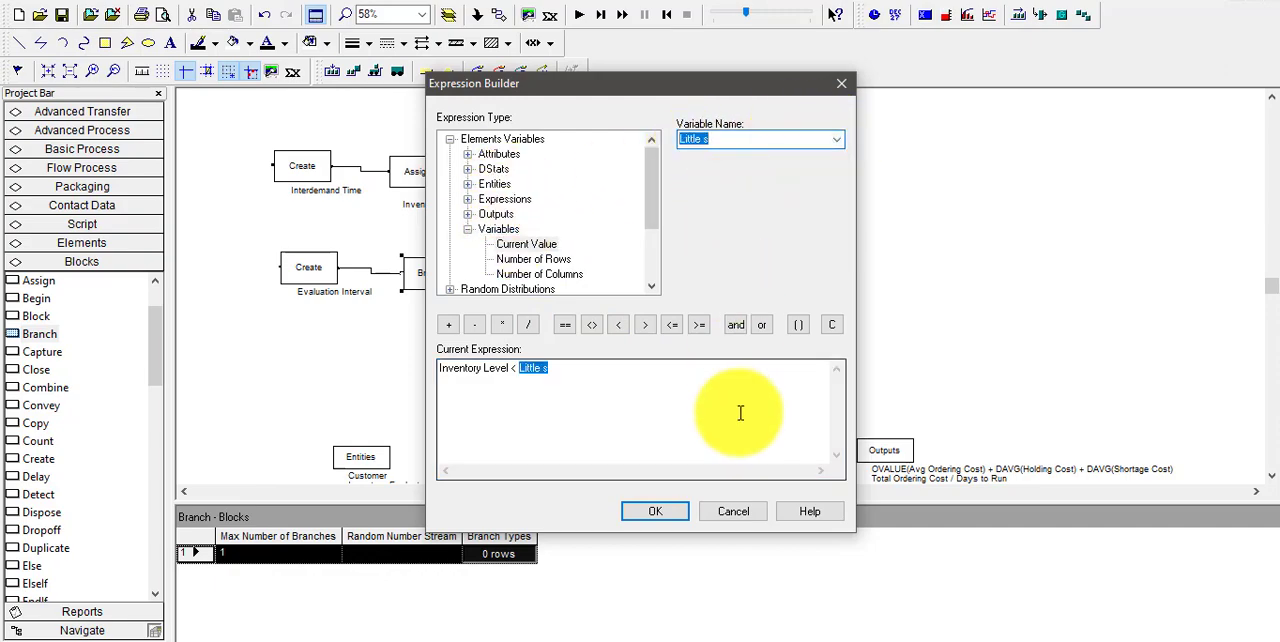
{"action": "left_click", "coordinate": [658, 512]}
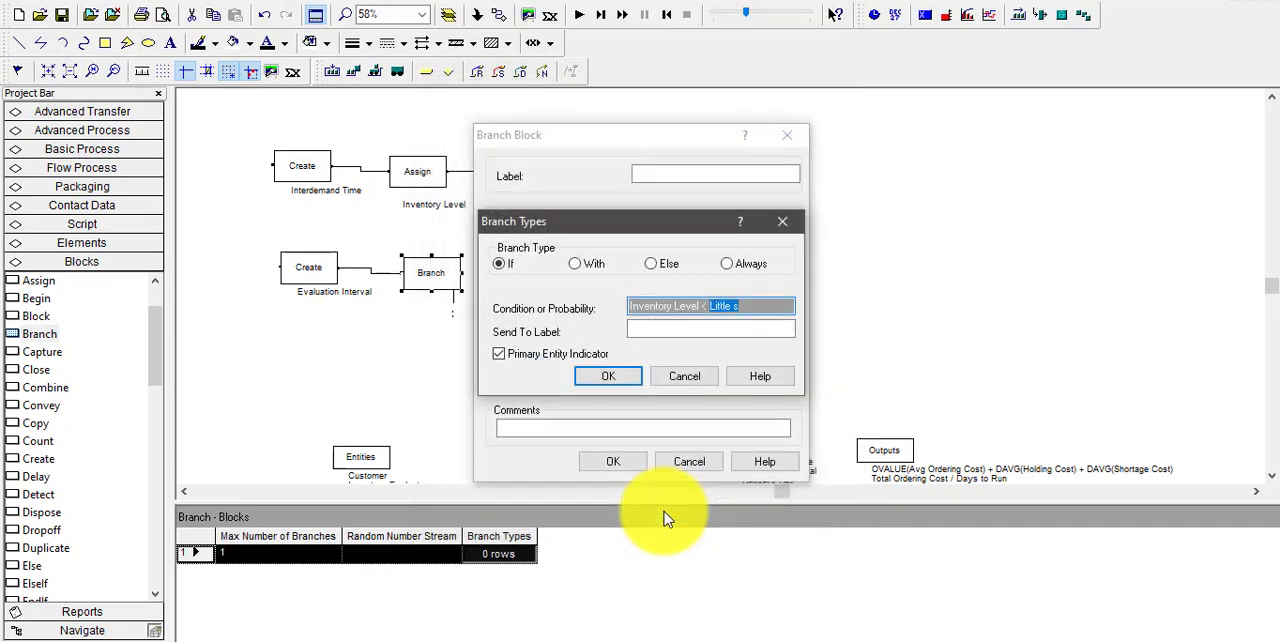
{"action": "left_click", "coordinate": [607, 385]}
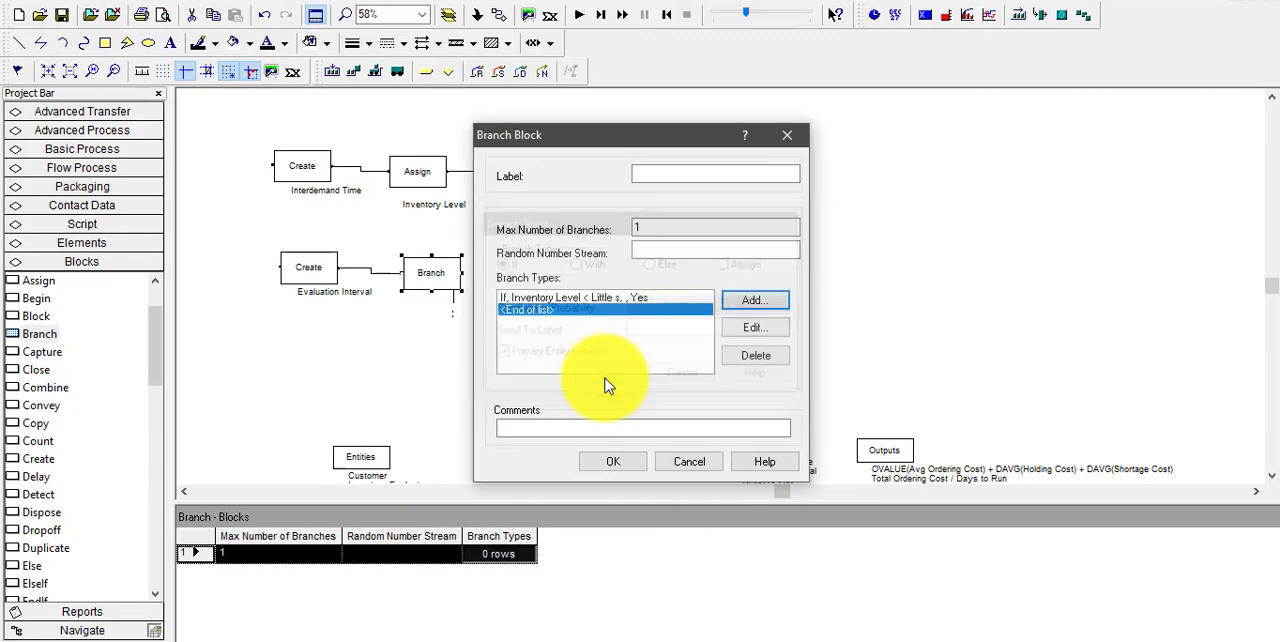
Add an Else branch to the Branch block and accept the block's settings
{"action": "left_click", "coordinate": [751, 300]}
{"action": "left_click", "coordinate": [649, 264]}
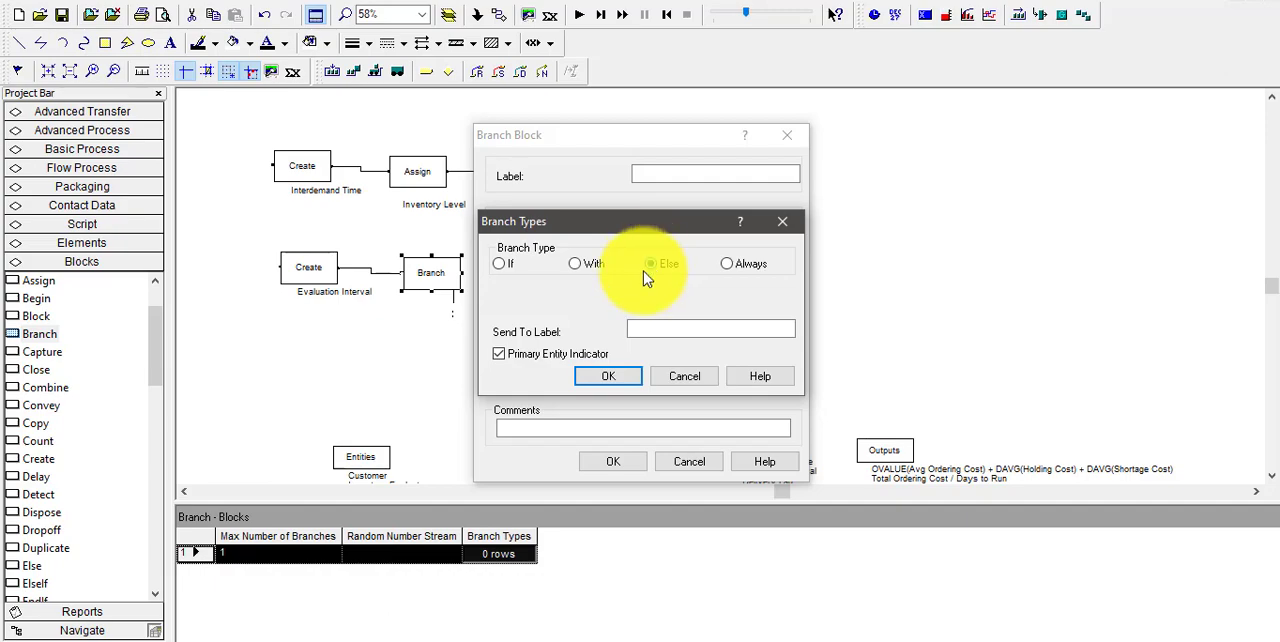
{"action": "left_click", "coordinate": [607, 380]}
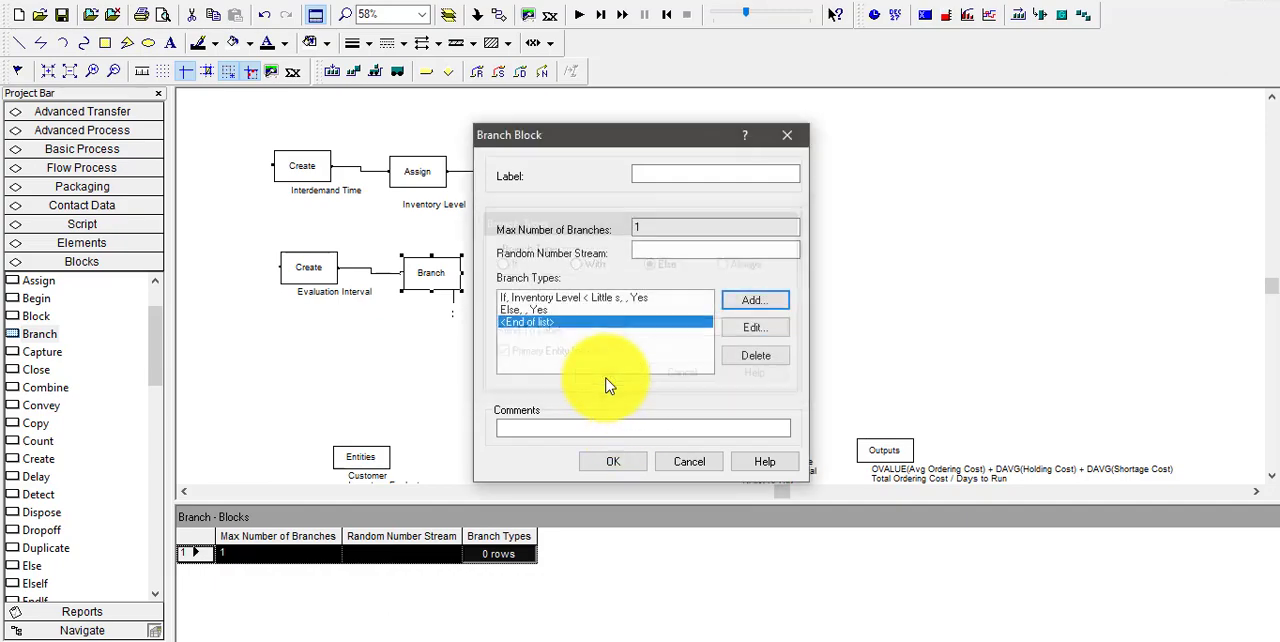
{"action": "left_click", "coordinate": [612, 462]}
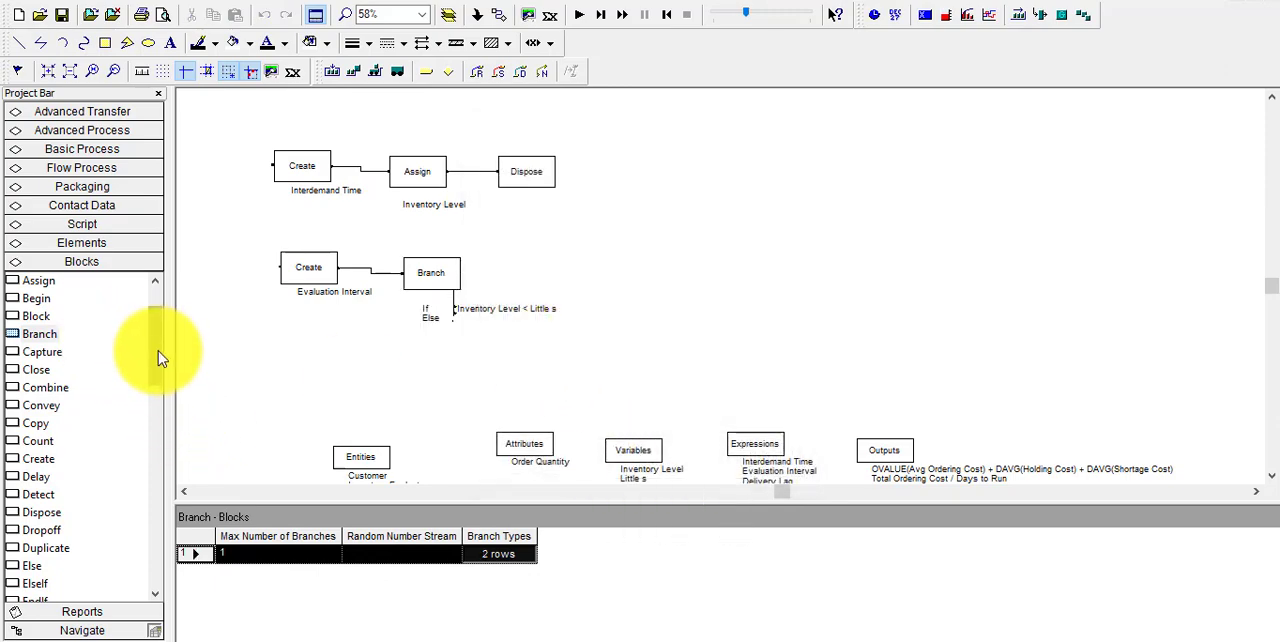
Place a Dispose block below and to the right of the Branch block and connect the Else exit point to it
{"action": "scroll", "coordinate": [158, 345], "scroll_direction": "up", "scroll_amount": 2}
{"action": "scroll", "coordinate": [155, 328], "scroll_direction": "down", "scroll_amount": 2}
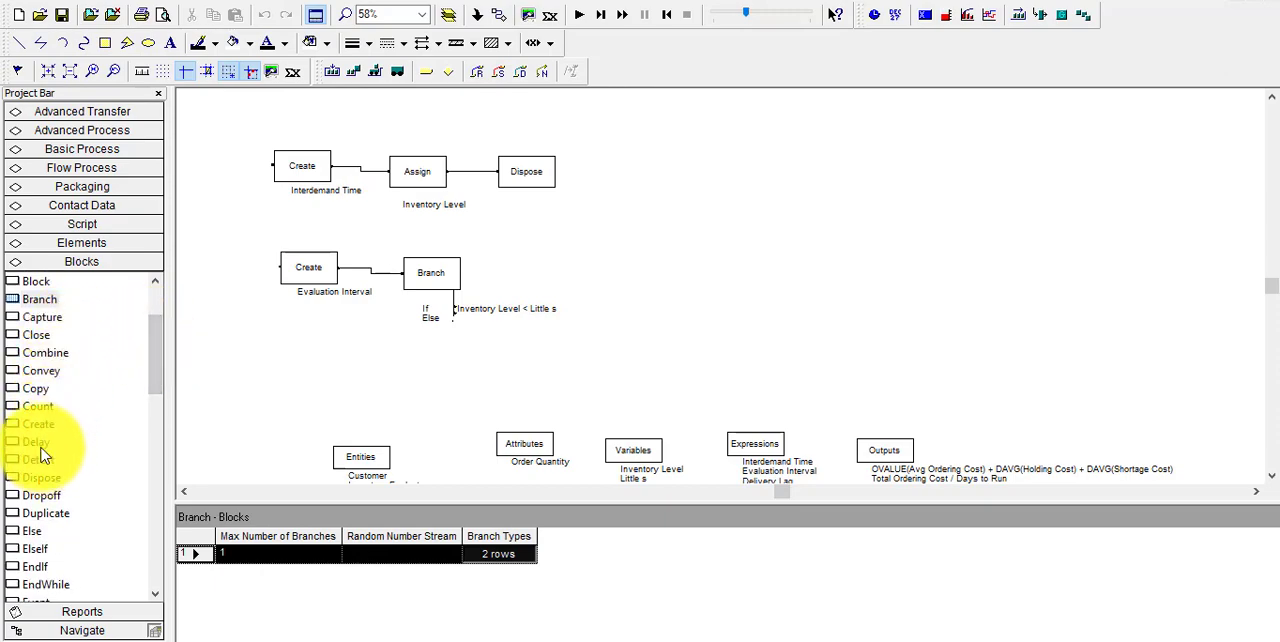
{"action": "left_click_drag", "start_coordinate": [40, 477], "coordinate": [528, 362]}
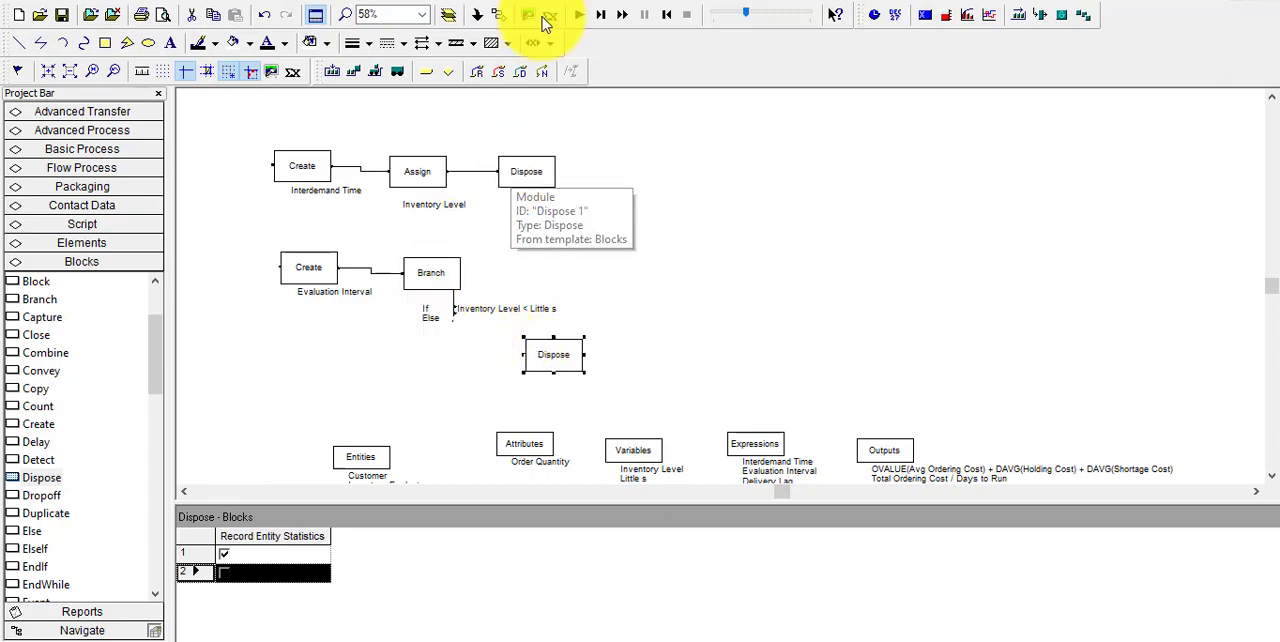
{"action": "left_click", "coordinate": [498, 14]}
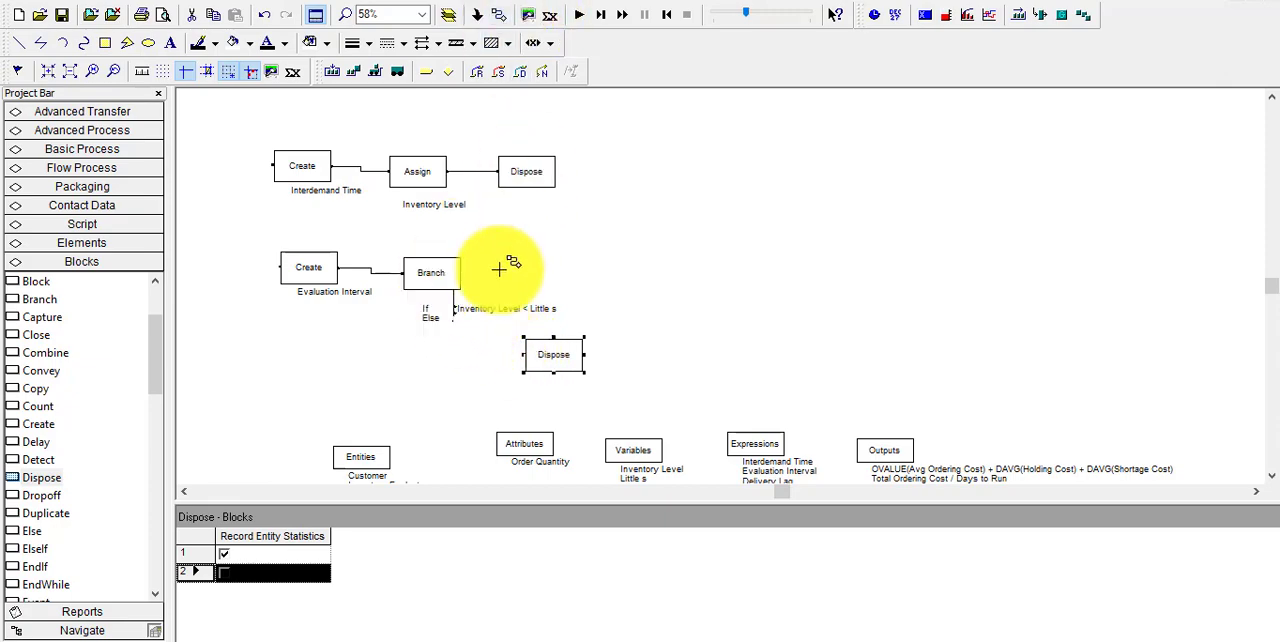
{"action": "left_click", "coordinate": [453, 313]}
{"action": "left_click", "coordinate": [526, 354]}
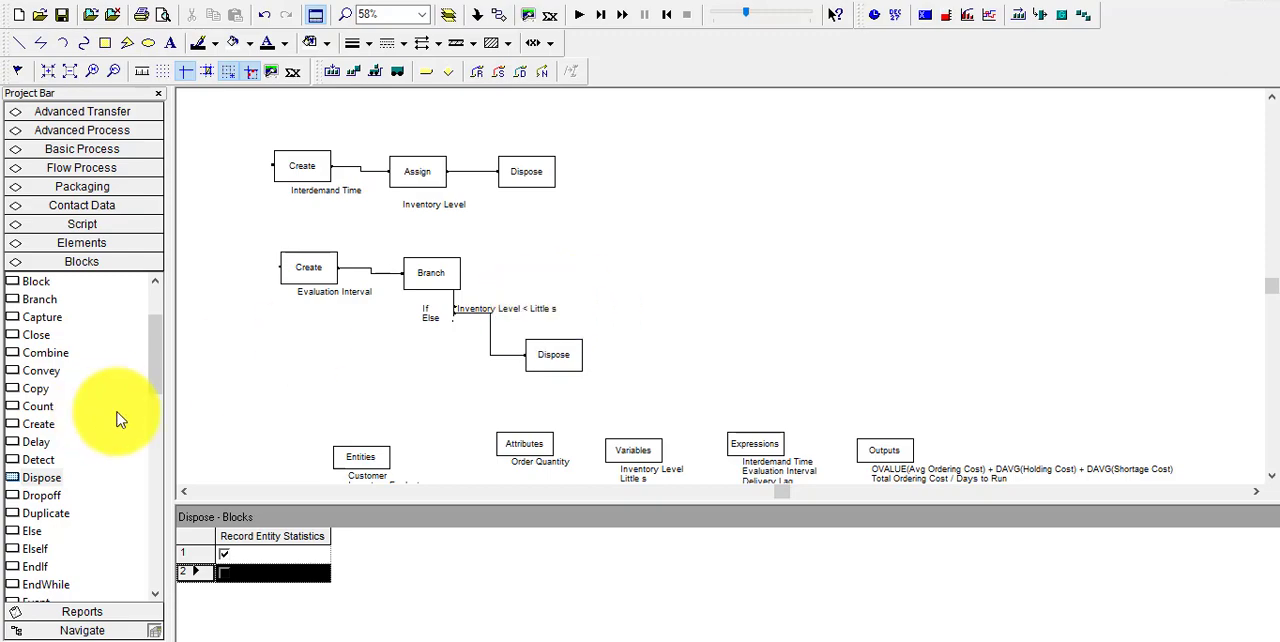
Place an Assign block to the right of the Branch block and connect the If exit point to it
{"action": "left_click_drag", "start_coordinate": [154, 371], "coordinate": [148, 318]}
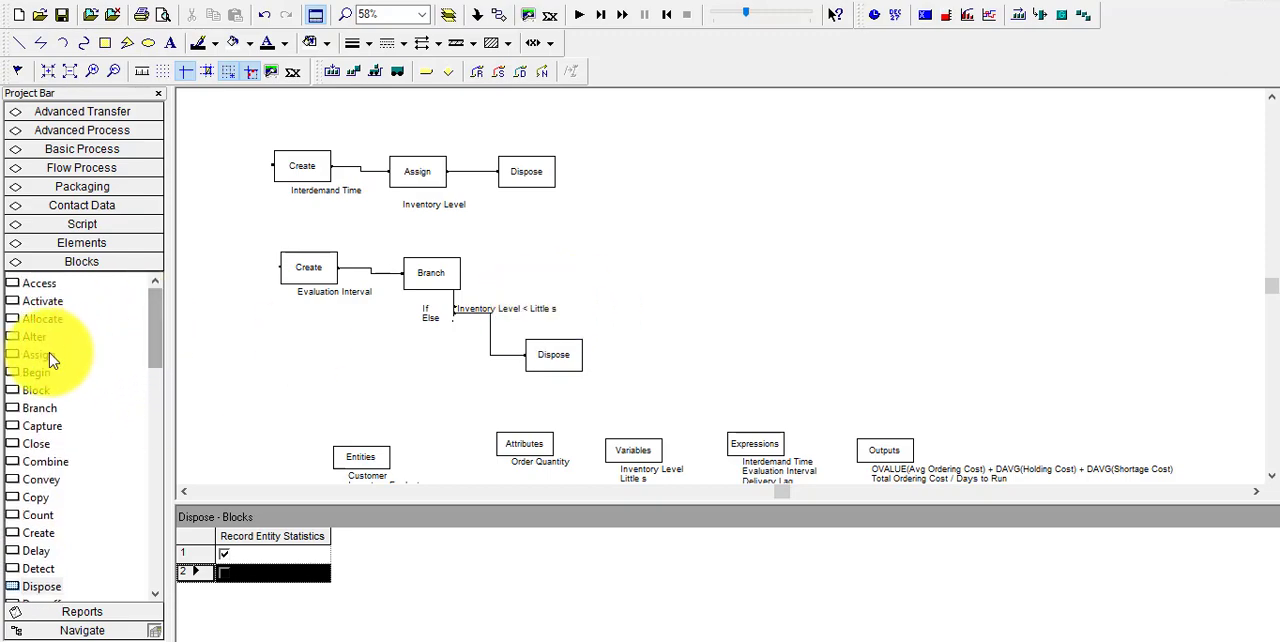
{"action": "left_click_drag", "start_coordinate": [45, 356], "coordinate": [555, 305]}
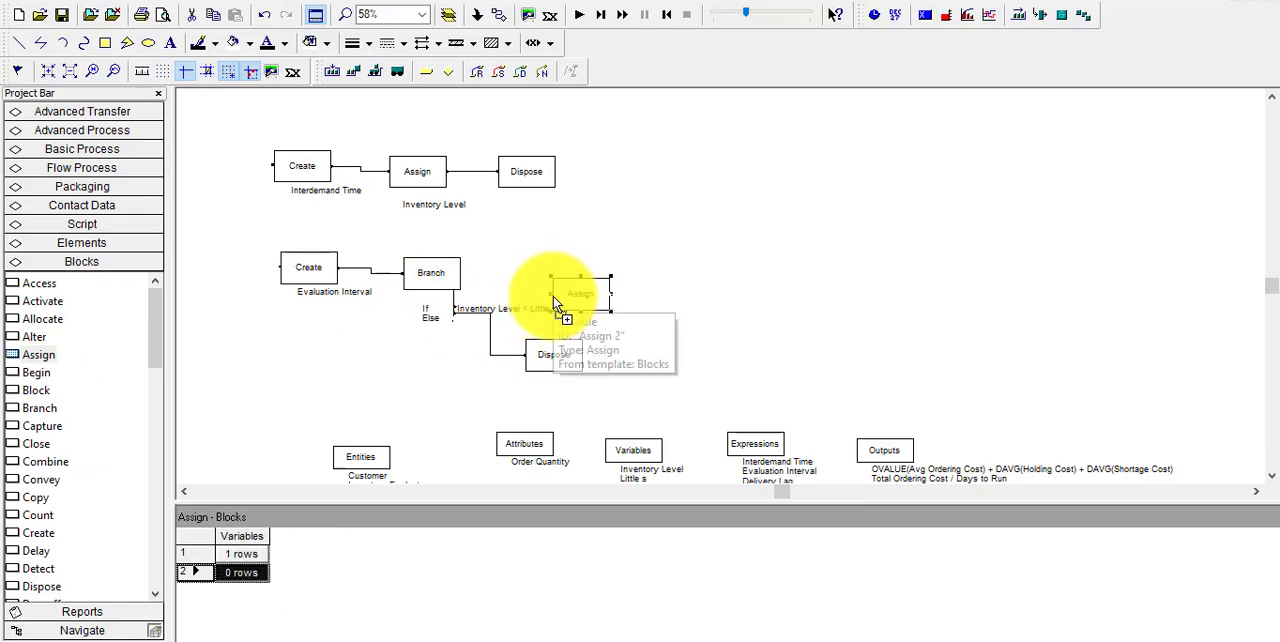
{"action": "left_click", "coordinate": [455, 307]}
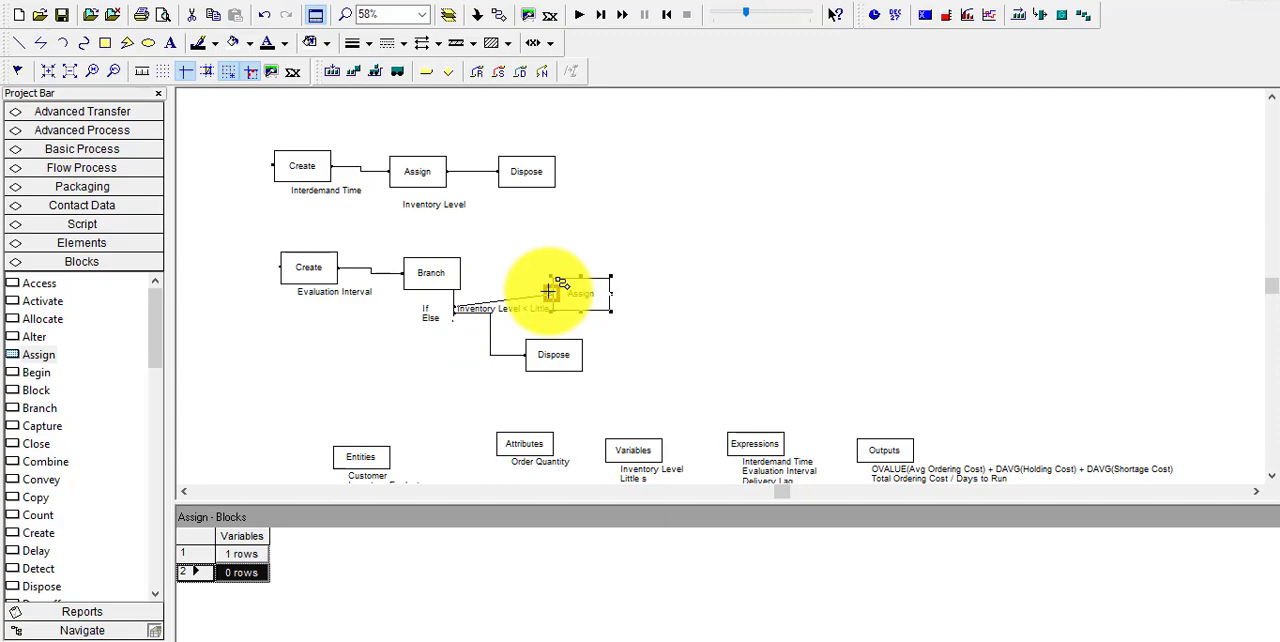
{"action": "left_click", "coordinate": [549, 291]}
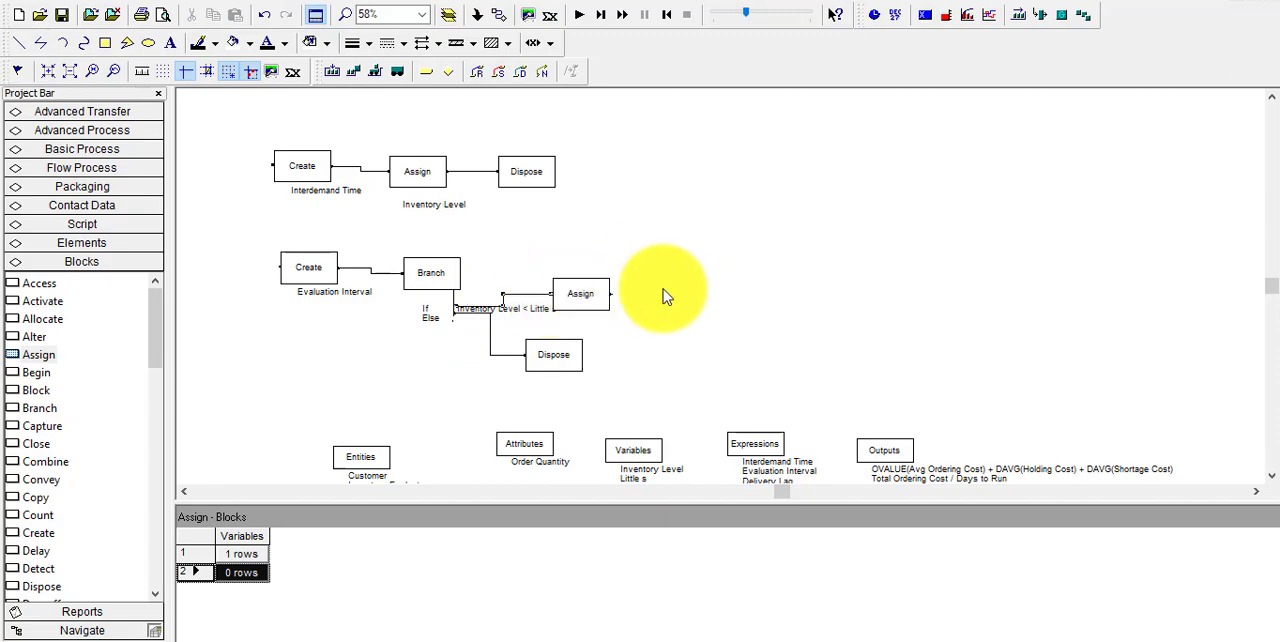
Add an assignment to the new Assign block with the Order Quantity attribute as its target
{"action": "double_click", "coordinate": [585, 296]}
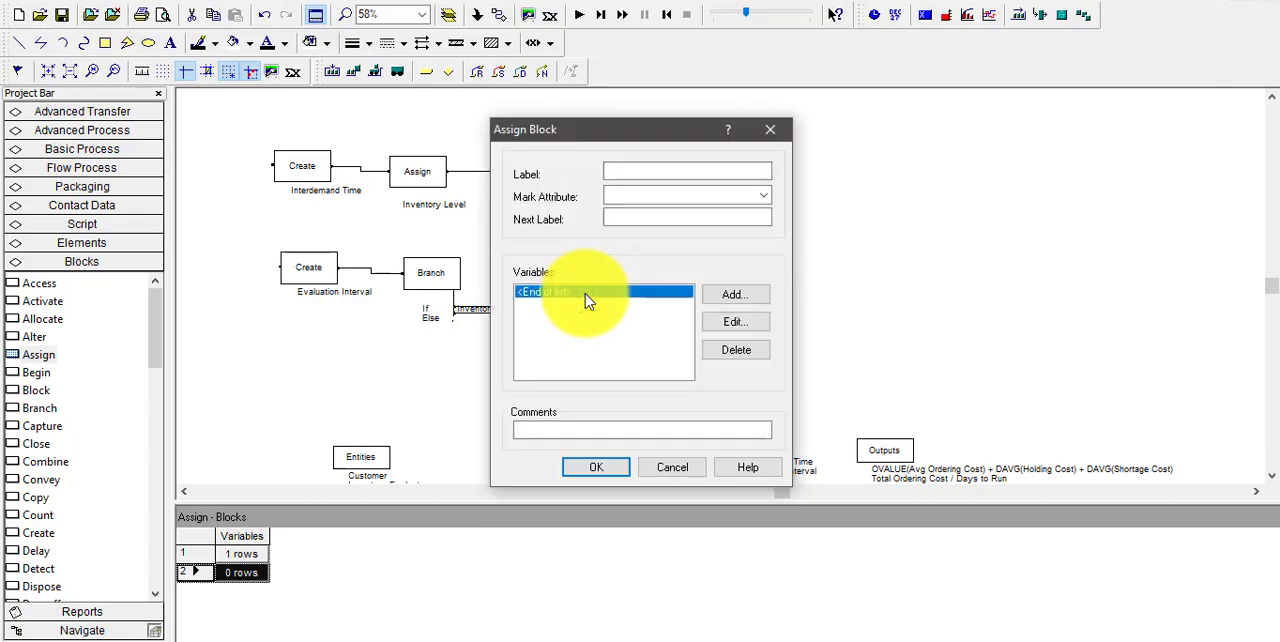
{"action": "left_click", "coordinate": [730, 294]}
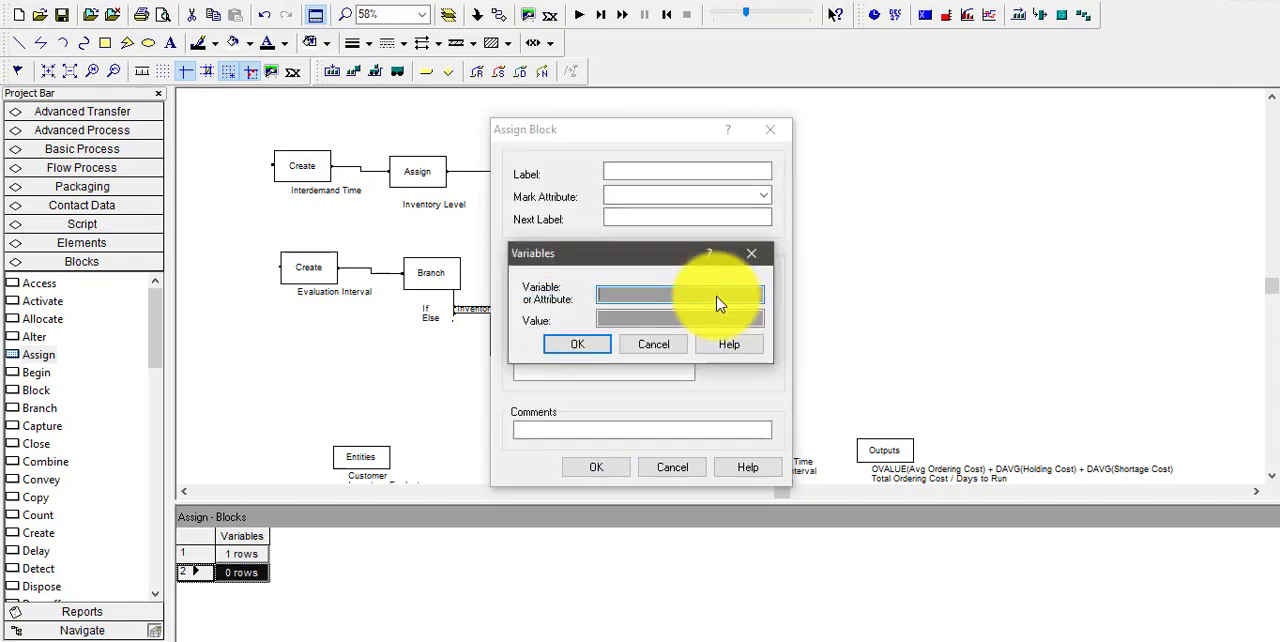
{"action": "right_click", "coordinate": [670, 296]}
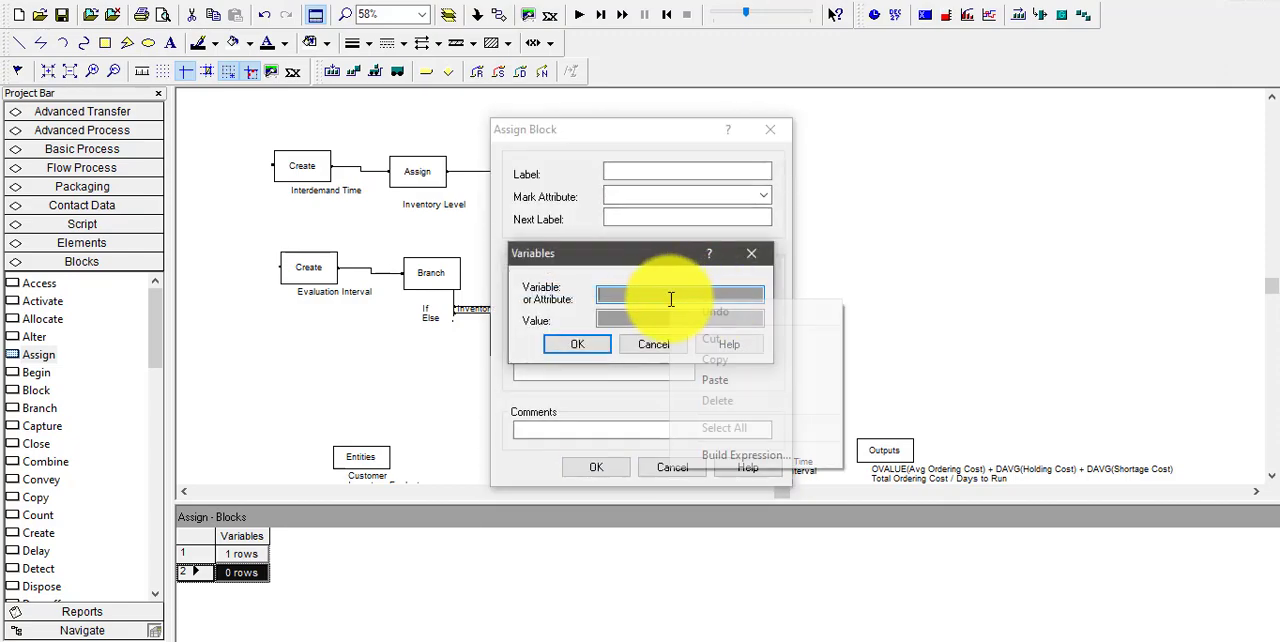
{"action": "left_click", "coordinate": [738, 455]}
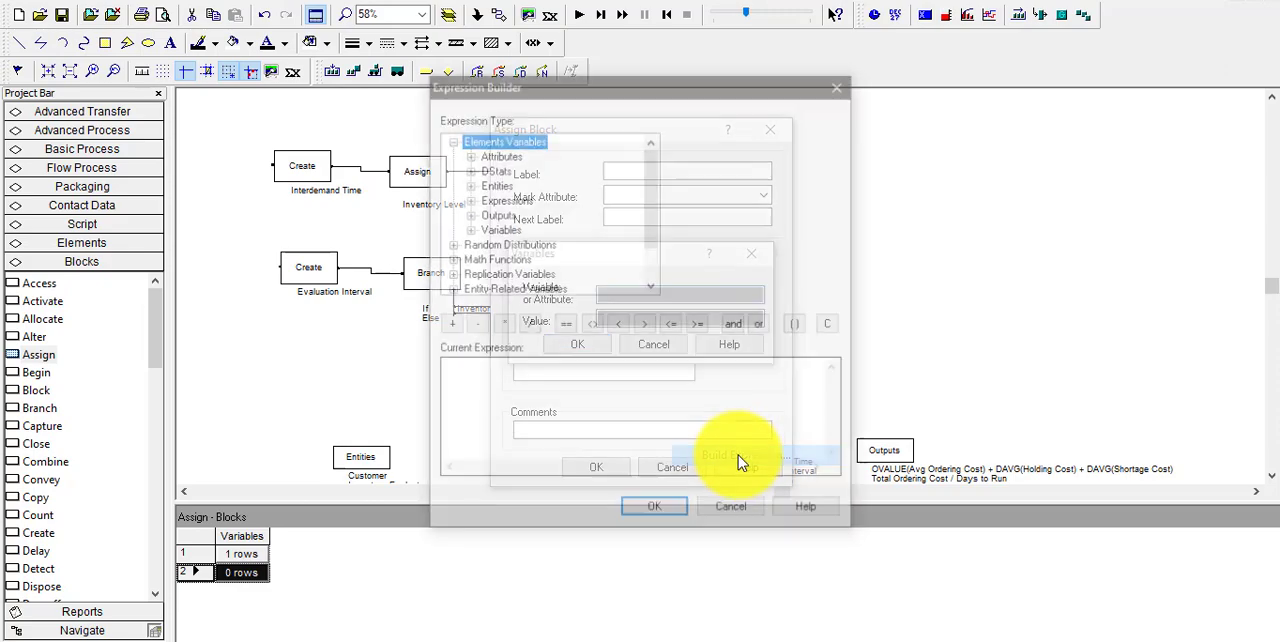
{"action": "double_click", "coordinate": [505, 158]}
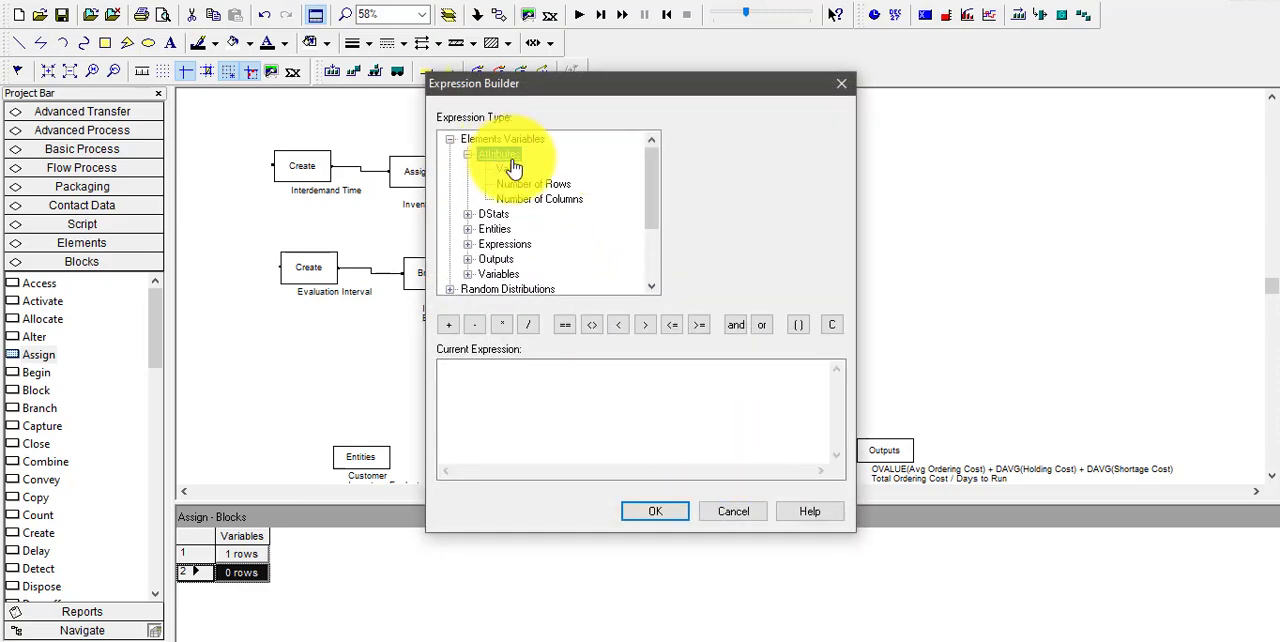
{"action": "double_click", "coordinate": [510, 157]}
{"action": "double_click", "coordinate": [510, 157]}
{"action": "left_click", "coordinate": [508, 170]}
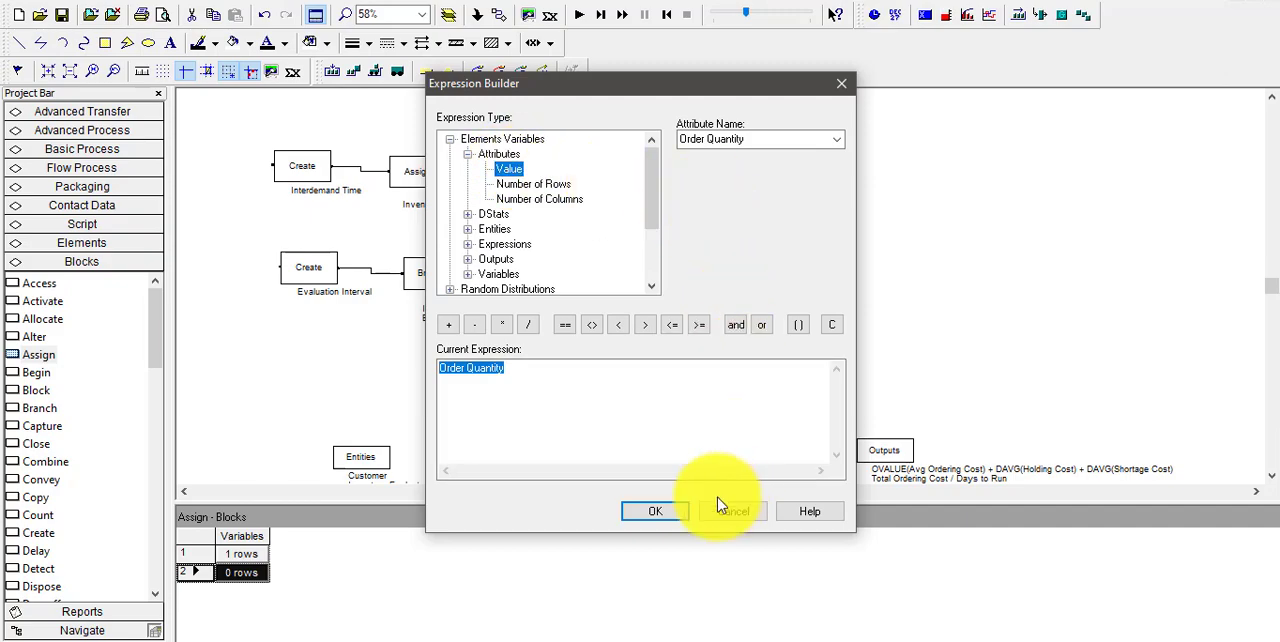
{"action": "left_click", "coordinate": [641, 516]}
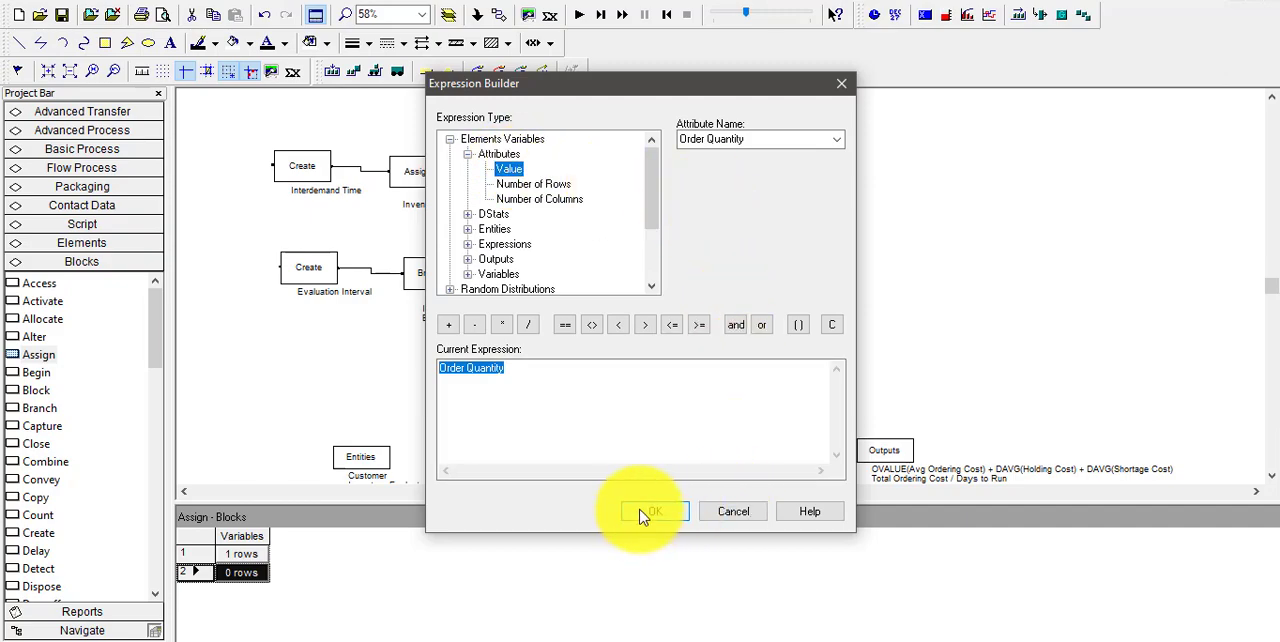
Set the Order Quantity assignment's value to Big S - Inventory Level and accept the Assign block's settings
{"action": "left_click", "coordinate": [664, 317]}
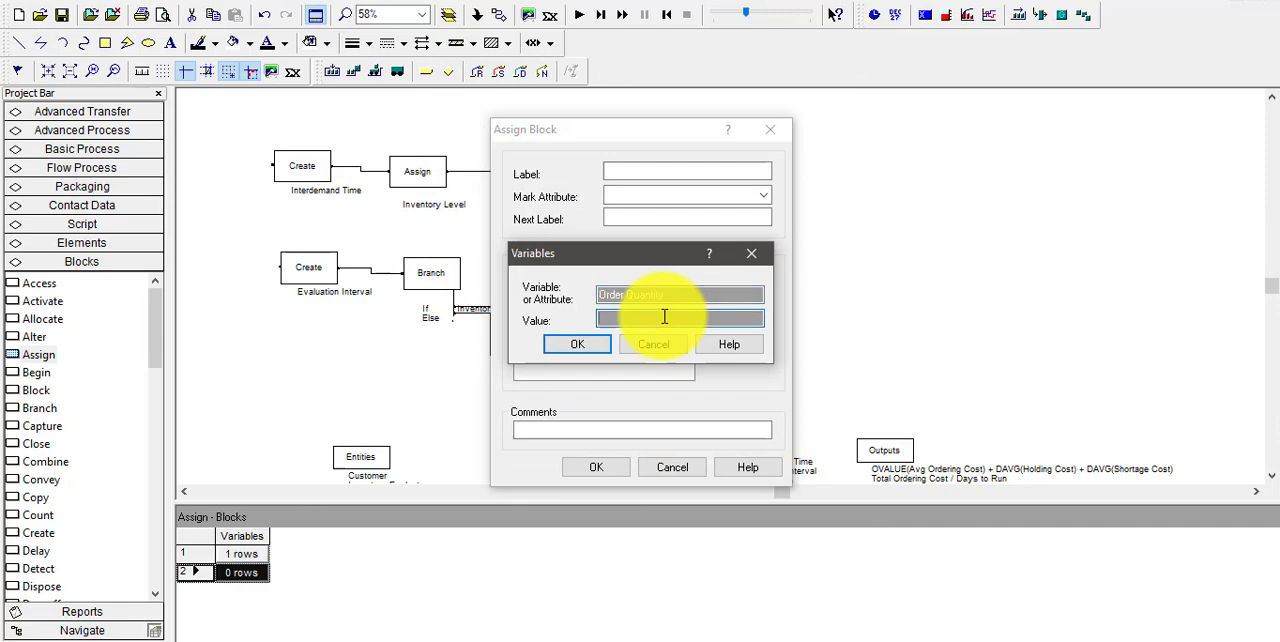
{"action": "right_click", "coordinate": [664, 317]}
{"action": "left_click", "coordinate": [734, 471]}
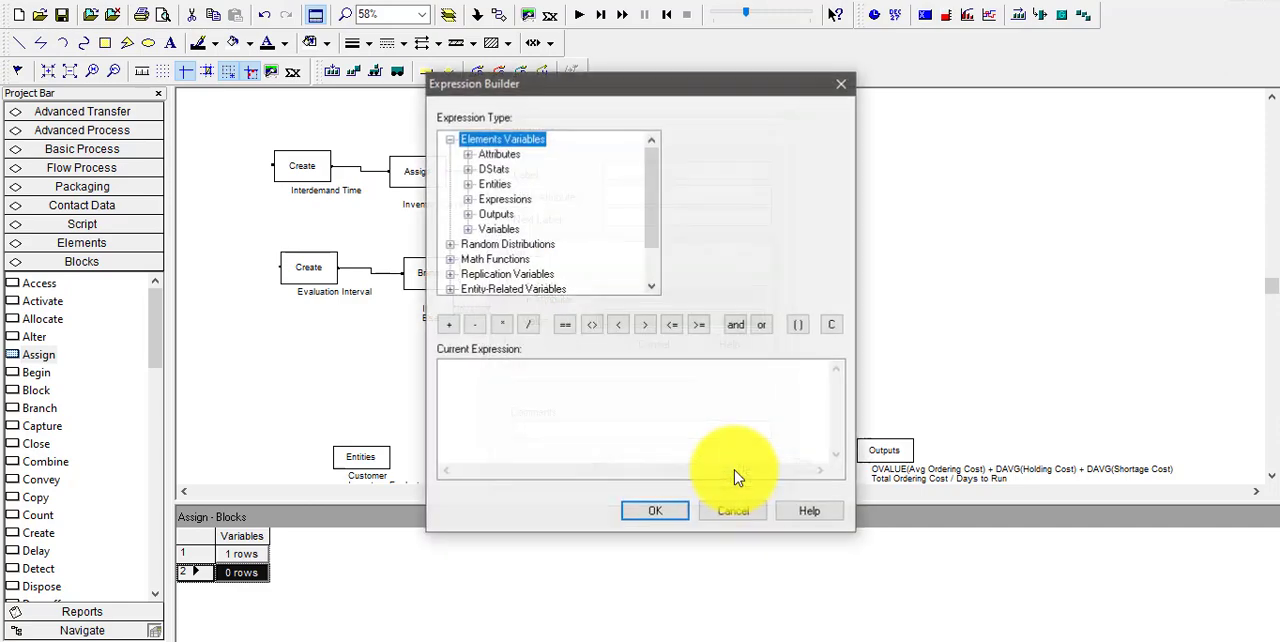
{"action": "double_click", "coordinate": [508, 231]}
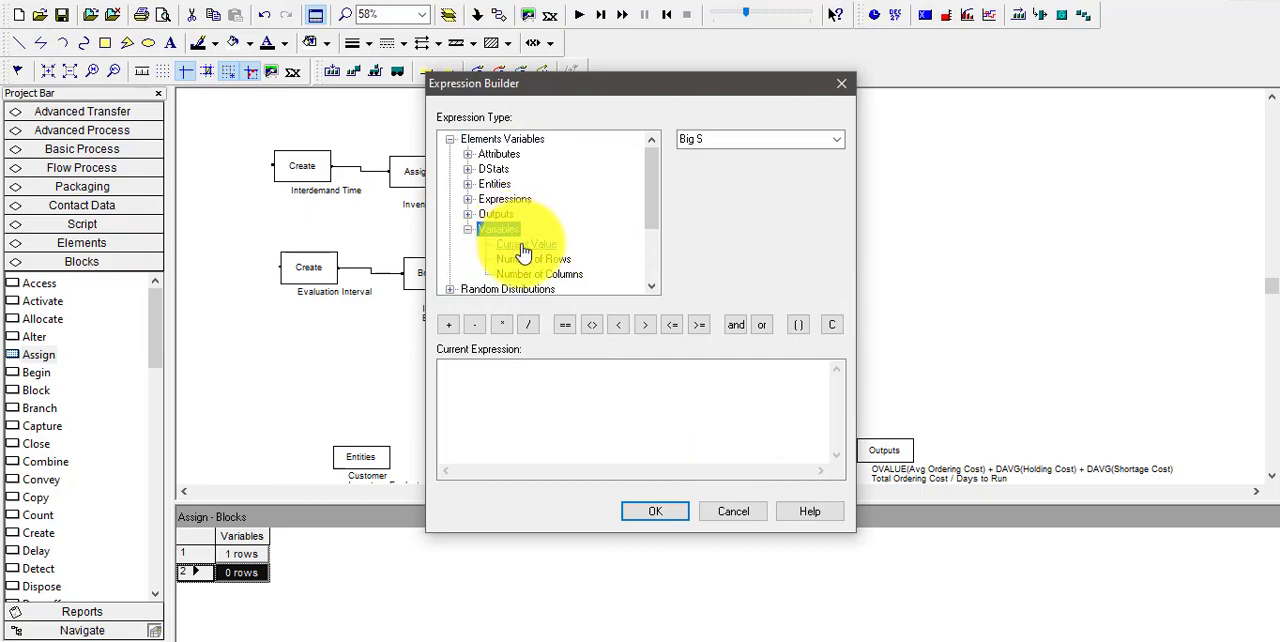
{"action": "double_click", "coordinate": [524, 246]}
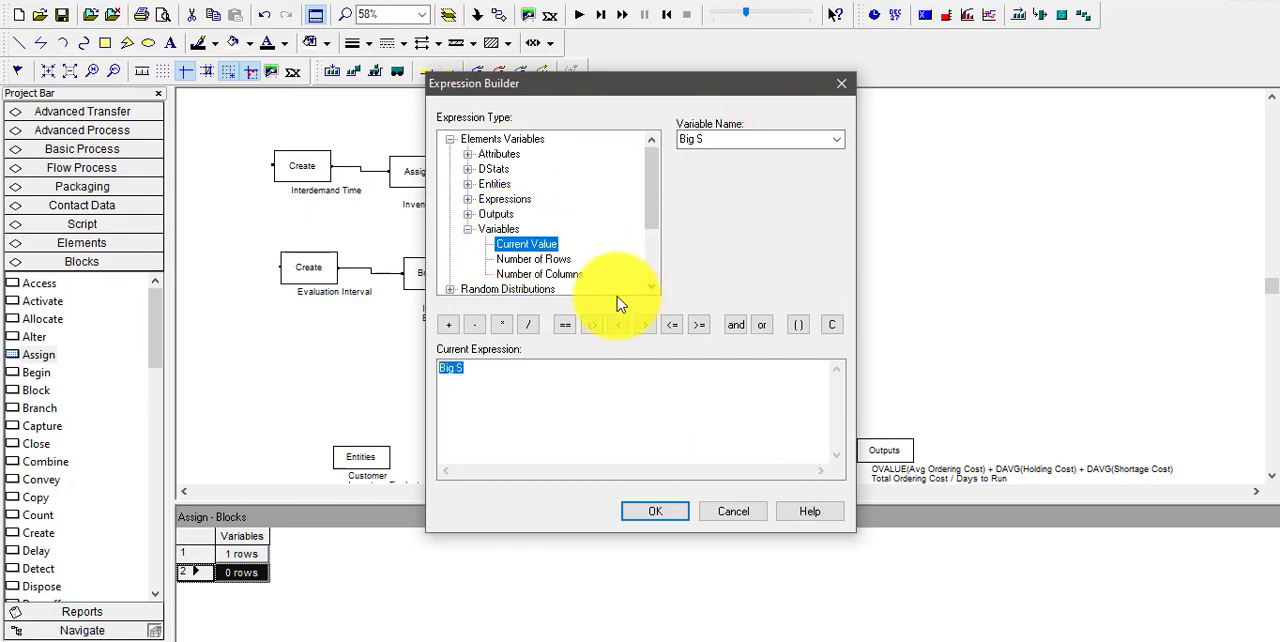
{"action": "left_click", "coordinate": [478, 327]}
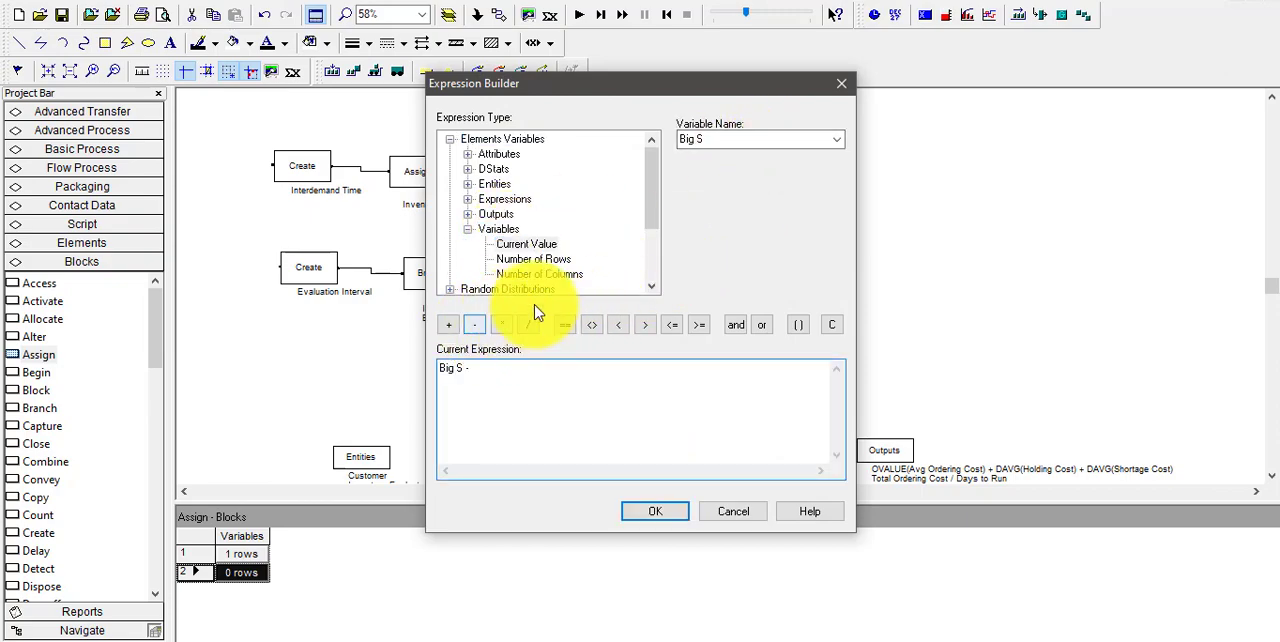
{"action": "left_click", "coordinate": [836, 140]}
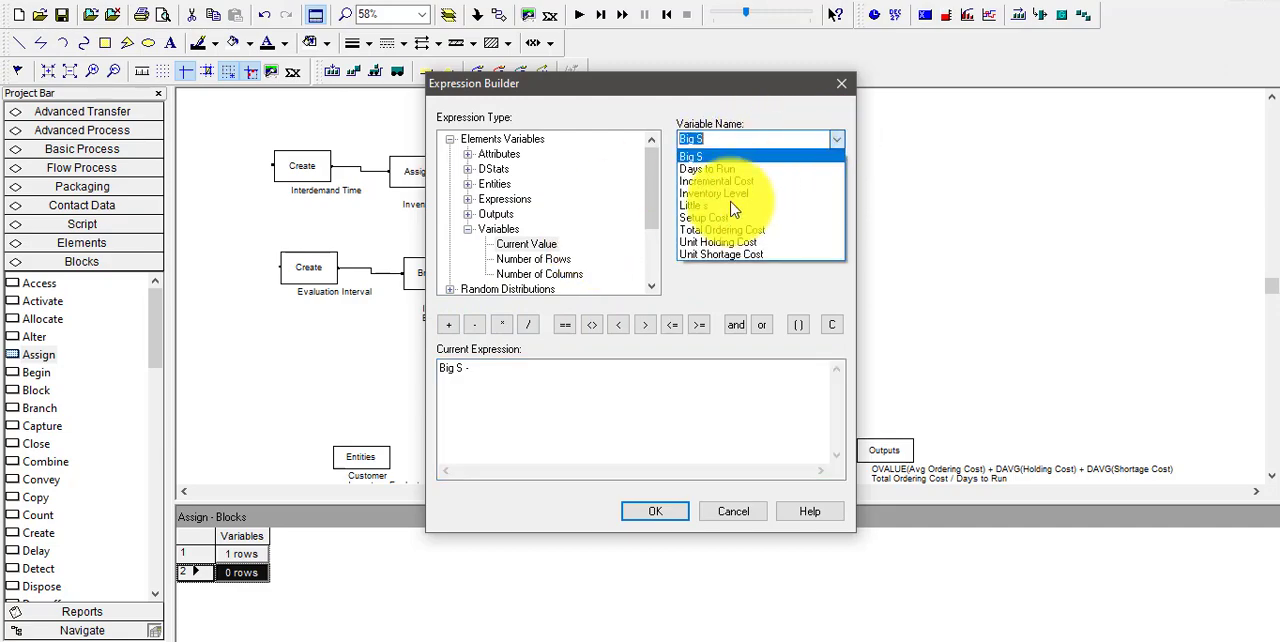
{"action": "left_click", "coordinate": [714, 202]}
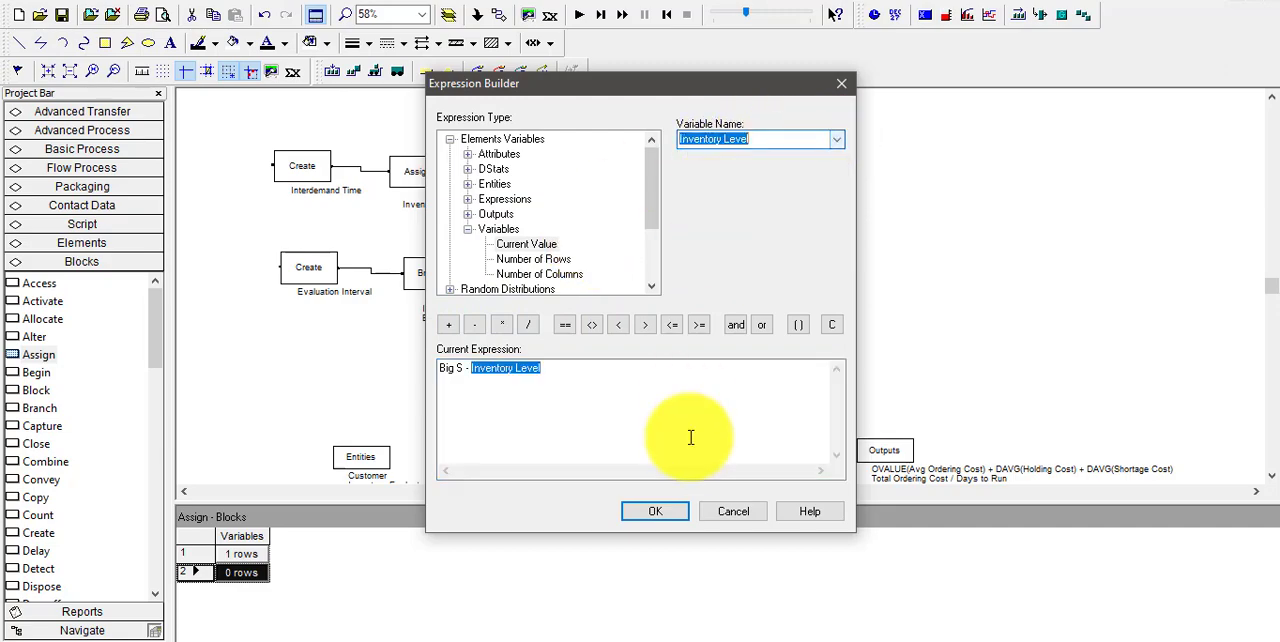
{"action": "left_click", "coordinate": [655, 511]}
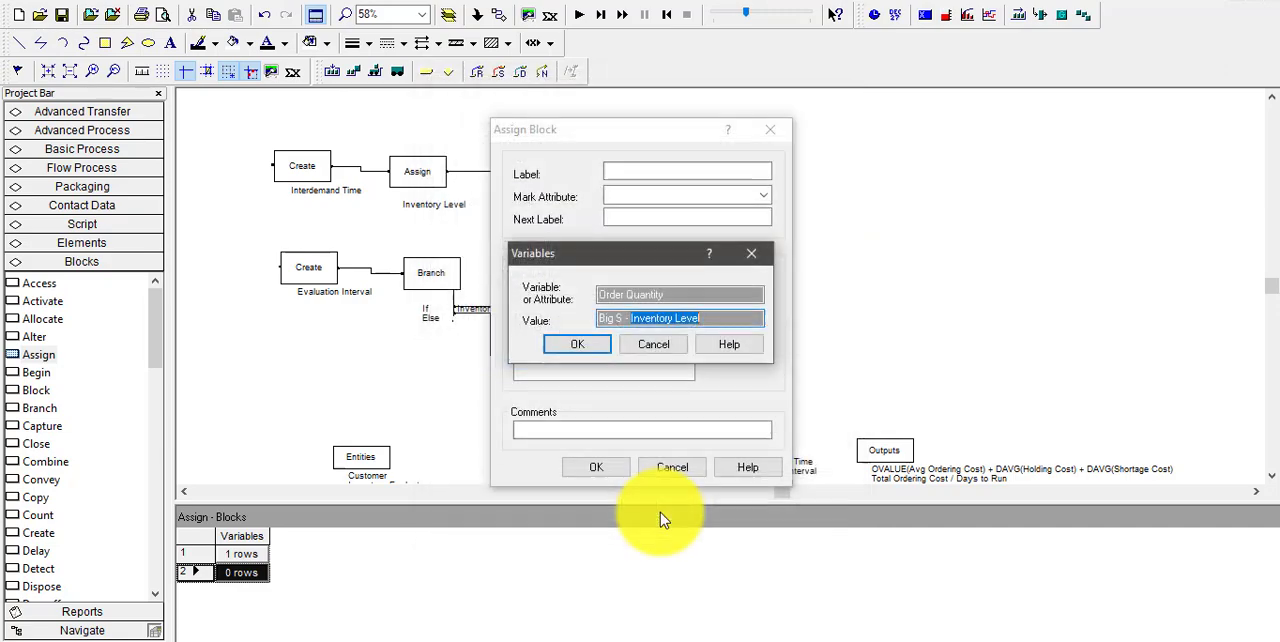
{"action": "left_click", "coordinate": [575, 346]}
{"action": "left_click", "coordinate": [599, 469]}
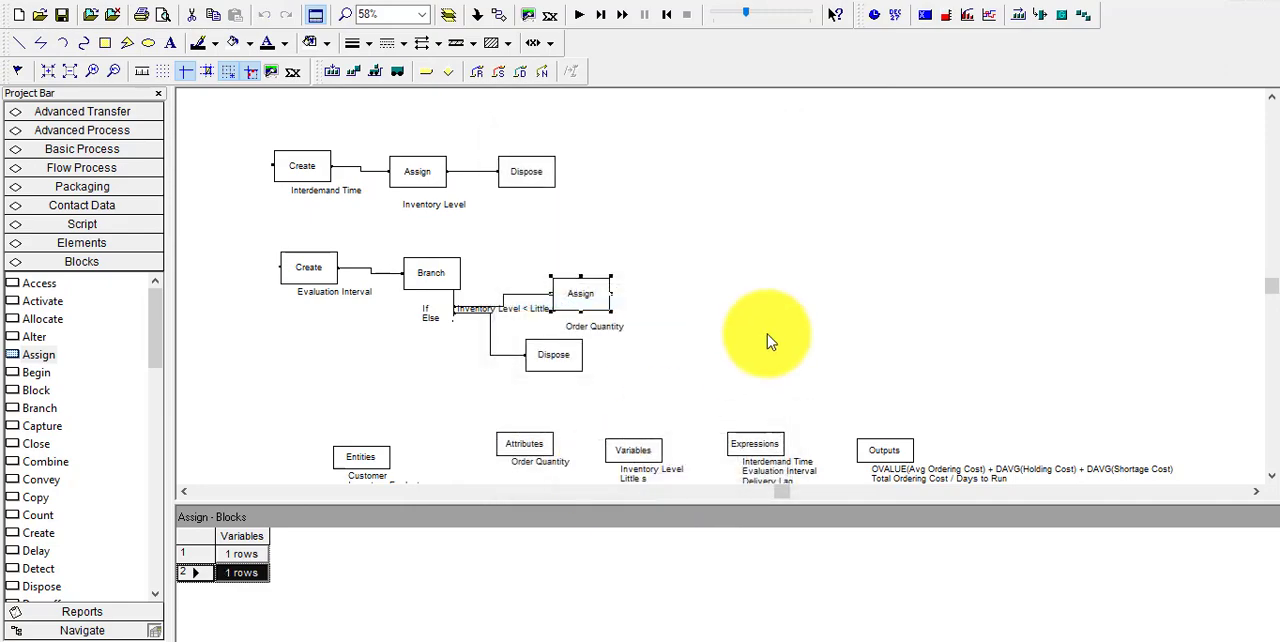
{"action": "left_click", "coordinate": [784, 329]}
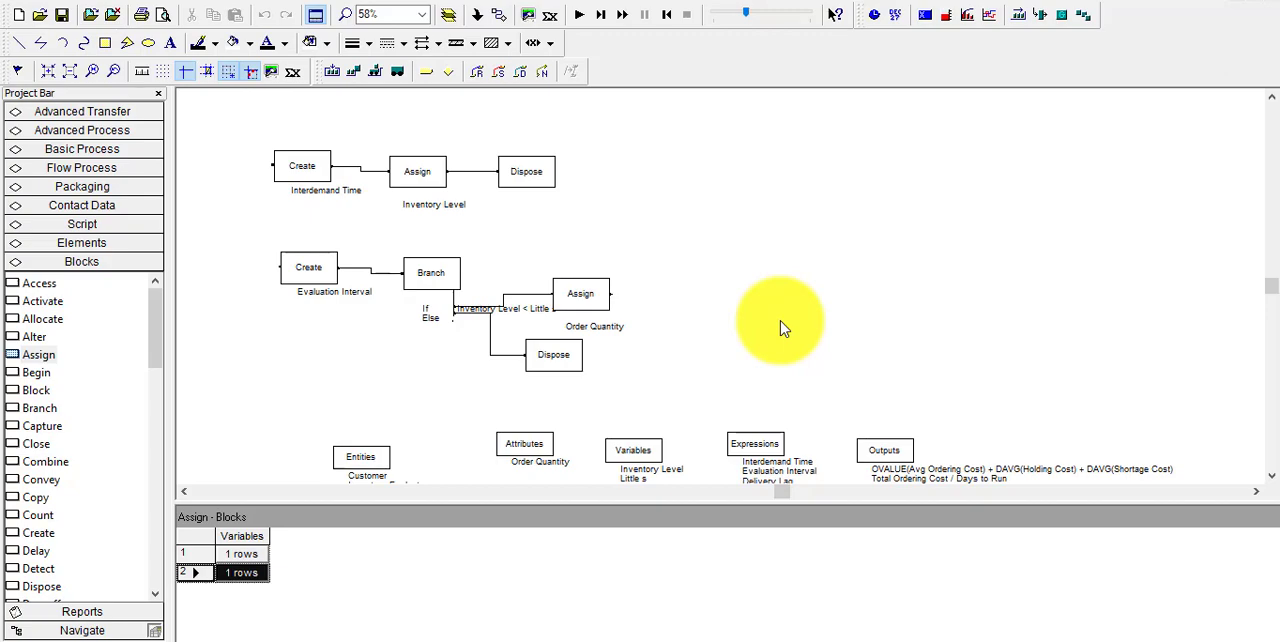
Add another assignment to the Order Quantity Assign block with the Total Ordering Cost variable as its target
{"action": "double_click", "coordinate": [589, 297]}
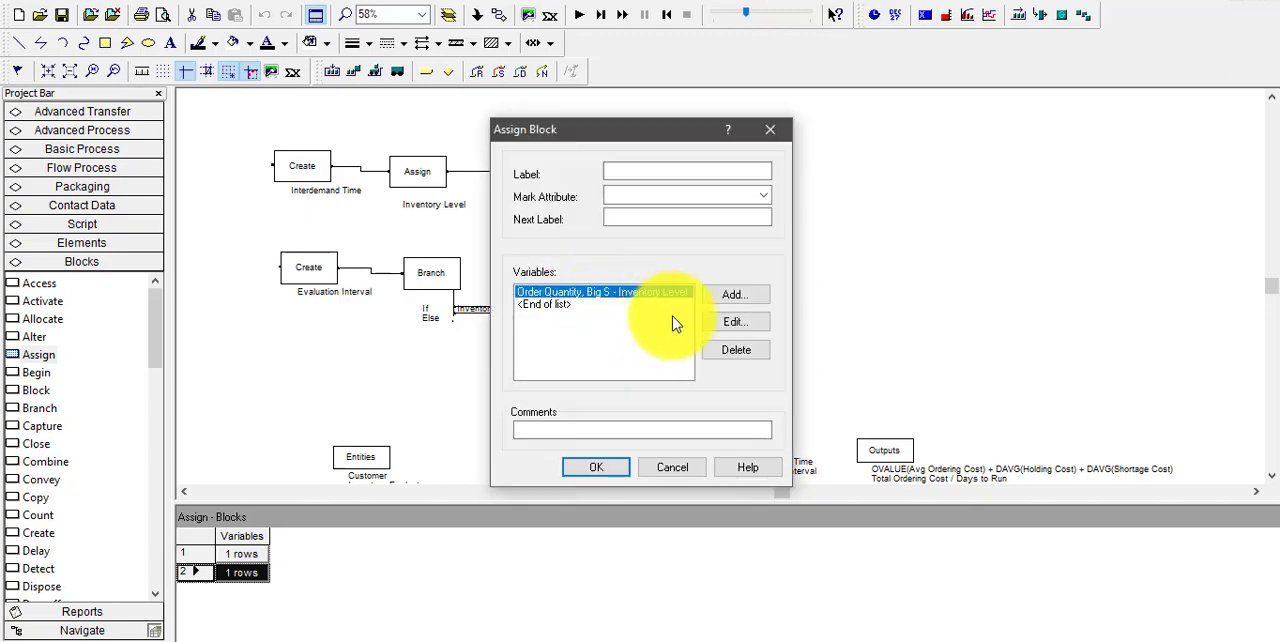
{"action": "left_click", "coordinate": [734, 297]}
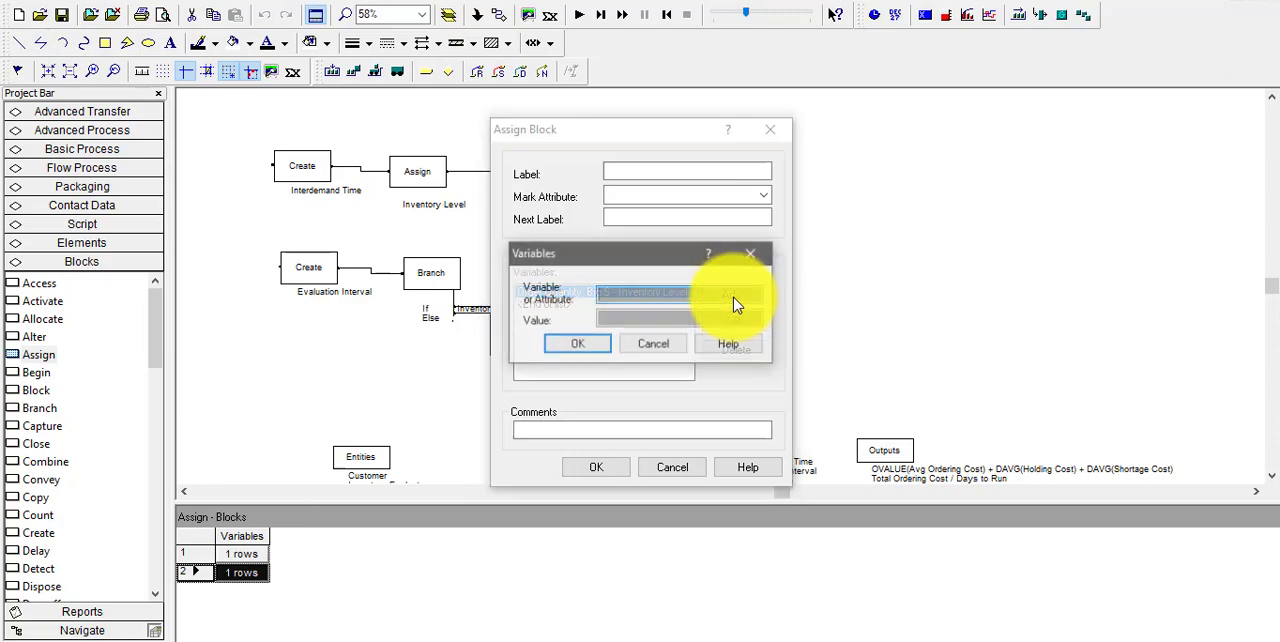
{"action": "right_click", "coordinate": [625, 296]}
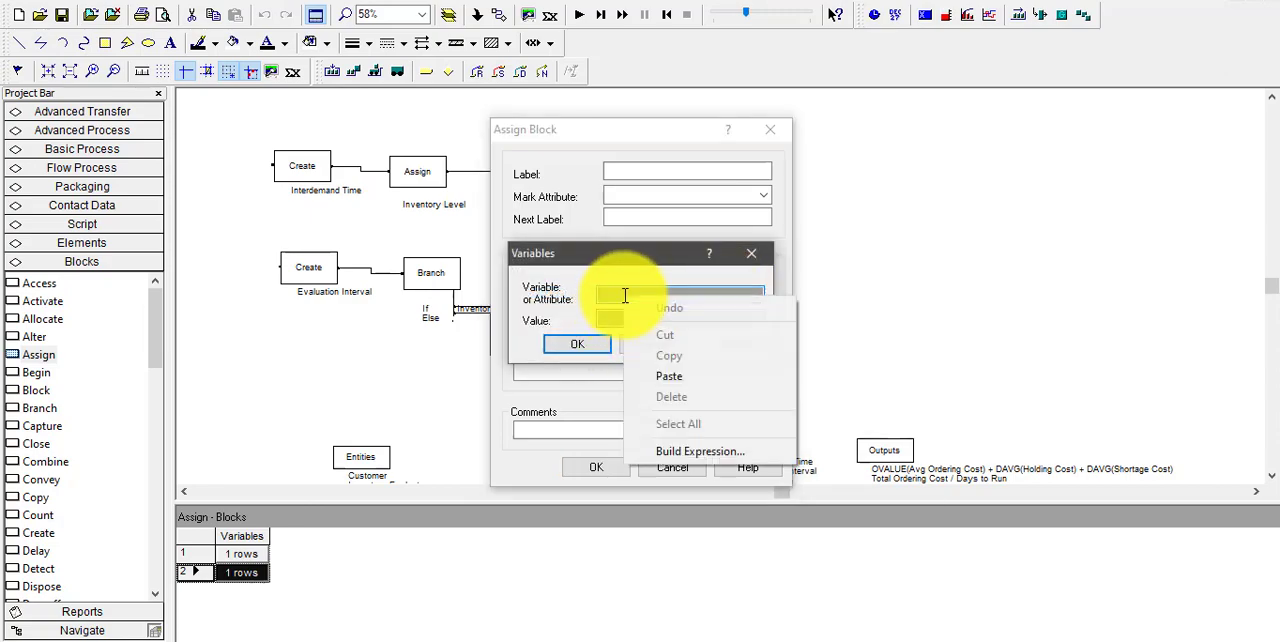
{"action": "left_click", "coordinate": [697, 453]}
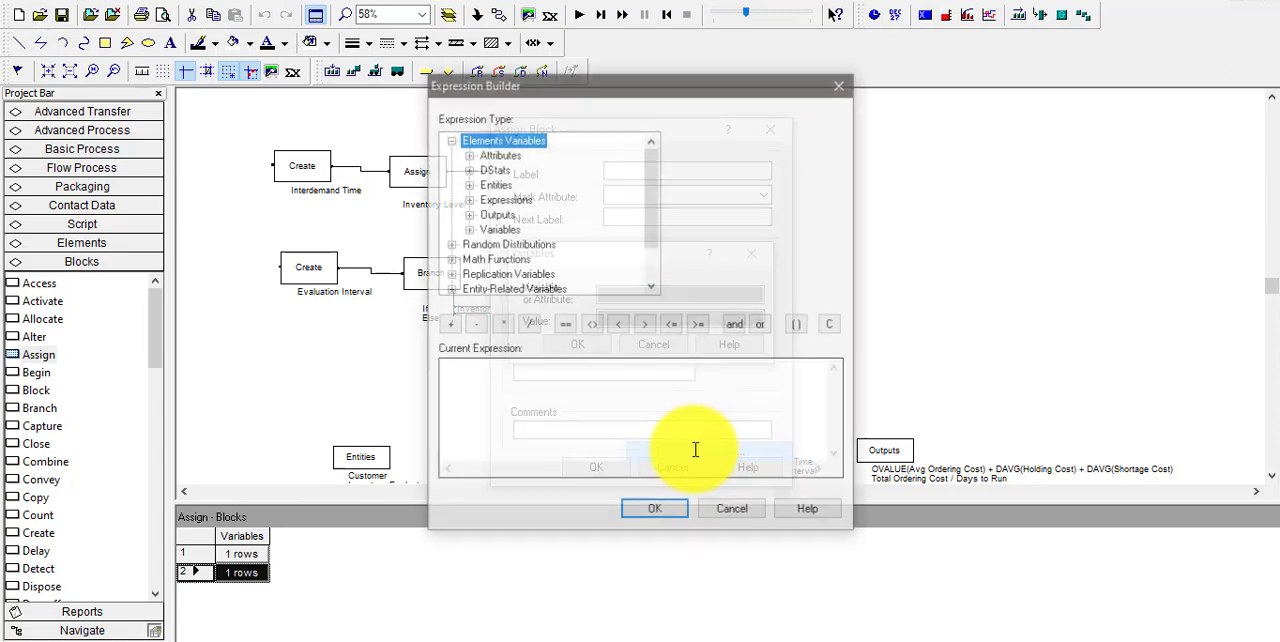
{"action": "double_click", "coordinate": [499, 229]}
{"action": "left_click", "coordinate": [524, 244]}
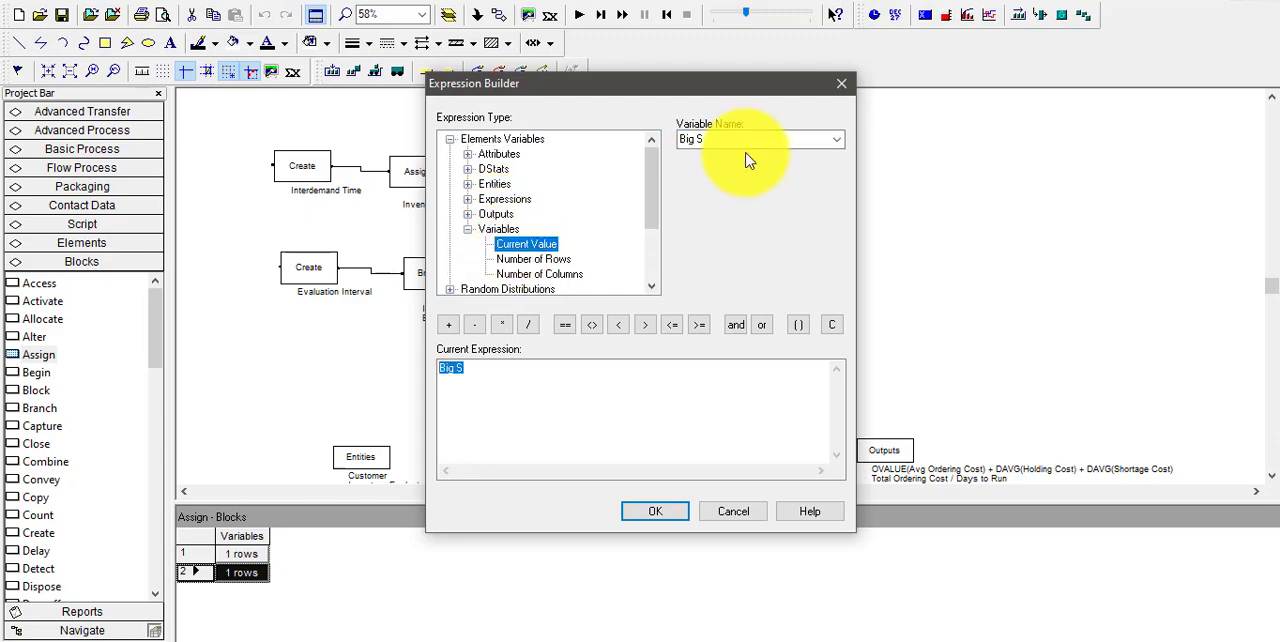
{"action": "left_click", "coordinate": [832, 137]}
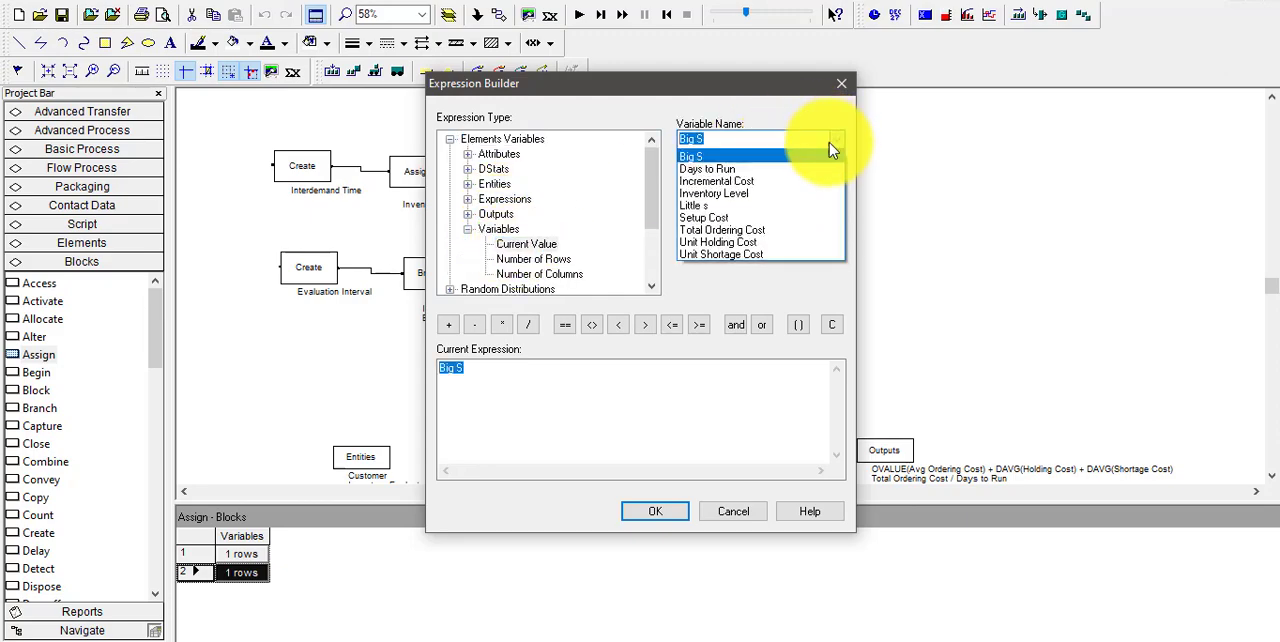
{"action": "left_click", "coordinate": [770, 230]}
{"action": "left_click", "coordinate": [652, 512]}
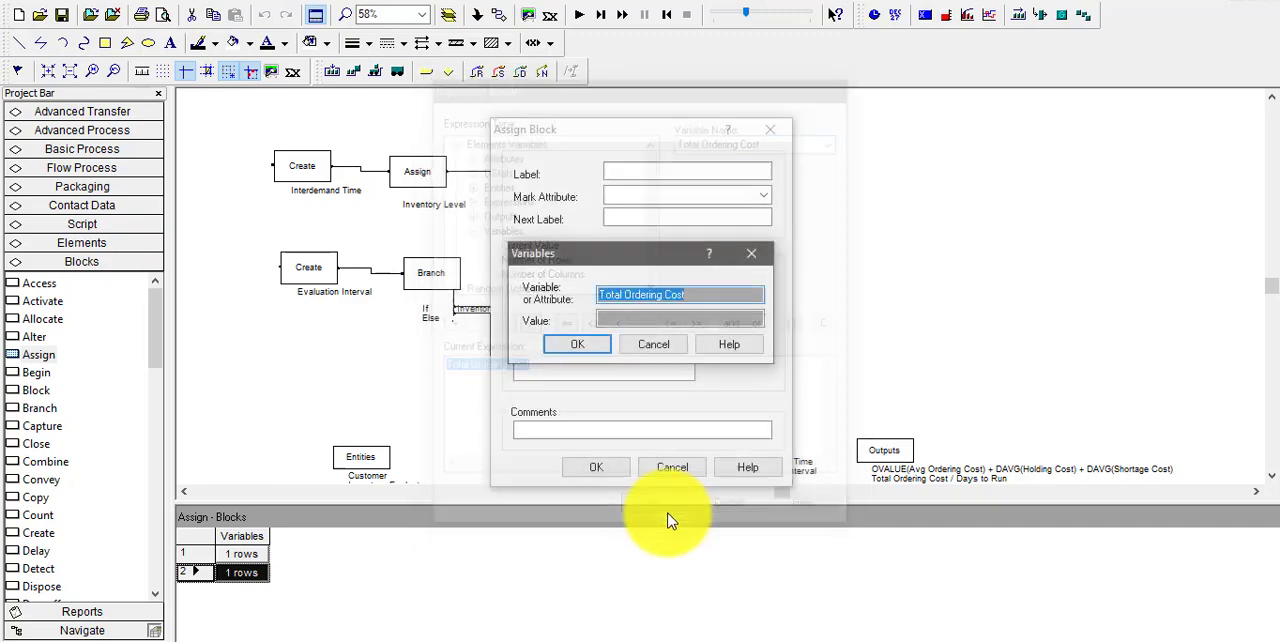
Begin the new assignment's value expression with Total Ordering Cost + Setup Cost
{"action": "left_click", "coordinate": [667, 320]}
{"action": "right_click", "coordinate": [667, 321]}
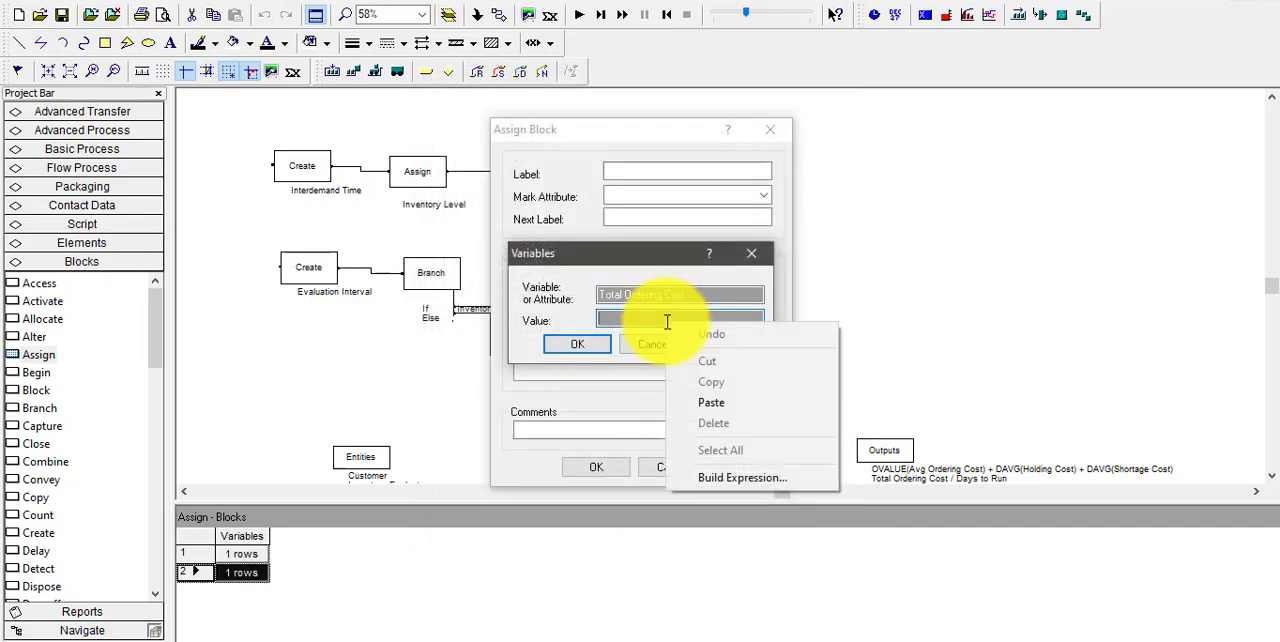
{"action": "left_click", "coordinate": [728, 479]}
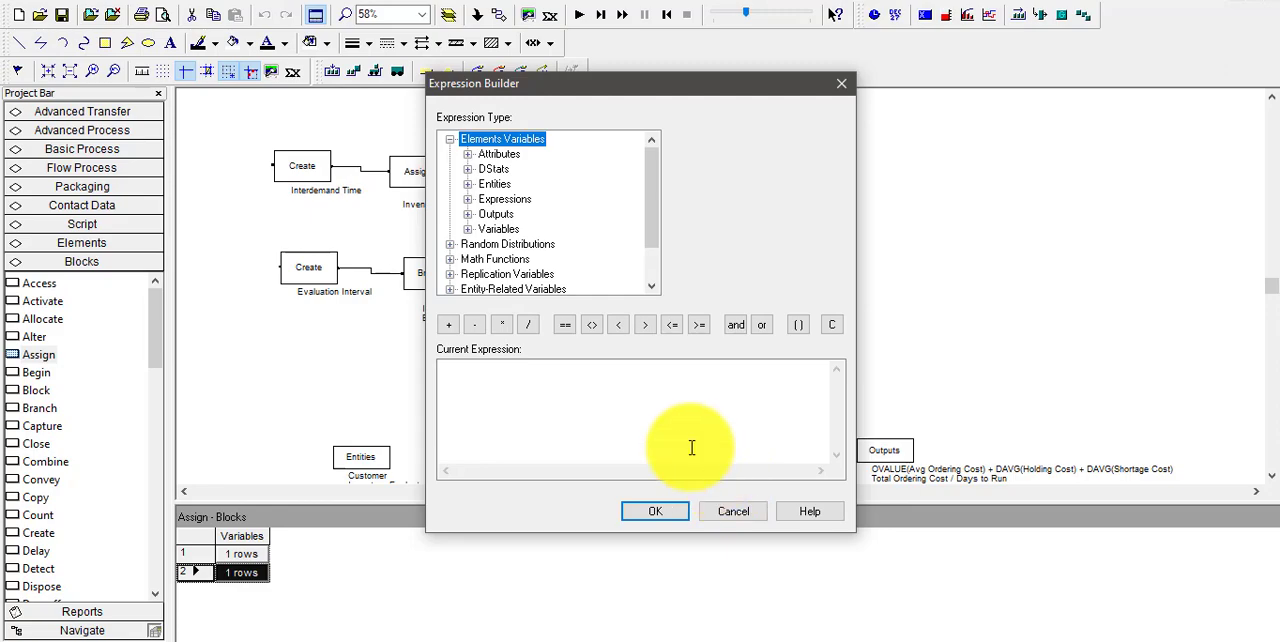
{"action": "double_click", "coordinate": [497, 231]}
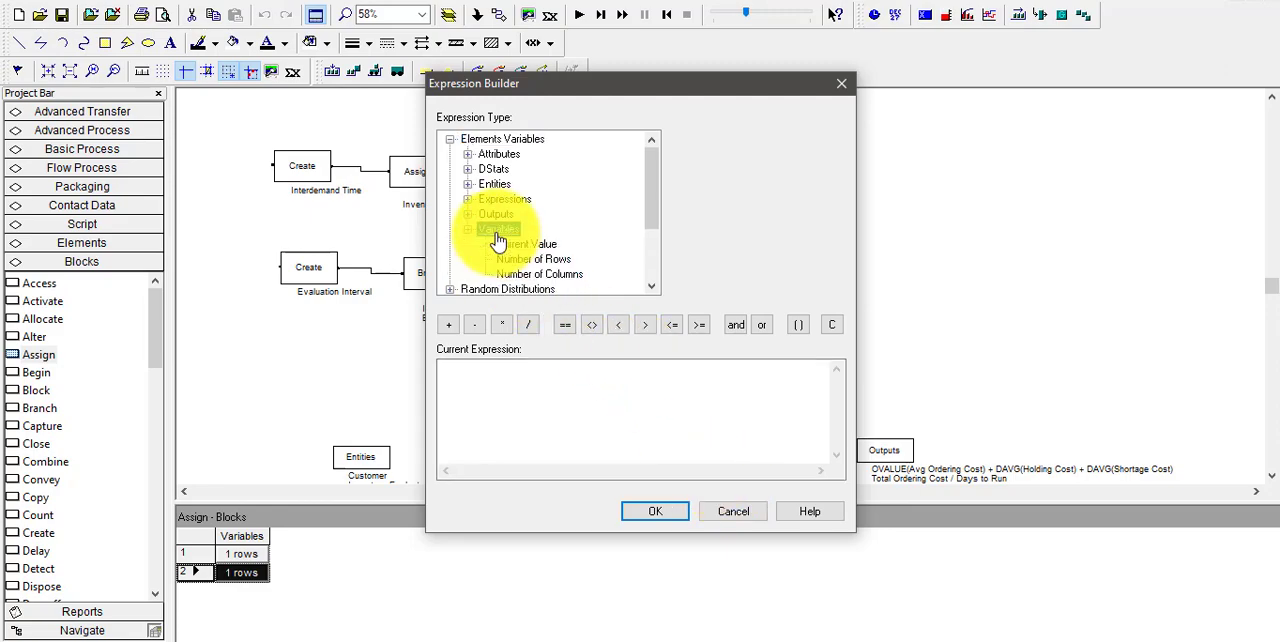
{"action": "left_click", "coordinate": [522, 244]}
{"action": "left_click", "coordinate": [830, 138]}
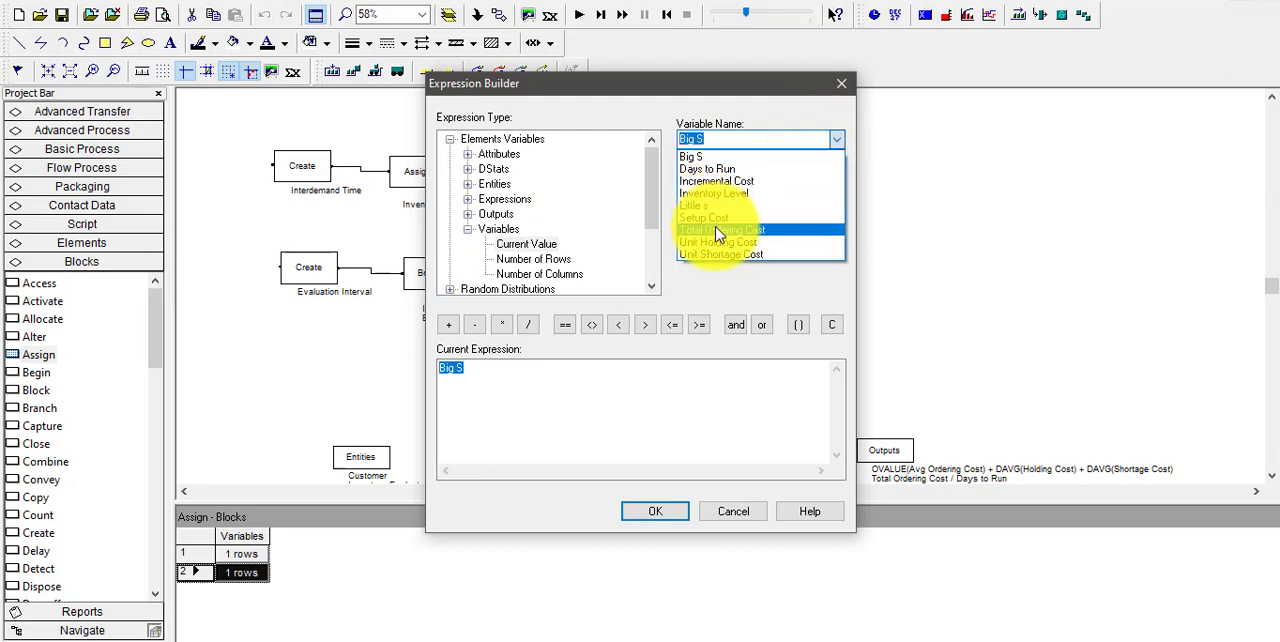
{"action": "left_click", "coordinate": [720, 229]}
{"action": "left_click", "coordinate": [448, 326]}
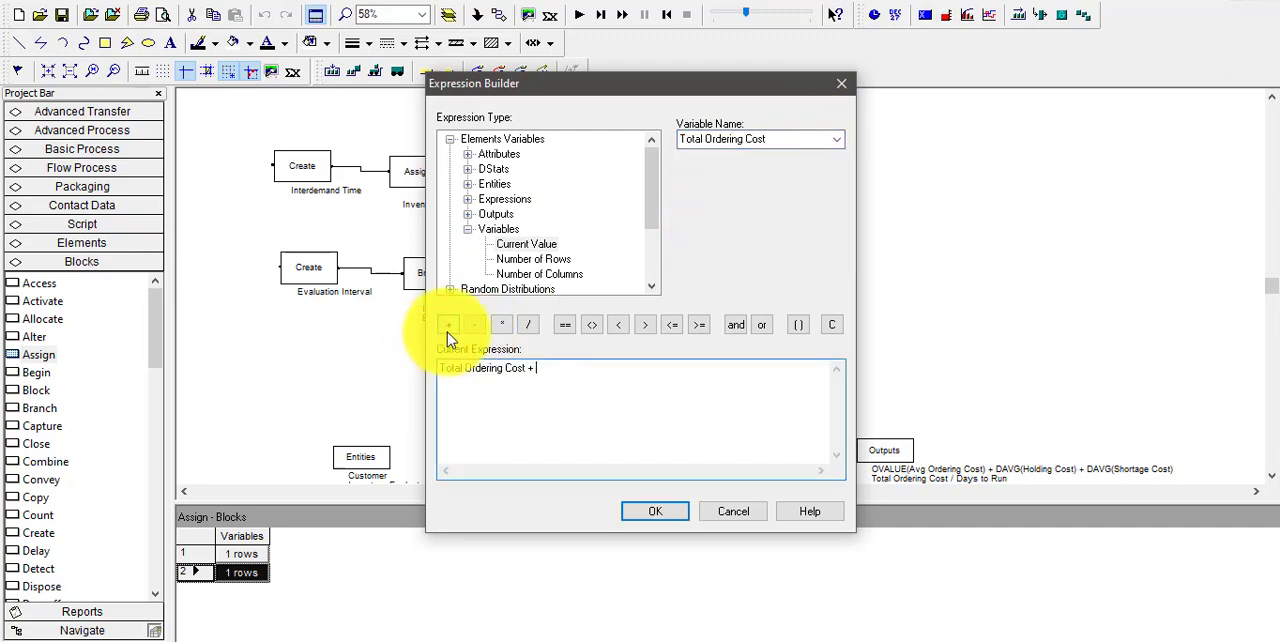
{"action": "left_click", "coordinate": [837, 141]}
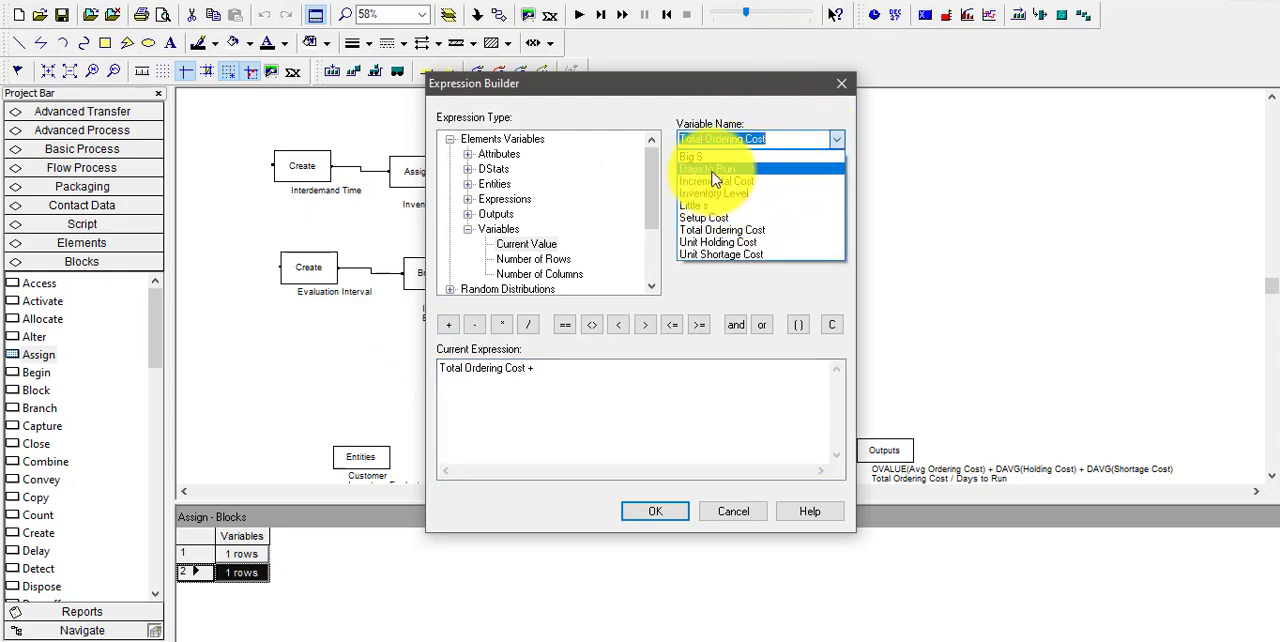
{"action": "left_click", "coordinate": [705, 217]}
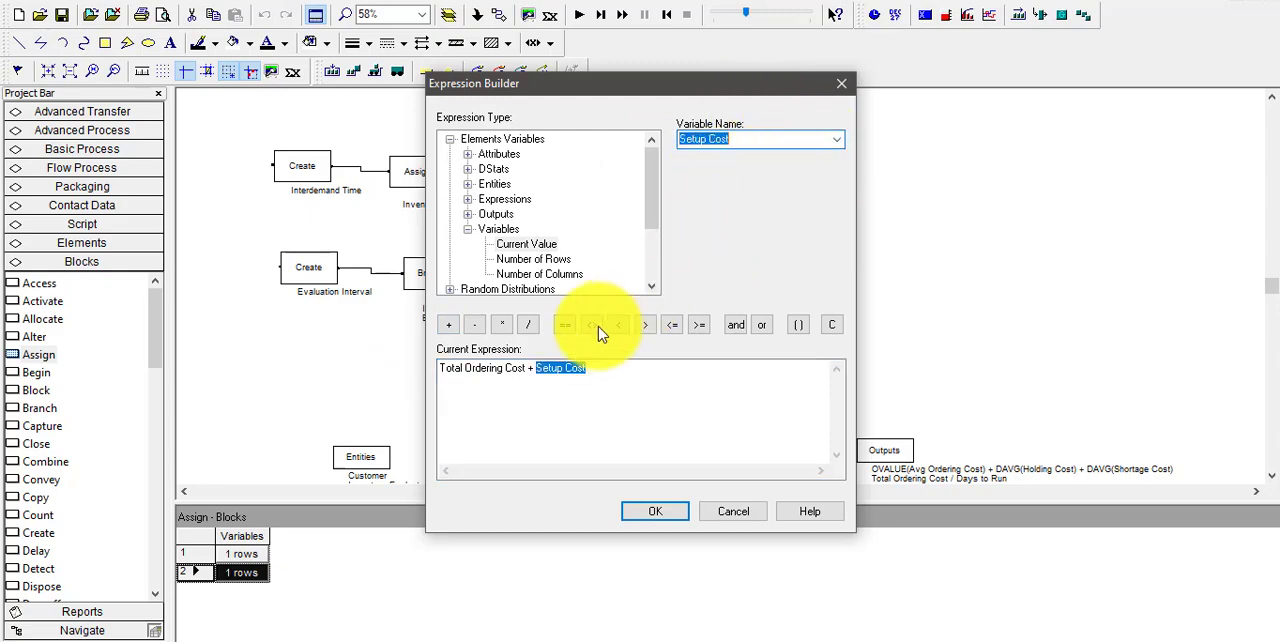
Extend the value expression with + Incremental Cost * Order Quantity and accept the assignment and the Assign block
{"action": "left_click", "coordinate": [450, 328]}
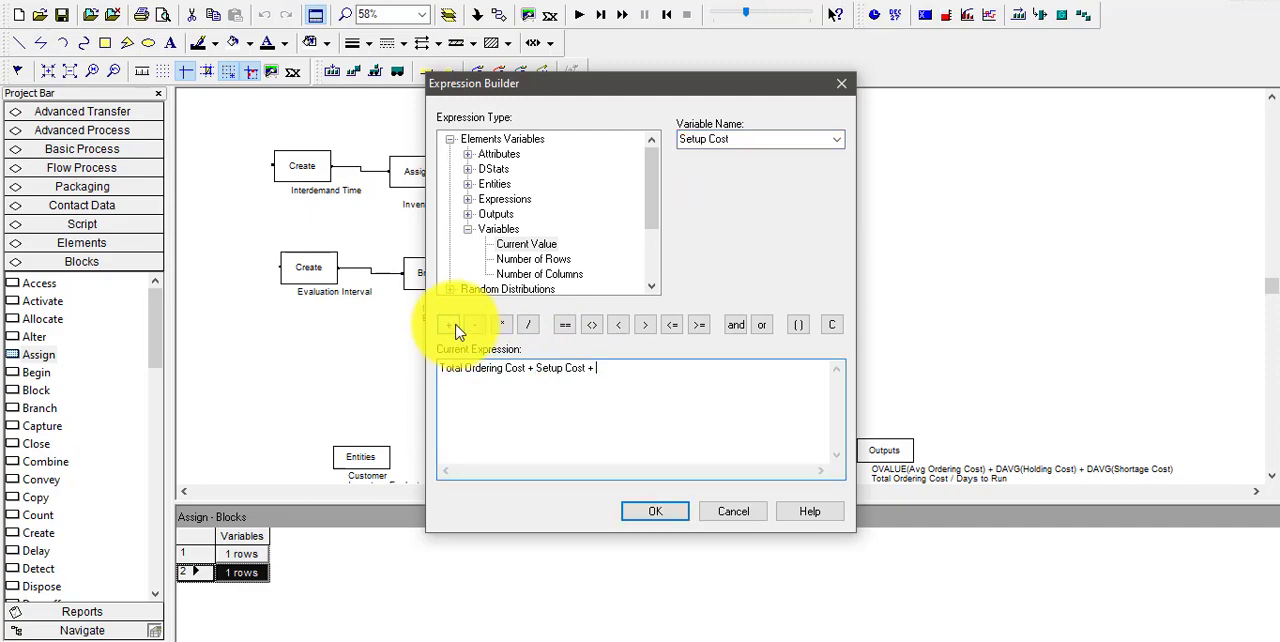
{"action": "left_click", "coordinate": [837, 141]}
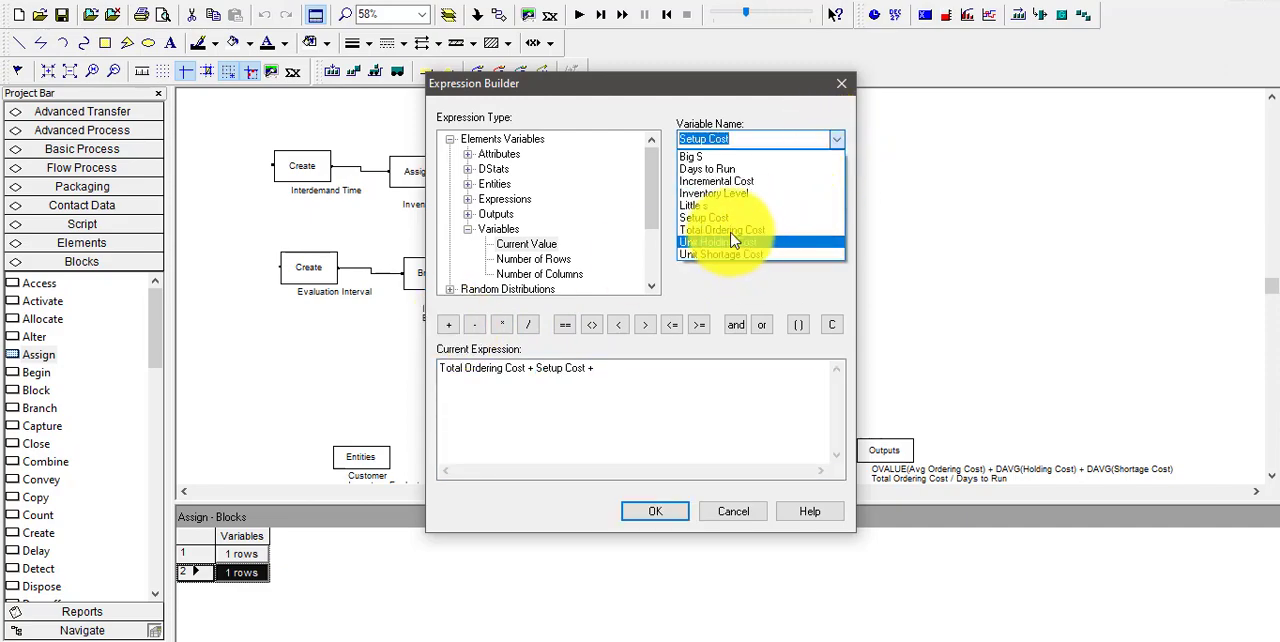
{"action": "left_click", "coordinate": [712, 195]}
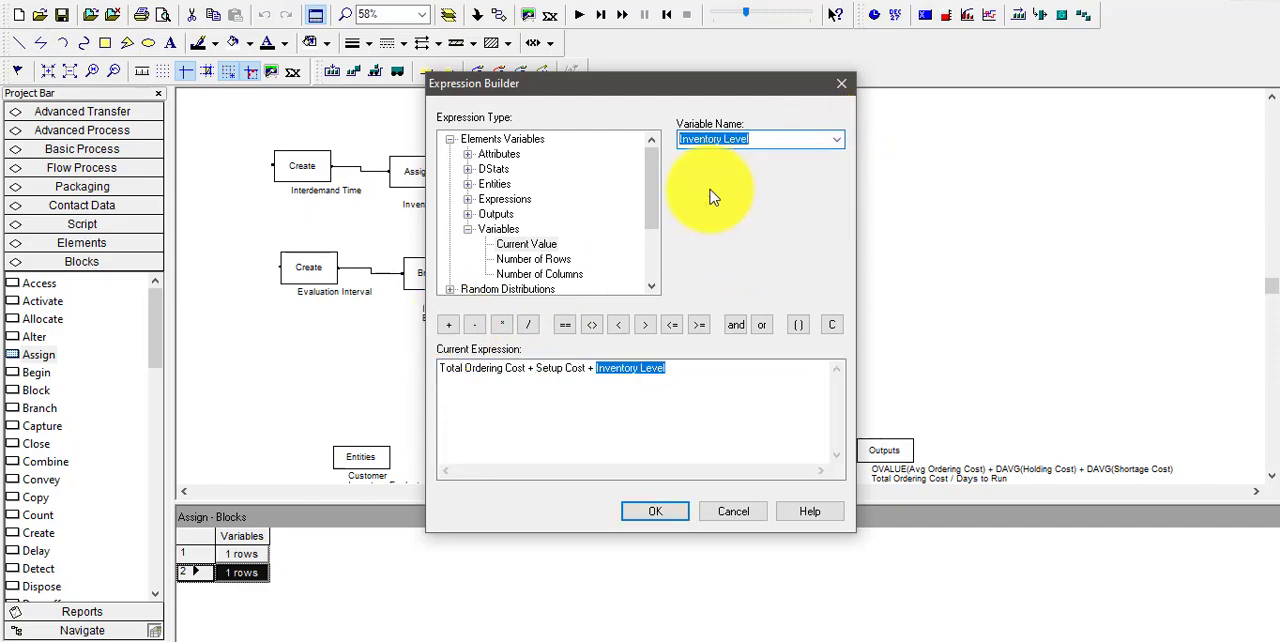
{"action": "left_click", "coordinate": [837, 141]}
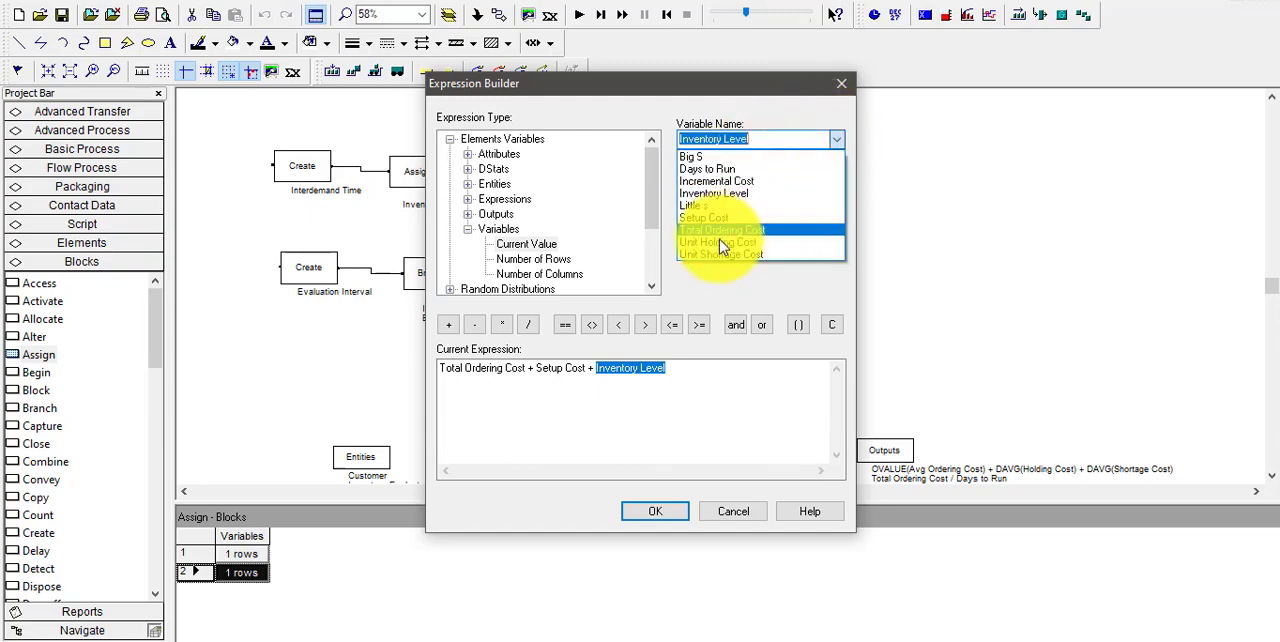
{"action": "left_click", "coordinate": [707, 182]}
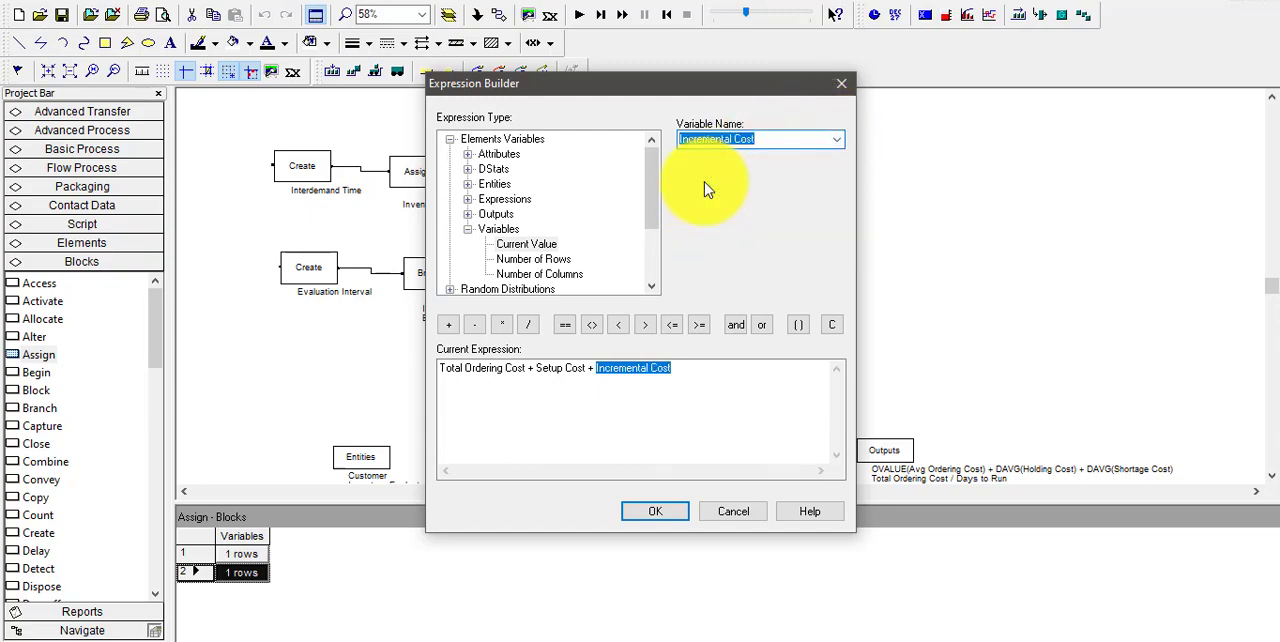
{"action": "left_click", "coordinate": [502, 326]}
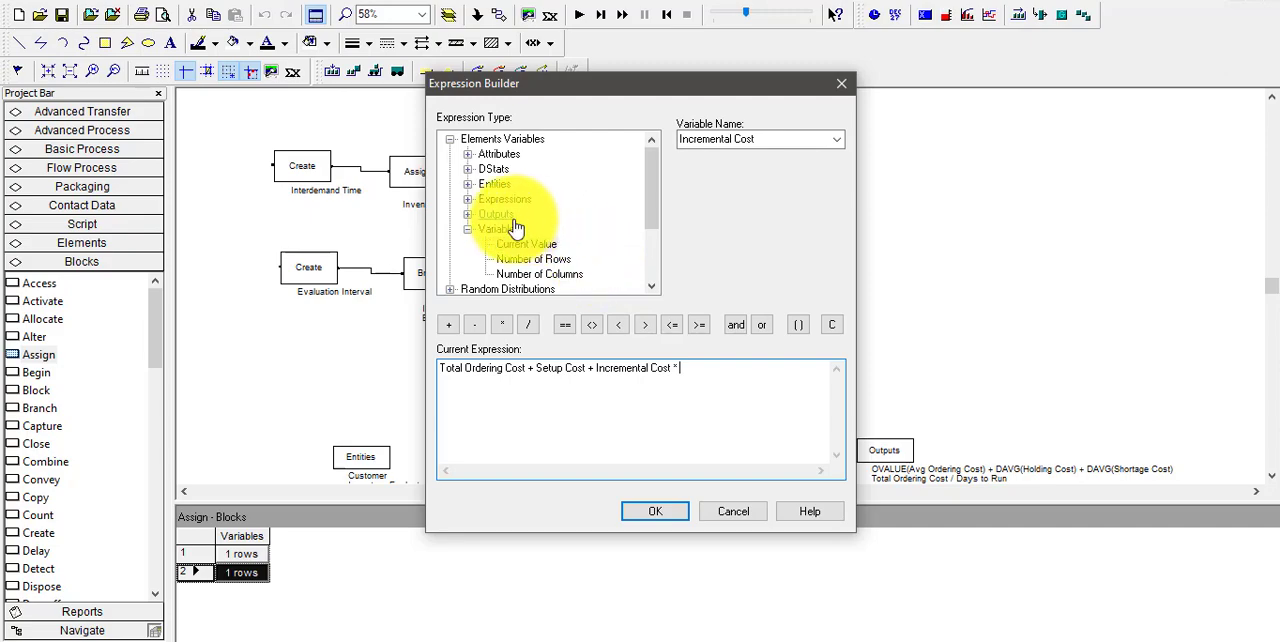
{"action": "left_click", "coordinate": [491, 154]}
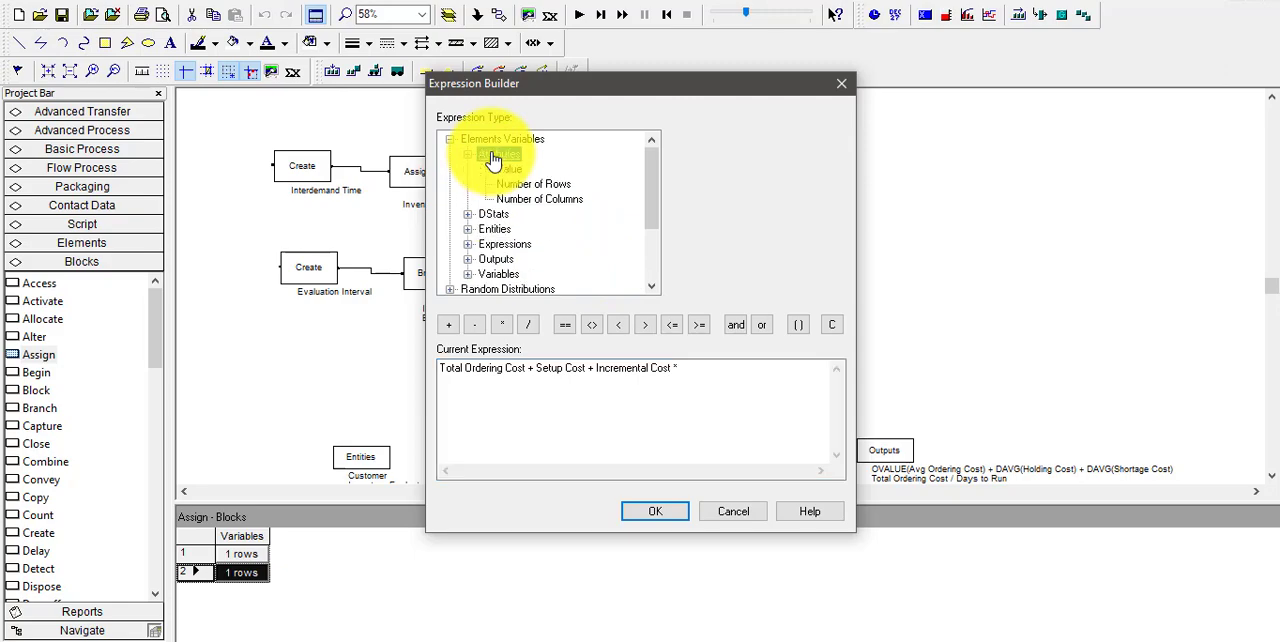
{"action": "double_click", "coordinate": [509, 170]}
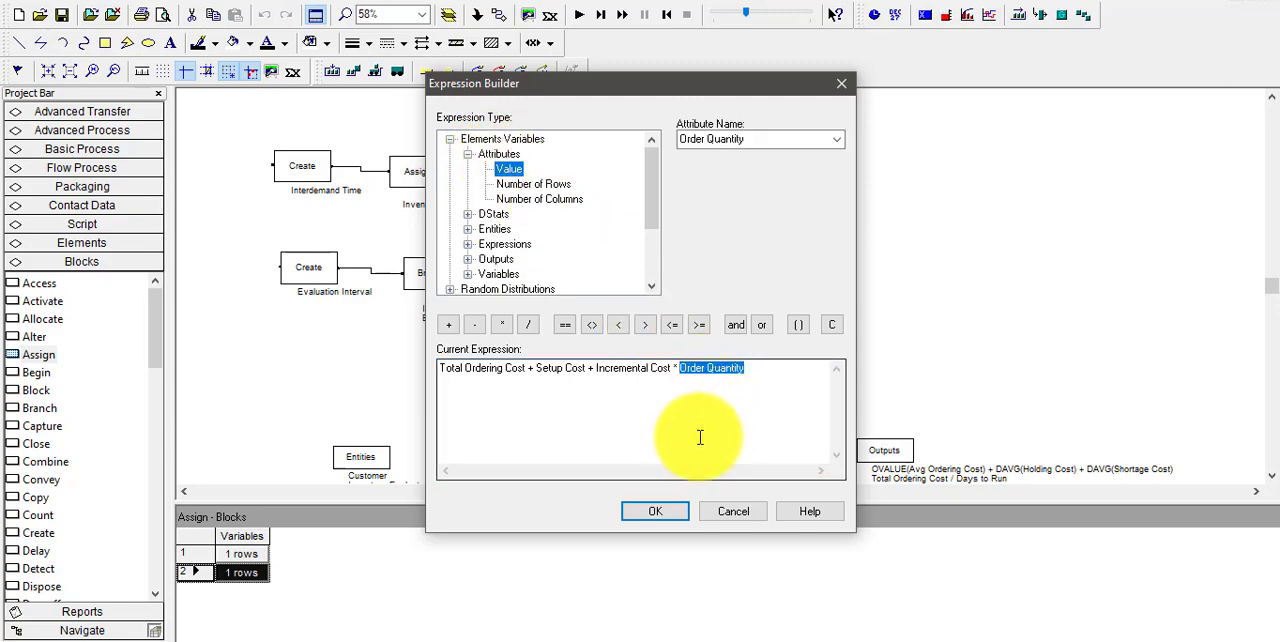
{"action": "left_click", "coordinate": [668, 516]}
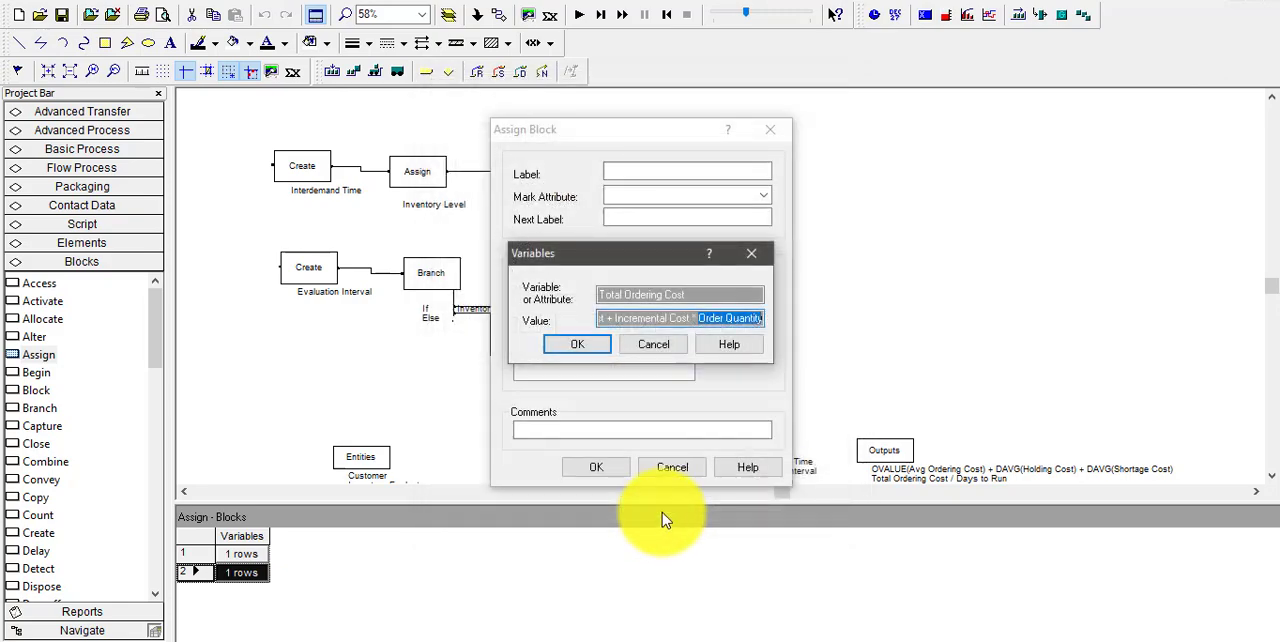
{"action": "left_click", "coordinate": [583, 347]}
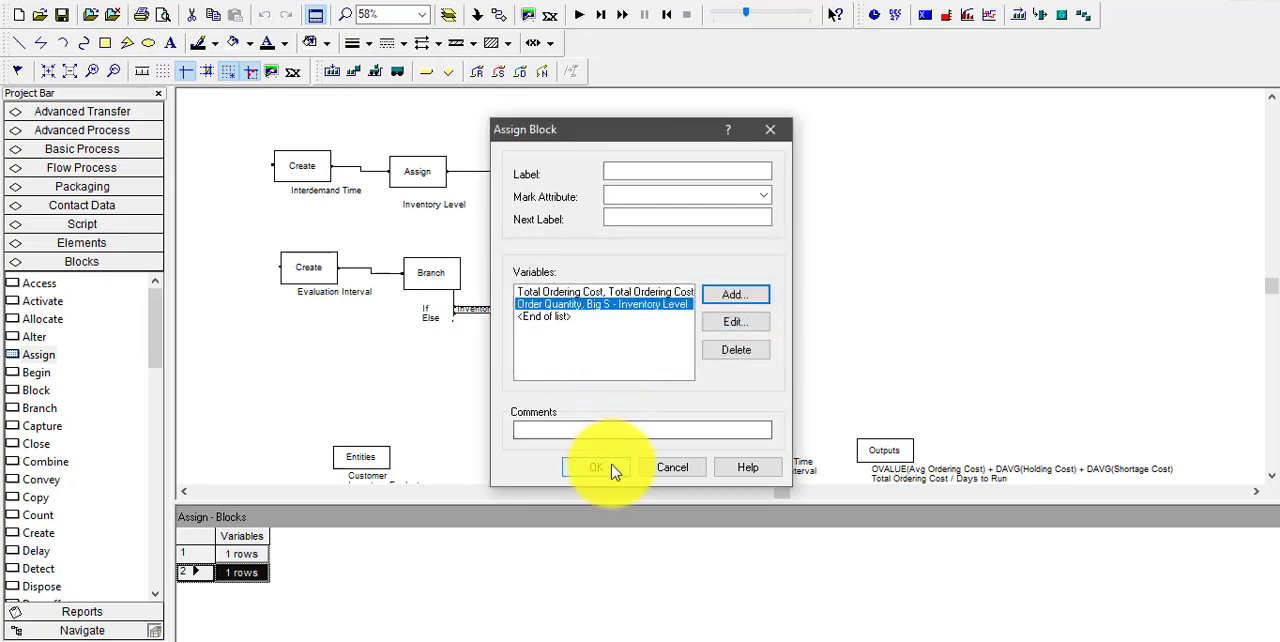
{"action": "left_click", "coordinate": [597, 468]}
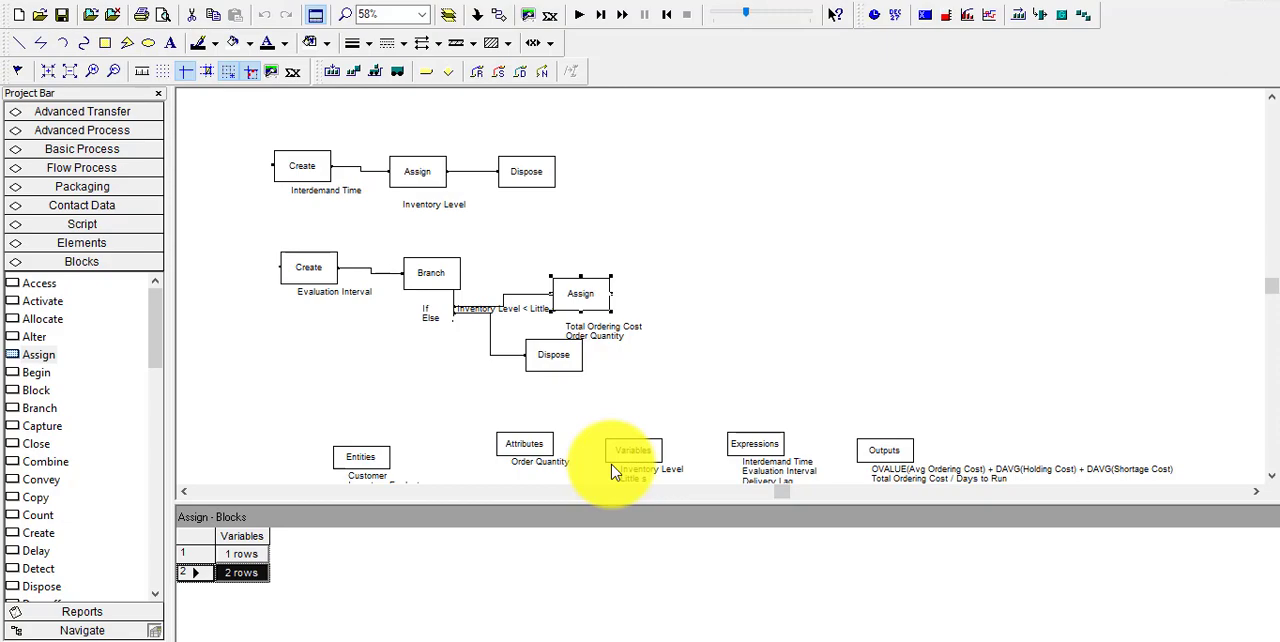
Place a Delay block after the Order Quantity Assign block and connect the Assign block's exit to it
{"action": "left_click", "coordinate": [714, 345]}
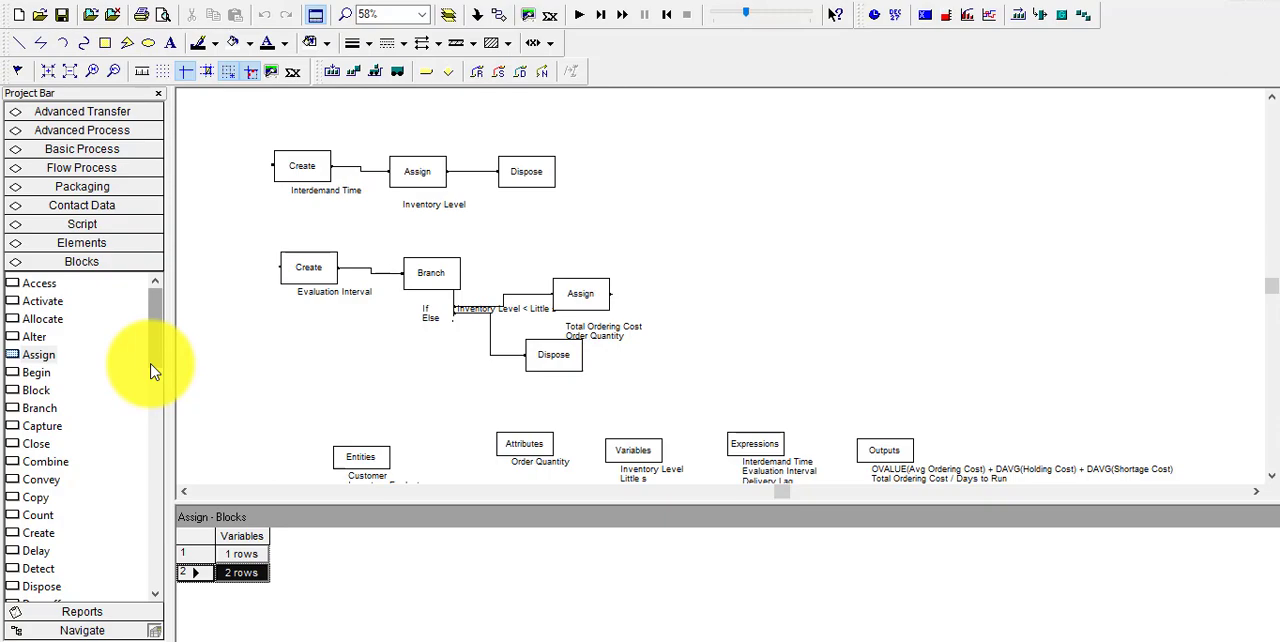
{"action": "left_click_drag", "start_coordinate": [157, 365], "coordinate": [157, 391]}
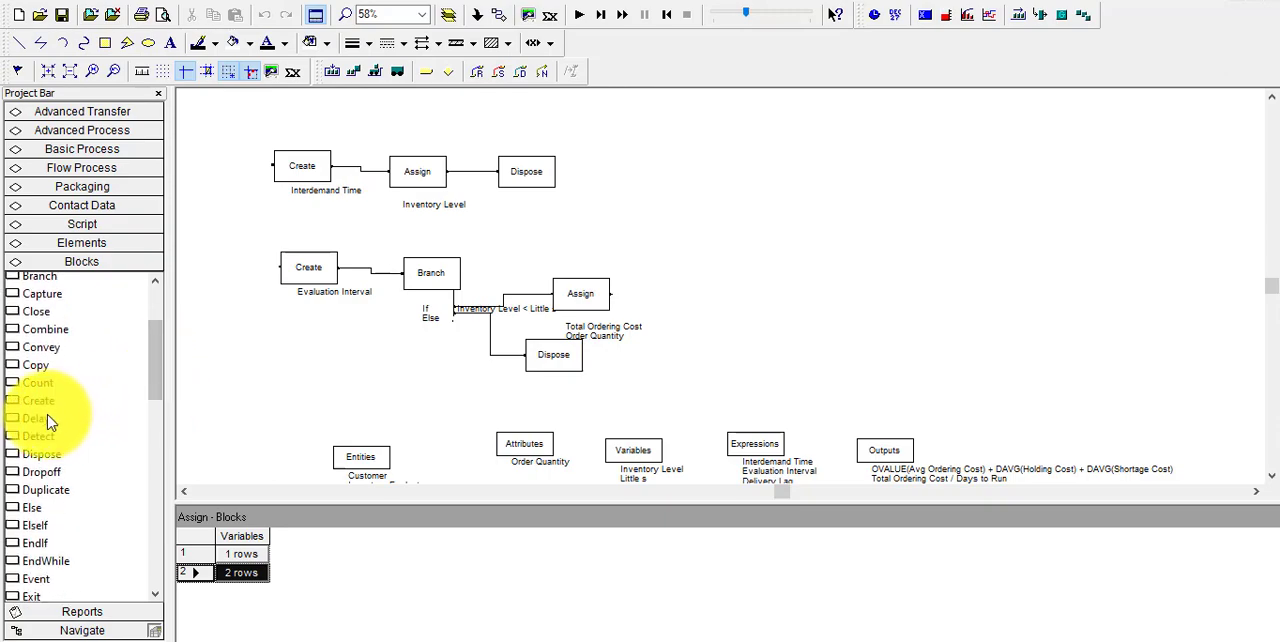
{"action": "left_click_drag", "start_coordinate": [45, 420], "coordinate": [680, 290]}
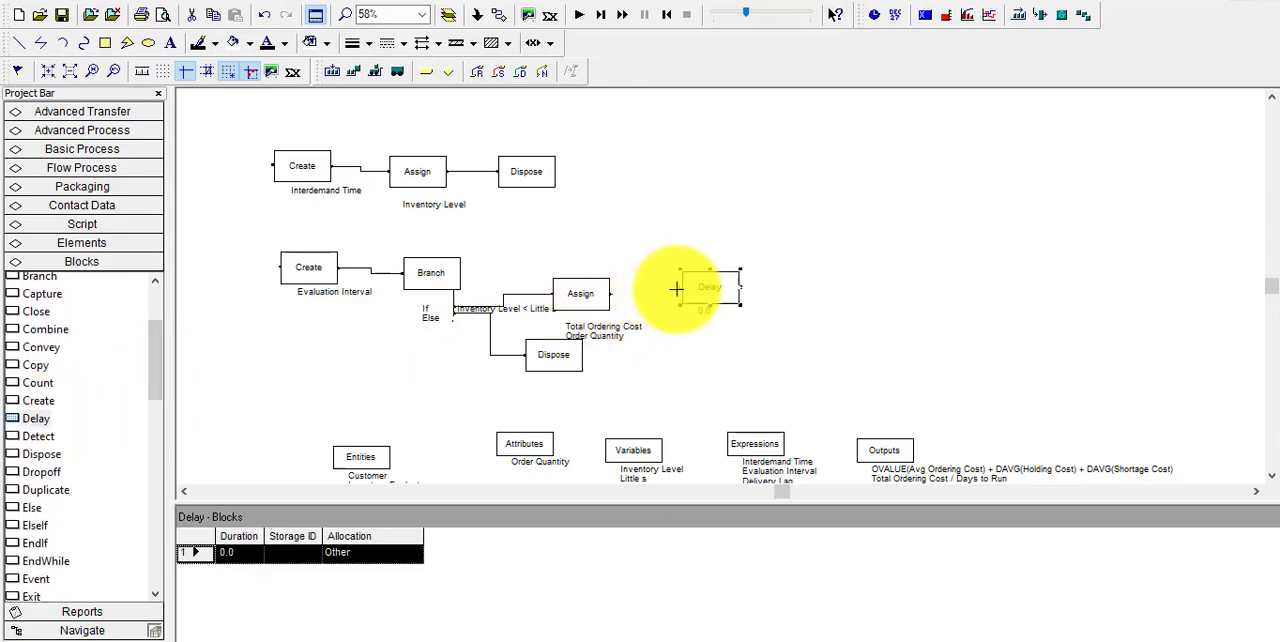
{"action": "left_click", "coordinate": [498, 14]}
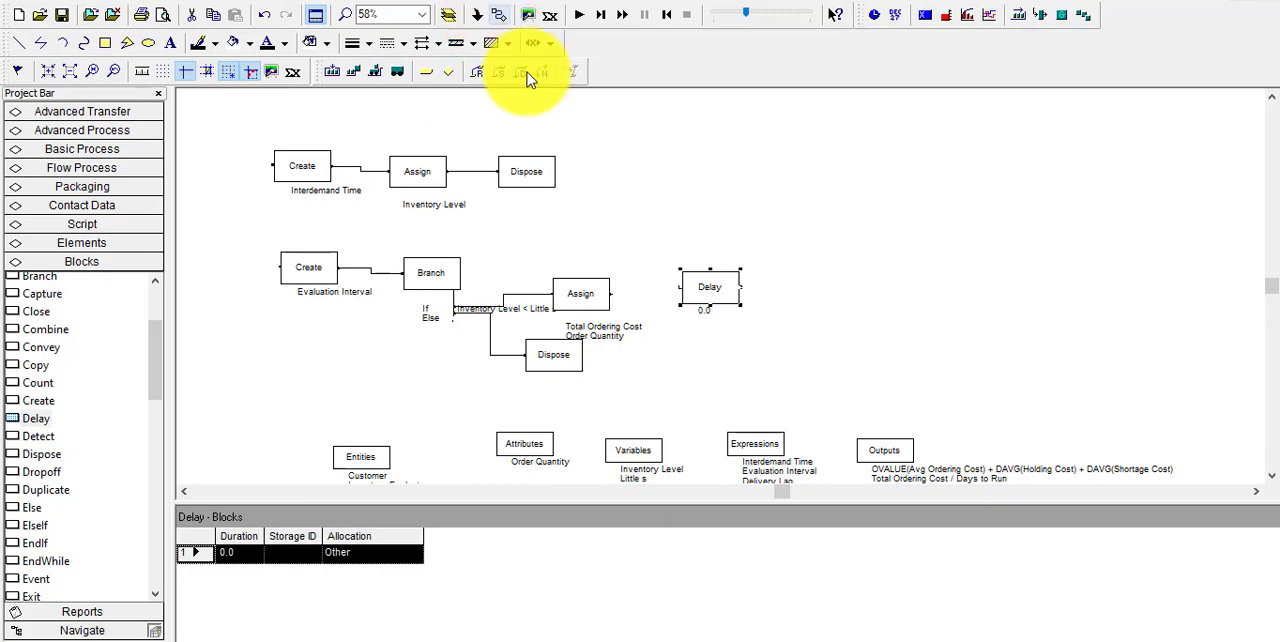
{"action": "left_click", "coordinate": [610, 293]}
{"action": "left_click", "coordinate": [684, 285]}
Set the Delay block's duration to the Delivery Lag expression and accept the block's settings
{"action": "double_click", "coordinate": [726, 289]}
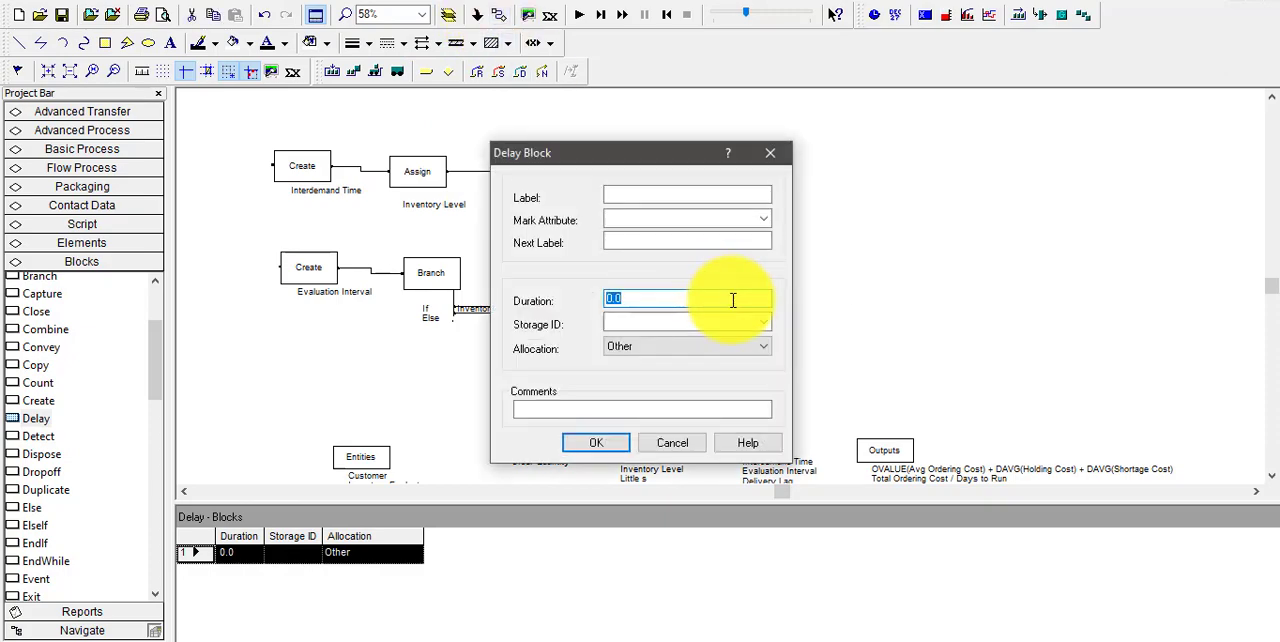
{"action": "right_click", "coordinate": [733, 300]}
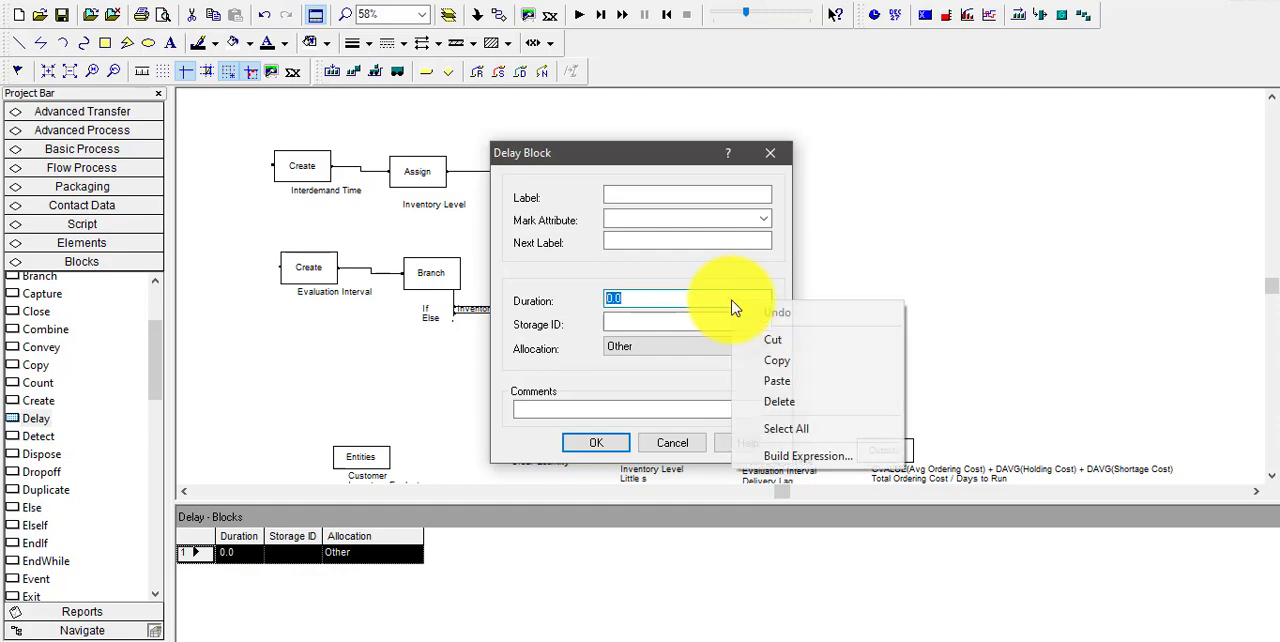
{"action": "left_click", "coordinate": [841, 451]}
{"action": "left_click_drag", "start_coordinate": [474, 385], "coordinate": [441, 380]}
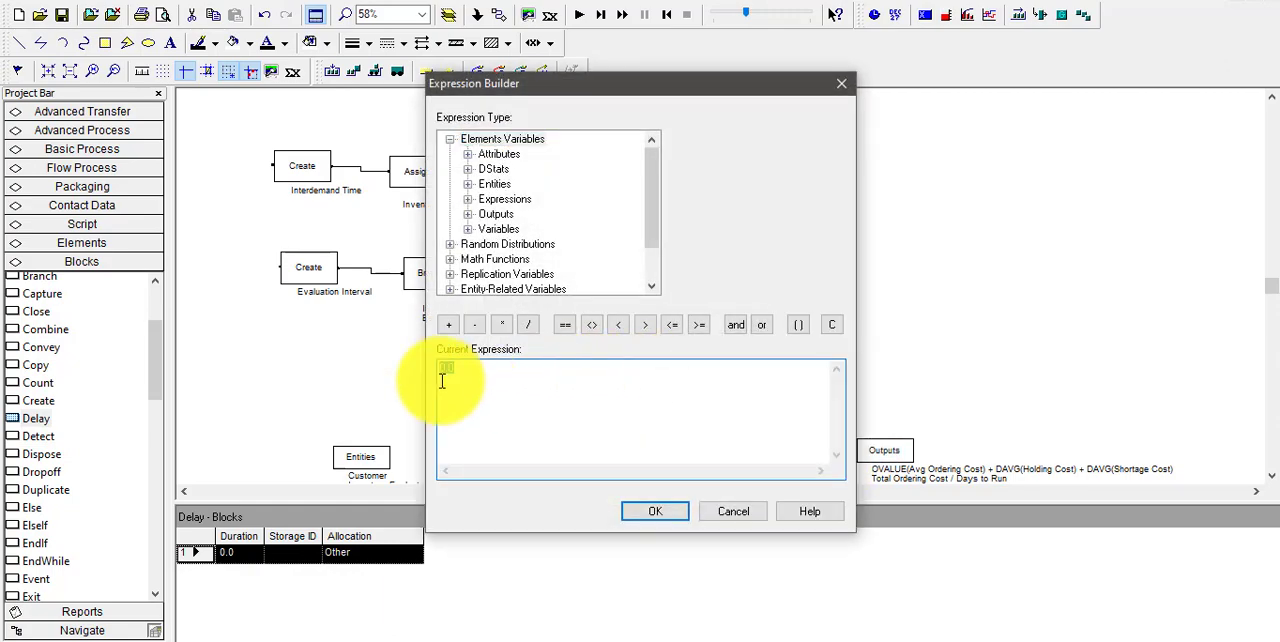
{"action": "double_click", "coordinate": [498, 229]}
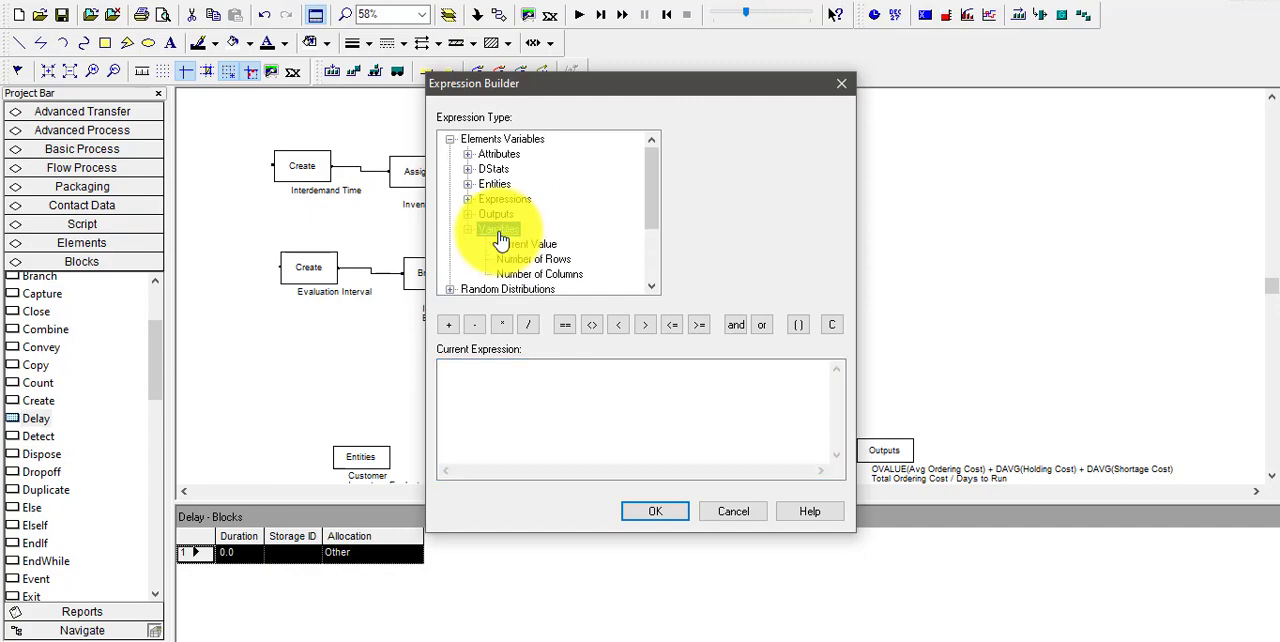
{"action": "double_click", "coordinate": [500, 199]}
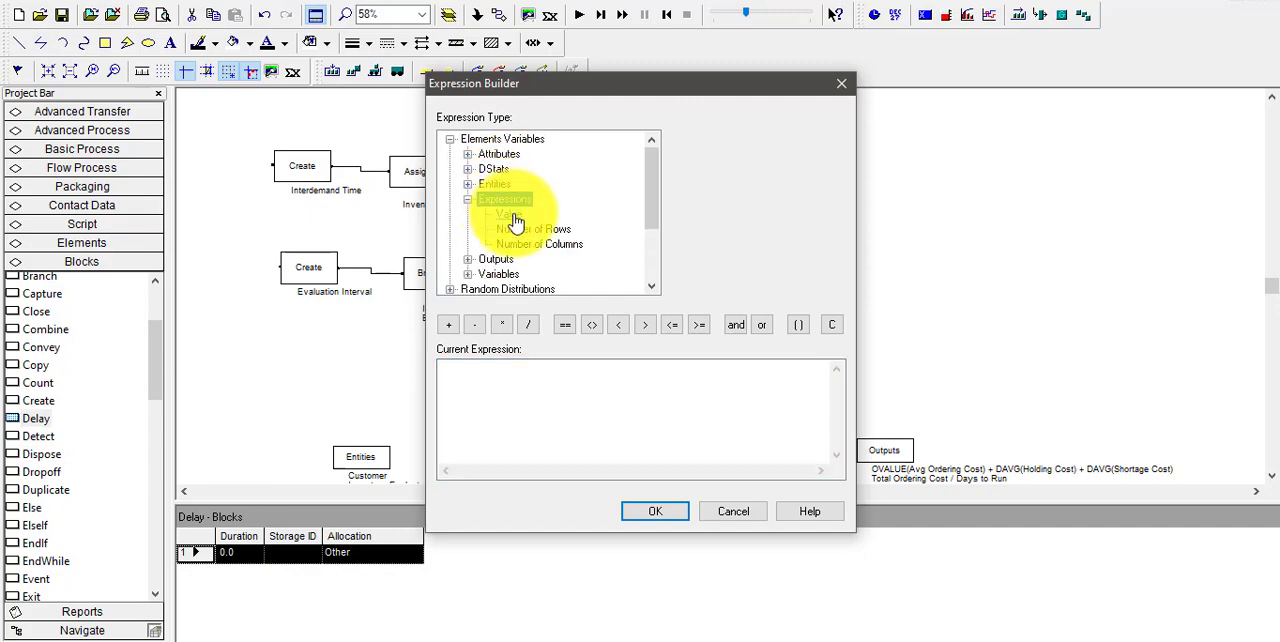
{"action": "left_click", "coordinate": [509, 214]}
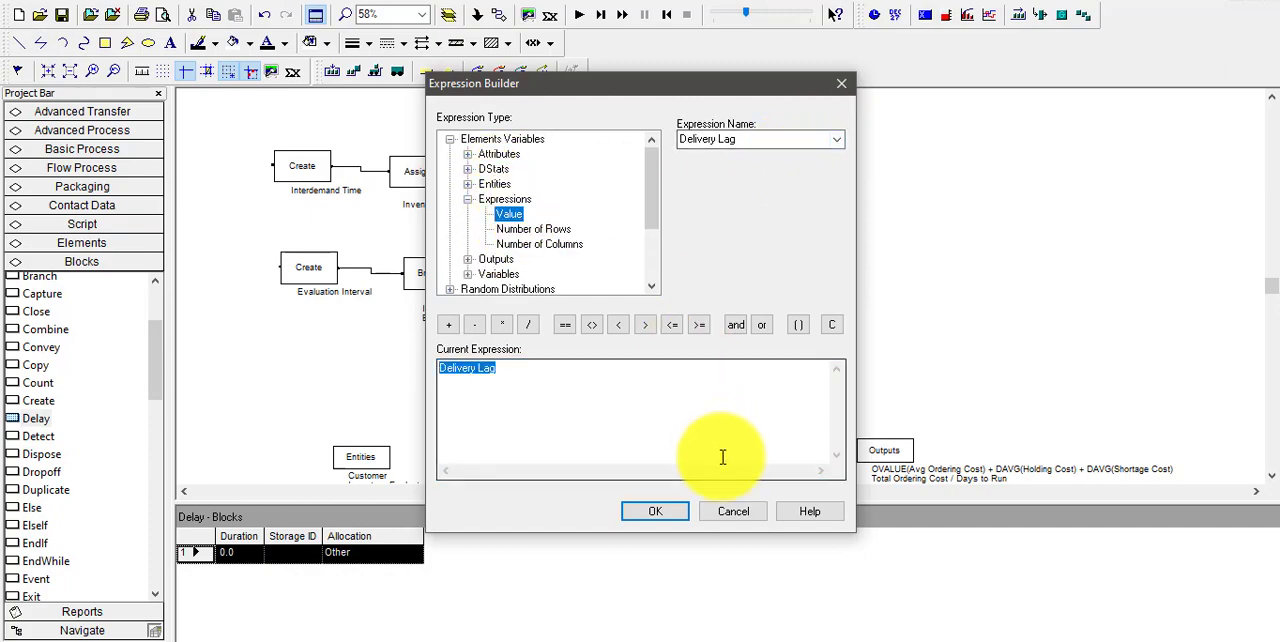
{"action": "left_click", "coordinate": [670, 515]}
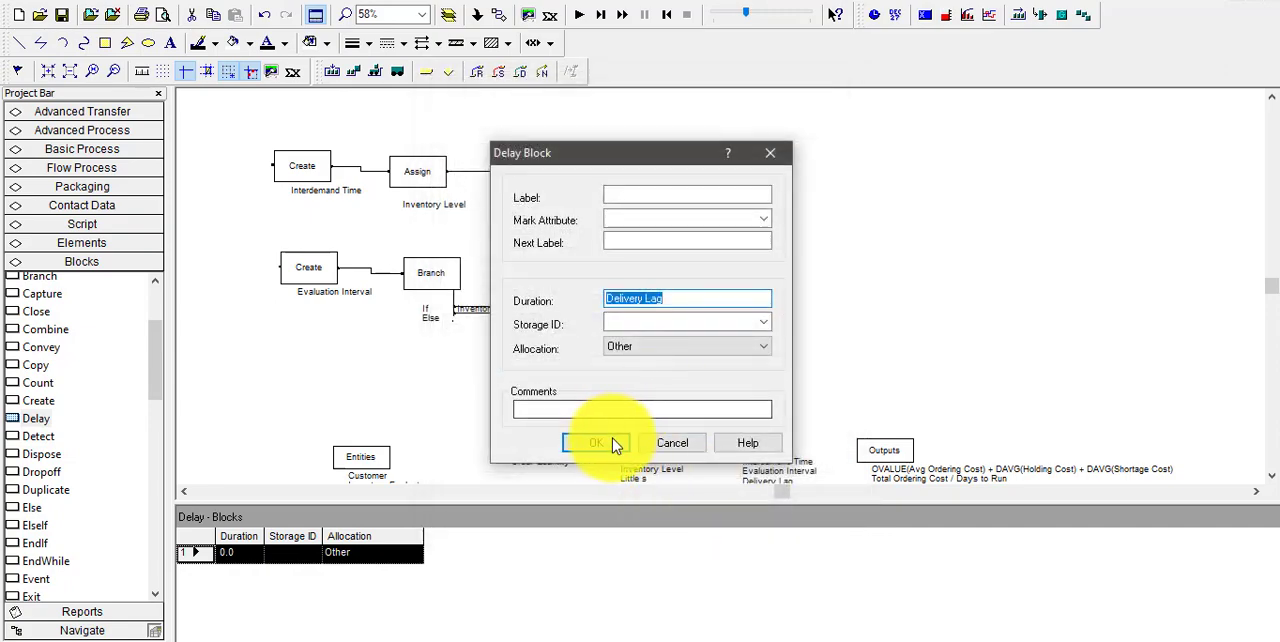
{"action": "left_click", "coordinate": [611, 444]}
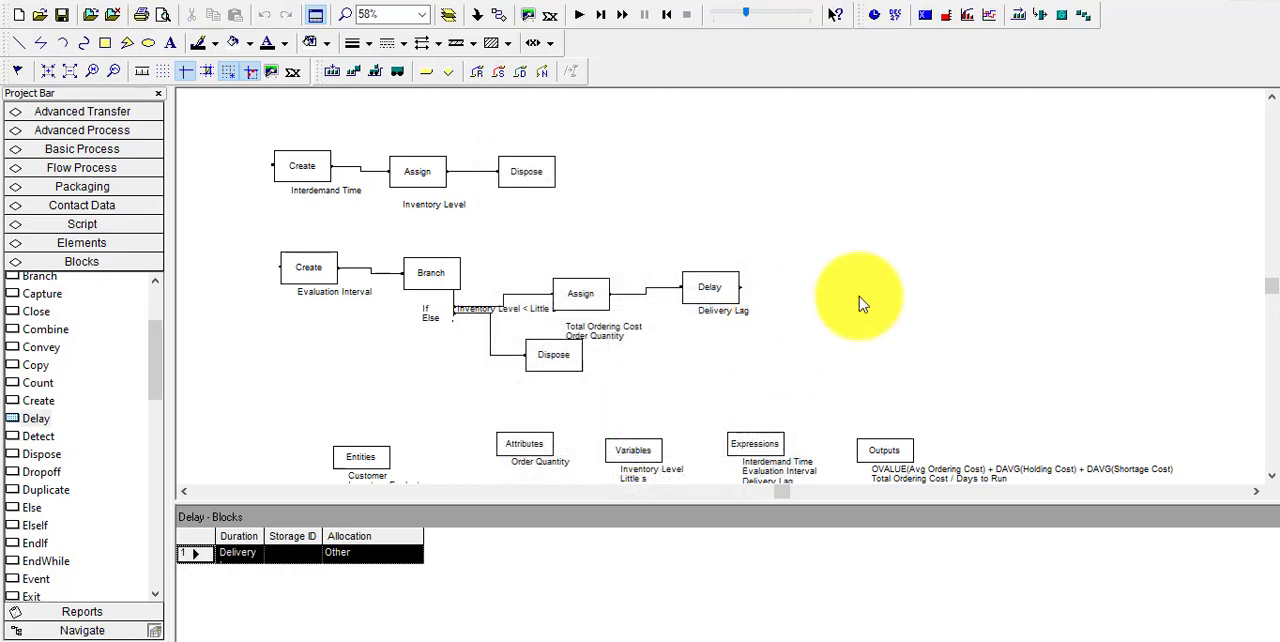
Place an Assign block after the Delay block and add an assignment with the Inventory Level variable as its target
{"action": "left_click_drag", "start_coordinate": [156, 368], "coordinate": [153, 276]}
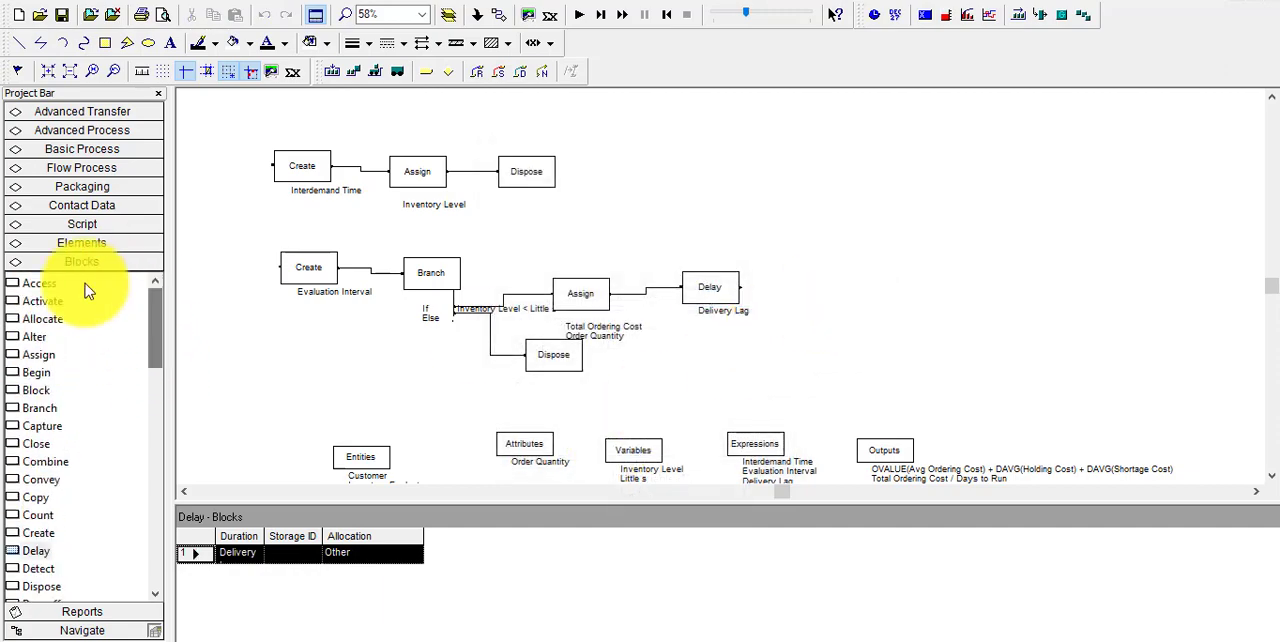
{"action": "left_click_drag", "start_coordinate": [40, 355], "coordinate": [815, 290]}
{"action": "double_click", "coordinate": [822, 290]}
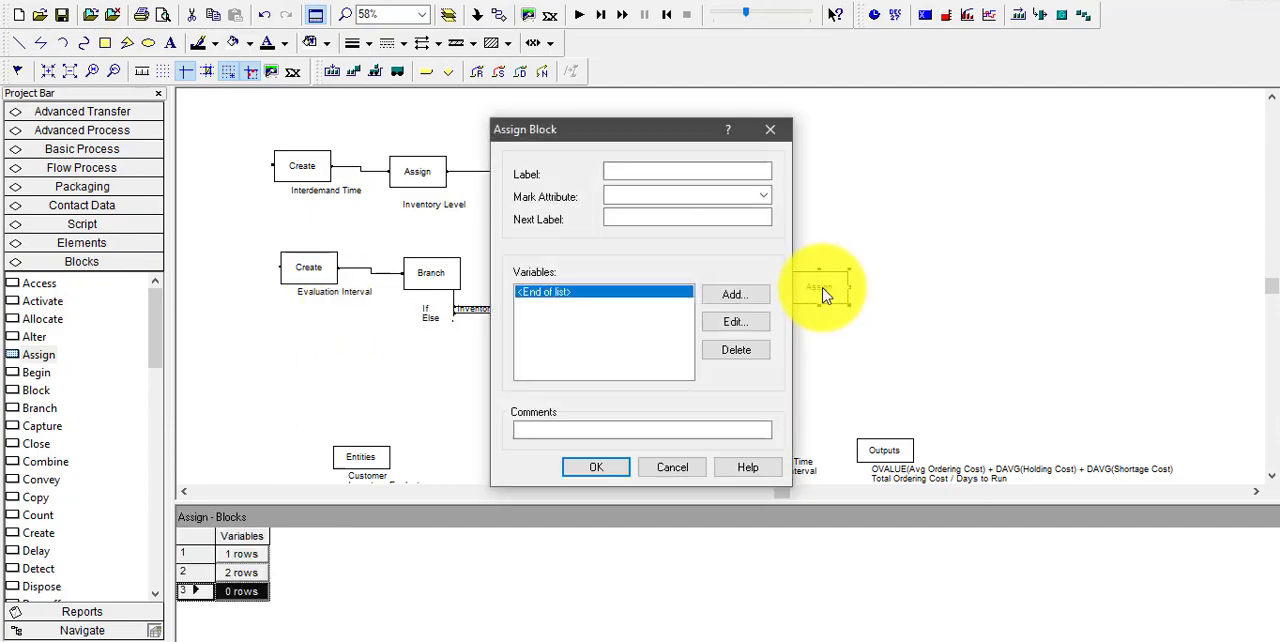
{"action": "left_click", "coordinate": [720, 298]}
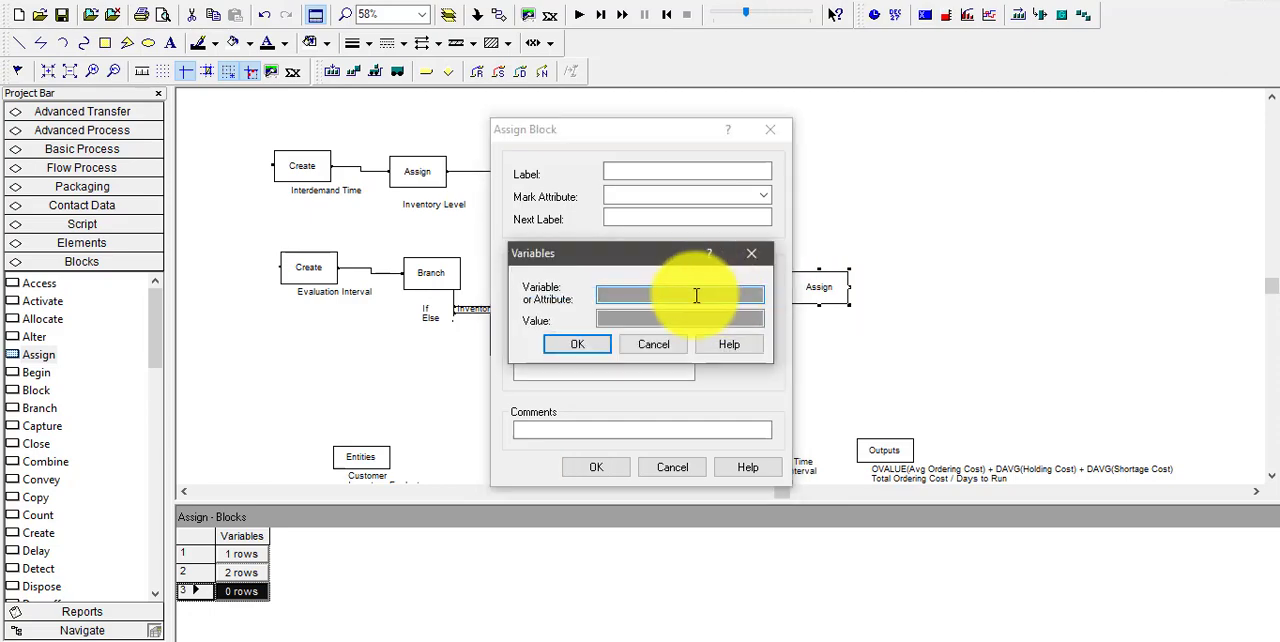
{"action": "right_click", "coordinate": [697, 296]}
{"action": "left_click", "coordinate": [769, 451]}
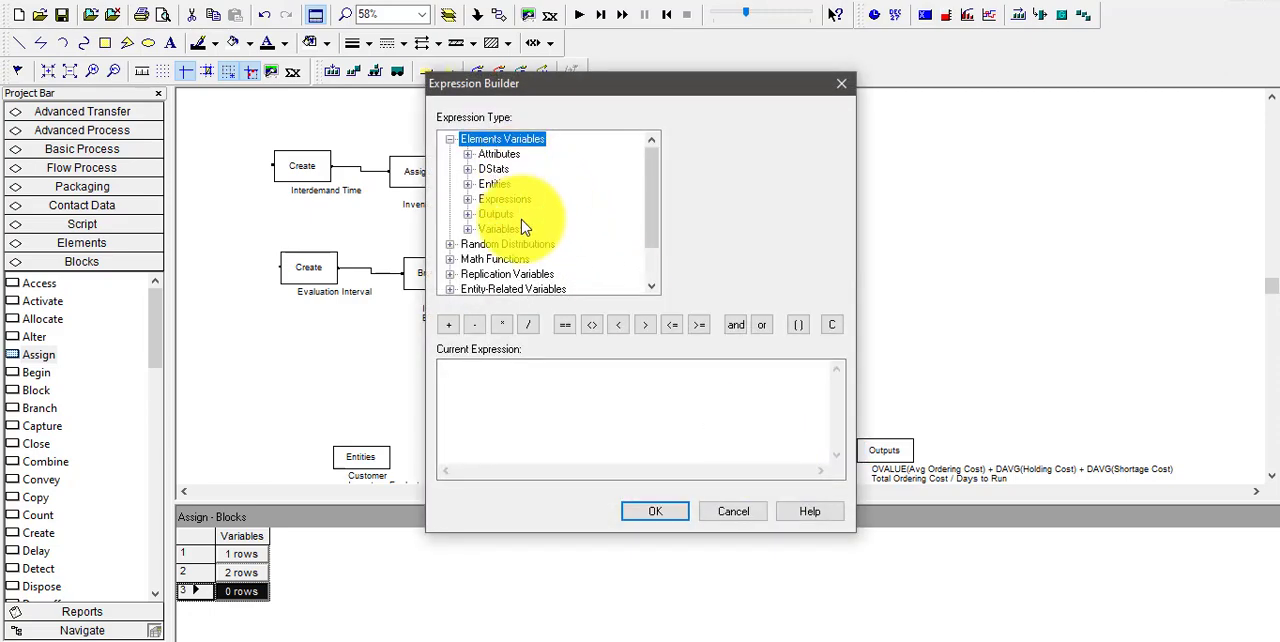
{"action": "left_click", "coordinate": [468, 230]}
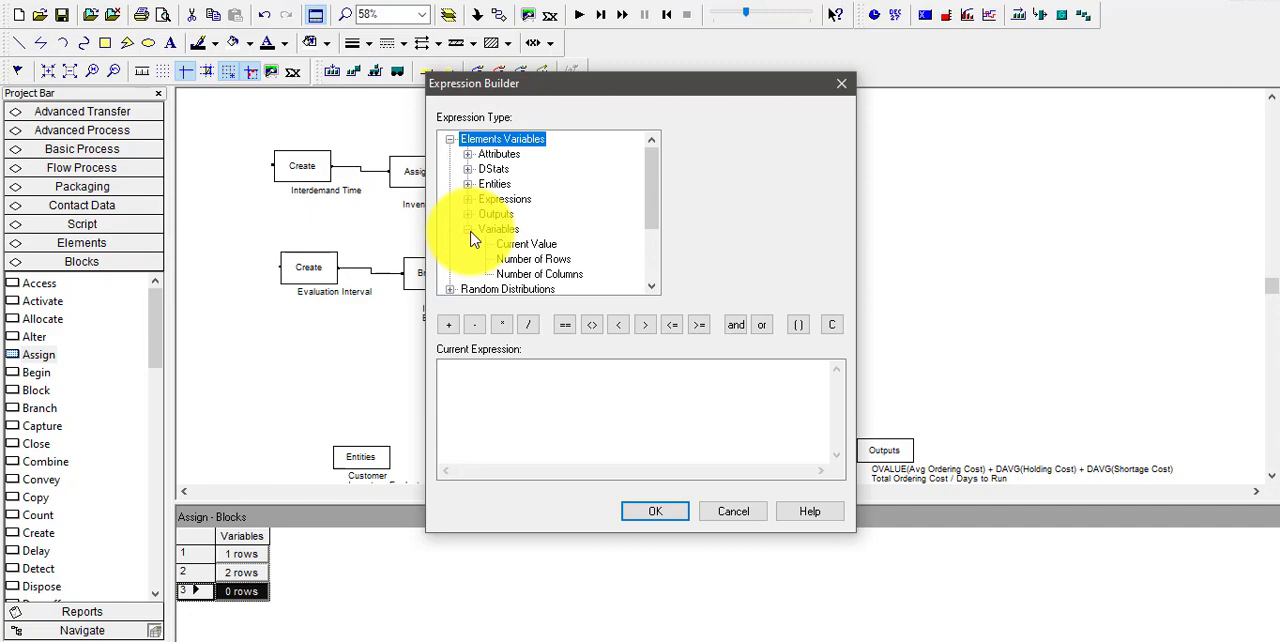
{"action": "left_click", "coordinate": [532, 244]}
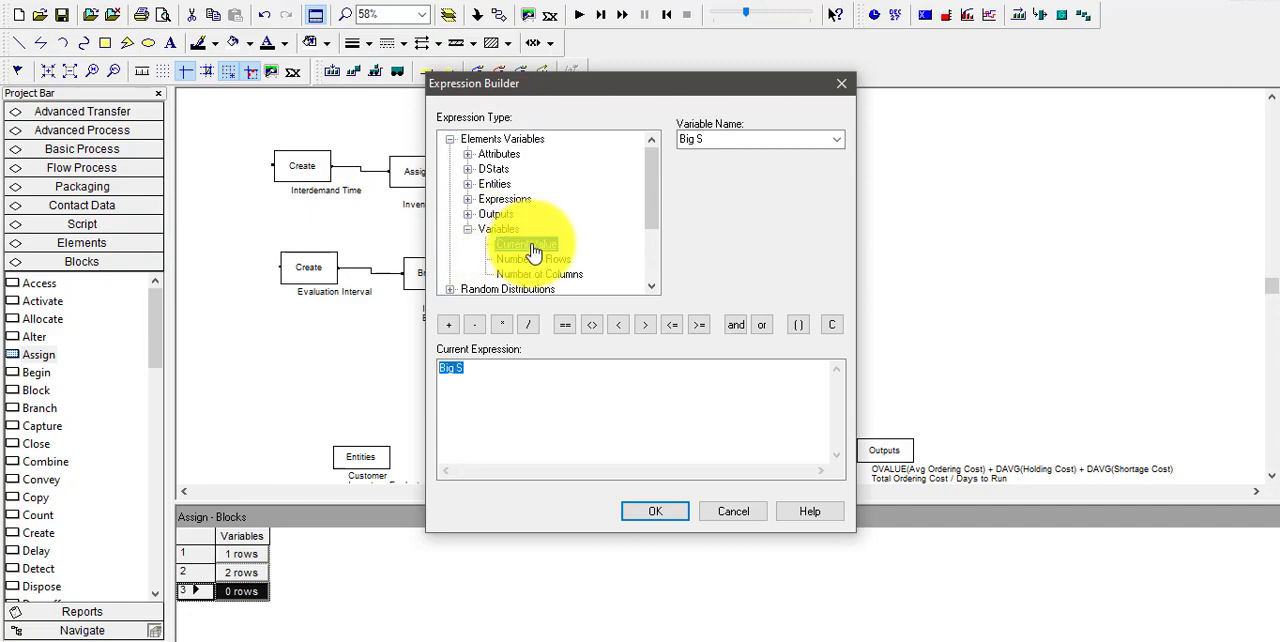
{"action": "left_click", "coordinate": [836, 140]}
{"action": "left_click", "coordinate": [734, 193]}
{"action": "left_click", "coordinate": [675, 511]}
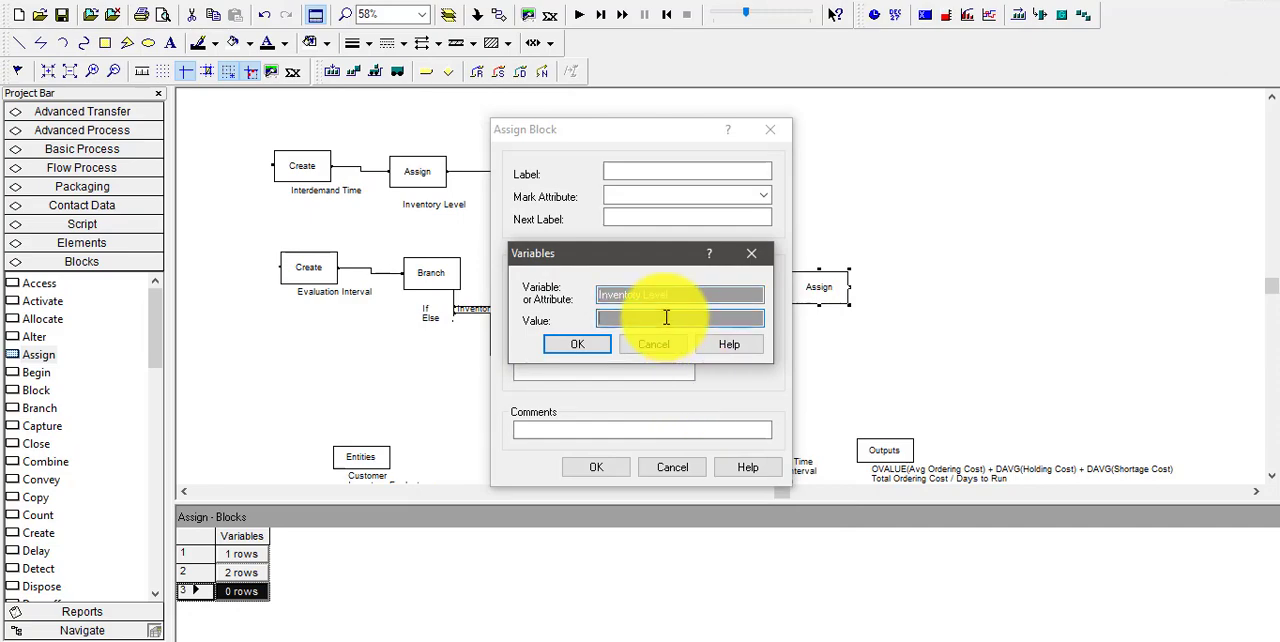
Begin the new assignment's value expression with the current value of the Inventory Level variable
{"action": "right_click", "coordinate": [666, 318]}
{"action": "left_click", "coordinate": [736, 474]}
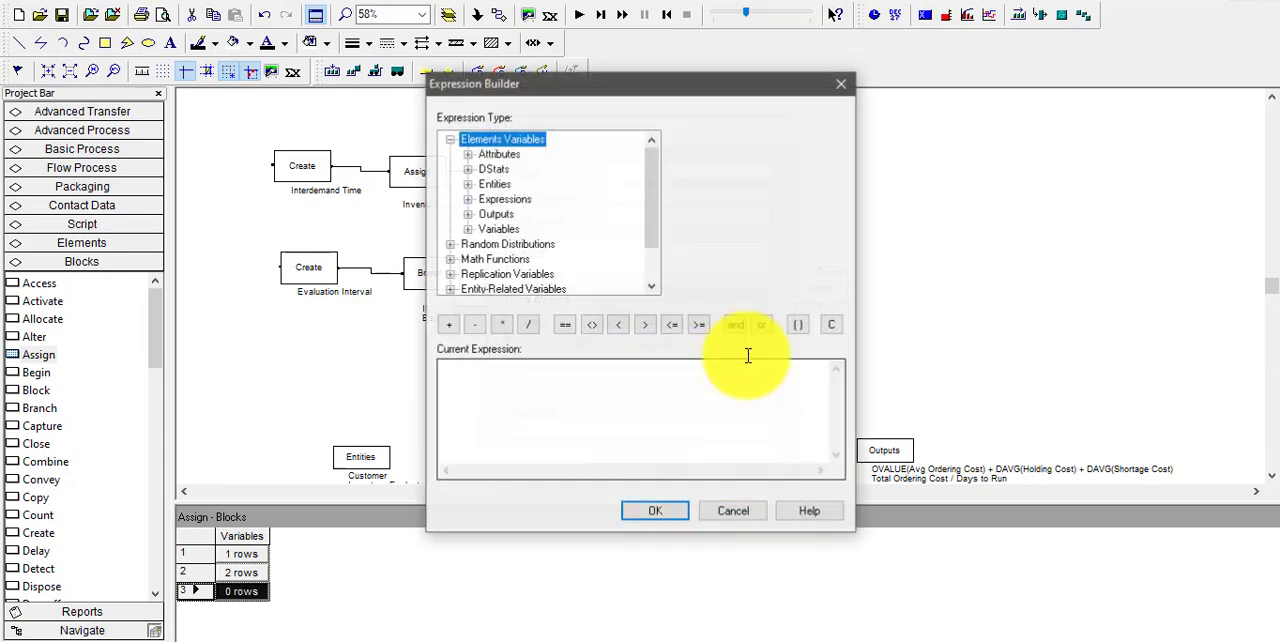
{"action": "double_click", "coordinate": [495, 214]}
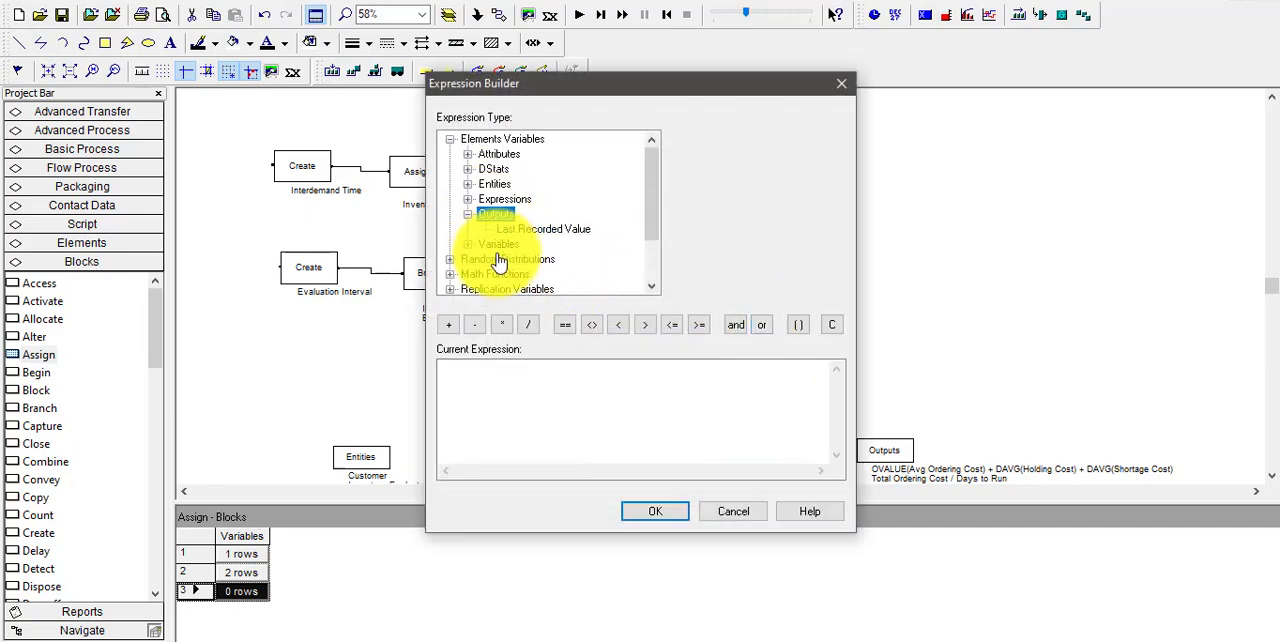
{"action": "double_click", "coordinate": [494, 245]}
{"action": "left_click", "coordinate": [522, 244]}
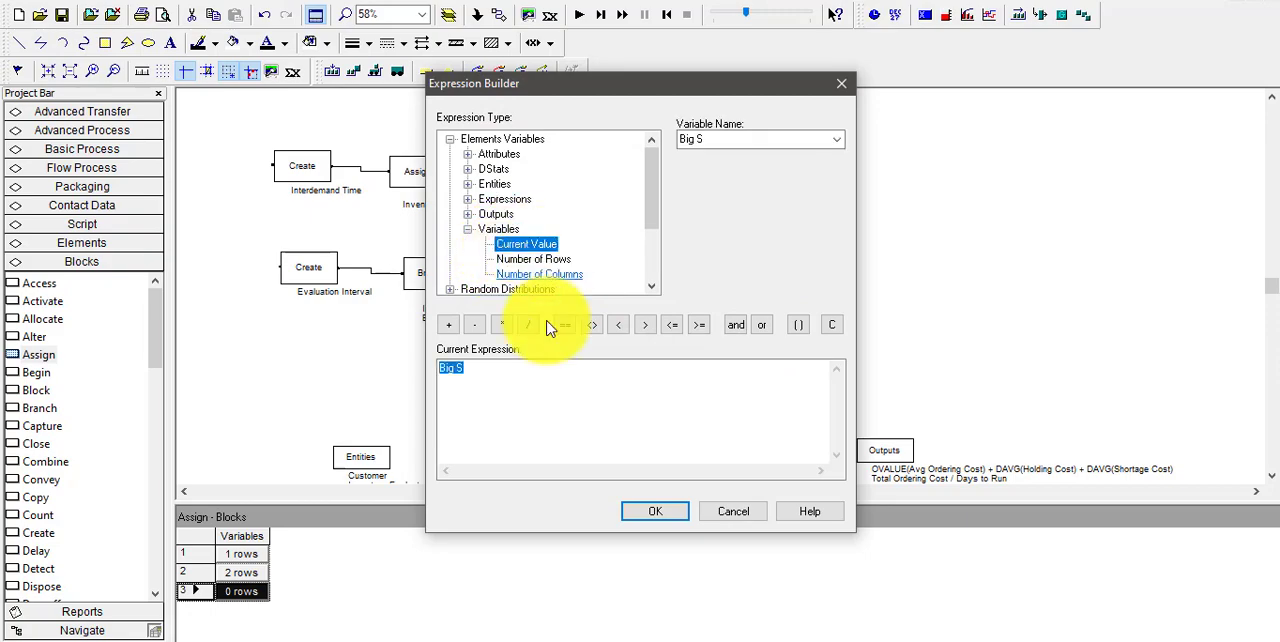
{"action": "left_click", "coordinate": [837, 139]}
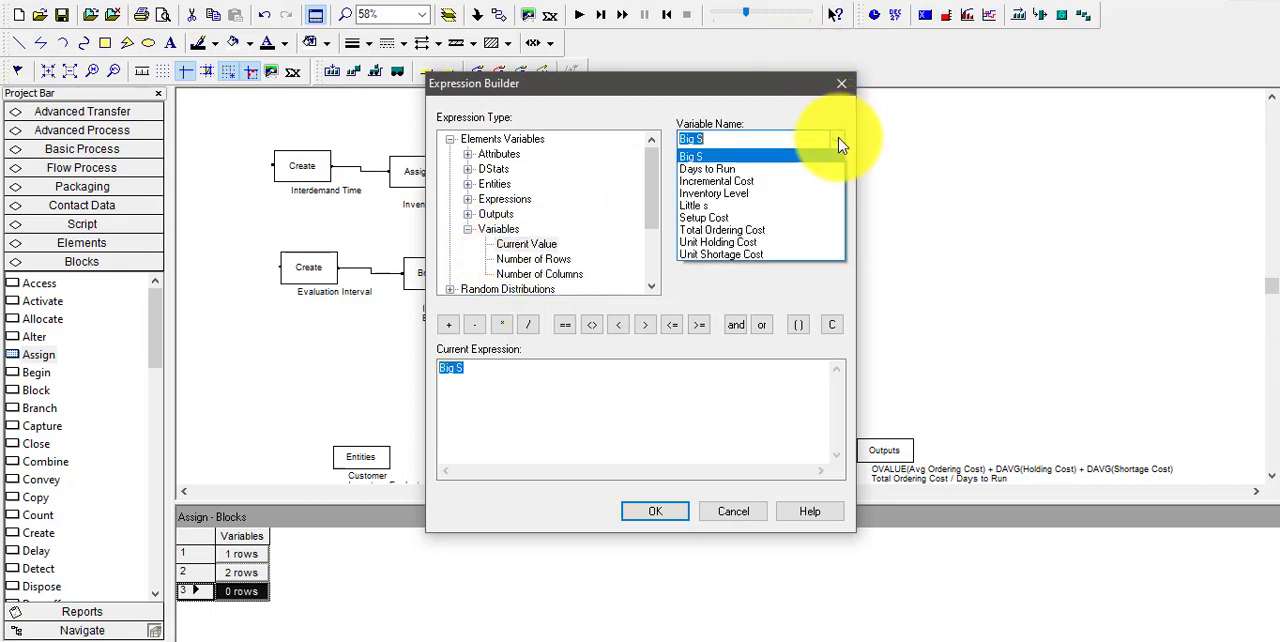
{"action": "left_click", "coordinate": [723, 195]}
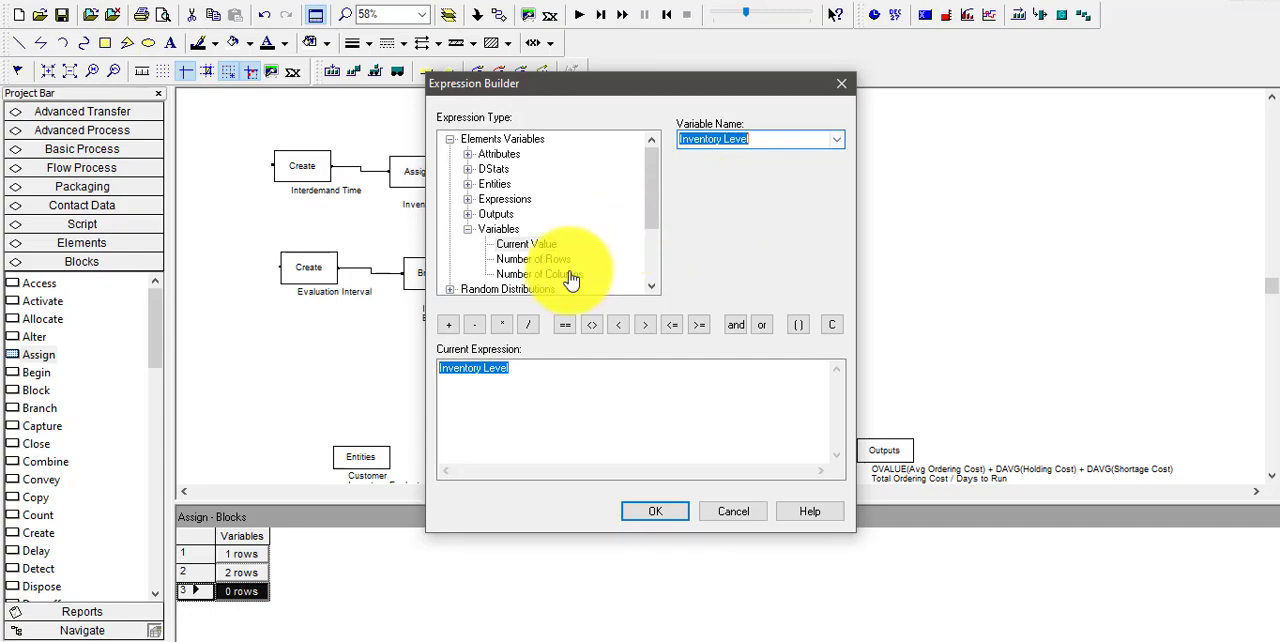
Extend the value expression with + Order Quantity and accept the assignment and the Assign block
{"action": "left_click", "coordinate": [449, 325]}
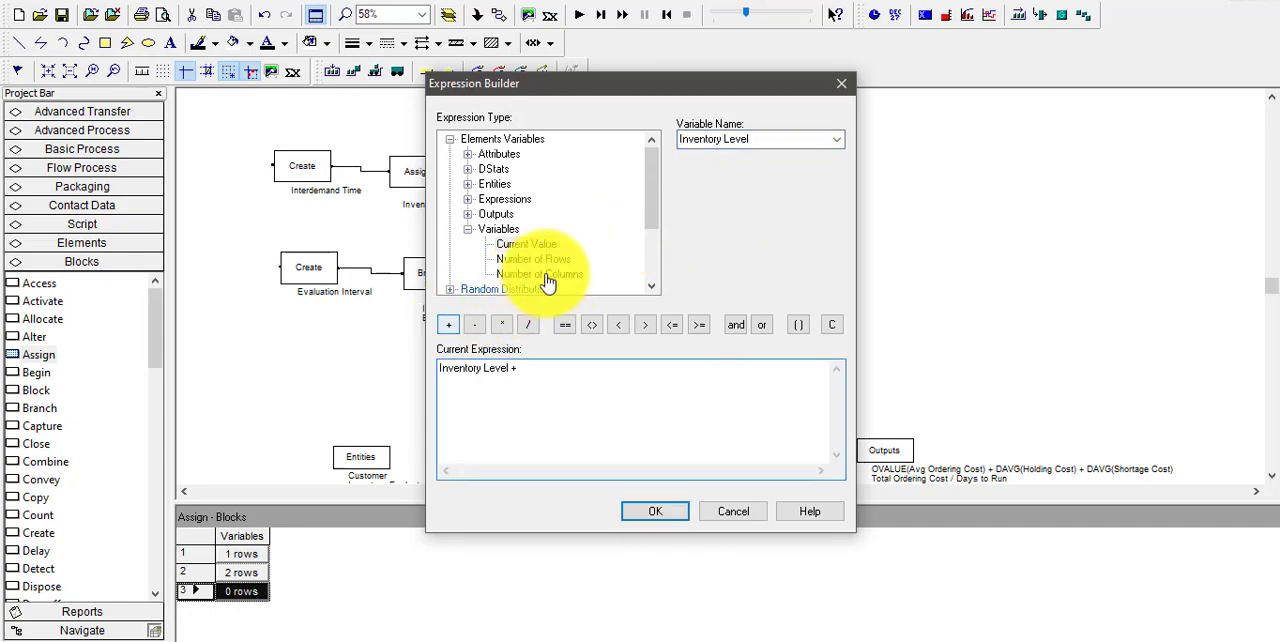
{"action": "left_click", "coordinate": [498, 155]}
{"action": "left_click", "coordinate": [511, 171]}
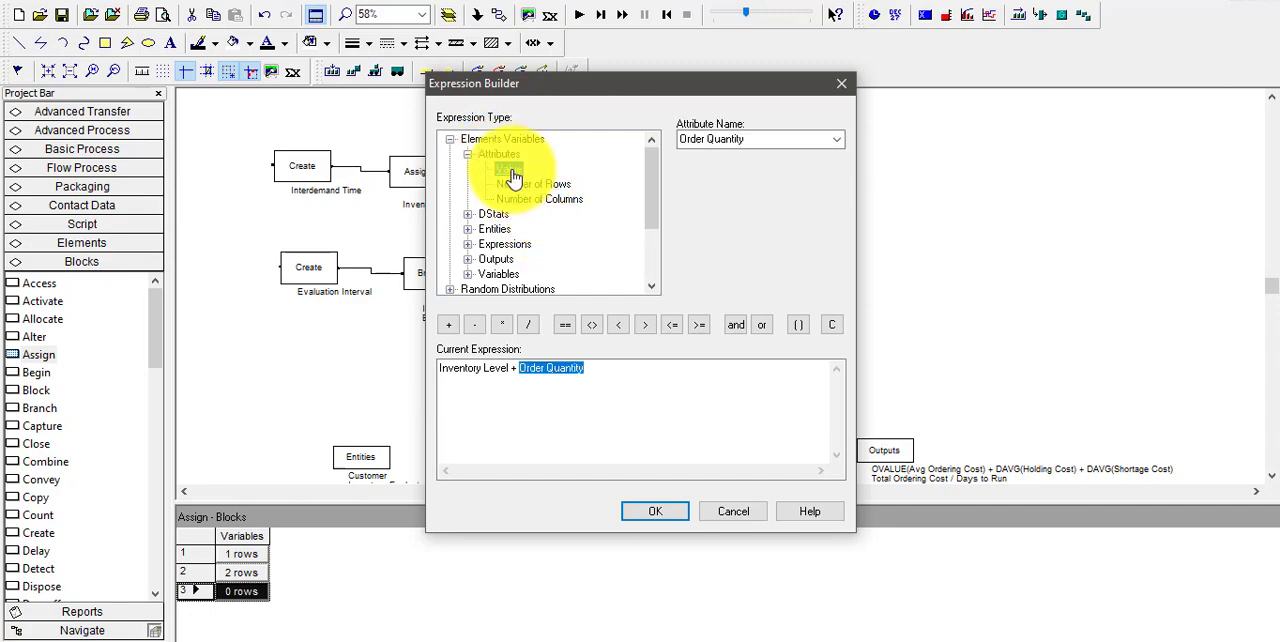
{"action": "left_click", "coordinate": [663, 507]}
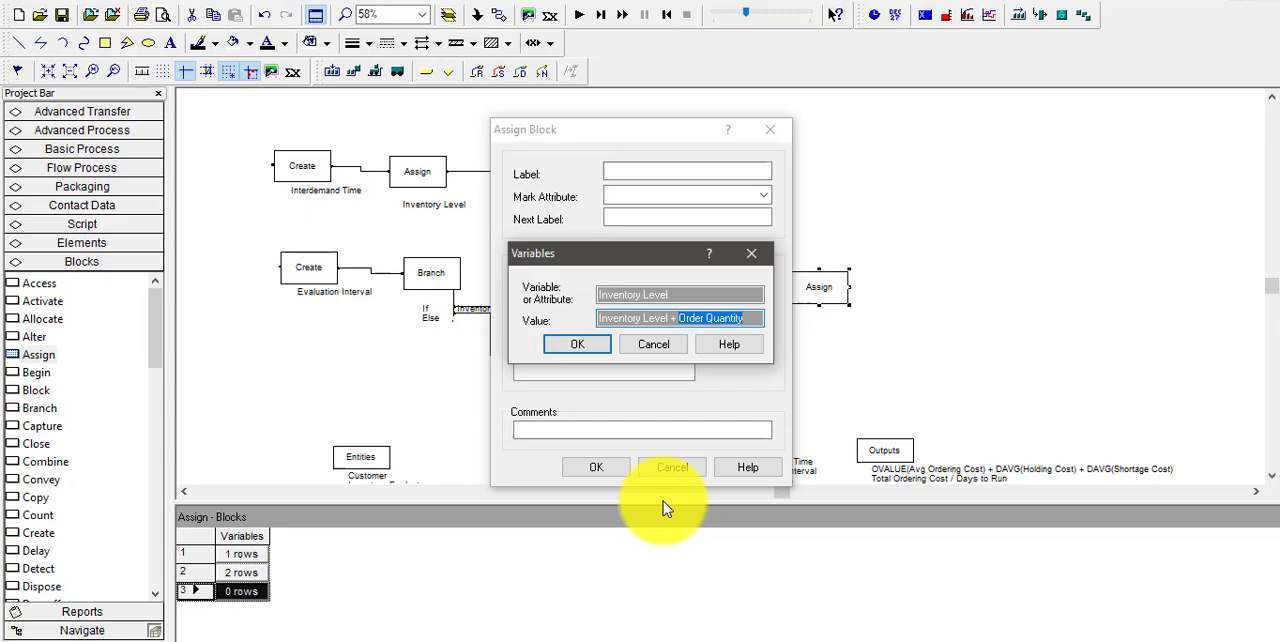
{"action": "left_click", "coordinate": [581, 344]}
{"action": "left_click", "coordinate": [618, 470]}
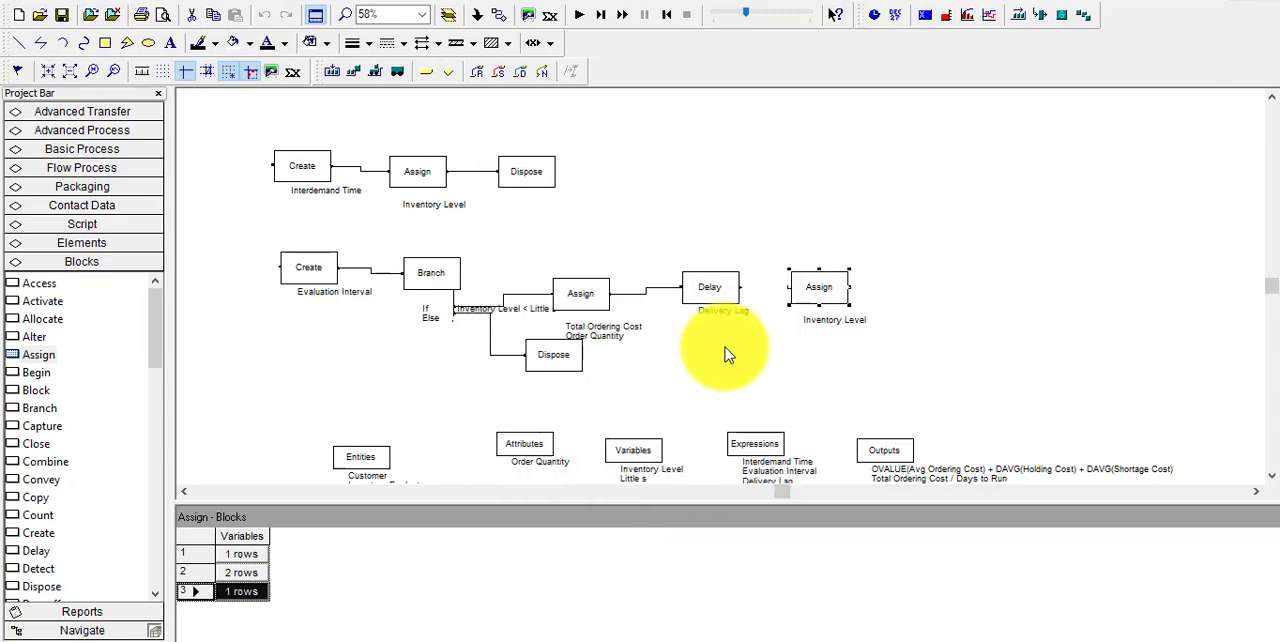
Connect the Delay block's exit to the Inventory Level Assign block that follows it
{"action": "left_click", "coordinate": [499, 16]}
{"action": "left_click", "coordinate": [740, 287]}
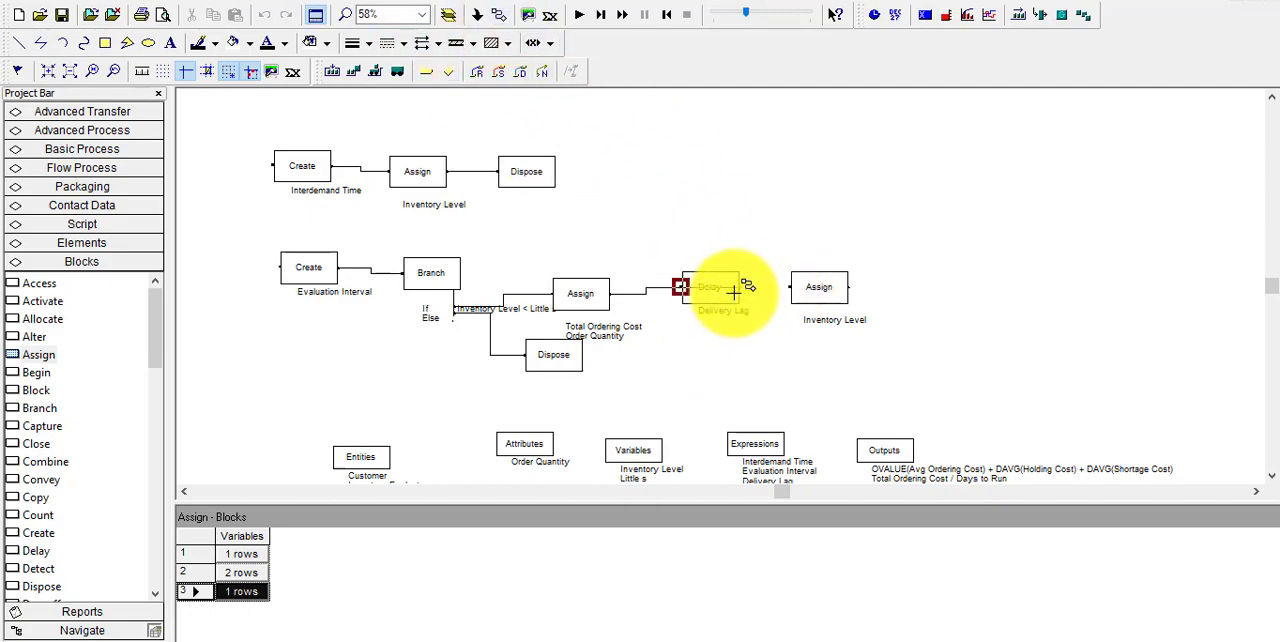
{"action": "left_click", "coordinate": [796, 287]}
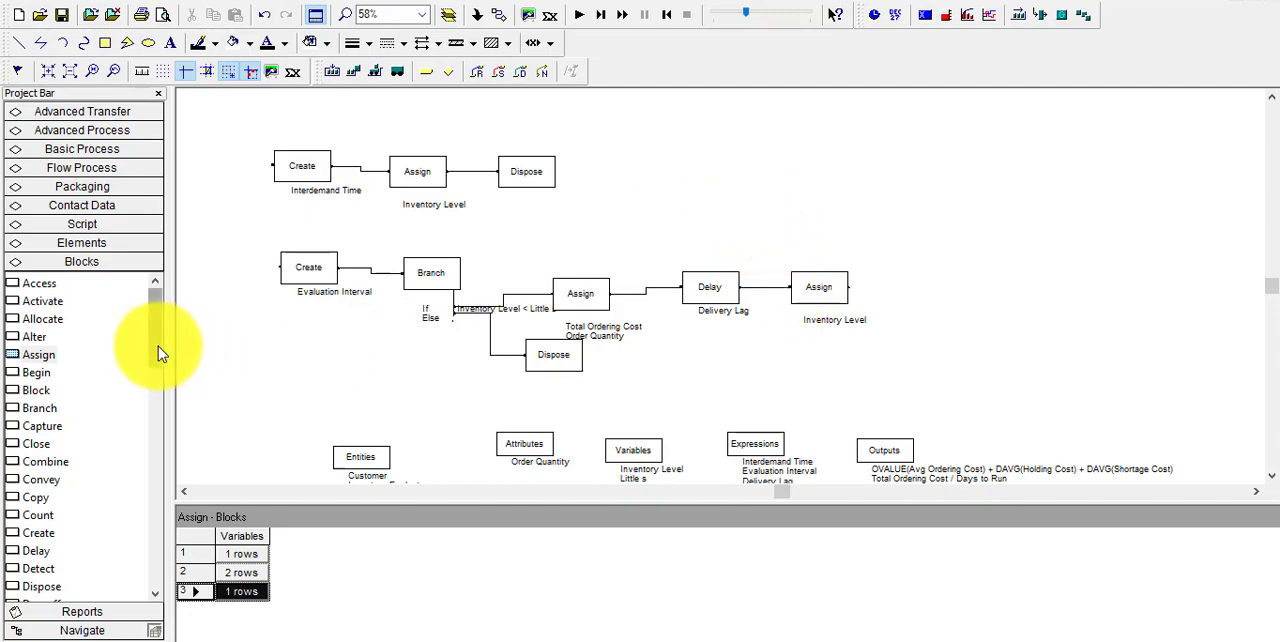
Place a Dispose block at the end of the ordering branch and connect the Inventory Level Assign block to it
{"action": "left_click_drag", "start_coordinate": [158, 346], "coordinate": [142, 328]}
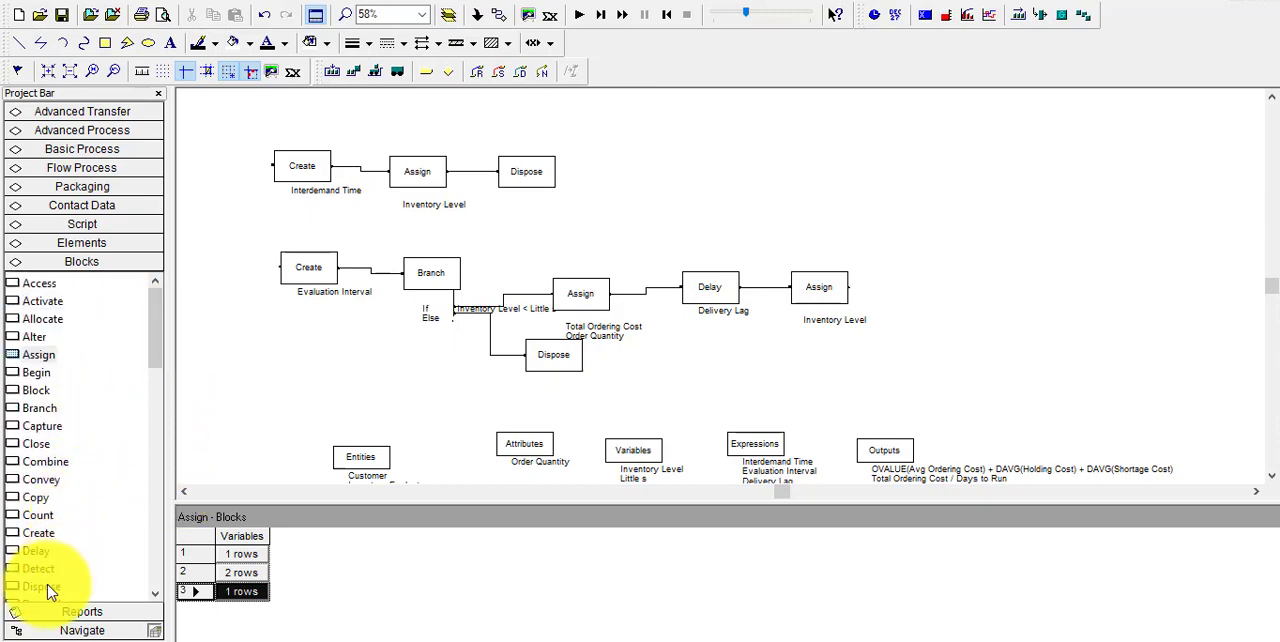
{"action": "left_click_drag", "start_coordinate": [44, 594], "coordinate": [907, 298]}
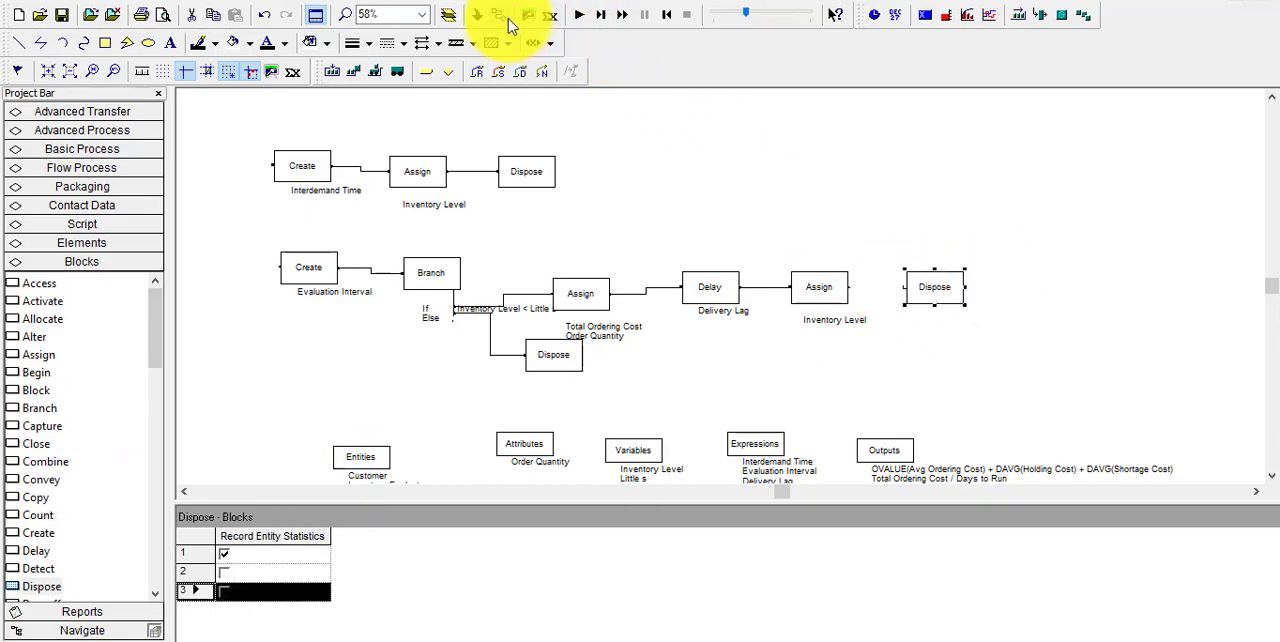
{"action": "left_click", "coordinate": [849, 287]}
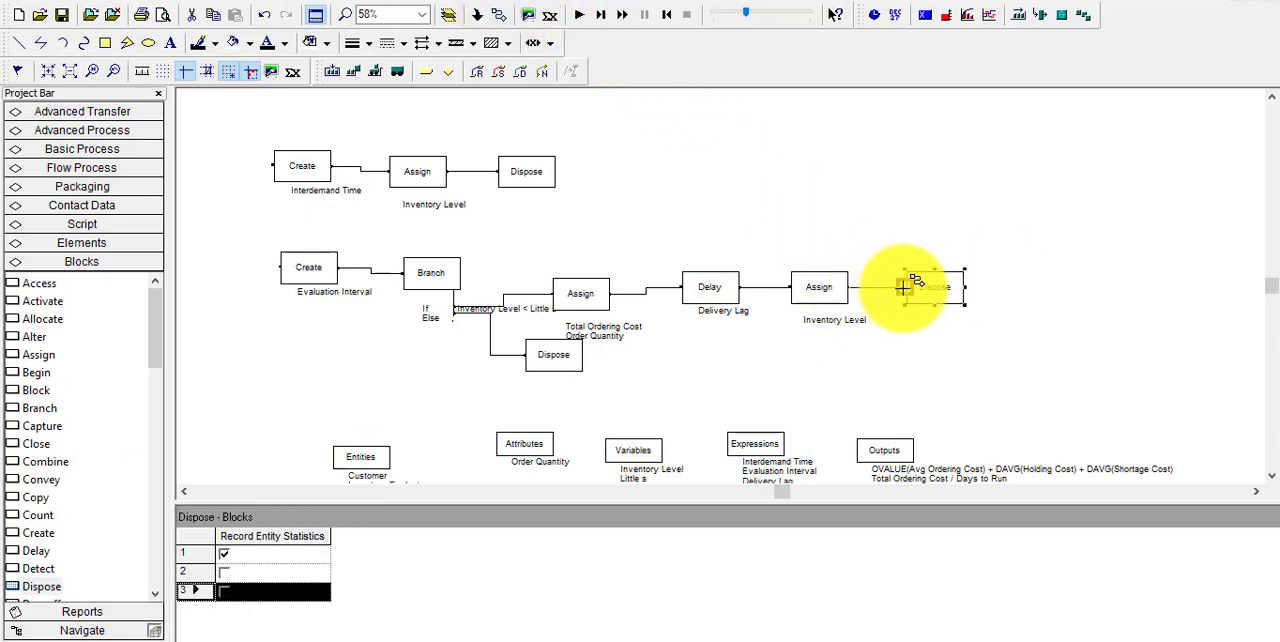
{"action": "left_click", "coordinate": [903, 289]}
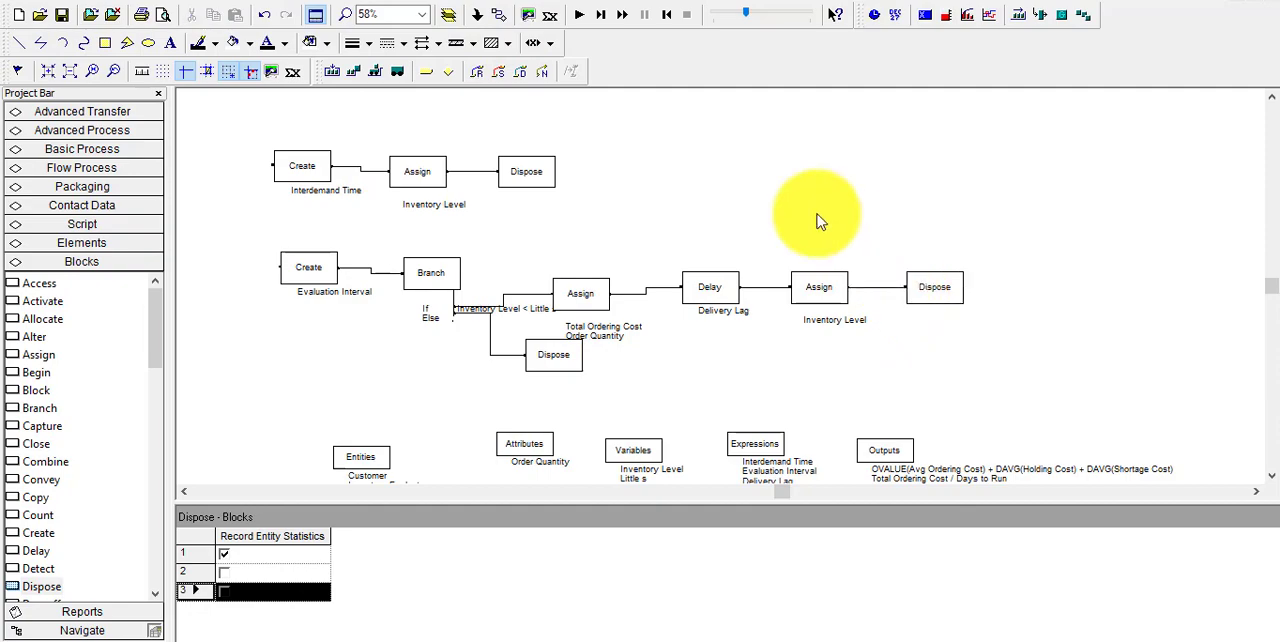
Line up the Assign and Dispose blocks of the customer demand flow with its Create block
{"action": "left_click", "coordinate": [420, 182]}
{"action": "left_click", "coordinate": [523, 175]}
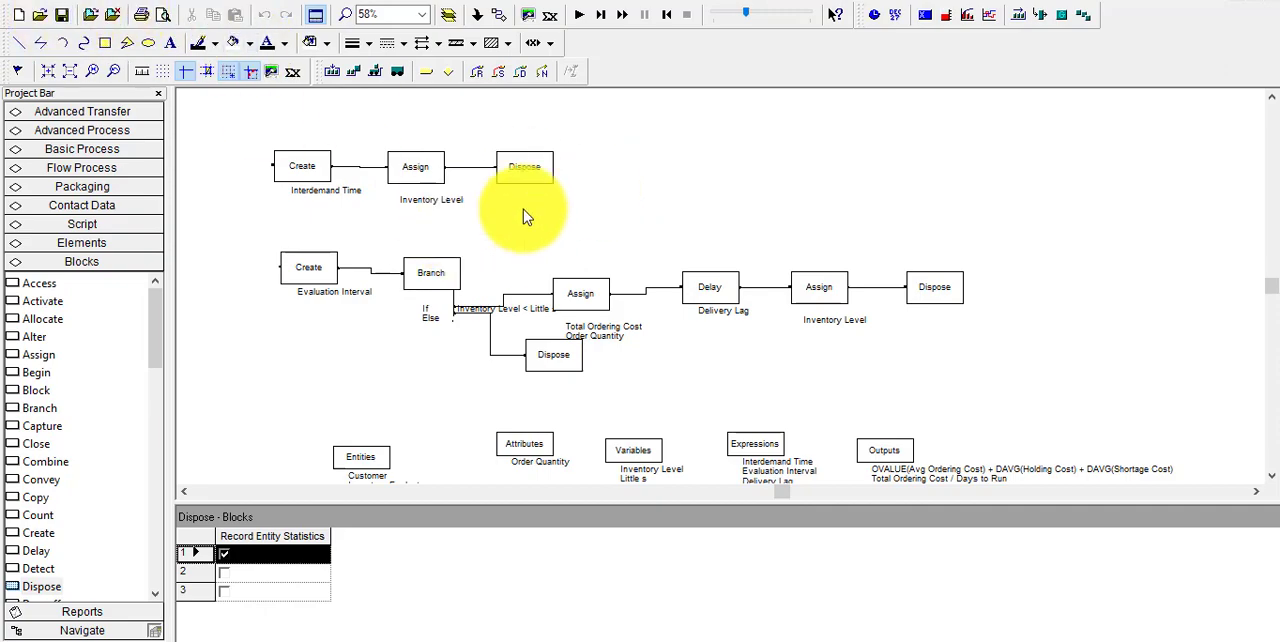
Line up the blocks of the inventory evaluation flow, setting the Else branch's Dispose block beneath the ordering branch's first Assign block
{"action": "left_click", "coordinate": [568, 360]}
{"action": "left_click_drag", "start_coordinate": [568, 360], "coordinate": [596, 368]}
{"action": "left_click", "coordinate": [712, 300]}
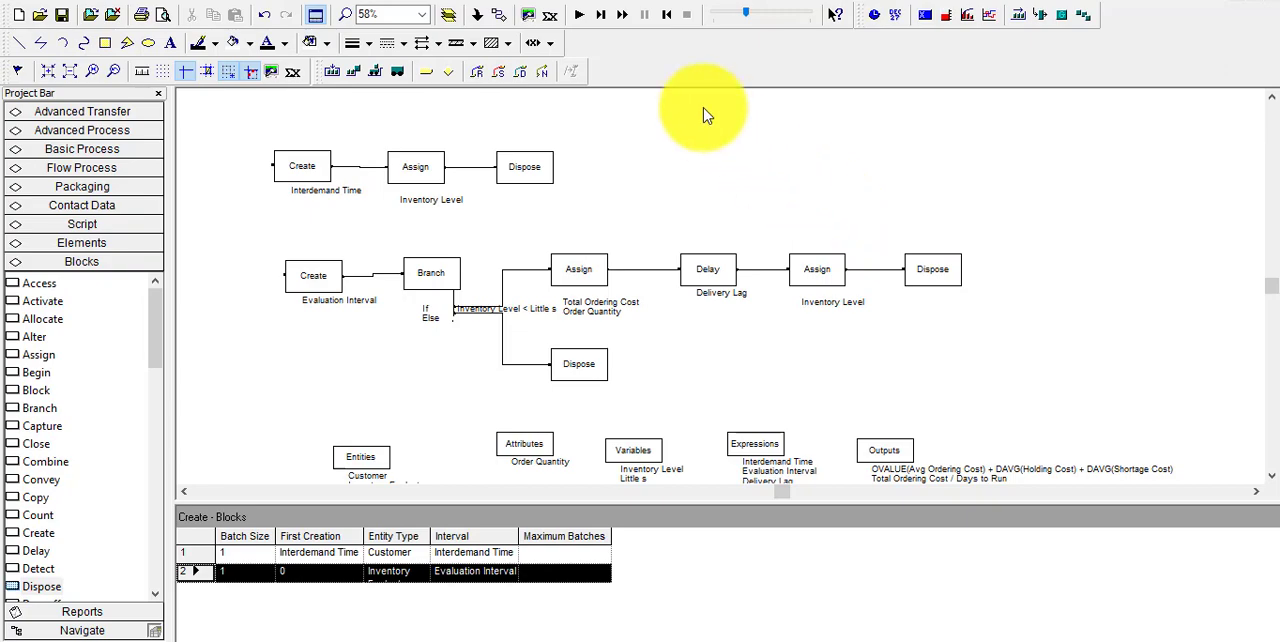
Start a new plot with two data series and name the first one Positive Inventory
{"action": "left_click", "coordinate": [988, 20]}
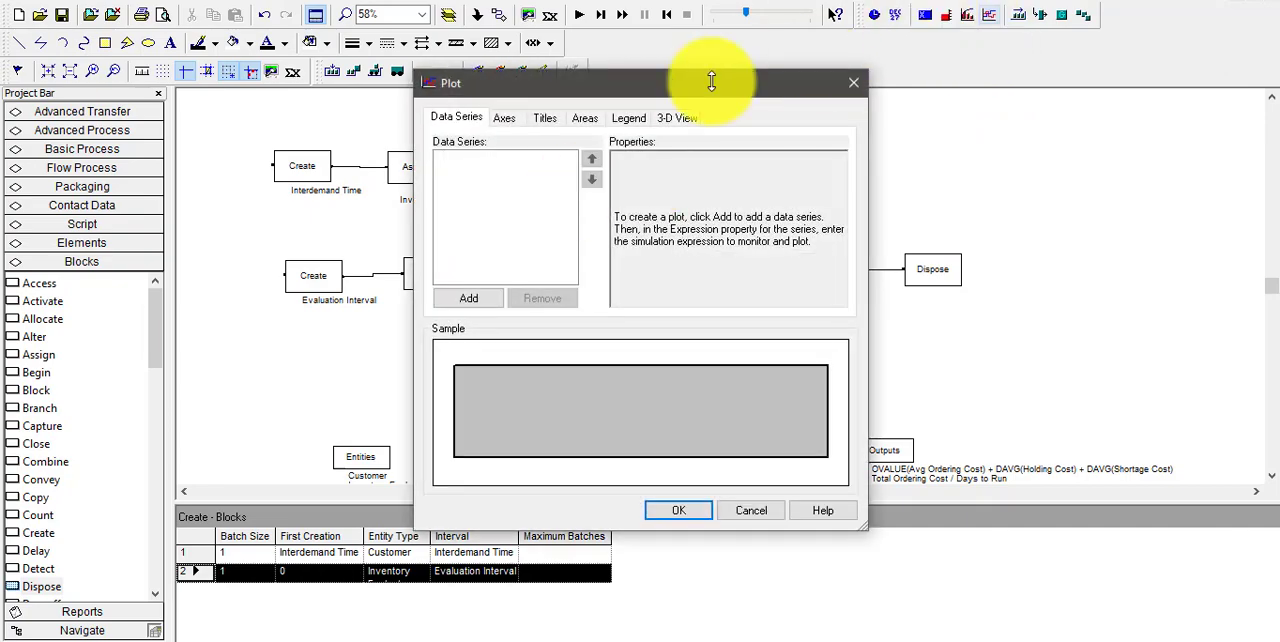
{"action": "left_click", "coordinate": [490, 300]}
{"action": "left_click", "coordinate": [490, 300]}
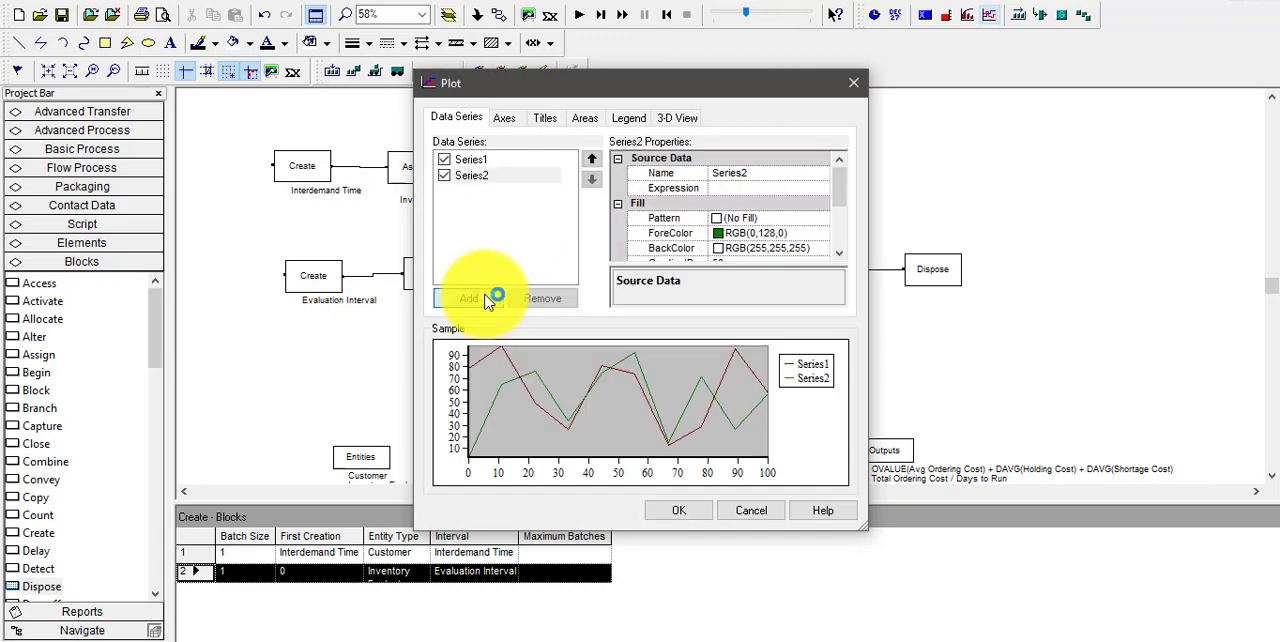
{"action": "left_click", "coordinate": [471, 163]}
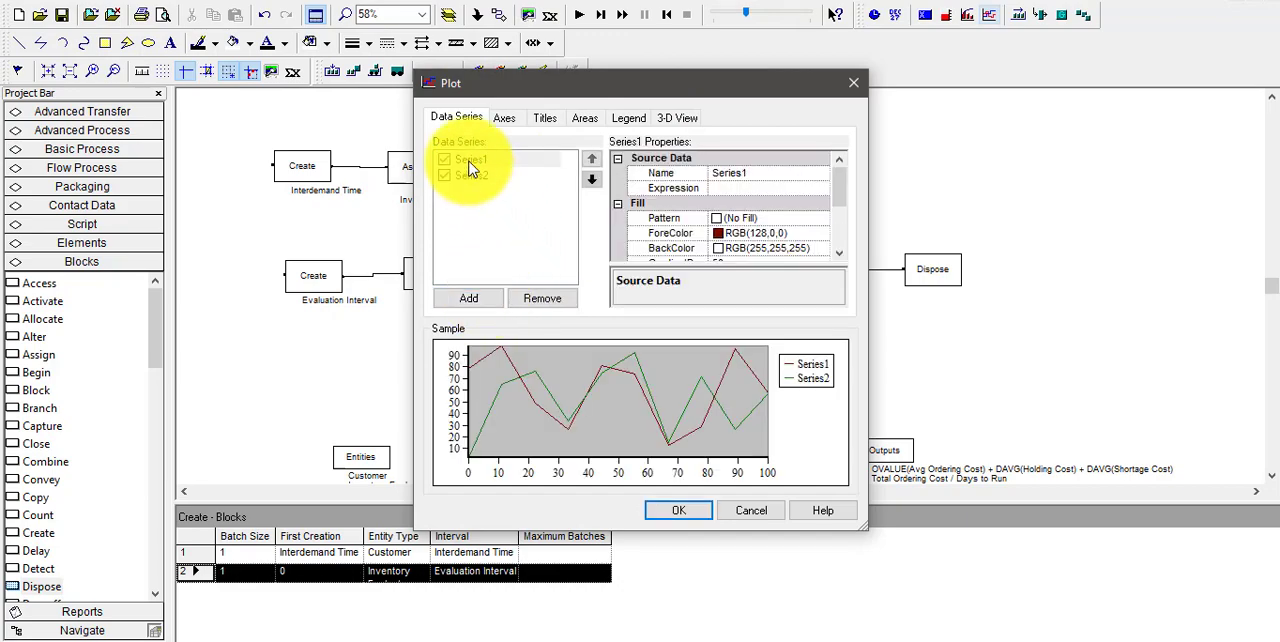
{"action": "left_click", "coordinate": [760, 174]}
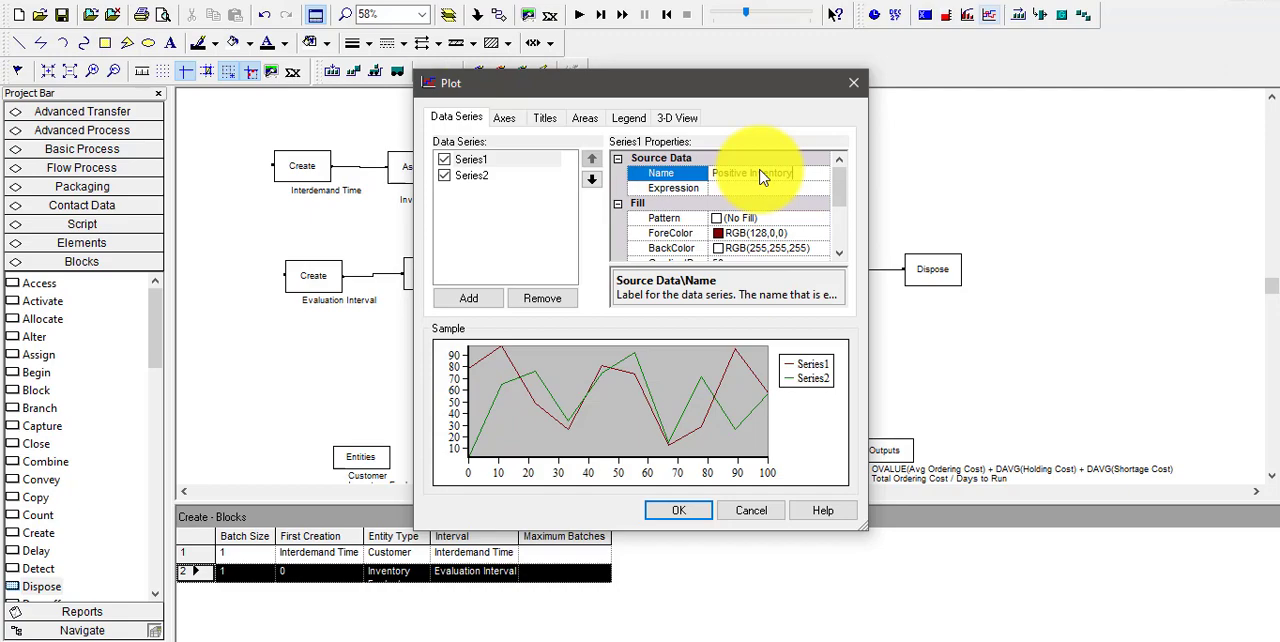
Start building the Positive Inventory expression with the Maximum Value math function and clear its first argument
{"action": "left_click", "coordinate": [765, 191]}
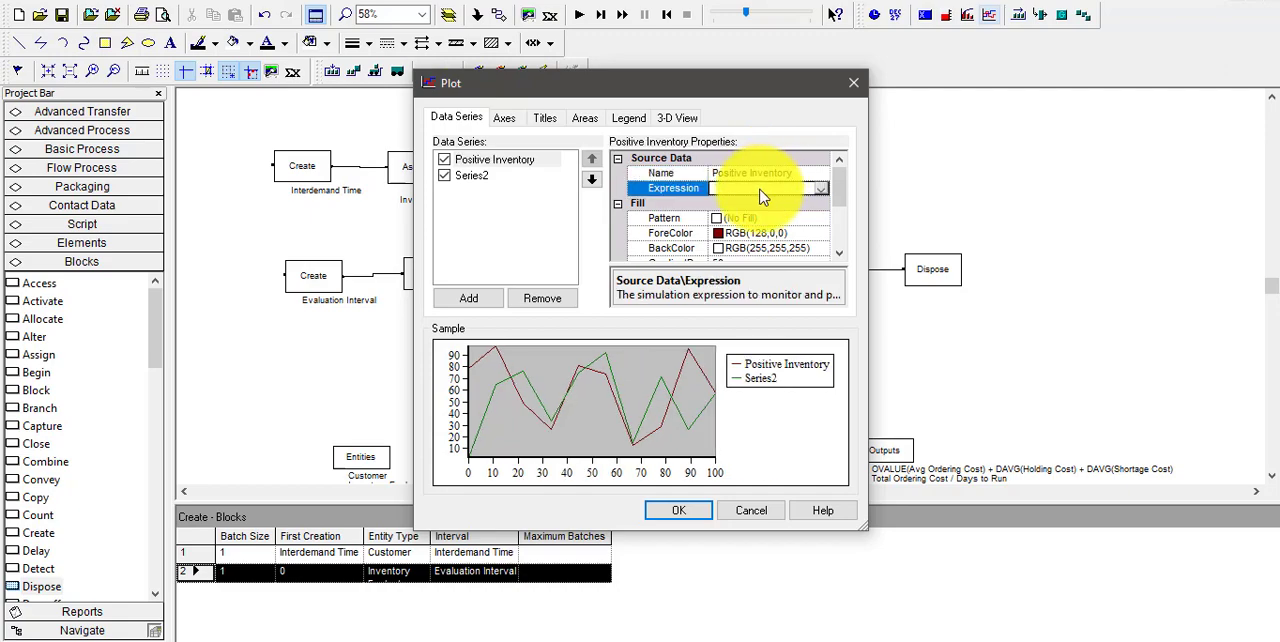
{"action": "left_click", "coordinate": [826, 191]}
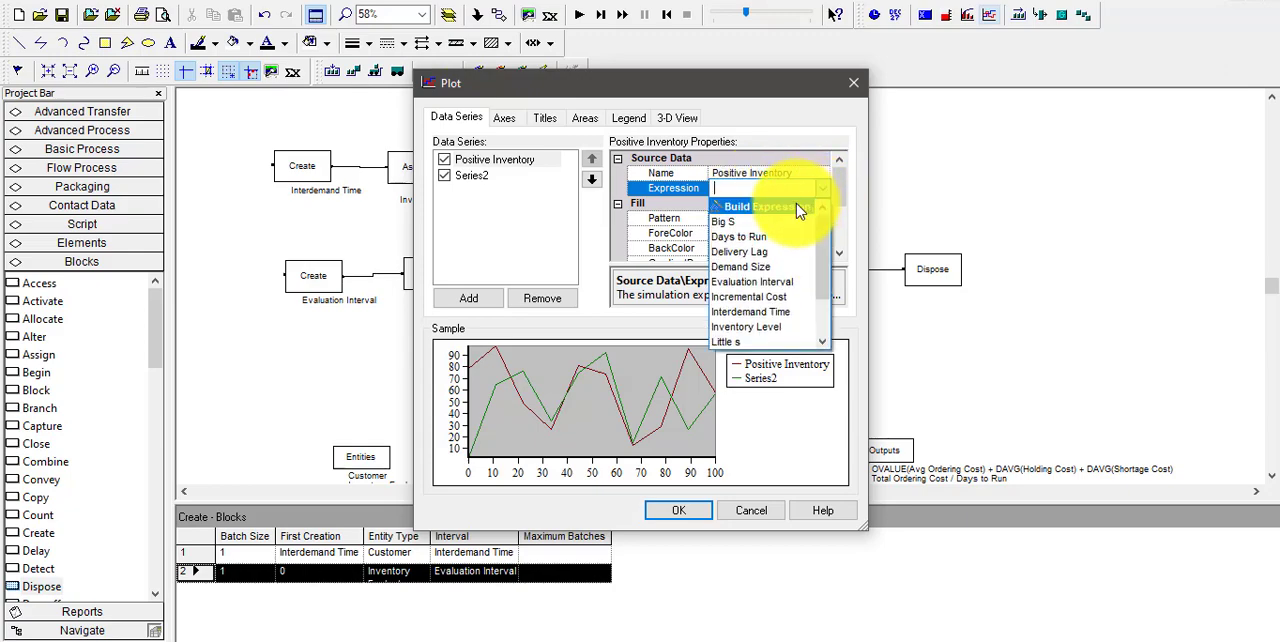
{"action": "left_click", "coordinate": [796, 203]}
{"action": "left_click", "coordinate": [626, 388]}
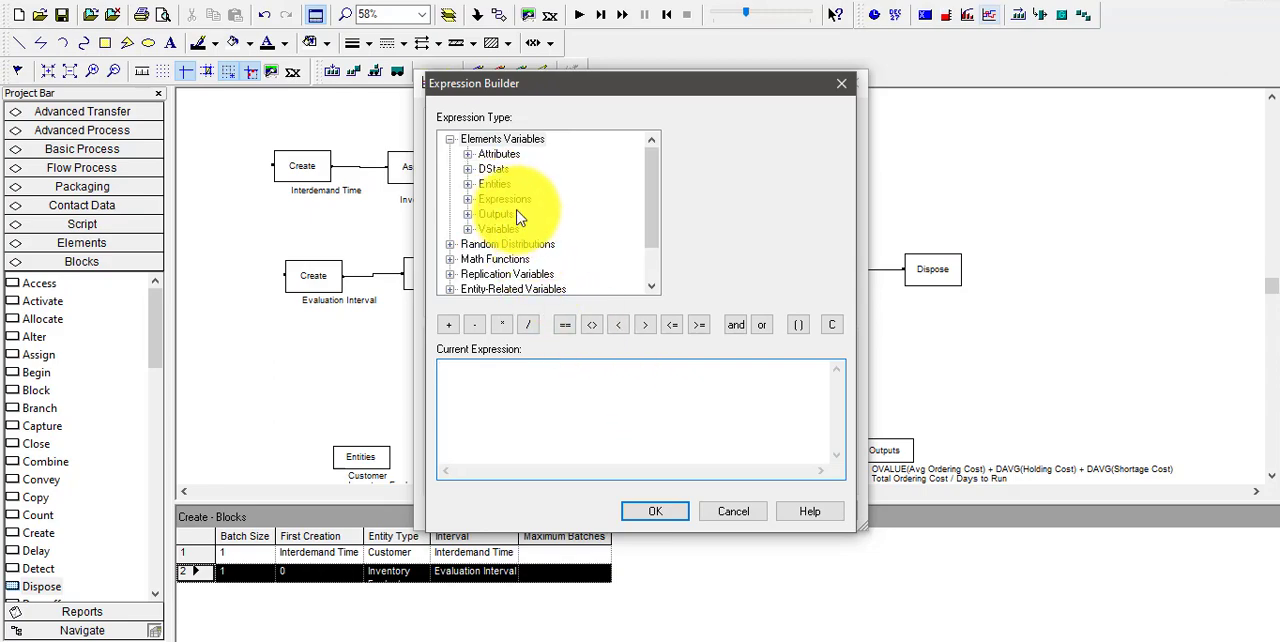
{"action": "double_click", "coordinate": [515, 260]}
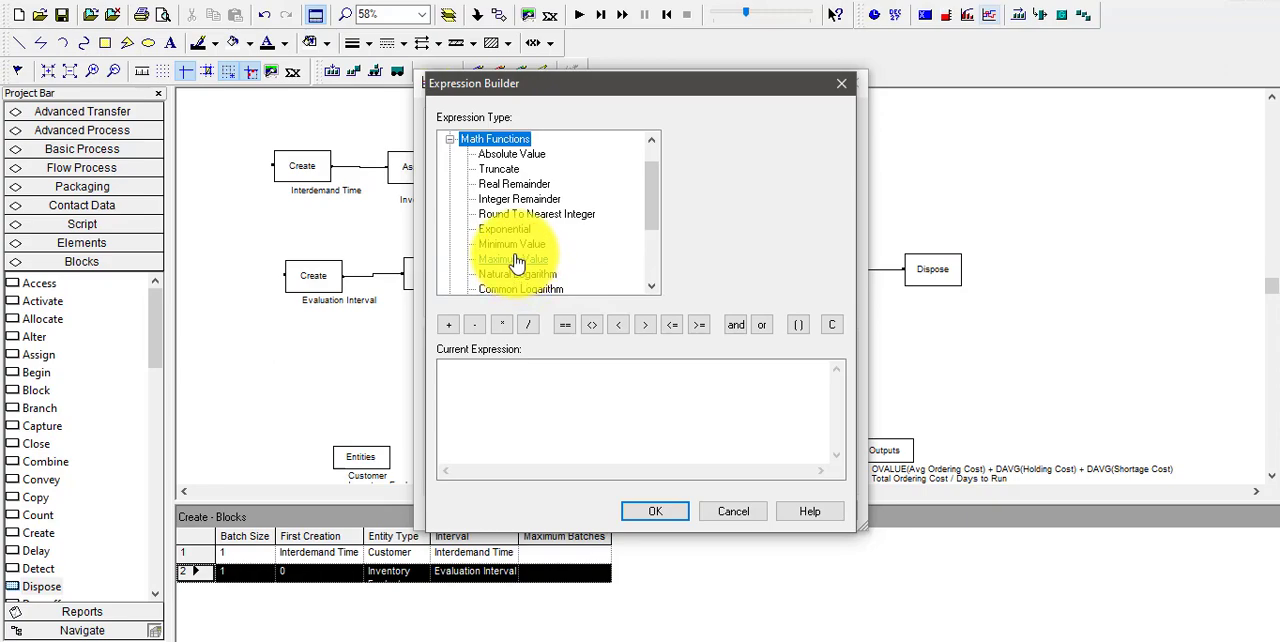
{"action": "left_click", "coordinate": [515, 260]}
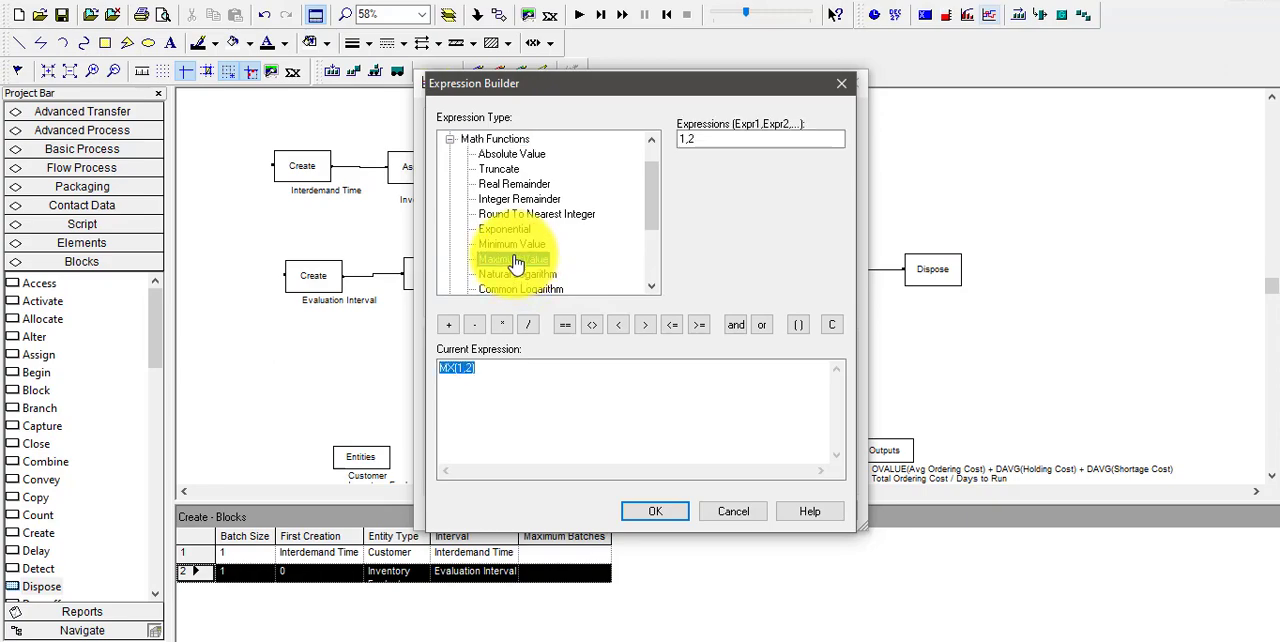
{"action": "left_click", "coordinate": [466, 368]}
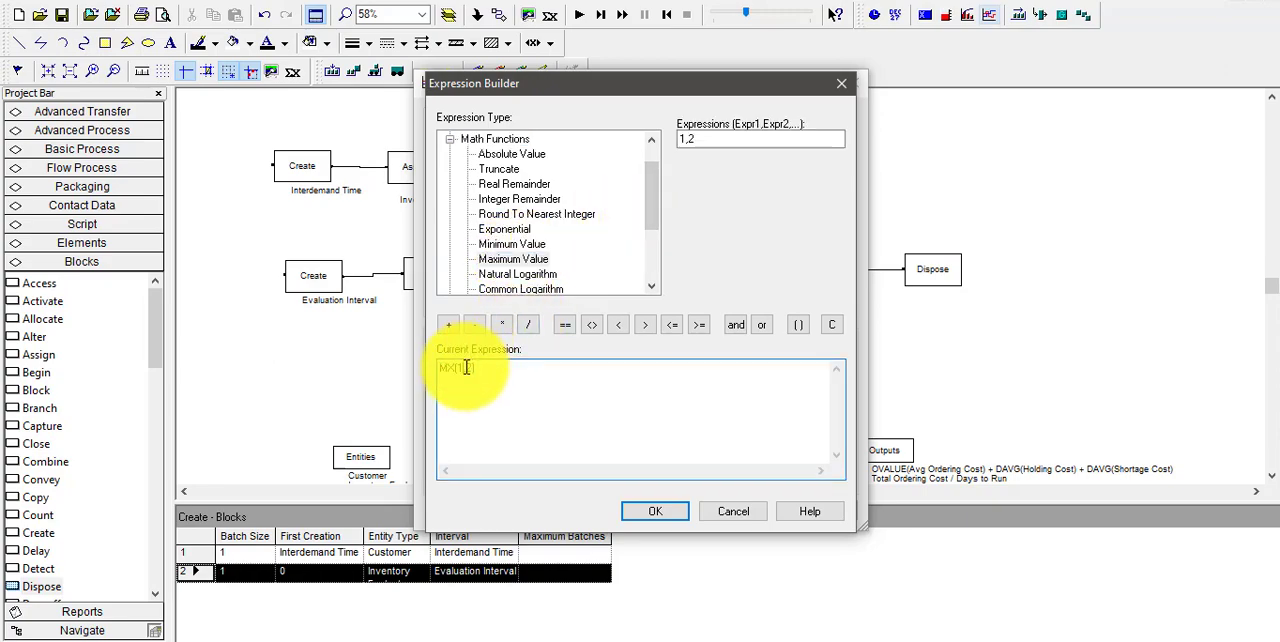
Complete the expression as MX(Inventory Level,0), using the variable's current value, and accept it
{"action": "scroll", "coordinate": [651, 198], "scroll_direction": "up", "scroll_amount": 1}
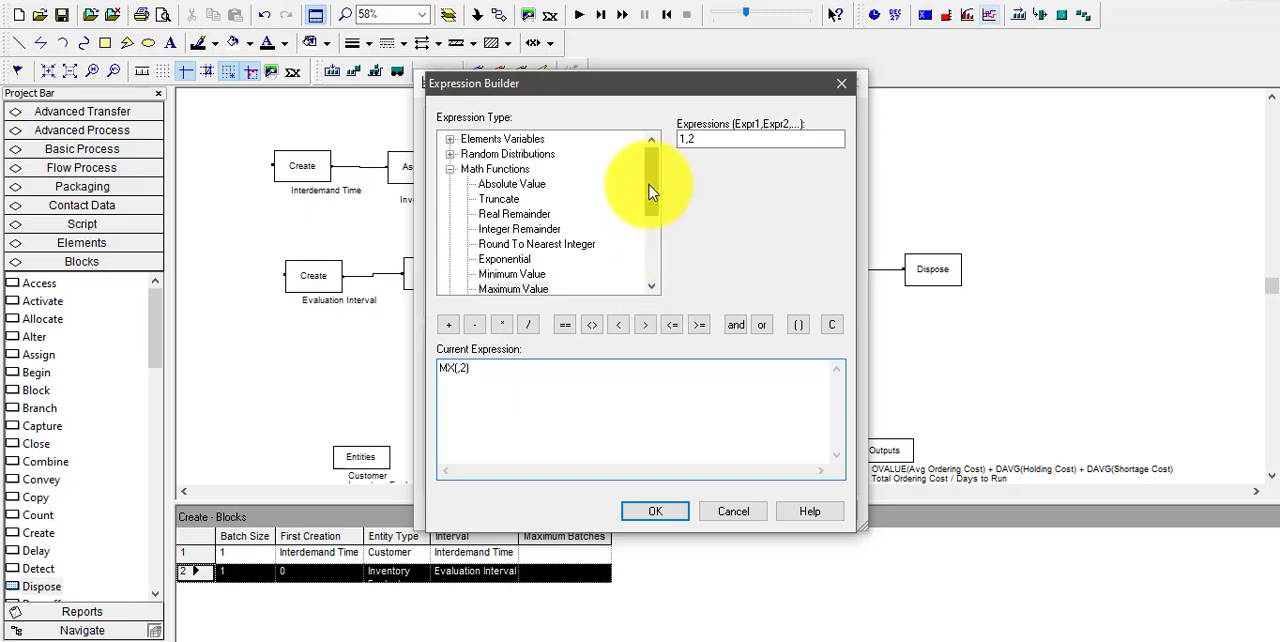
{"action": "double_click", "coordinate": [495, 155]}
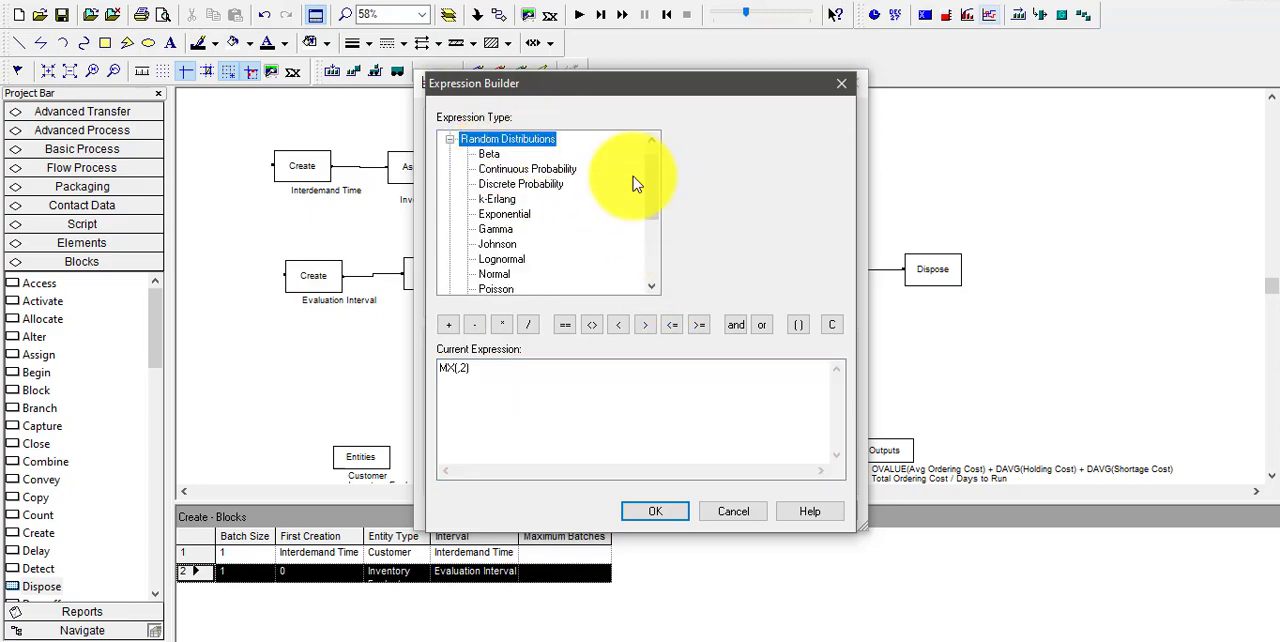
{"action": "scroll", "coordinate": [647, 201], "scroll_direction": "up", "scroll_amount": 1}
{"action": "double_click", "coordinate": [505, 140]}
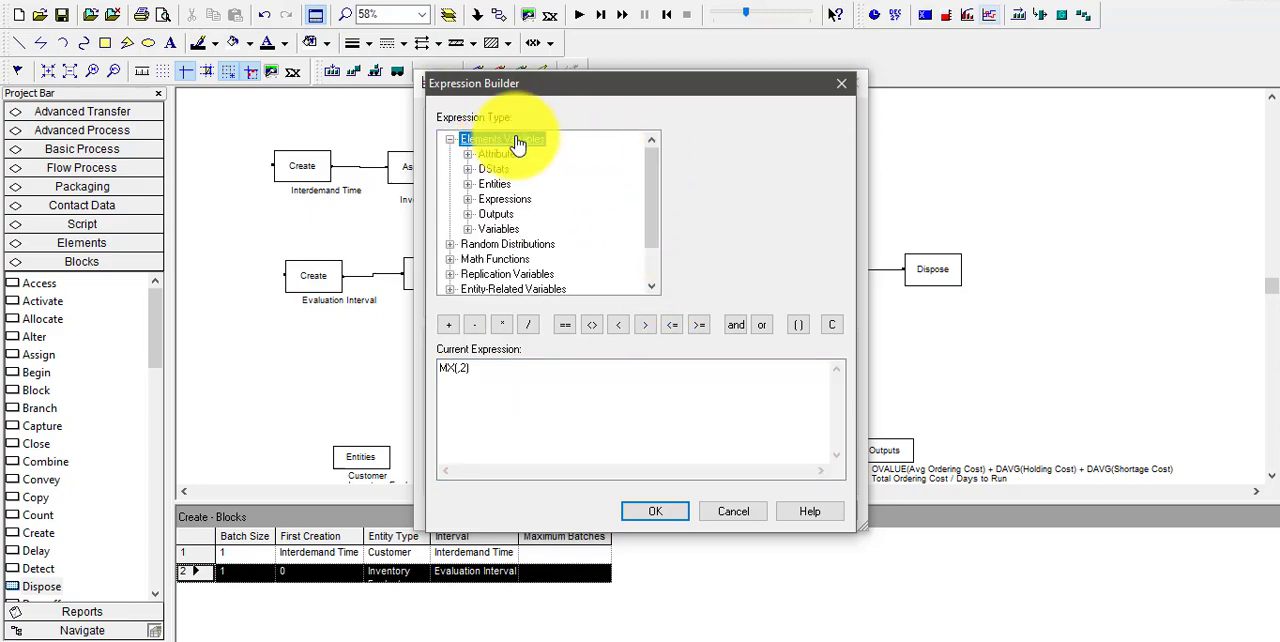
{"action": "double_click", "coordinate": [499, 229]}
{"action": "left_click", "coordinate": [524, 245]}
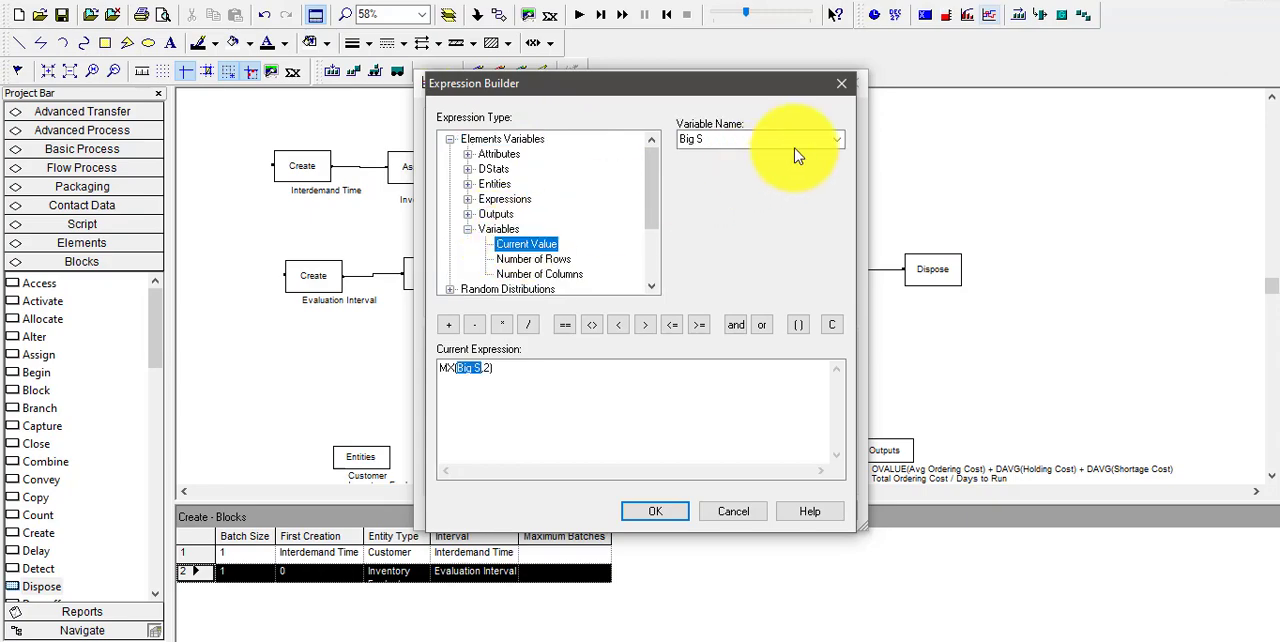
{"action": "left_click", "coordinate": [836, 140]}
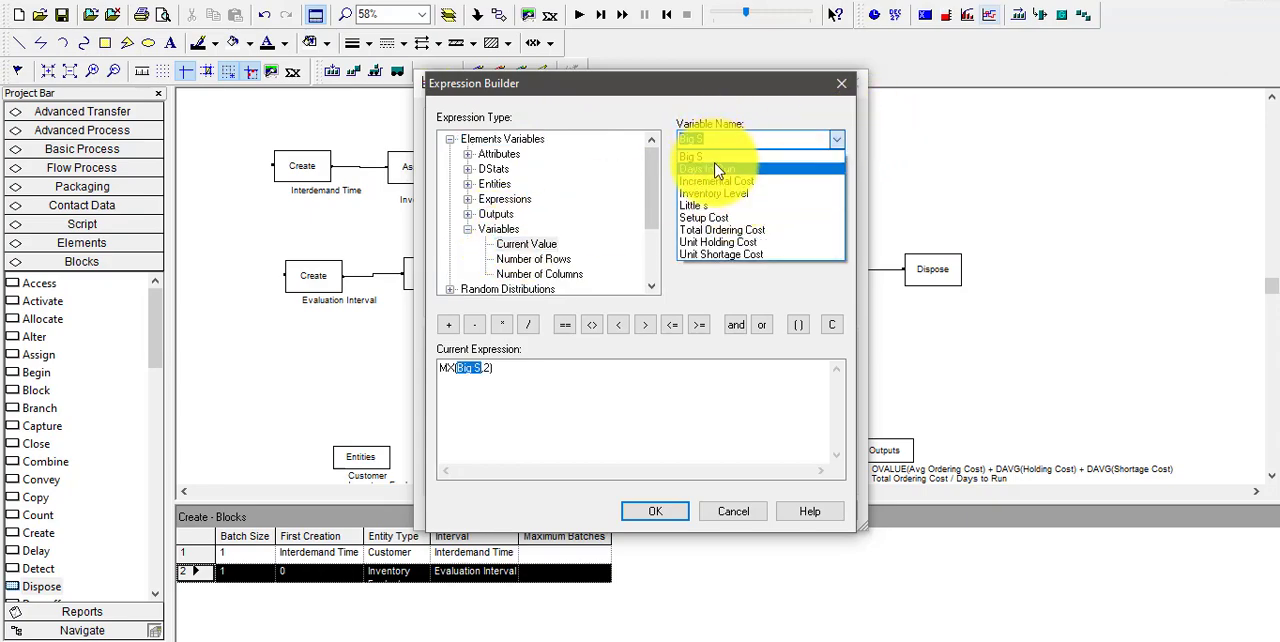
{"action": "left_click", "coordinate": [714, 193]}
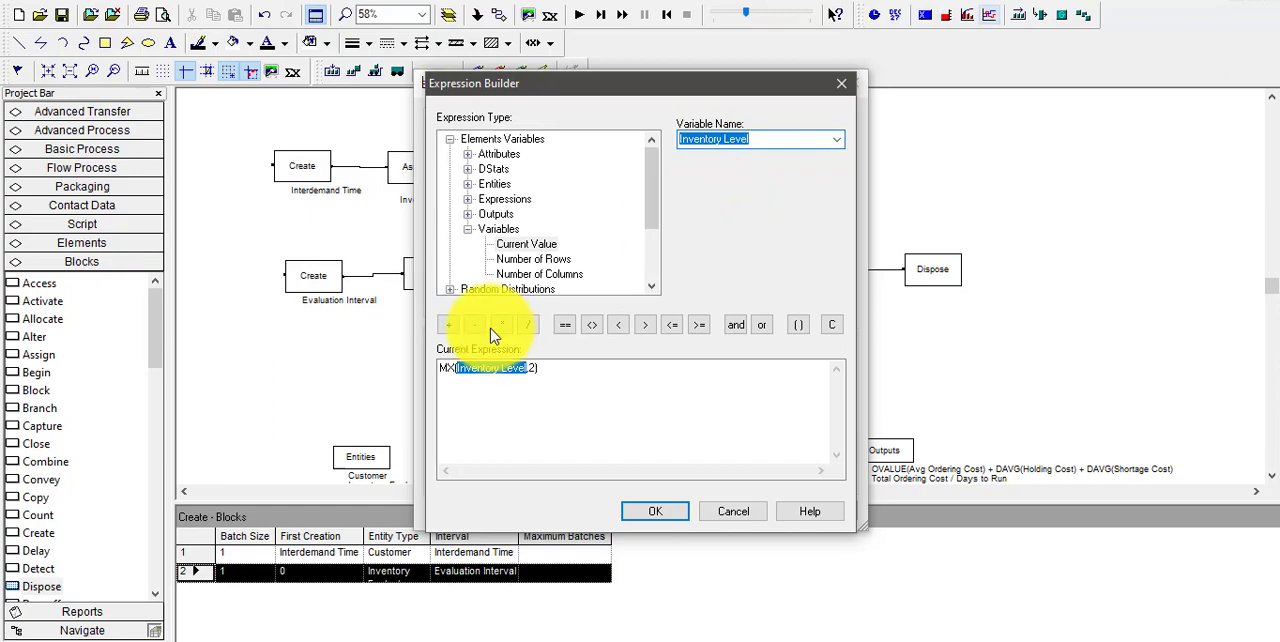
{"action": "left_click", "coordinate": [535, 368]}
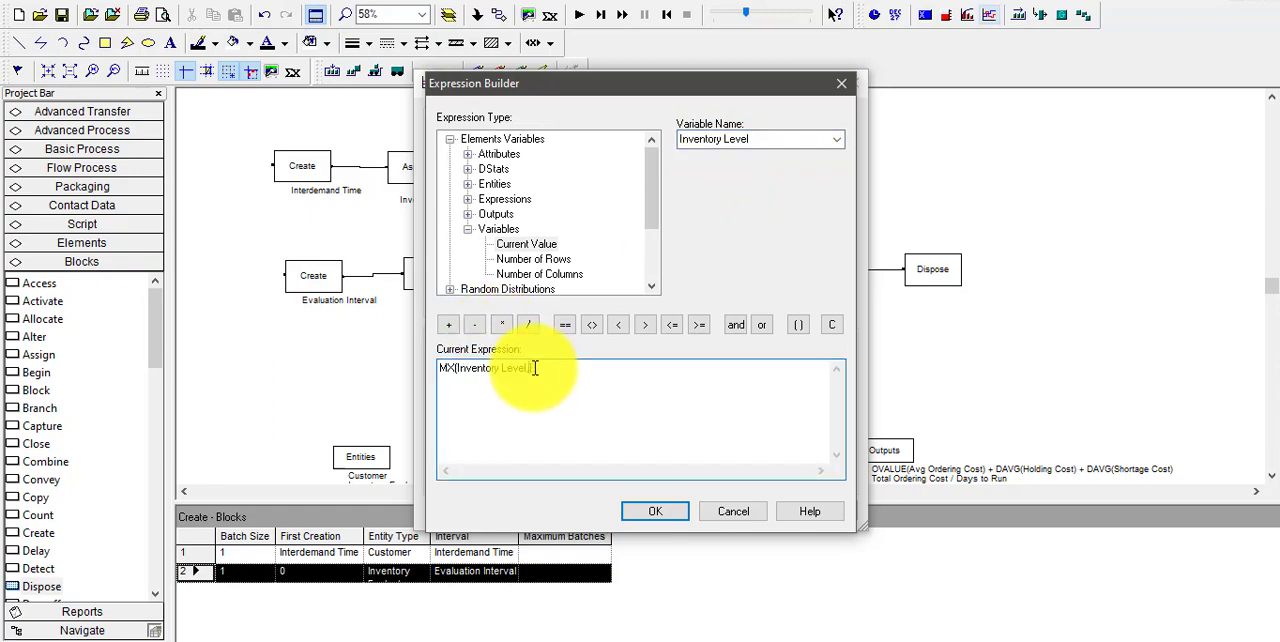
{"action": "left_click", "coordinate": [660, 512]}
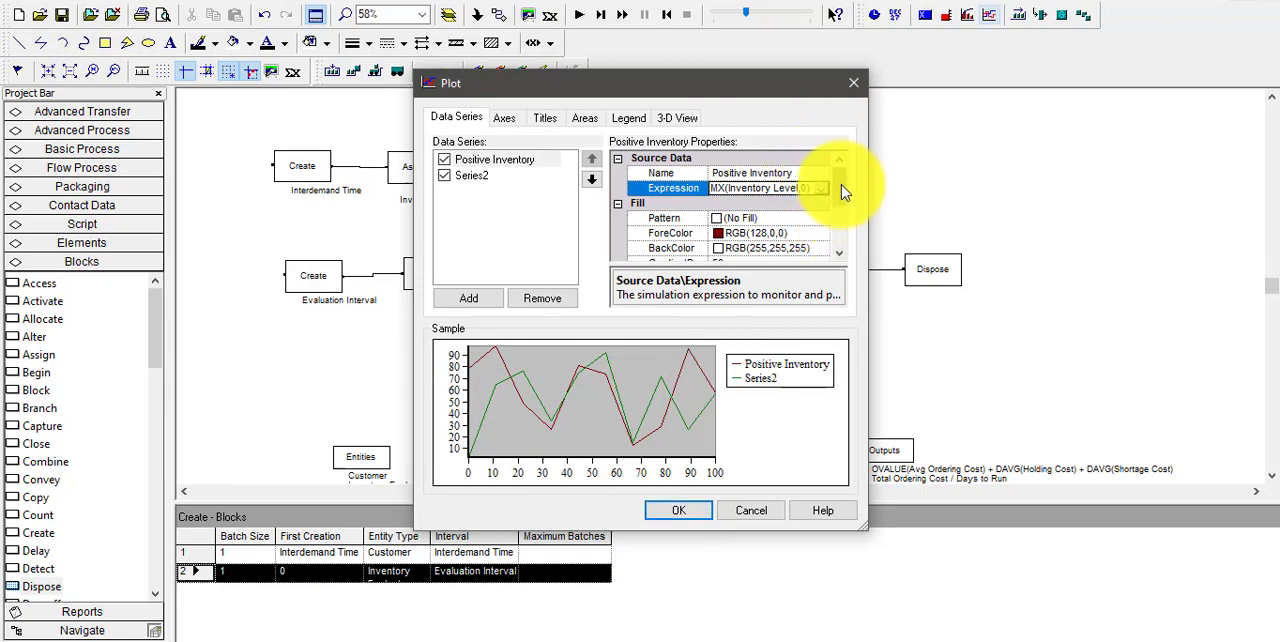
Set the Positive Inventory series' line color to black
{"action": "scroll", "coordinate": [831, 259], "scroll_direction": "down", "scroll_amount": 3}
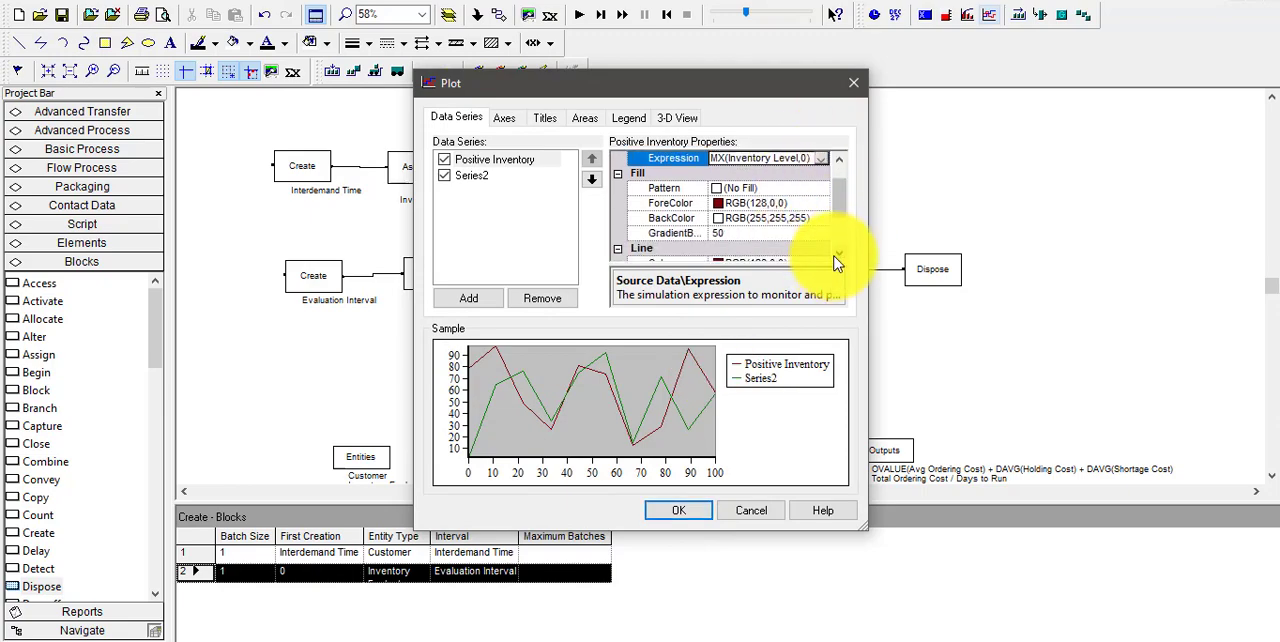
{"action": "left_click", "coordinate": [720, 190]}
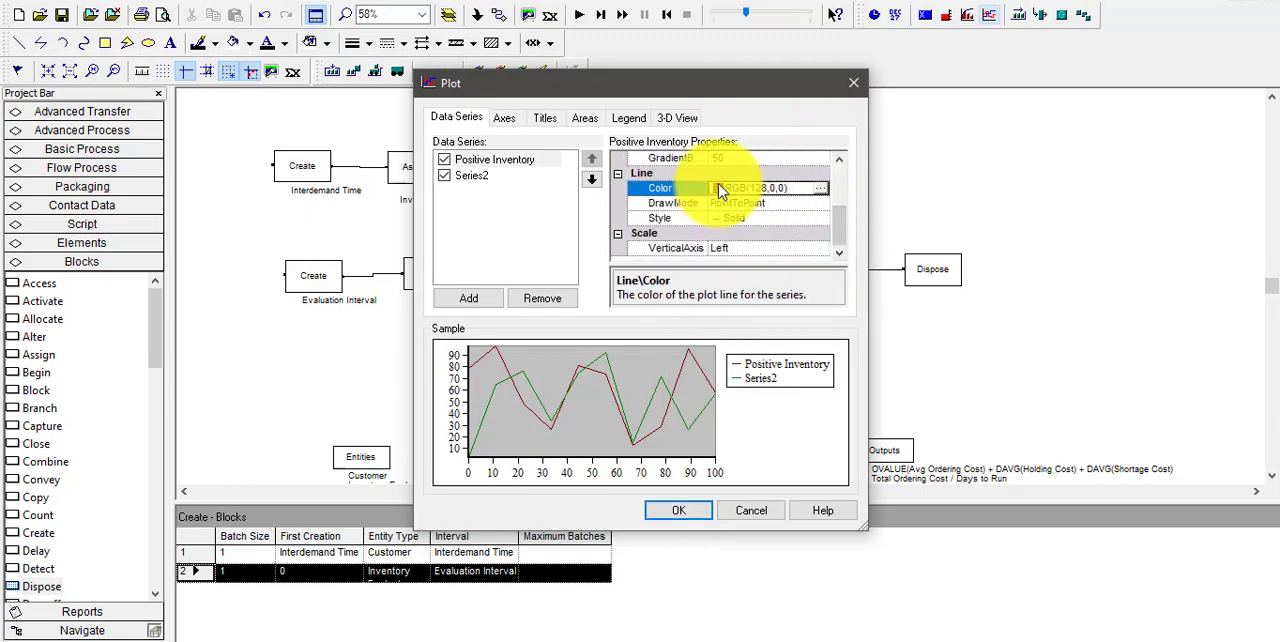
{"action": "left_click", "coordinate": [820, 188]}
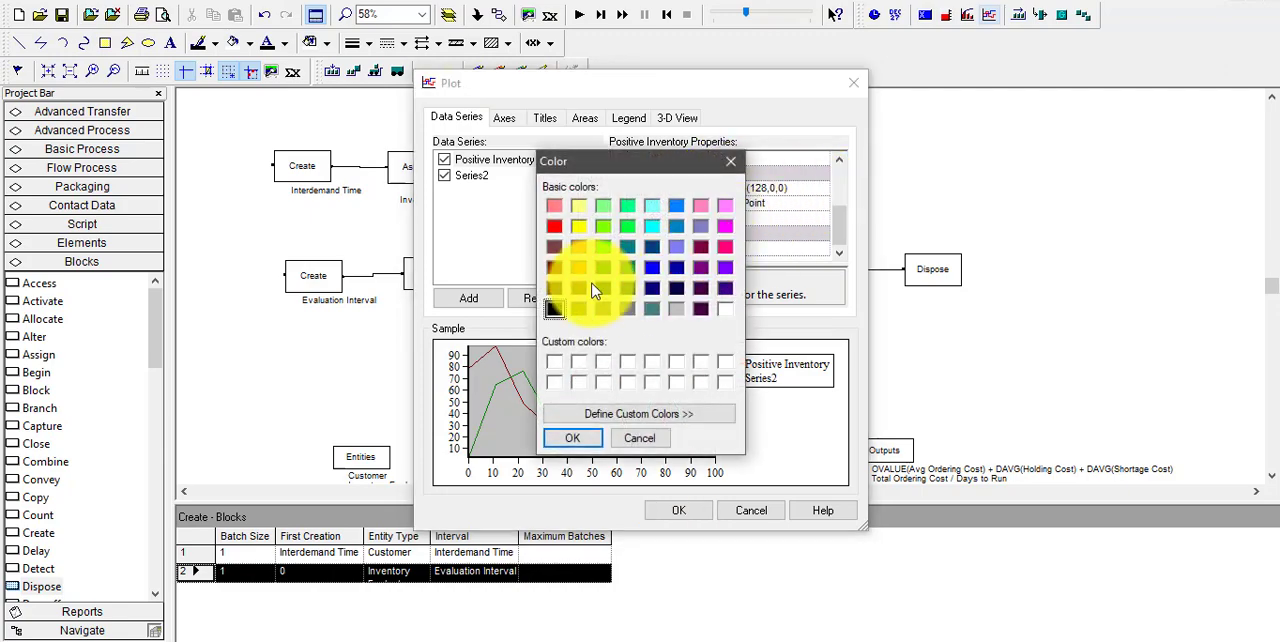
{"action": "left_click", "coordinate": [555, 312]}
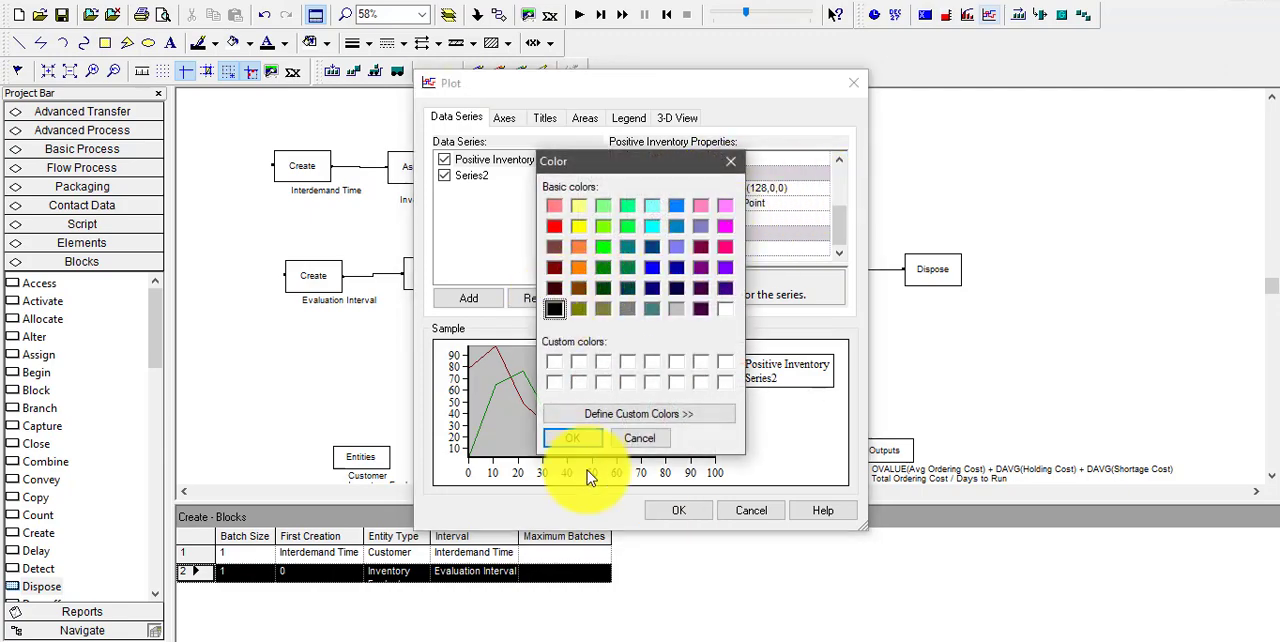
{"action": "left_click", "coordinate": [572, 438]}
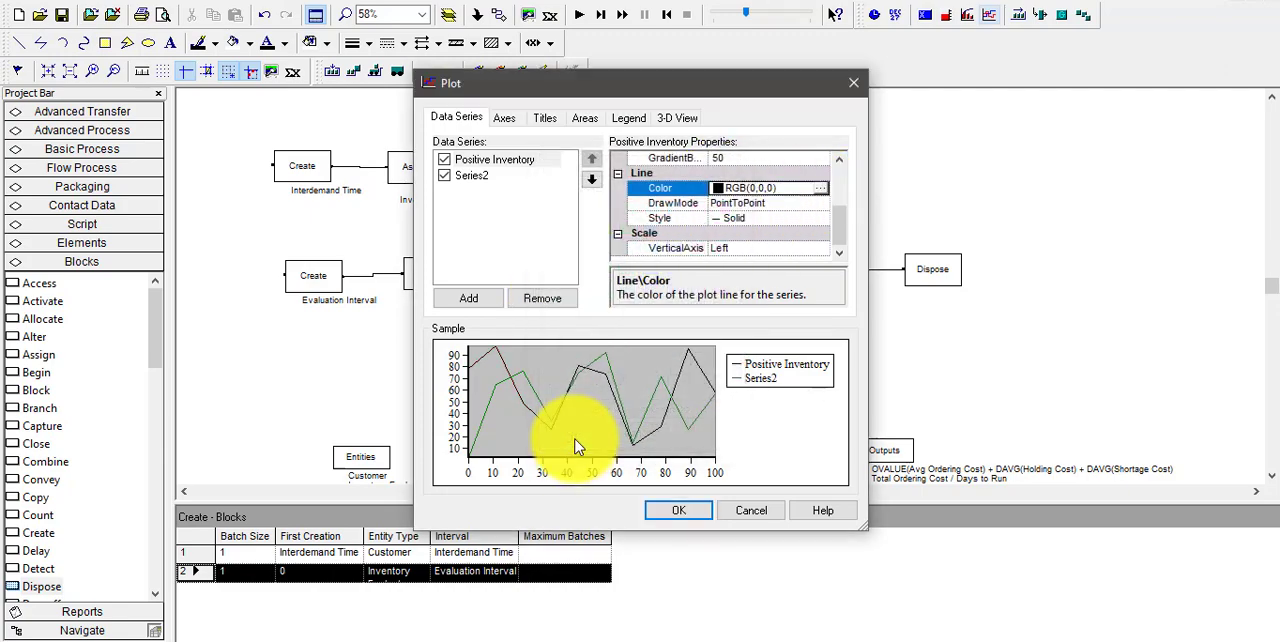
Set the Positive Inventory series' line draw mode to Stairs
{"action": "left_click", "coordinate": [759, 206]}
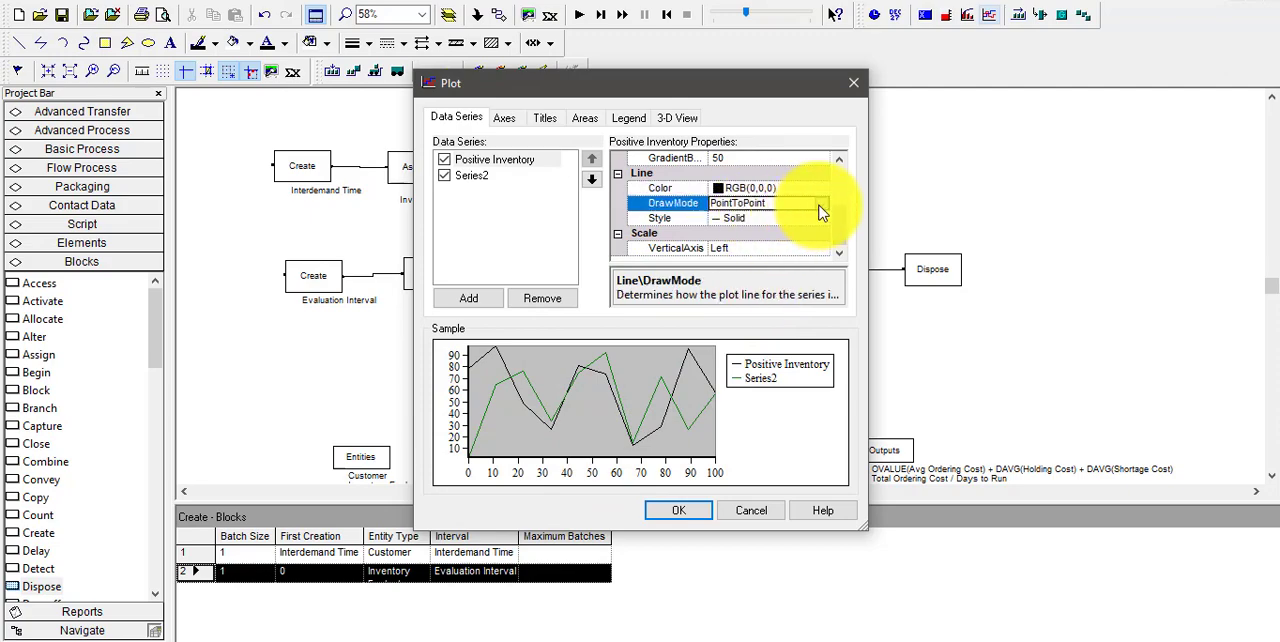
{"action": "left_click", "coordinate": [820, 203]}
{"action": "left_click", "coordinate": [768, 244]}
{"action": "left_click", "coordinate": [534, 247]}
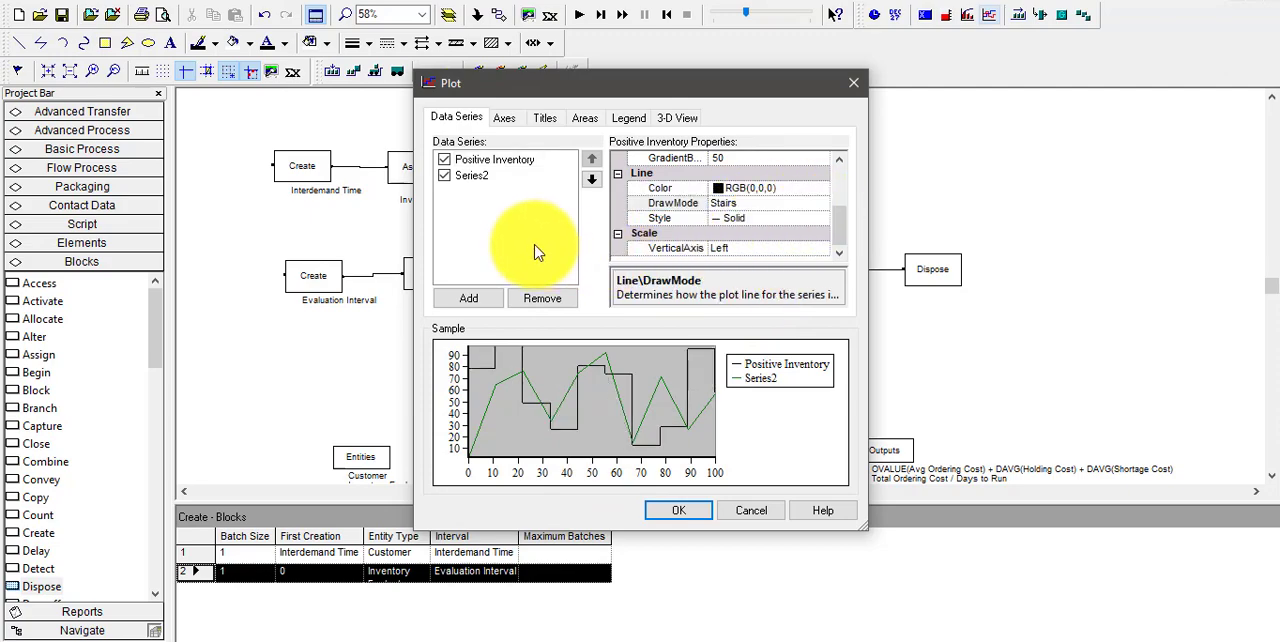
Rename the second data series as Negative Inventory
{"action": "left_click", "coordinate": [478, 177]}
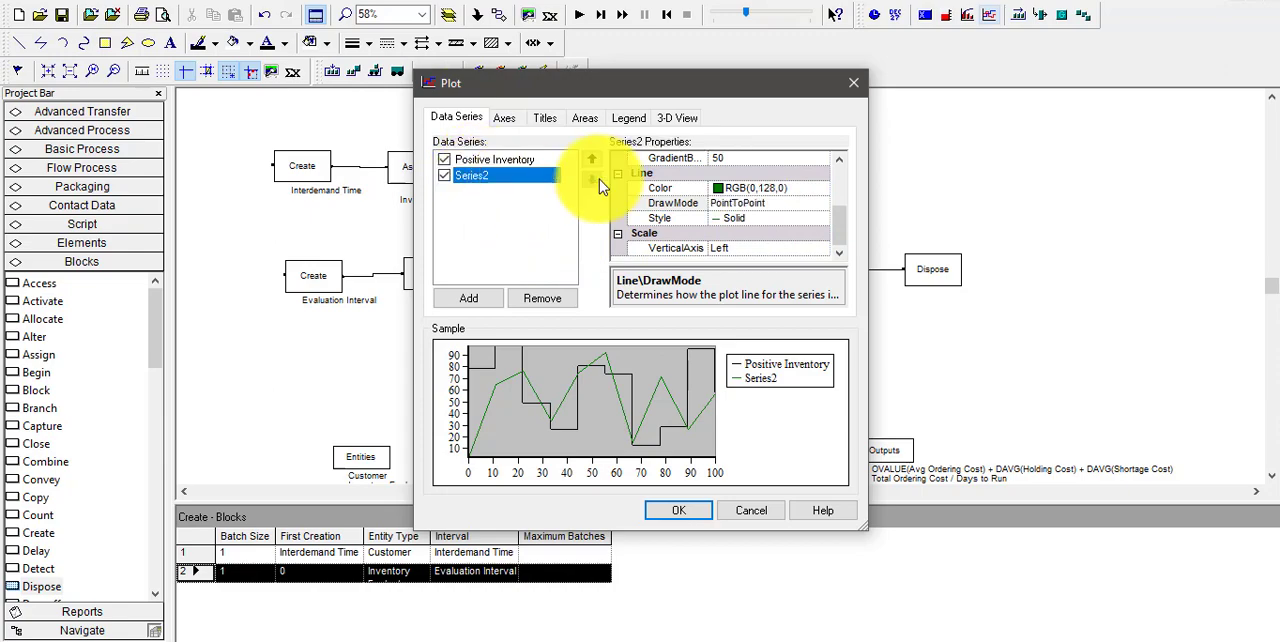
{"action": "left_click", "coordinate": [775, 176]}
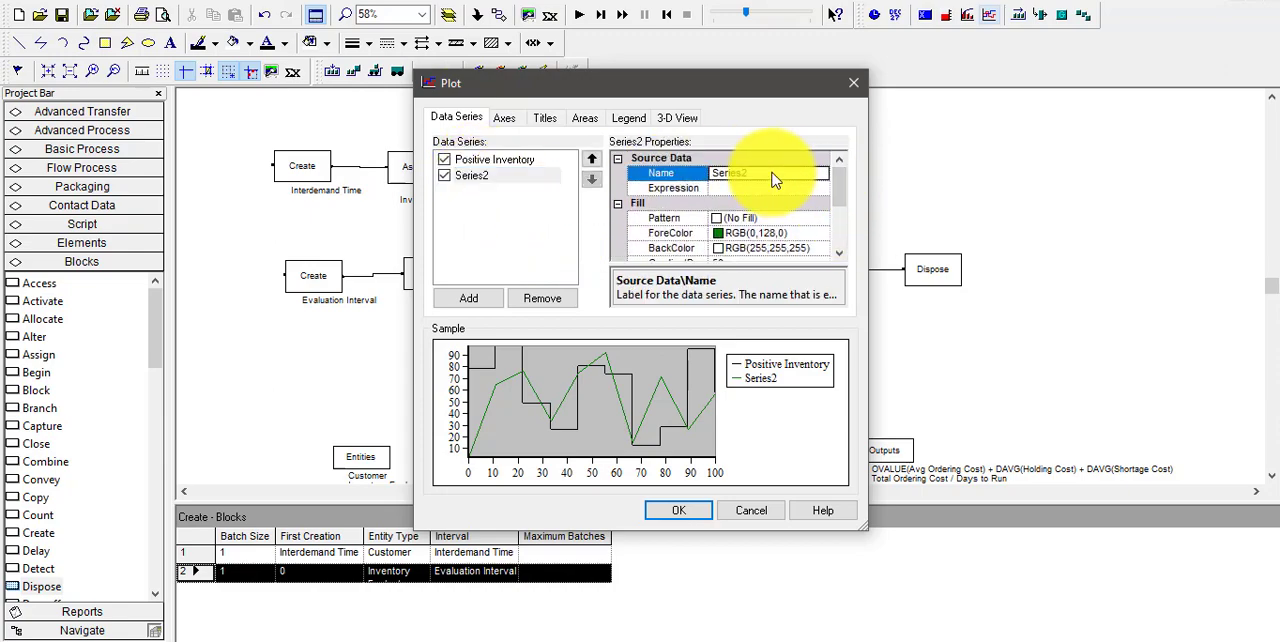
{"action": "type", "text": "Negative Inventory"}
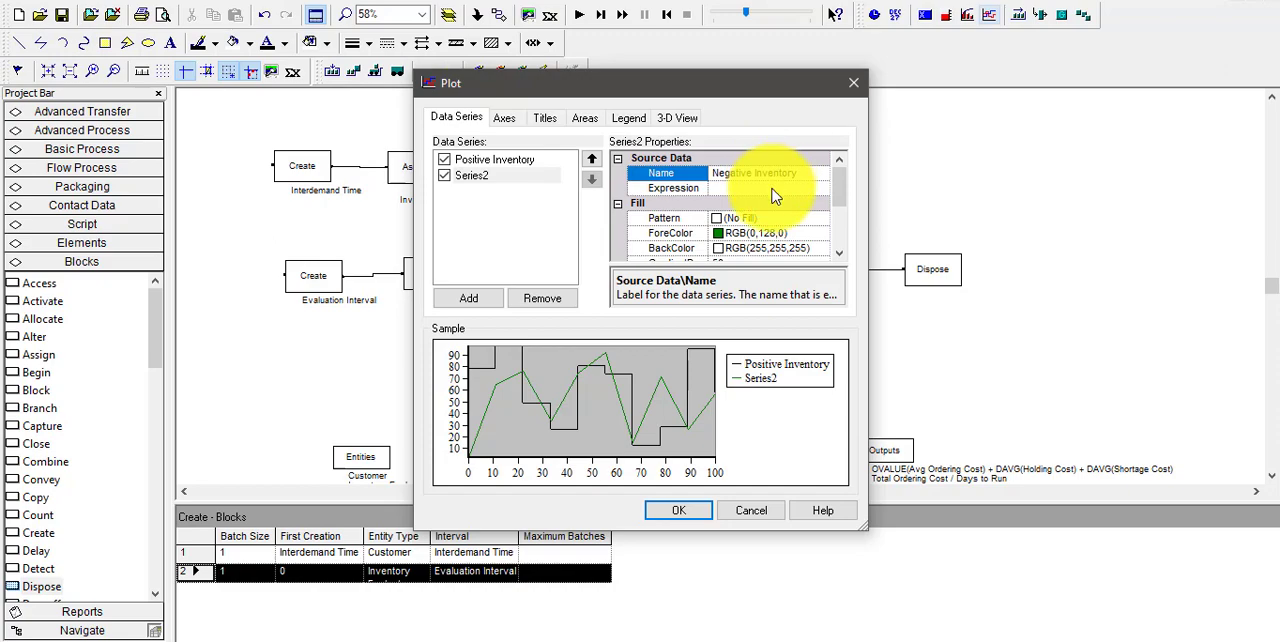
Start building the Negative Inventory expression with the Minimum Value math function and clear its first argument
{"action": "left_click", "coordinate": [771, 190]}
{"action": "left_click", "coordinate": [820, 194]}
{"action": "left_click", "coordinate": [820, 194]}
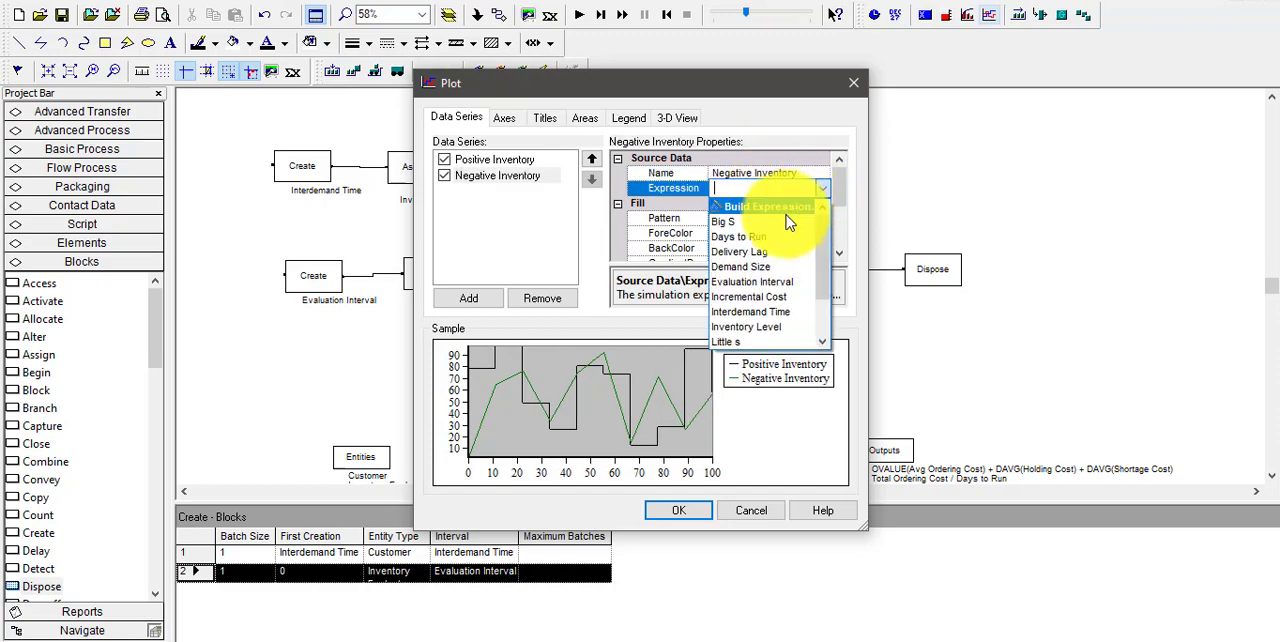
{"action": "left_click", "coordinate": [783, 210]}
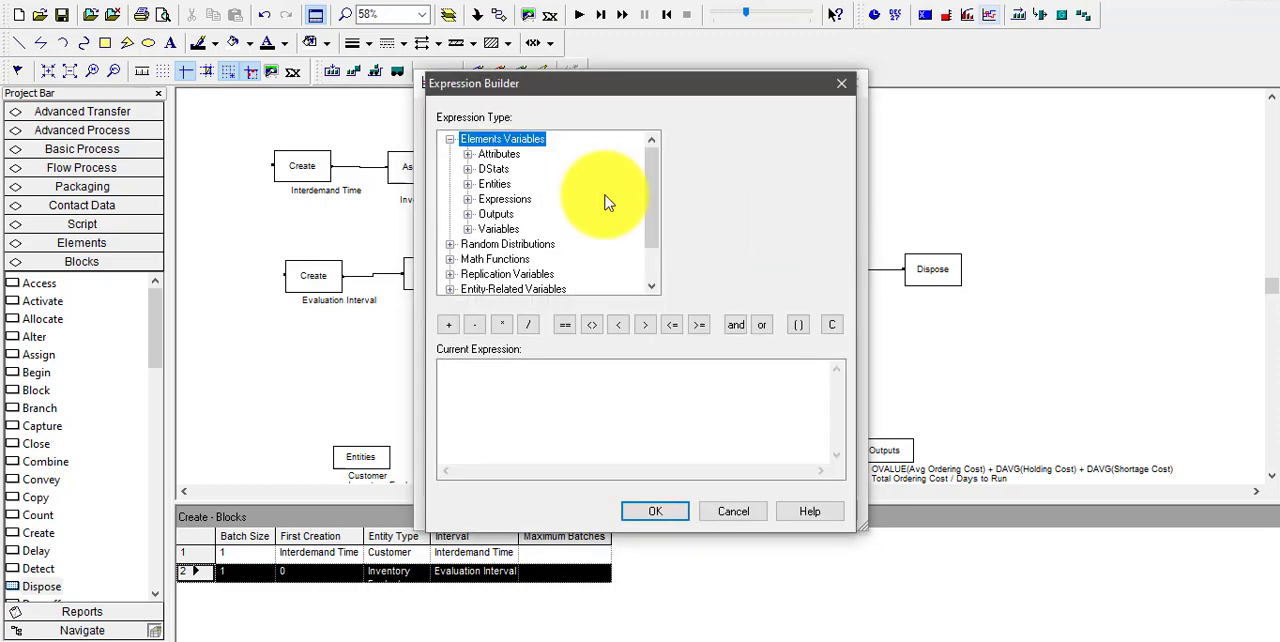
{"action": "double_click", "coordinate": [500, 259]}
{"action": "left_click", "coordinate": [510, 244]}
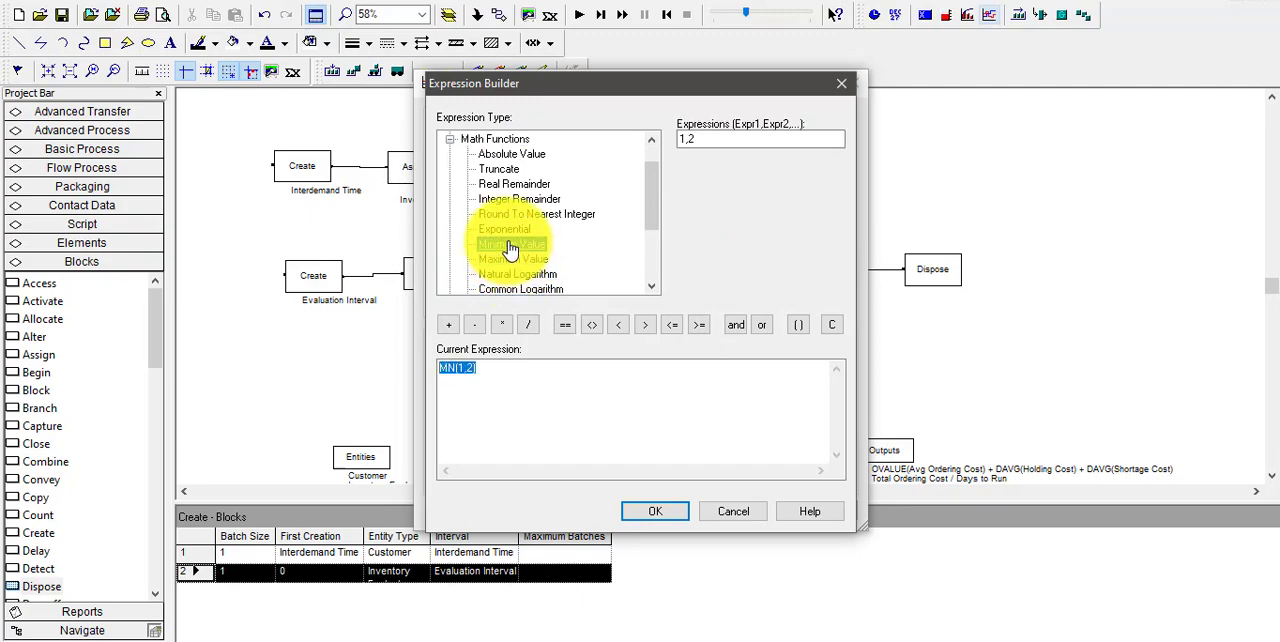
{"action": "left_click", "coordinate": [465, 369]}
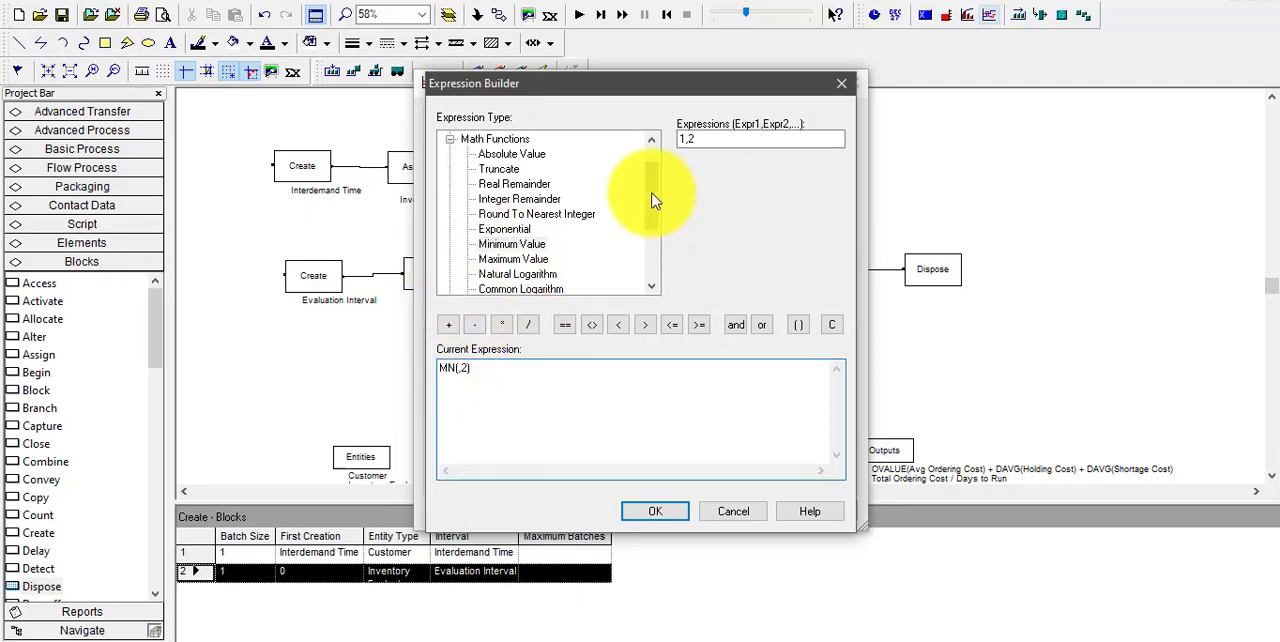
Complete the Negative Inventory expression as MN(Inventory Level,0), using the current value of the Inventory Level variable
{"action": "scroll", "coordinate": [651, 201], "scroll_direction": "up", "scroll_amount": 1}
{"action": "double_click", "coordinate": [495, 139]}
{"action": "double_click", "coordinate": [508, 231]}
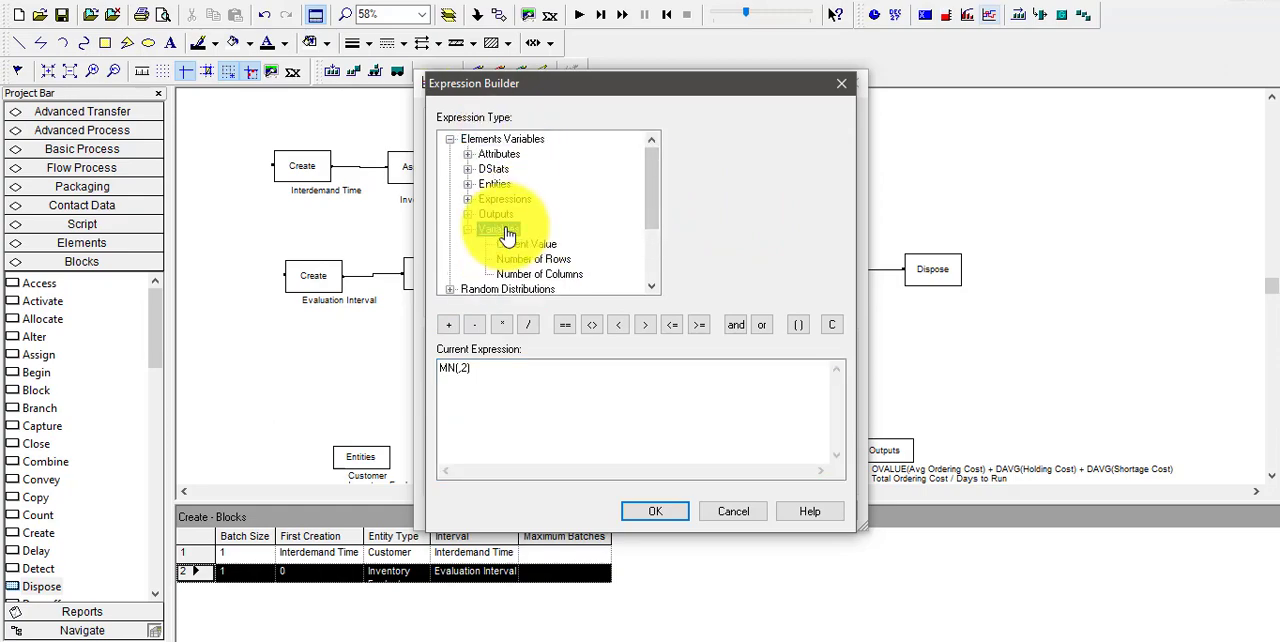
{"action": "left_click", "coordinate": [526, 244]}
{"action": "left_click", "coordinate": [836, 140]}
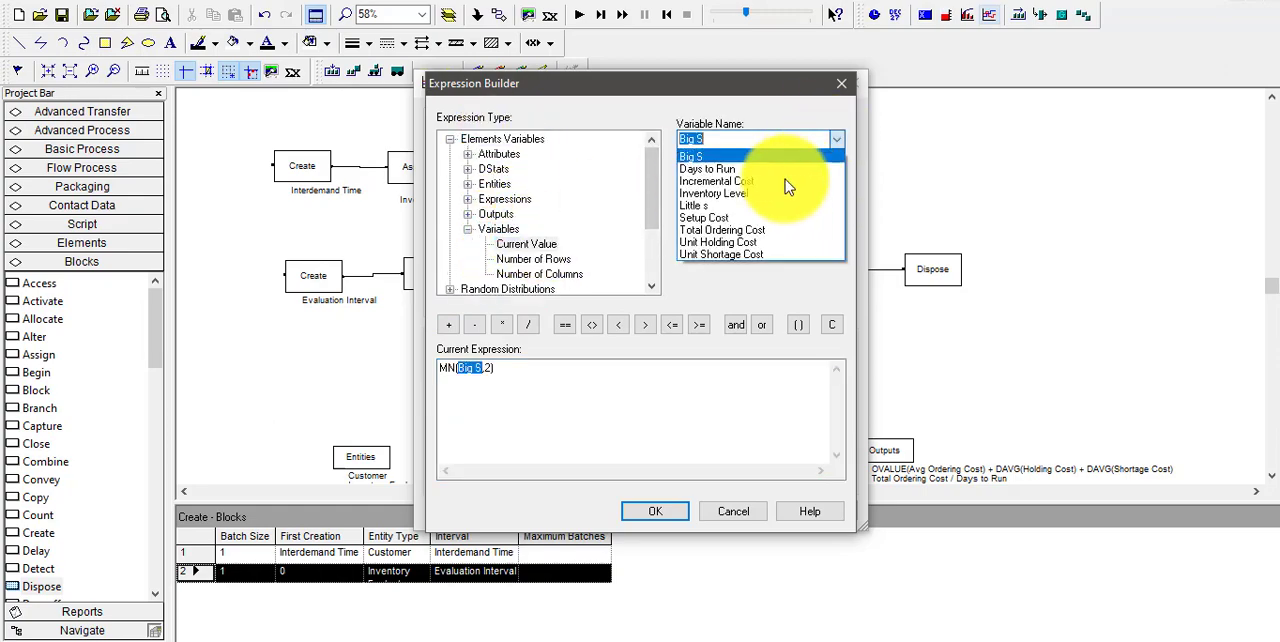
{"action": "left_click", "coordinate": [722, 193]}
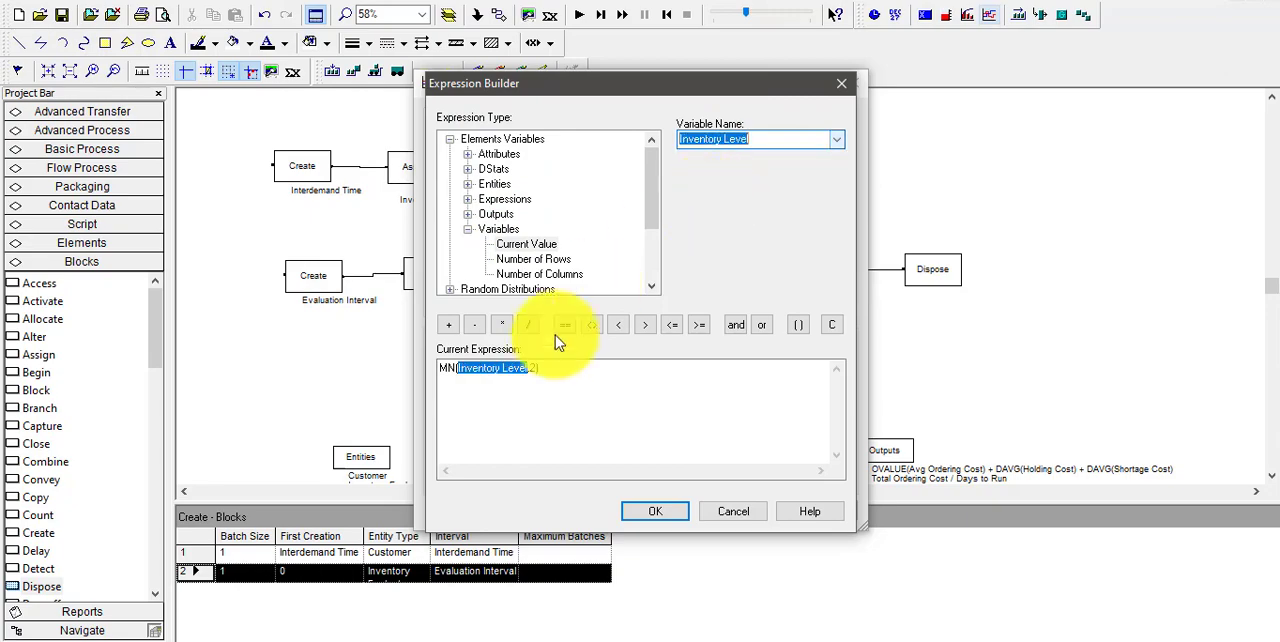
{"action": "left_click", "coordinate": [537, 369]}
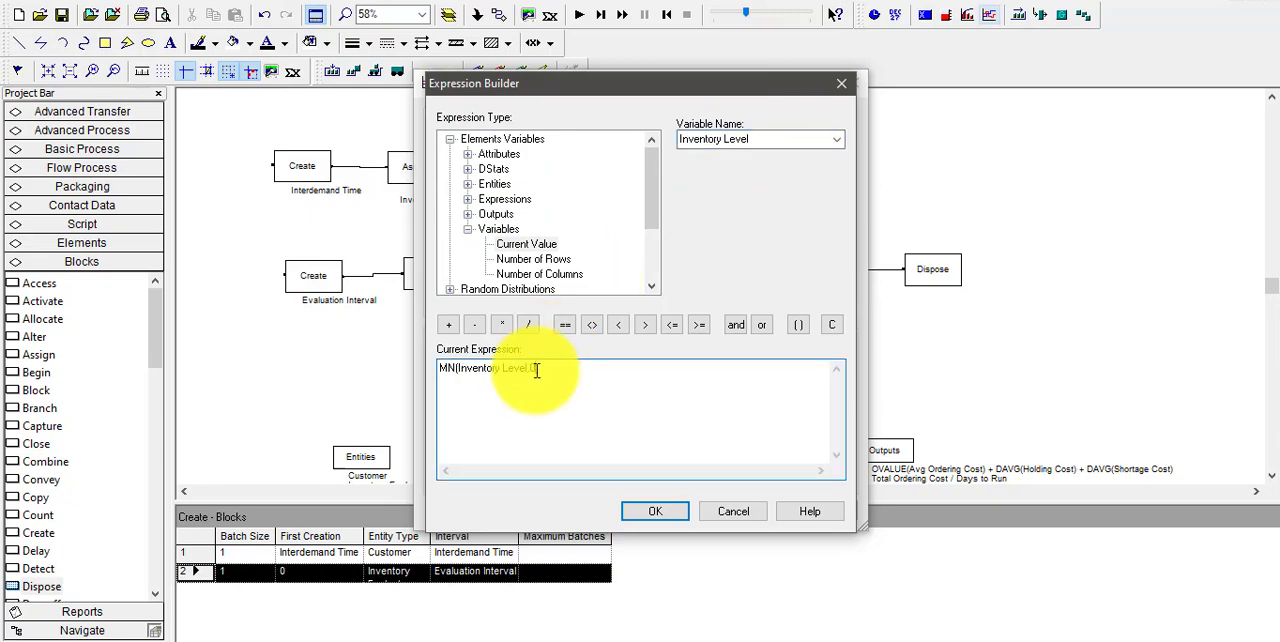
{"action": "left_click", "coordinate": [655, 511]}
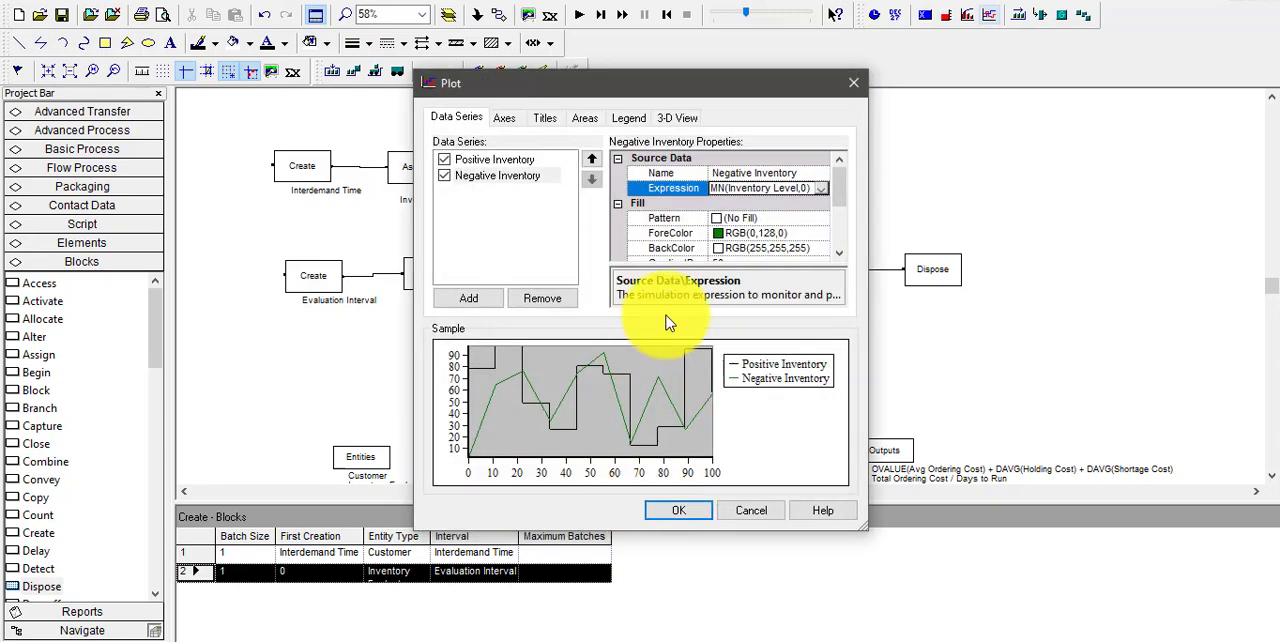
Set the Negative Inventory series' line color to red, RGB(255,0,0)
{"action": "scroll", "coordinate": [840, 262], "scroll_direction": "down", "scroll_amount": 5}
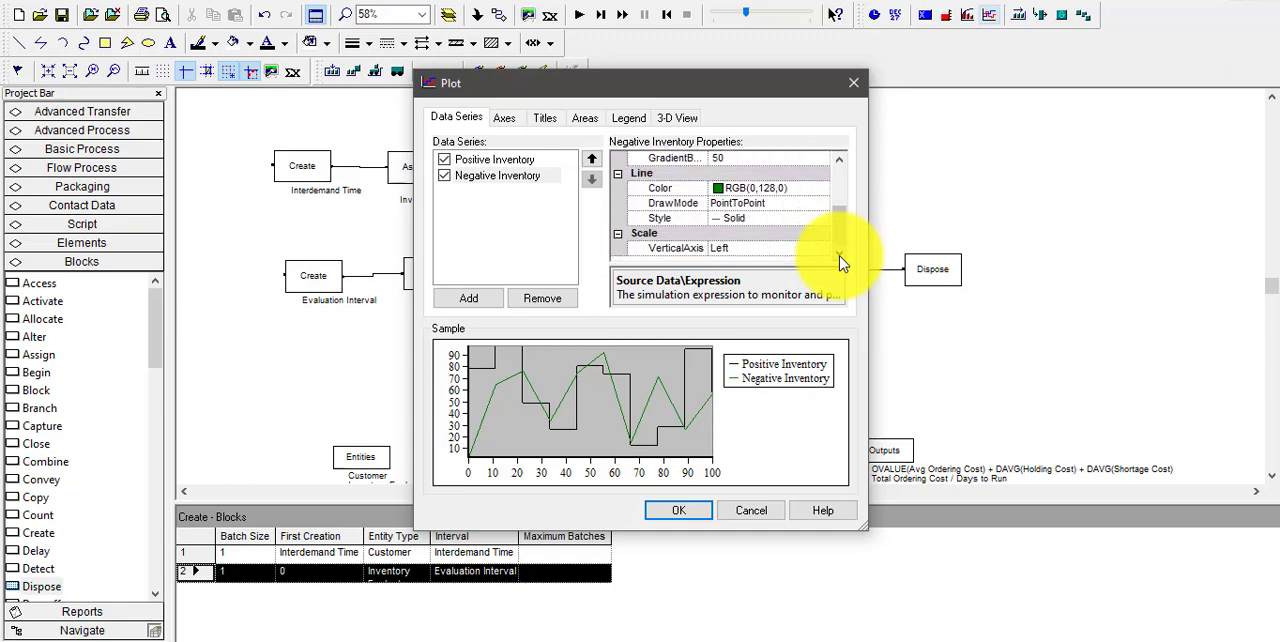
{"action": "left_click", "coordinate": [720, 189]}
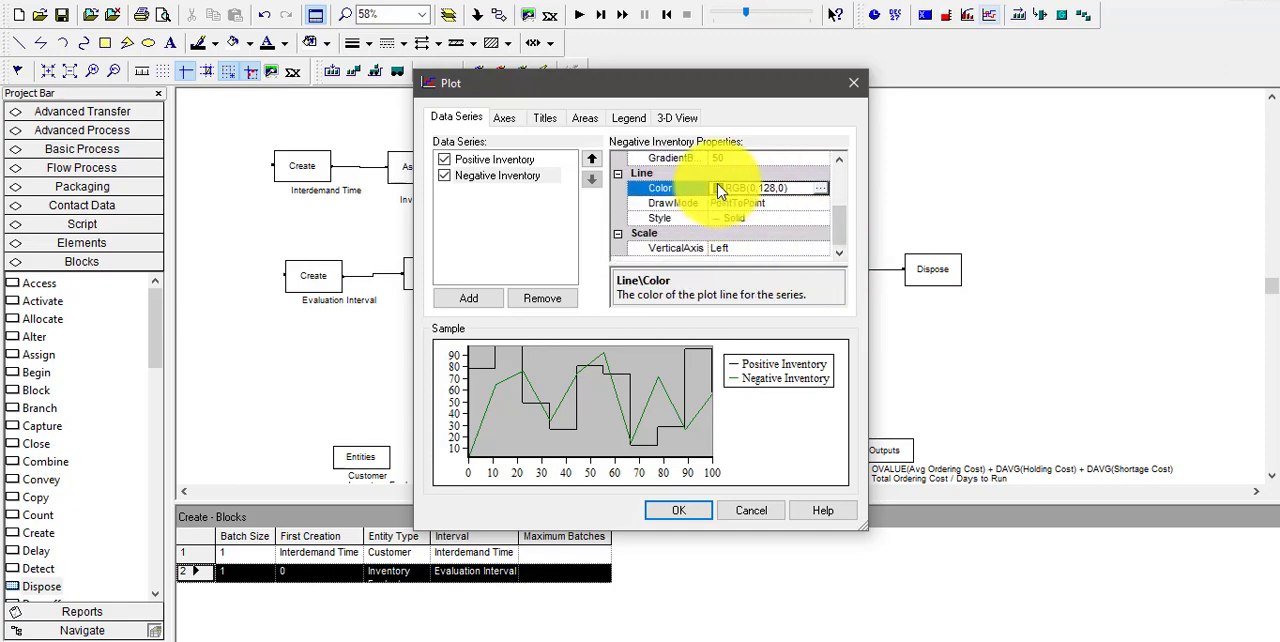
{"action": "left_click", "coordinate": [818, 189]}
{"action": "left_click", "coordinate": [556, 228]}
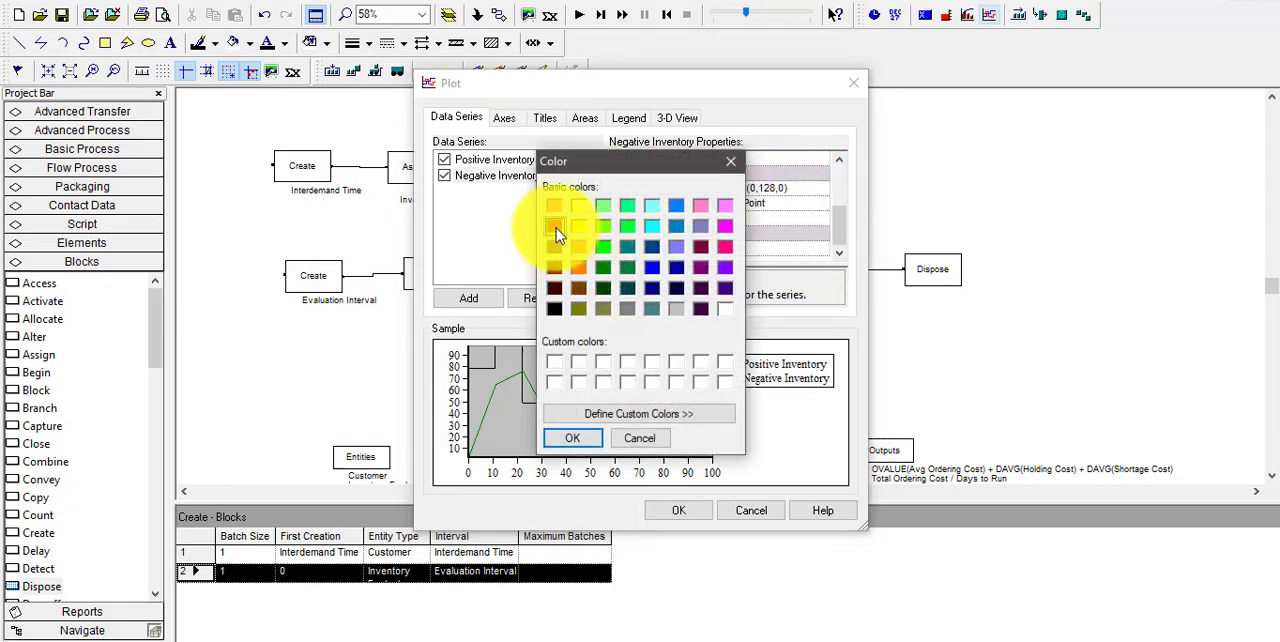
{"action": "left_click", "coordinate": [572, 438]}
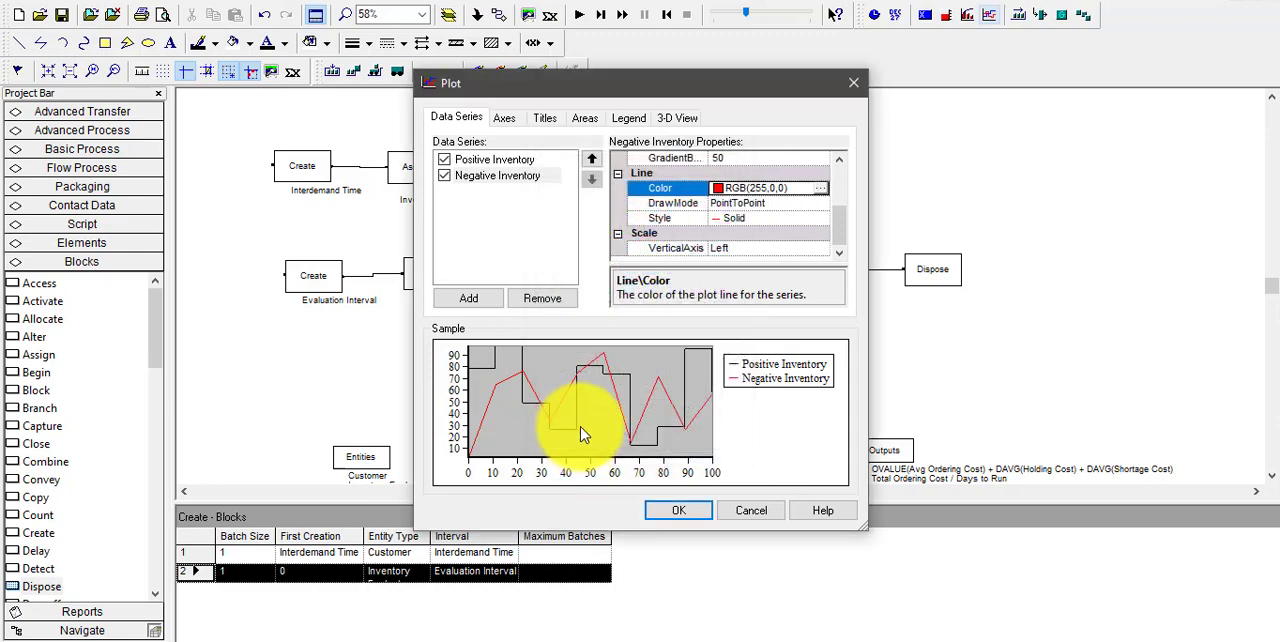
Set the Negative Inventory series' line draw mode to Stairs
{"action": "left_click", "coordinate": [757, 204]}
{"action": "left_click", "coordinate": [826, 211]}
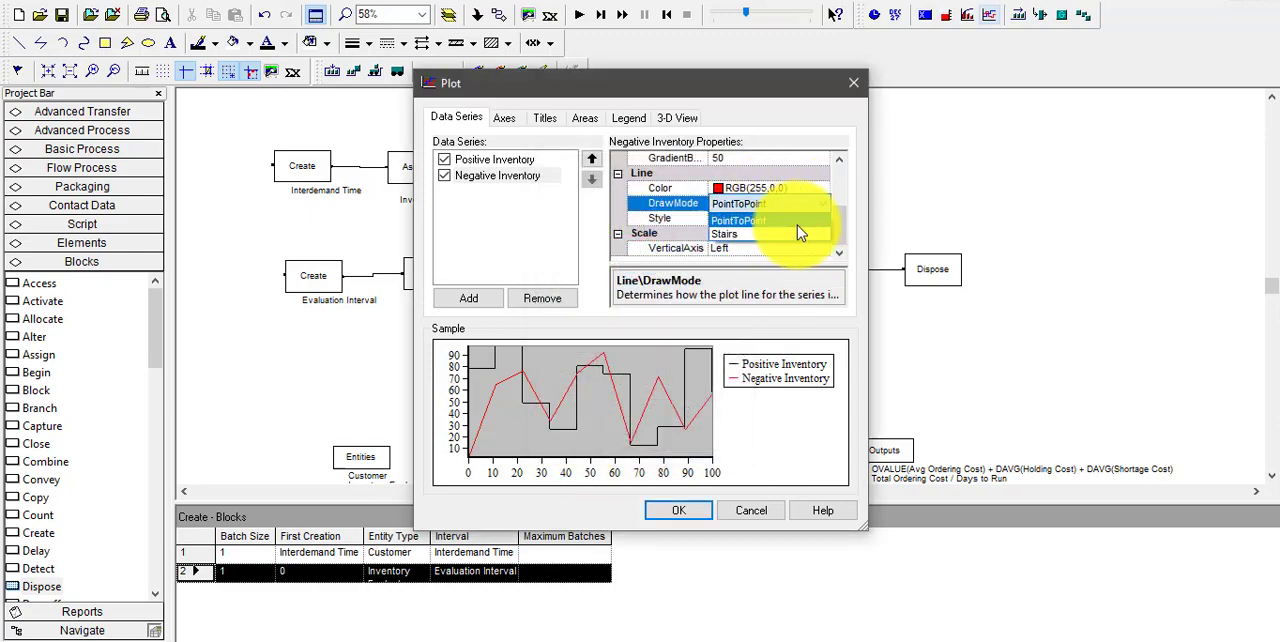
{"action": "left_click", "coordinate": [800, 240]}
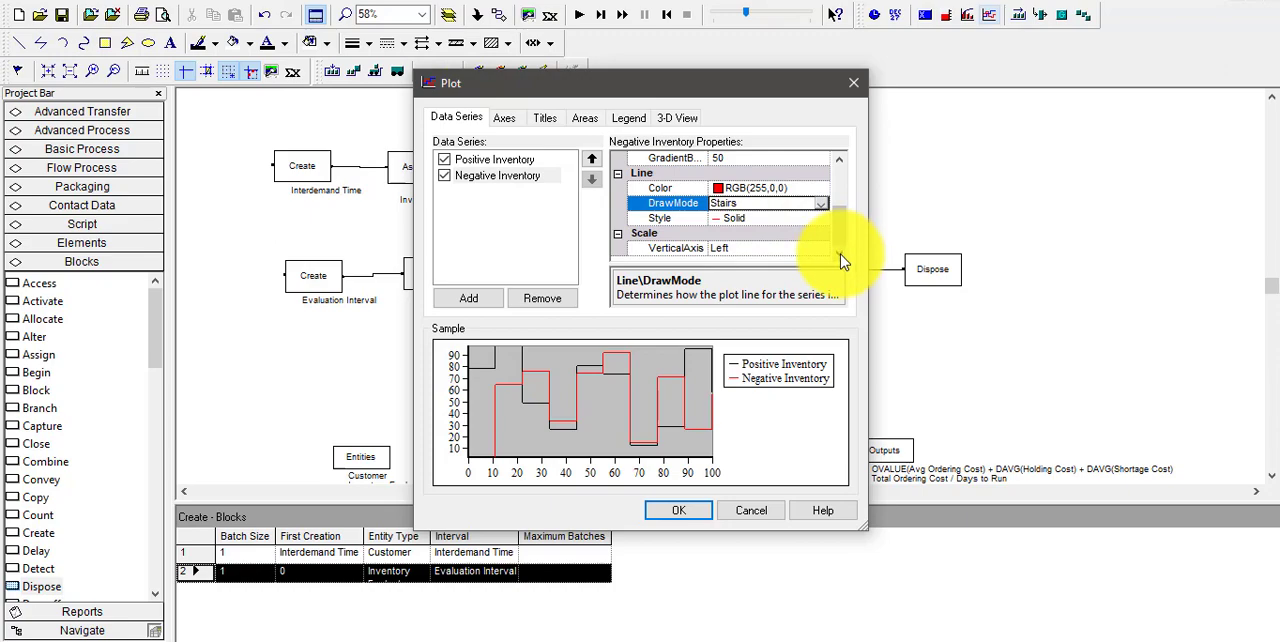
Make the Time (X) axis title visible and set its text to Time (Days)
{"action": "left_click", "coordinate": [504, 120]}
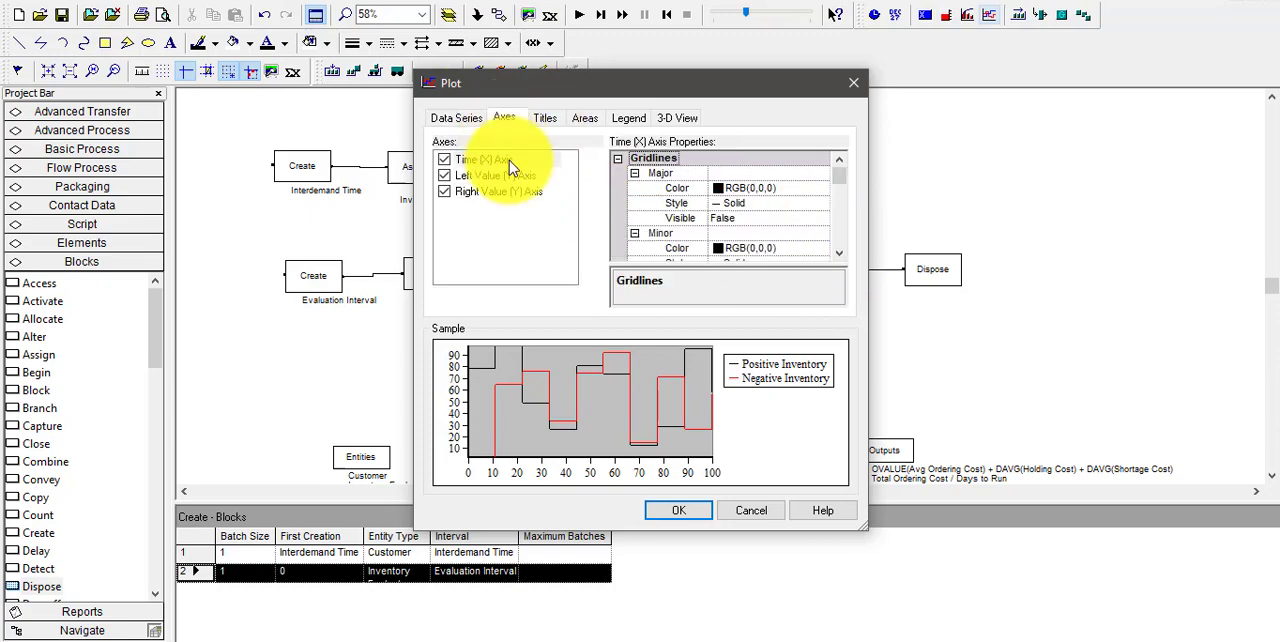
{"action": "left_click", "coordinate": [509, 160]}
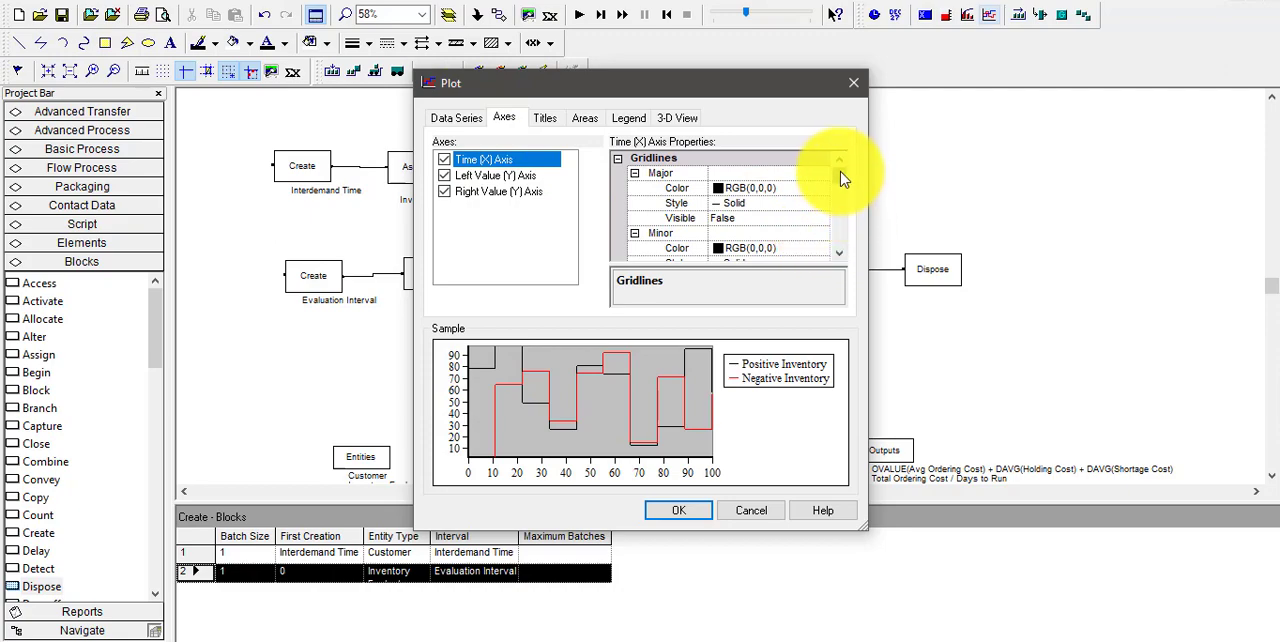
{"action": "left_click_drag", "start_coordinate": [840, 185], "coordinate": [846, 246]}
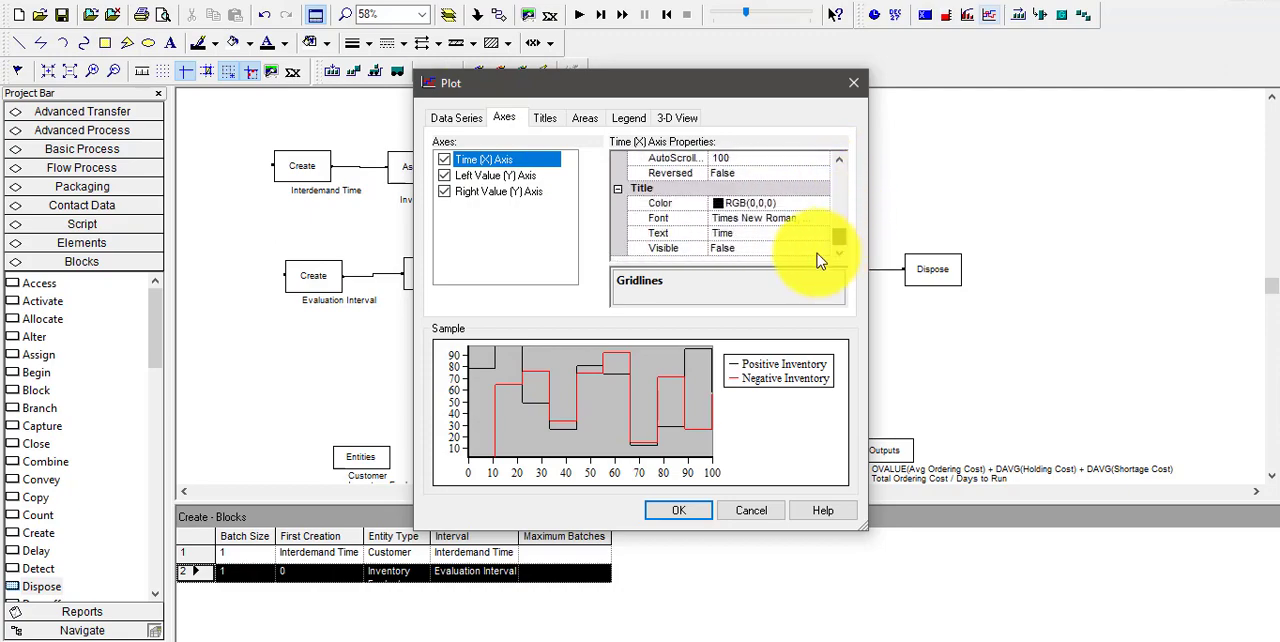
{"action": "left_click", "coordinate": [758, 250]}
{"action": "left_click", "coordinate": [822, 250]}
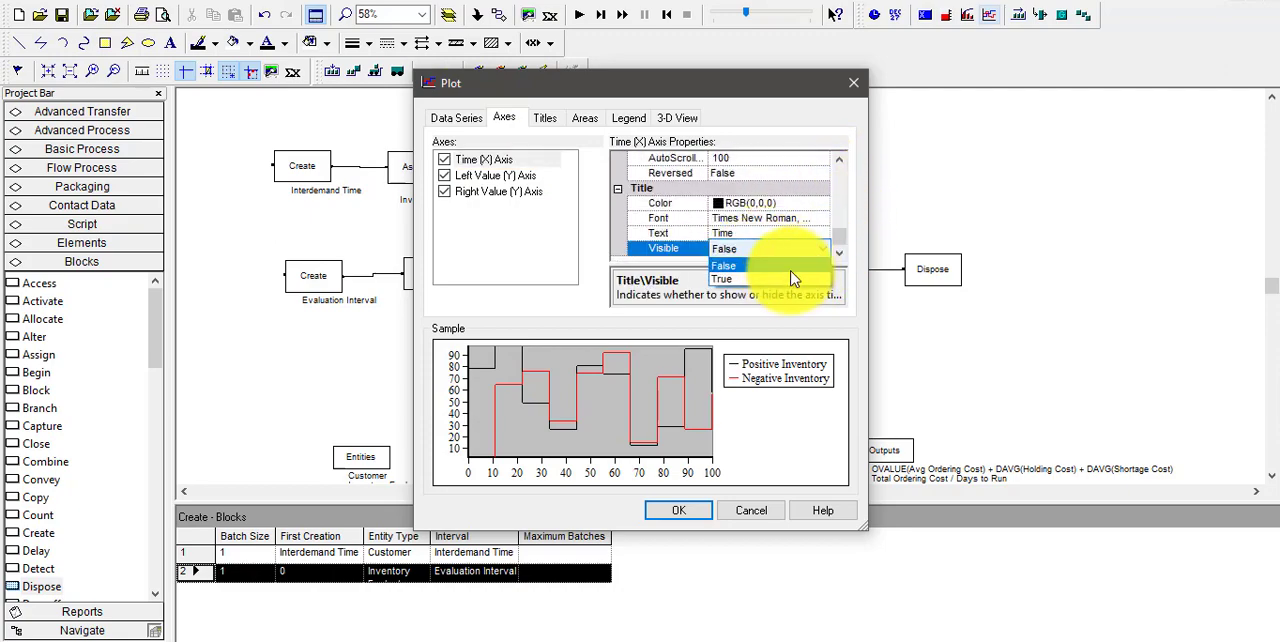
{"action": "left_click", "coordinate": [781, 285]}
{"action": "left_click", "coordinate": [752, 236]}
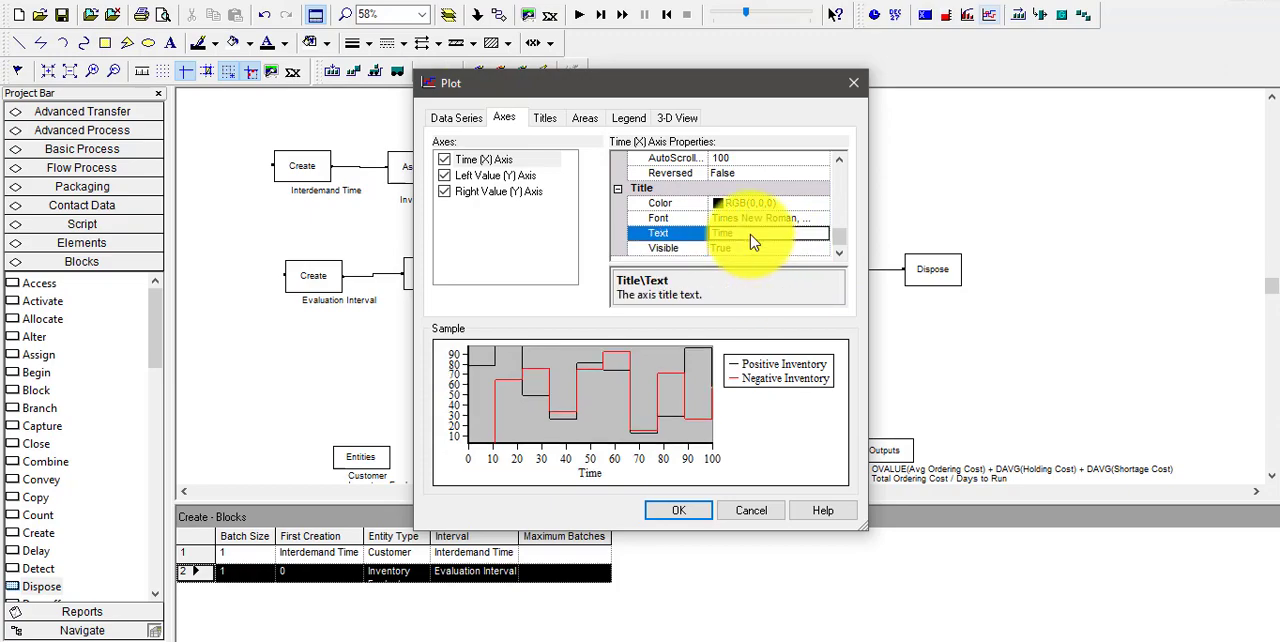
{"action": "left_click", "coordinate": [750, 234]}
Accept the plot settings and place the plot as a wide rectangle beside the Create–Assign–Dispose chain for customer demand
{"action": "left_click", "coordinate": [678, 513]}
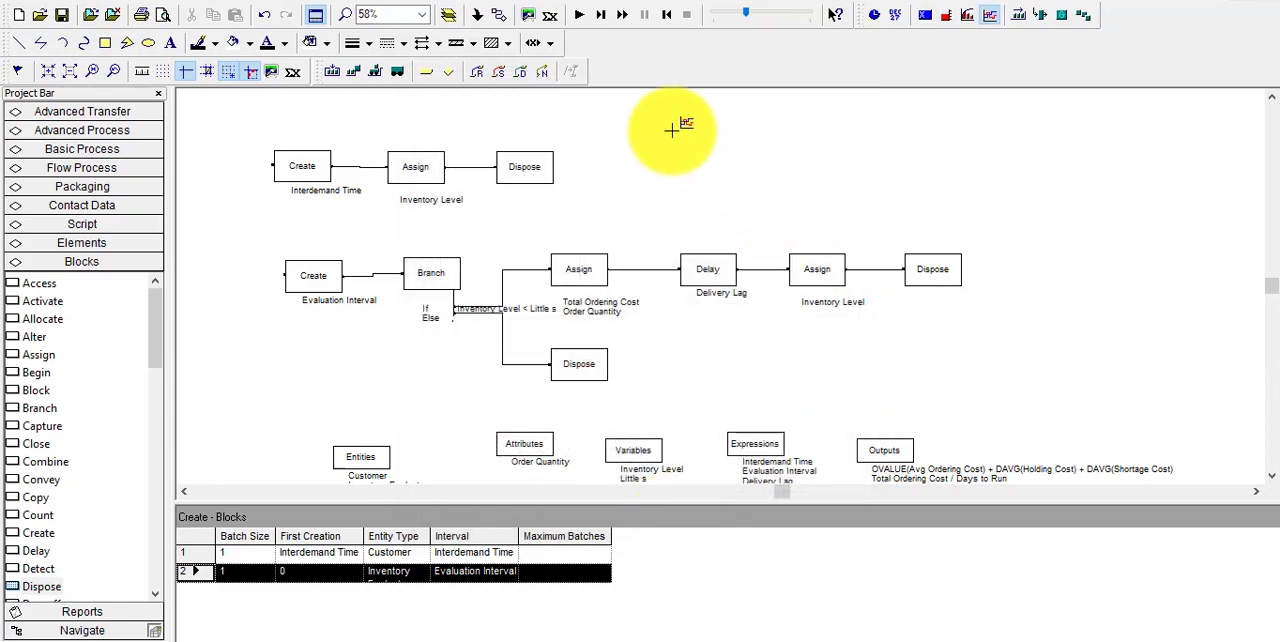
{"action": "left_click_drag", "start_coordinate": [652, 116], "coordinate": [1095, 233]}
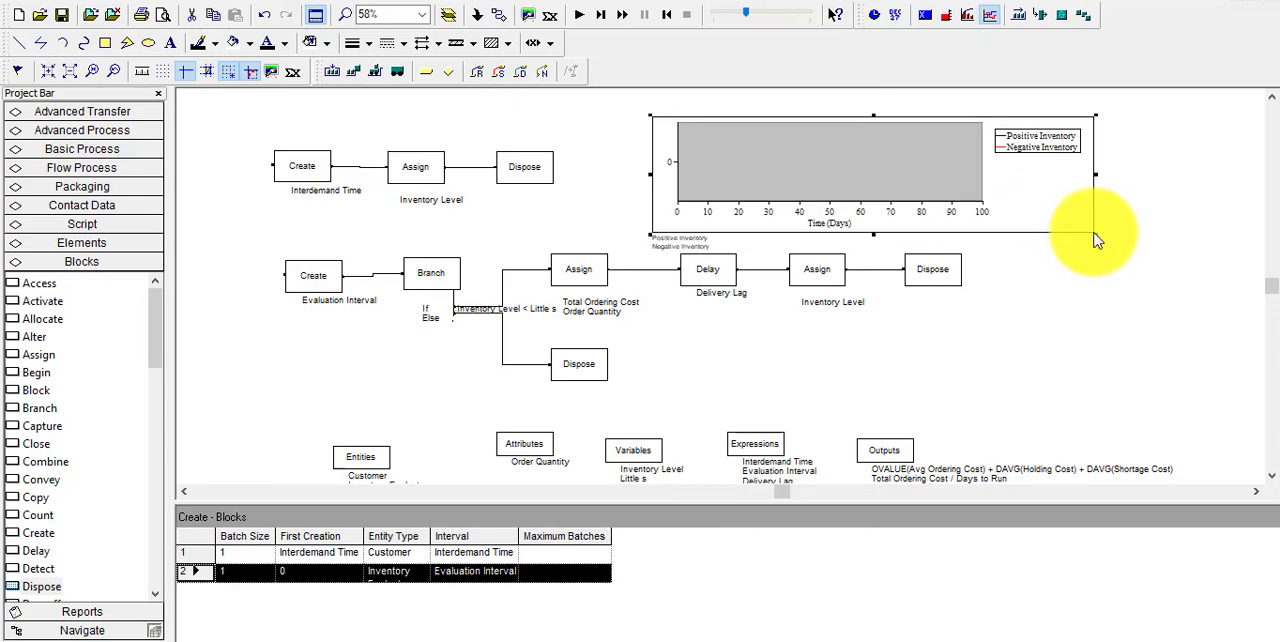
{"action": "left_click", "coordinate": [629, 117]}
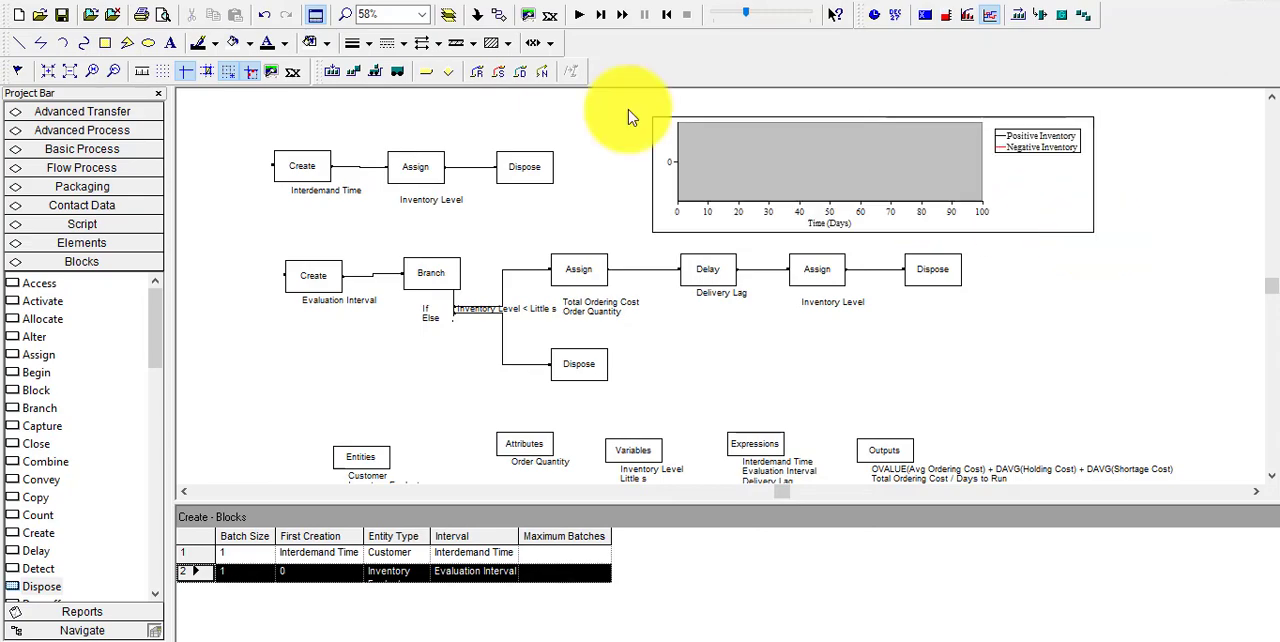
Create a level animation and start its expression with the Maximum Value math function, clearing the first argument
{"action": "left_click", "coordinate": [948, 17]}
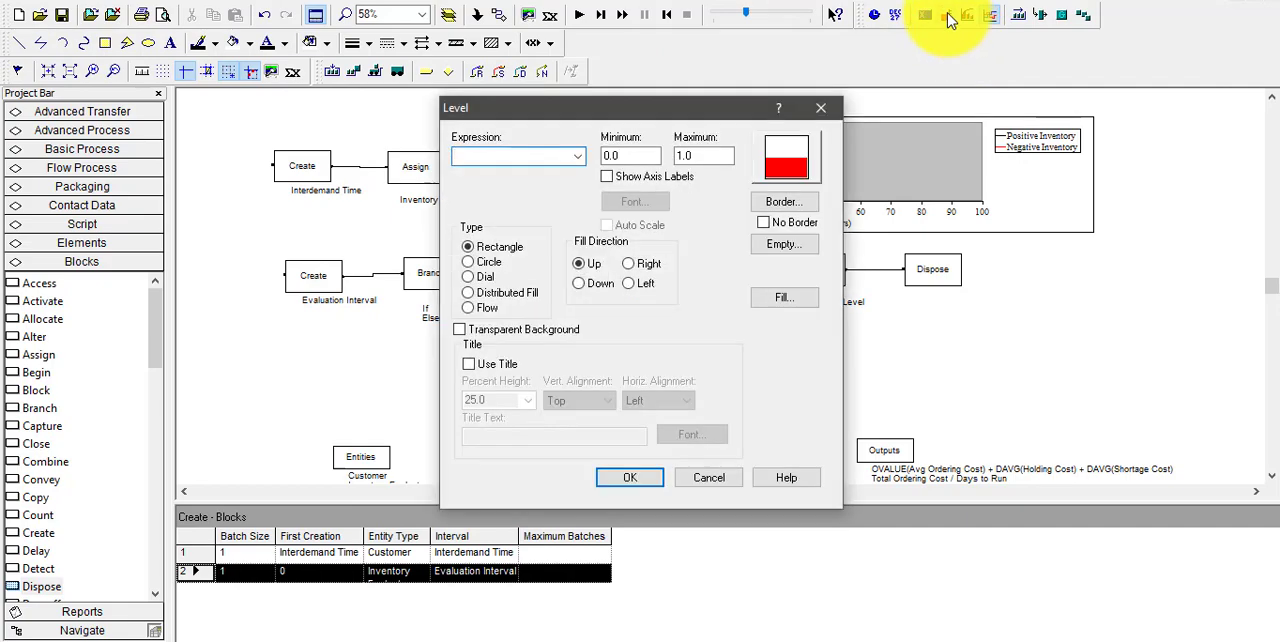
{"action": "left_click", "coordinate": [579, 157]}
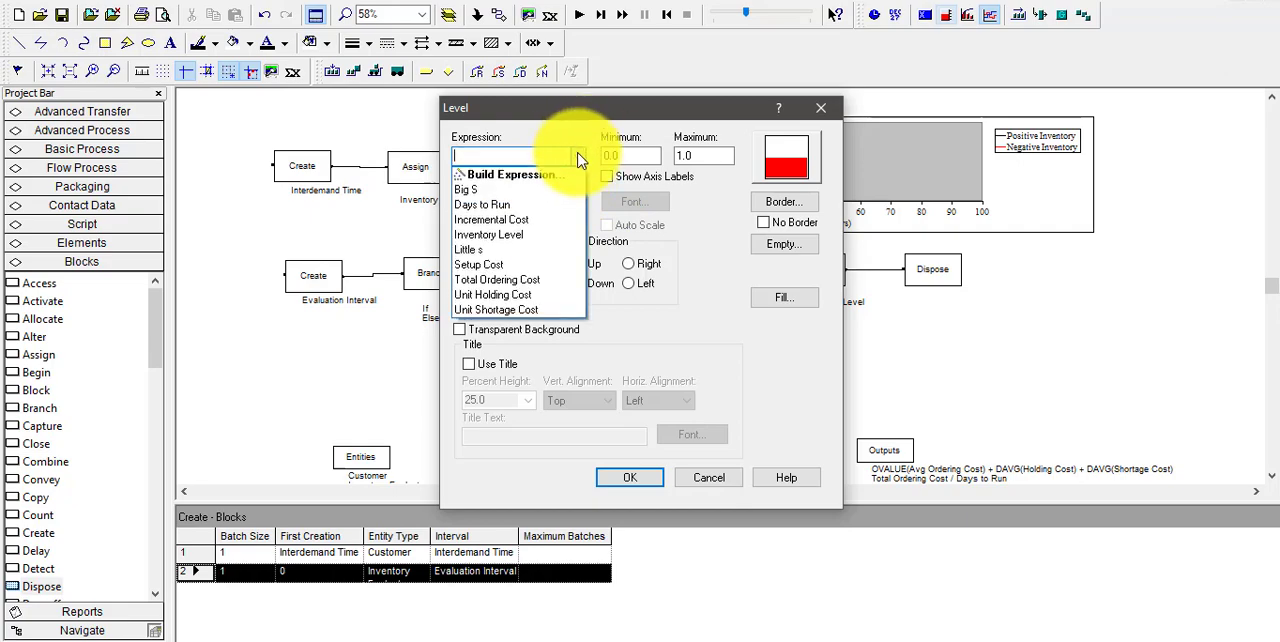
{"action": "left_click", "coordinate": [555, 189]}
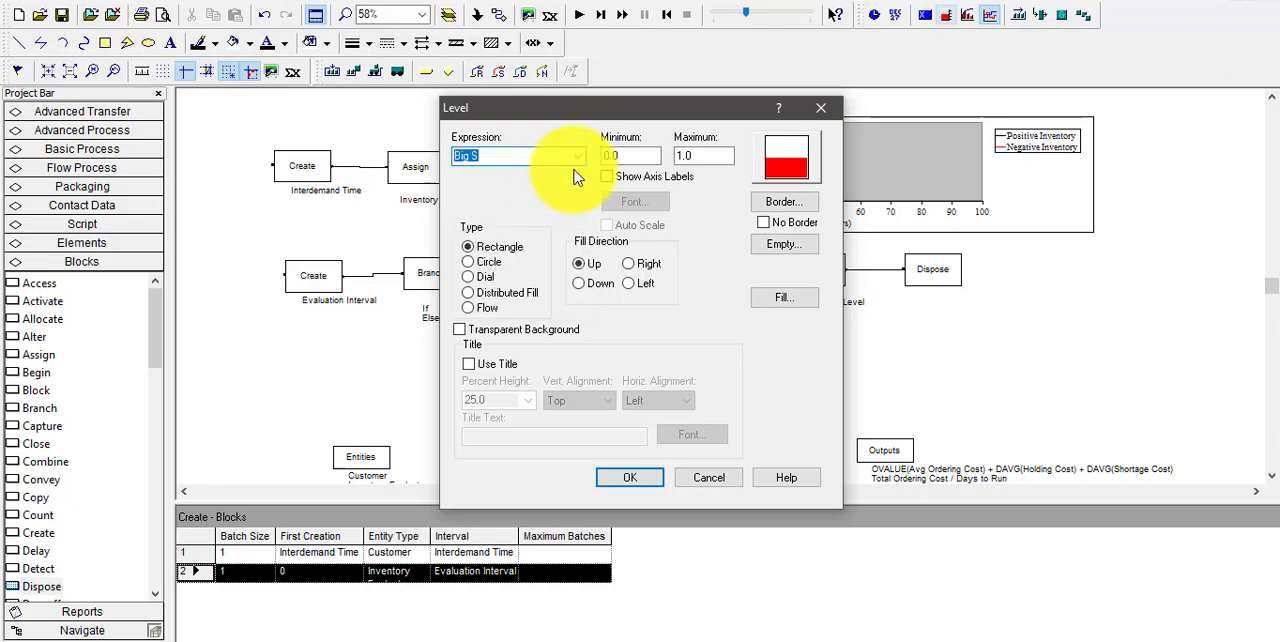
{"action": "left_click", "coordinate": [576, 158]}
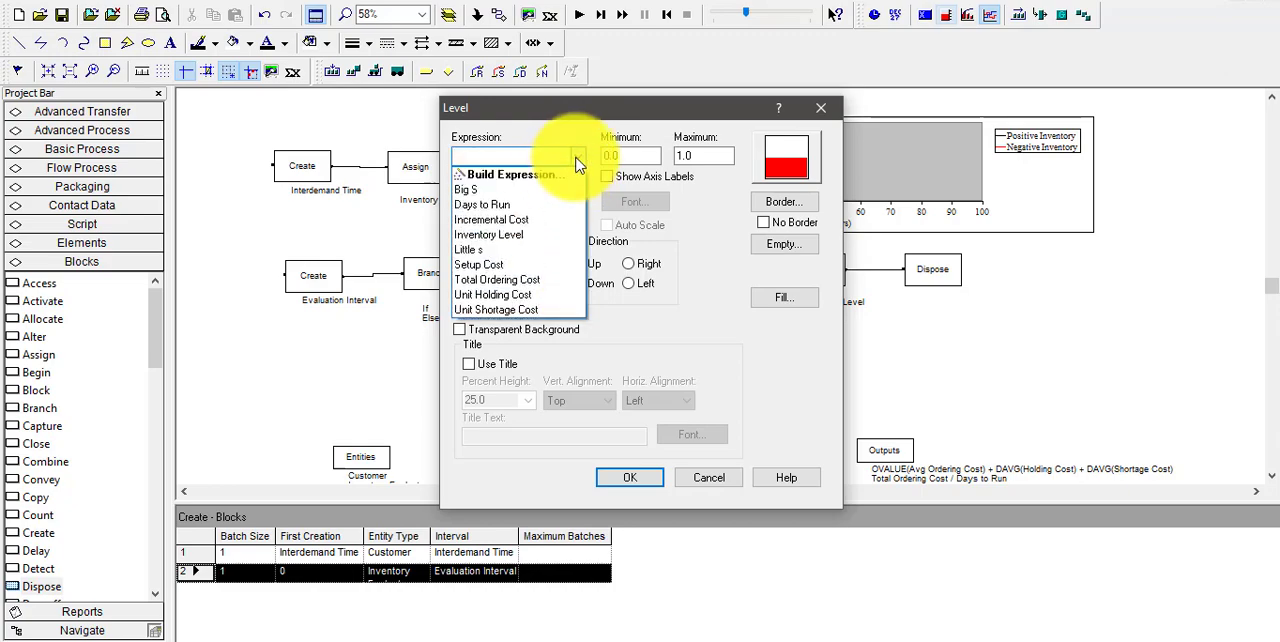
{"action": "left_click", "coordinate": [560, 176]}
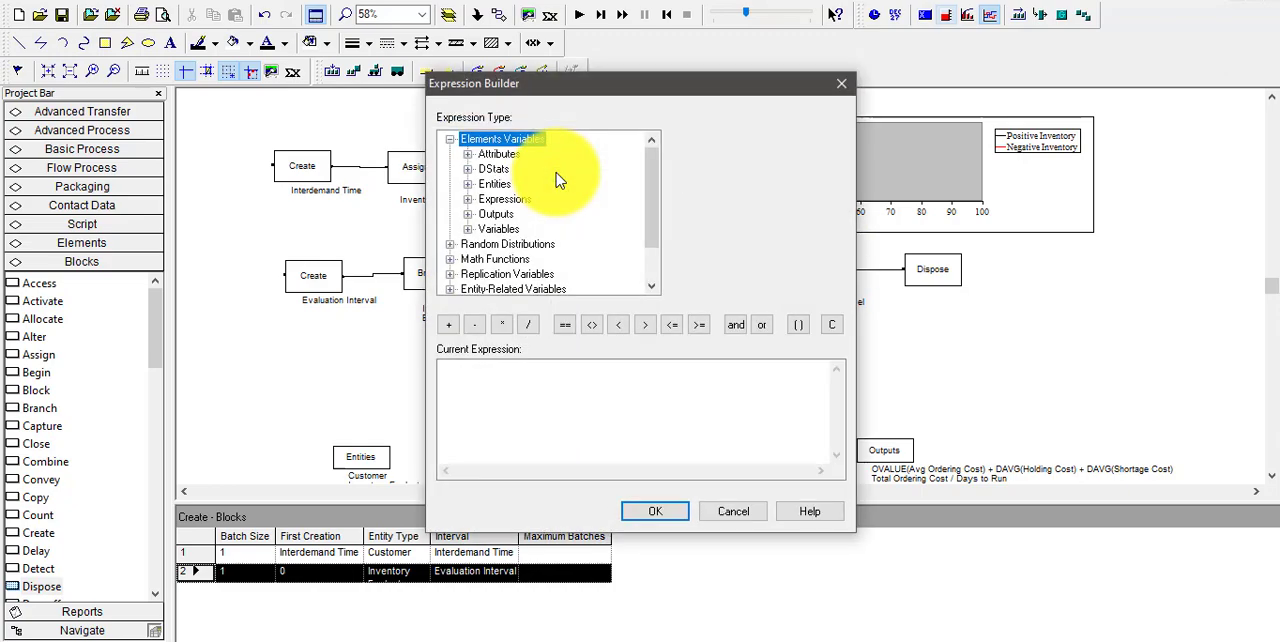
{"action": "double_click", "coordinate": [497, 260]}
{"action": "left_click", "coordinate": [500, 260]}
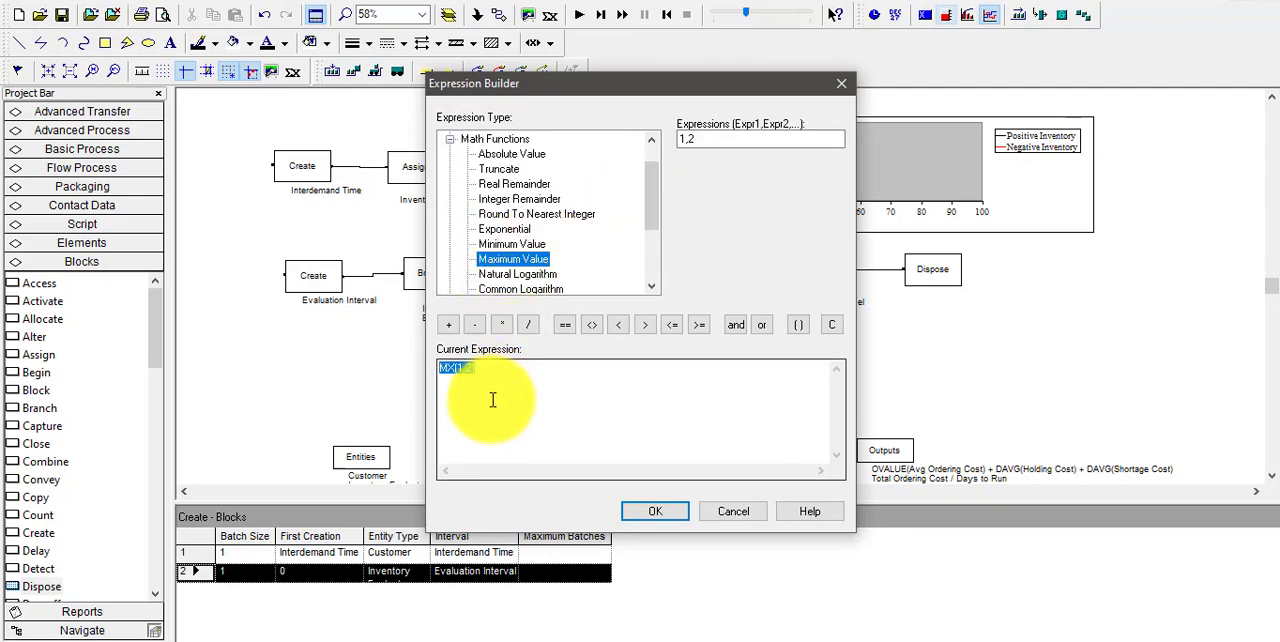
{"action": "left_click", "coordinate": [462, 372]}
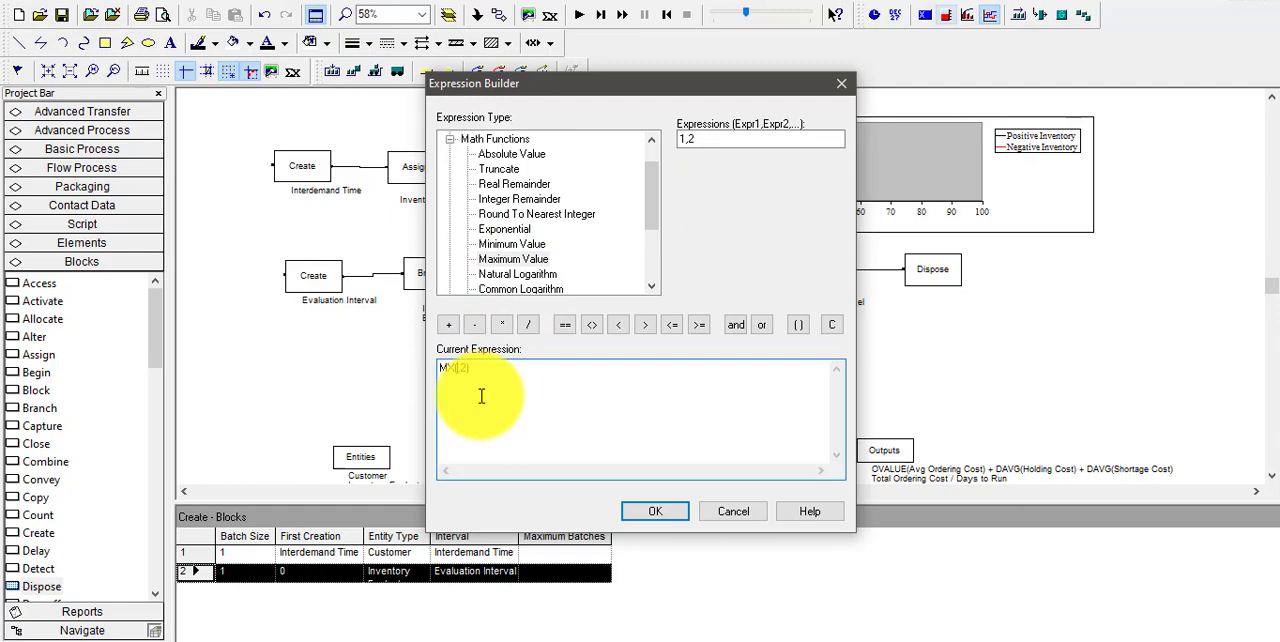
Complete the level's expression as MX(Inventory Level,0), using the current value of the Inventory Level variable
{"action": "left_click_drag", "start_coordinate": [658, 197], "coordinate": [651, 163]}
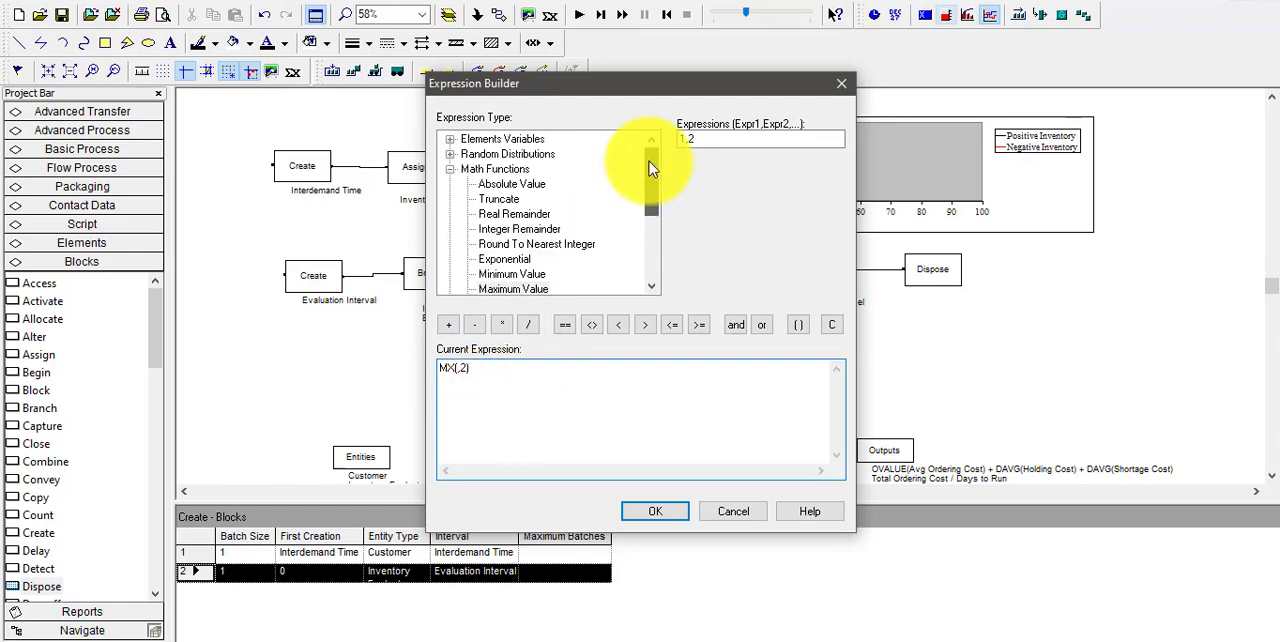
{"action": "double_click", "coordinate": [520, 140]}
{"action": "double_click", "coordinate": [500, 231]}
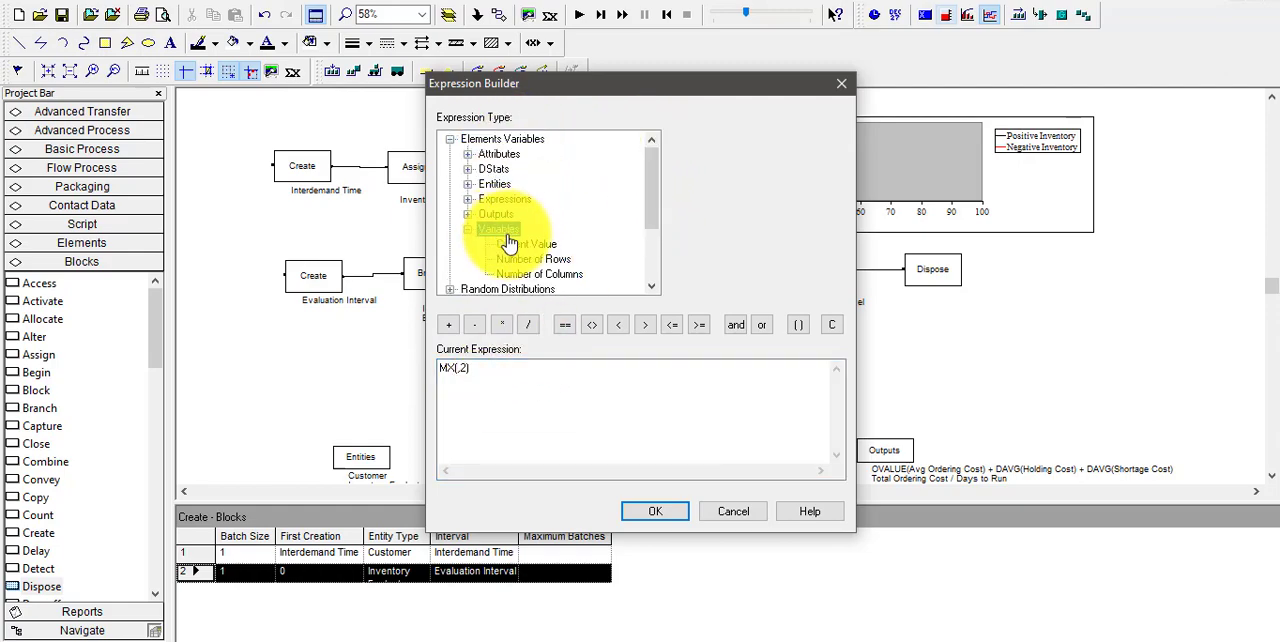
{"action": "double_click", "coordinate": [507, 235]}
{"action": "double_click", "coordinate": [507, 233]}
{"action": "left_click", "coordinate": [521, 245]}
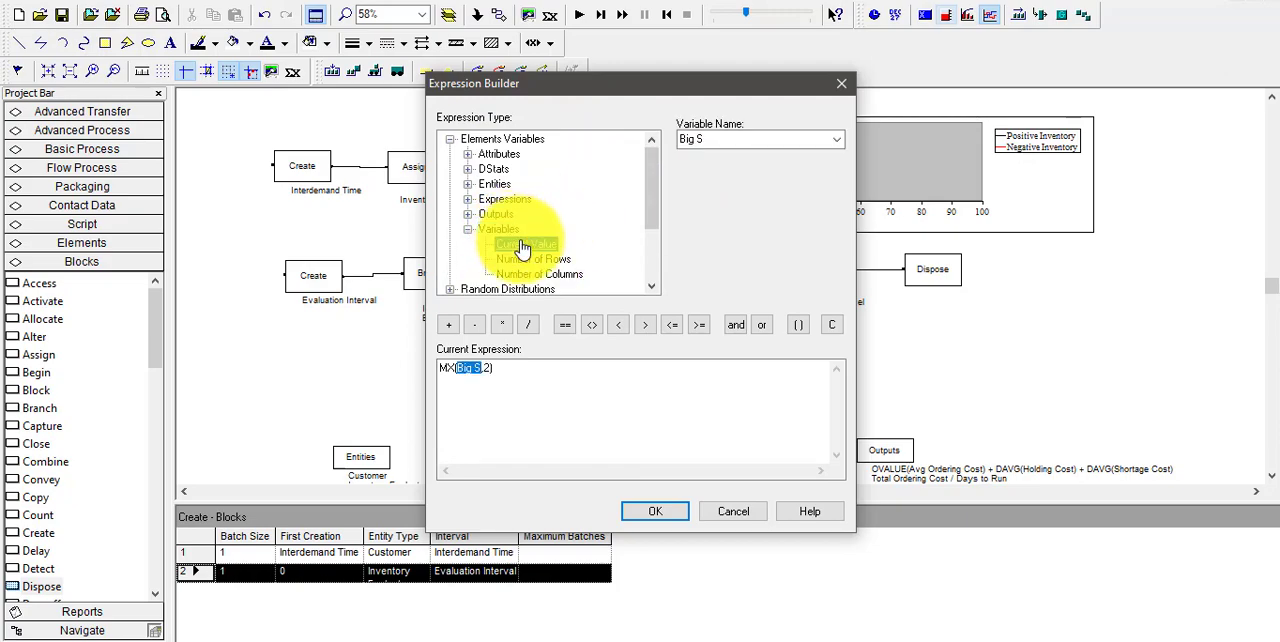
{"action": "left_click", "coordinate": [831, 139]}
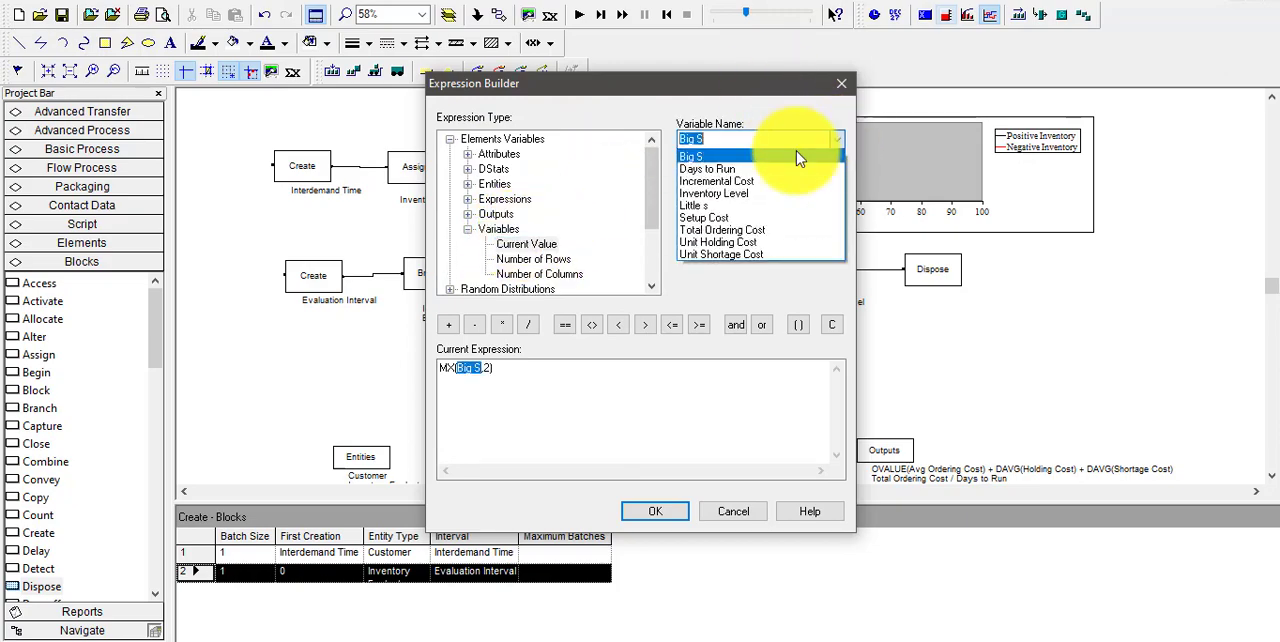
{"action": "left_click", "coordinate": [722, 195]}
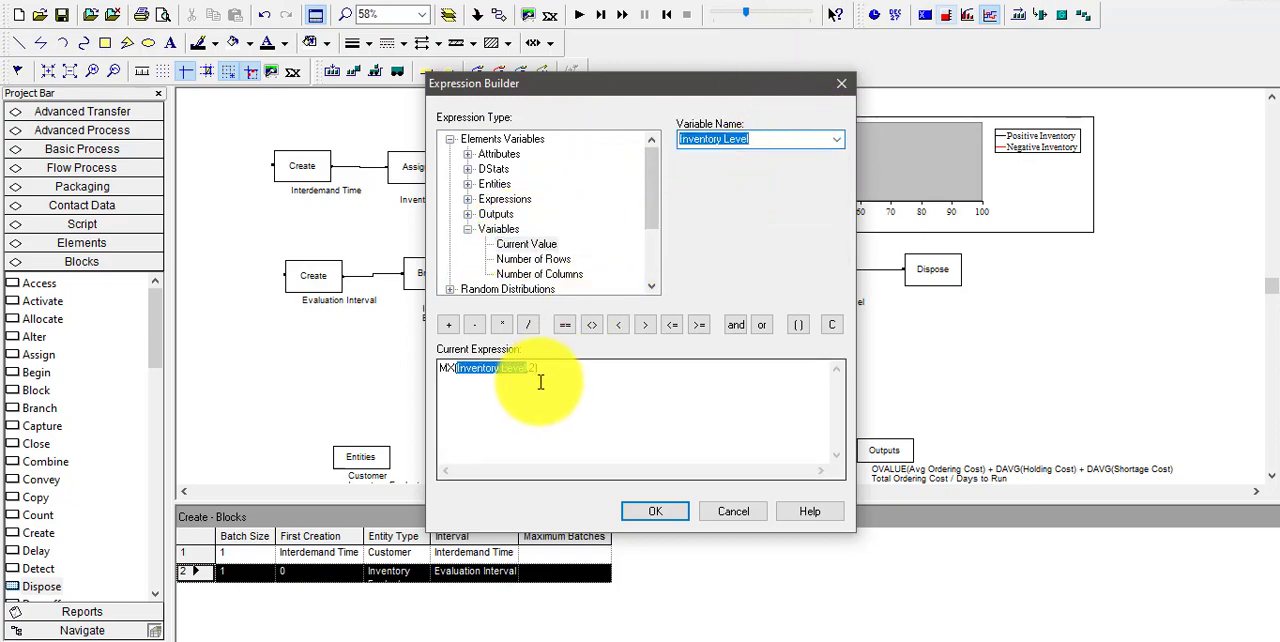
{"action": "left_click", "coordinate": [535, 370]}
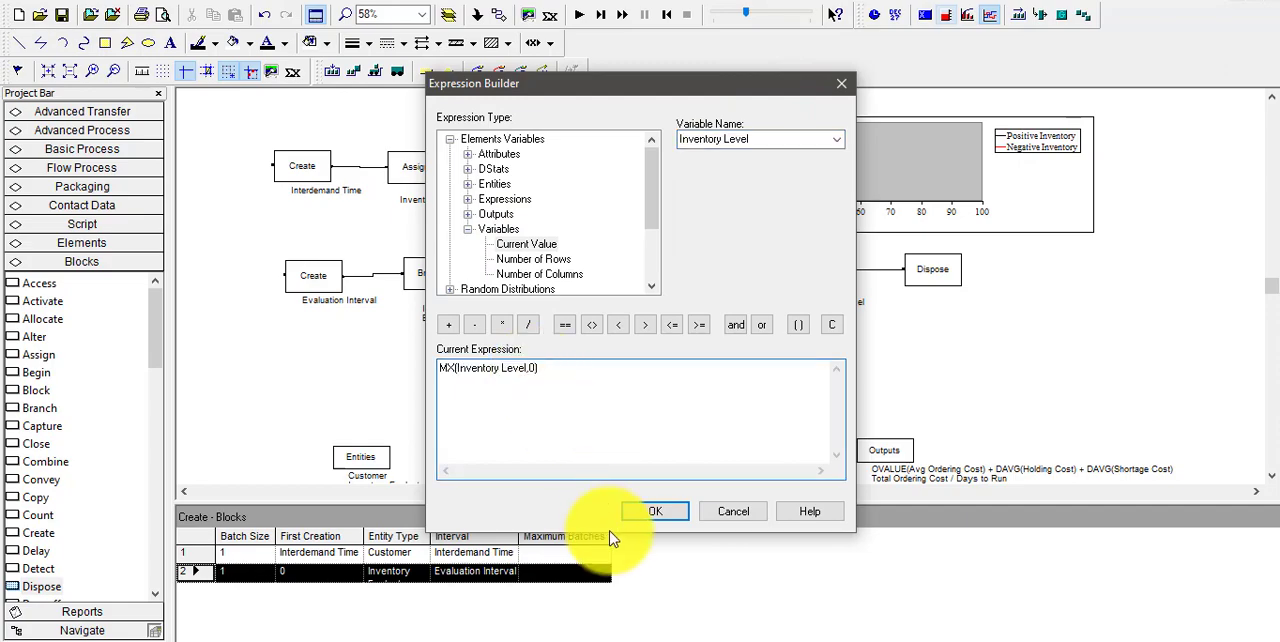
{"action": "left_click", "coordinate": [636, 514]}
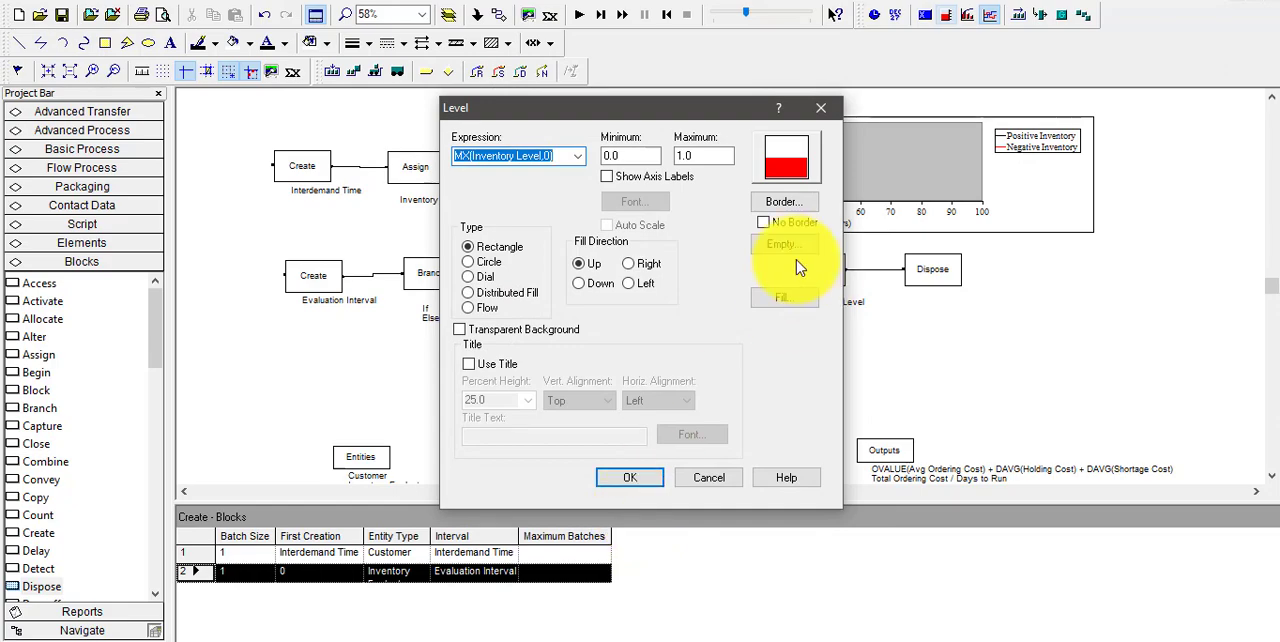
Set the level's maximum to 100 and its fill color to black
{"action": "double_click", "coordinate": [705, 155]}
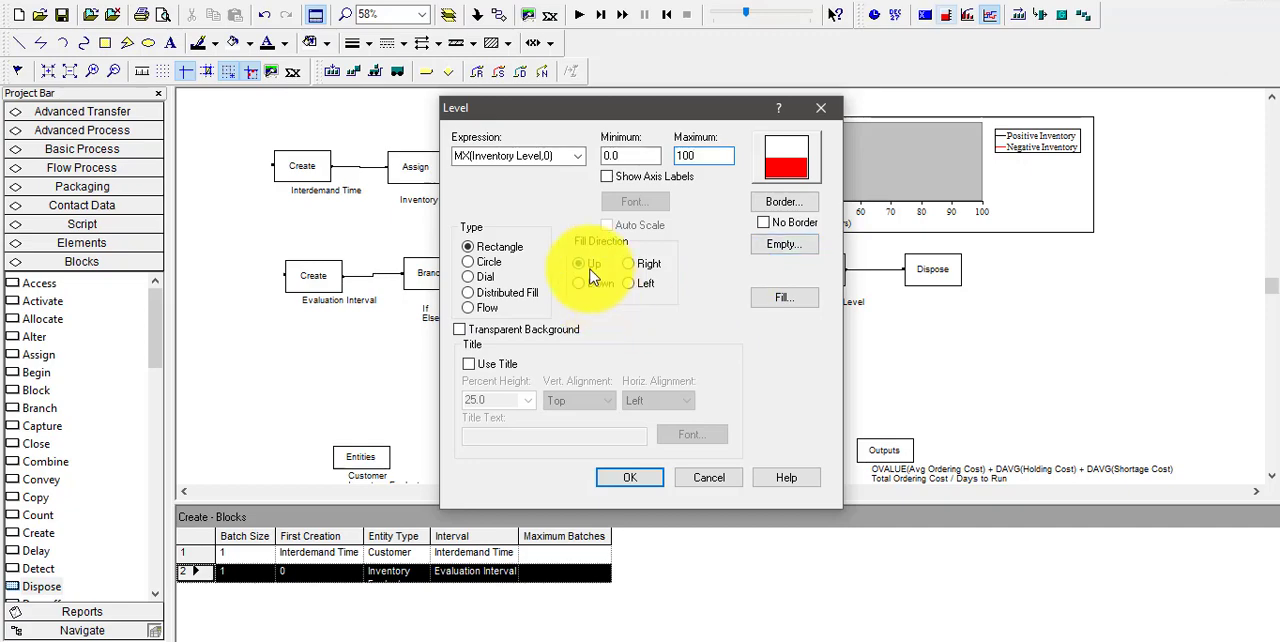
{"action": "left_click", "coordinate": [784, 298]}
{"action": "left_click", "coordinate": [523, 377]}
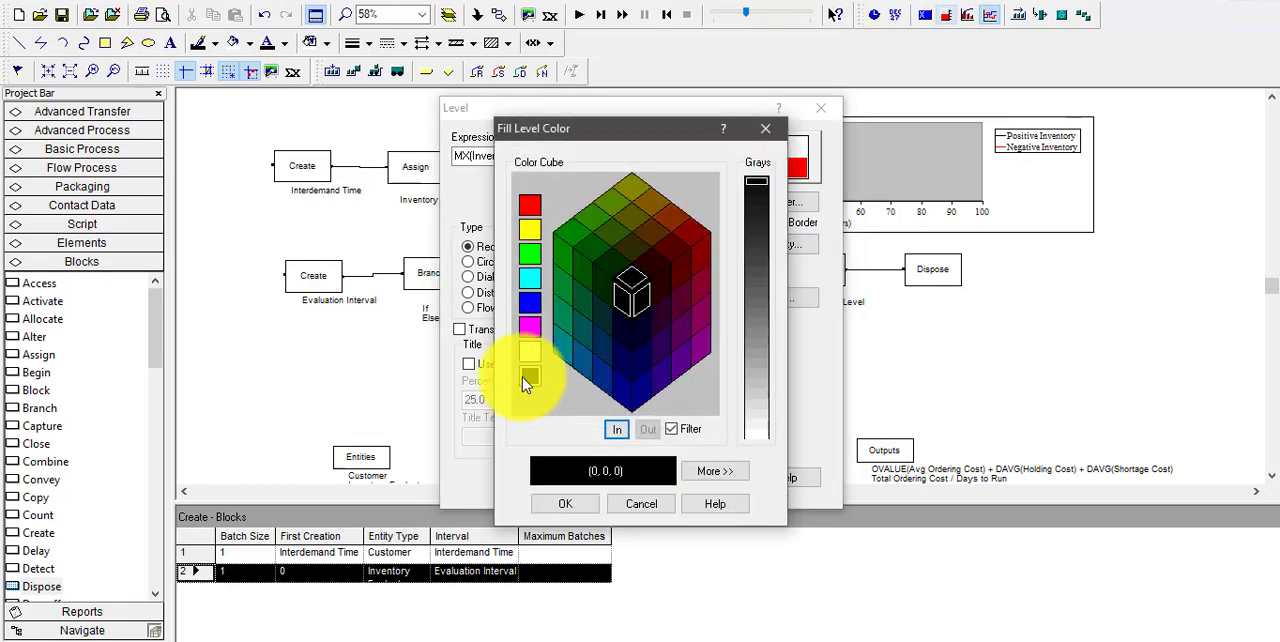
{"action": "left_click", "coordinate": [564, 504]}
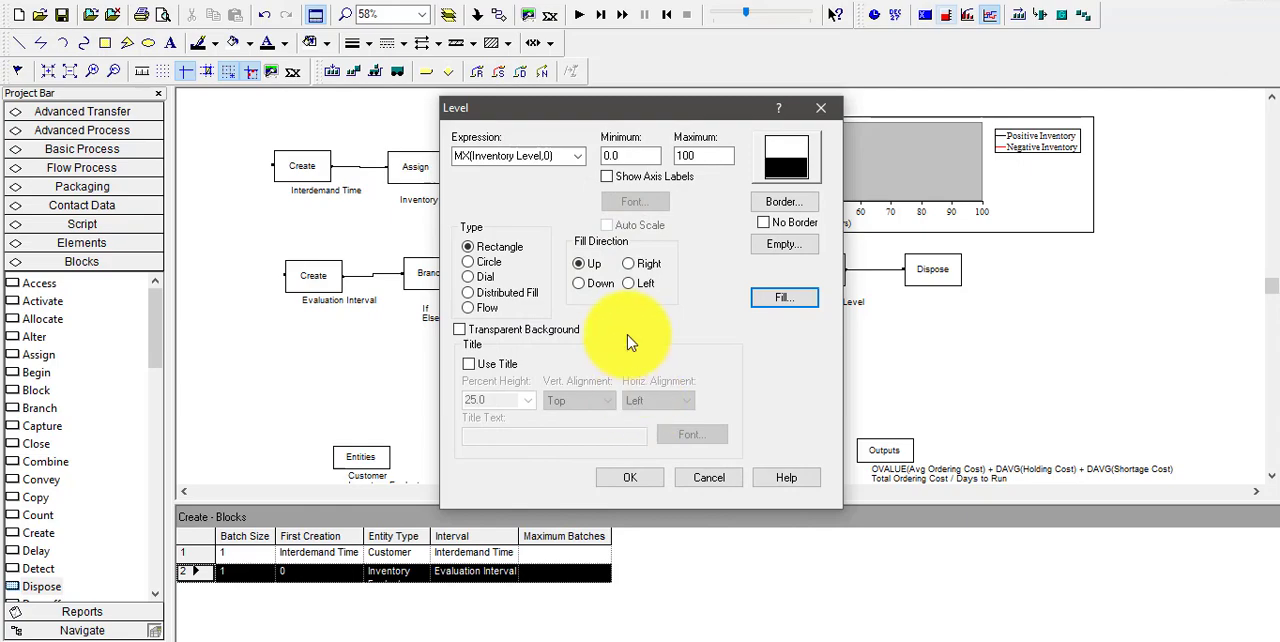
Accept the level settings and place the level as a small upright rectangle to the right of the inventory plot
{"action": "left_click", "coordinate": [640, 479]}
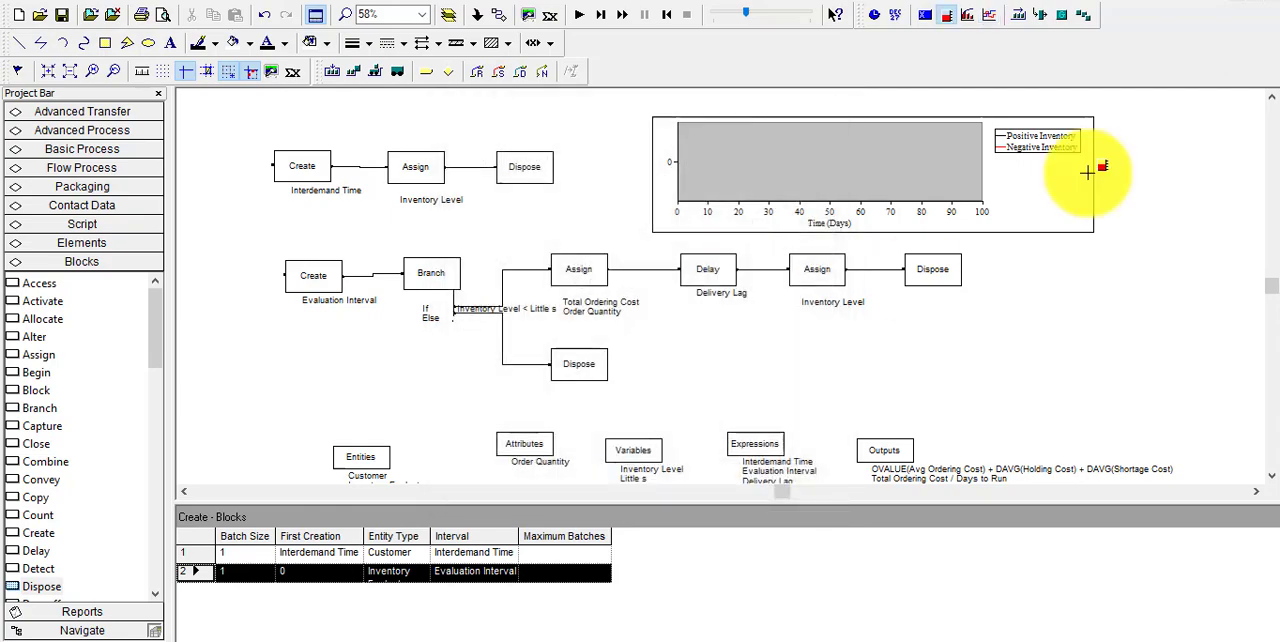
{"action": "left_click", "coordinate": [1142, 185]}
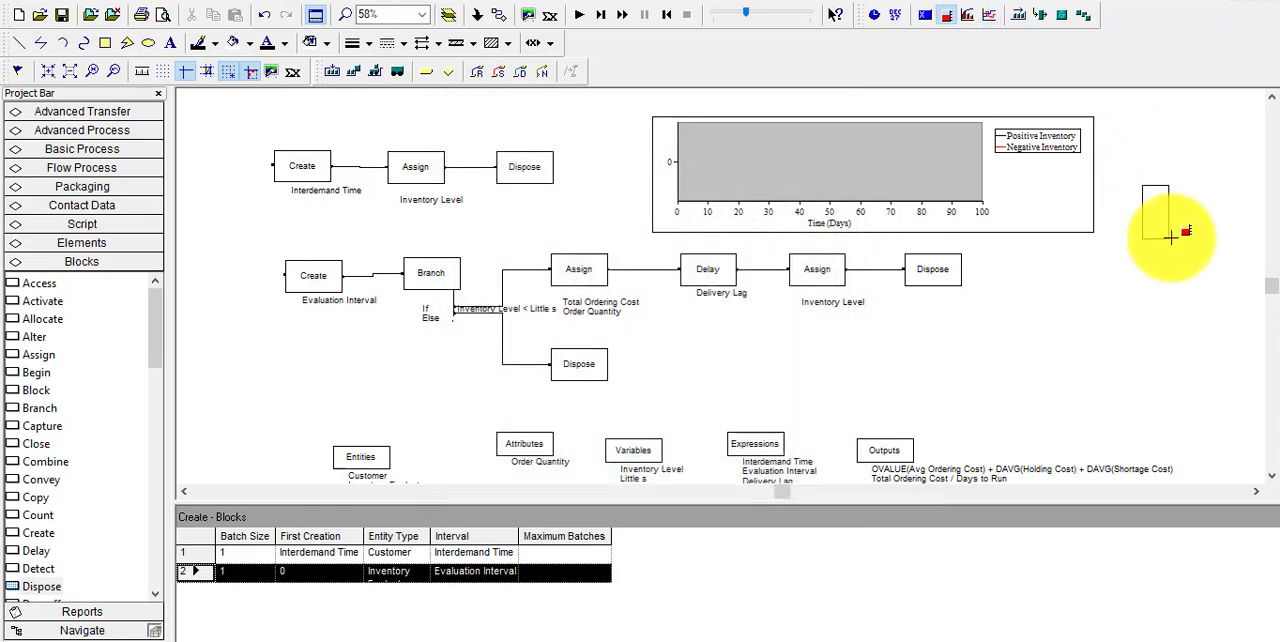
{"action": "left_click", "coordinate": [1181, 246]}
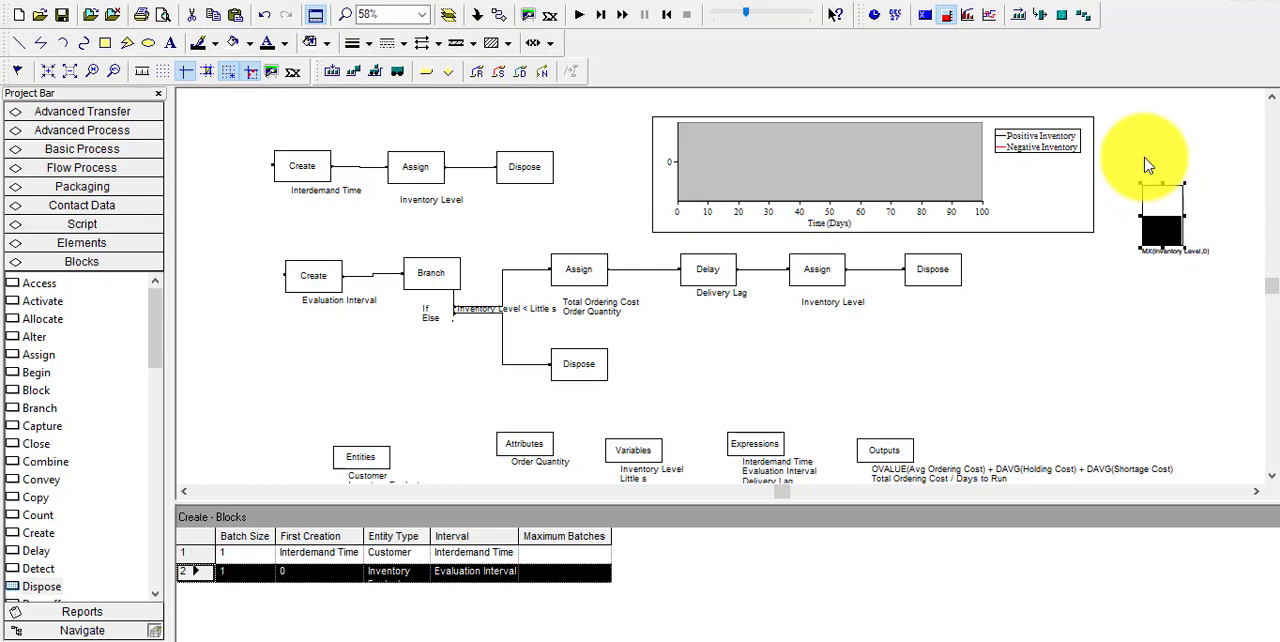
Duplicate the level directly above the original and change the copy's expression to MX(-Inventory Level,0)
{"action": "left_click_drag", "start_coordinate": [1142, 185], "coordinate": [1143, 121]}
{"action": "double_click", "coordinate": [1155, 127]}
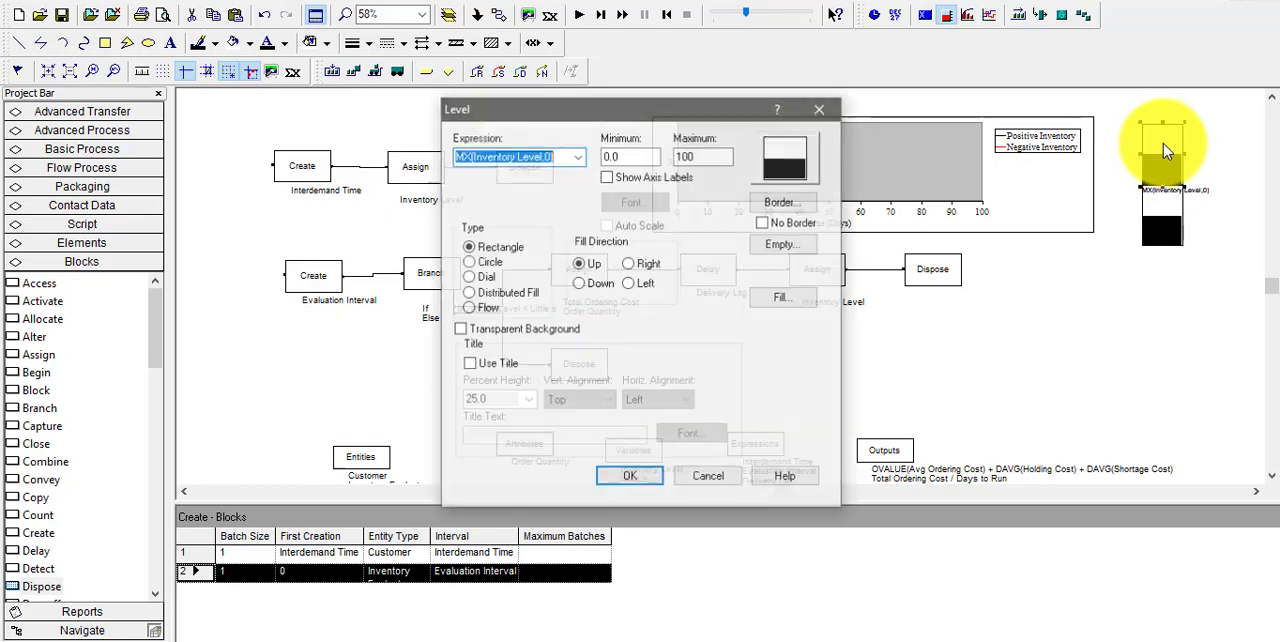
{"action": "left_click", "coordinate": [577, 156]}
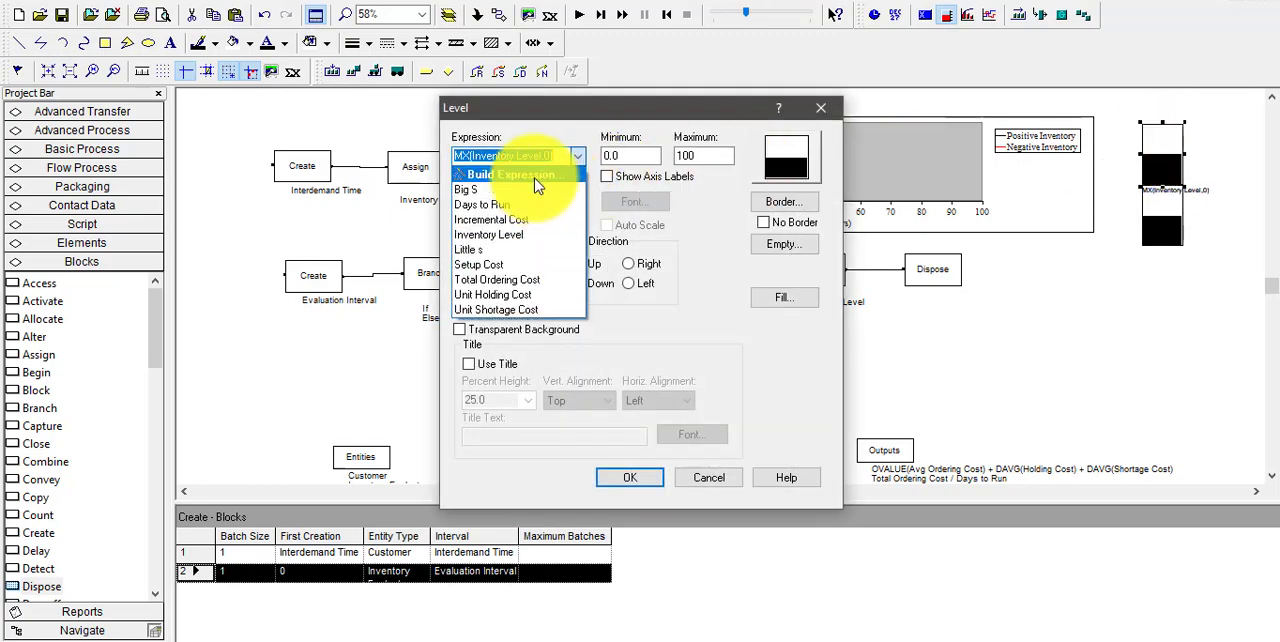
{"action": "left_click", "coordinate": [545, 176]}
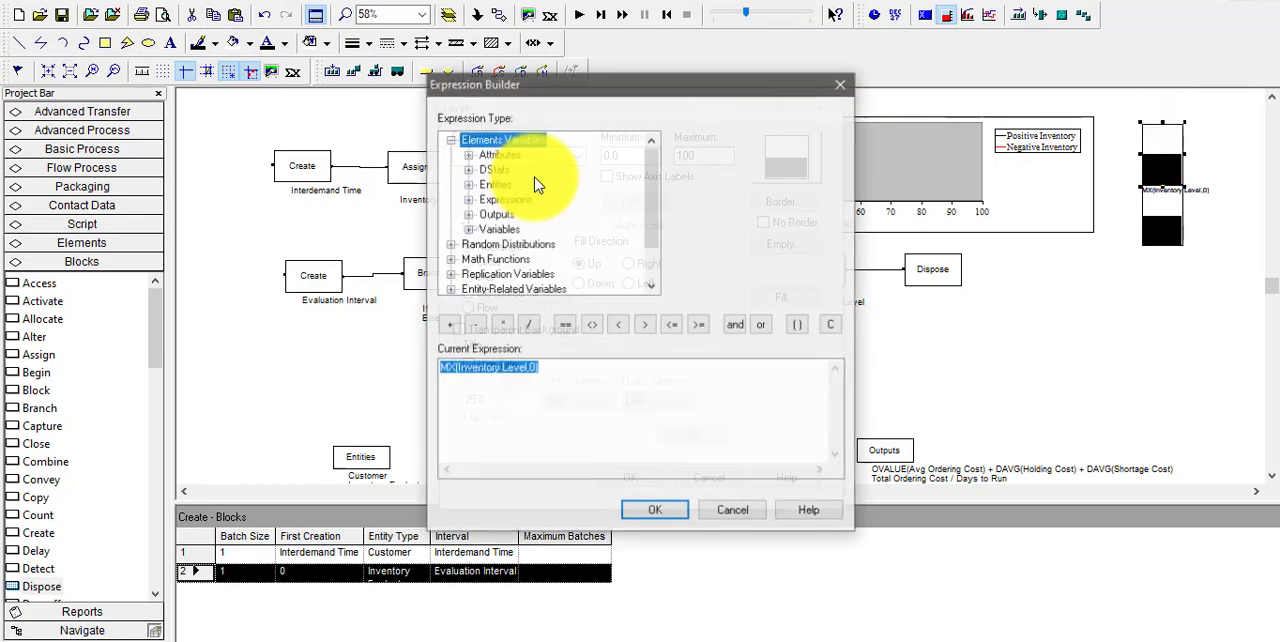
{"action": "left_click", "coordinate": [455, 371]}
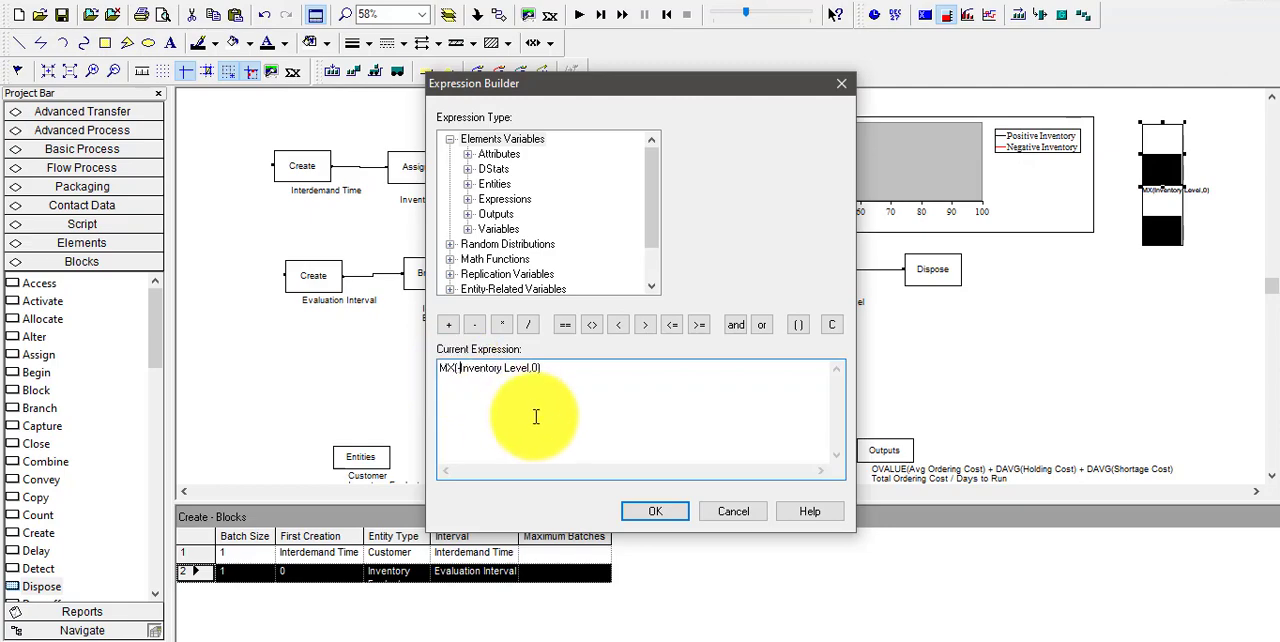
{"action": "left_click", "coordinate": [658, 512]}
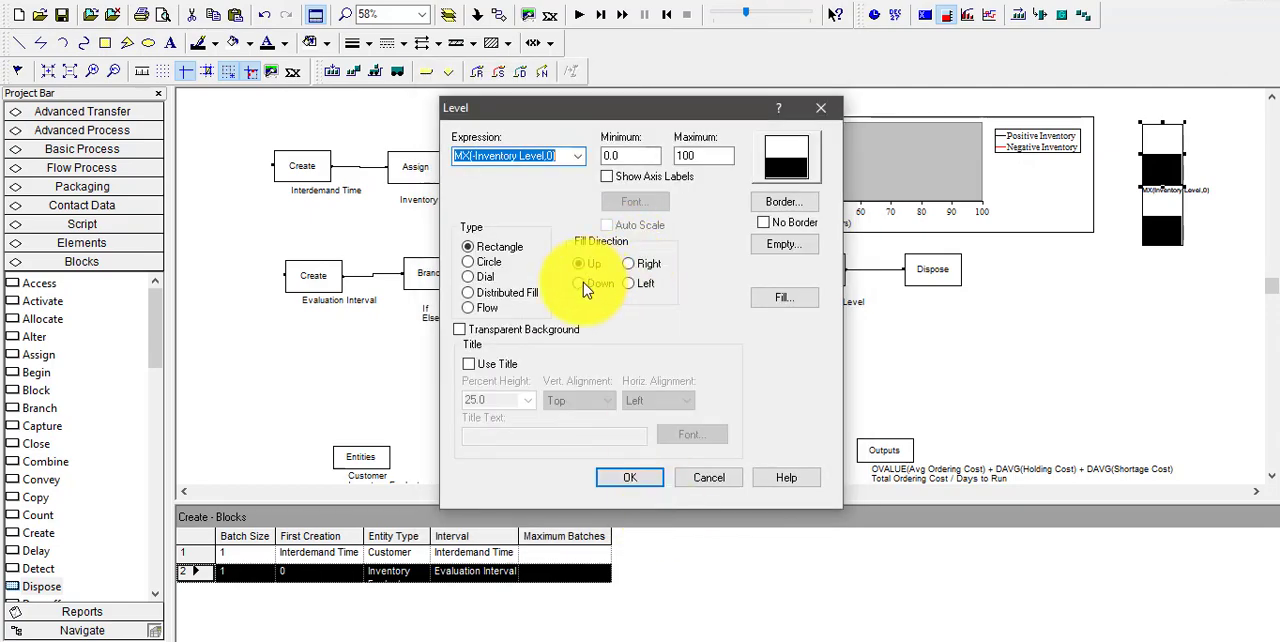
Make the copied level fill down in red, and move it directly below the black positive-inventory level
{"action": "left_click", "coordinate": [583, 282]}
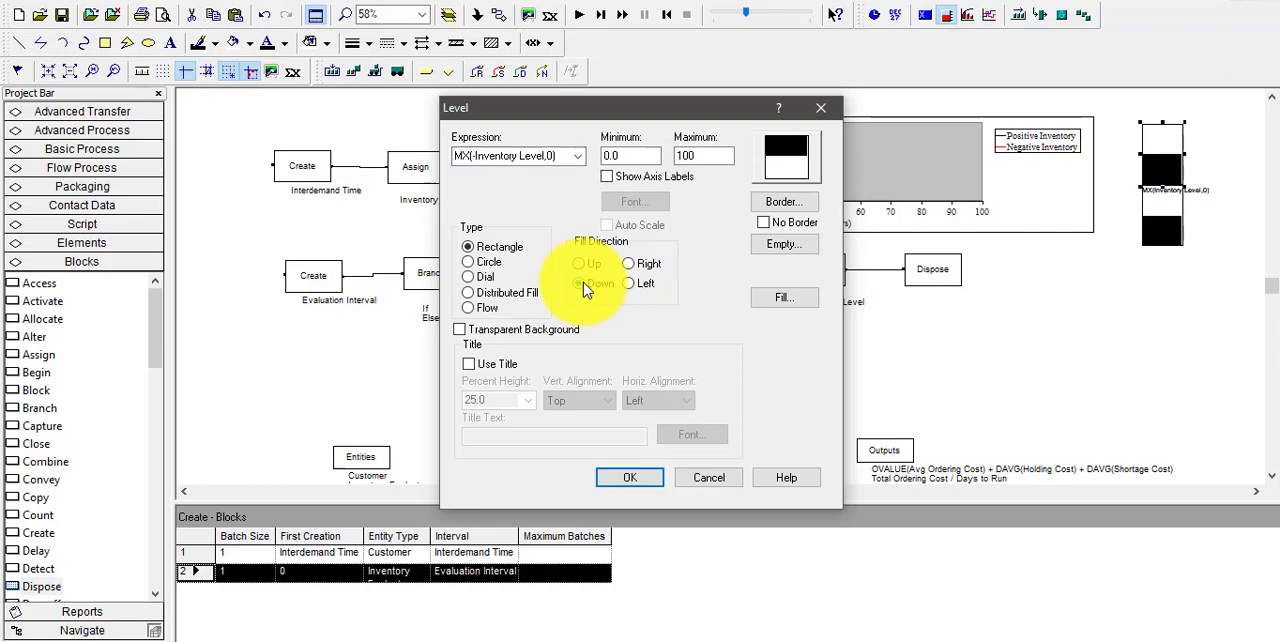
{"action": "left_click", "coordinate": [784, 298]}
{"action": "left_click", "coordinate": [530, 205]}
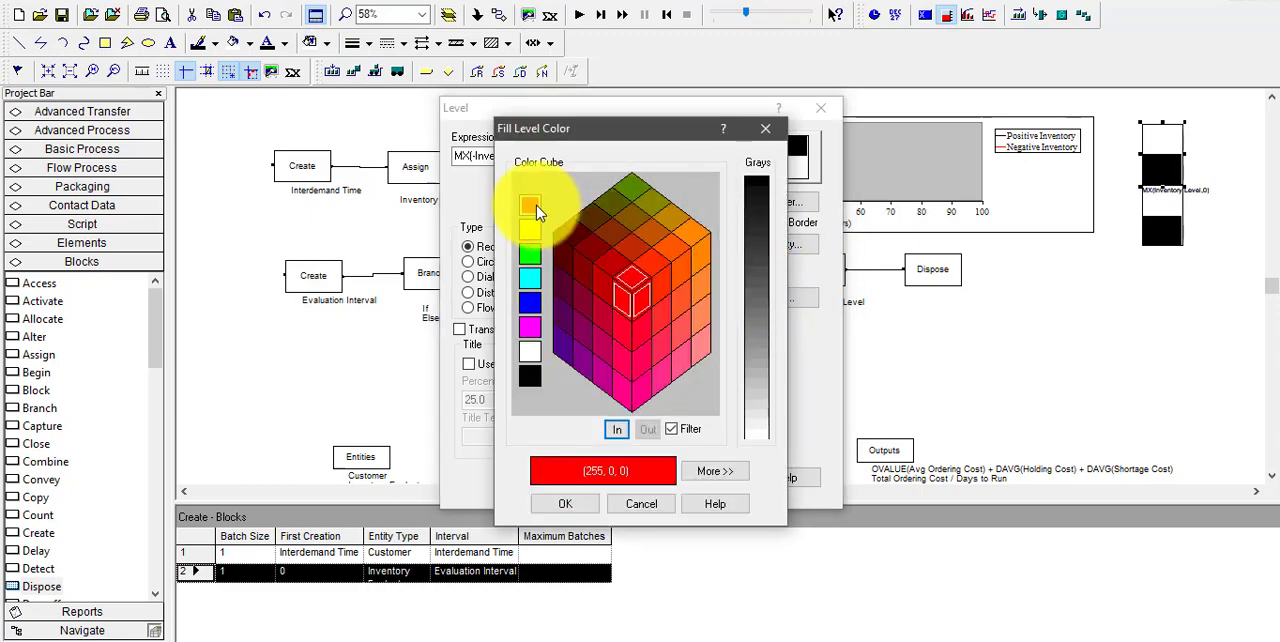
{"action": "left_click", "coordinate": [581, 496]}
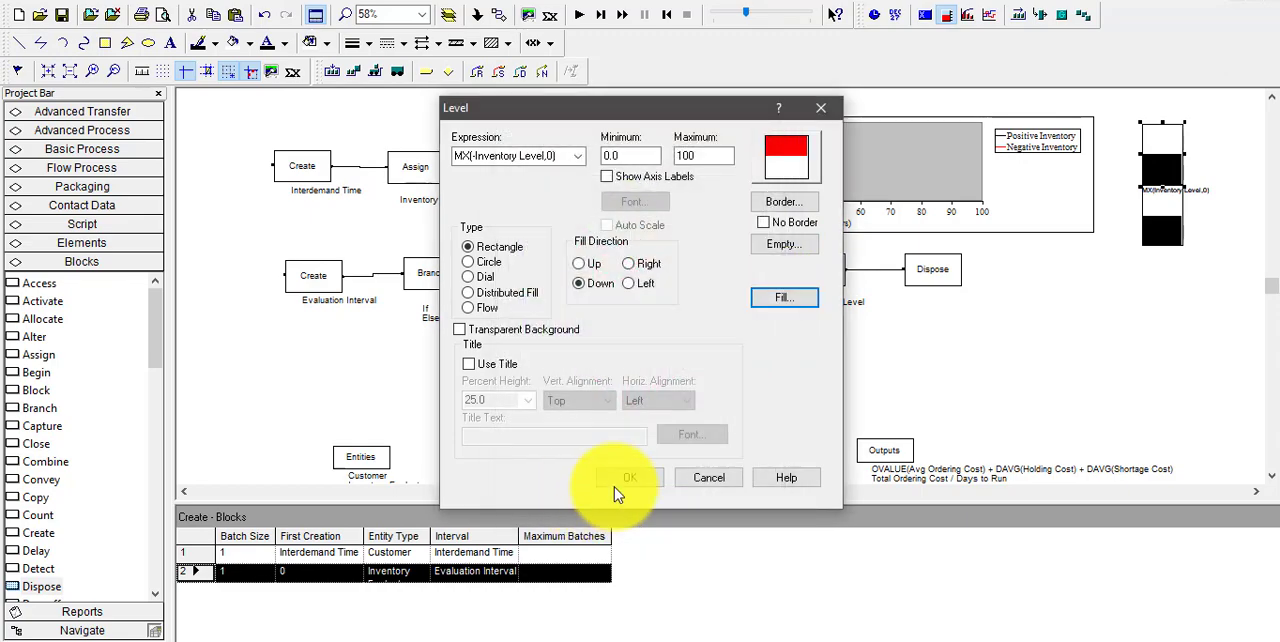
{"action": "left_click", "coordinate": [616, 485]}
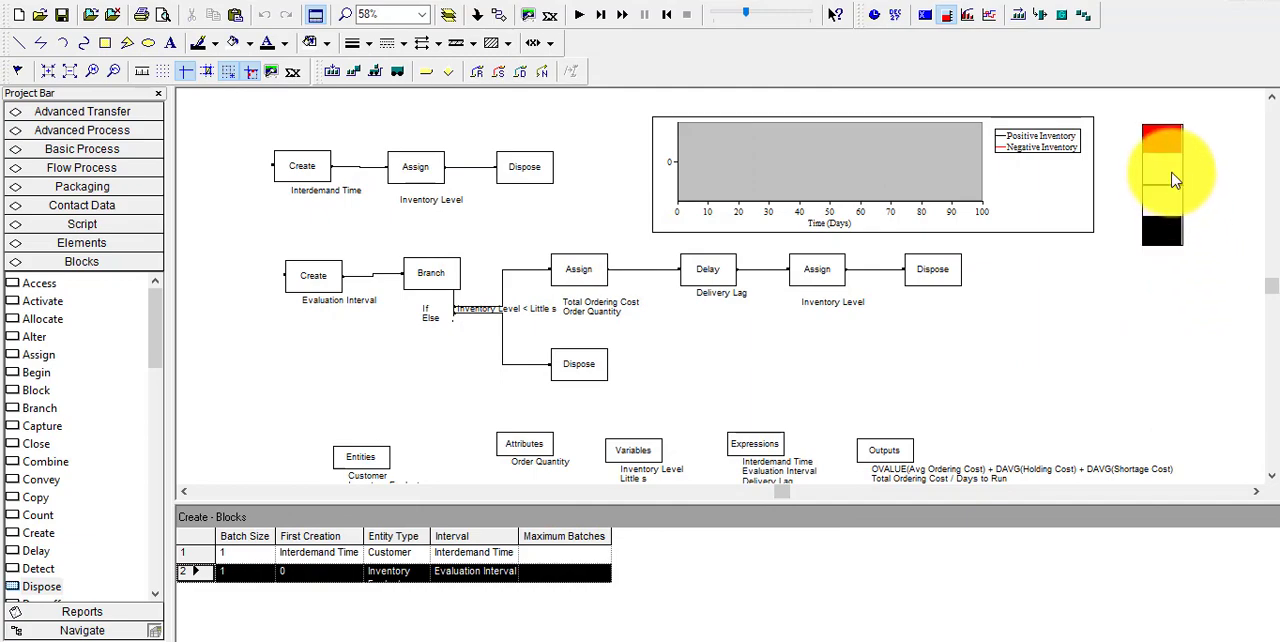
{"action": "left_click_drag", "start_coordinate": [1168, 175], "coordinate": [1166, 299]}
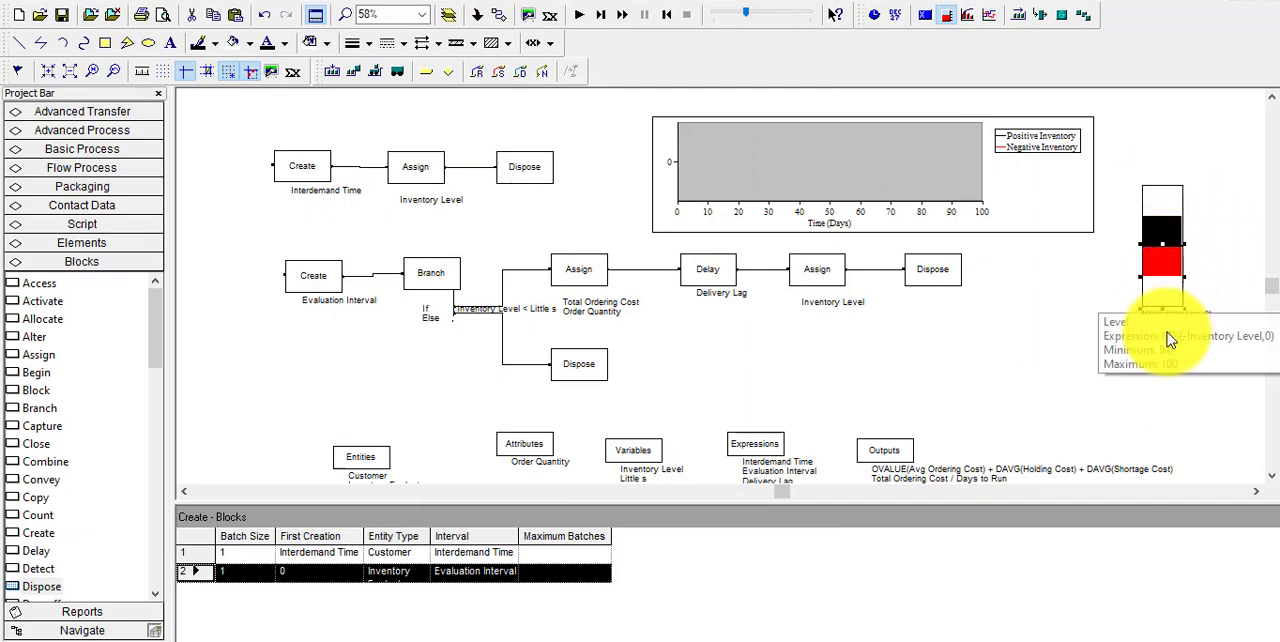
{"action": "left_click", "coordinate": [1088, 380]}
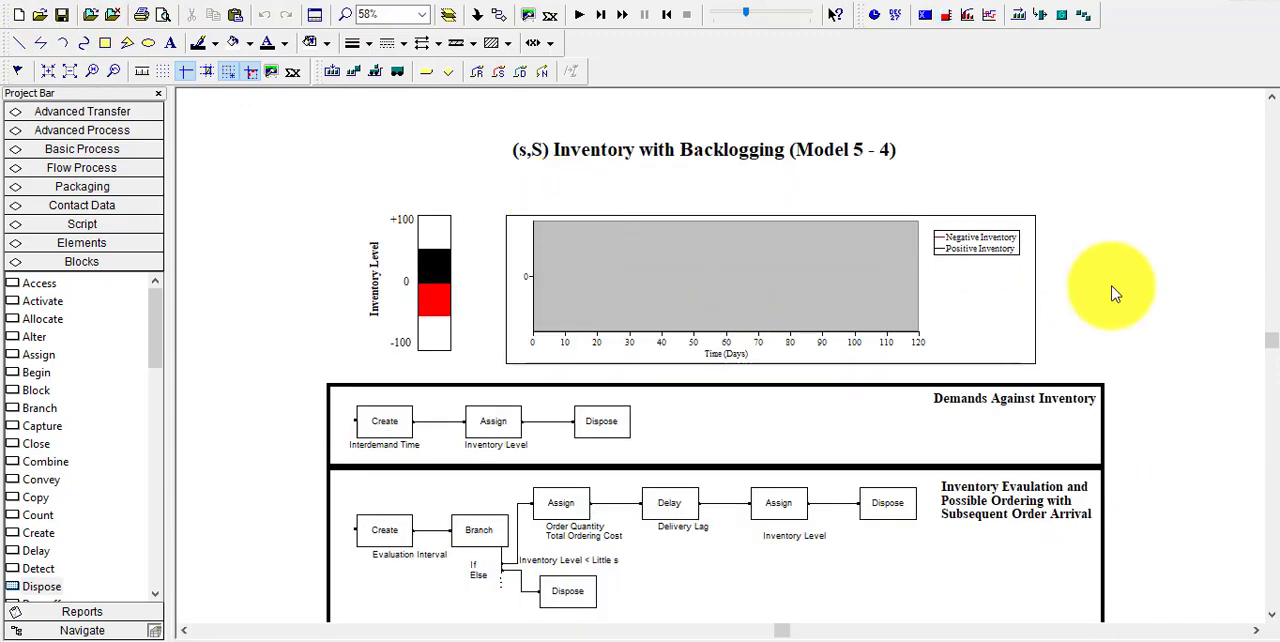
Hide the Project Bar and look over the finished Model 5-4 layout, from the plot down to the element modules
{"action": "left_click", "coordinate": [159, 93]}
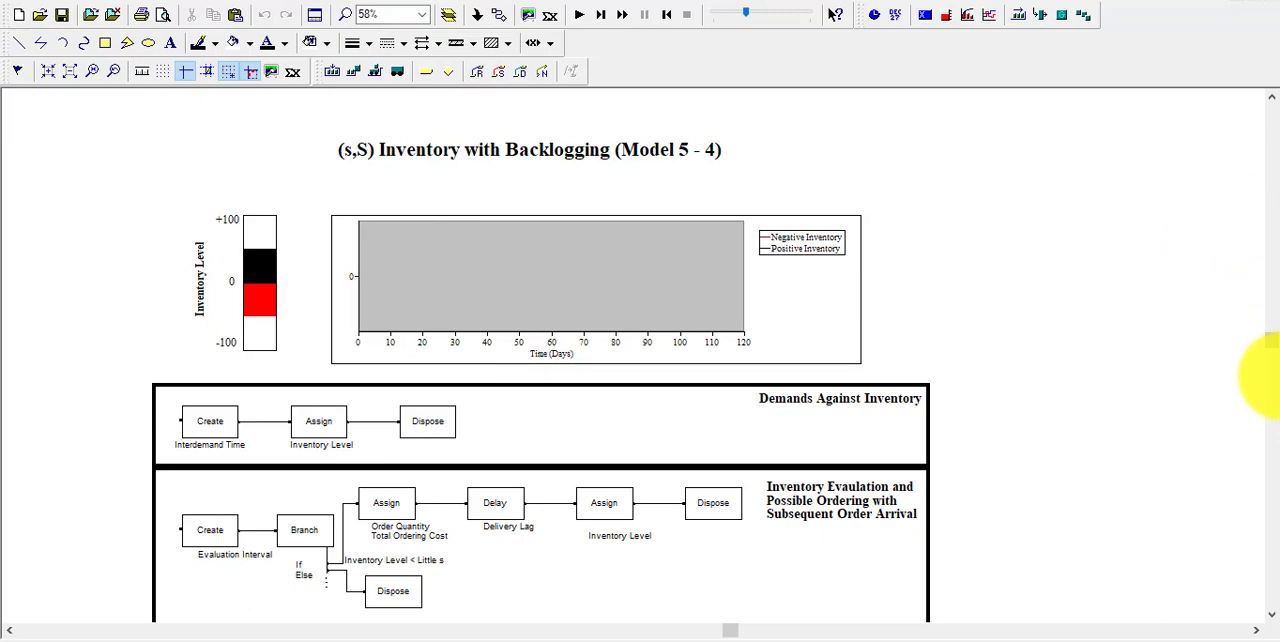
{"action": "left_click", "coordinate": [1271, 618]}
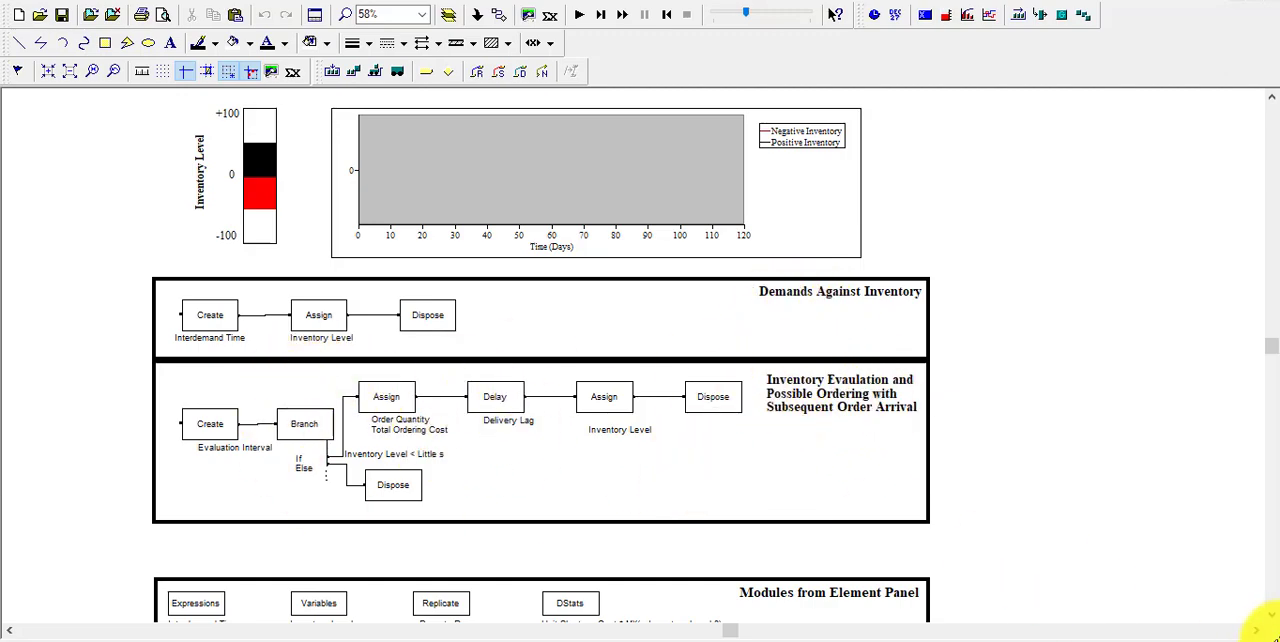
{"action": "scroll", "coordinate": [1271, 615], "scroll_direction": "down", "scroll_amount": 5}
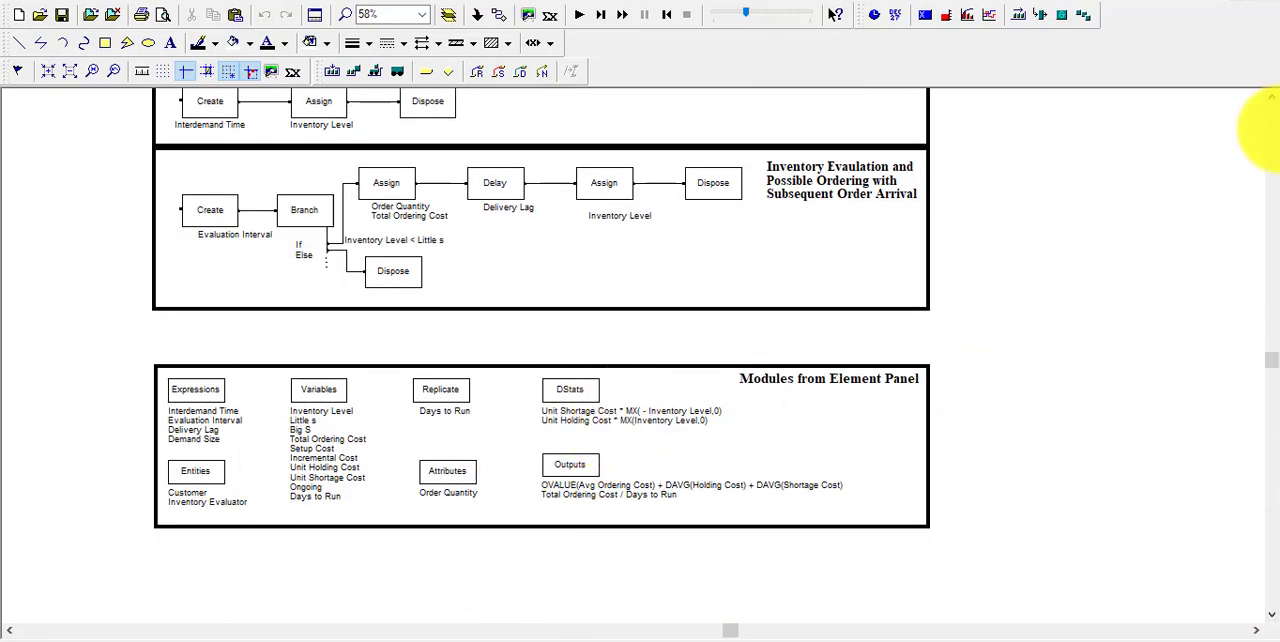
{"action": "left_click", "coordinate": [1273, 103]}
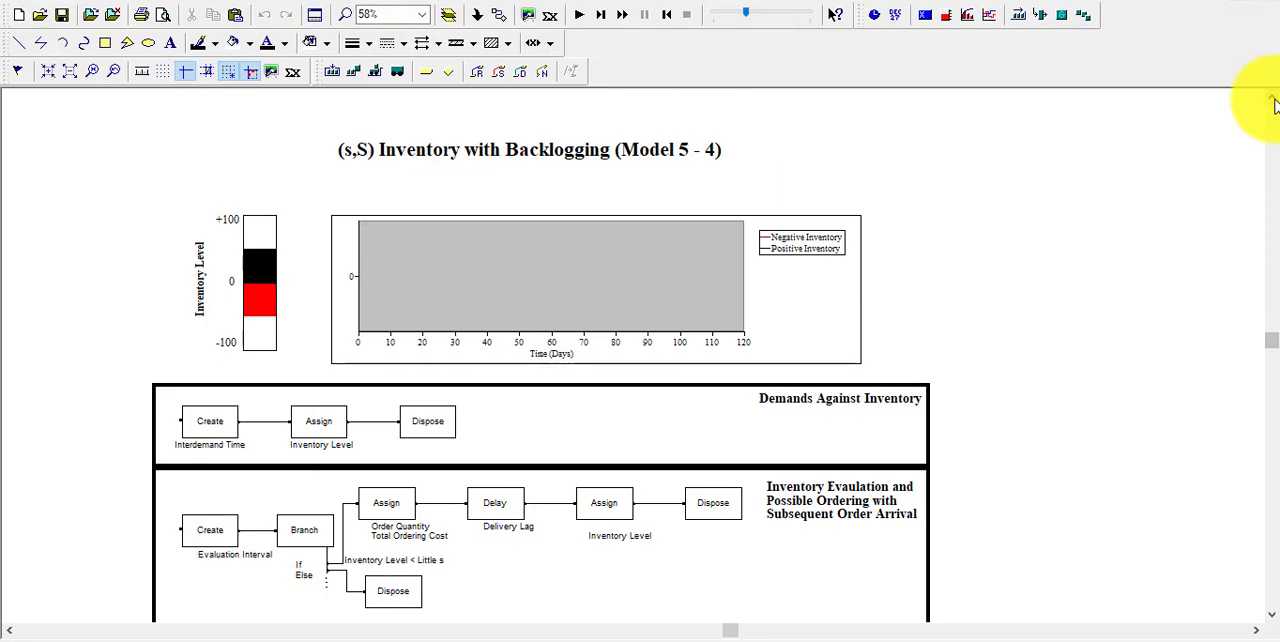
Run the simulation to completion, first slowing the animation and finally raising its speed factor to 100
{"action": "left_click", "coordinate": [620, 15]}
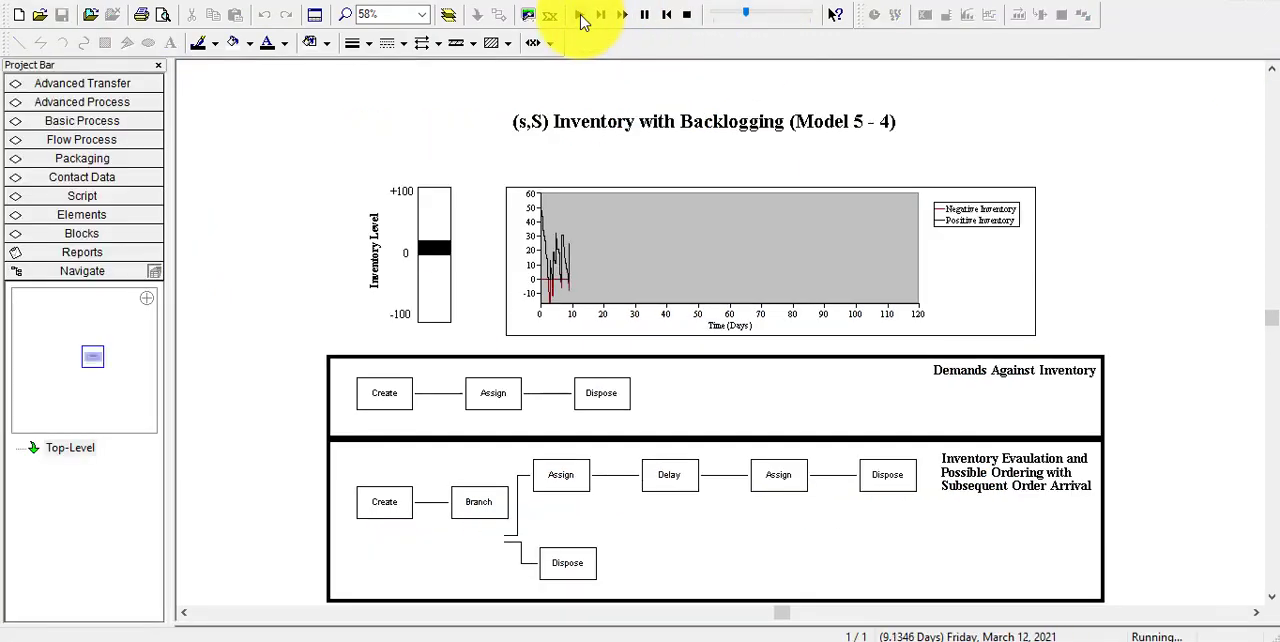
{"action": "left_click_drag", "start_coordinate": [752, 17], "coordinate": [735, 17]}
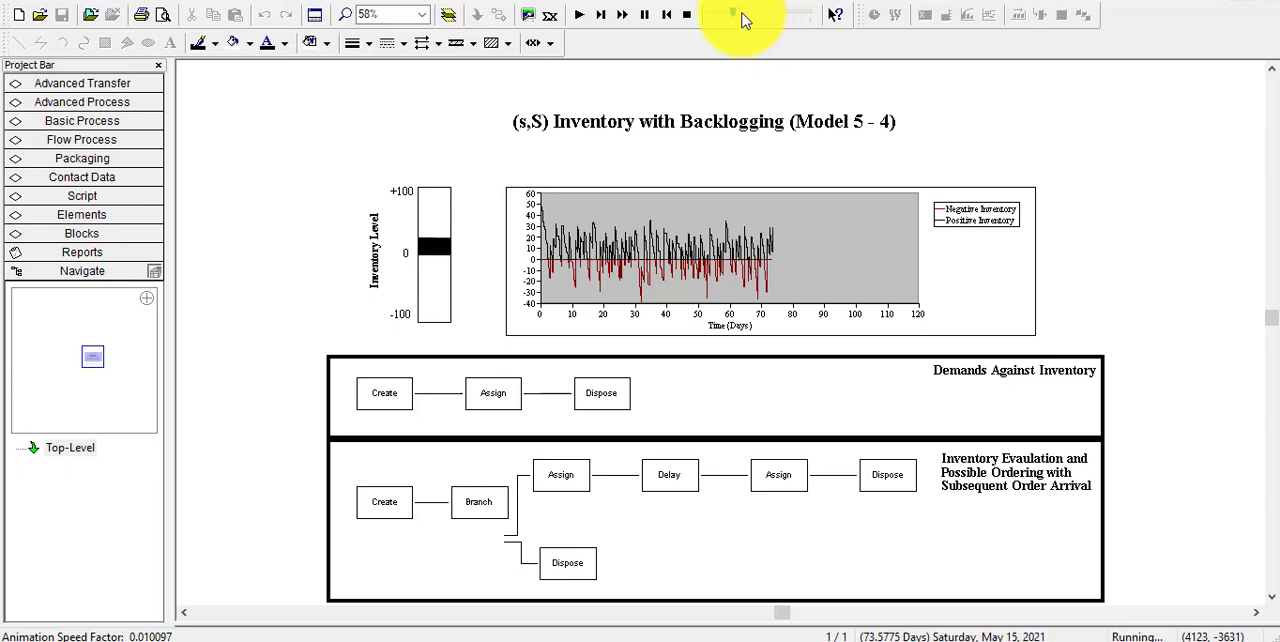
{"action": "left_click_drag", "start_coordinate": [743, 20], "coordinate": [808, 17]}
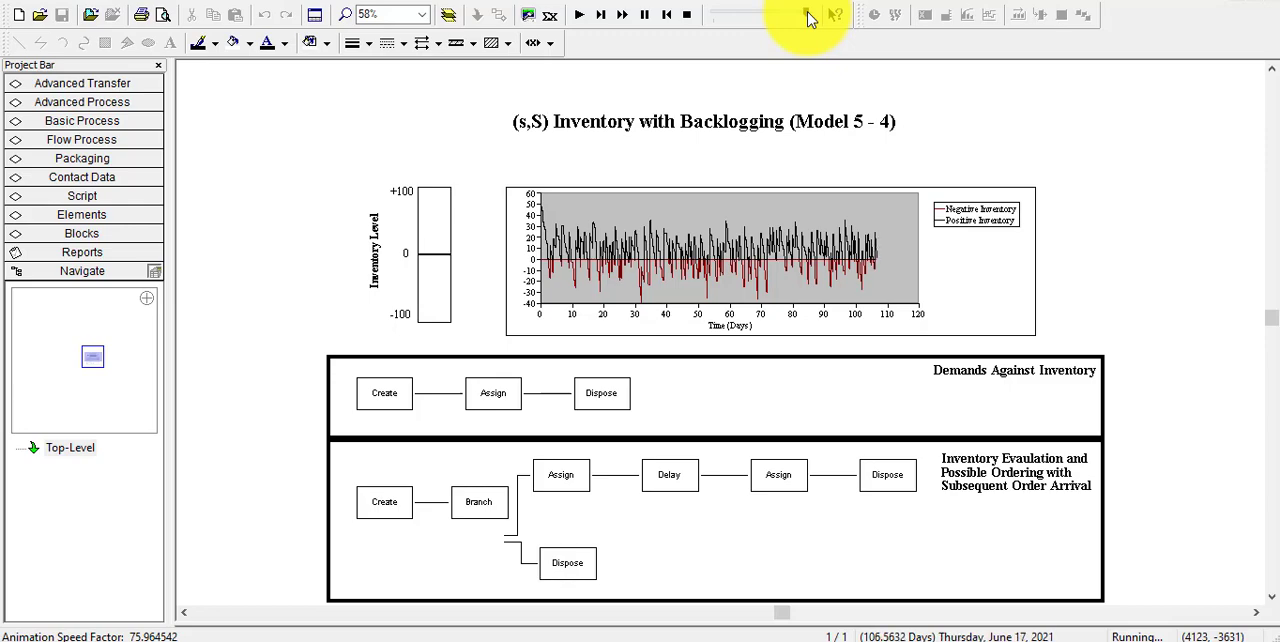
{"action": "left_click_drag", "start_coordinate": [808, 14], "coordinate": [829, 20]}
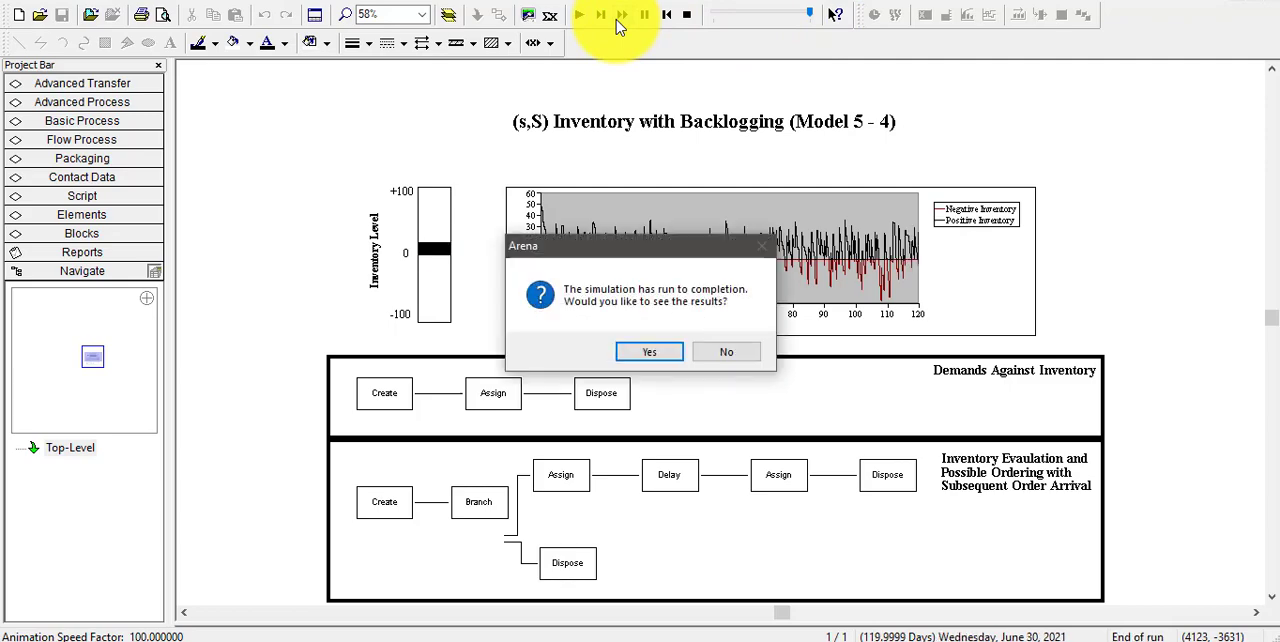
View the results report's user-specified Time Persistent and Output sections, and close the report
{"action": "left_click", "coordinate": [650, 355]}
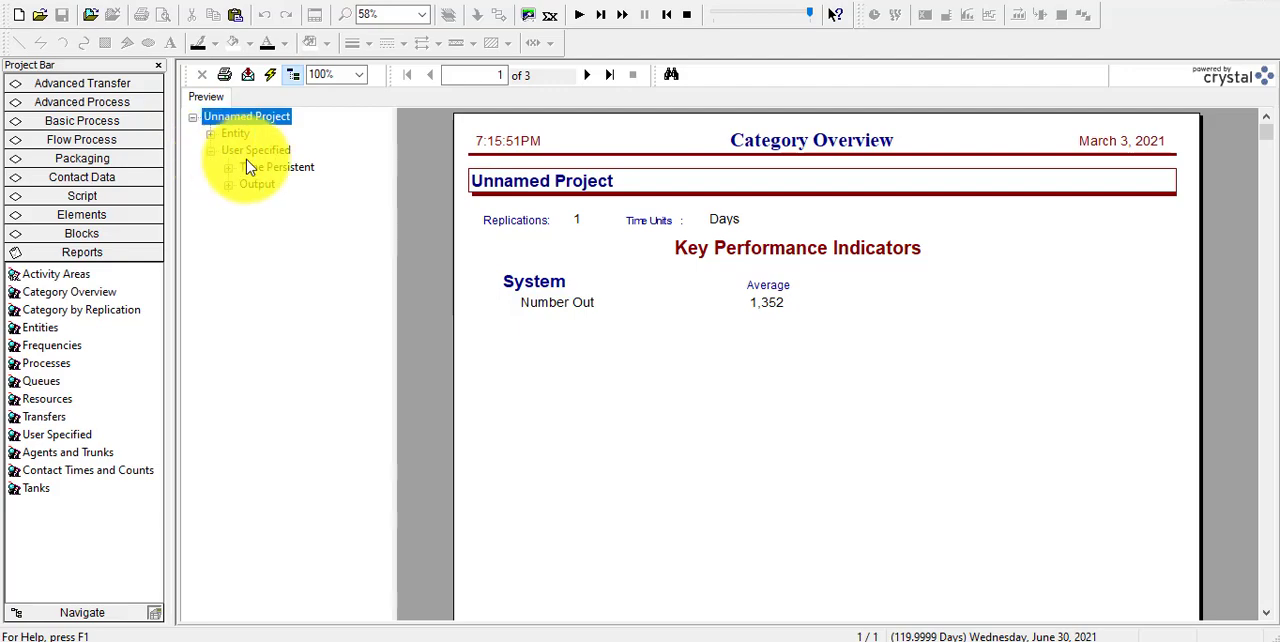
{"action": "left_click", "coordinate": [251, 166]}
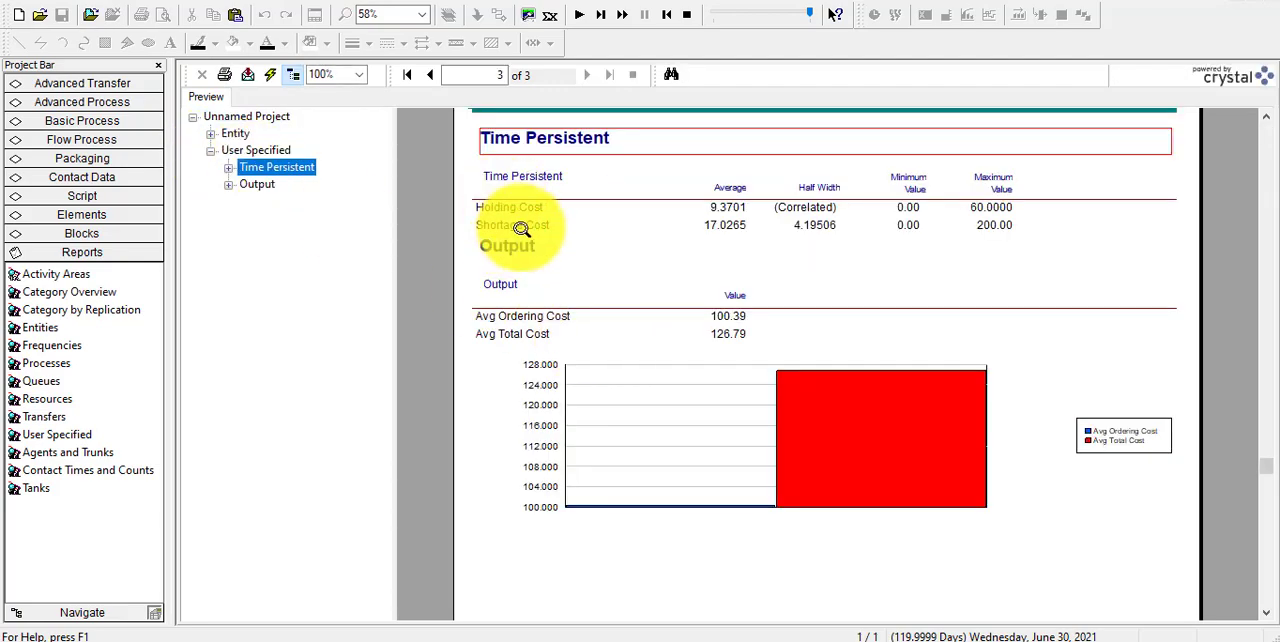
{"action": "left_click", "coordinate": [262, 186]}
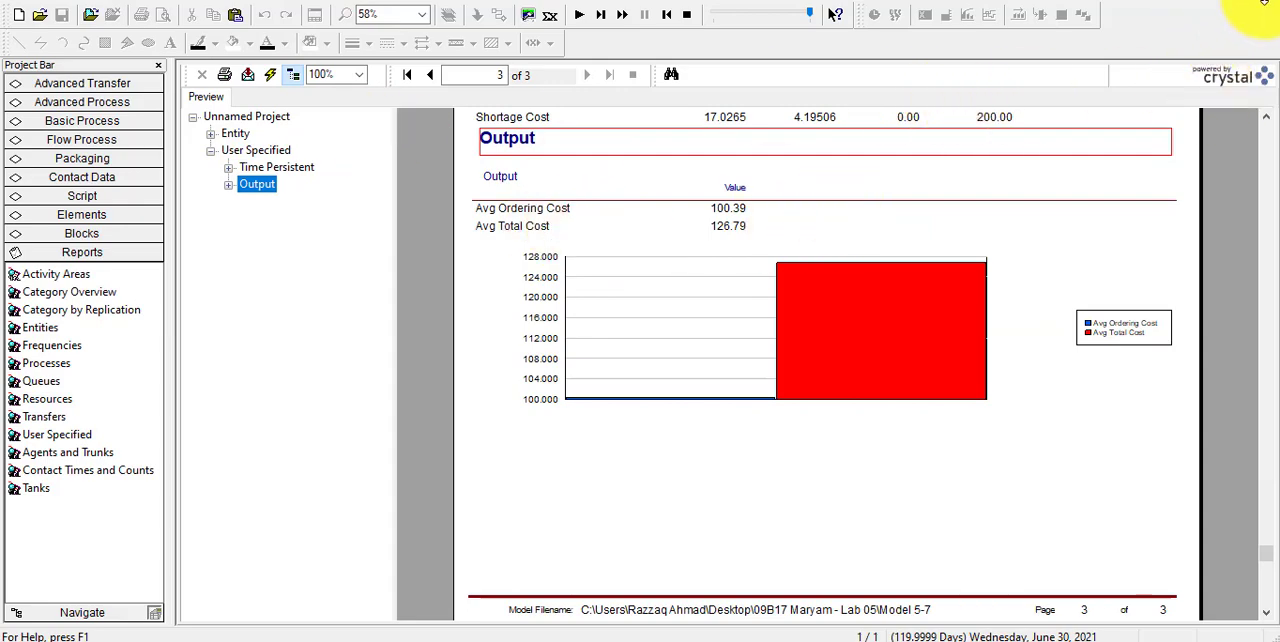
{"action": "left_click", "coordinate": [1275, 5]}
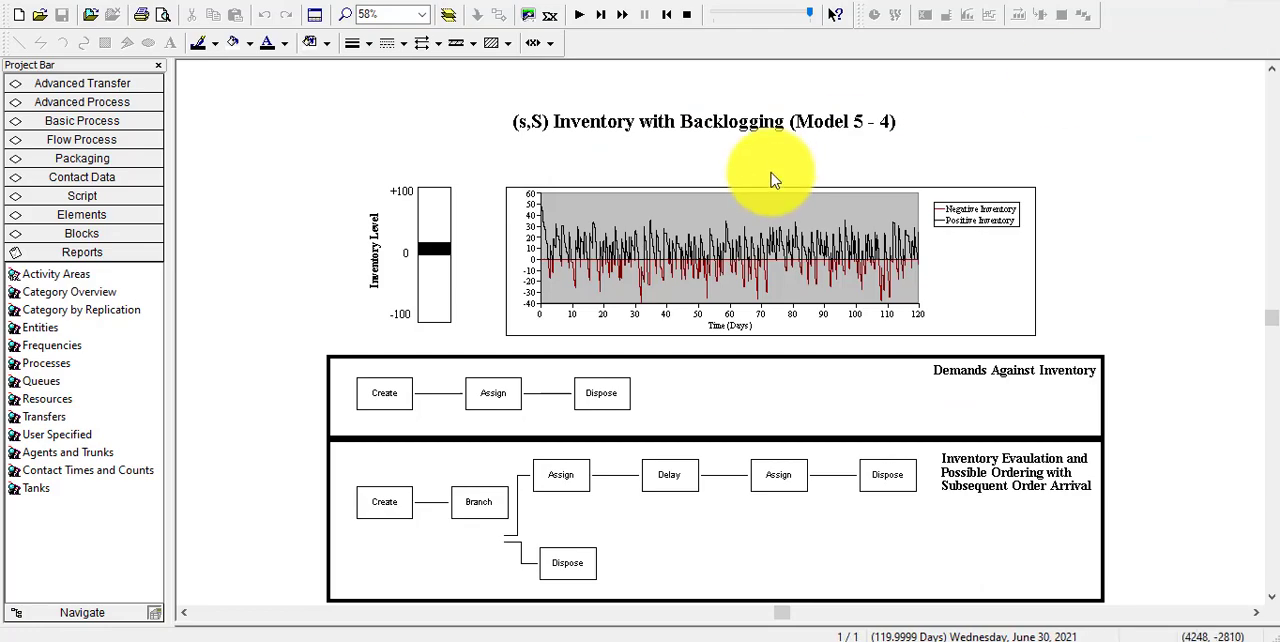